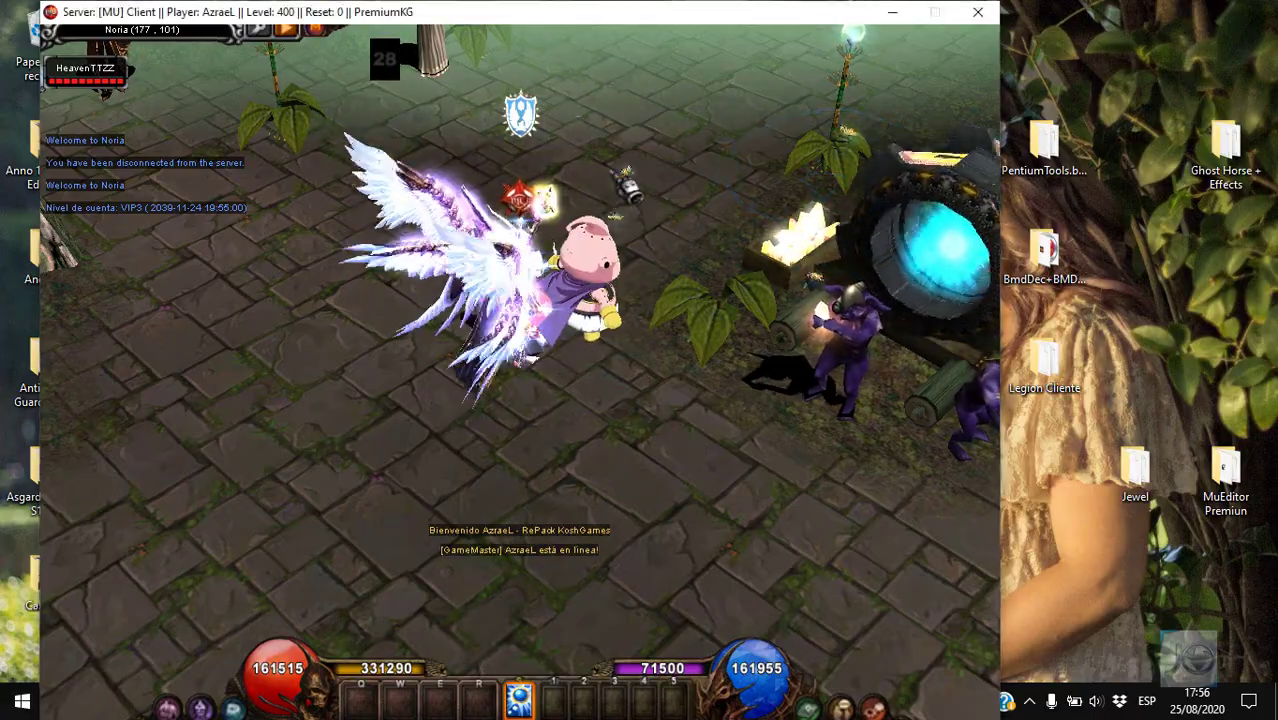
{"action": "left_click", "coordinate": [626, 185]}
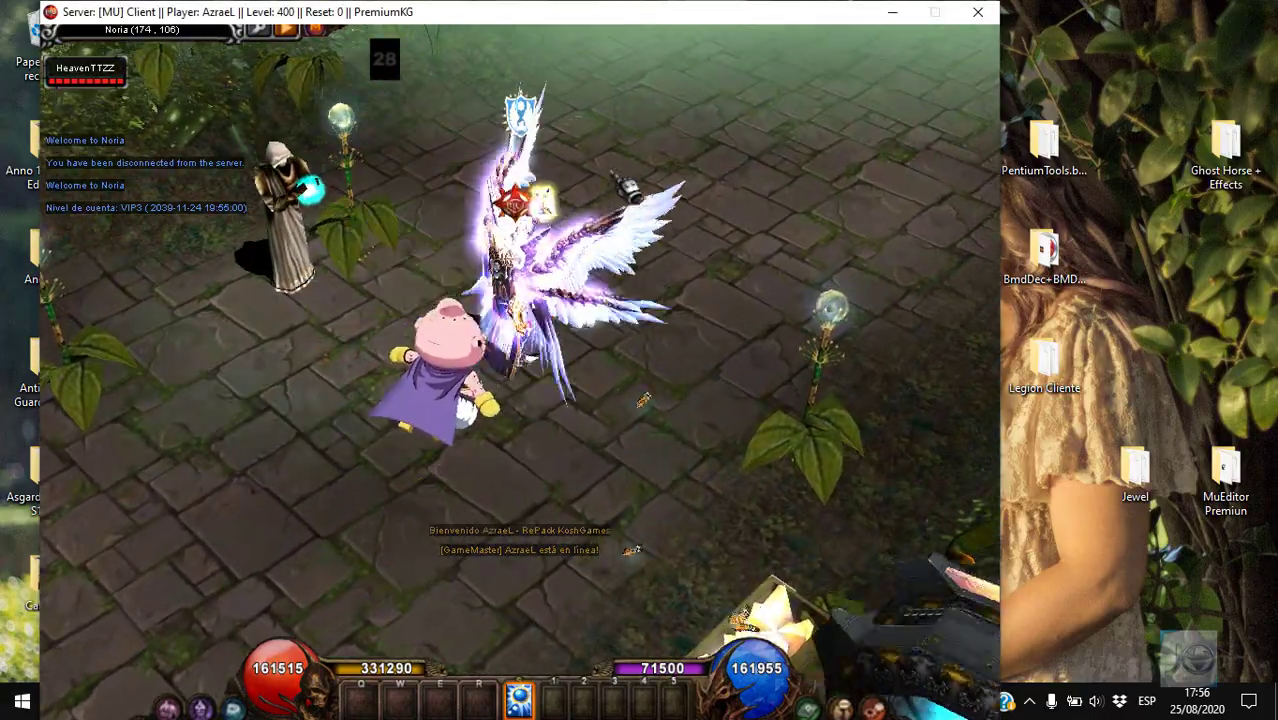
{"action": "left_click", "coordinate": [450, 360]}
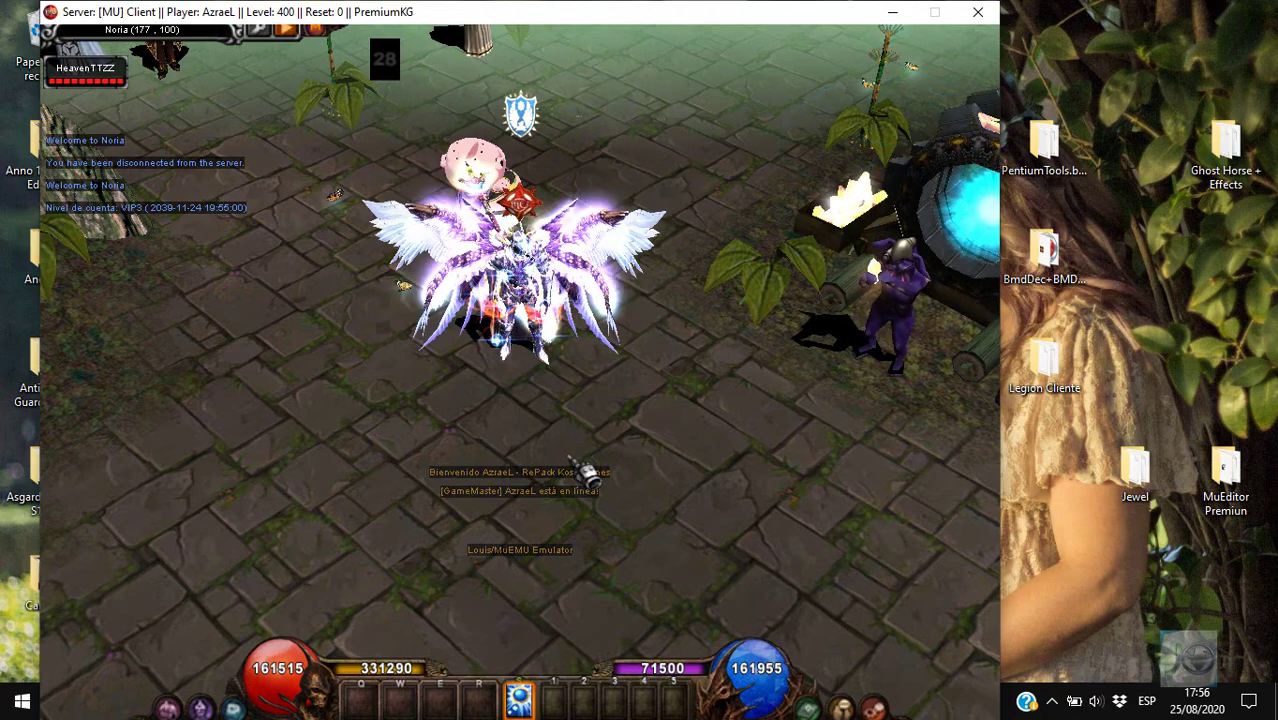
Unequip the purple-and-white wings into the inventory grid, equip the blue glowing wings instead, and close the inventory.
{"action": "key", "text": "i"}
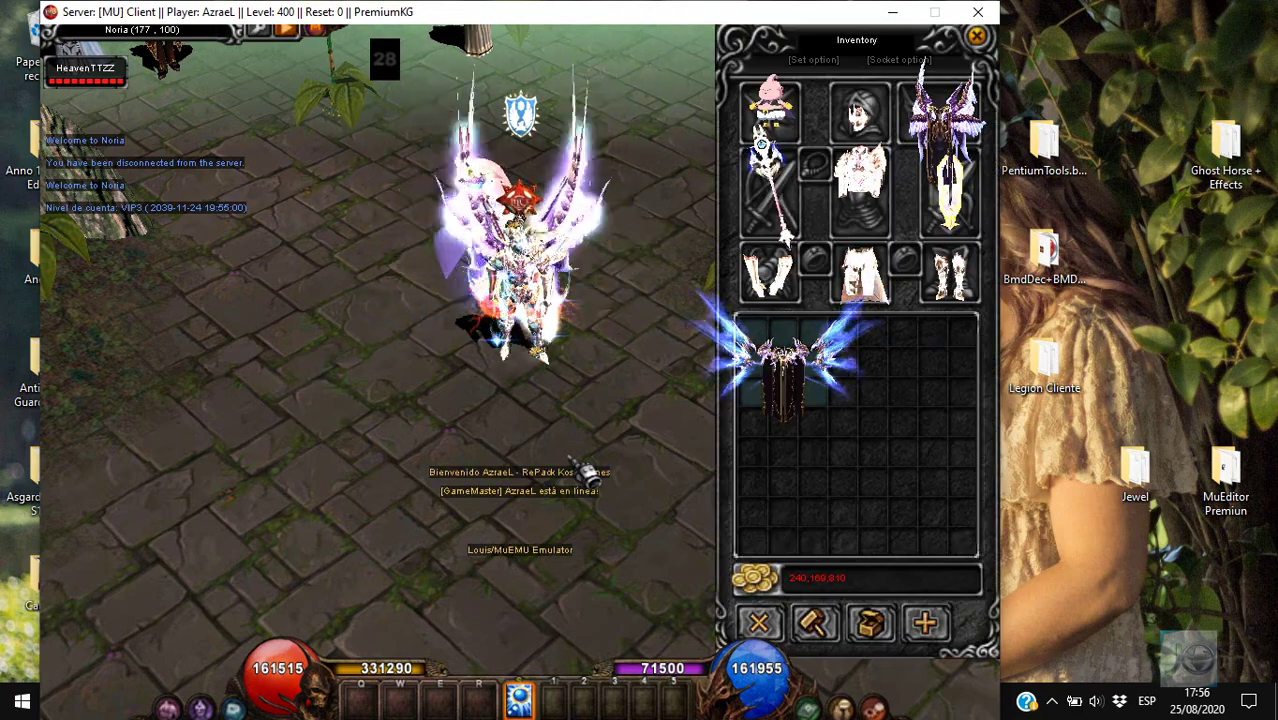
{"action": "key", "text": "i"}
{"action": "key", "text": "i"}
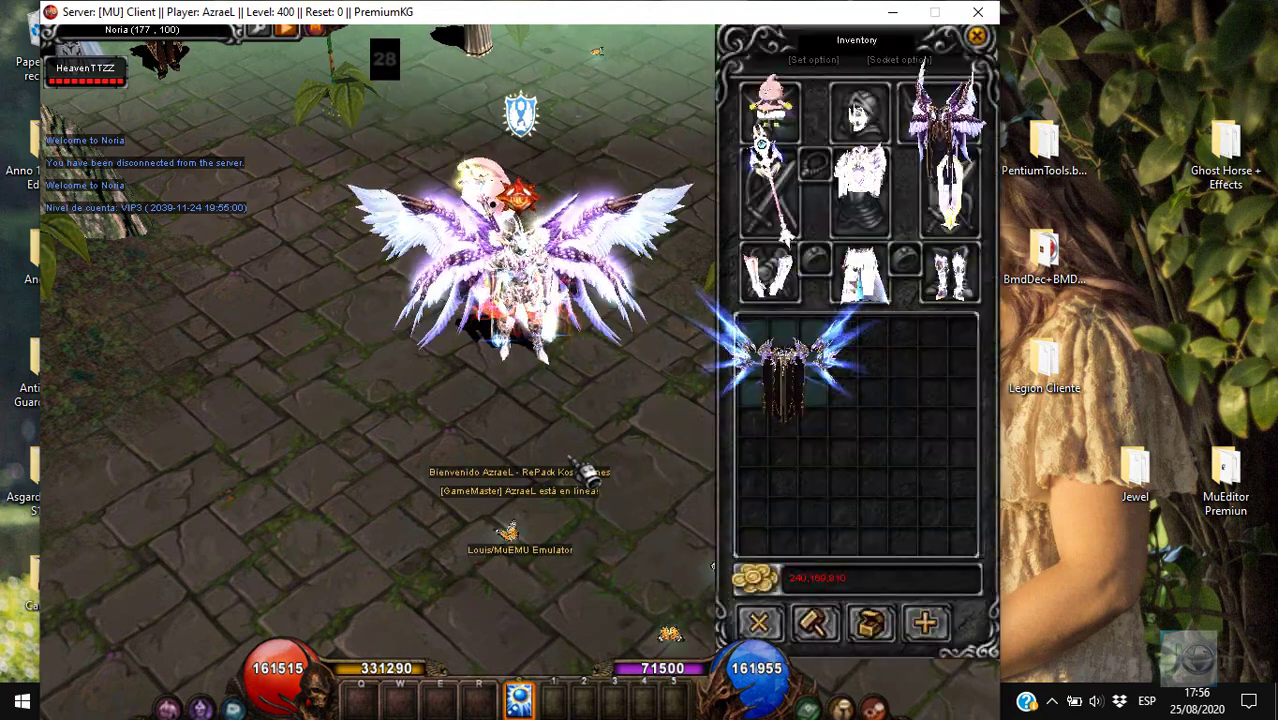
{"action": "left_click_drag", "start_coordinate": [940, 150], "coordinate": [915, 388]}
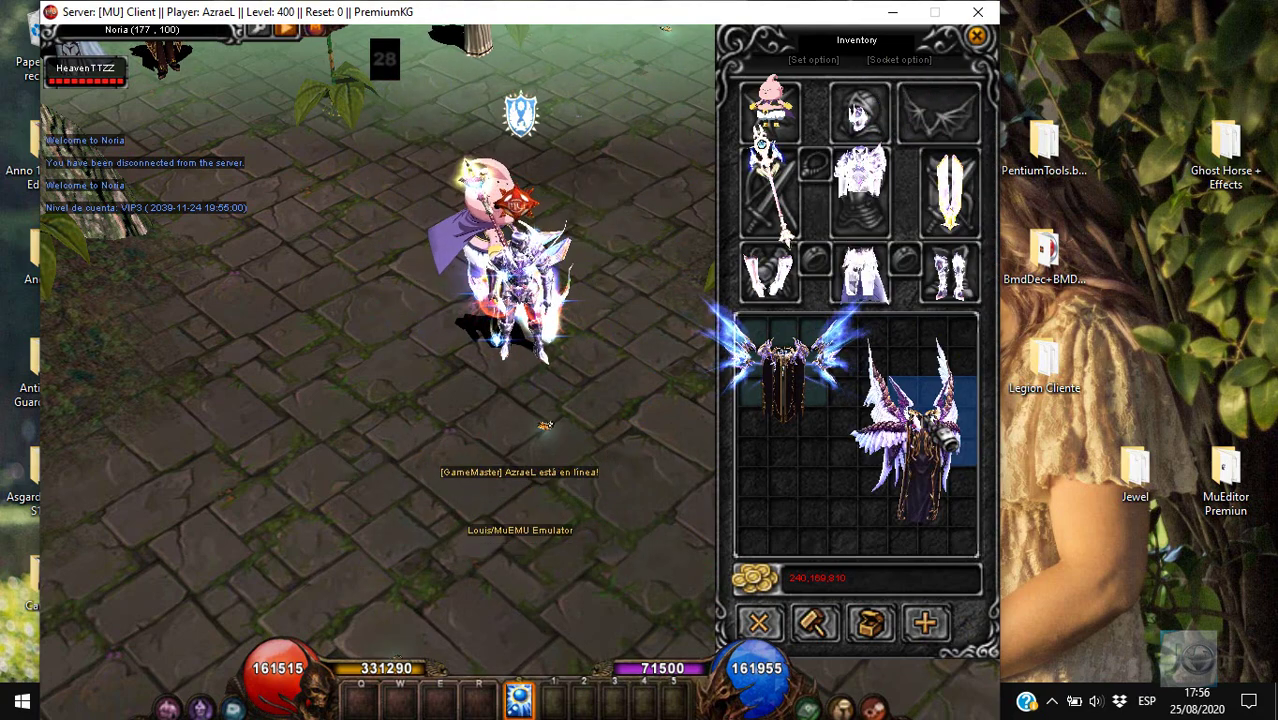
{"action": "left_click_drag", "start_coordinate": [785, 370], "coordinate": [940, 115]}
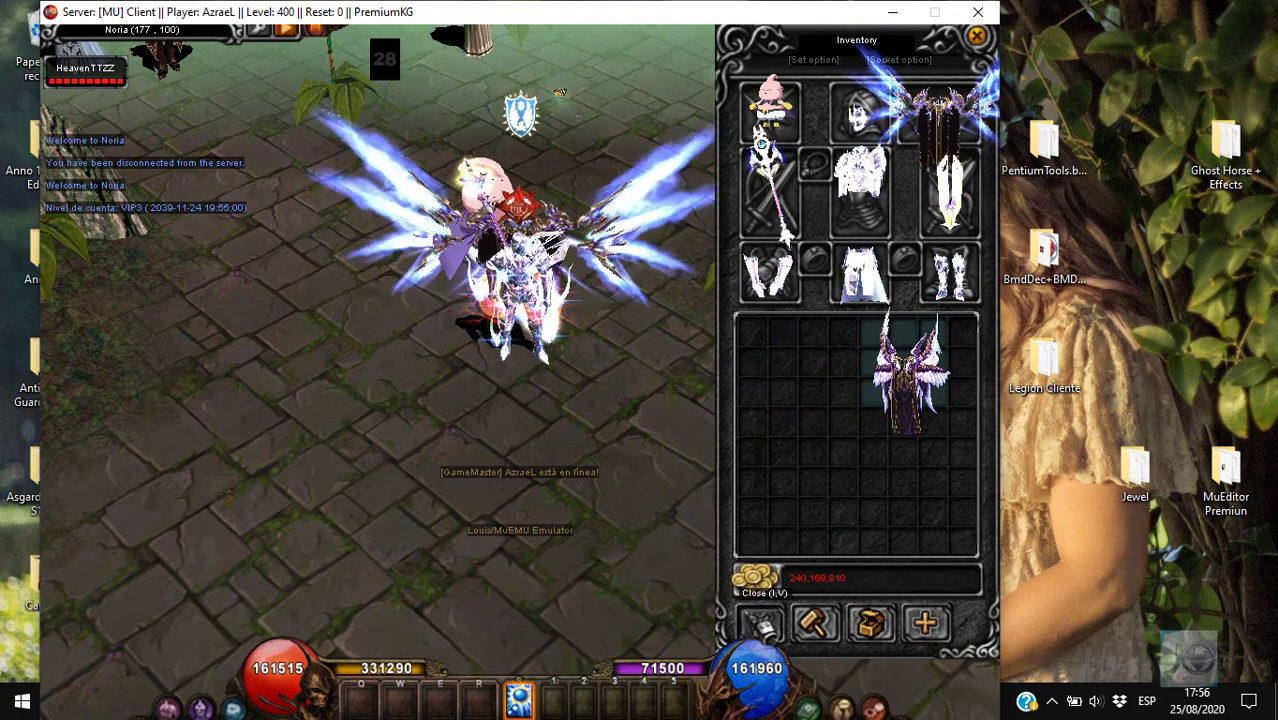
{"action": "left_click", "coordinate": [758, 622]}
{"action": "left_click", "coordinate": [712, 355]}
{"action": "left_click", "coordinate": [700, 270]}
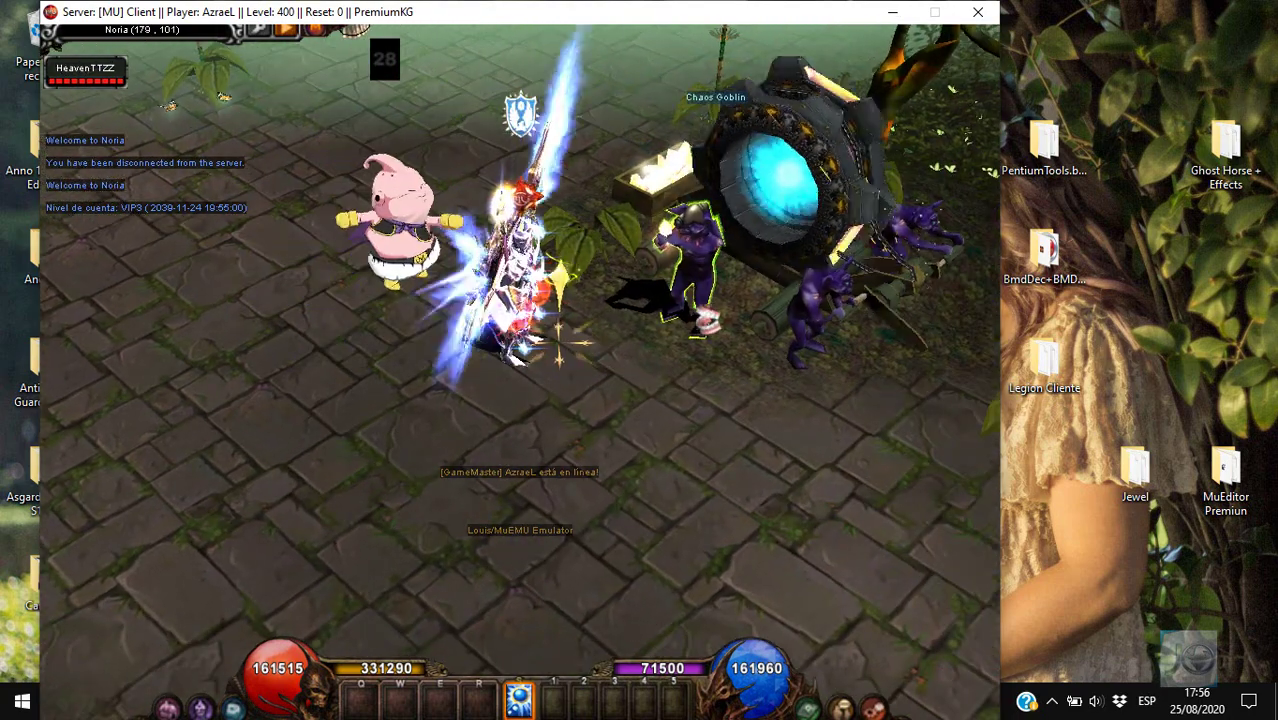
{"action": "left_click", "coordinate": [604, 264]}
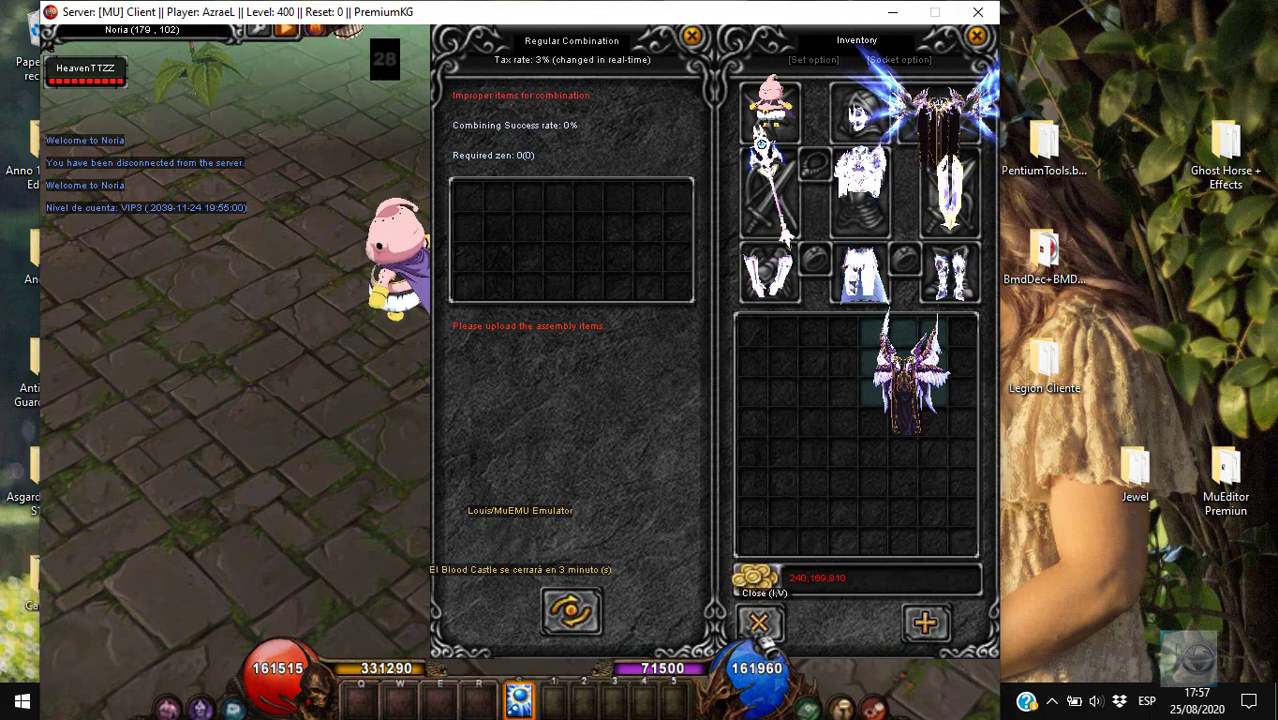
{"action": "left_click", "coordinate": [759, 625]}
{"action": "left_click", "coordinate": [302, 358]}
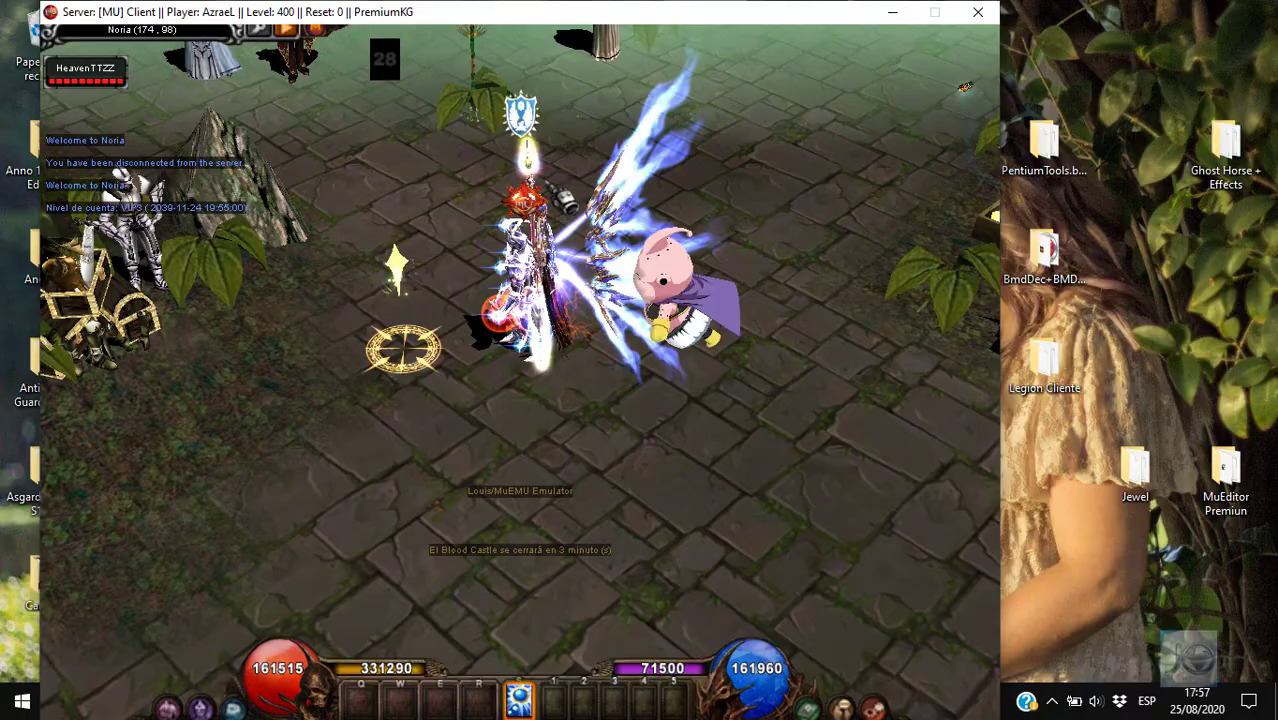
{"action": "left_click", "coordinate": [563, 200]}
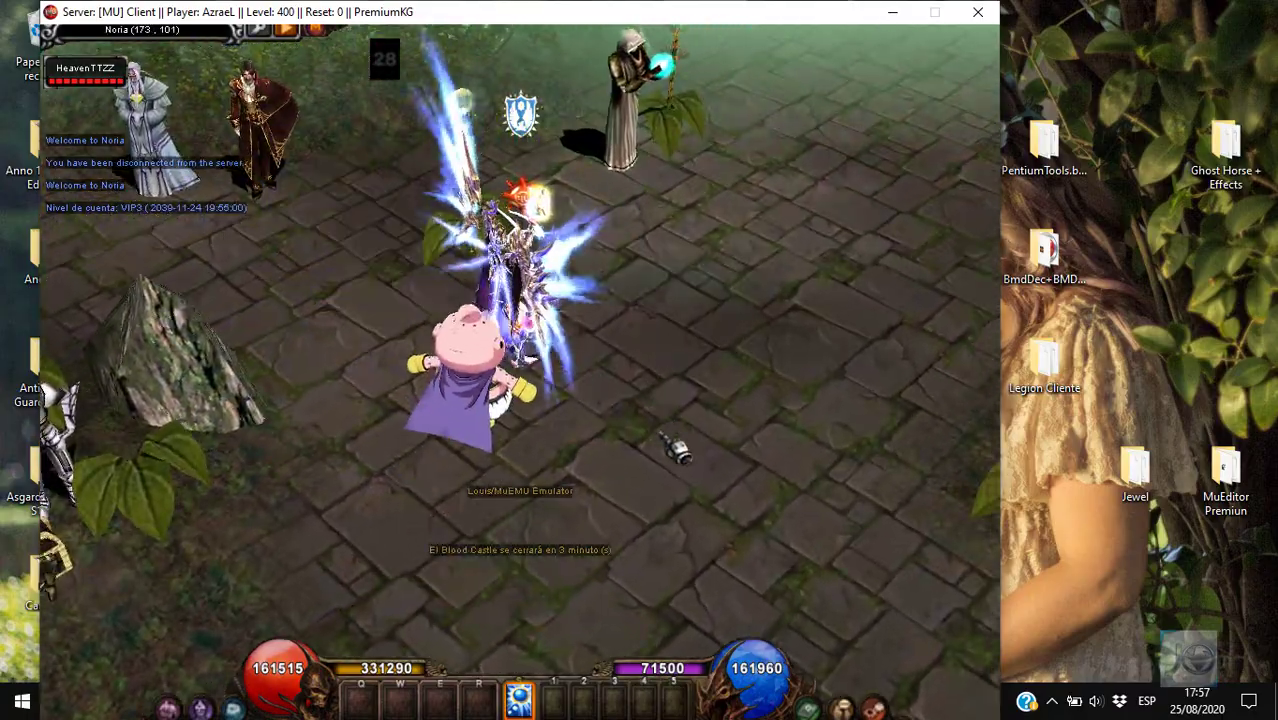
{"action": "left_click", "coordinate": [670, 447]}
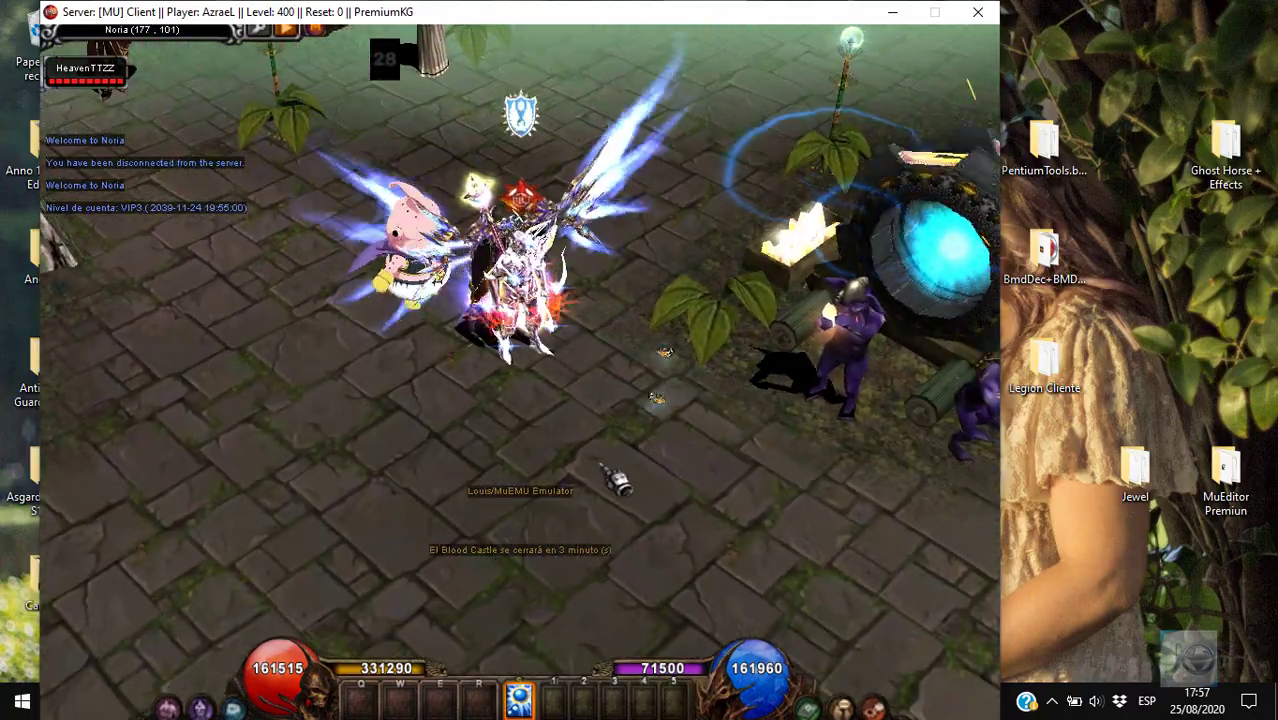
{"action": "left_click", "coordinate": [614, 479]}
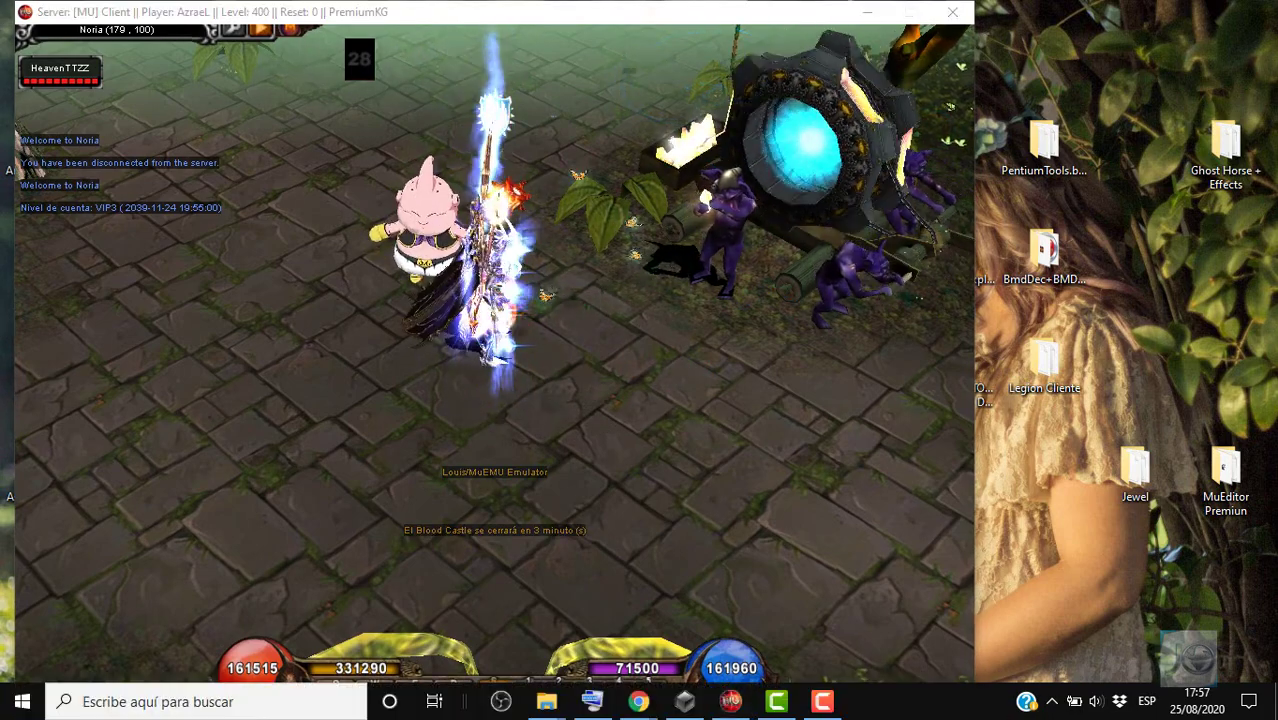
Open the Item text file from the MuServerKG\Data\Item folder and minimize the folder window.
{"action": "mouse_move", "coordinate": [540, 701]}
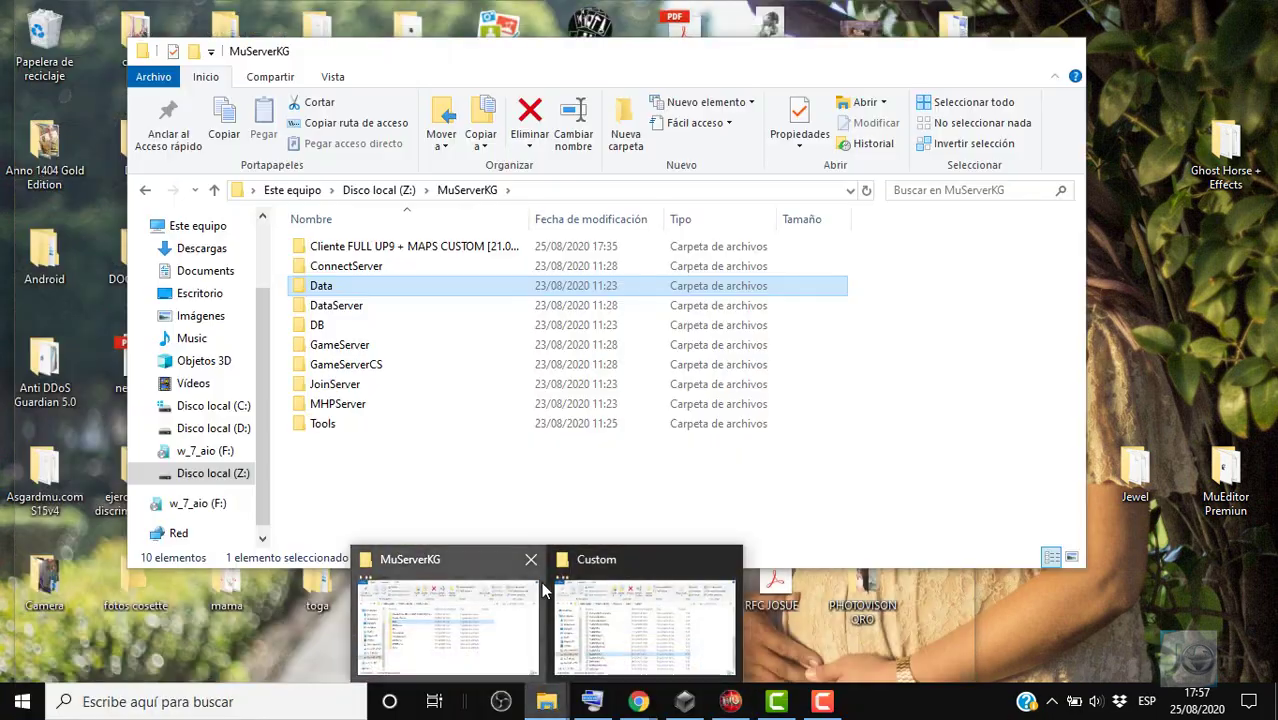
{"action": "left_click", "coordinate": [543, 590]}
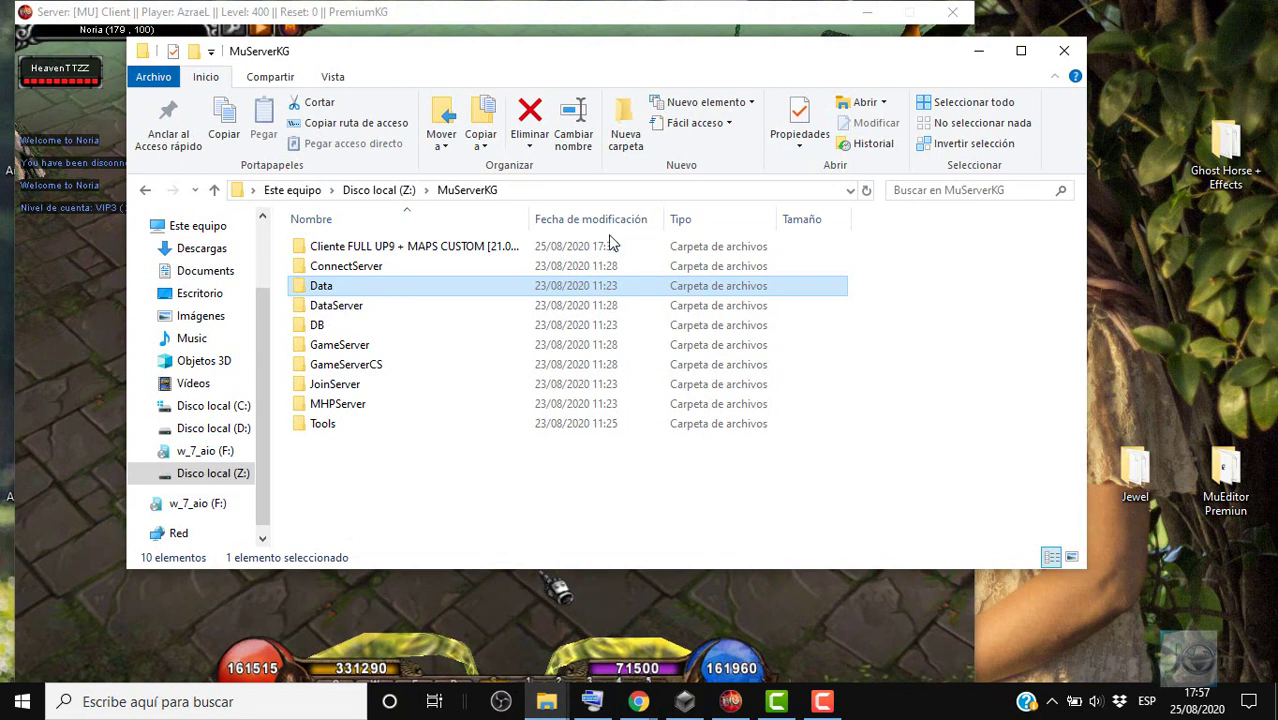
{"action": "double_click", "coordinate": [609, 289]}
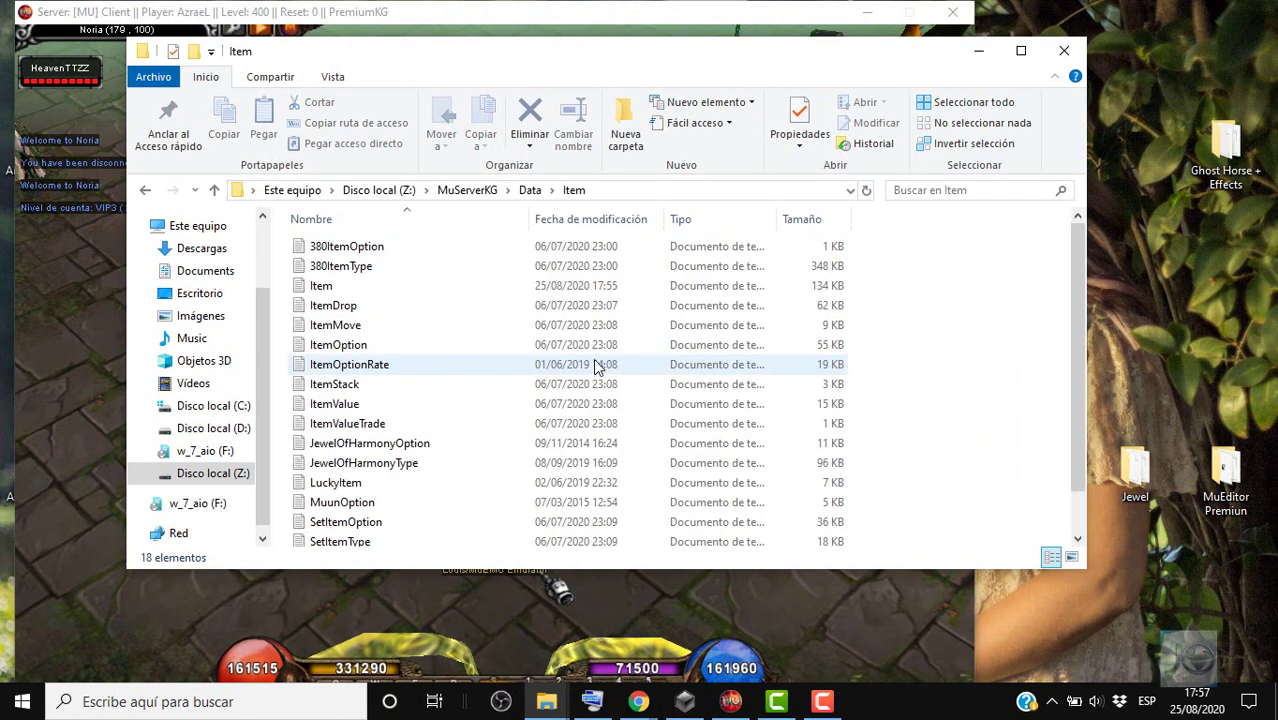
{"action": "double_click", "coordinate": [673, 286]}
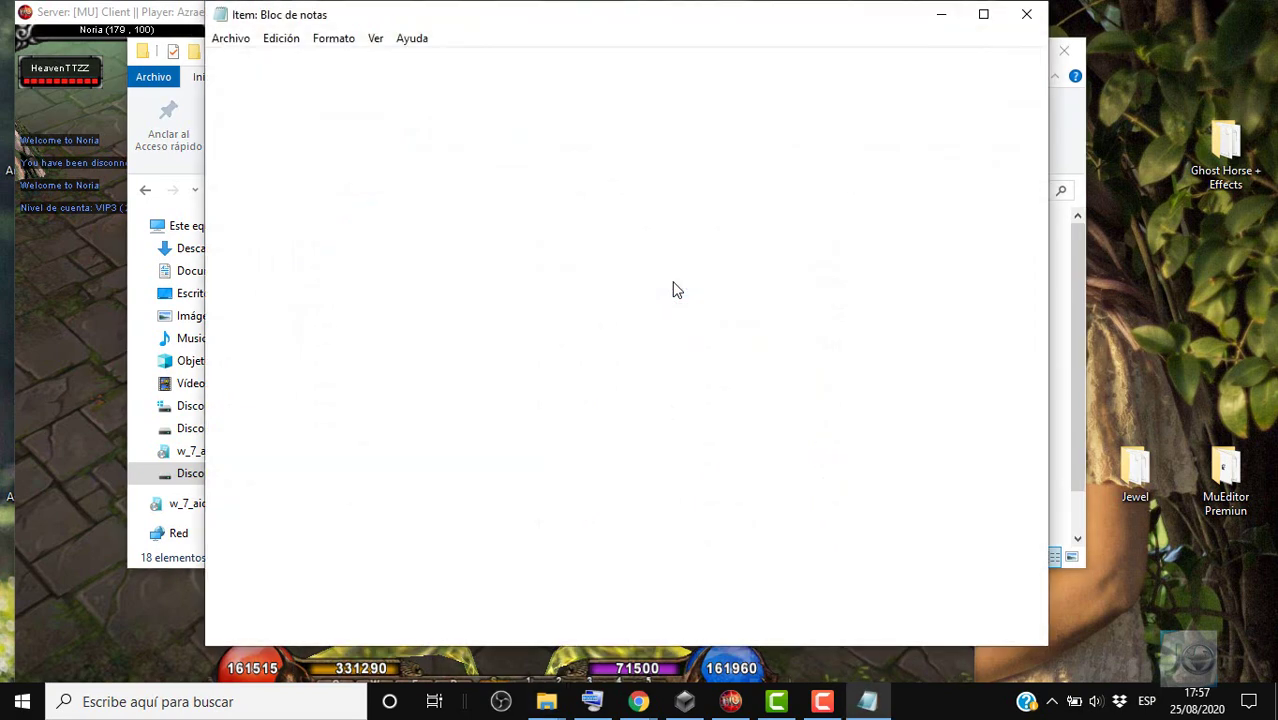
{"action": "left_click", "coordinate": [150, 360]}
{"action": "left_click", "coordinate": [980, 51]}
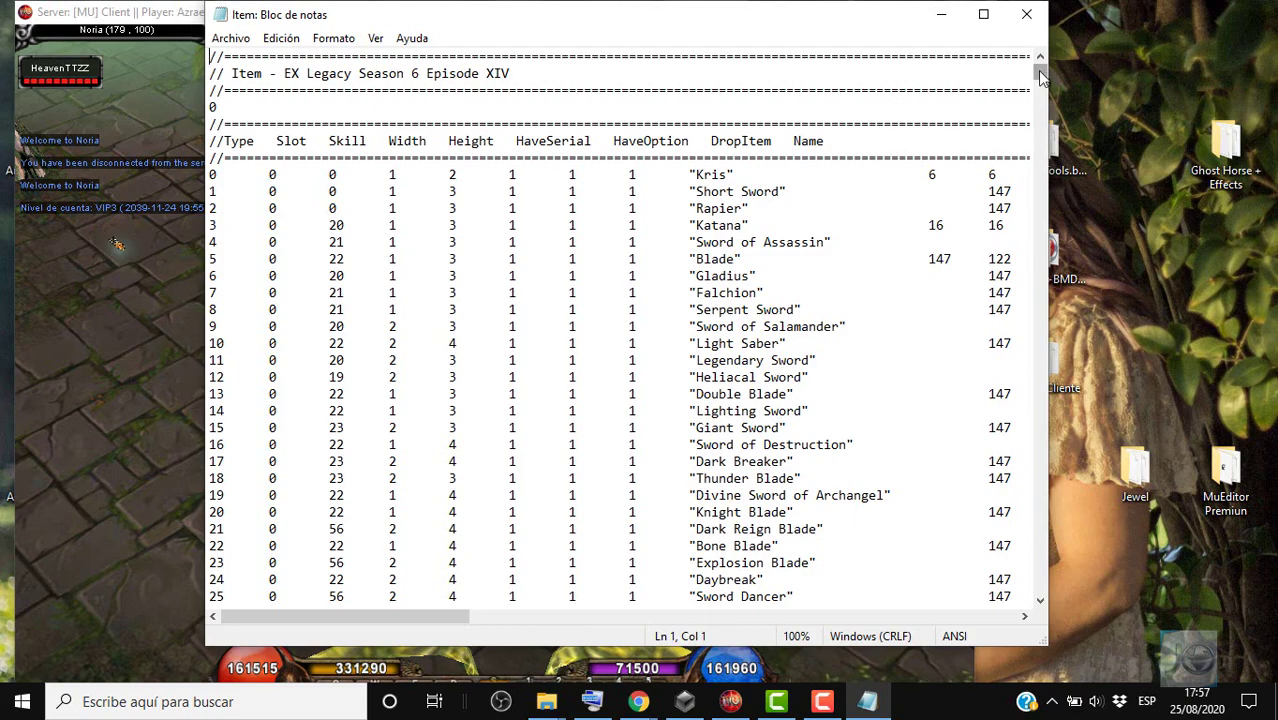
Copy the whole line of item 276 "Jewel of Full", with the text file placed beside the game.
{"action": "left_click_drag", "start_coordinate": [1040, 78], "coordinate": [1046, 567]}
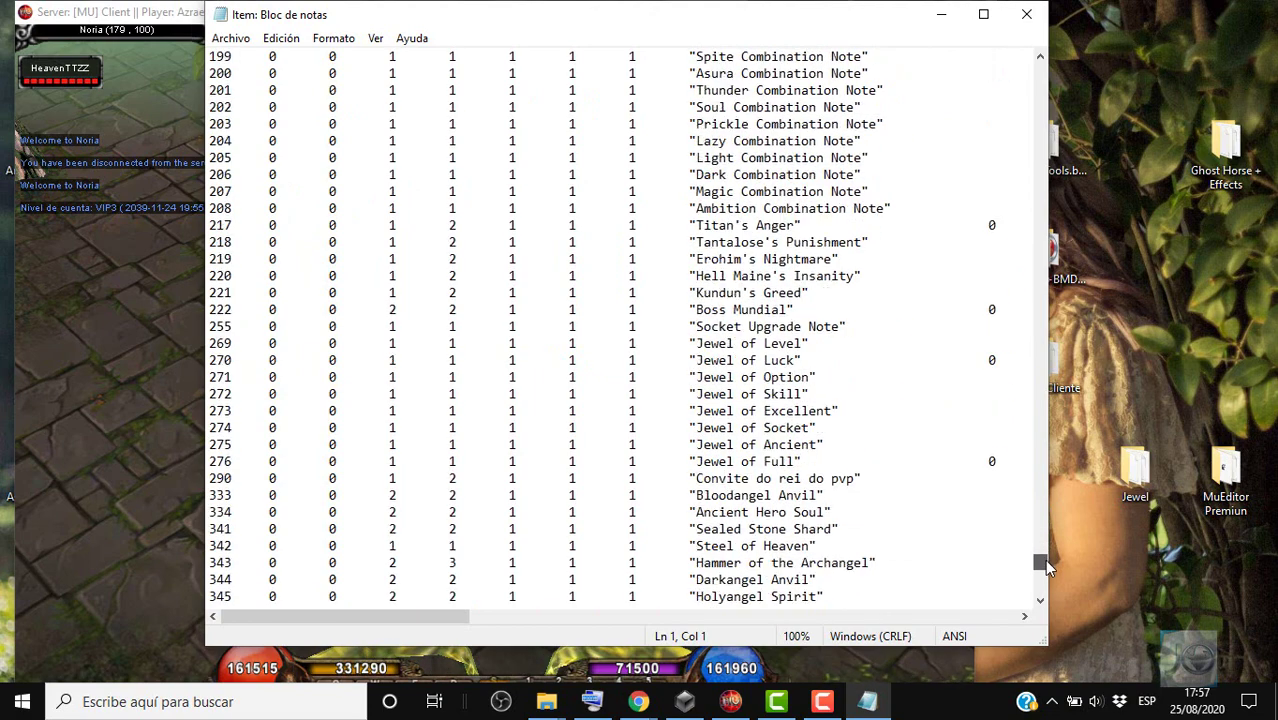
{"action": "mouse_move", "coordinate": [211, 482]}
{"action": "left_mouse_down"}
{"action": "mouse_move", "coordinate": [211, 494]}
{"action": "mouse_move", "coordinate": [211, 478]}
{"action": "left_mouse_up"}
{"action": "key", "text": "ctrl+c"}
{"action": "left_click", "coordinate": [211, 478]}
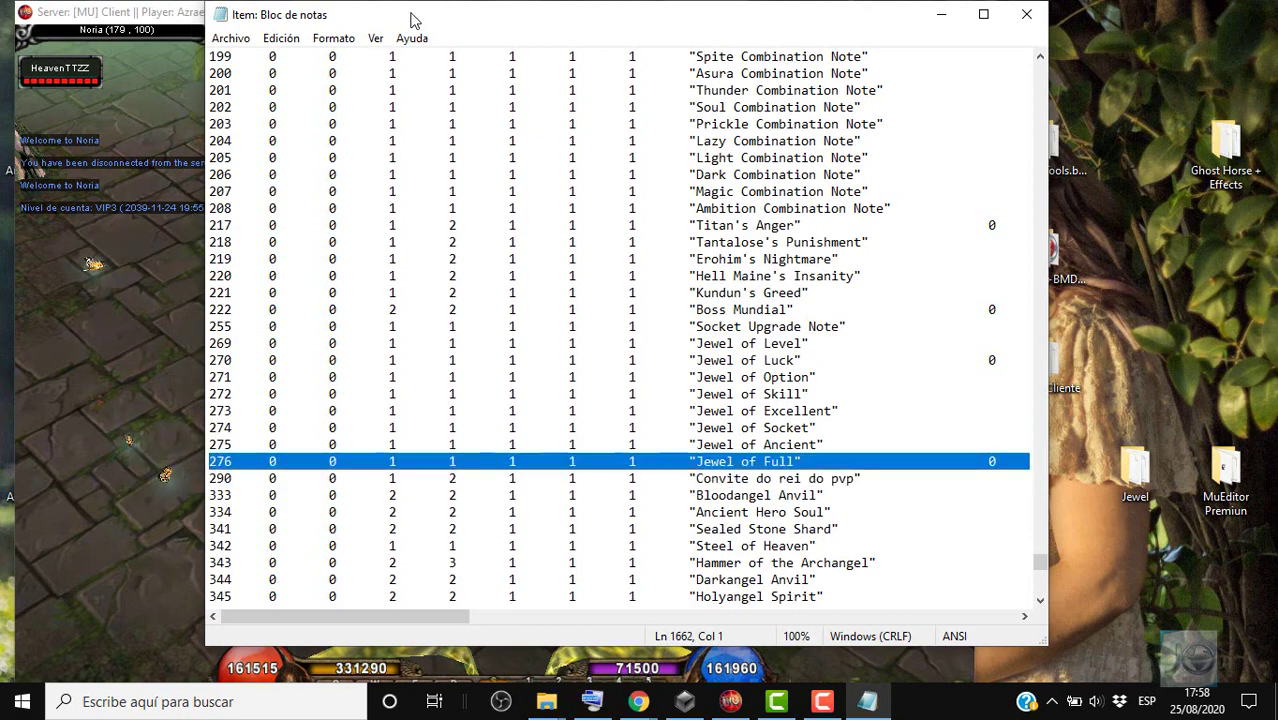
{"action": "left_click_drag", "start_coordinate": [414, 5], "coordinate": [724, 10]}
{"action": "left_click", "coordinate": [557, 590]}
{"action": "left_click_drag", "start_coordinate": [560, 11], "coordinate": [244, 11]}
{"action": "left_click_drag", "start_coordinate": [810, 46], "coordinate": [715, 40]}
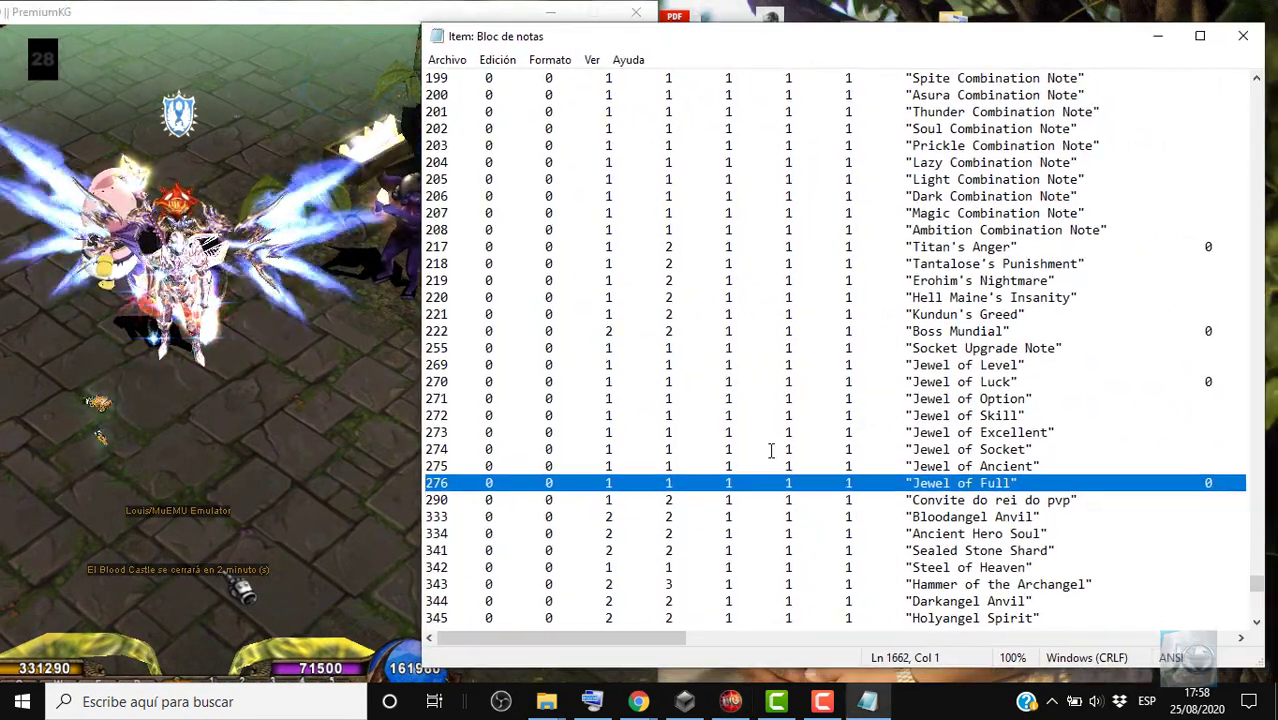
{"action": "right_click", "coordinate": [767, 483]}
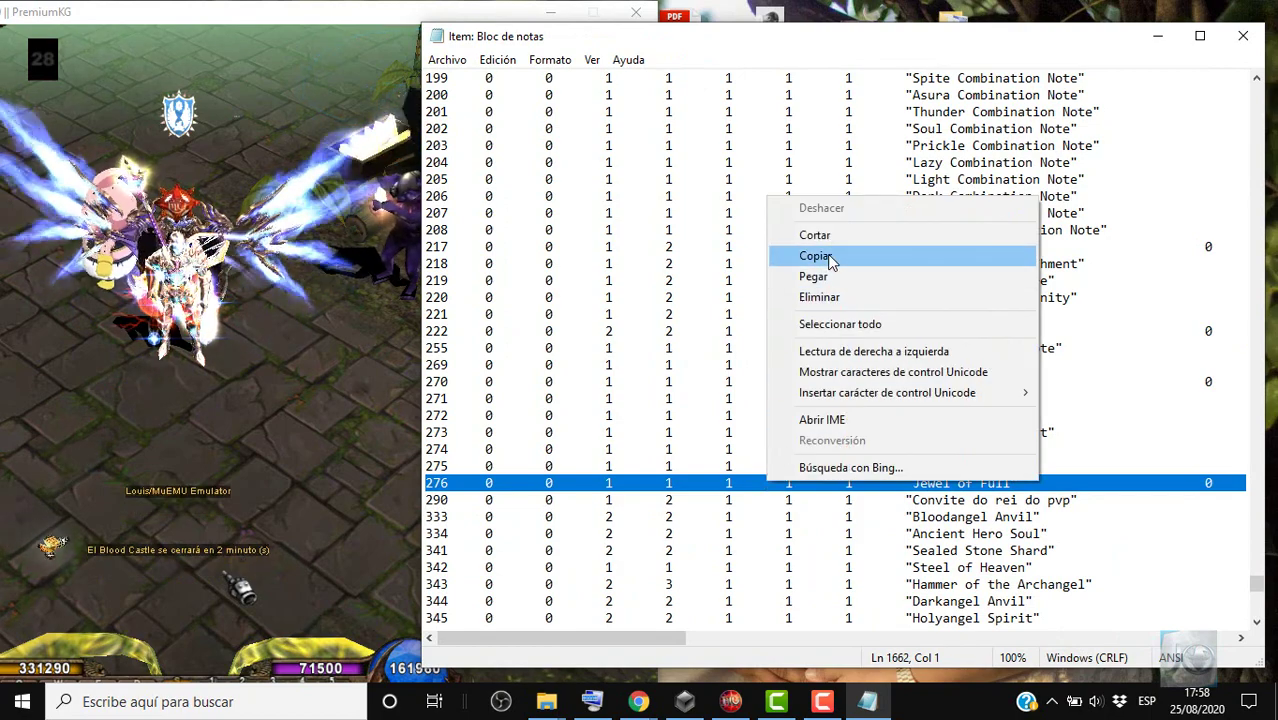
{"action": "left_click", "coordinate": [790, 256]}
Paste four copies of the "Jewel of Full" line directly above item 290, without a blank line between them.
{"action": "left_click", "coordinate": [427, 507]}
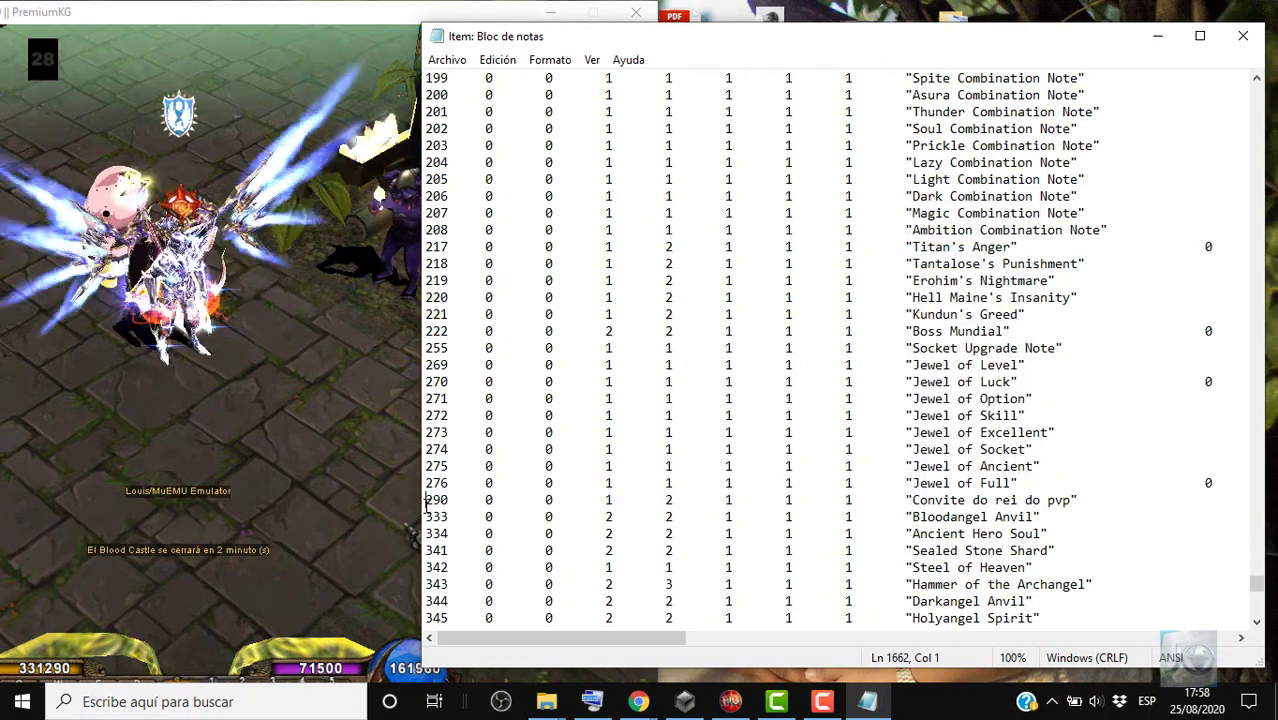
{"action": "key", "text": "Return"}
{"action": "key", "text": "ctrl+v"}
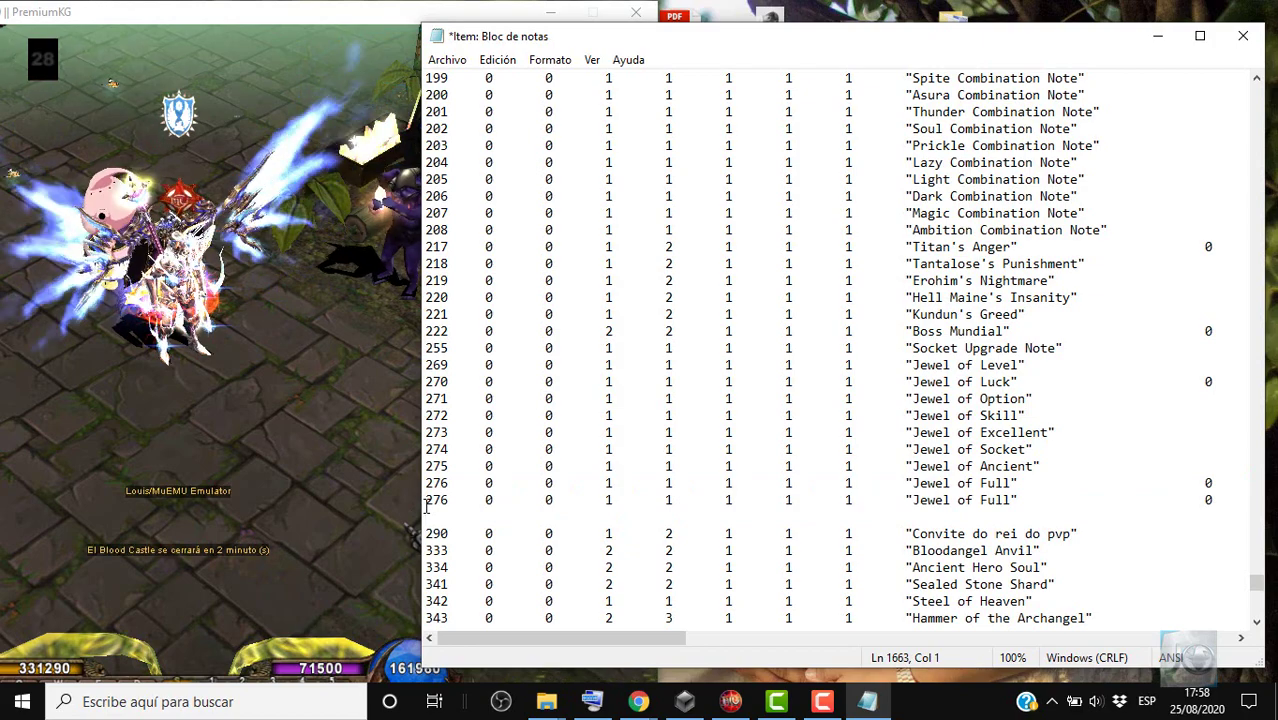
{"action": "key", "text": "ctrl+v"}
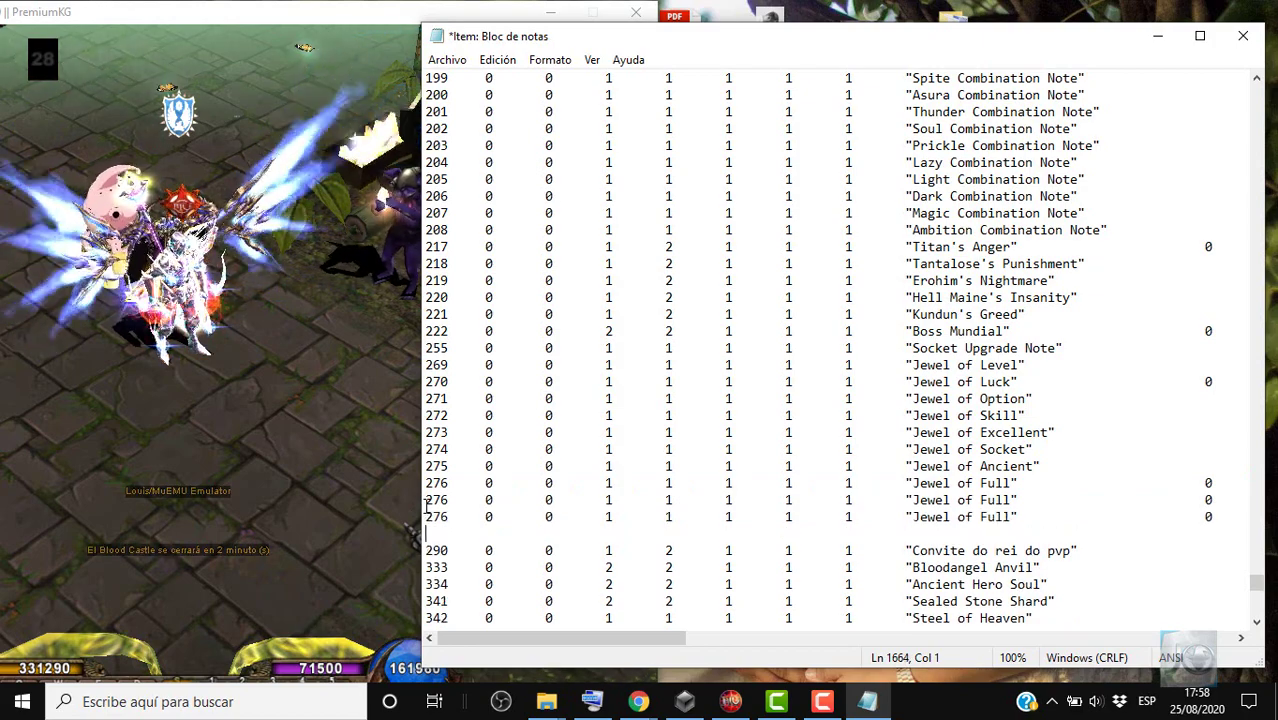
{"action": "key", "text": "ctrl+v"}
{"action": "key", "text": "ctrl+v"}
{"action": "key", "text": "BackSpace"}
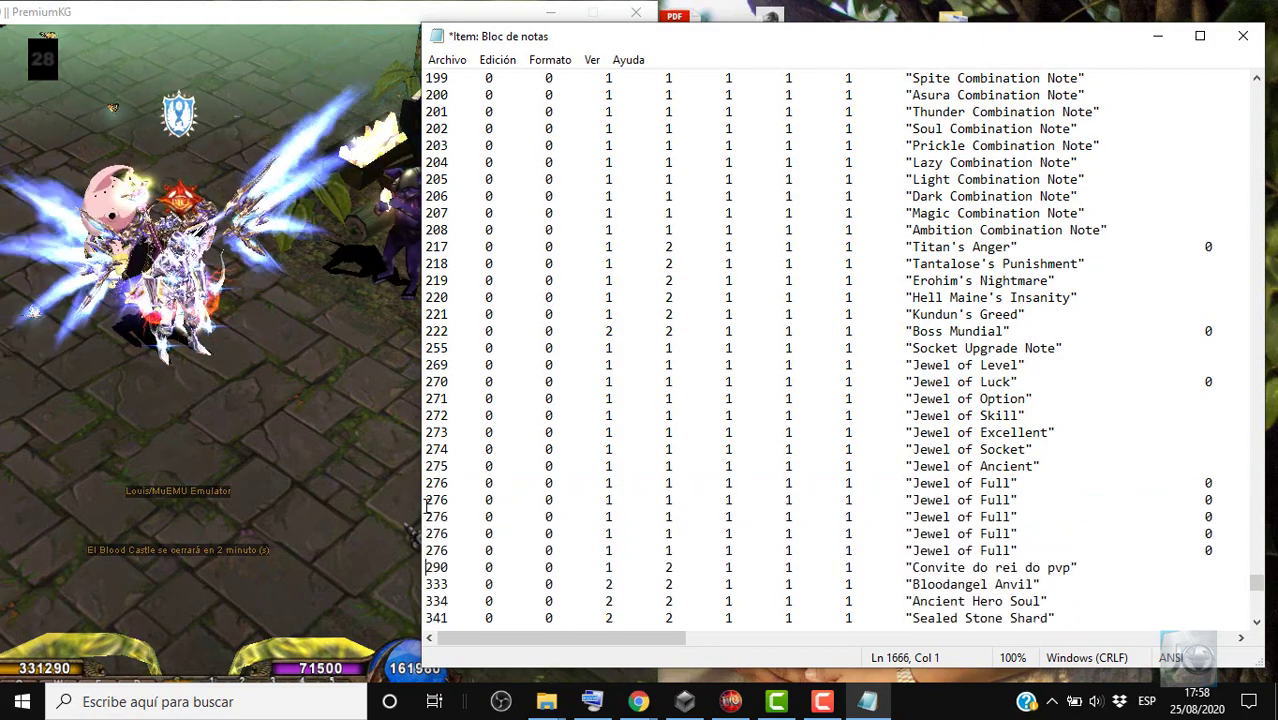
Renumber the four pasted "Jewel of Full" lines as 277, 278, 279 and 280 and highlight them.
{"action": "left_click", "coordinate": [447, 498]}
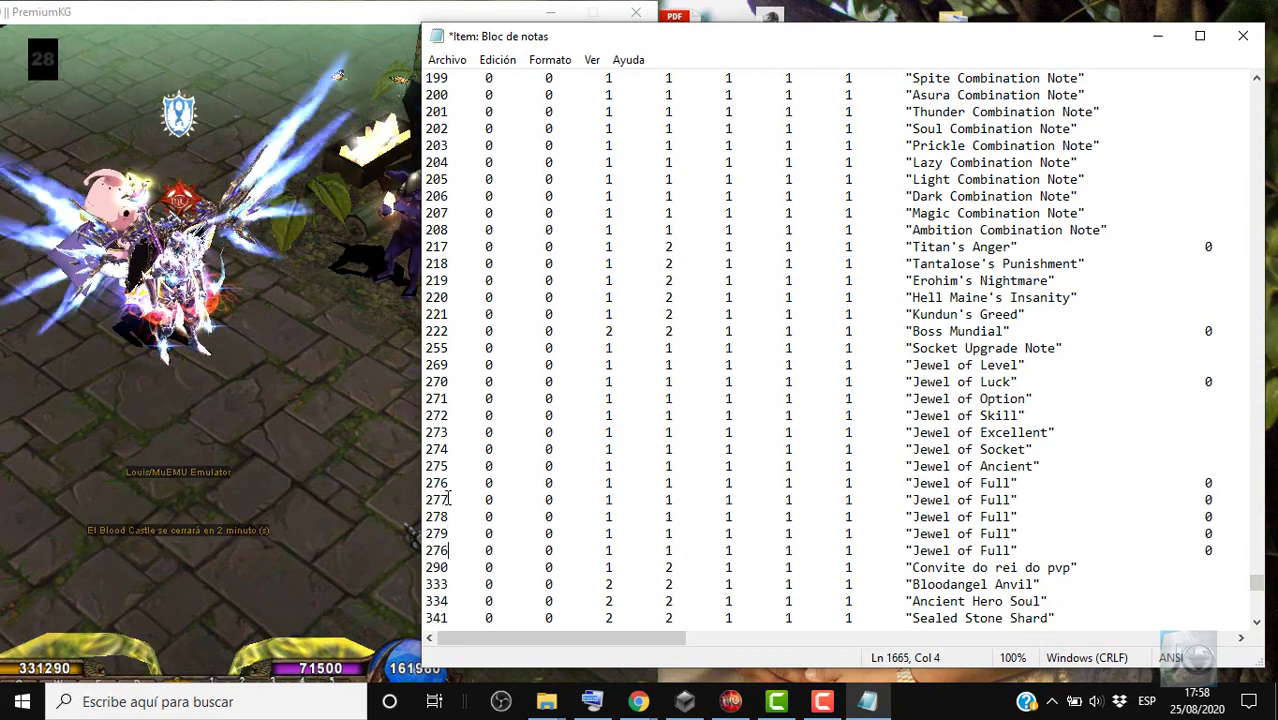
{"action": "type", "text": "80"}
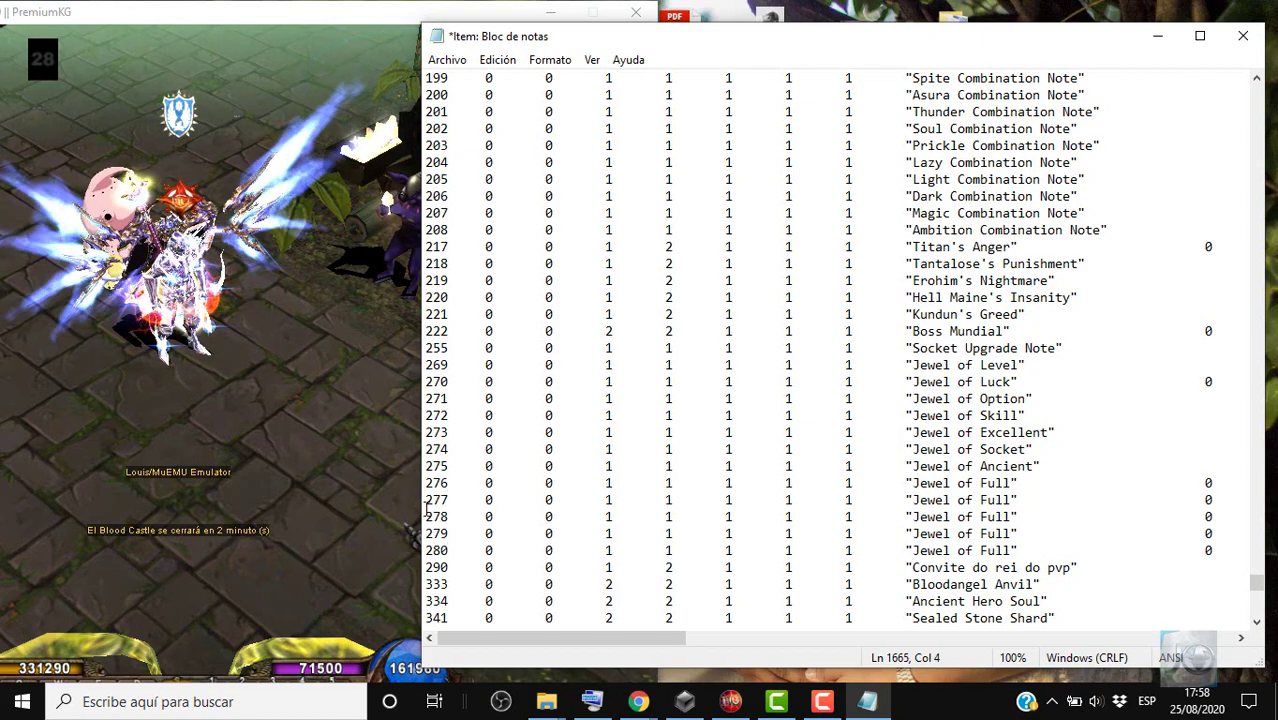
{"action": "left_click_drag", "start_coordinate": [428, 500], "coordinate": [425, 567]}
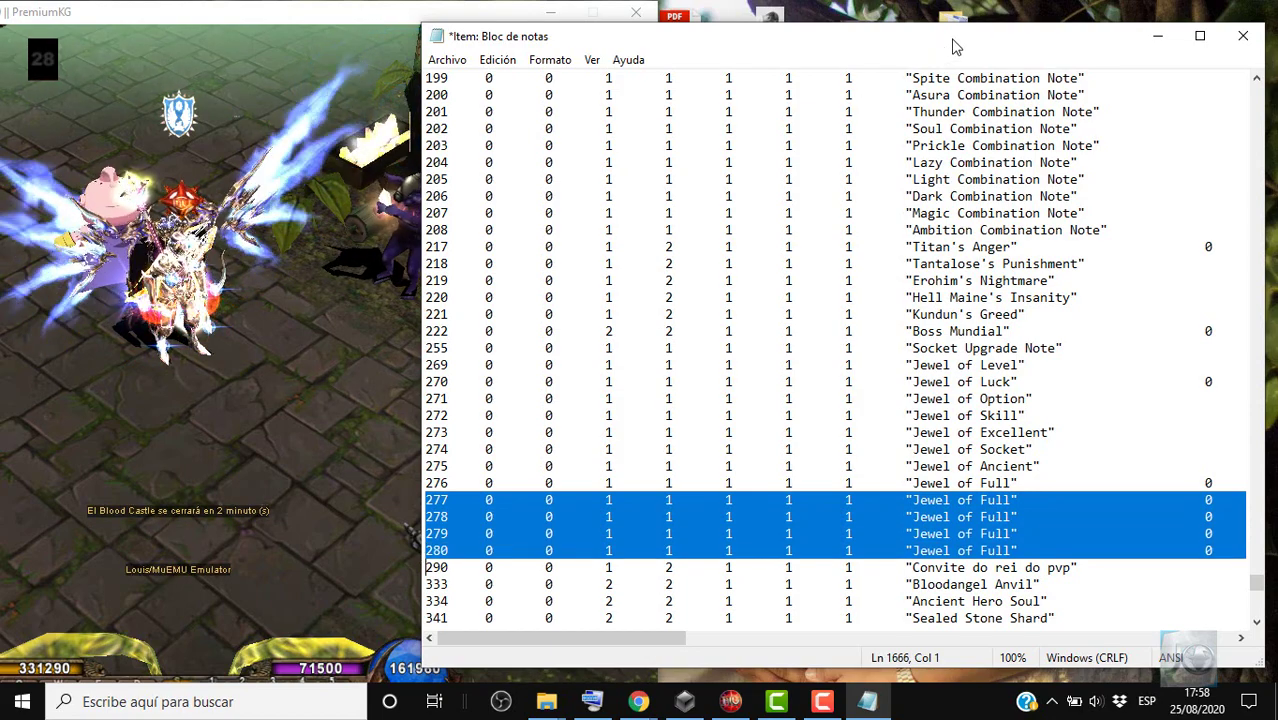
{"action": "left_click_drag", "start_coordinate": [953, 46], "coordinate": [788, 50]}
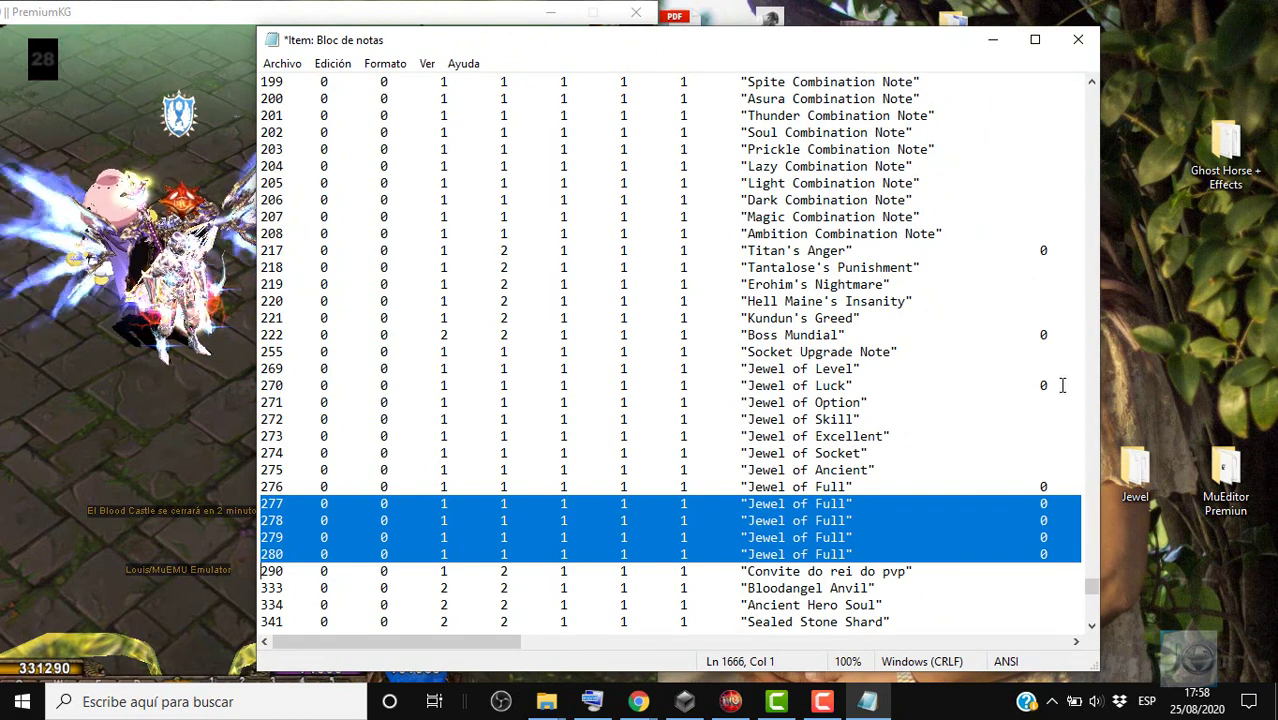
Open the Jewel folder from the desktop and minimize the Item text file.
{"action": "double_click", "coordinate": [1140, 462]}
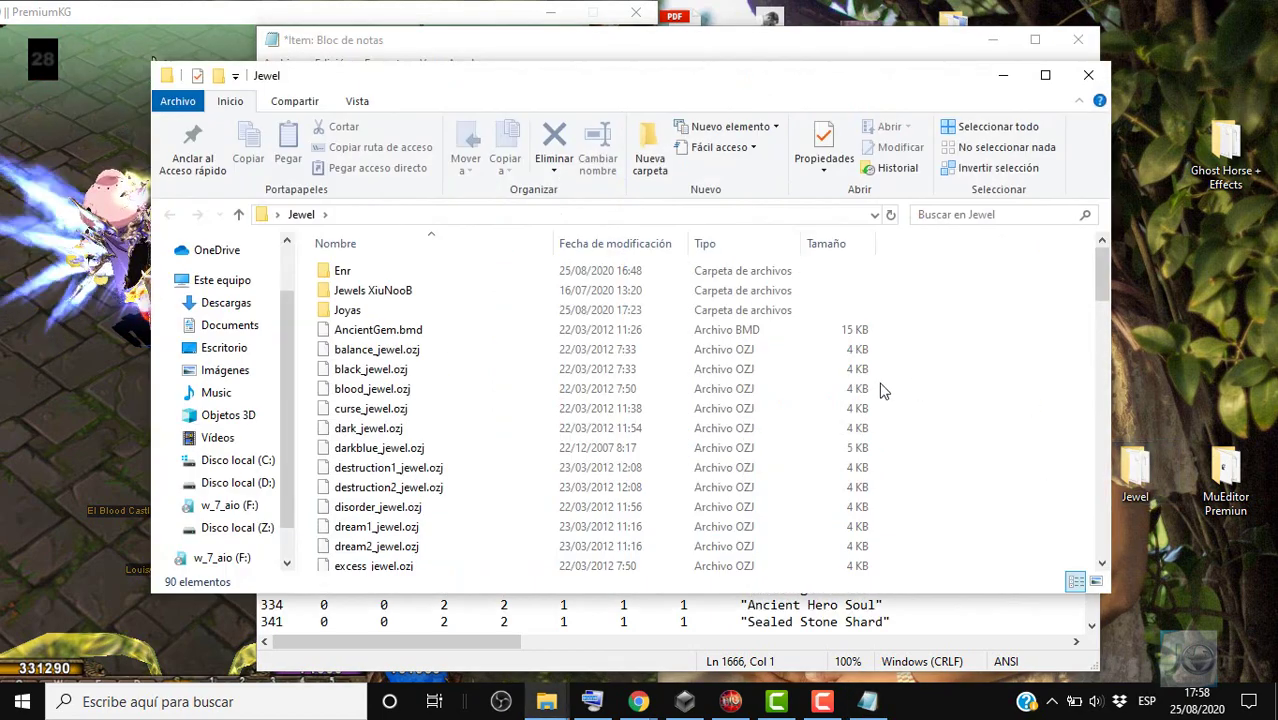
{"action": "mouse_move", "coordinate": [1103, 293]}
{"action": "left_mouse_down"}
{"action": "mouse_move", "coordinate": [1103, 550]}
{"action": "mouse_move", "coordinate": [1102, 280]}
{"action": "left_mouse_up"}
{"action": "left_click", "coordinate": [965, 48]}
{"action": "left_click", "coordinate": [992, 40]}
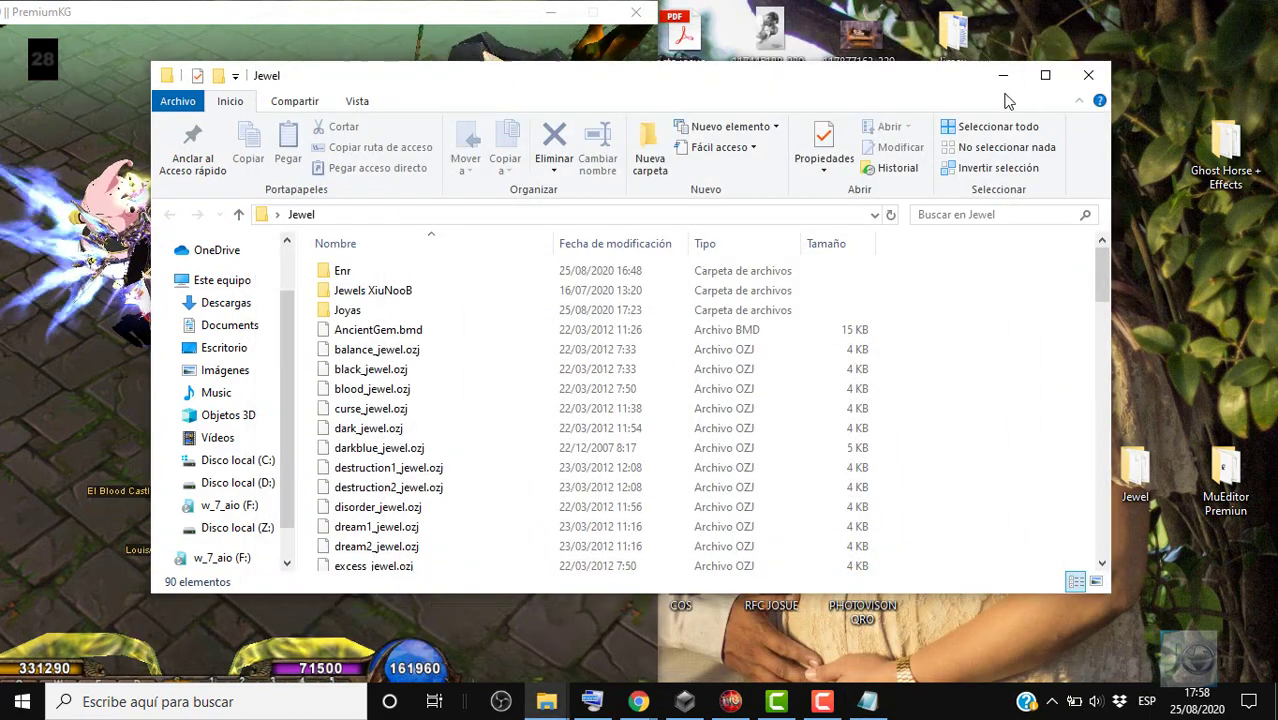
Launch the PentiumTools.b.19 application from its desktop folder, then minimize that folder and move the Jewel folder window aside.
{"action": "left_click_drag", "start_coordinate": [958, 78], "coordinate": [718, 129]}
{"action": "double_click", "coordinate": [1045, 145]}
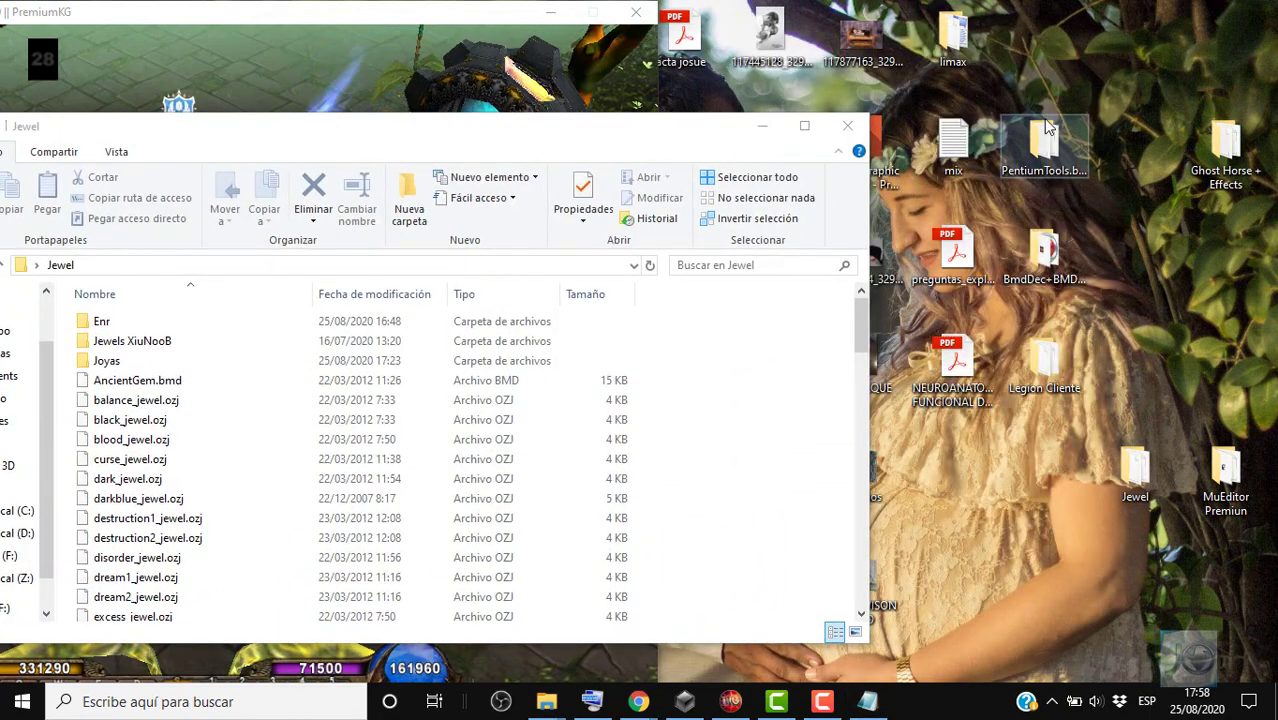
{"action": "double_click", "coordinate": [453, 485]}
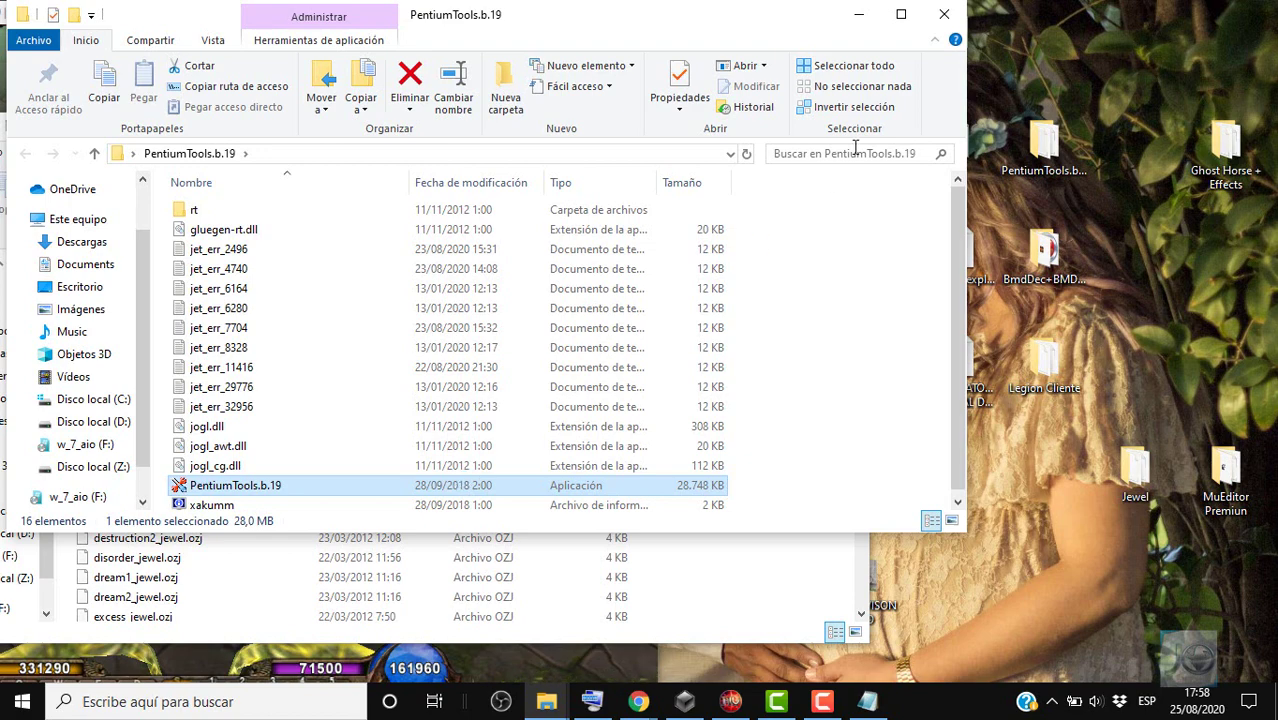
{"action": "left_click", "coordinate": [857, 14]}
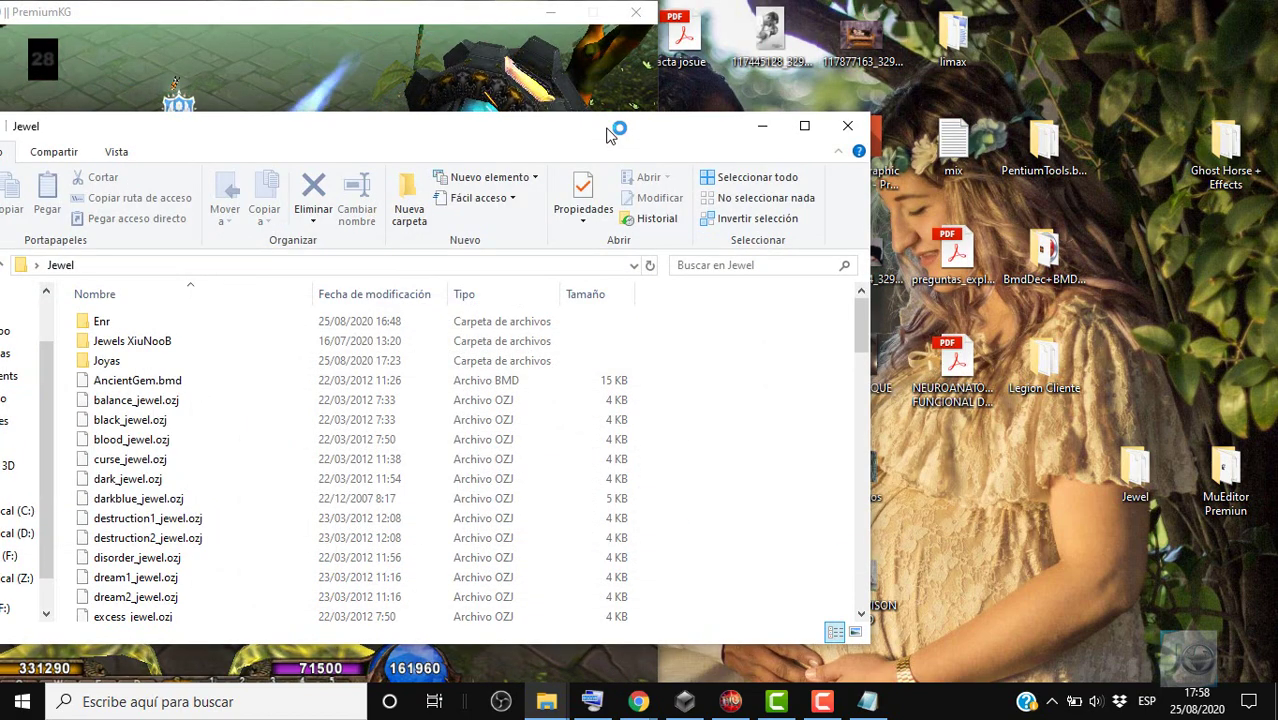
{"action": "left_click_drag", "start_coordinate": [641, 49], "coordinate": [1096, 74]}
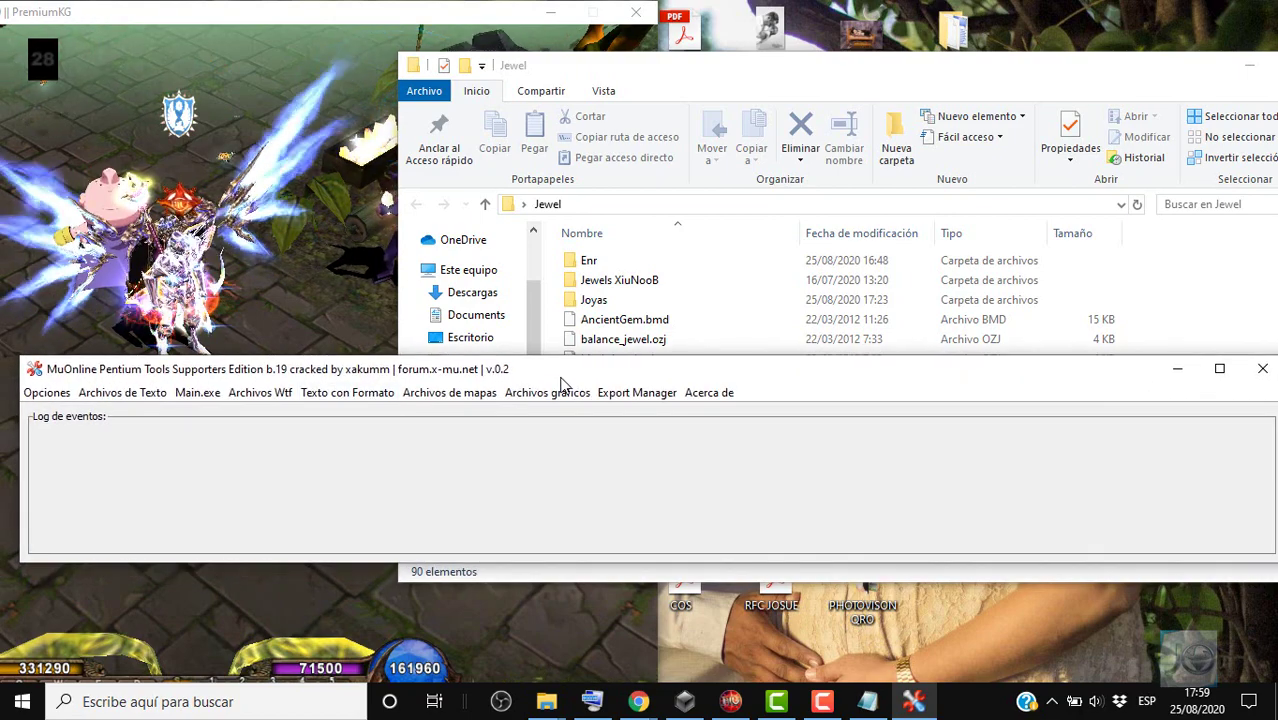
Open the 3D Bmd to Smd preview and conversion window, minimizing the game and the Jewel folder to reveal it.
{"action": "left_click", "coordinate": [566, 393]}
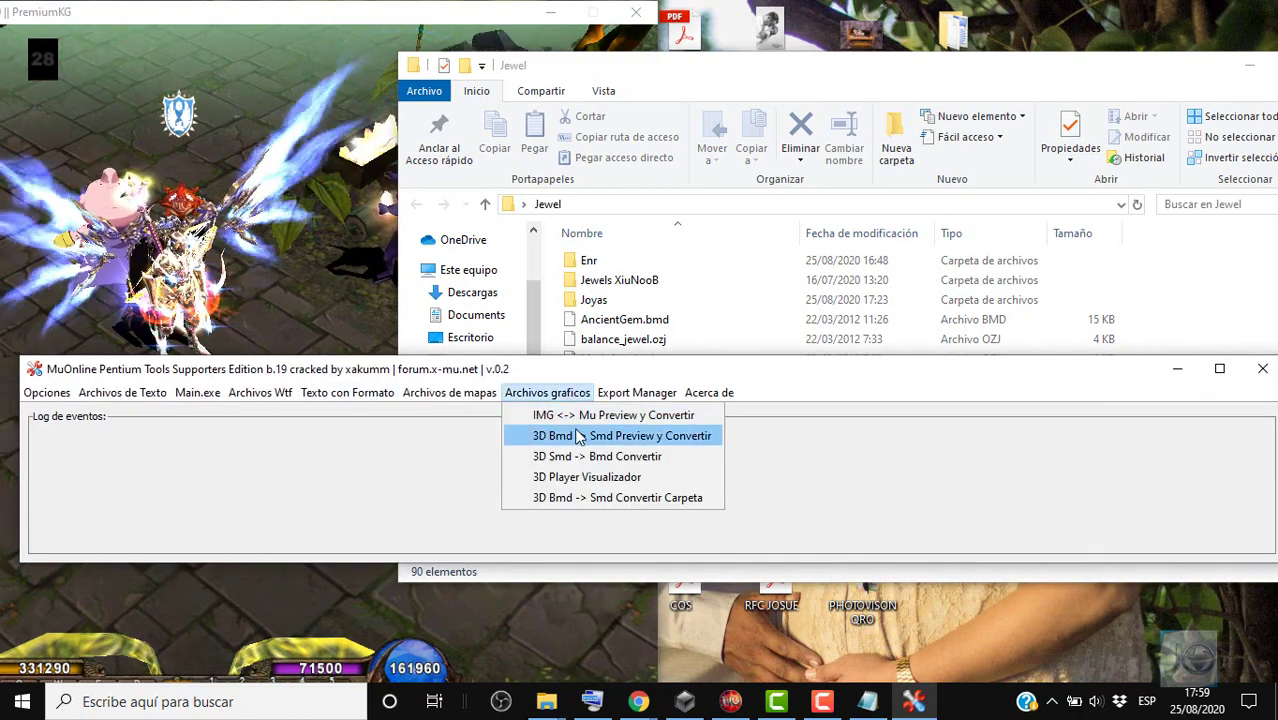
{"action": "left_click", "coordinate": [578, 436]}
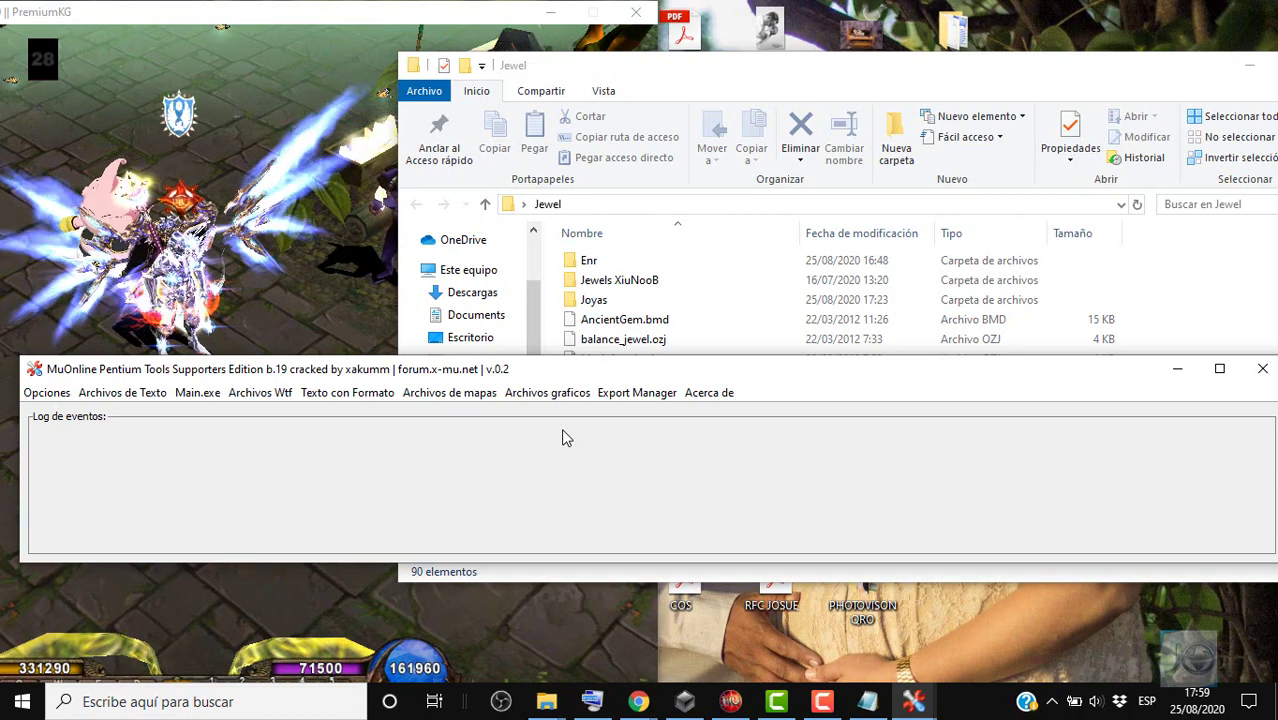
{"action": "left_click", "coordinate": [731, 701]}
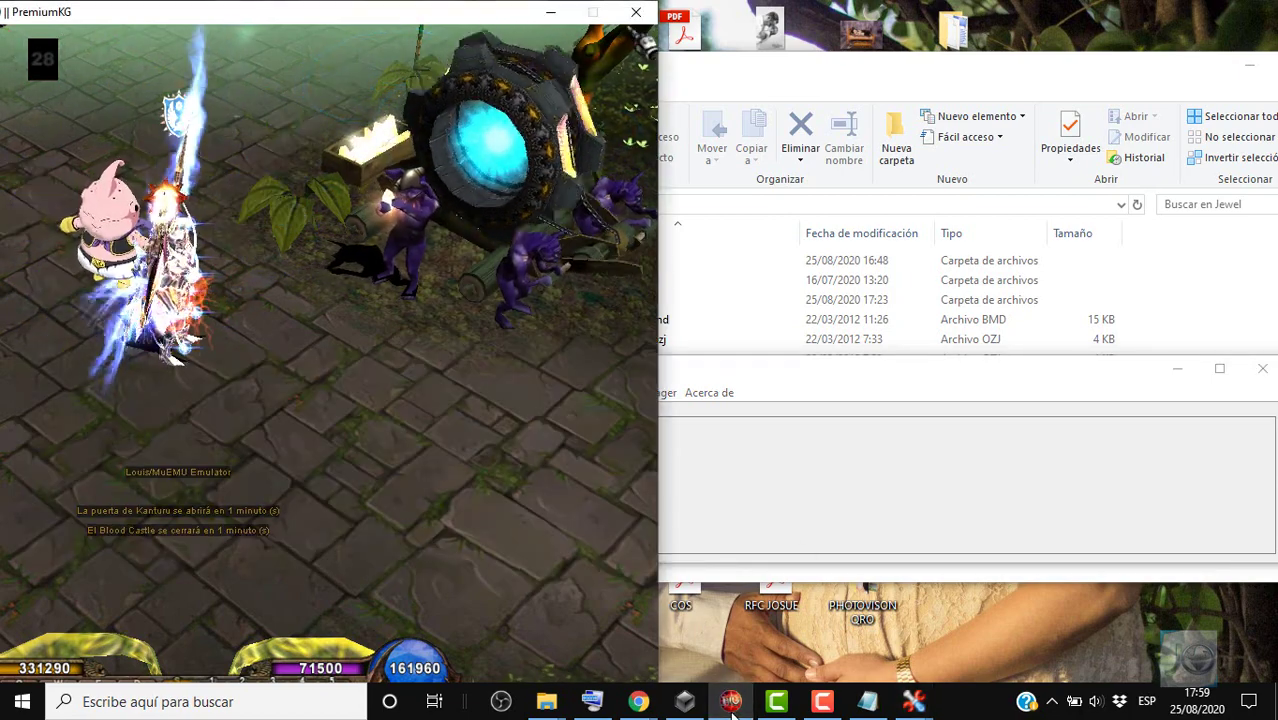
{"action": "left_click", "coordinate": [731, 701]}
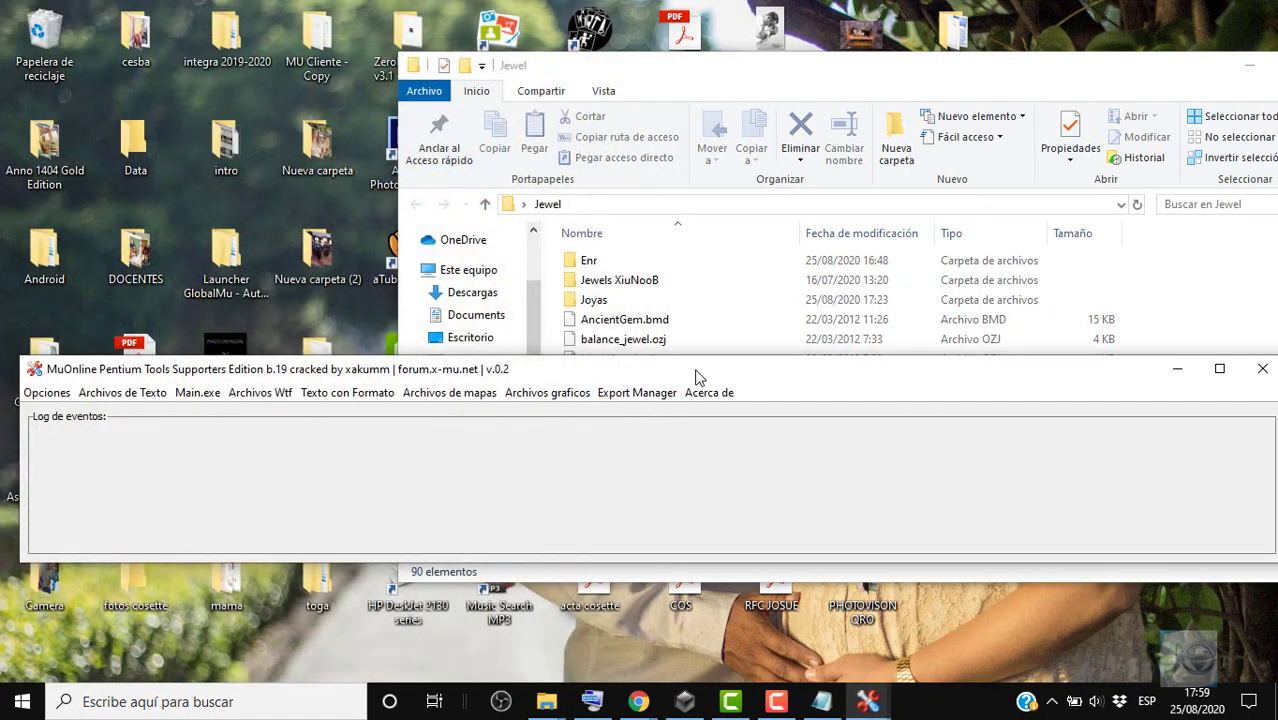
{"action": "left_click_drag", "start_coordinate": [697, 377], "coordinate": [770, 375]}
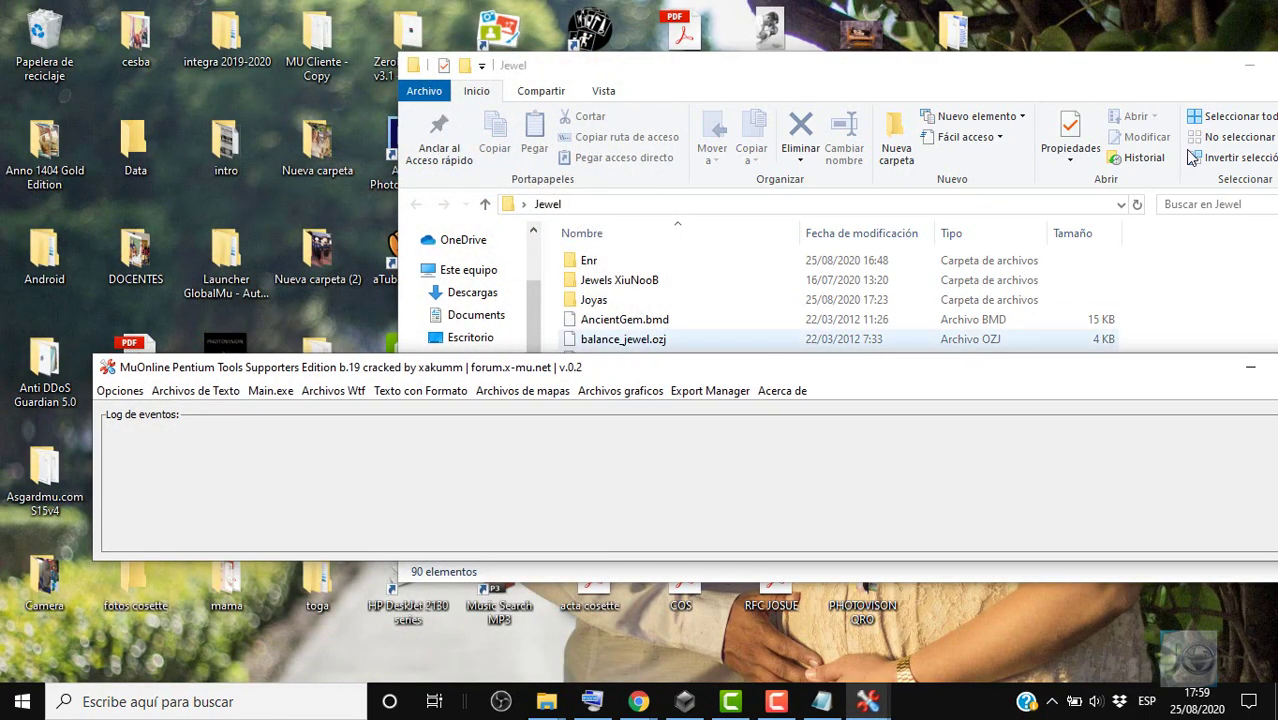
{"action": "left_click", "coordinate": [1249, 65]}
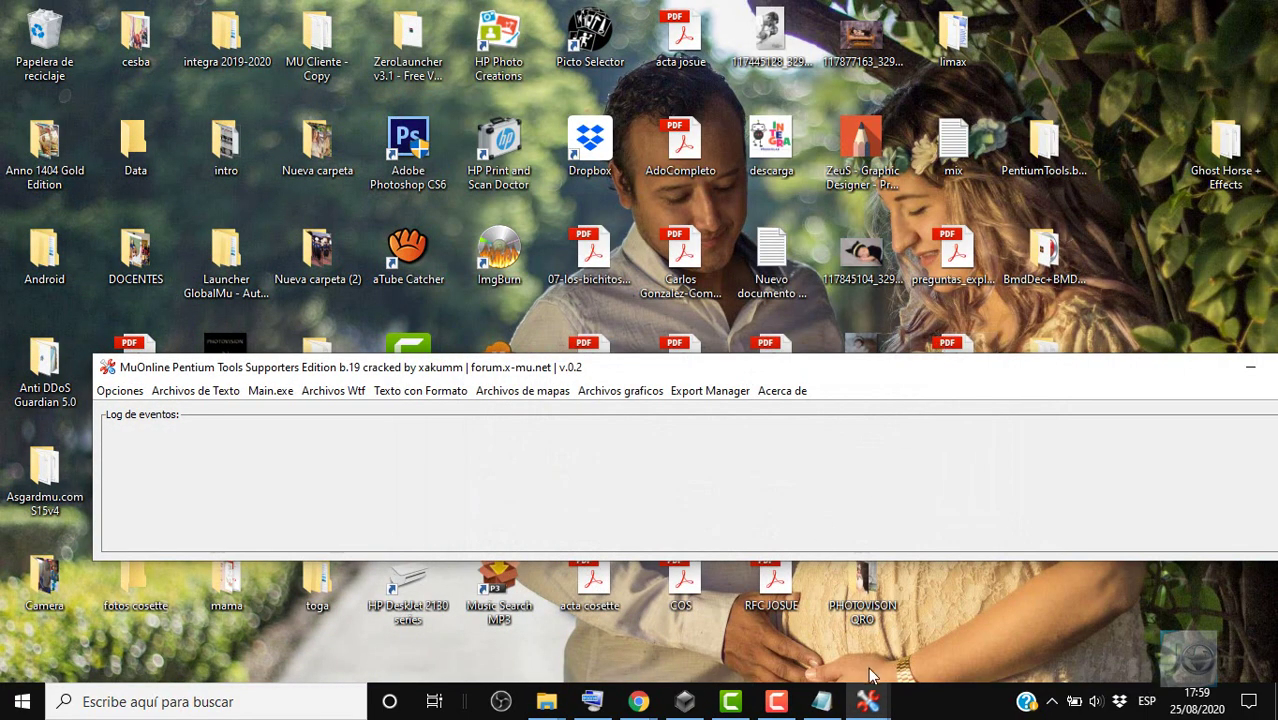
{"action": "mouse_move", "coordinate": [868, 700]}
{"action": "left_click", "coordinate": [734, 635]}
{"action": "left_click", "coordinate": [977, 595]}
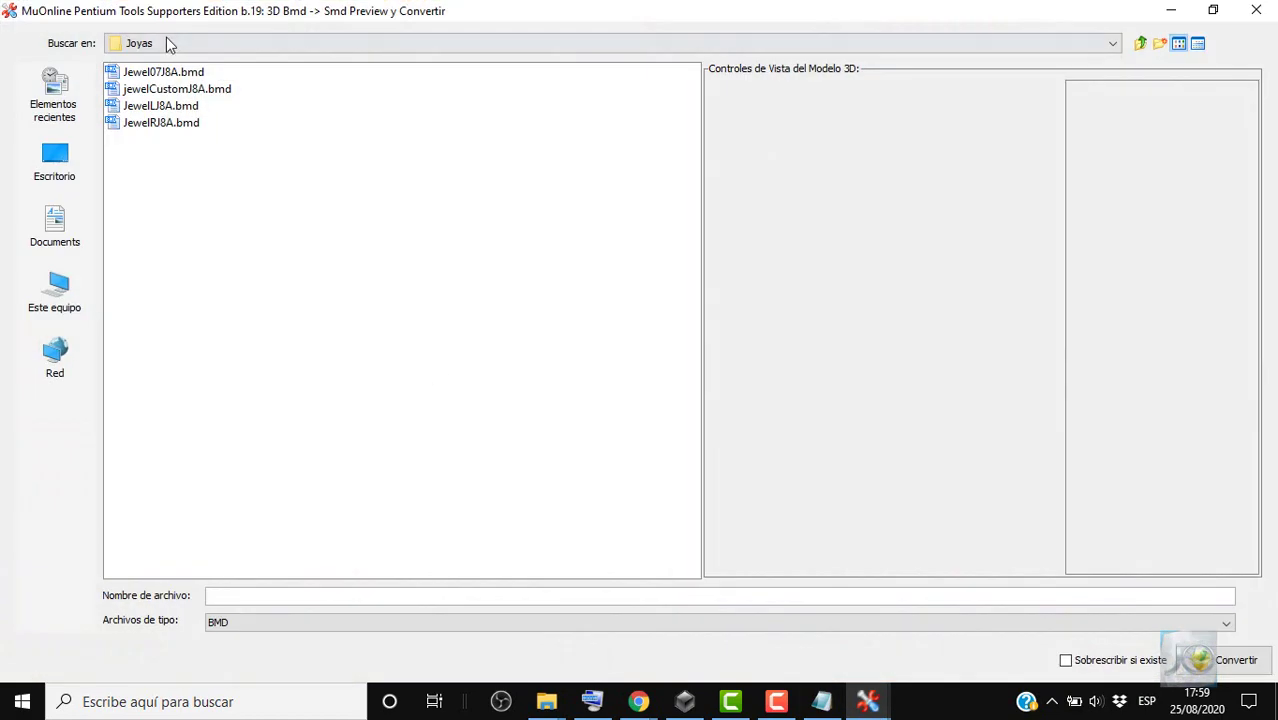
Browse from the Joyas folder to the Jewel folder on the desktop in the model preview window.
{"action": "left_click", "coordinate": [299, 42]}
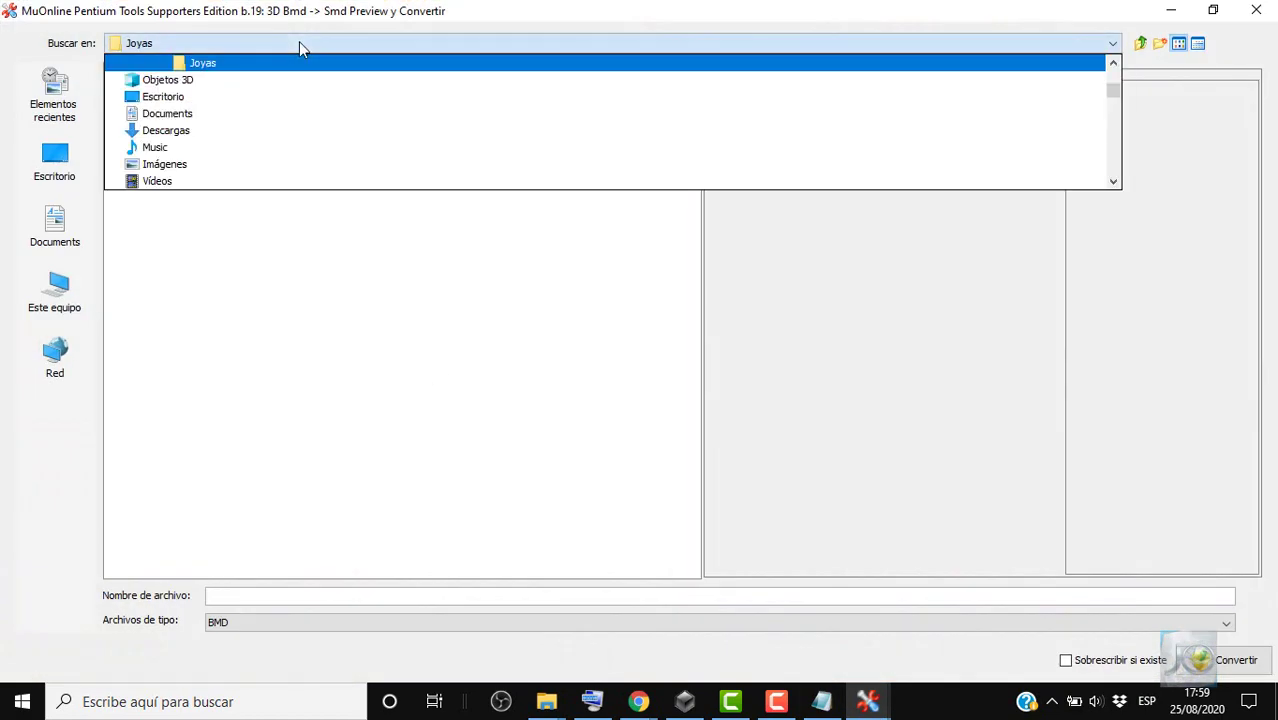
{"action": "left_click", "coordinate": [956, 100]}
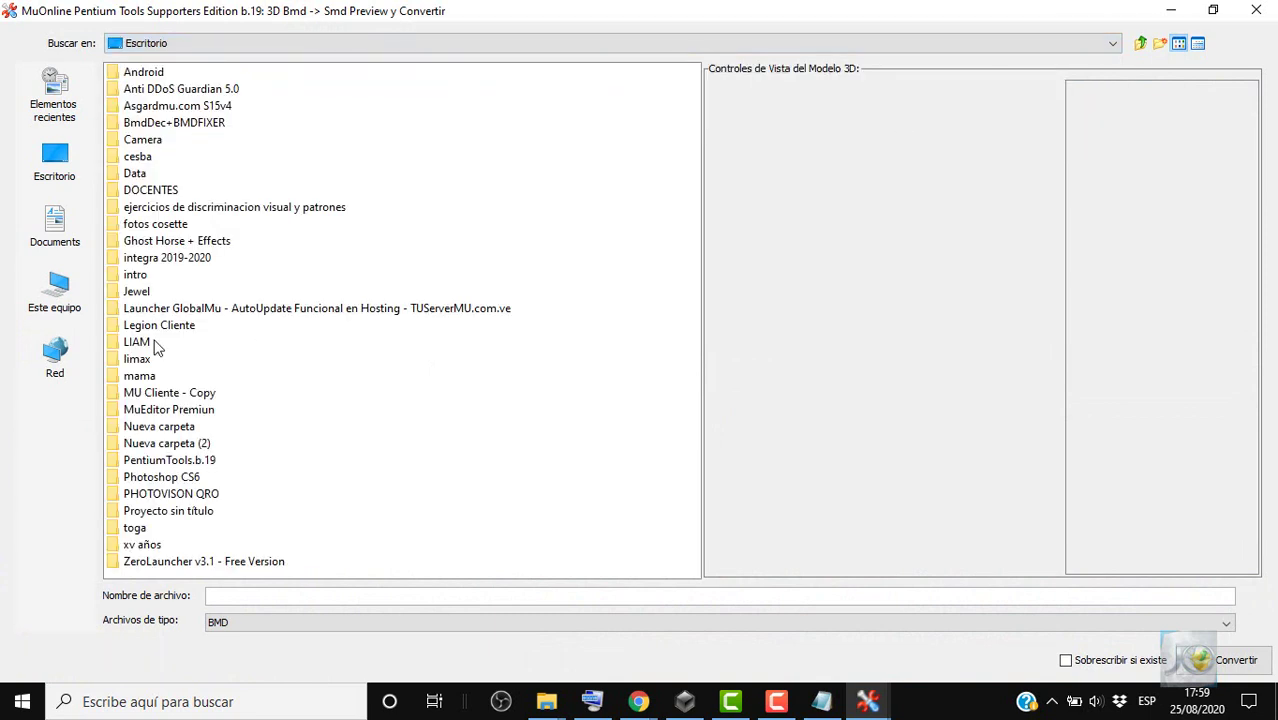
{"action": "double_click", "coordinate": [136, 291]}
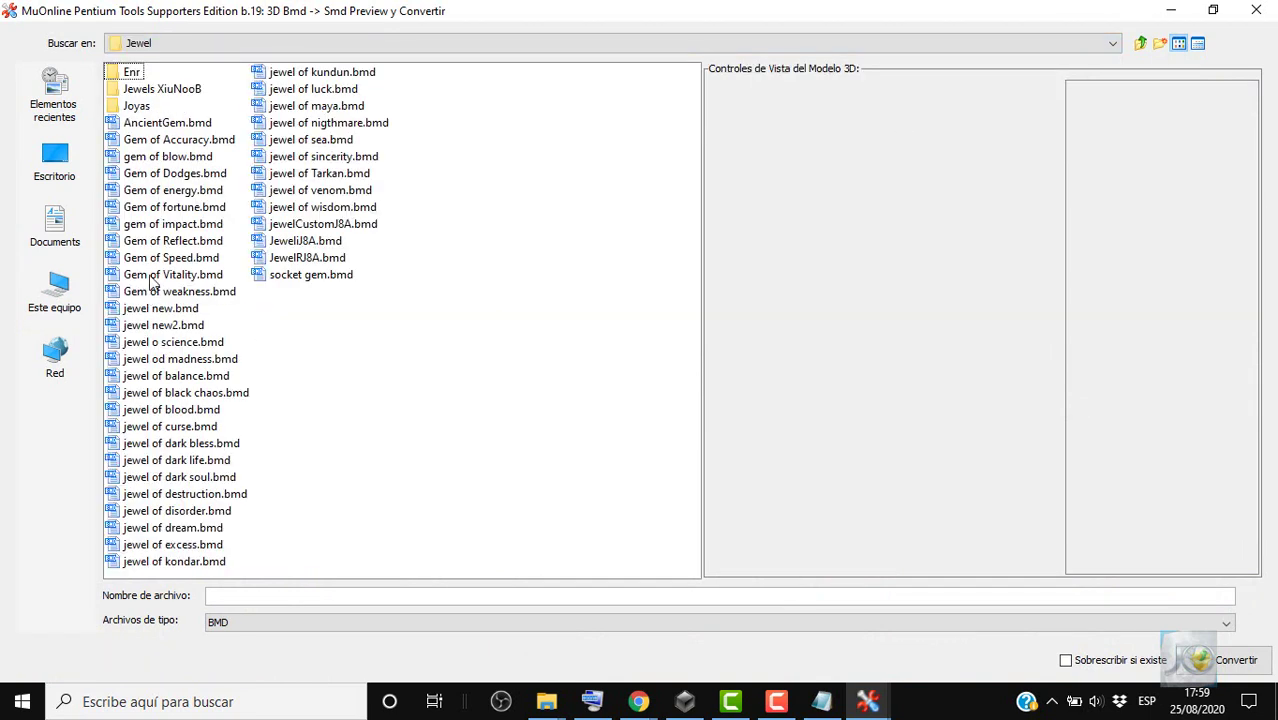
Preview the AncientGem, Gem of Dodges, jewel of black chaos, JeweliJ8A, JewelRJ8A and jewel of wisdom models.
{"action": "left_click", "coordinate": [168, 124]}
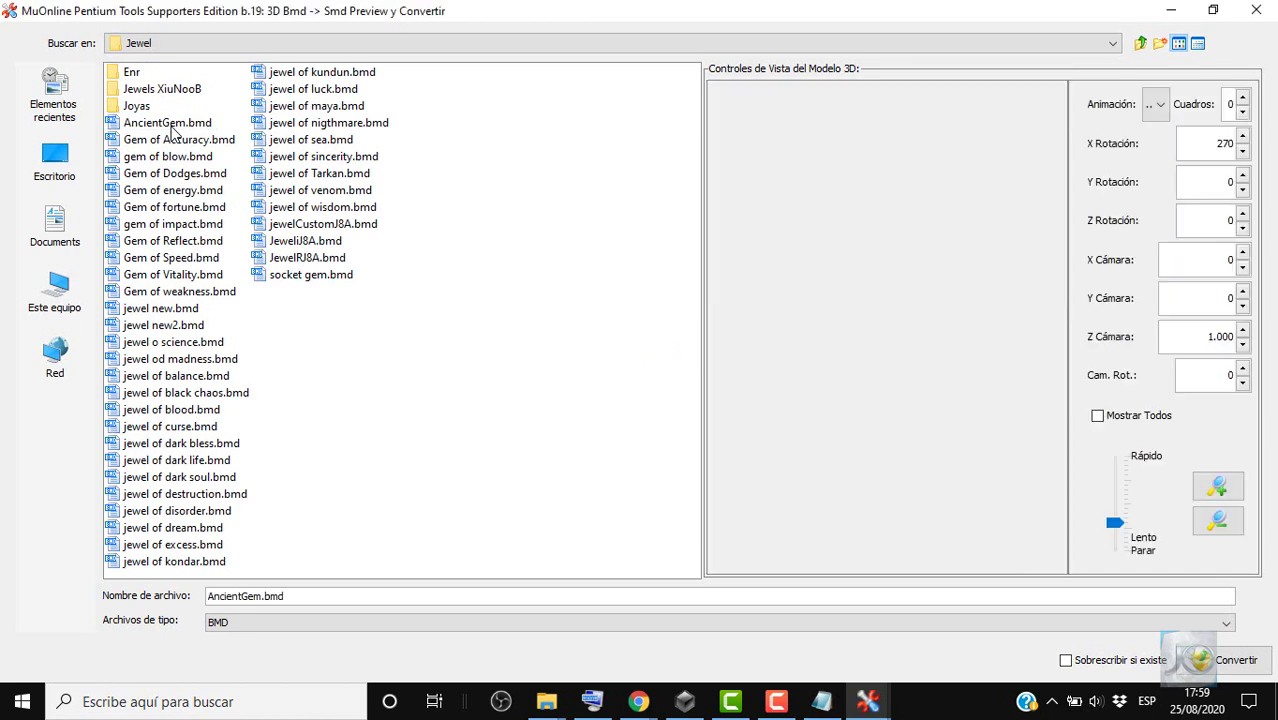
{"action": "left_click", "coordinate": [190, 176]}
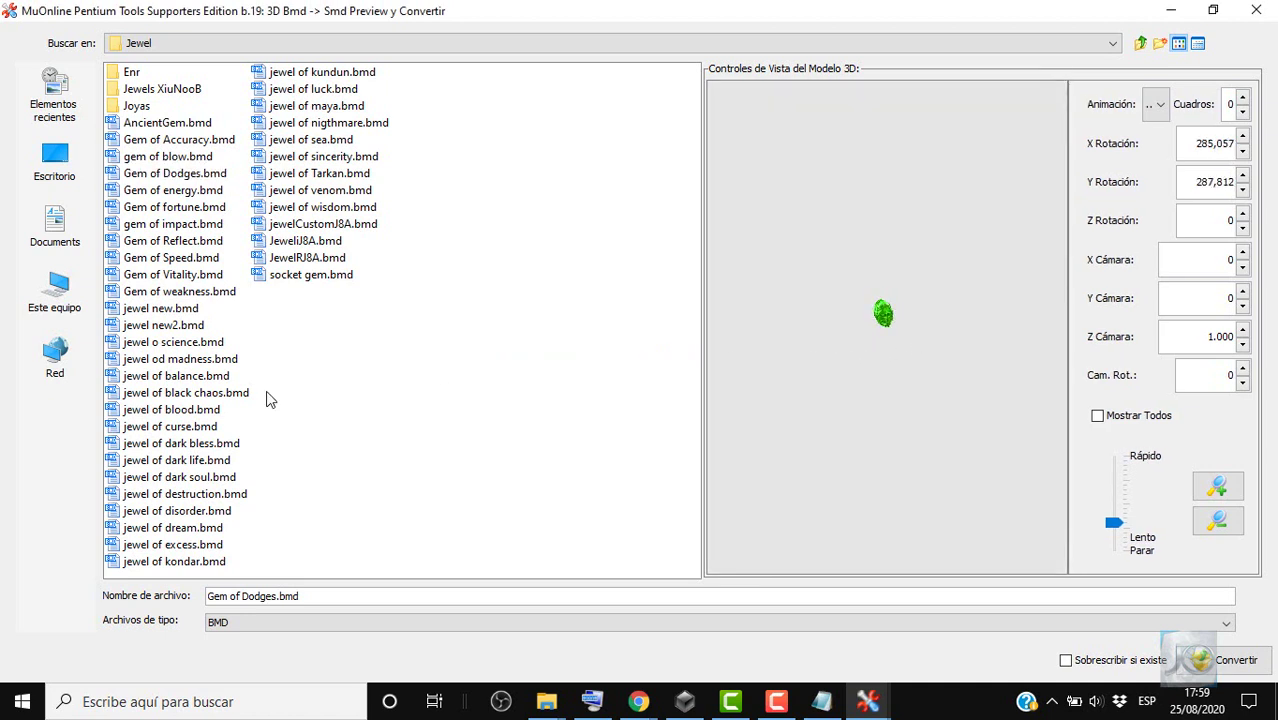
{"action": "left_click", "coordinate": [207, 395]}
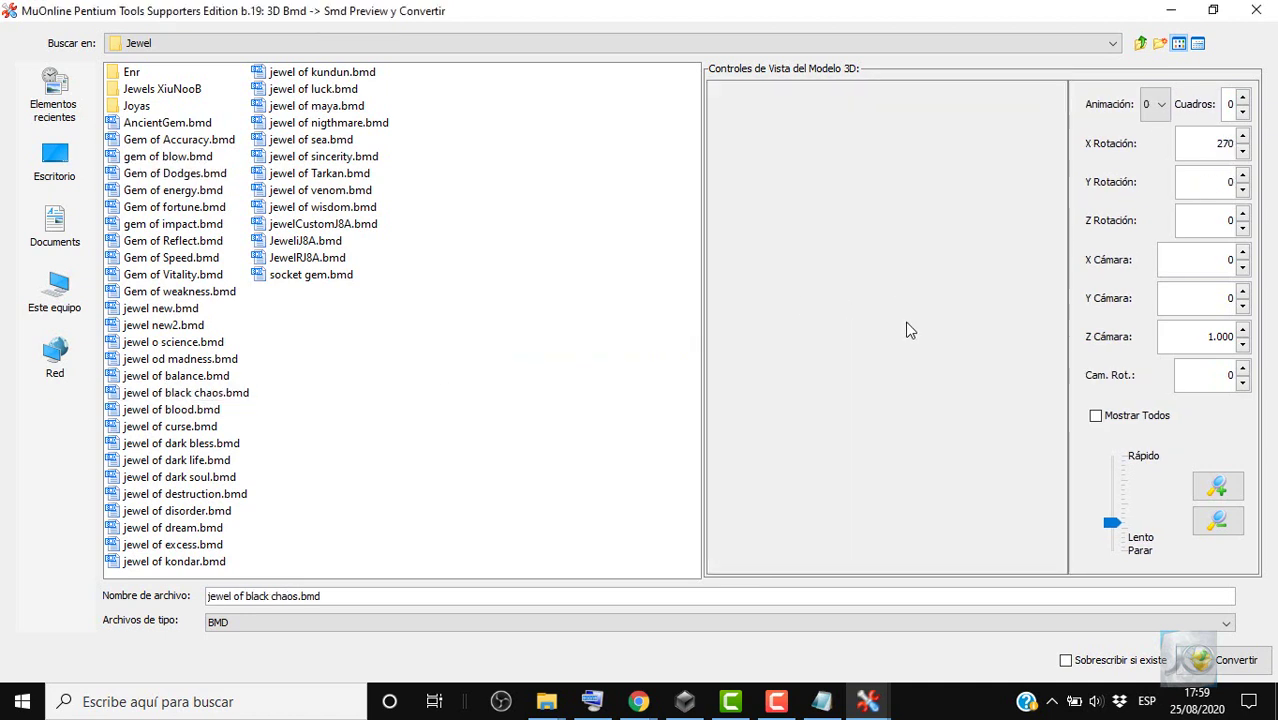
{"action": "left_click", "coordinate": [303, 244]}
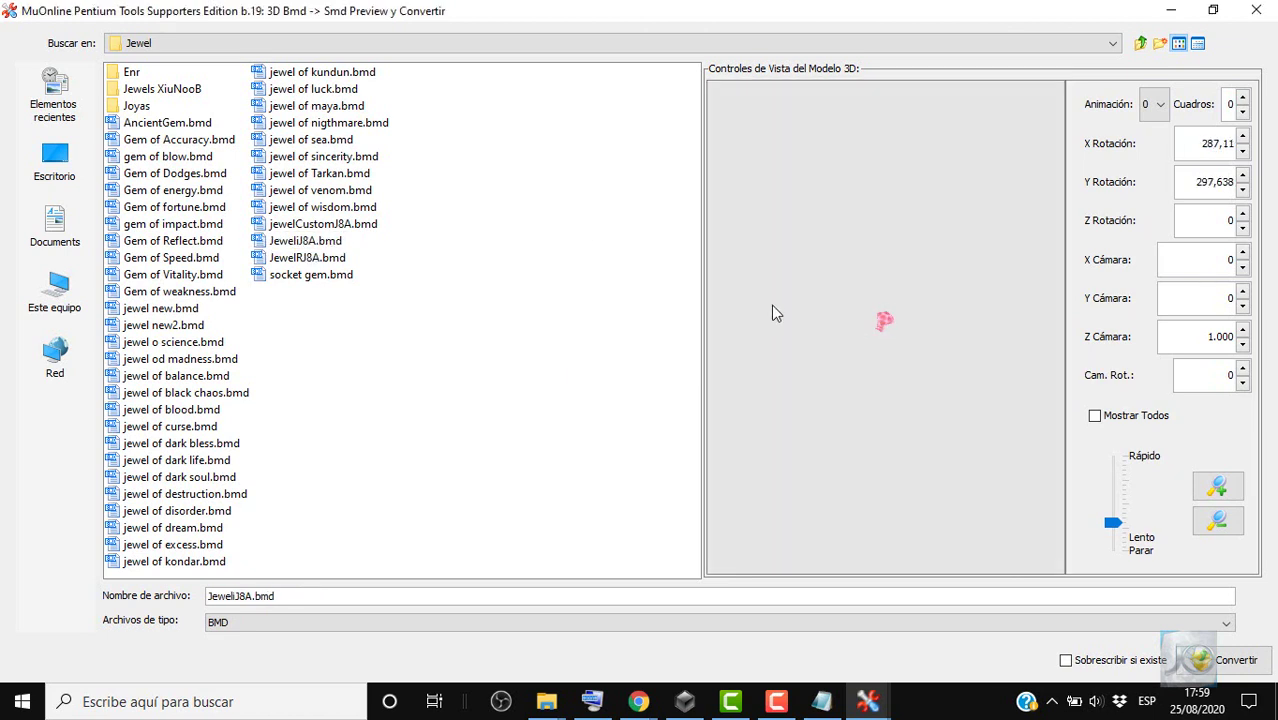
{"action": "left_click", "coordinate": [338, 262]}
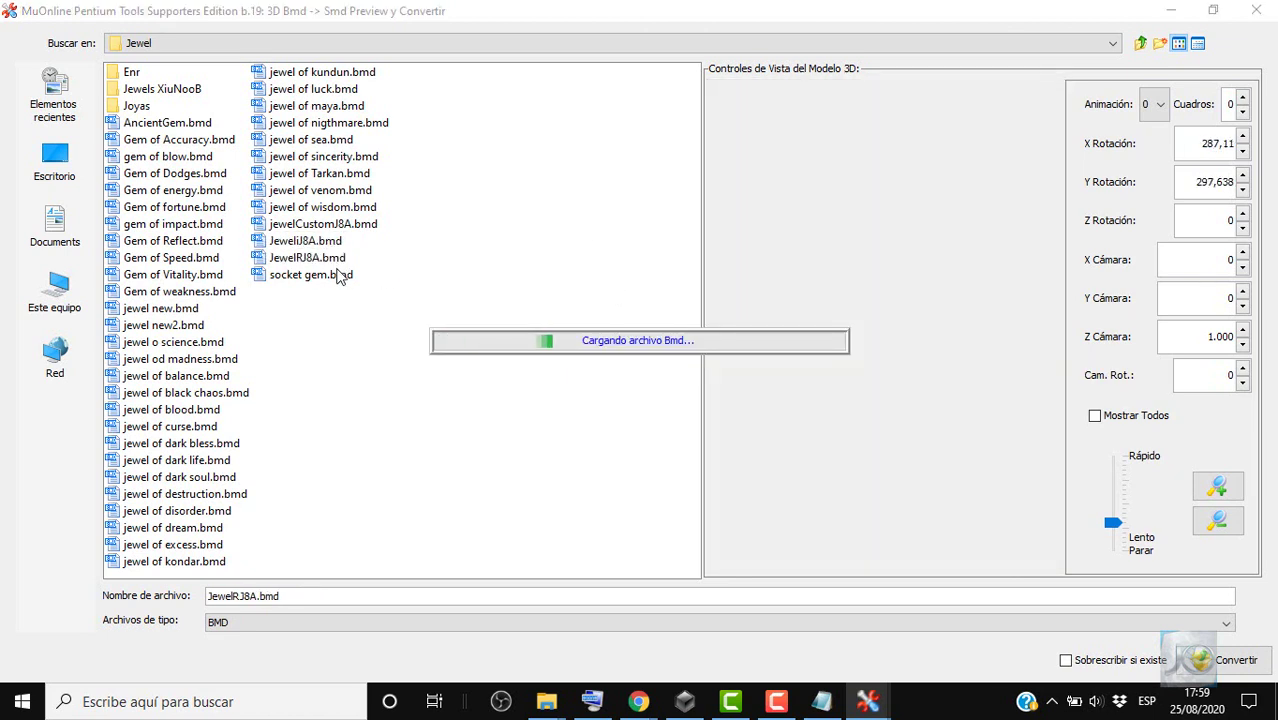
{"action": "left_click", "coordinate": [324, 208]}
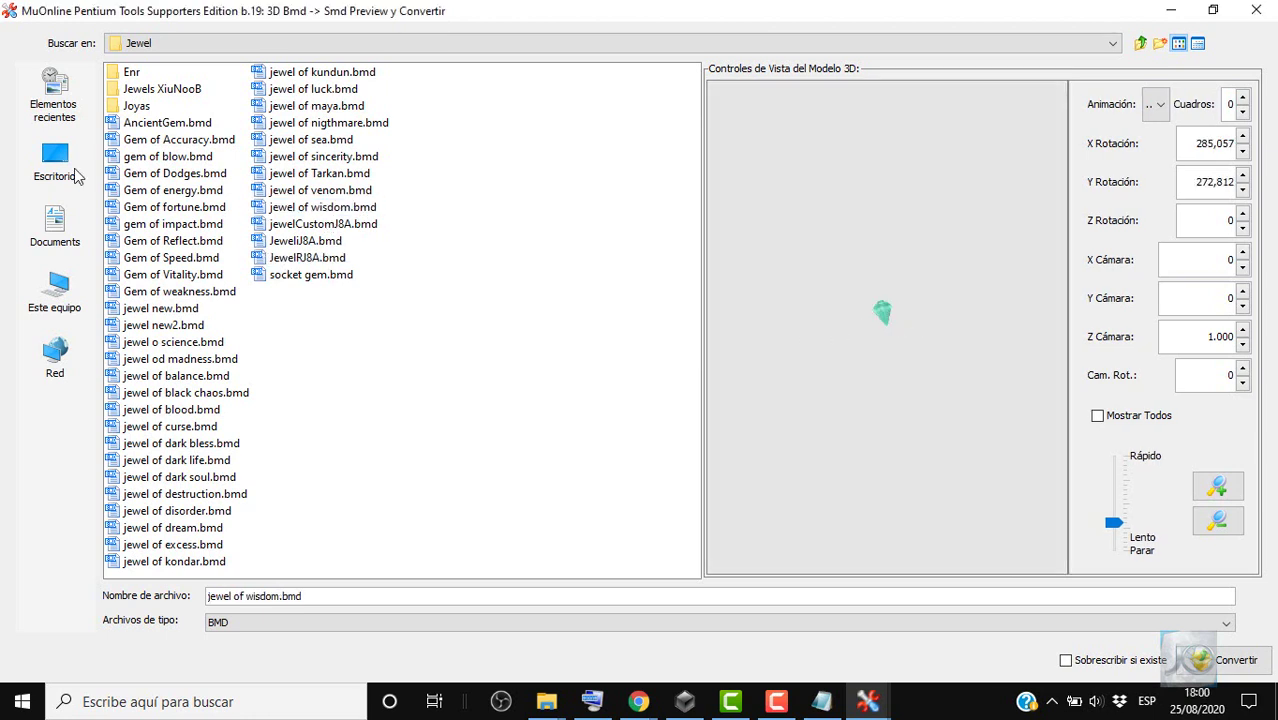
Open the Enr subfolder and examine the Jewel01.bmd and Jewel08.bmd models from several angles.
{"action": "double_click", "coordinate": [130, 73]}
{"action": "left_click", "coordinate": [130, 76]}
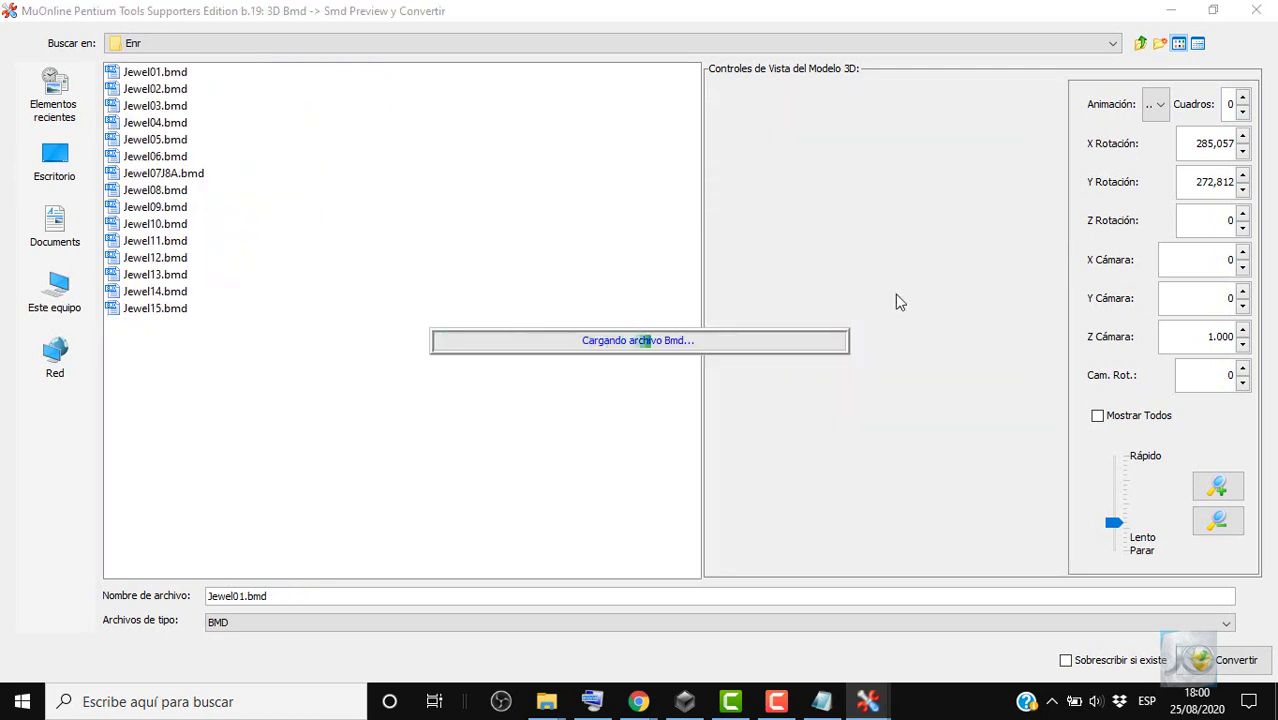
{"action": "left_click_drag", "start_coordinate": [912, 364], "coordinate": [843, 356]}
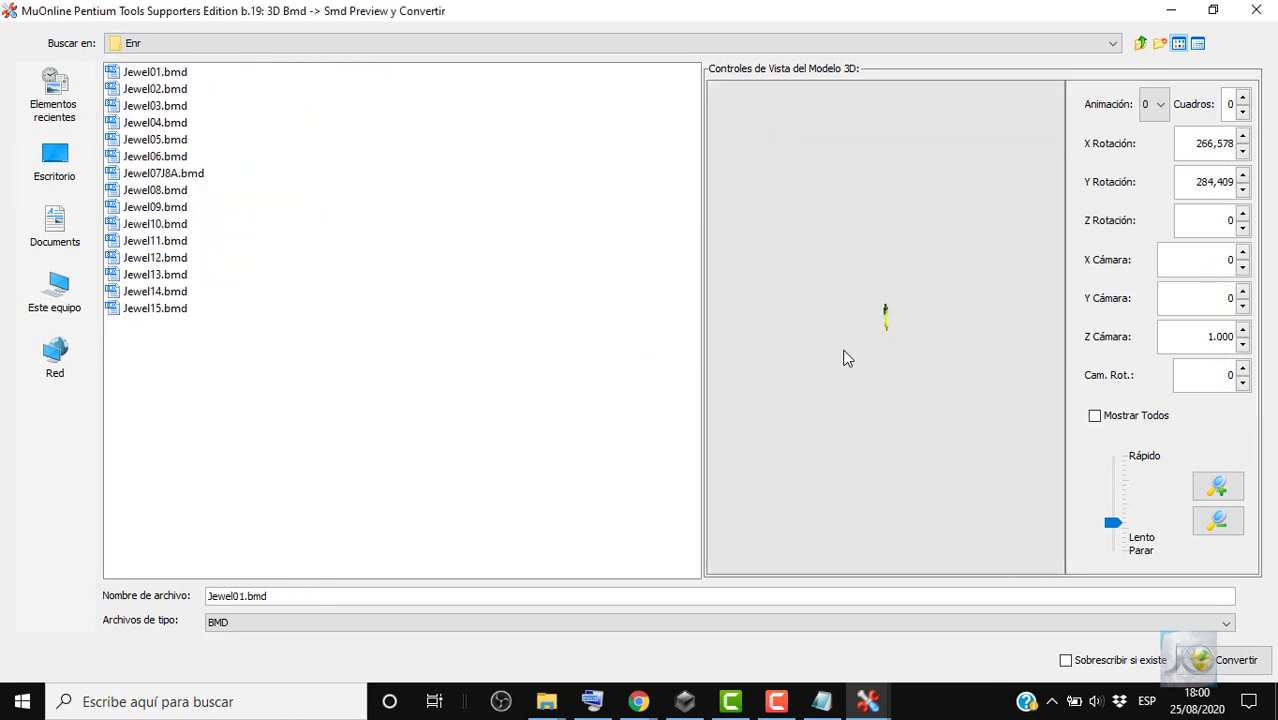
{"action": "left_click", "coordinate": [160, 191]}
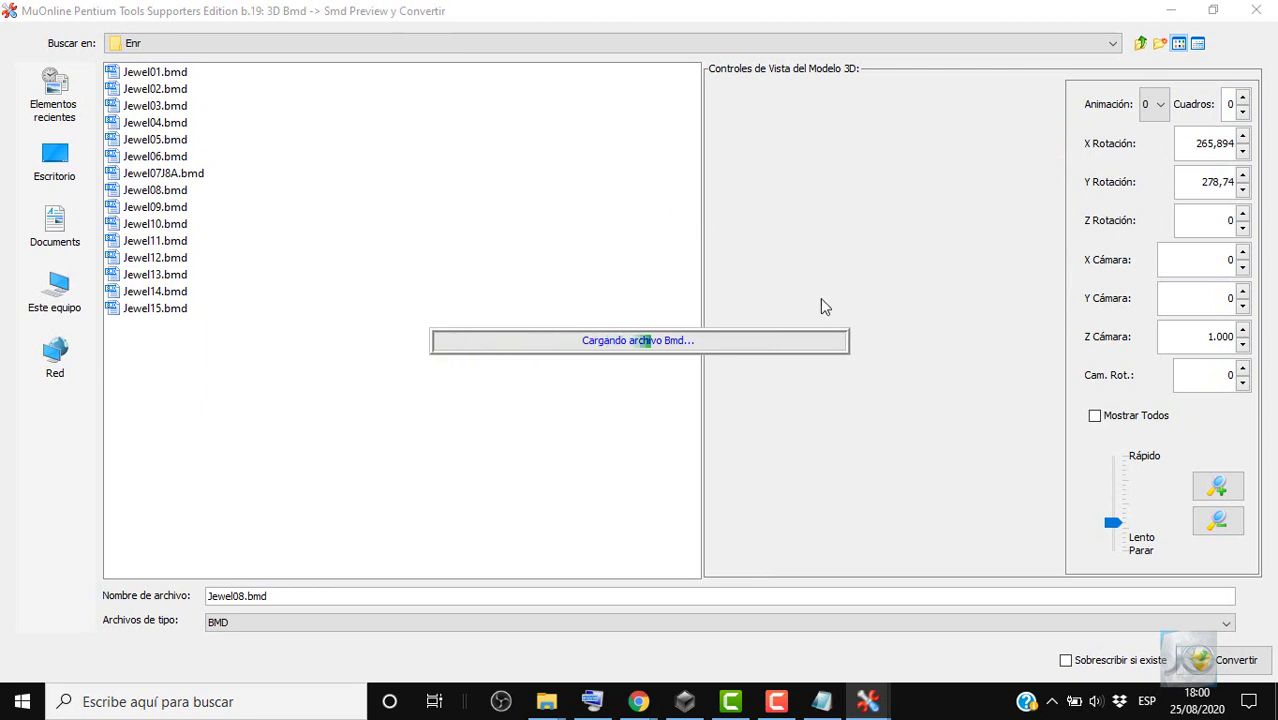
{"action": "left_click_drag", "start_coordinate": [890, 367], "coordinate": [911, 352]}
{"action": "scroll", "coordinate": [910, 351], "scroll_direction": "up", "scroll_amount": 10}
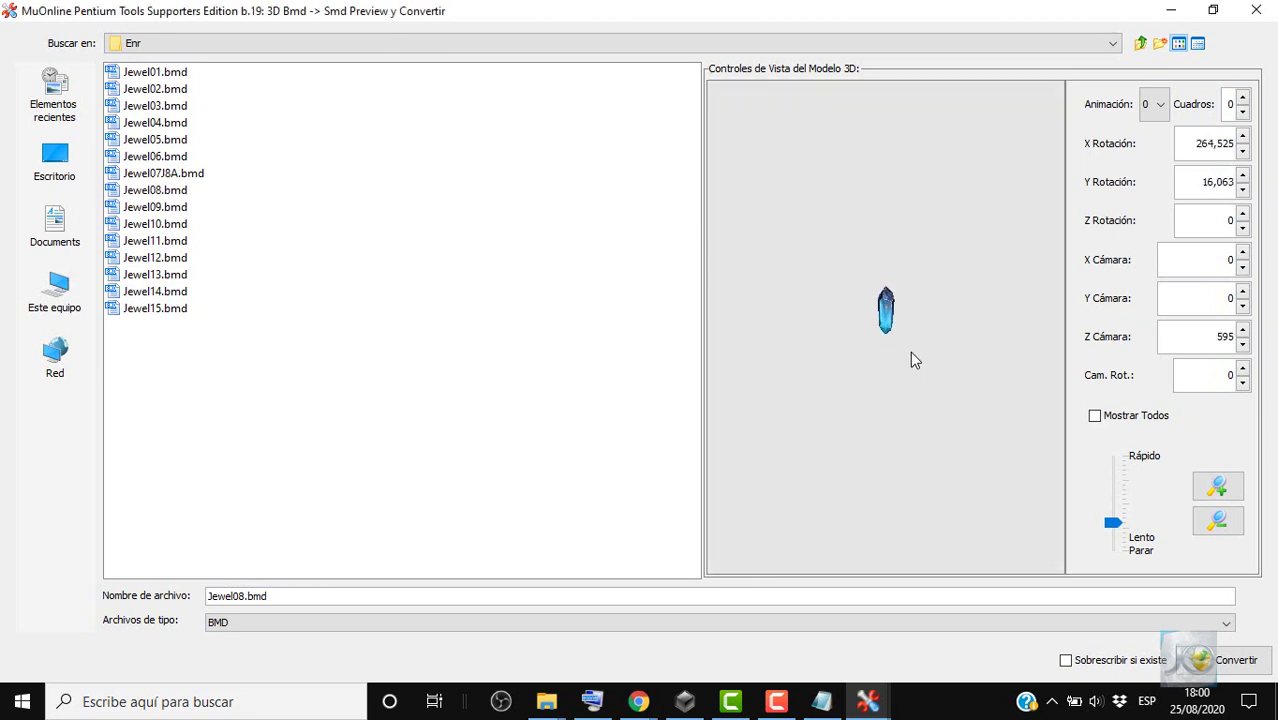
{"action": "left_click_drag", "start_coordinate": [939, 327], "coordinate": [745, 329]}
Preview the Jewel15.bmd model up close and inspect it from different angles.
{"action": "left_click", "coordinate": [177, 309]}
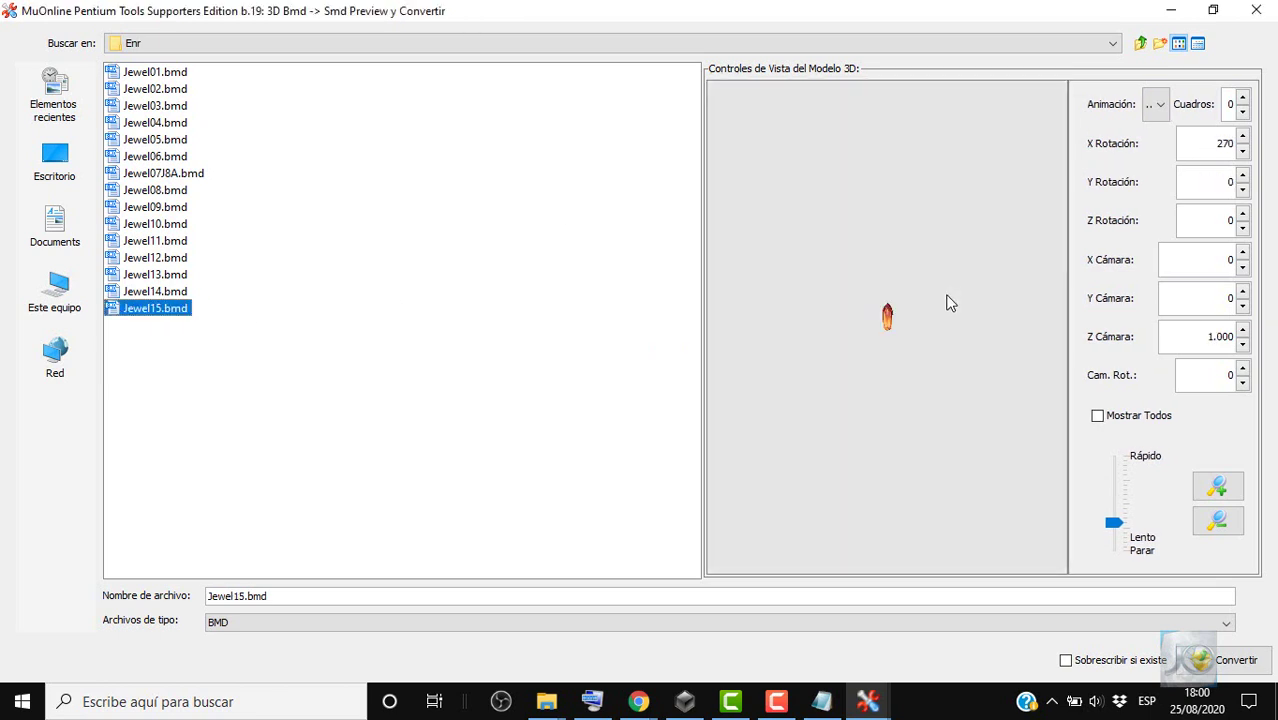
{"action": "scroll", "coordinate": [946, 301], "scroll_direction": "up", "scroll_amount": 7}
{"action": "scroll", "coordinate": [955, 310], "scroll_direction": "up", "scroll_amount": 4}
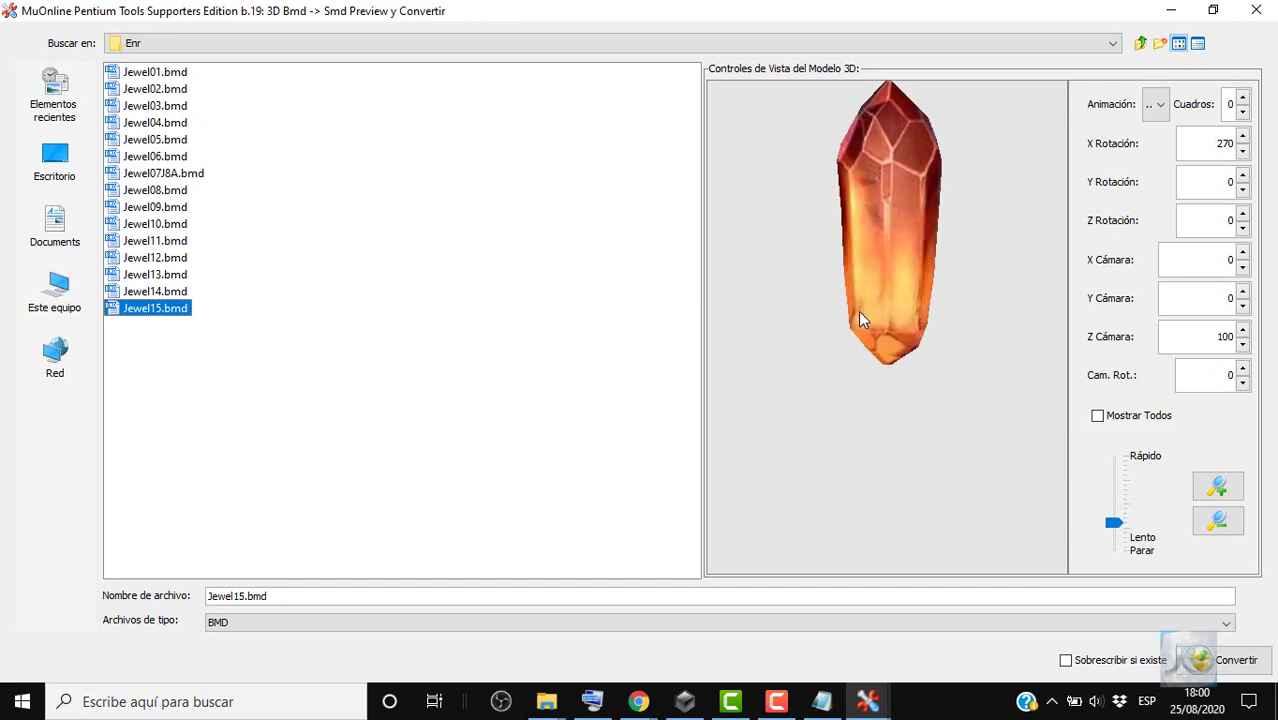
{"action": "left_click_drag", "start_coordinate": [860, 313], "coordinate": [774, 308]}
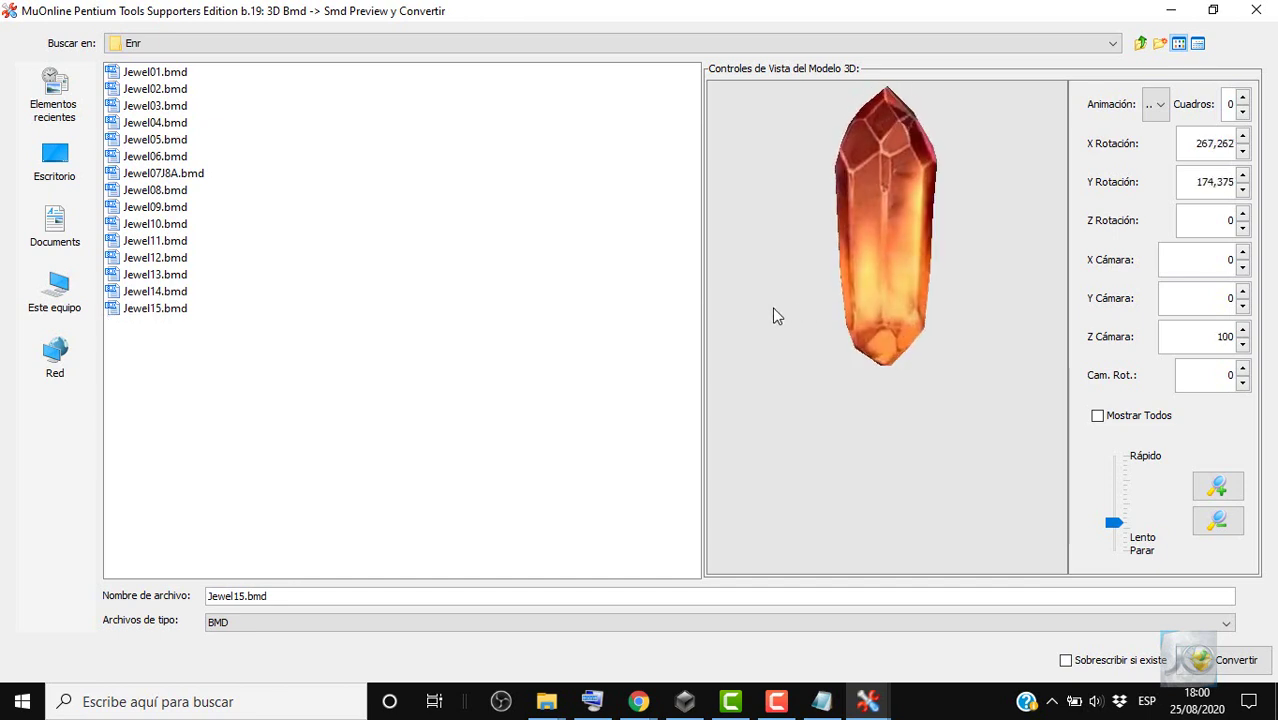
{"action": "left_click_drag", "start_coordinate": [919, 320], "coordinate": [907, 243]}
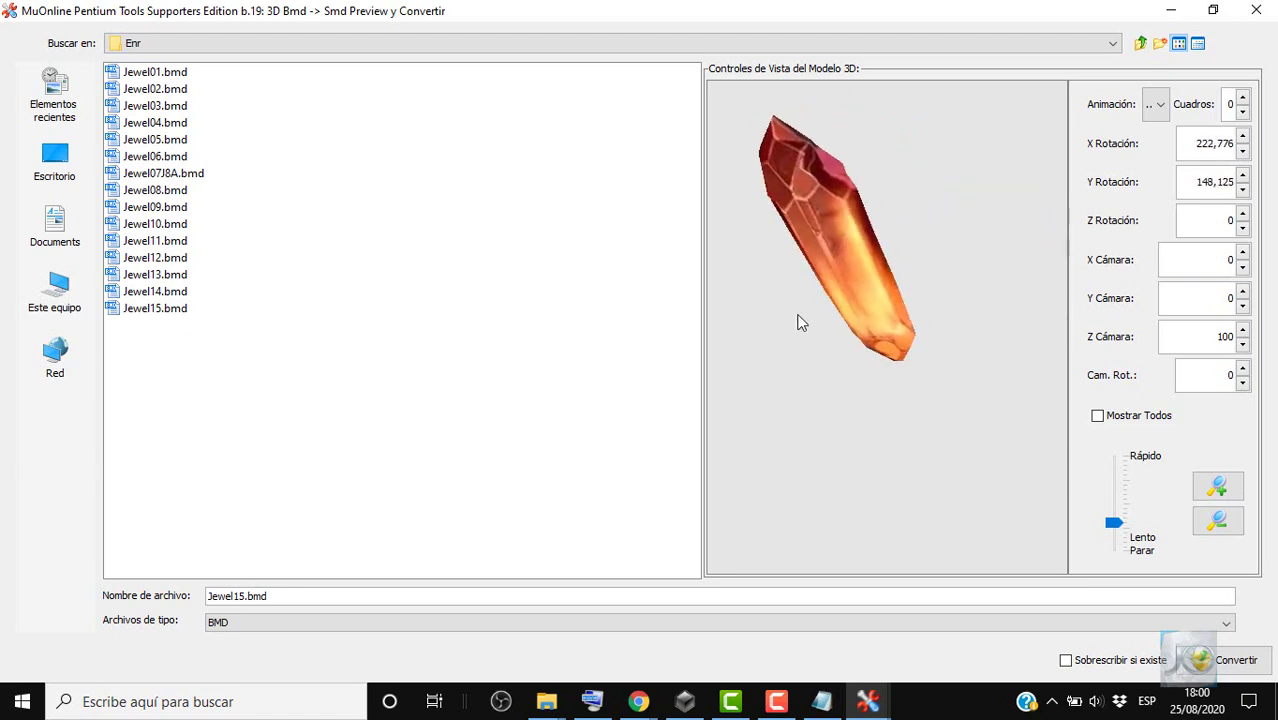
Close the 3D model preview window and exit Pentium Tools.
{"action": "left_click", "coordinate": [1255, 11]}
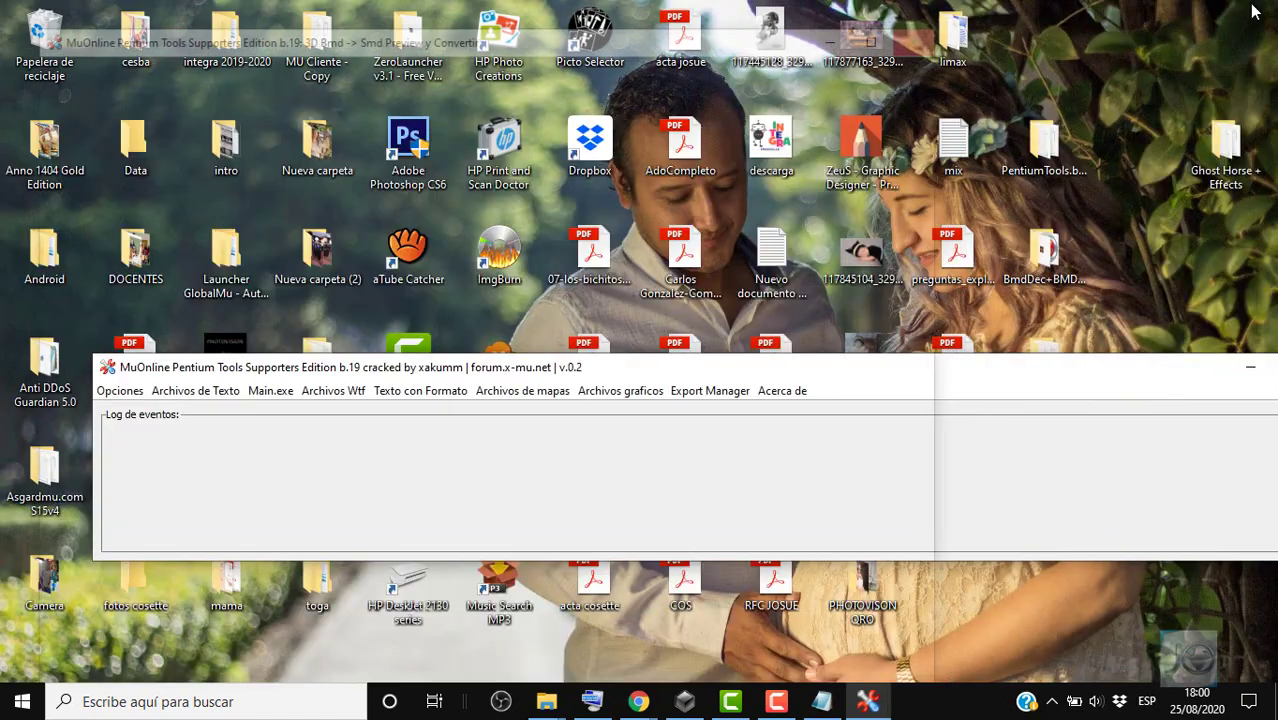
{"action": "left_click_drag", "start_coordinate": [1214, 372], "coordinate": [789, 408]}
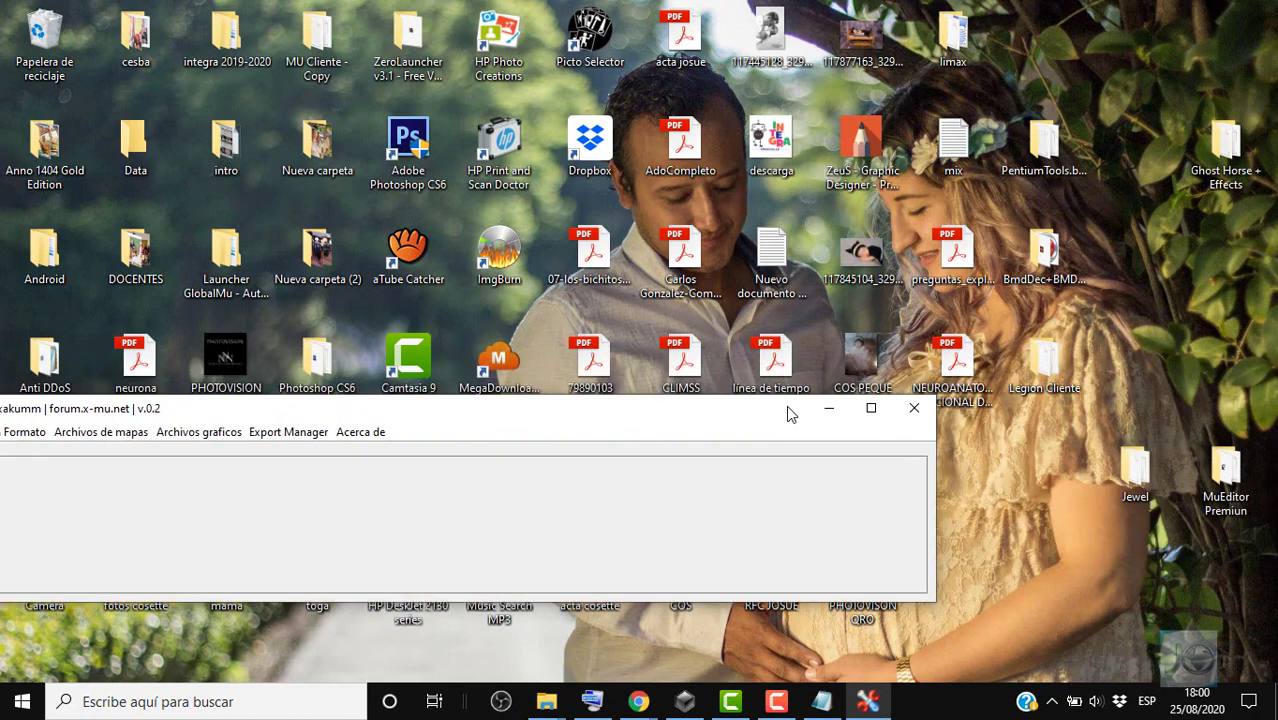
{"action": "left_click", "coordinate": [913, 408]}
Reopen the Jewel folder from the desktop, enter its Joyas subfolder and select all six jewel files.
{"action": "double_click", "coordinate": [1135, 463]}
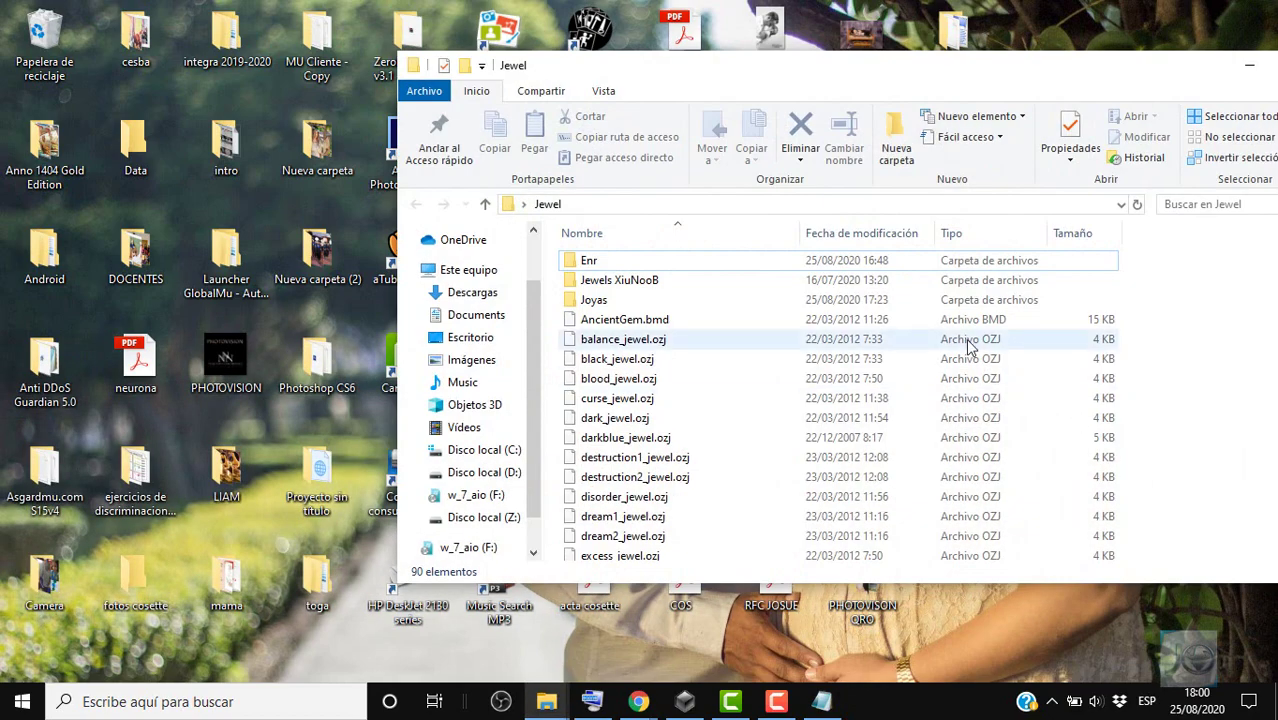
{"action": "left_click_drag", "start_coordinate": [955, 55], "coordinate": [669, 5]}
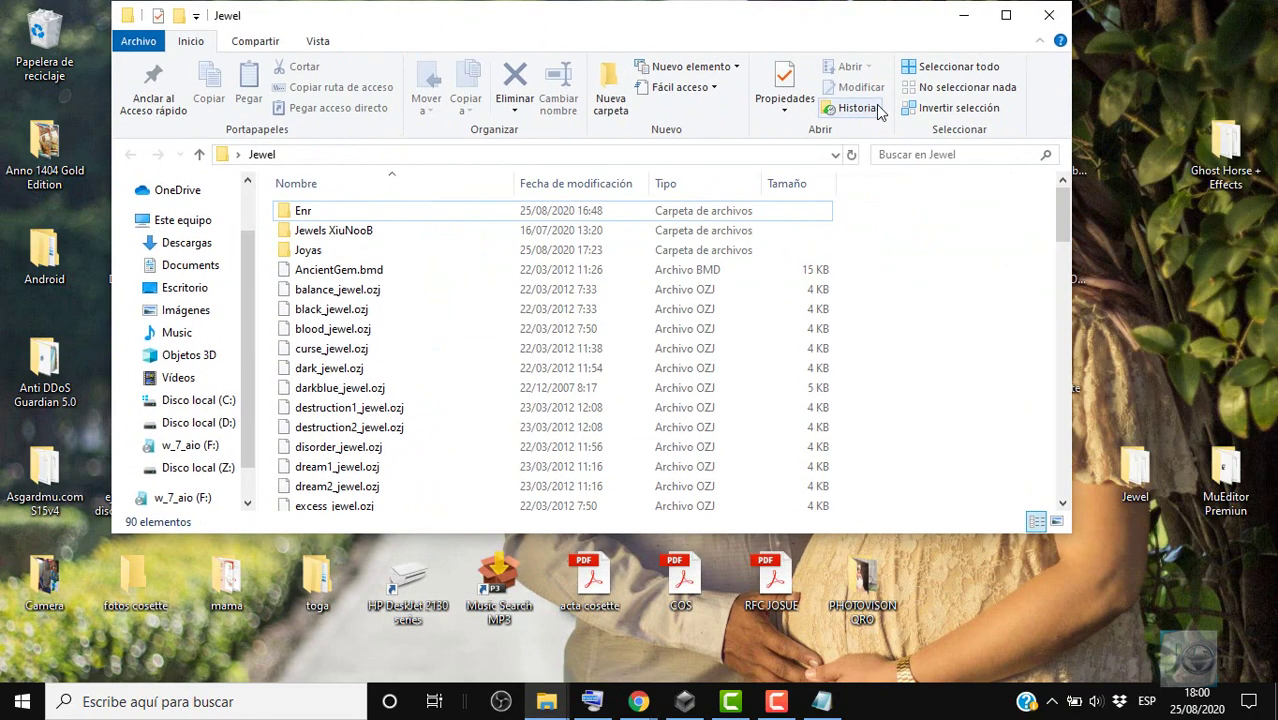
{"action": "double_click", "coordinate": [703, 252]}
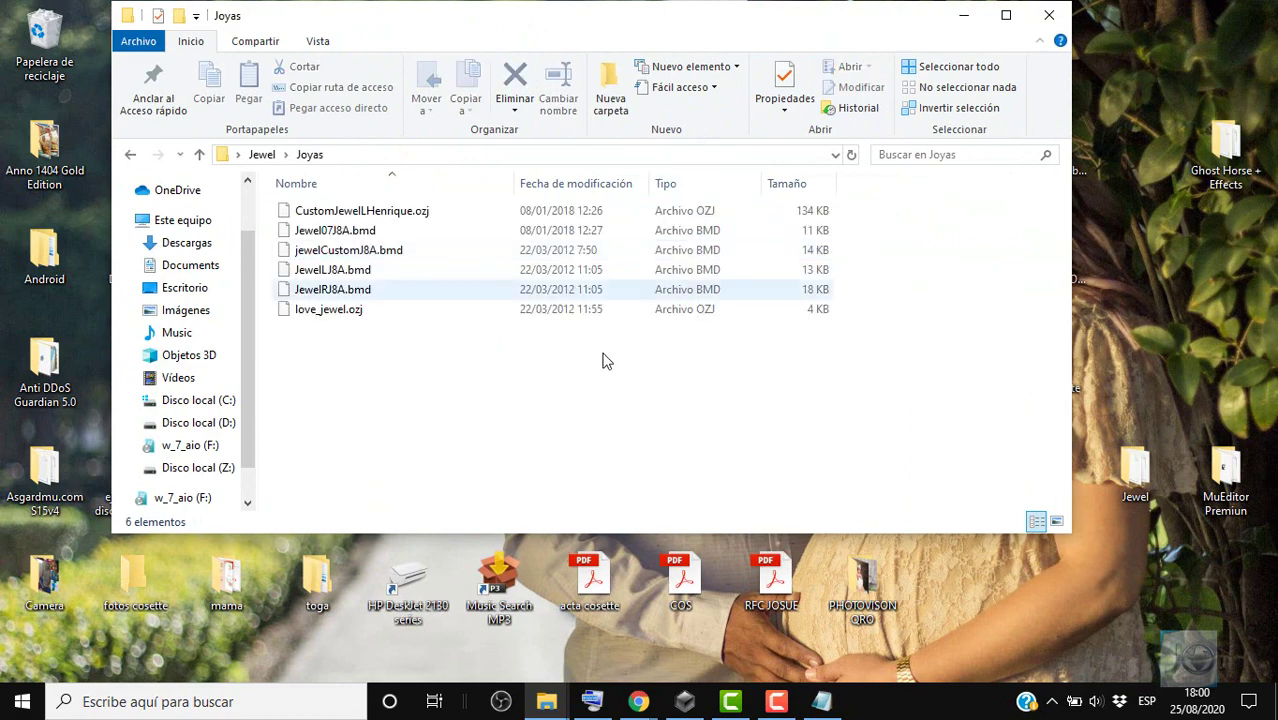
{"action": "left_click_drag", "start_coordinate": [591, 365], "coordinate": [585, 209]}
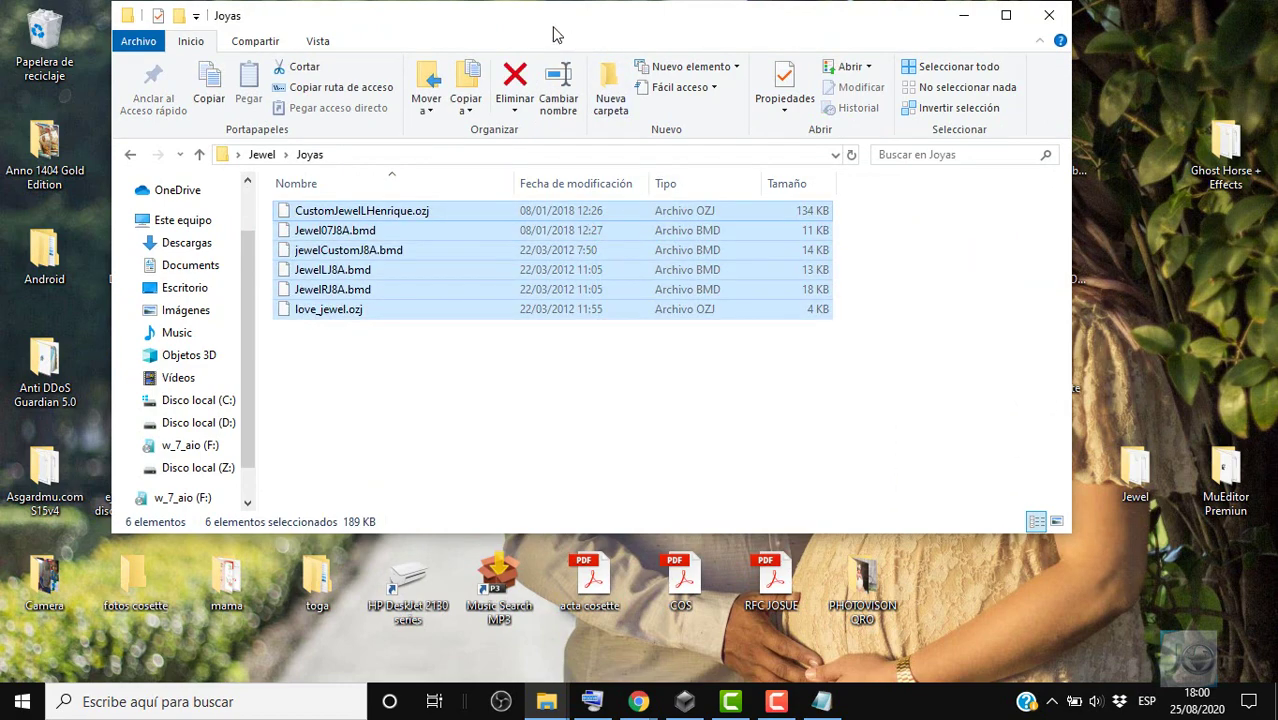
Restore the Item text file and arrange it side by side with the Joyas folder window.
{"action": "left_click_drag", "start_coordinate": [551, 25], "coordinate": [1197, 77]}
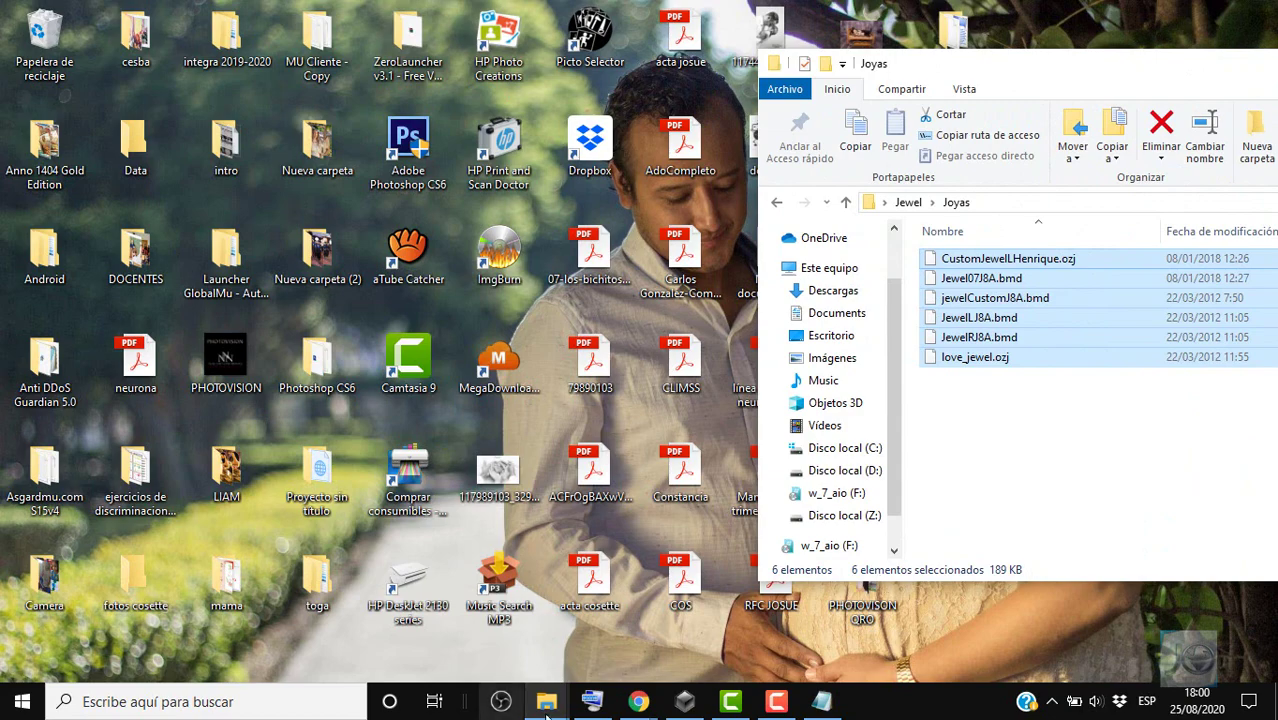
{"action": "left_click", "coordinate": [816, 703]}
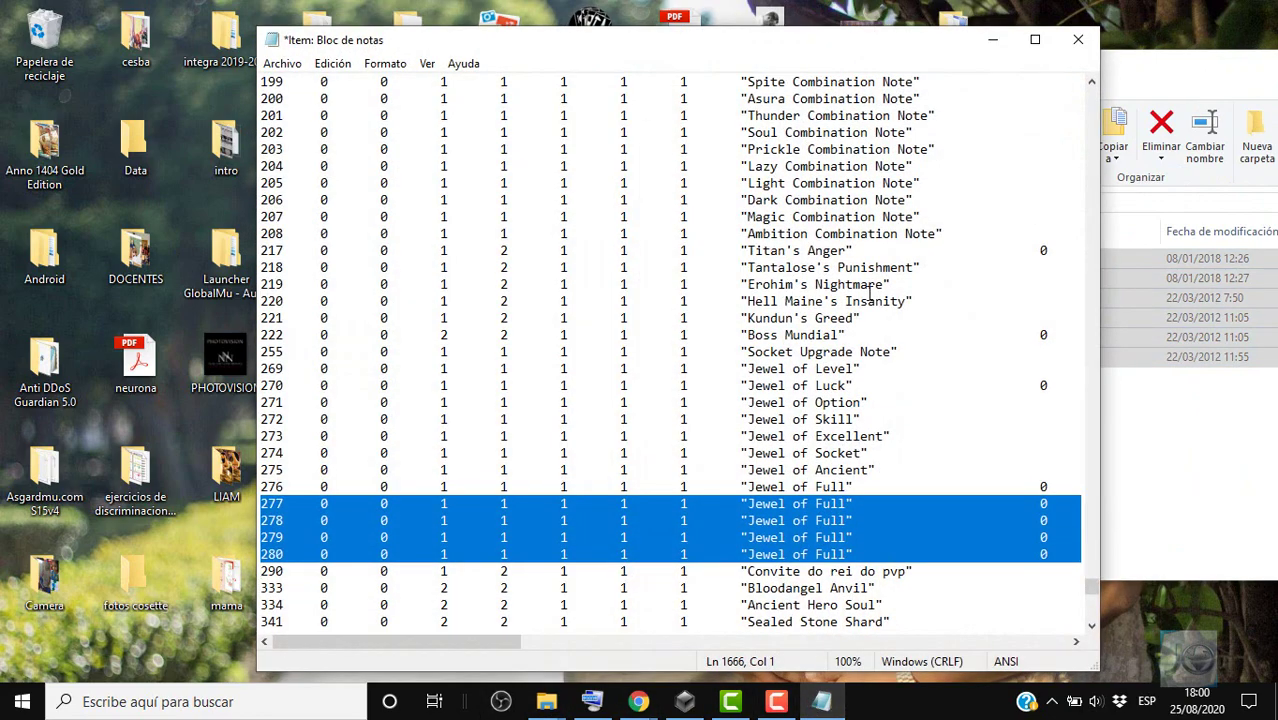
{"action": "left_click_drag", "start_coordinate": [806, 30], "coordinate": [549, 4]}
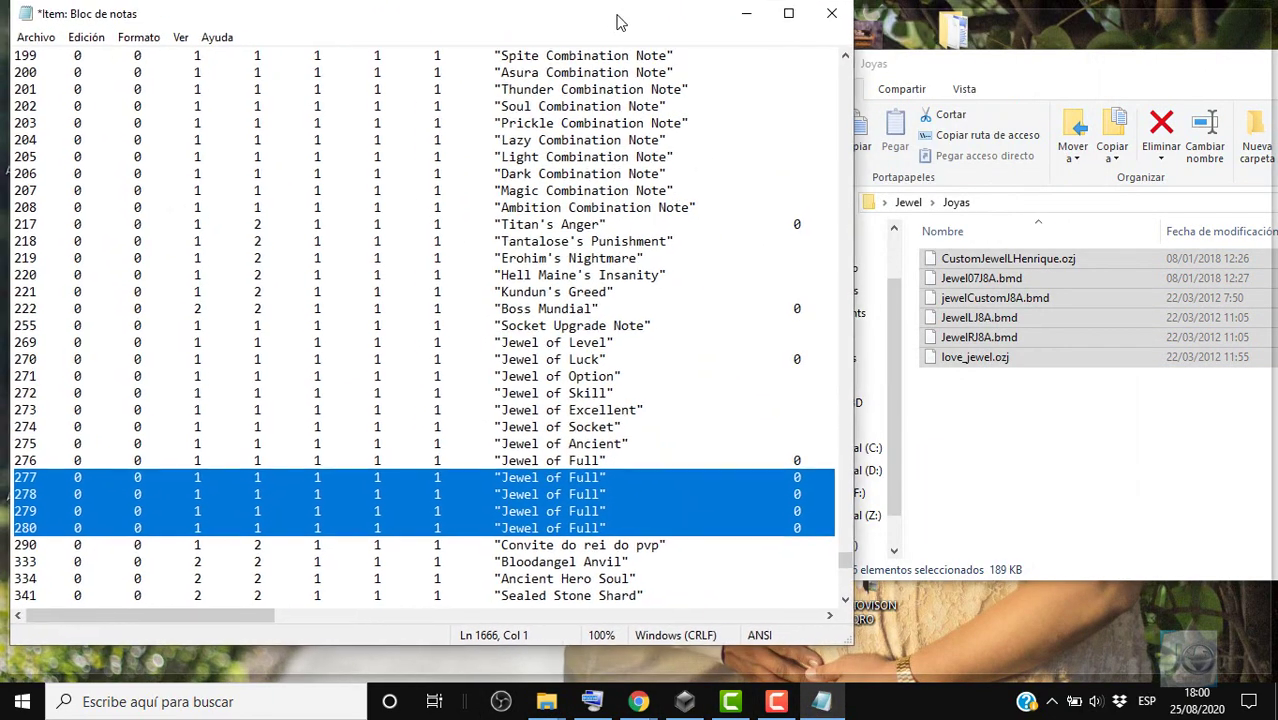
{"action": "double_click", "coordinate": [549, 12]}
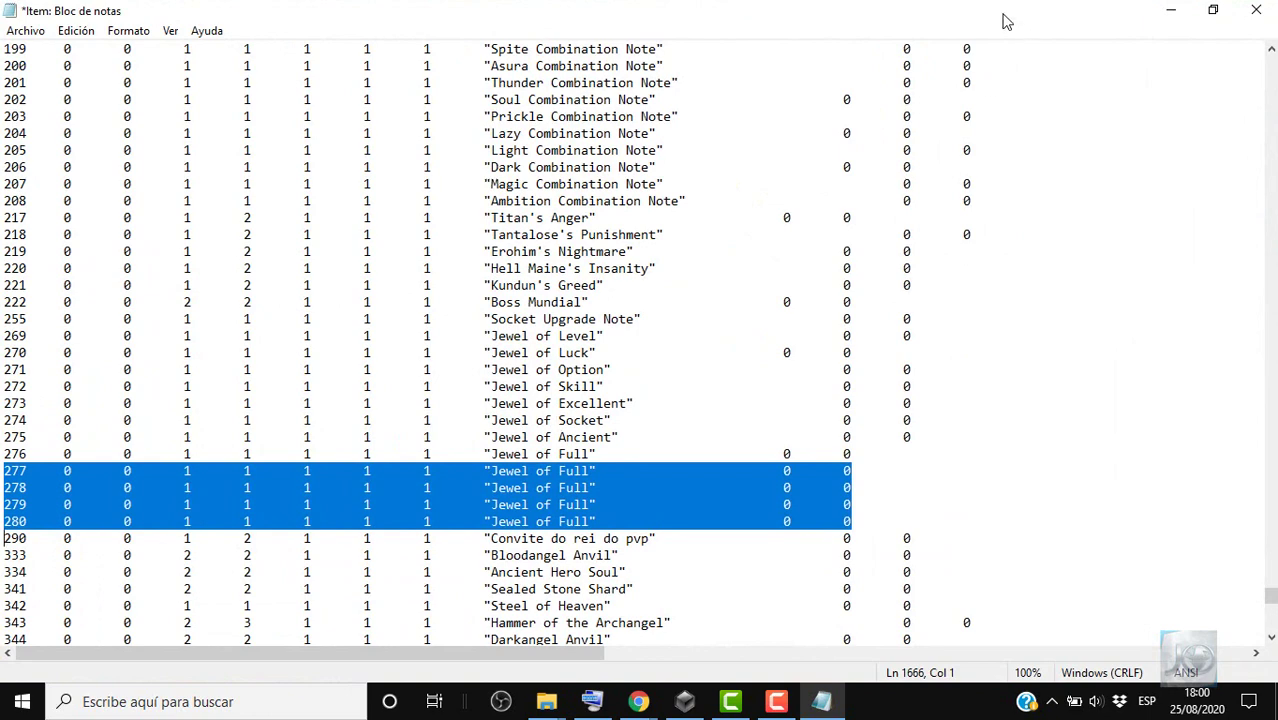
{"action": "left_click_drag", "start_coordinate": [1005, 20], "coordinate": [526, 32]}
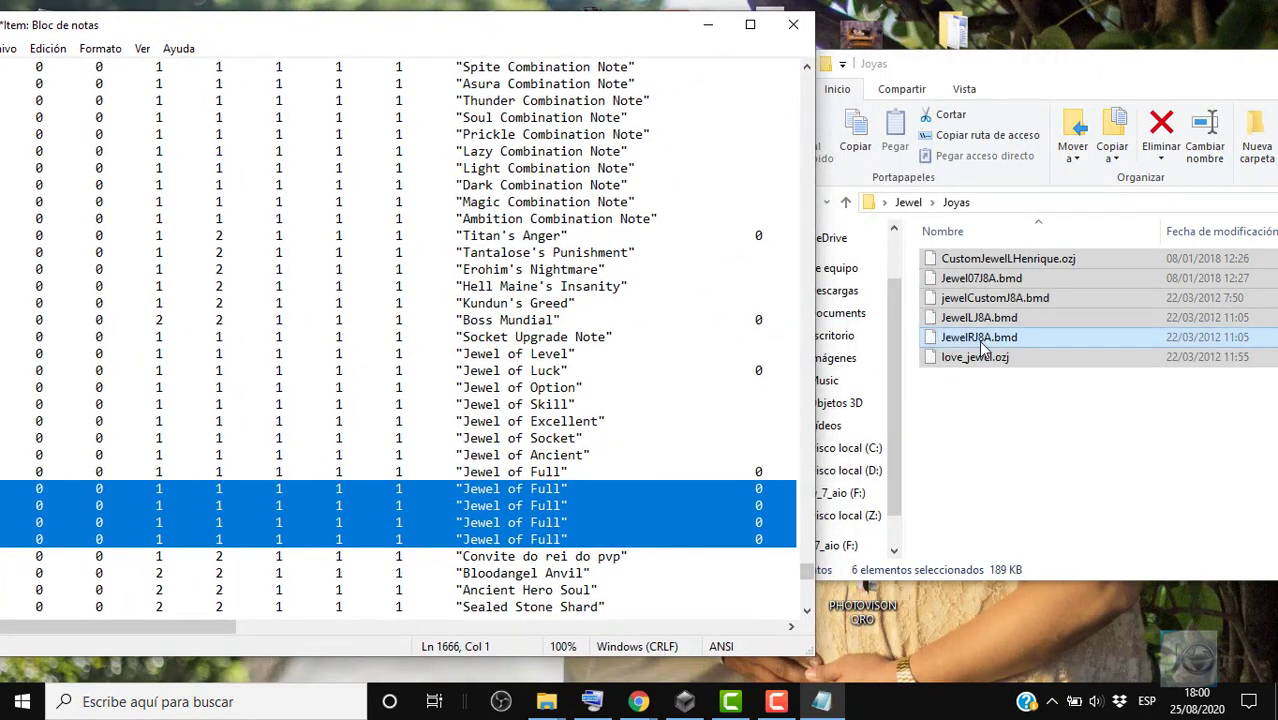
Rename the four duplicated "Jewel of Full" entries to "Jewel Custom I", "Jewel Custom D", "Jewel Custom" and "Jewel J8A".
{"action": "left_click_drag", "start_coordinate": [563, 490], "coordinate": [512, 496]}
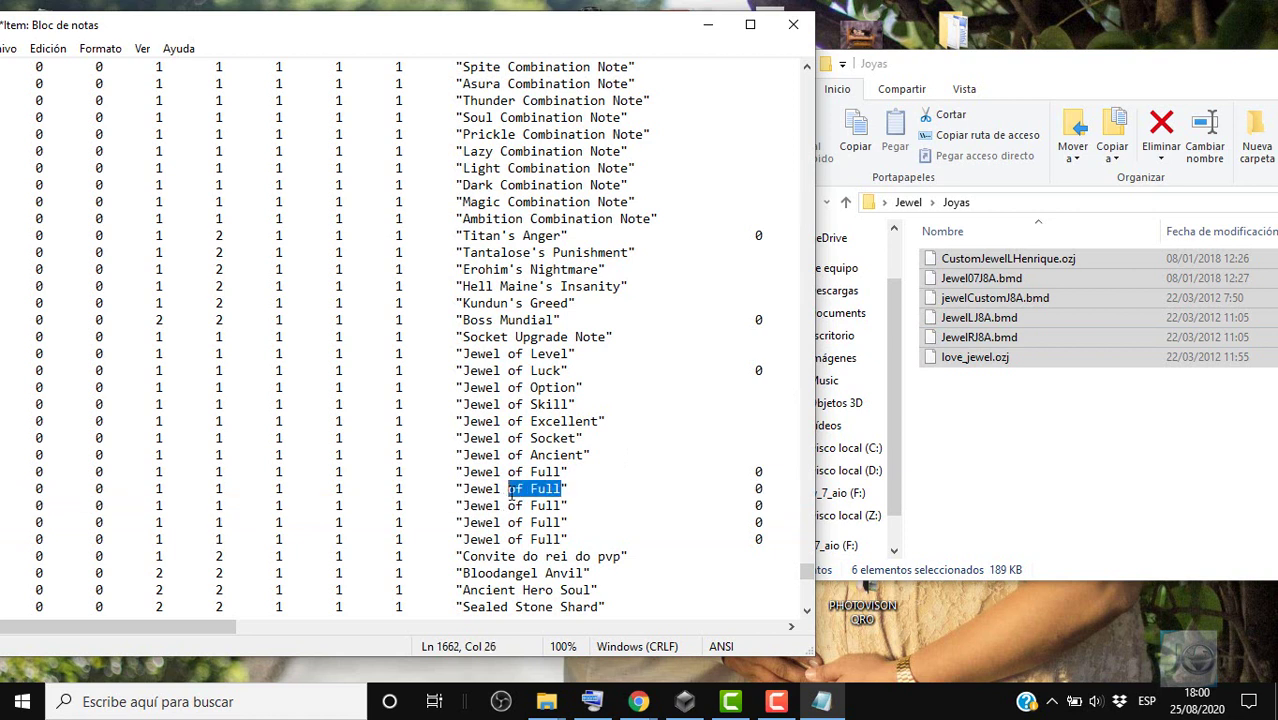
{"action": "type", "text": "Custom"}
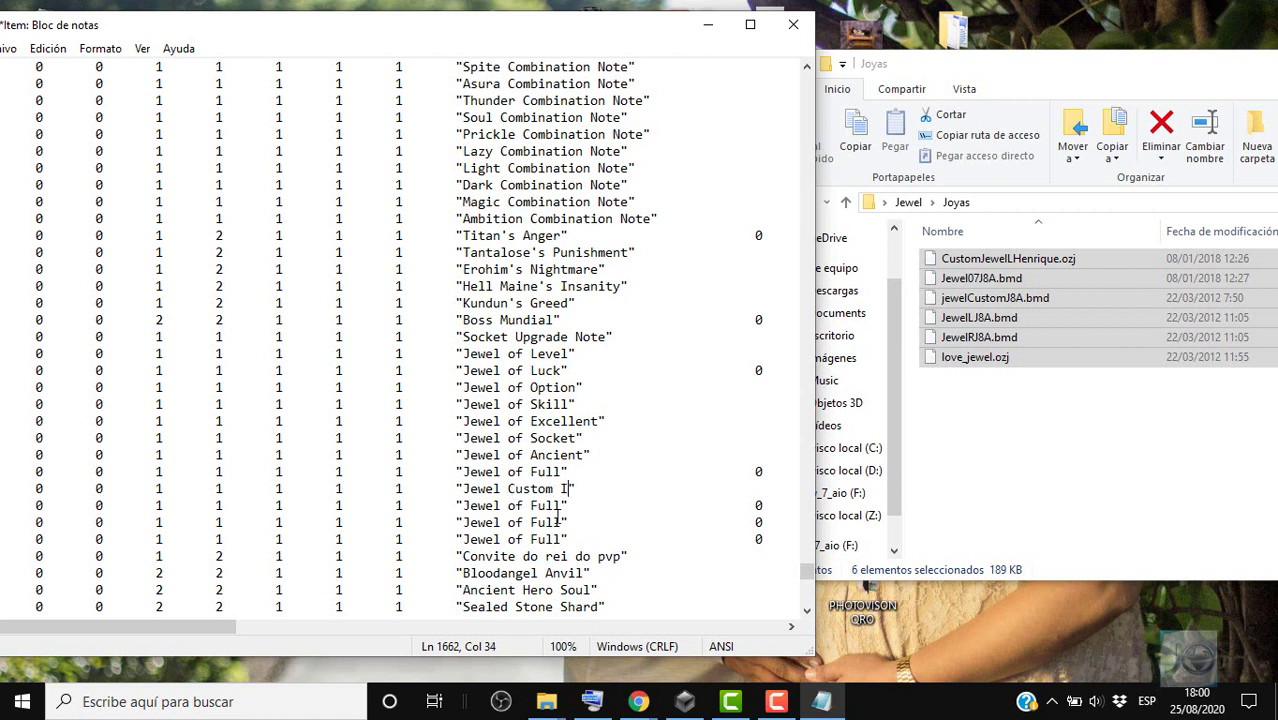
{"action": "mouse_move", "coordinate": [511, 490]}
{"action": "left_mouse_down"}
{"action": "mouse_move", "coordinate": [568, 489]}
{"action": "mouse_move", "coordinate": [513, 499]}
{"action": "left_mouse_up"}
{"action": "type", "text": "Custom I"}
{"action": "left_click_drag", "start_coordinate": [509, 522], "coordinate": [565, 522]}
{"action": "type", "text": "Custom I"}
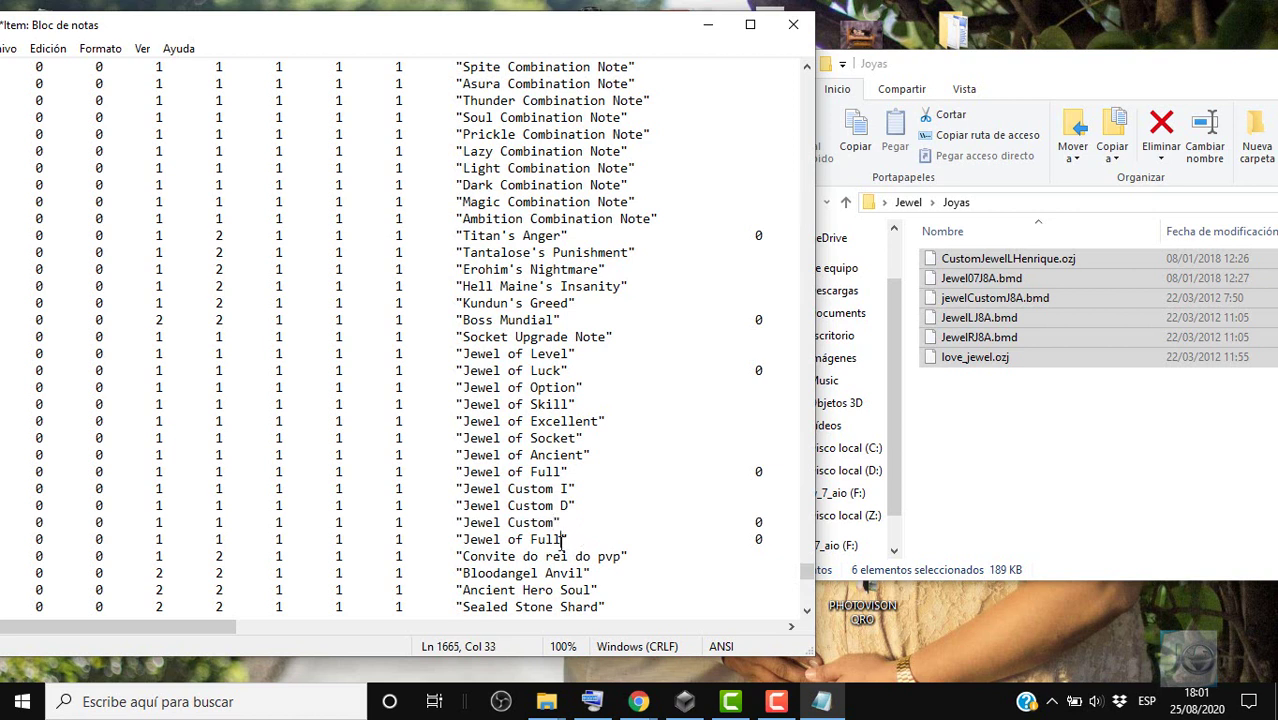
{"action": "left_click_drag", "start_coordinate": [564, 540], "coordinate": [518, 543]}
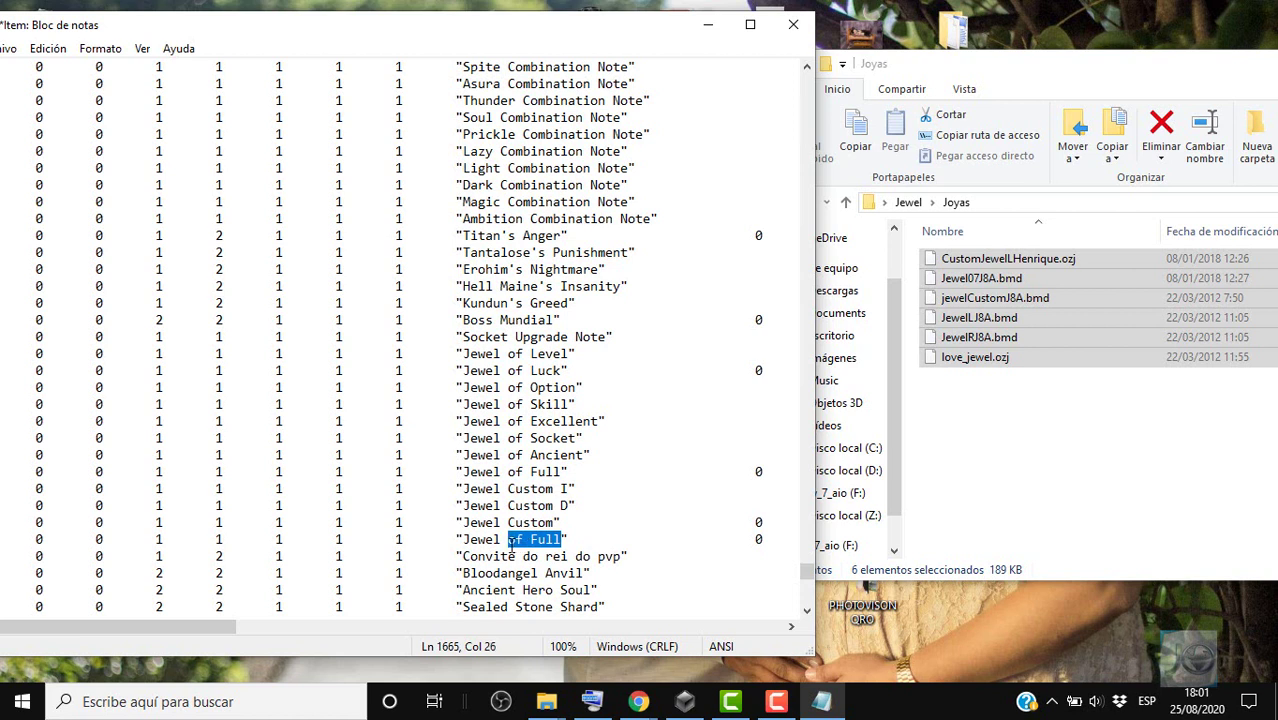
{"action": "type", "text": "38"}
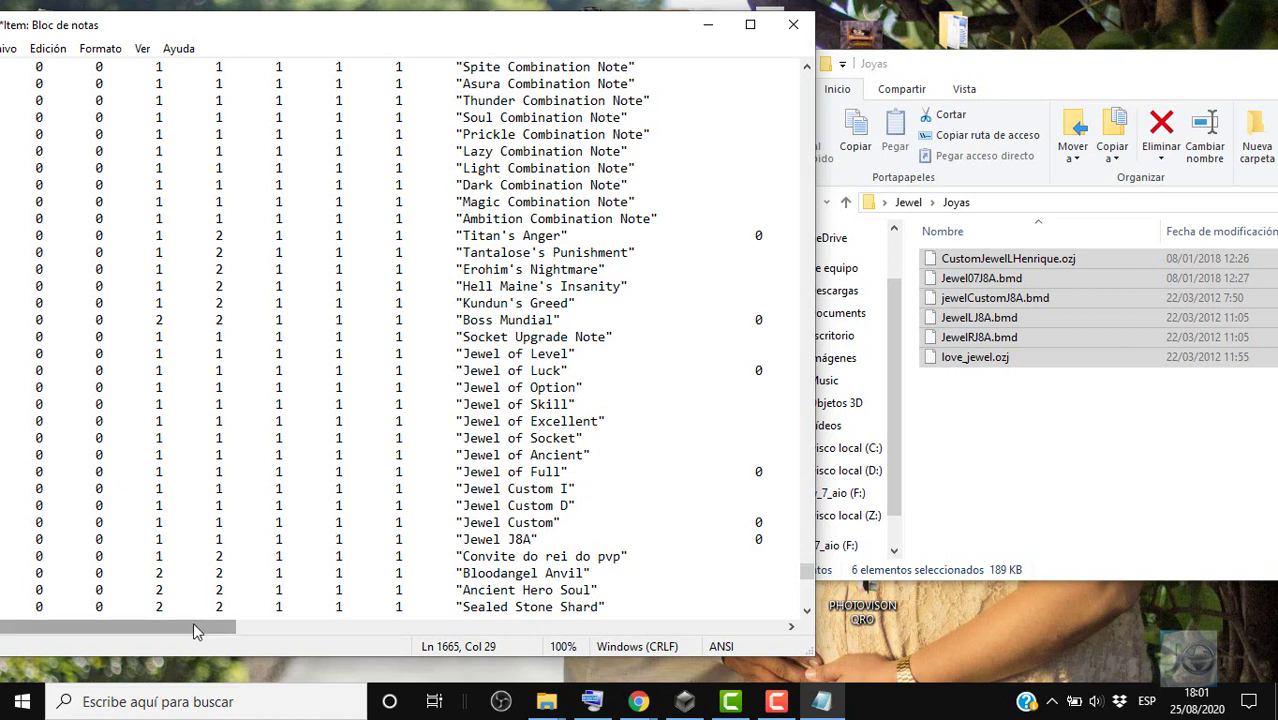
Move the Item text window so the item numbers are visible, and select entries 277 to 280.
{"action": "left_click_drag", "start_coordinate": [310, 40], "coordinate": [509, 34]}
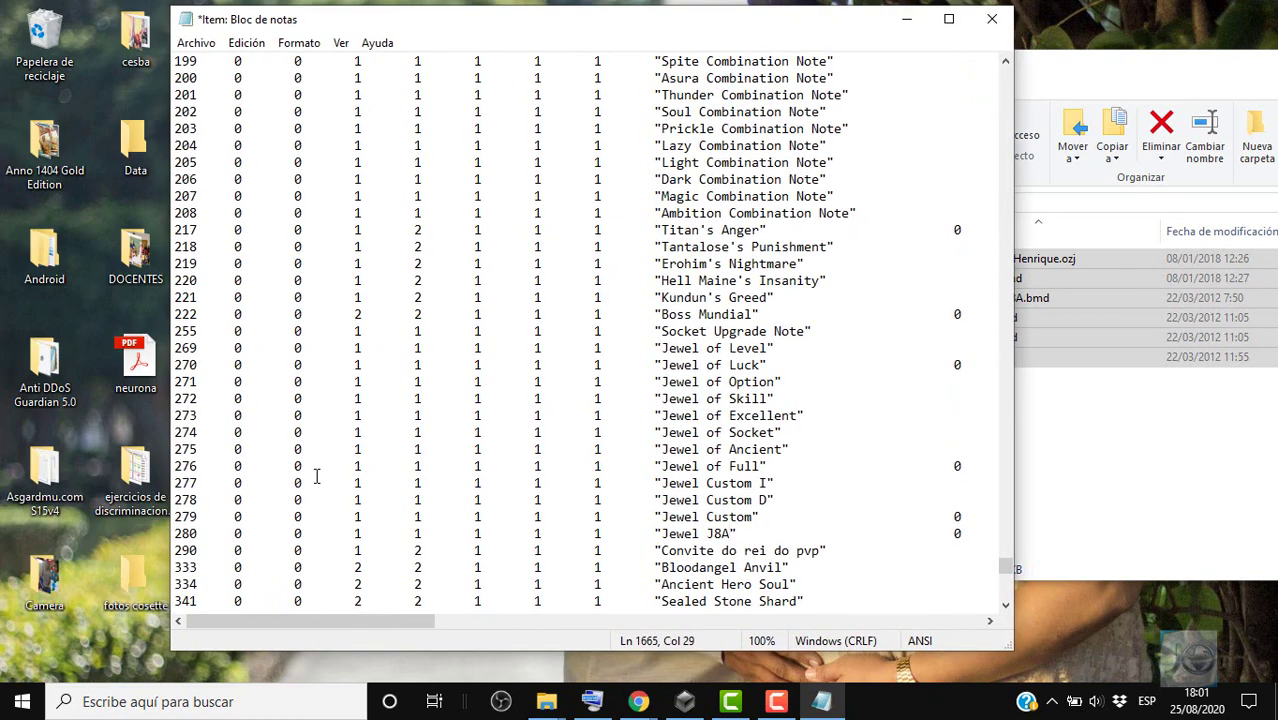
{"action": "left_click_drag", "start_coordinate": [177, 463], "coordinate": [172, 548]}
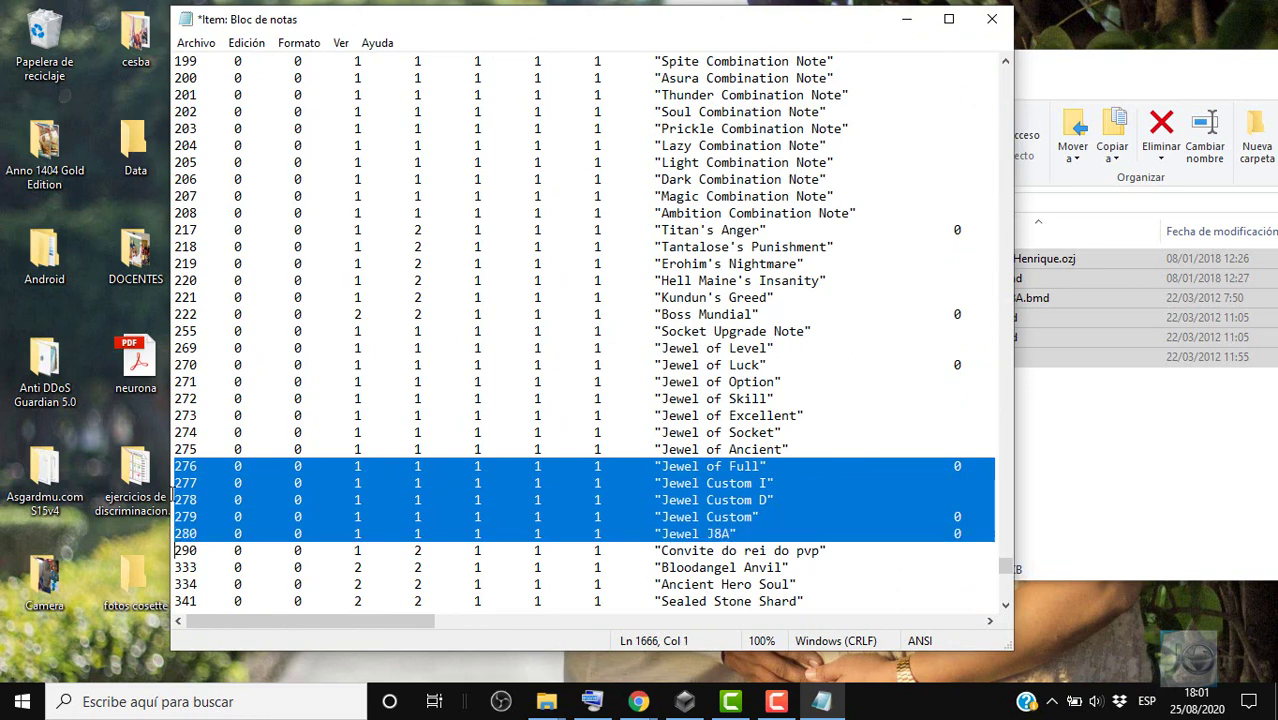
{"action": "left_click_drag", "start_coordinate": [172, 476], "coordinate": [172, 548]}
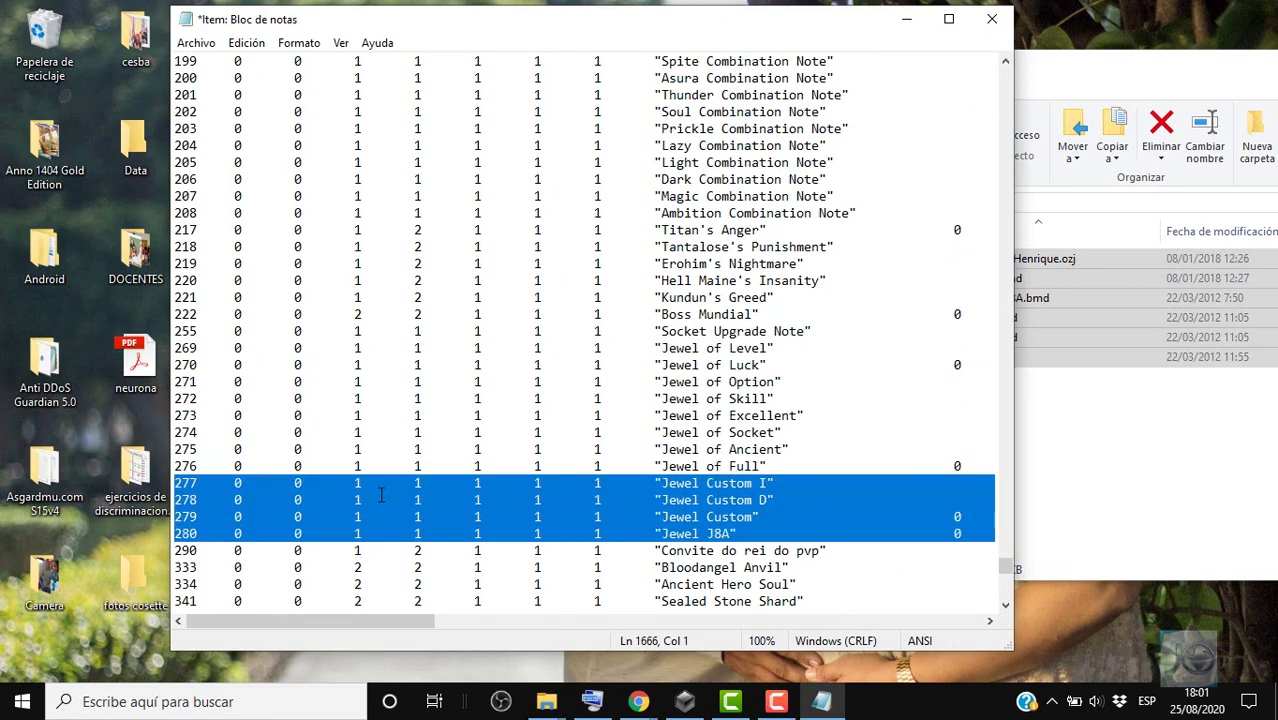
{"action": "left_click", "coordinate": [1058, 466]}
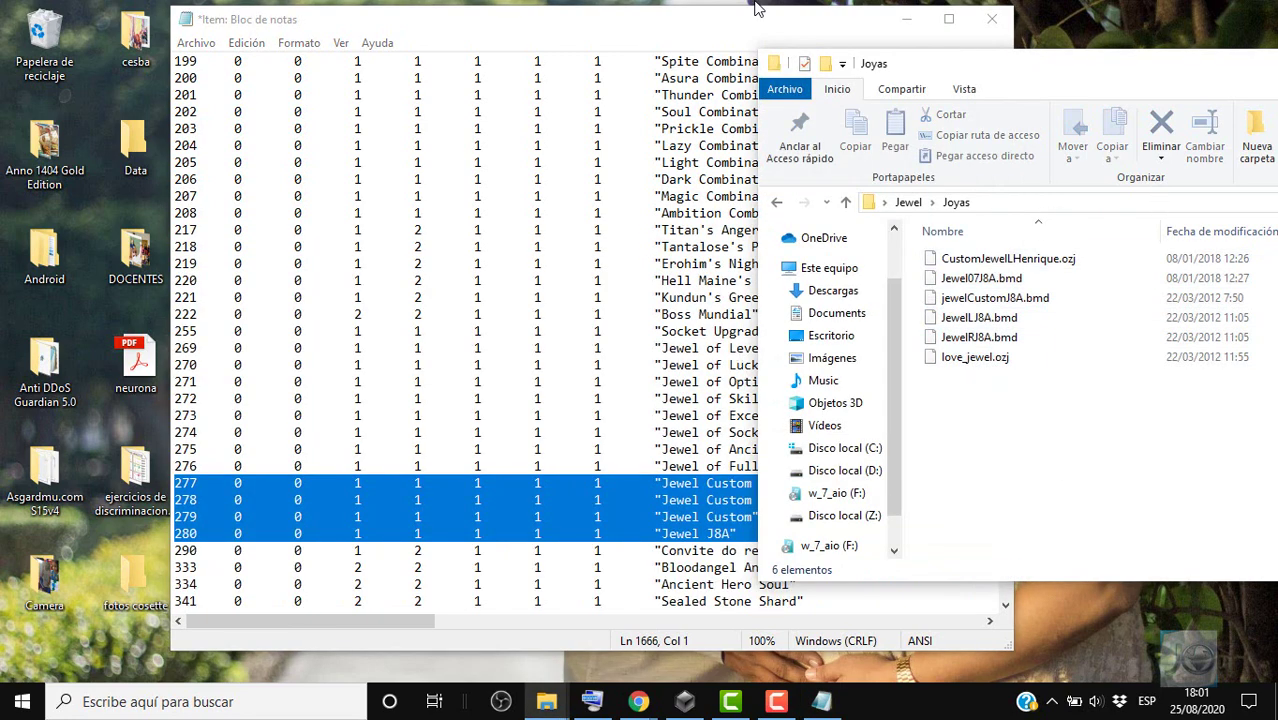
{"action": "left_click_drag", "start_coordinate": [757, 8], "coordinate": [619, 15]}
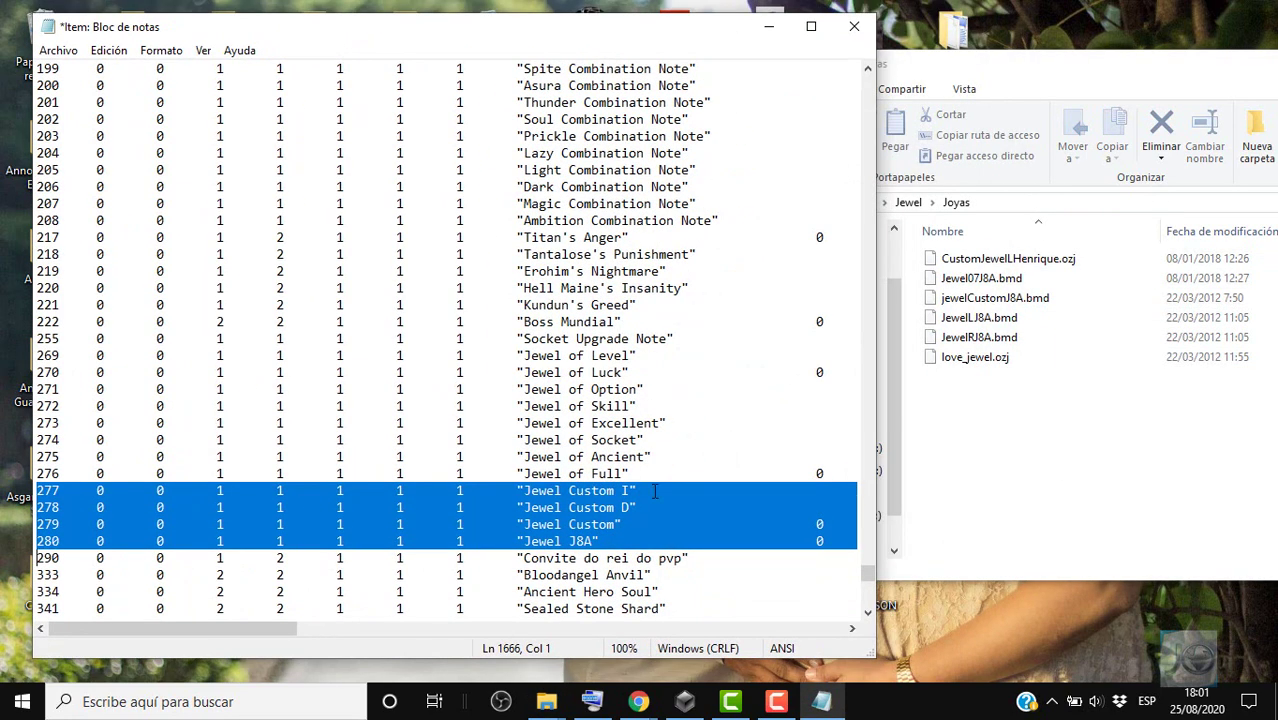
Bring the Joyas folder window fully into view and go through JewelLJ8A.bmd, JewelRJ8A.bmd and jewelCustomJ8A.bmd.
{"action": "left_click", "coordinate": [1205, 82]}
{"action": "left_click_drag", "start_coordinate": [1198, 34], "coordinate": [448, 183]}
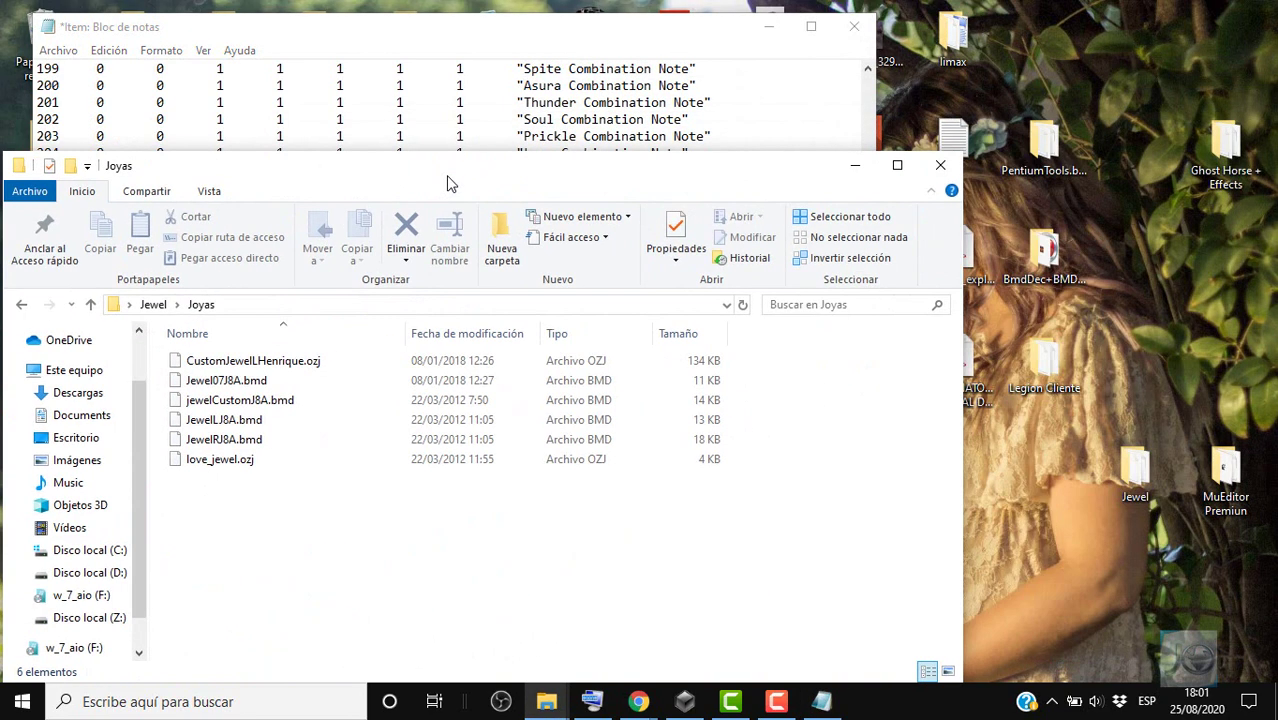
{"action": "left_click", "coordinate": [386, 421]}
{"action": "left_click", "coordinate": [389, 440]}
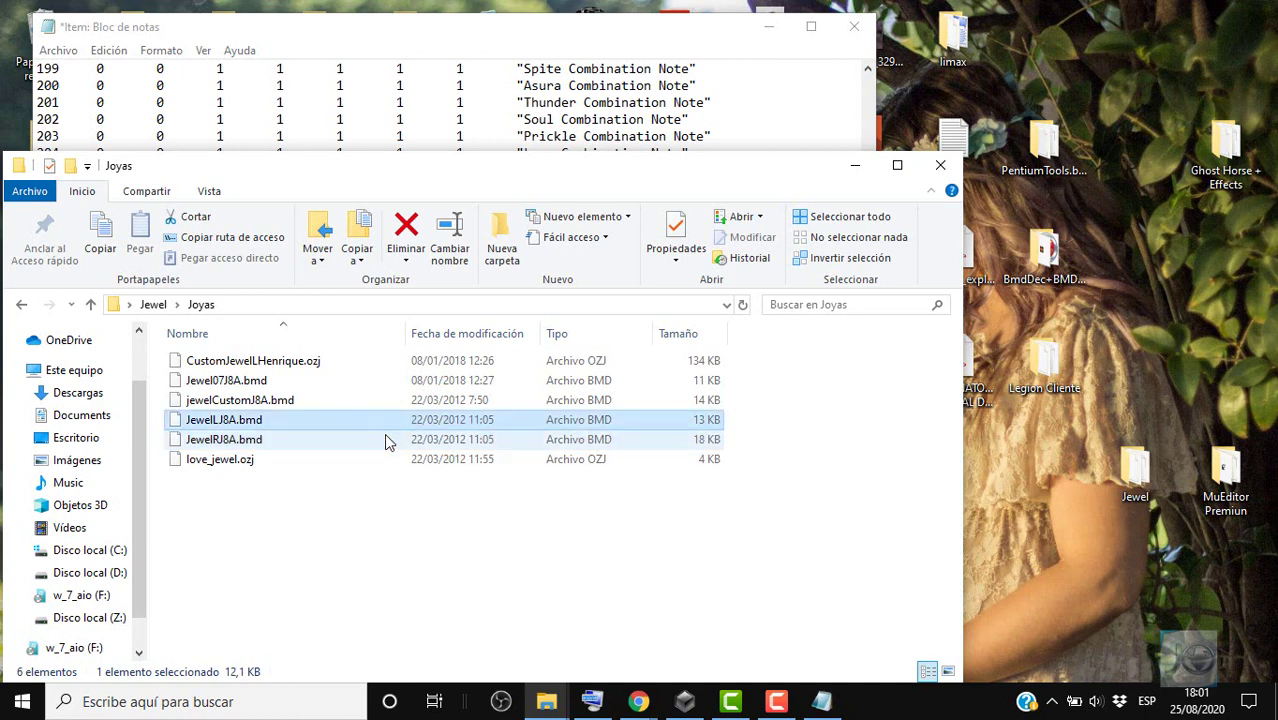
{"action": "left_click", "coordinate": [385, 421]}
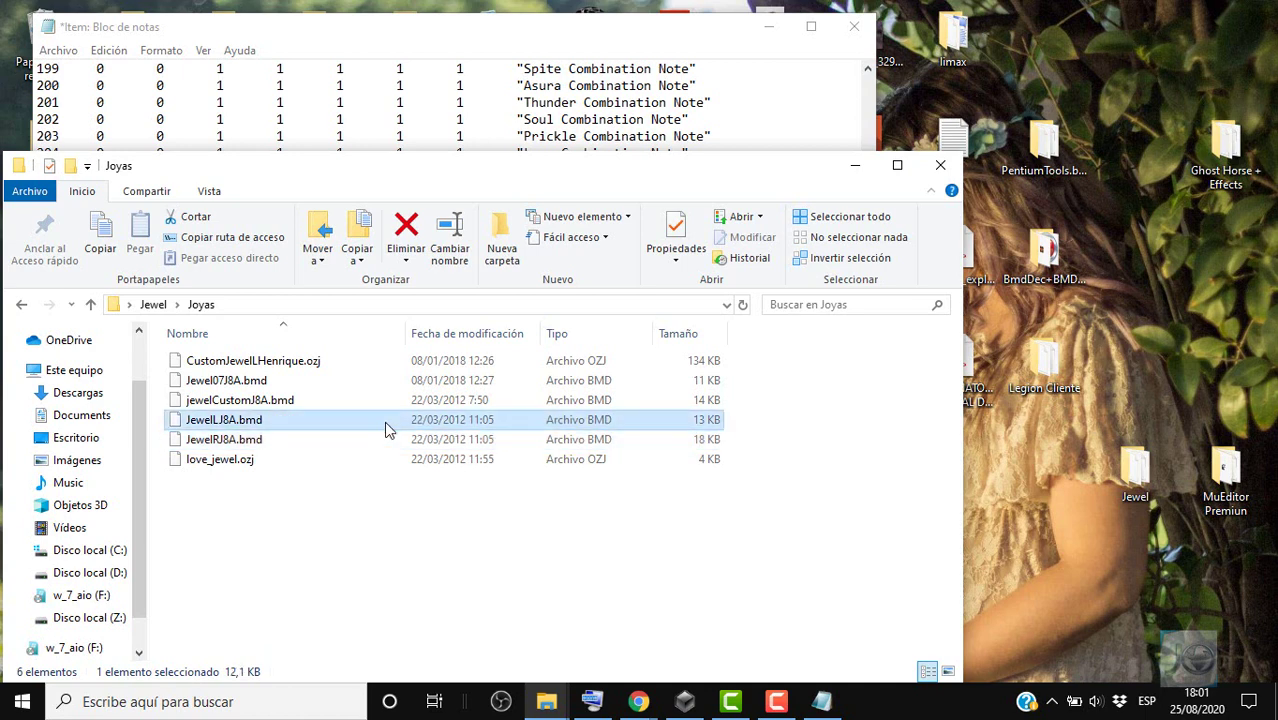
{"action": "left_click", "coordinate": [385, 437]}
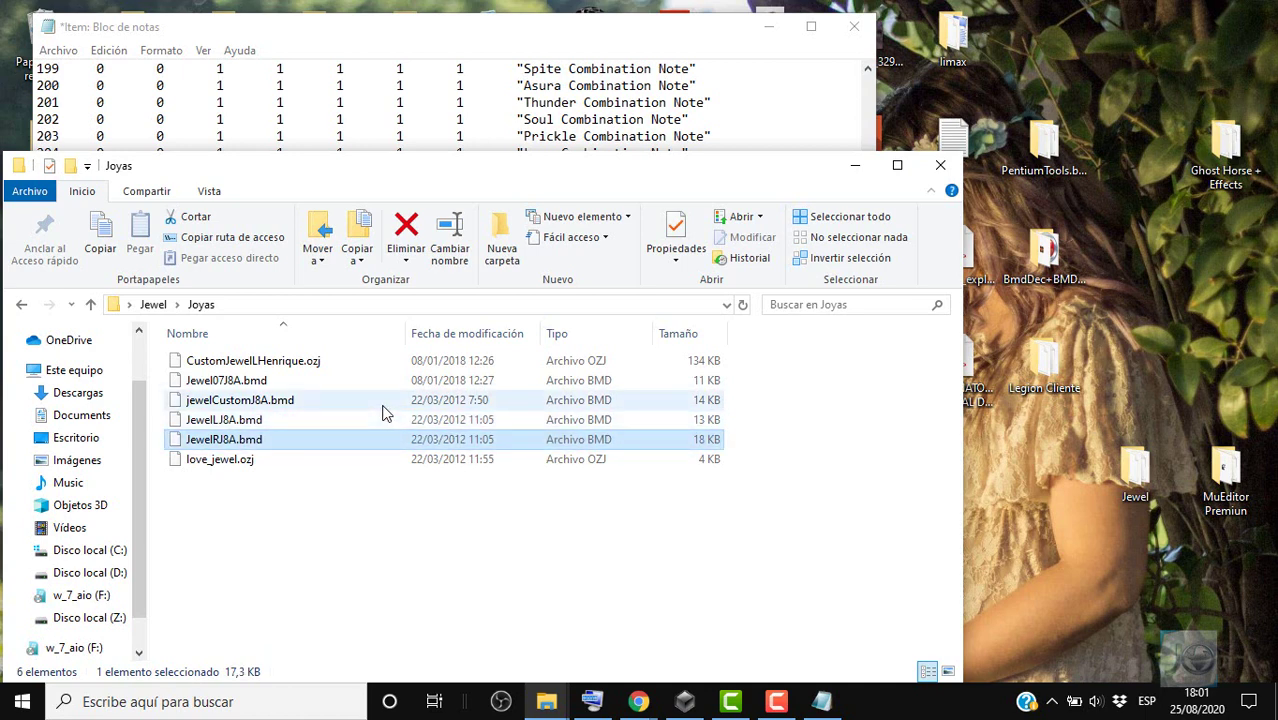
{"action": "left_click", "coordinate": [382, 406]}
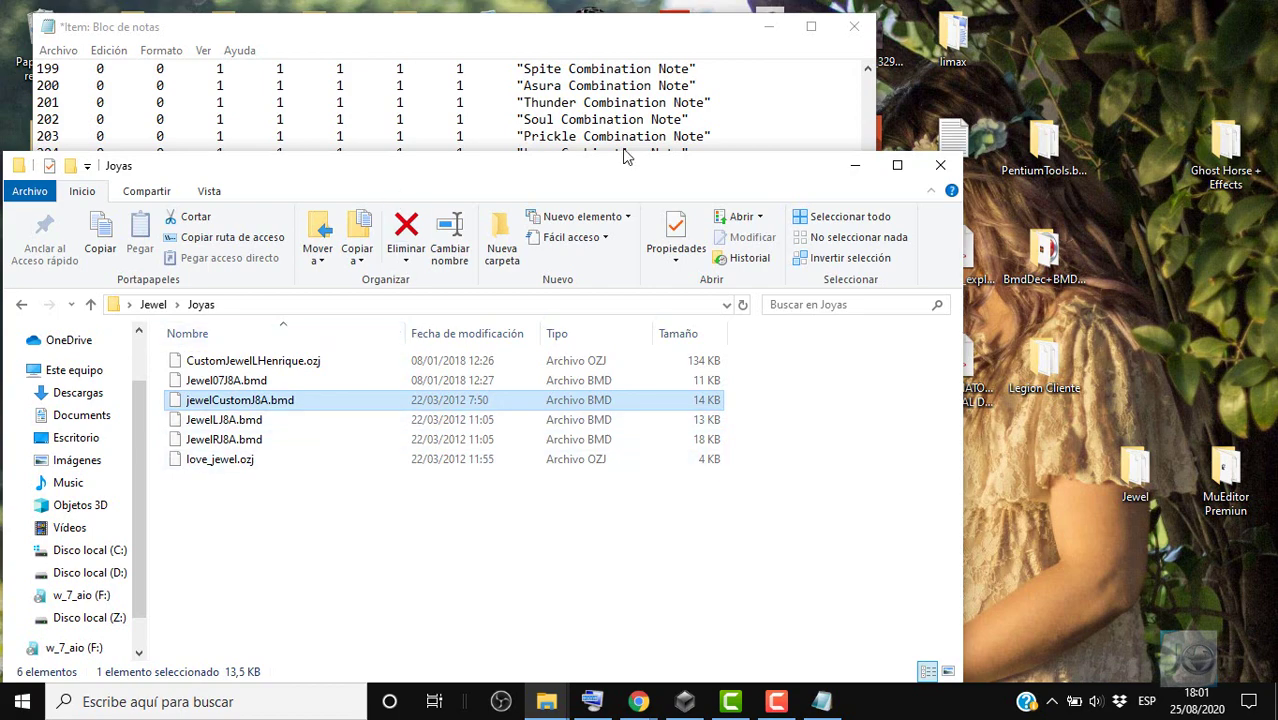
Place the Joyas folder beside the item list and compare its .bmd model files with item entries 277 to 280.
{"action": "left_click_drag", "start_coordinate": [624, 155], "coordinate": [1158, 125]}
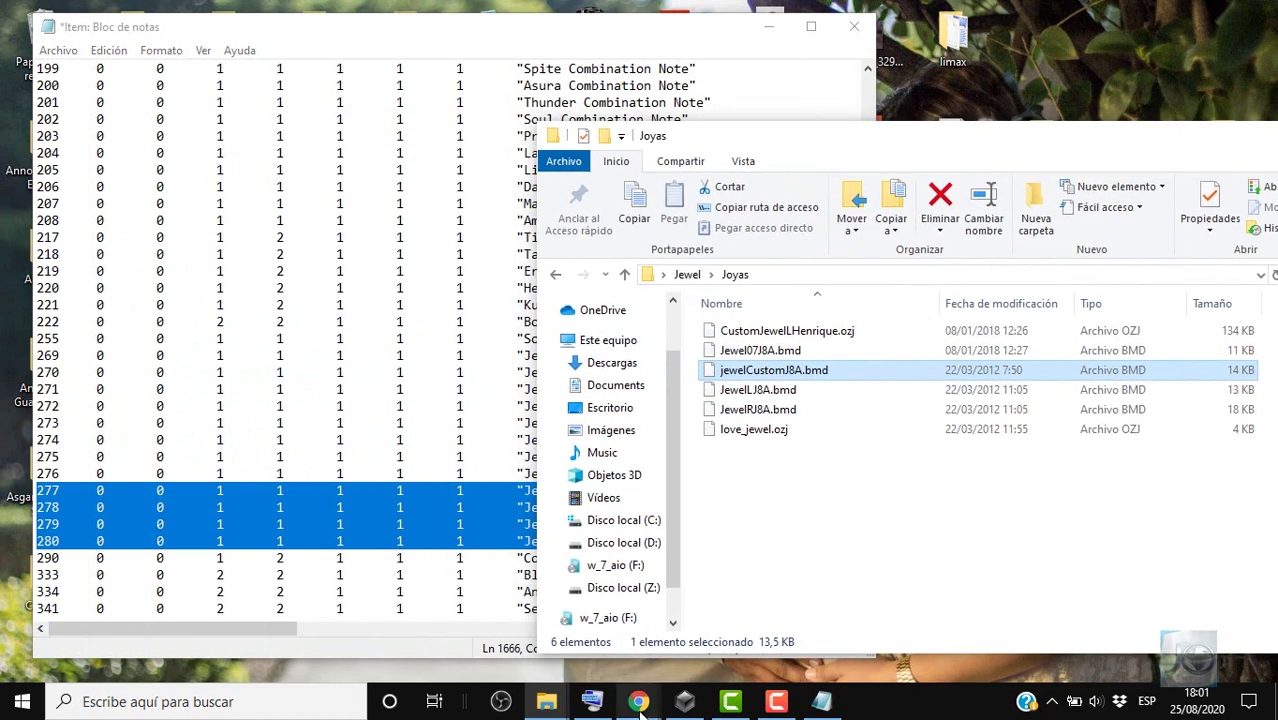
{"action": "left_click", "coordinate": [810, 392]}
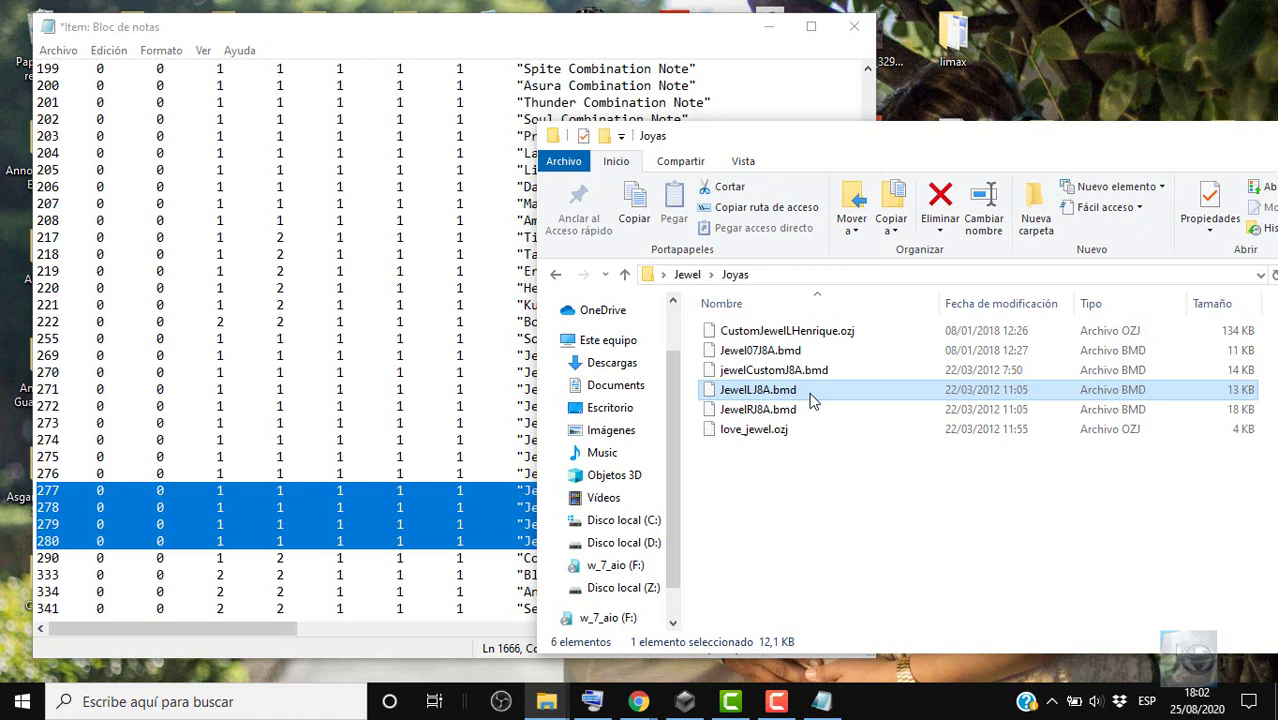
{"action": "left_click", "coordinate": [812, 392]}
{"action": "left_click", "coordinate": [878, 390]}
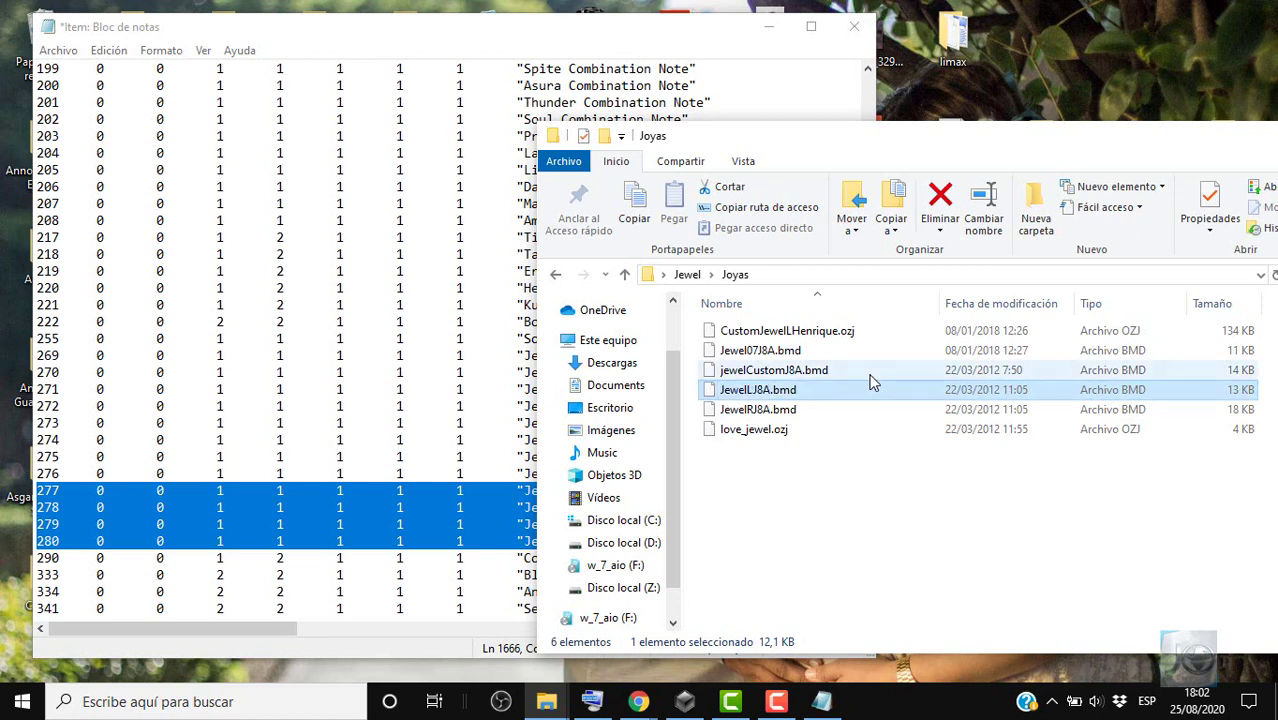
{"action": "left_click", "coordinate": [870, 375]}
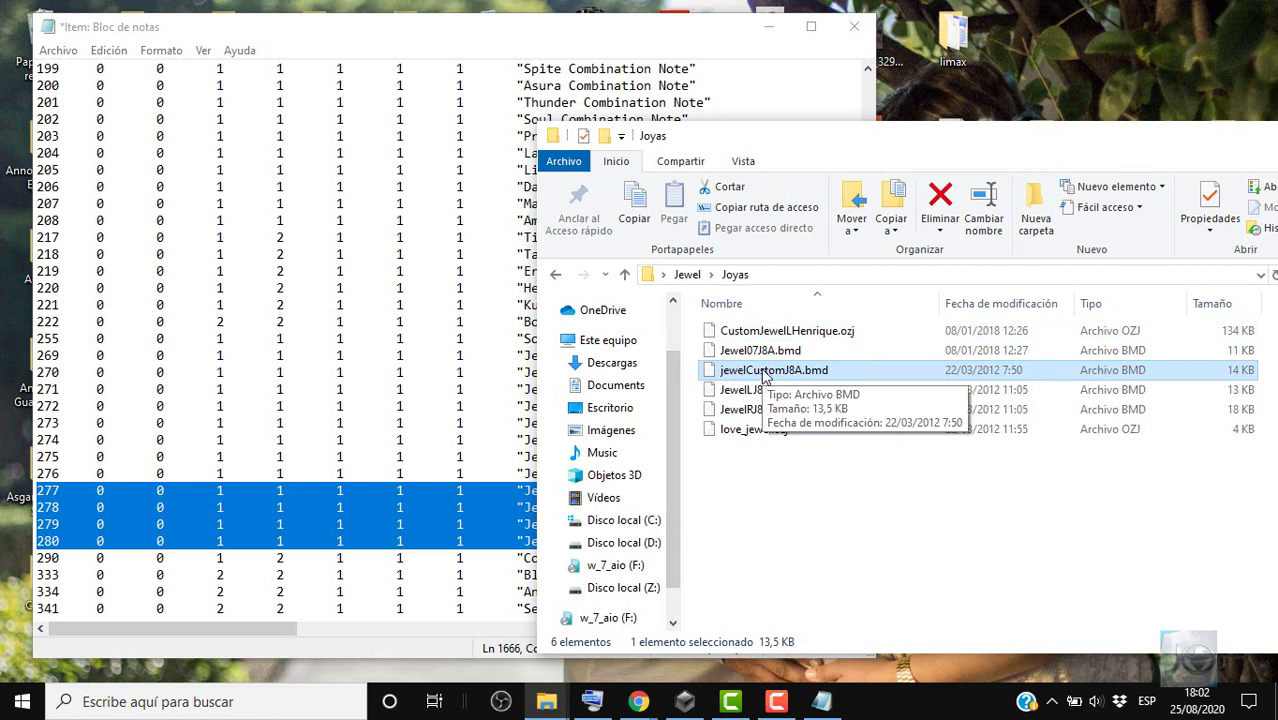
{"action": "left_click", "coordinate": [758, 389]}
{"action": "left_click", "coordinate": [765, 410]}
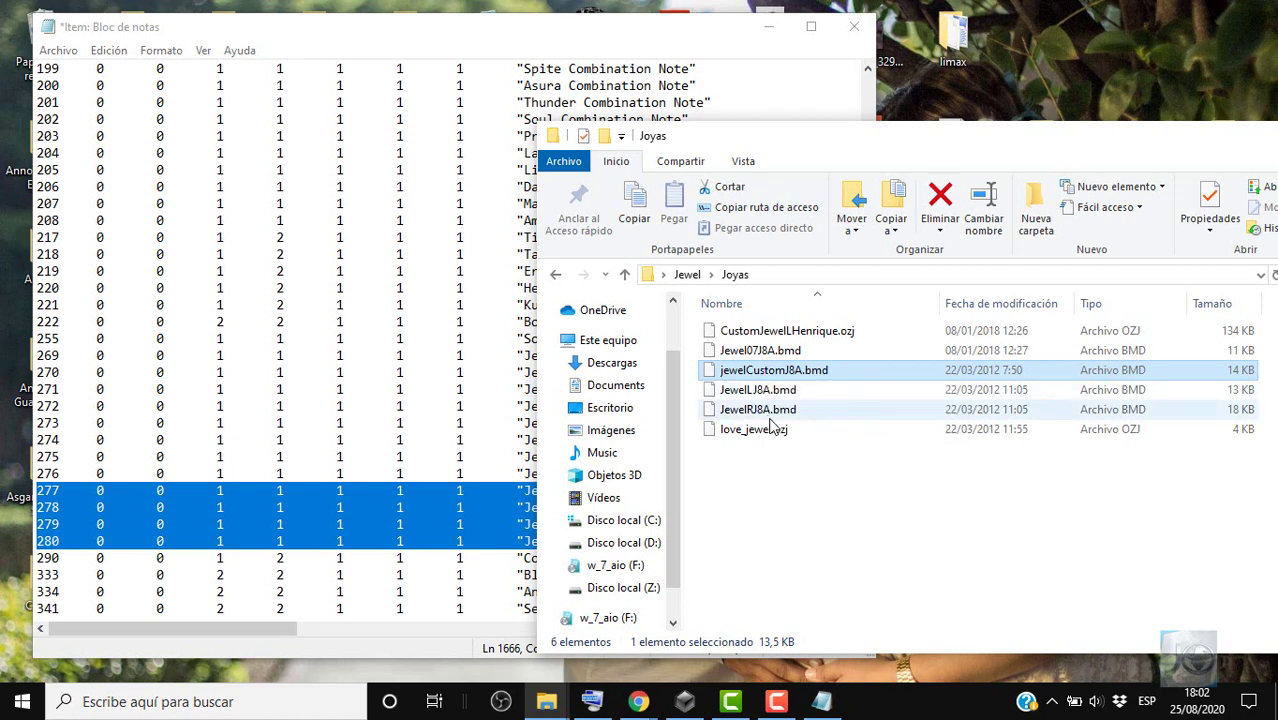
{"action": "left_click", "coordinate": [800, 372]}
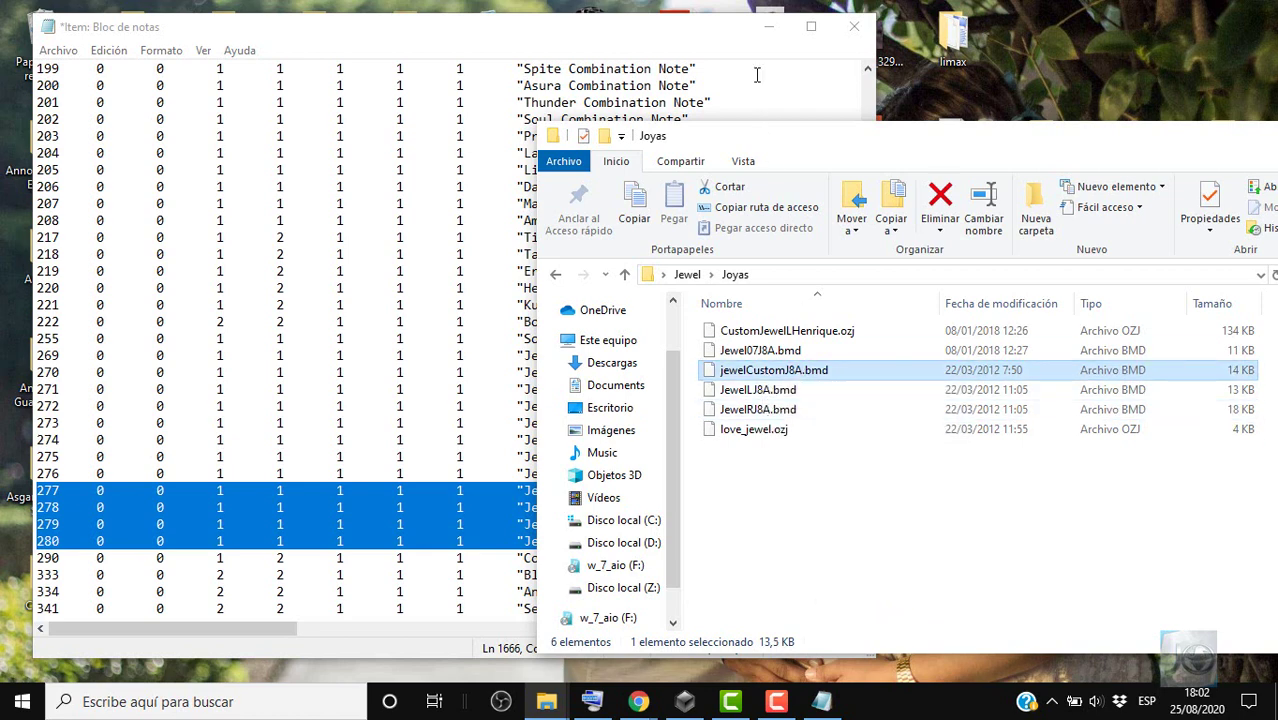
Minimize the Joyas folder window and shift the Item text window aside to uncover the desktop folders.
{"action": "left_click", "coordinate": [708, 36]}
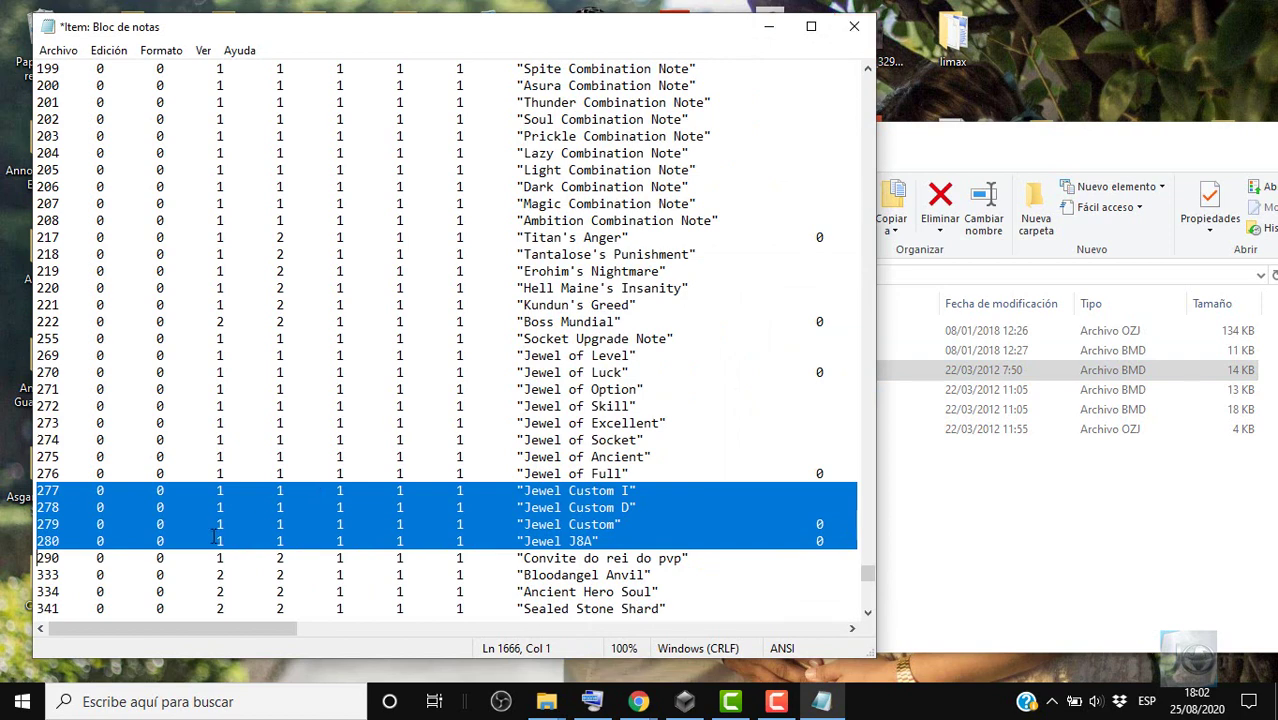
{"action": "left_click", "coordinate": [1178, 192]}
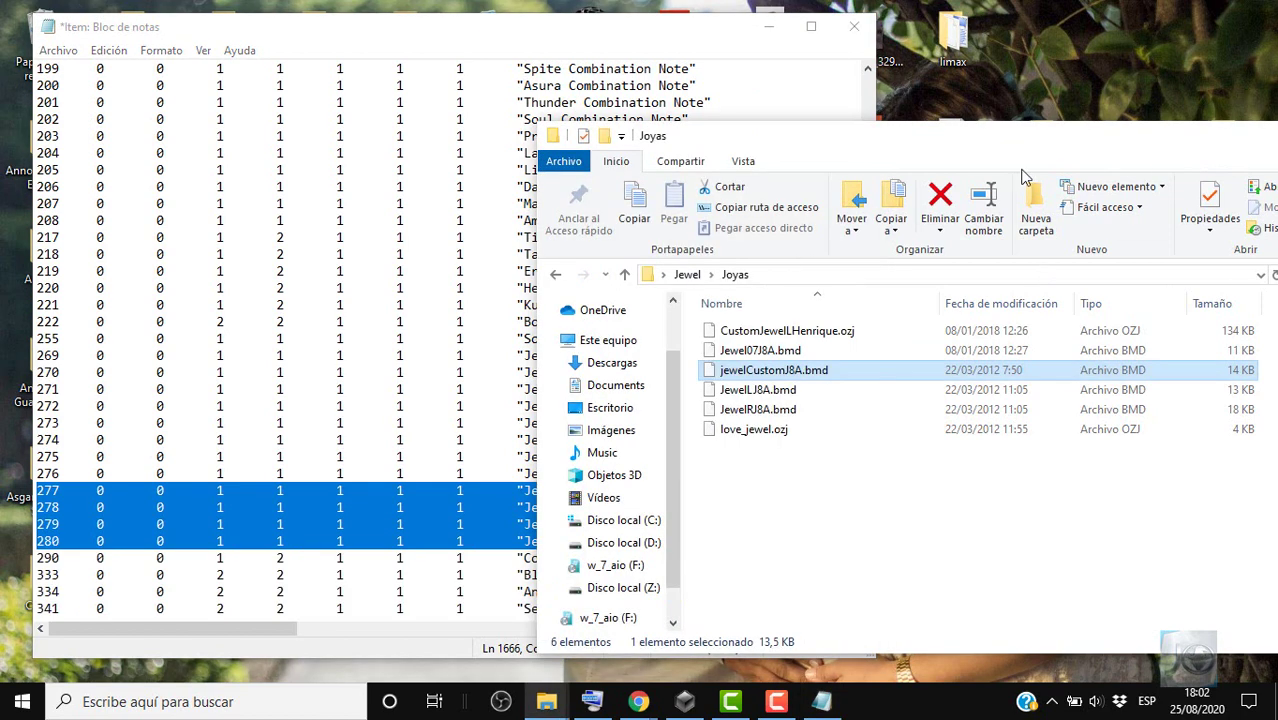
{"action": "left_click_drag", "start_coordinate": [1166, 124], "coordinate": [966, 281]}
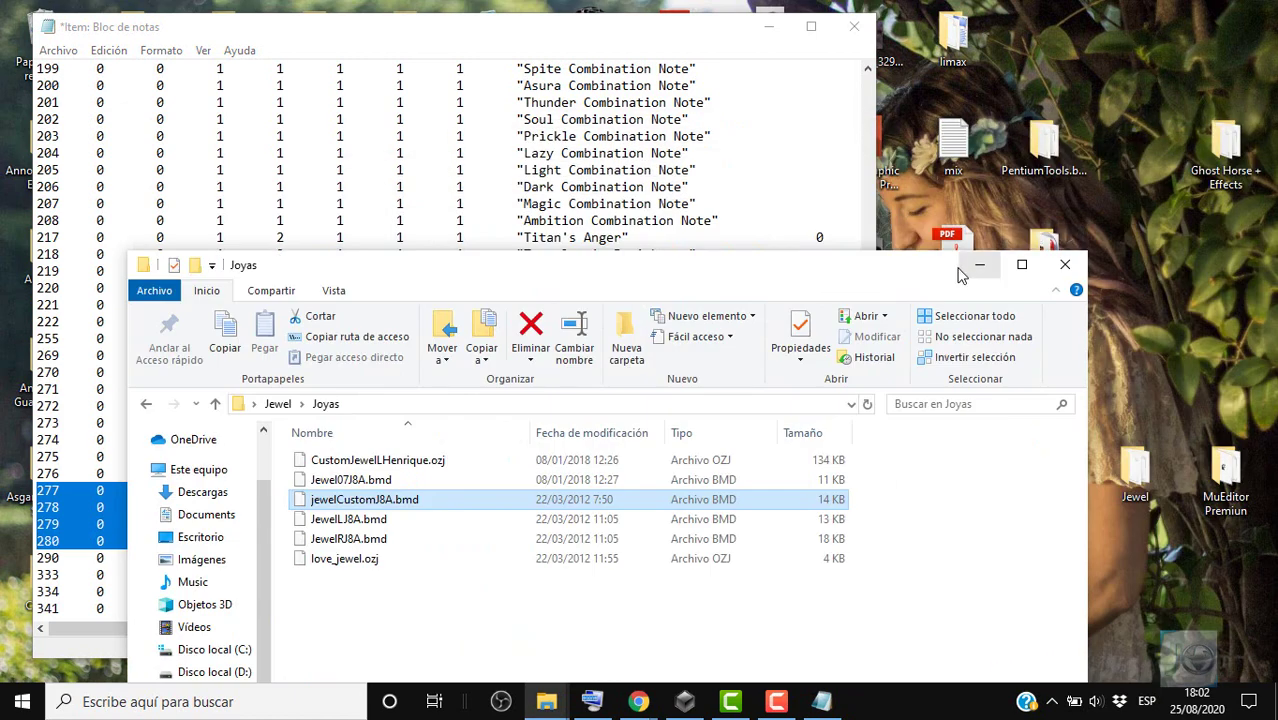
{"action": "key", "text": "super+Down"}
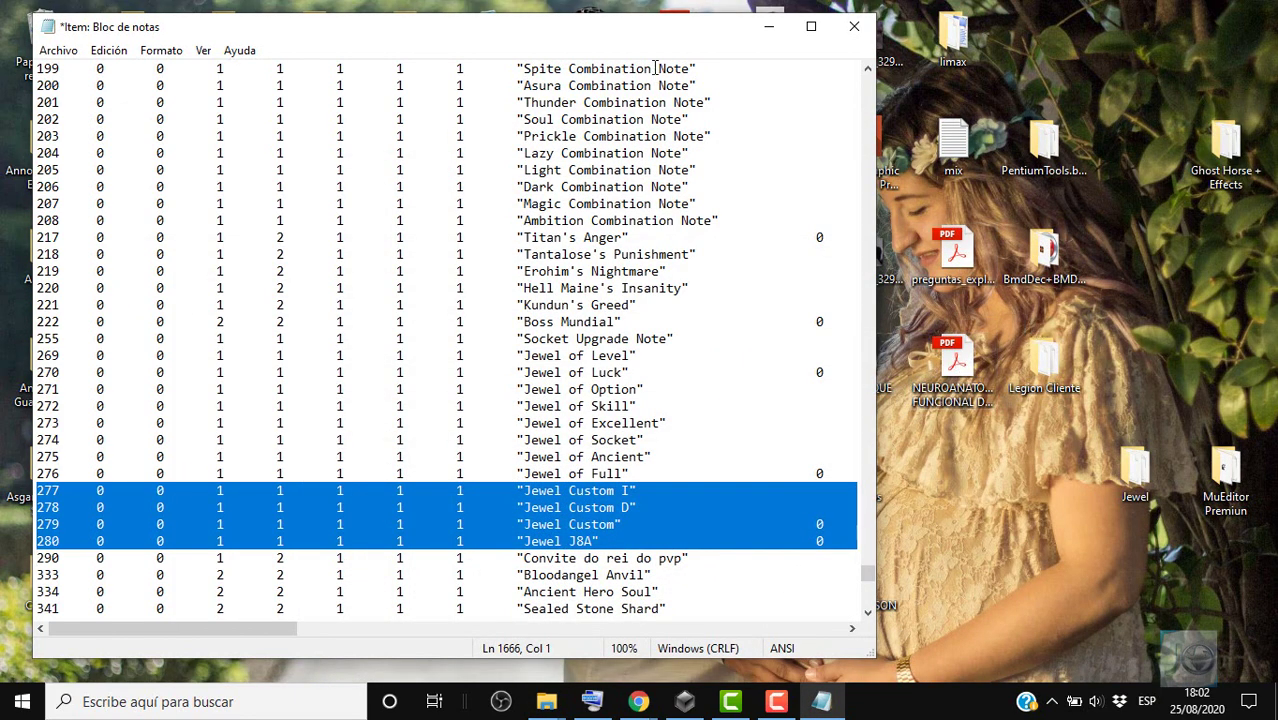
{"action": "left_click_drag", "start_coordinate": [645, 38], "coordinate": [458, 48]}
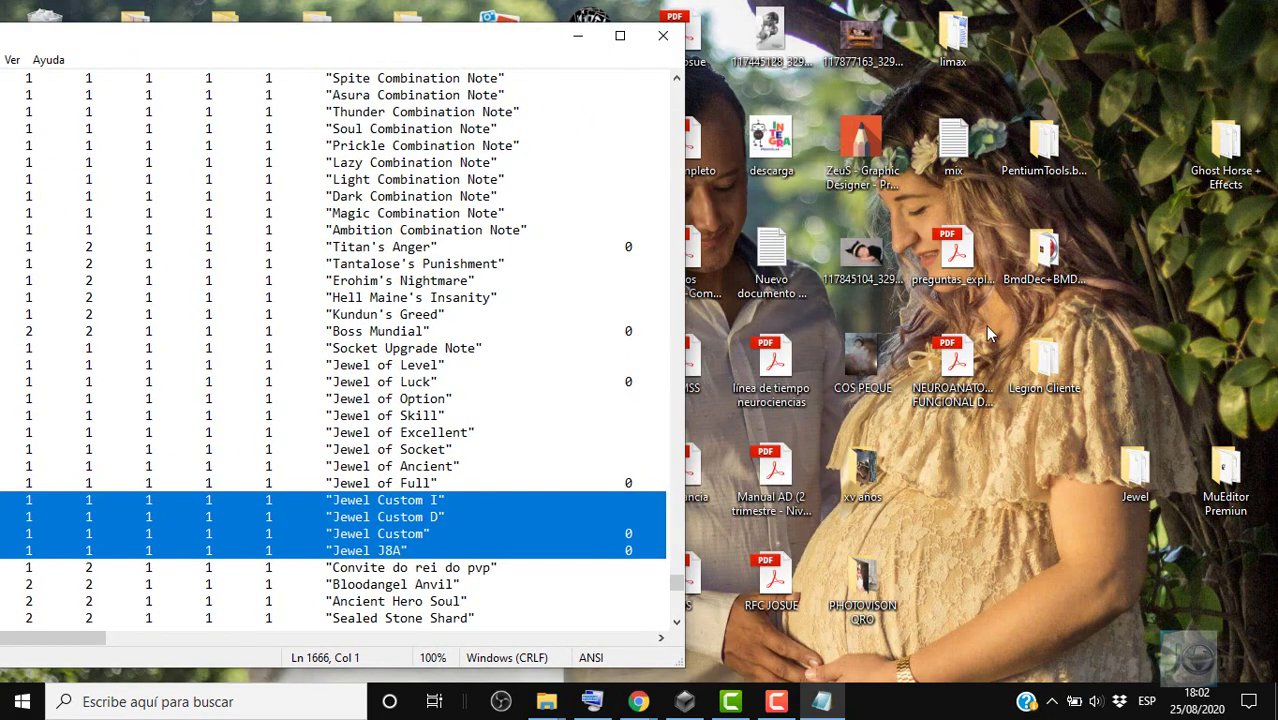
Close the open Joyas, PentiumTools.b.19 and Custom folder windows.
{"action": "left_click", "coordinate": [560, 704]}
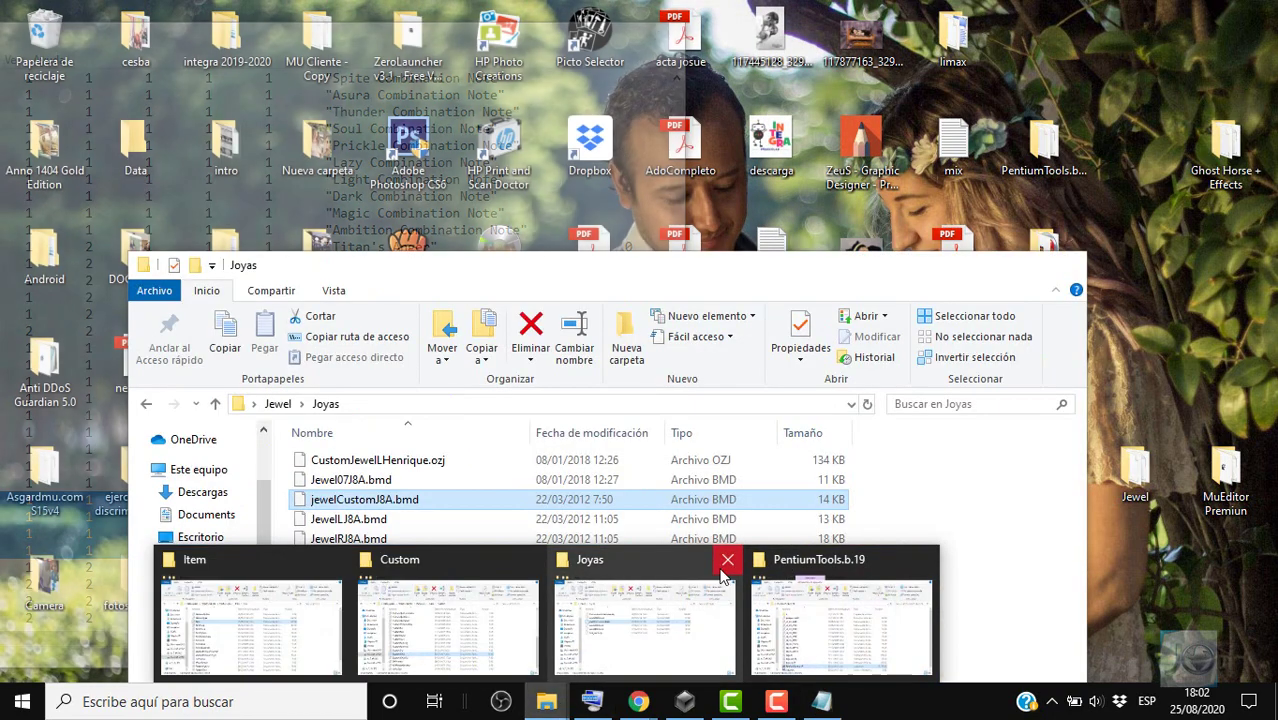
{"action": "left_click", "coordinate": [730, 560]}
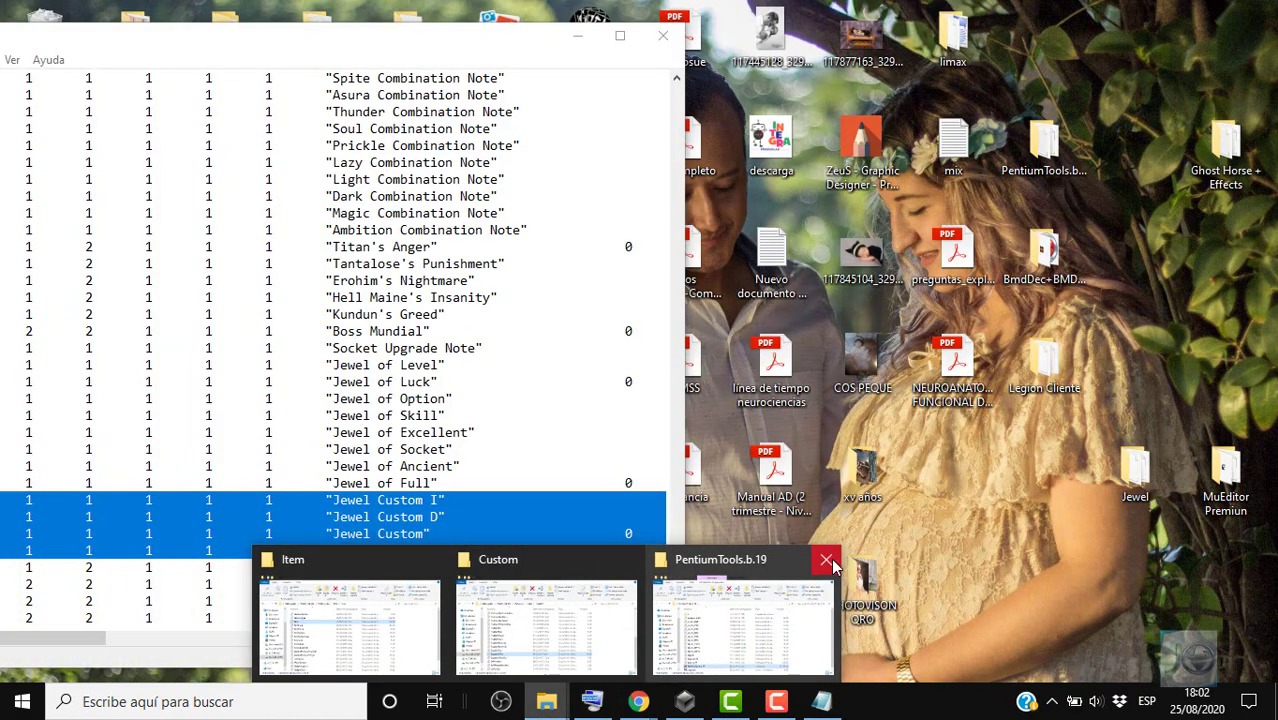
{"action": "left_click", "coordinate": [826, 560]}
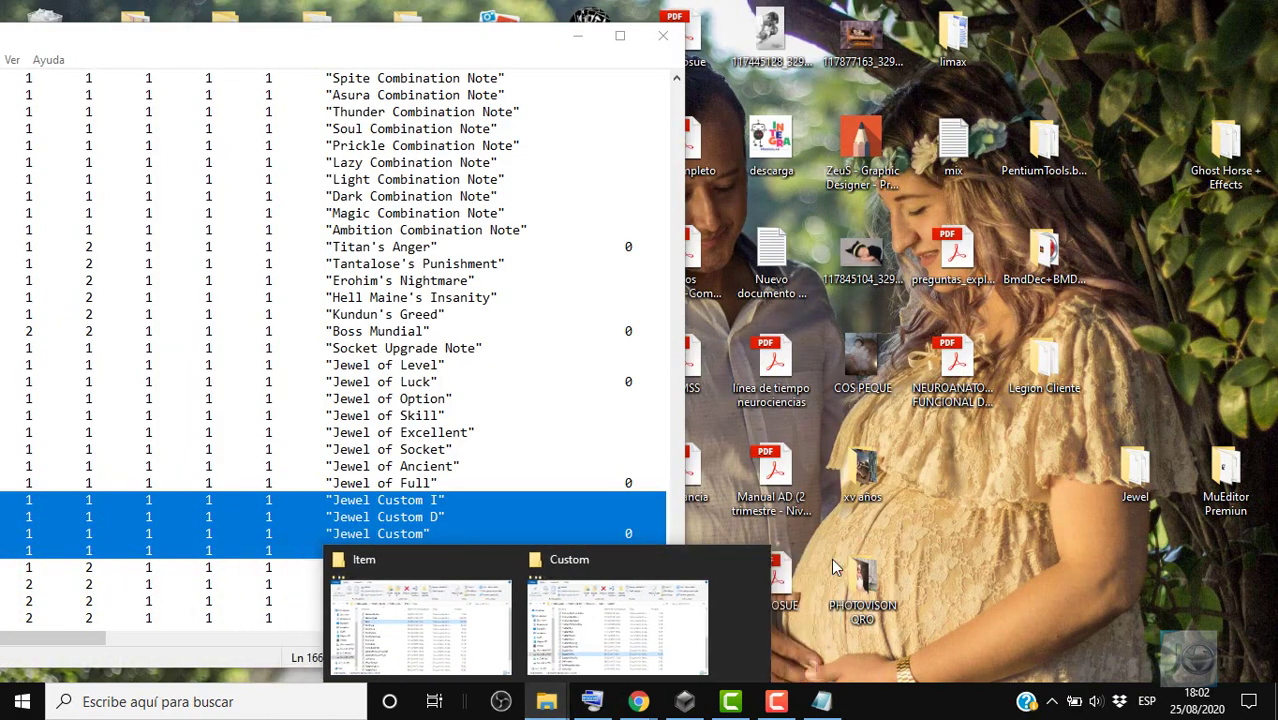
{"action": "left_click", "coordinate": [727, 560]}
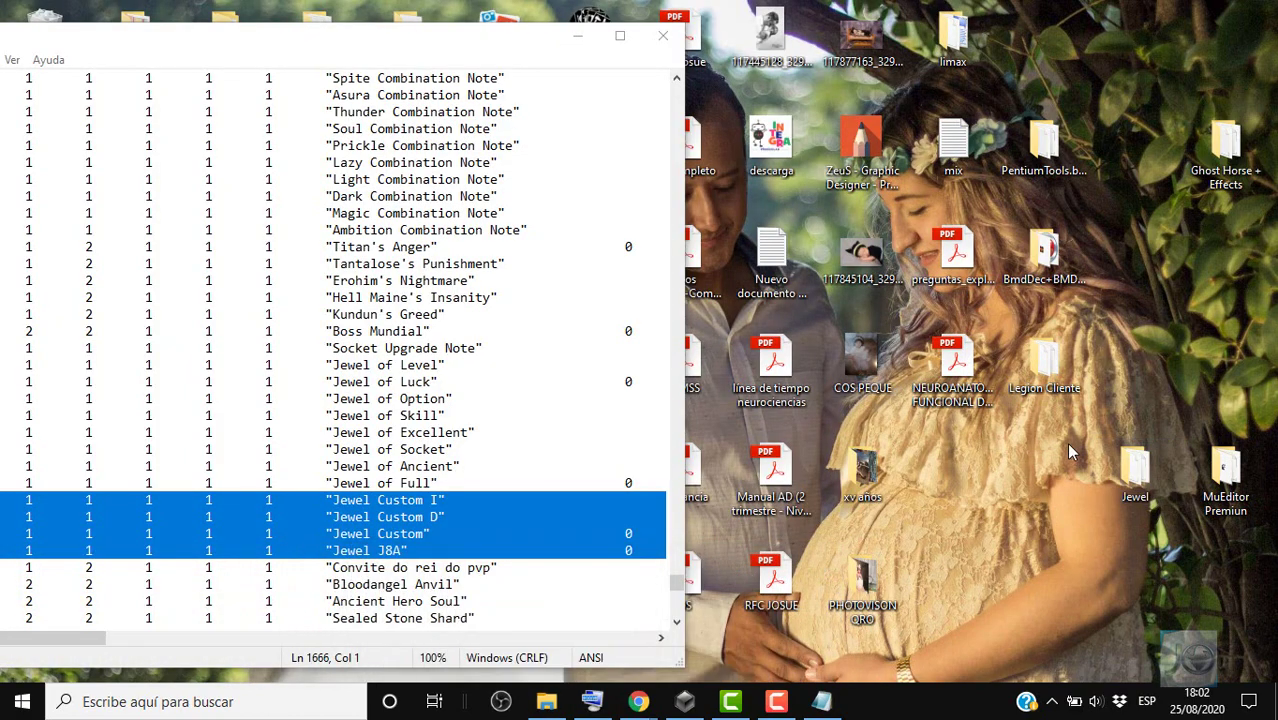
Launch BmdDec from the BmdDec+BMDFIXER desktop folder and choose the S6EP2 Item.bmd conversion.
{"action": "double_click", "coordinate": [1044, 258]}
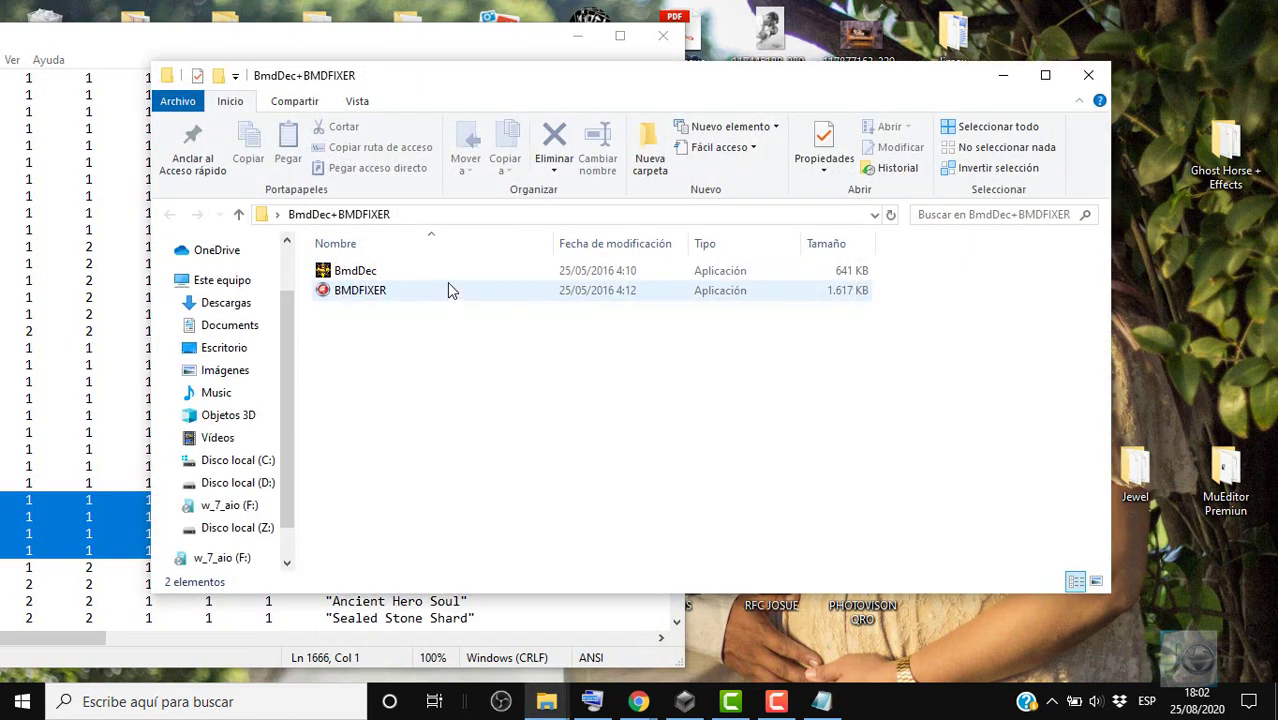
{"action": "double_click", "coordinate": [447, 274]}
{"action": "left_click", "coordinate": [500, 304]}
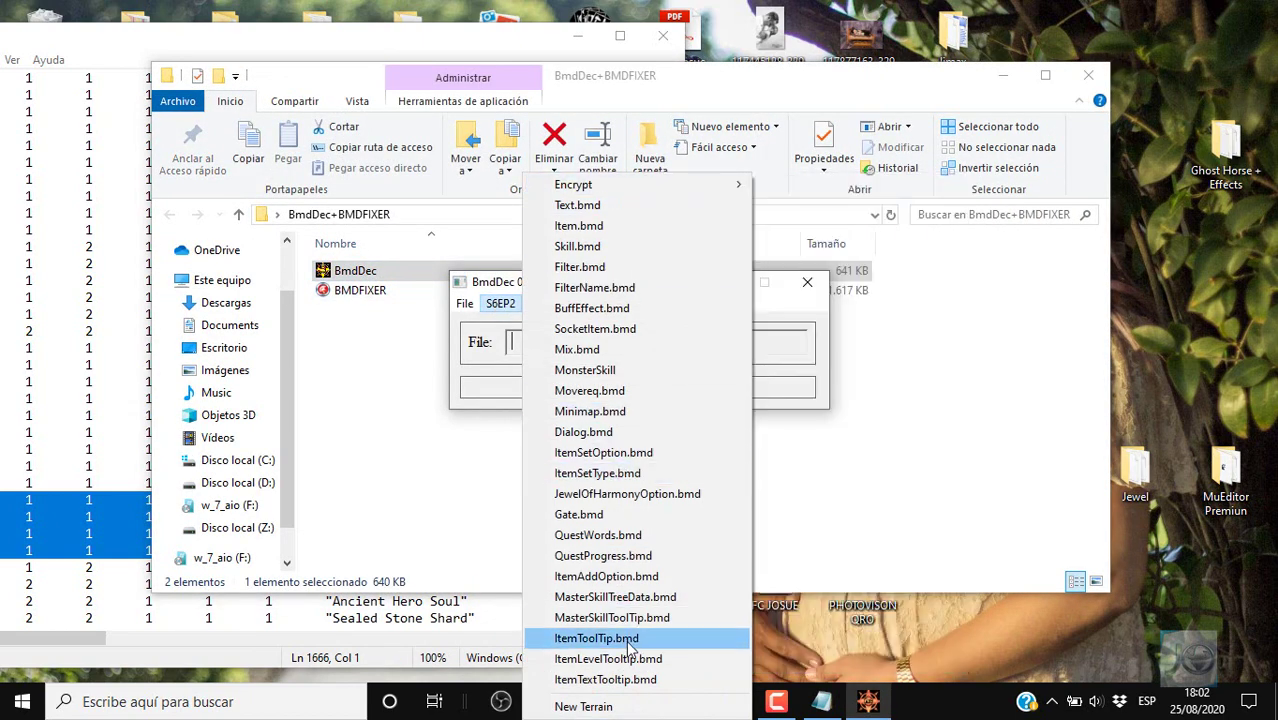
{"action": "left_click", "coordinate": [614, 227]}
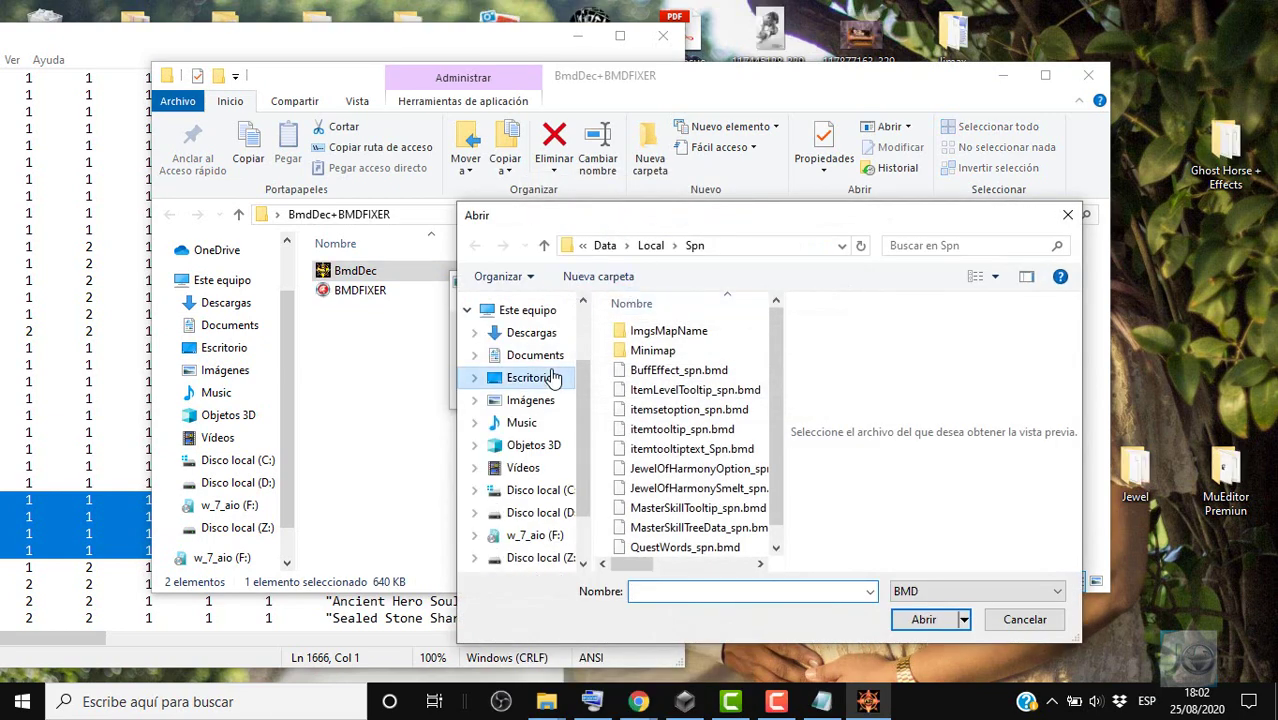
Load Item.bmd from the Data\Local folder of the MuServerKG client on drive Z: for conversion.
{"action": "left_click", "coordinate": [553, 377]}
{"action": "left_click", "coordinate": [545, 557]}
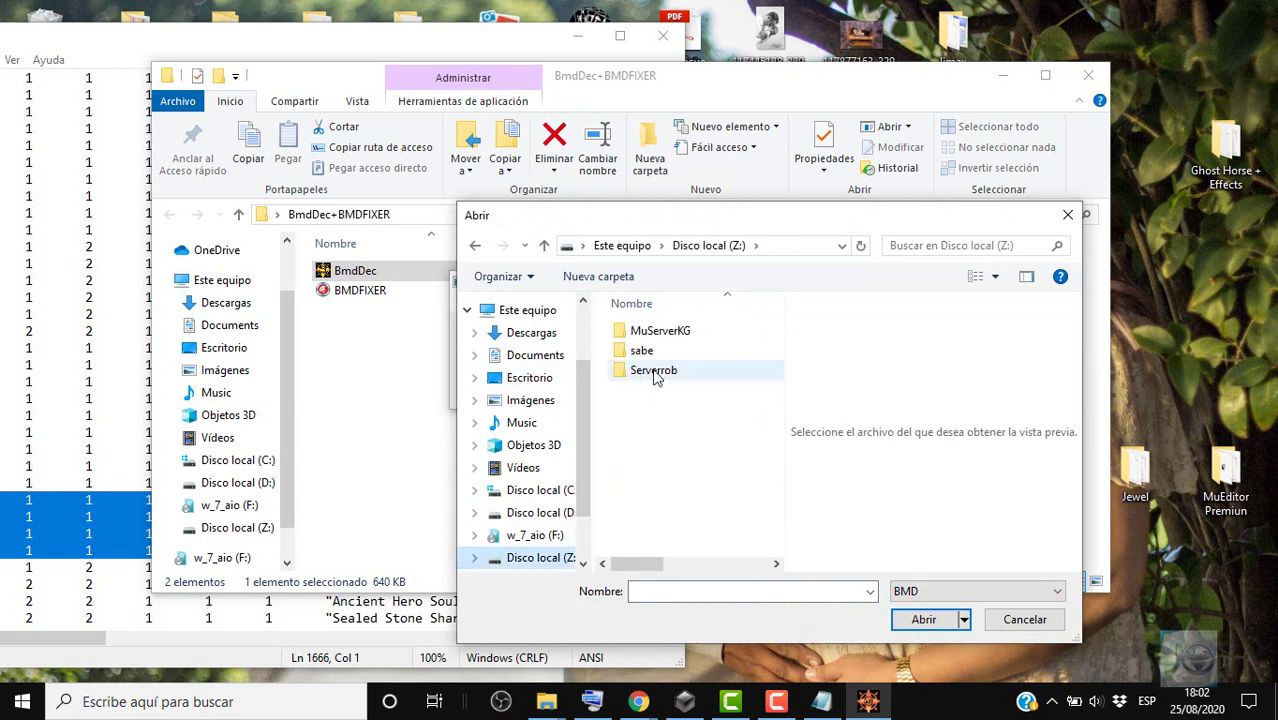
{"action": "double_click", "coordinate": [640, 331]}
{"action": "double_click", "coordinate": [662, 332]}
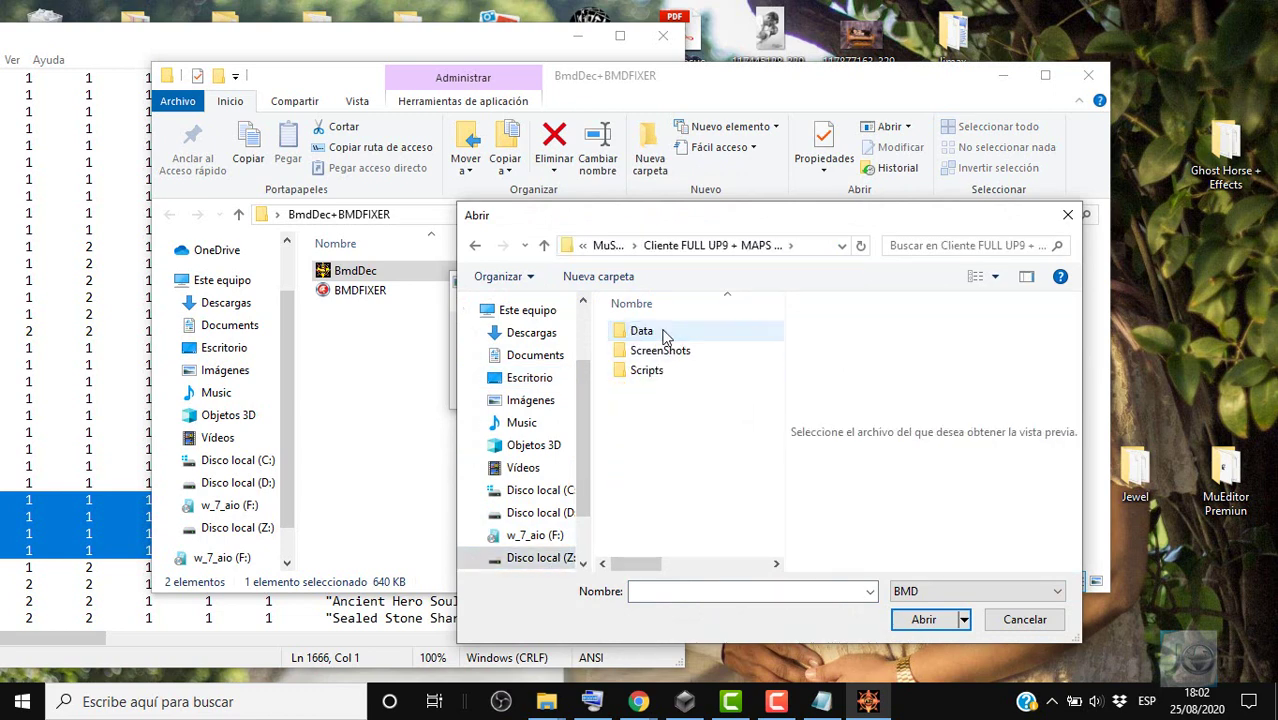
{"action": "double_click", "coordinate": [642, 331]}
{"action": "double_click", "coordinate": [646, 449]}
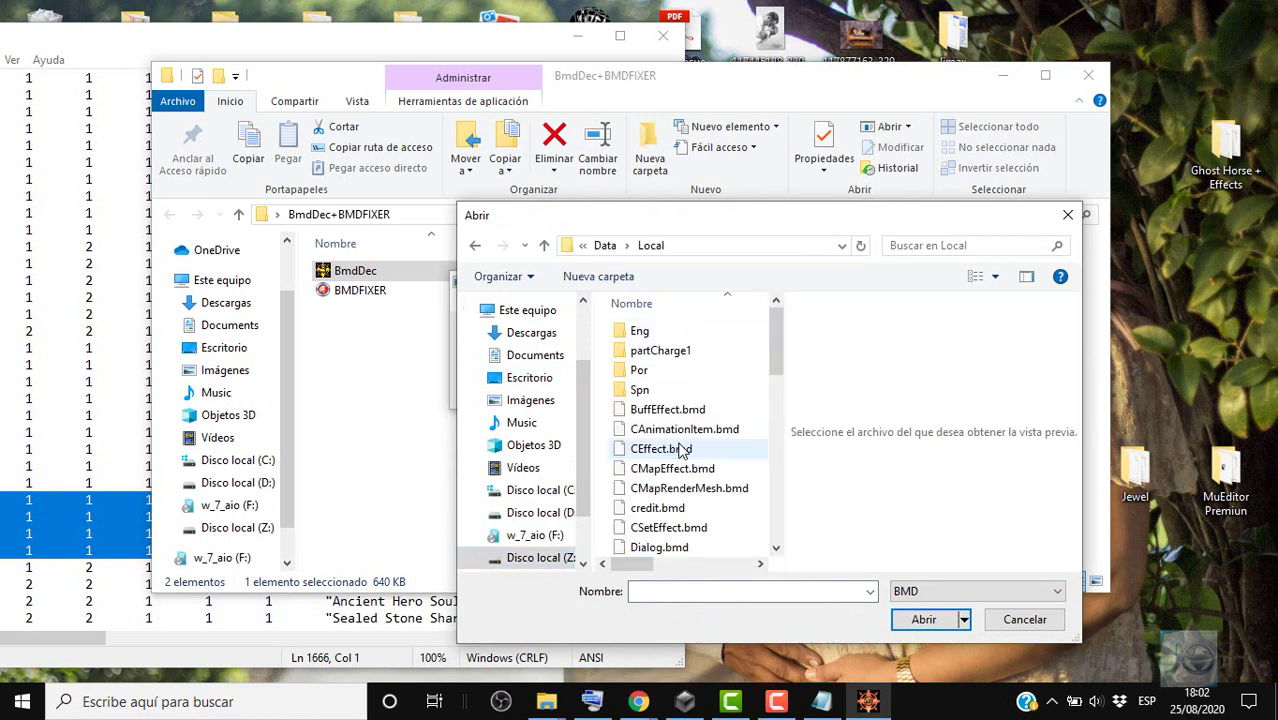
{"action": "mouse_move", "coordinate": [772, 339]}
{"action": "left_mouse_down"}
{"action": "mouse_move", "coordinate": [793, 536]}
{"action": "mouse_move", "coordinate": [776, 322]}
{"action": "mouse_move", "coordinate": [790, 606]}
{"action": "mouse_move", "coordinate": [778, 335]}
{"action": "left_mouse_up"}
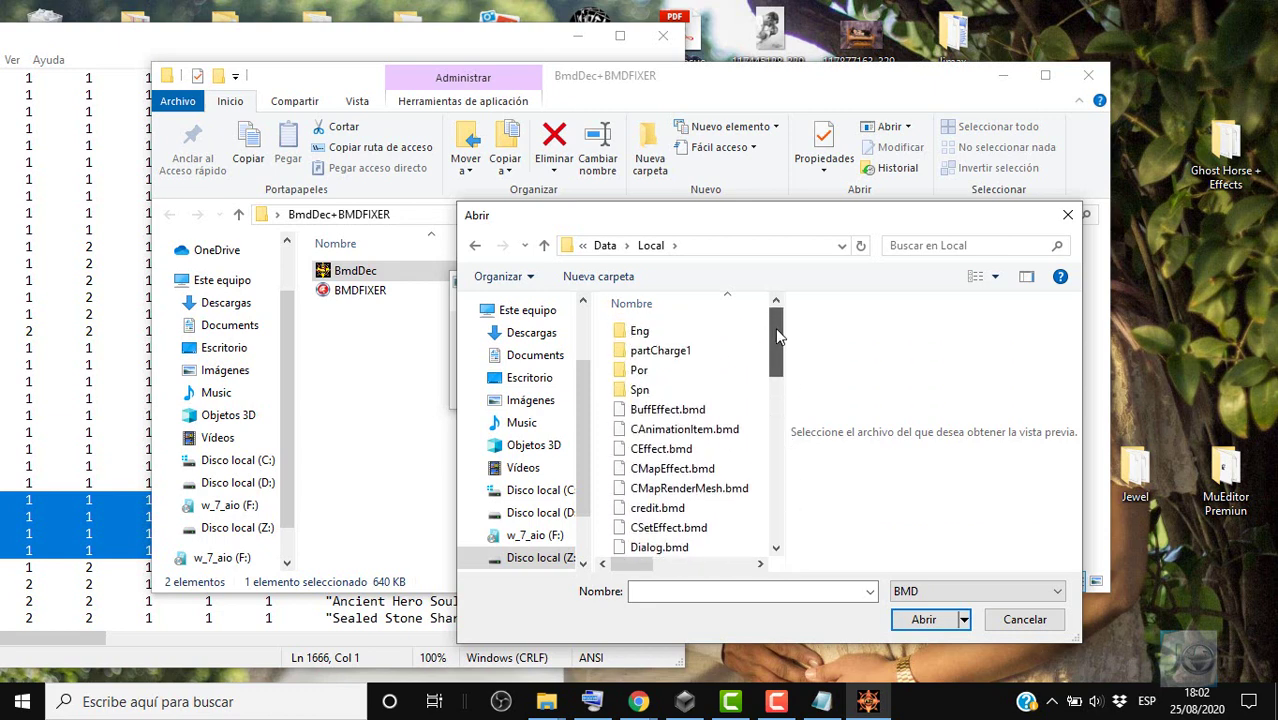
{"action": "double_click", "coordinate": [727, 332]}
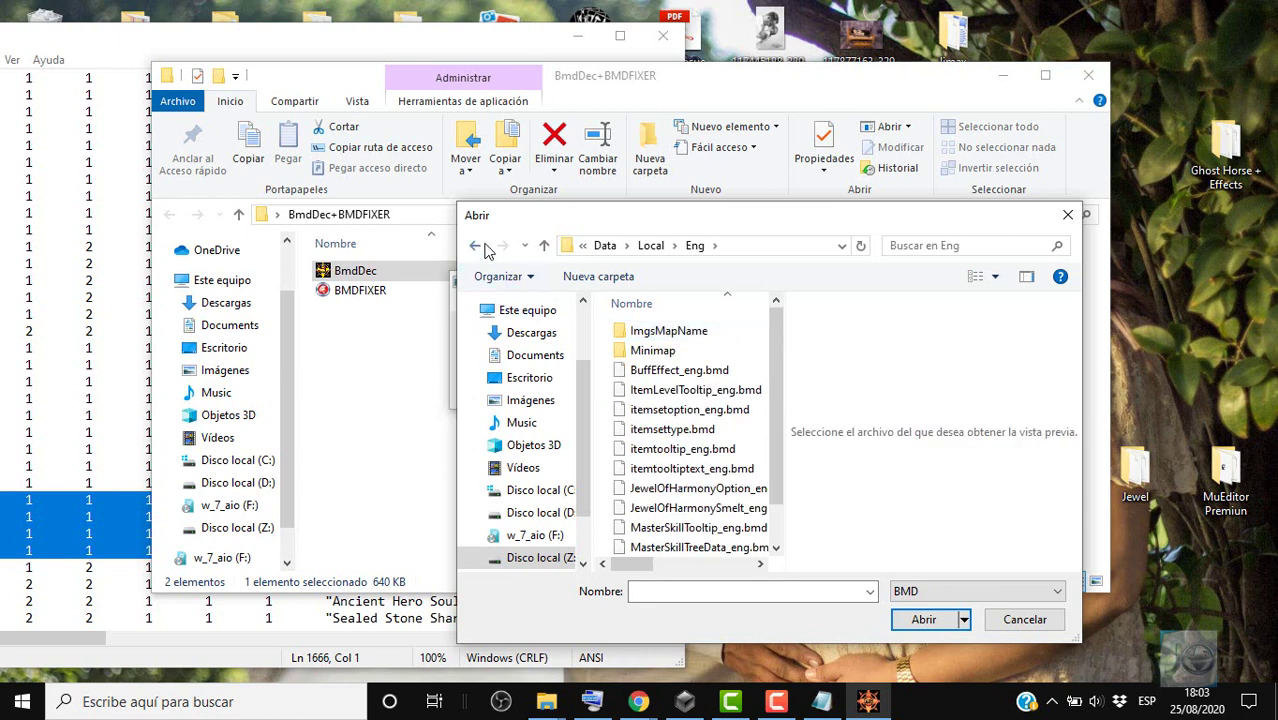
{"action": "left_click", "coordinate": [478, 246]}
{"action": "left_click_drag", "start_coordinate": [777, 352], "coordinate": [786, 408]}
{"action": "left_click", "coordinate": [733, 415]}
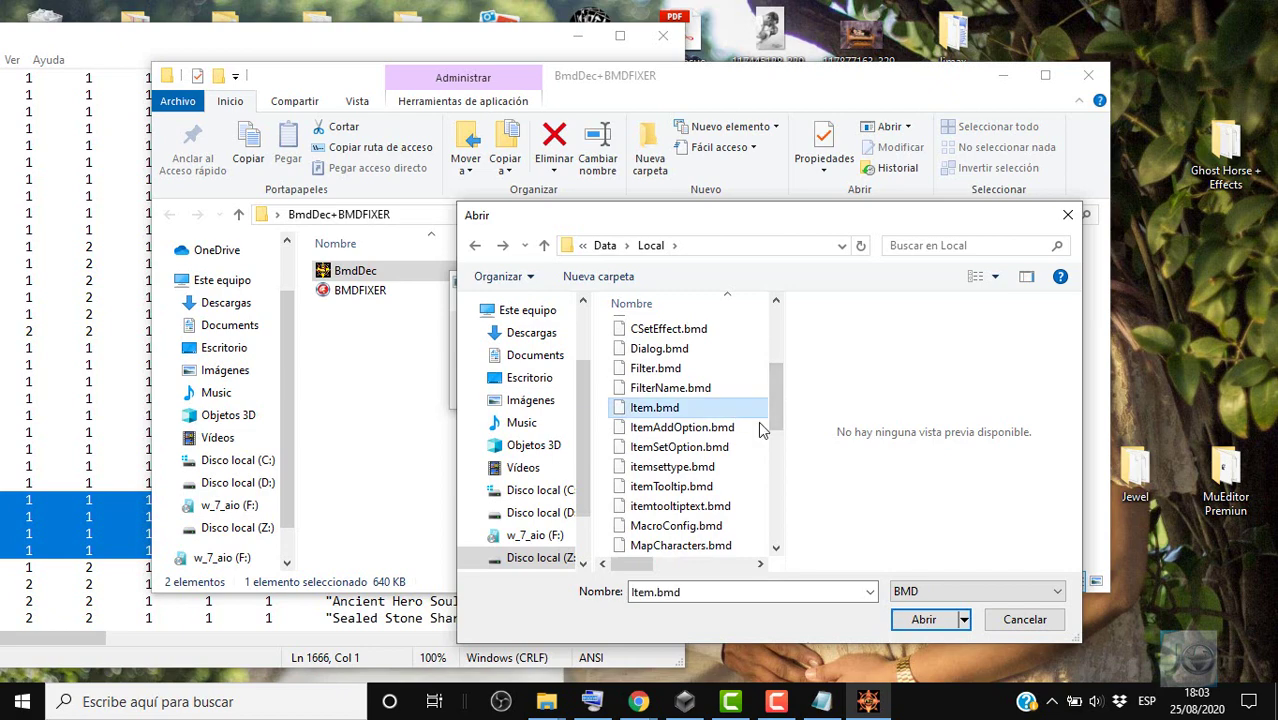
{"action": "left_click", "coordinate": [912, 621]}
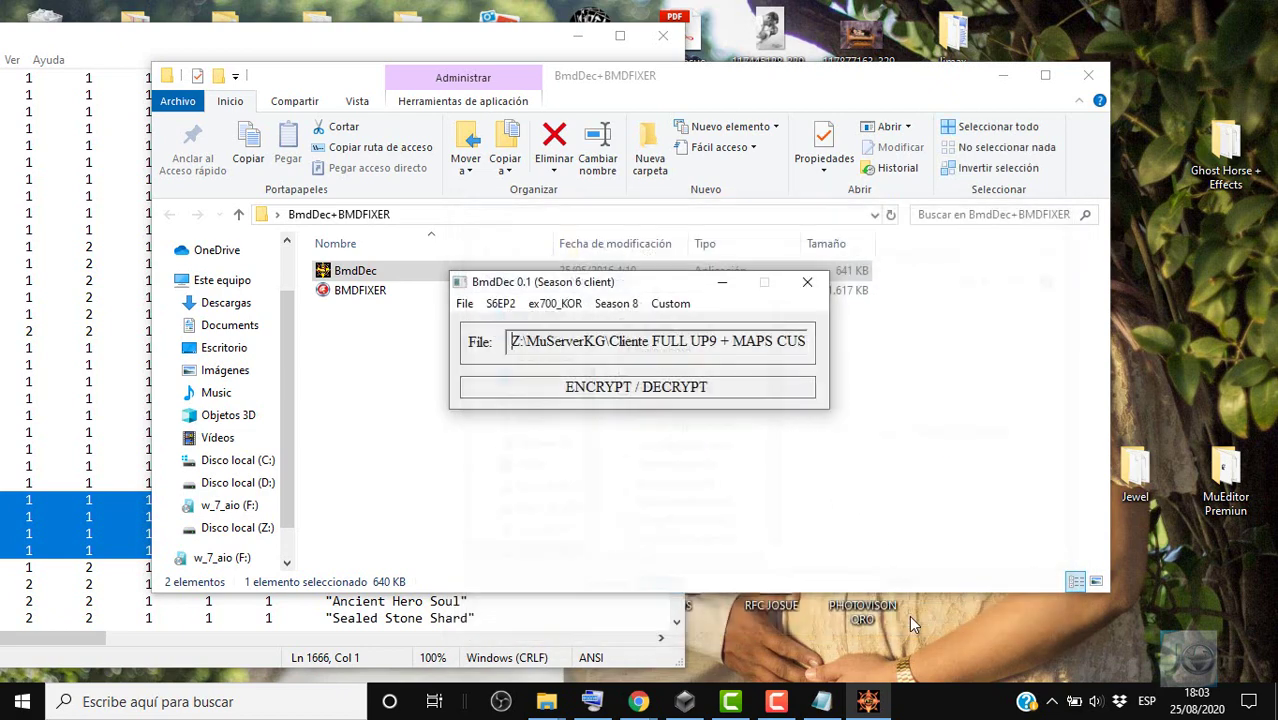
Decrypt the loaded Item.bmd and save it as a TXT file named item in the client's Local folder.
{"action": "left_click", "coordinate": [613, 388]}
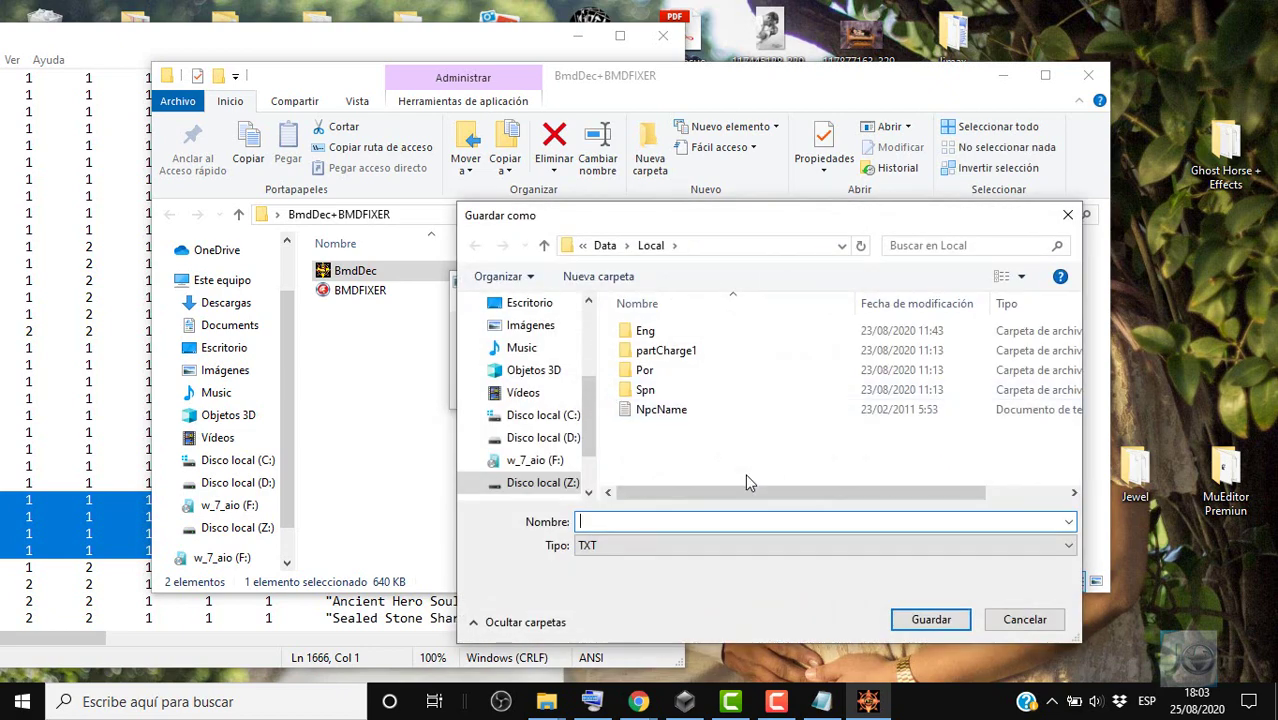
{"action": "left_click", "coordinate": [733, 246]}
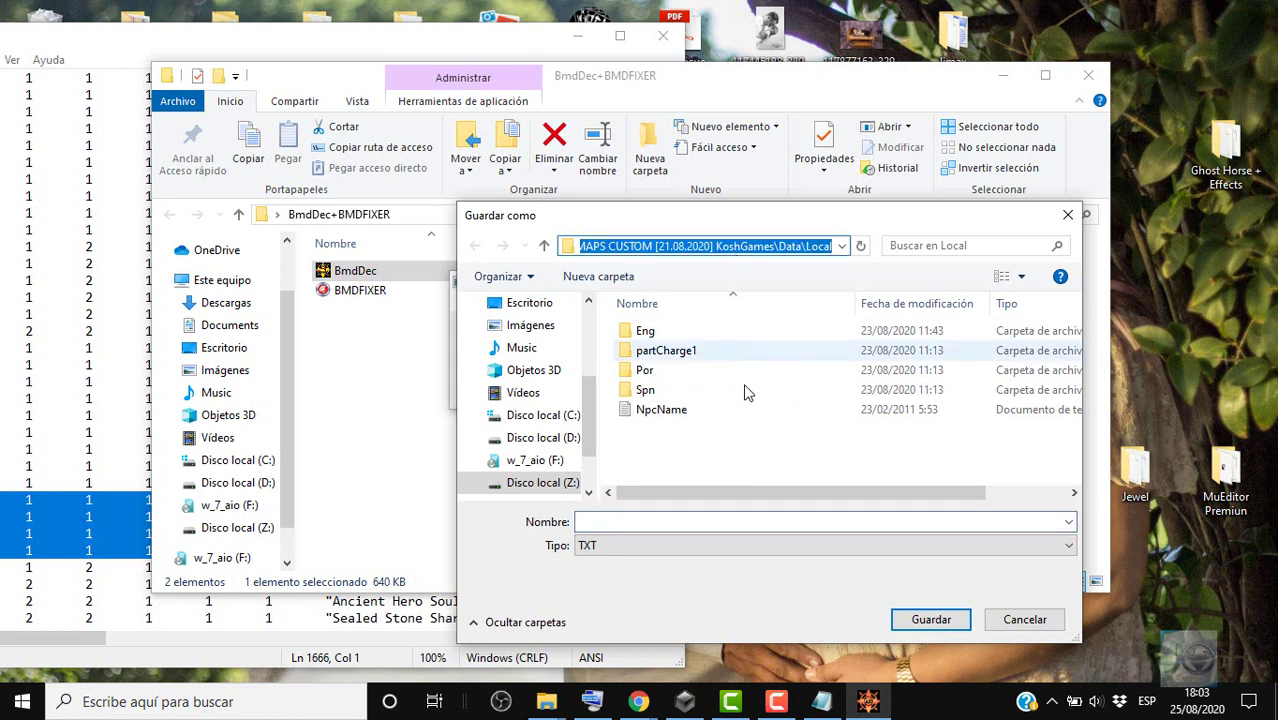
{"action": "left_click", "coordinate": [736, 522]}
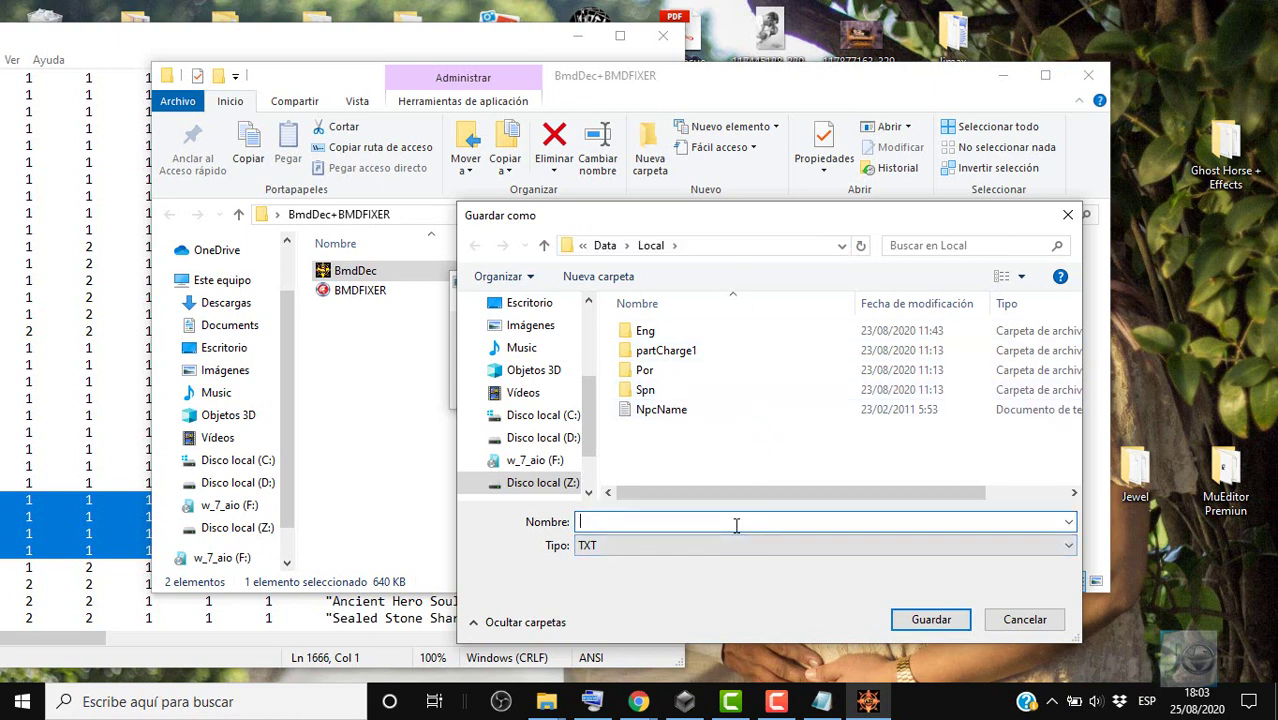
{"action": "type", "text": "te"}
{"action": "key", "text": "BackSpace"}
{"action": "type", "text": "i"}
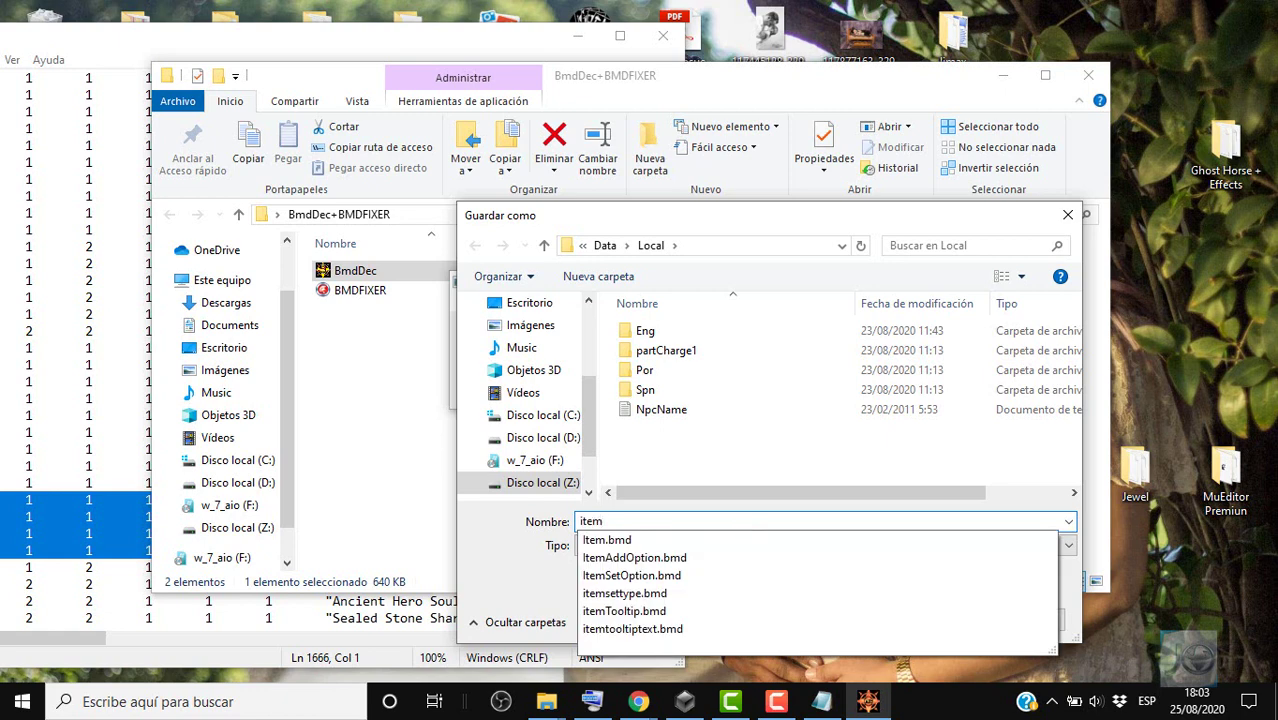
{"action": "left_click", "coordinate": [513, 592]}
{"action": "left_click", "coordinate": [921, 614]}
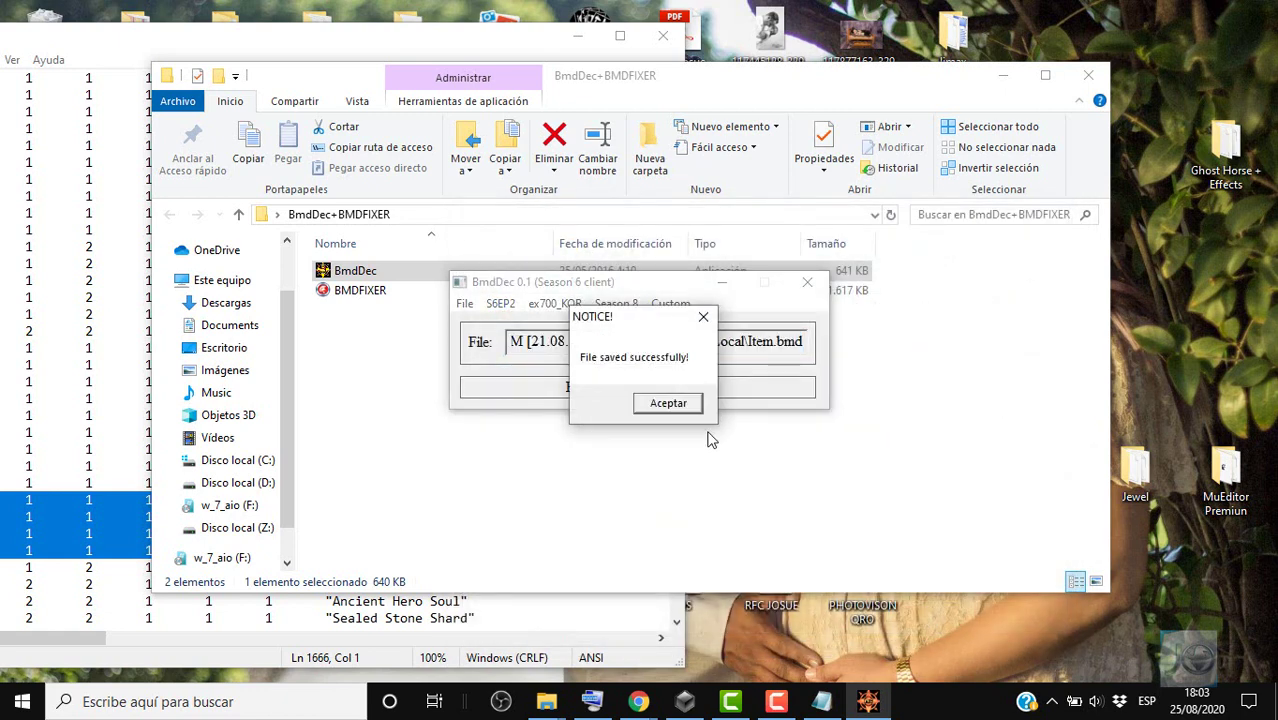
{"action": "left_click", "coordinate": [668, 402]}
Decrypt the client's itemTooltip.bmd with the S6EP2 ItemToolTip.bmd conversion and save it as a TXT file named tool.
{"action": "left_click", "coordinate": [497, 304]}
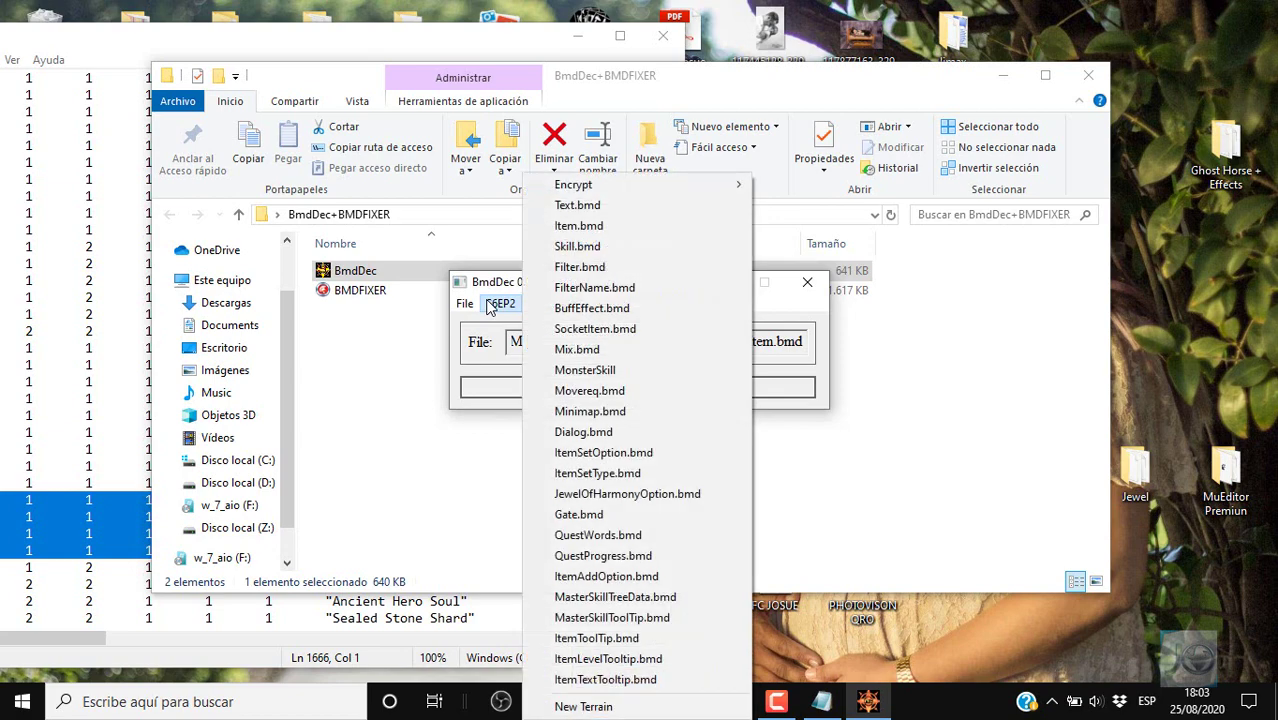
{"action": "left_click", "coordinate": [641, 638]}
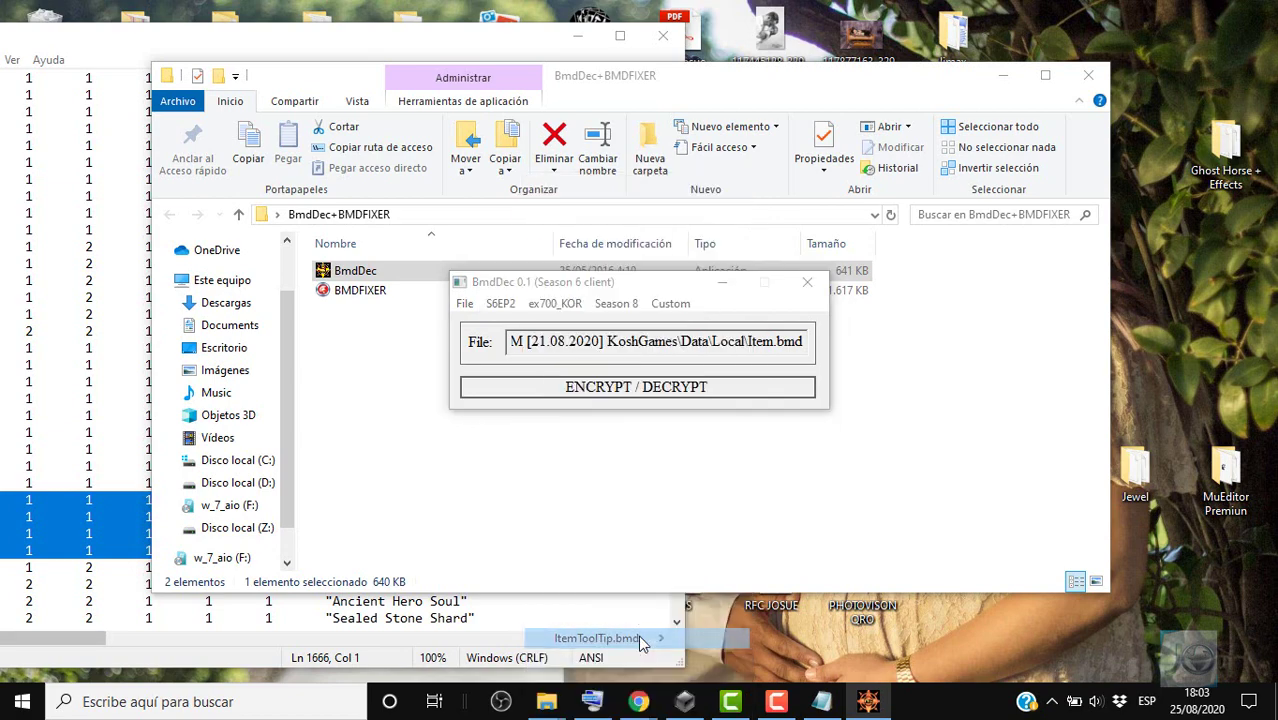
{"action": "left_click_drag", "start_coordinate": [771, 378], "coordinate": [785, 467]}
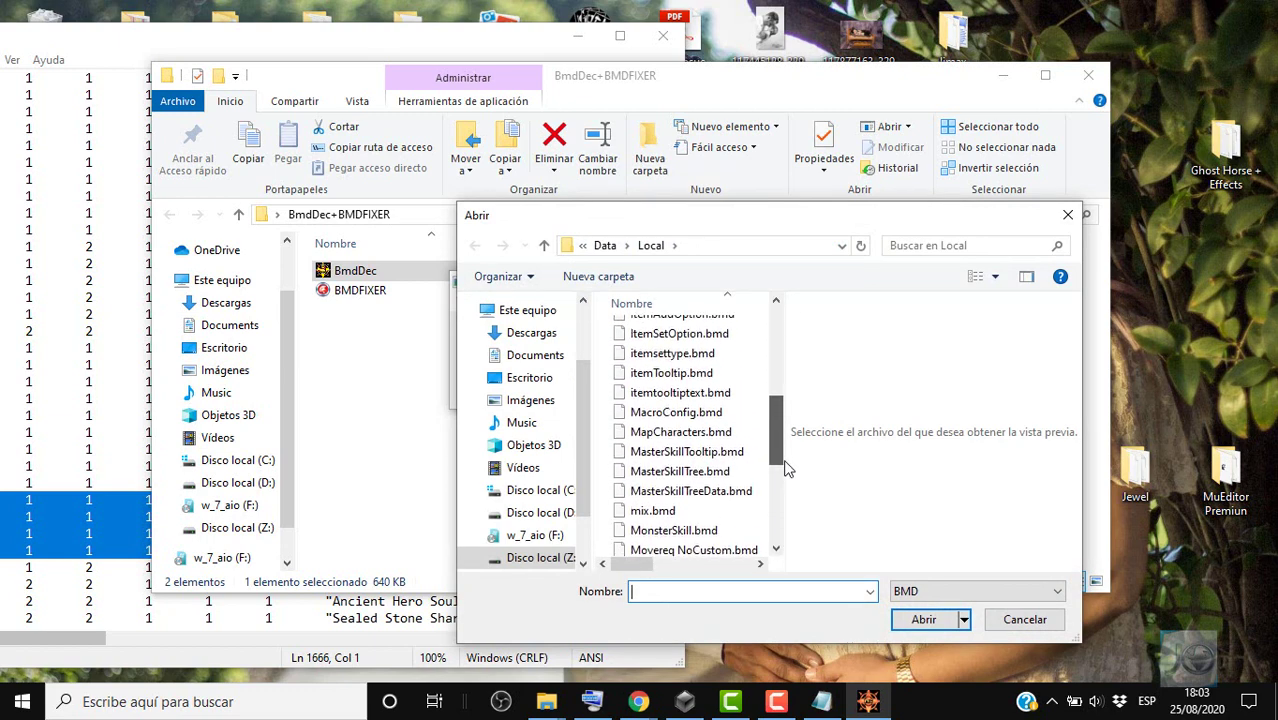
{"action": "left_click", "coordinate": [730, 373]}
{"action": "left_click", "coordinate": [924, 620]}
{"action": "left_click", "coordinate": [710, 389]}
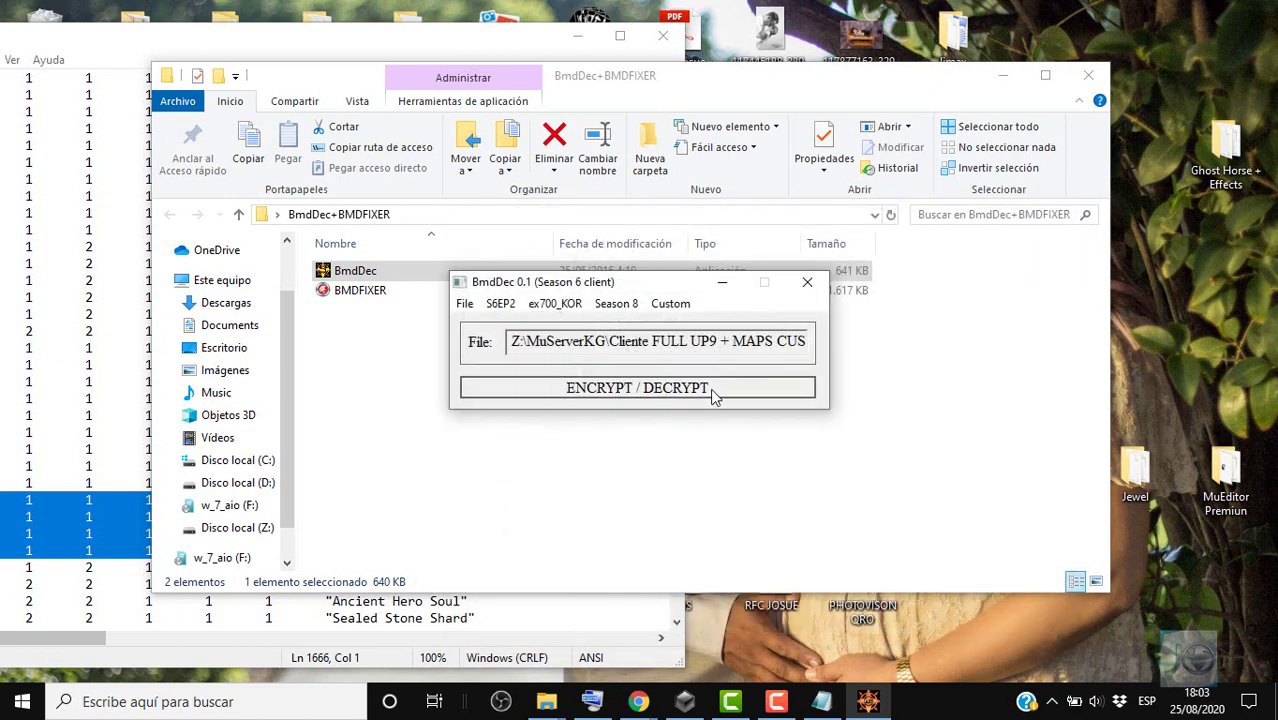
{"action": "type", "text": "to"}
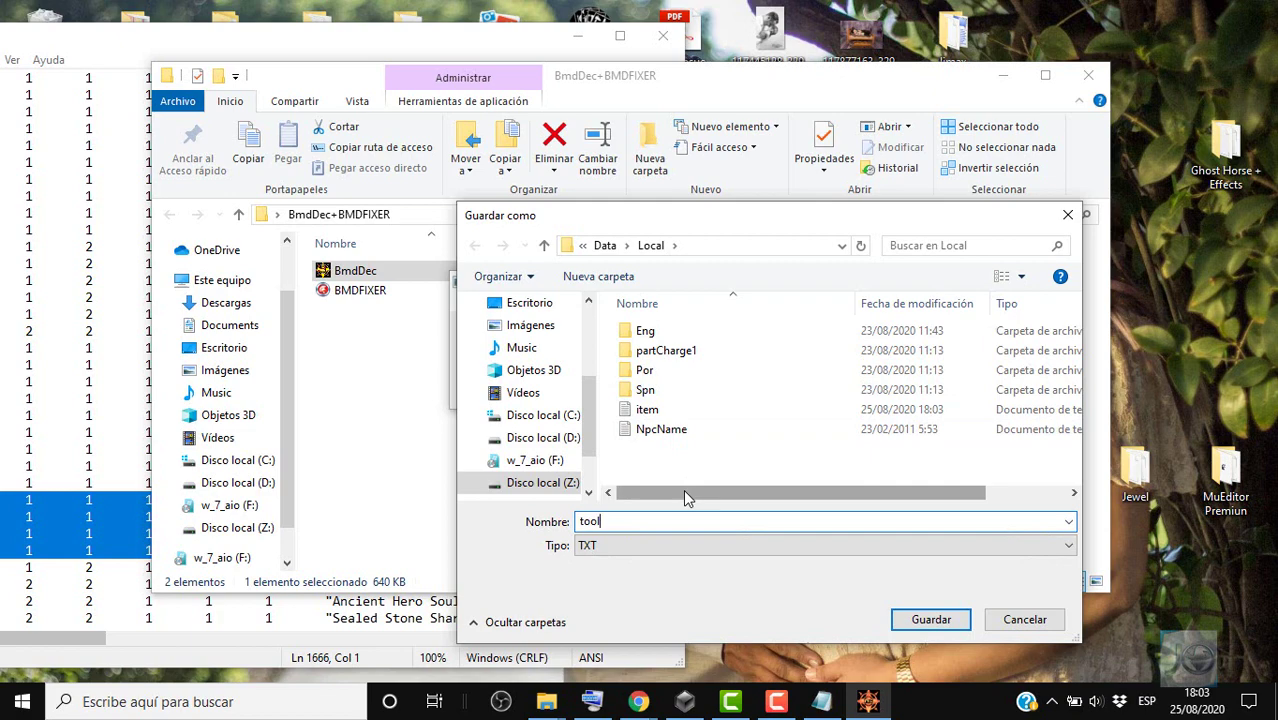
{"action": "type", "text": "ol"}
{"action": "left_click", "coordinate": [917, 621]}
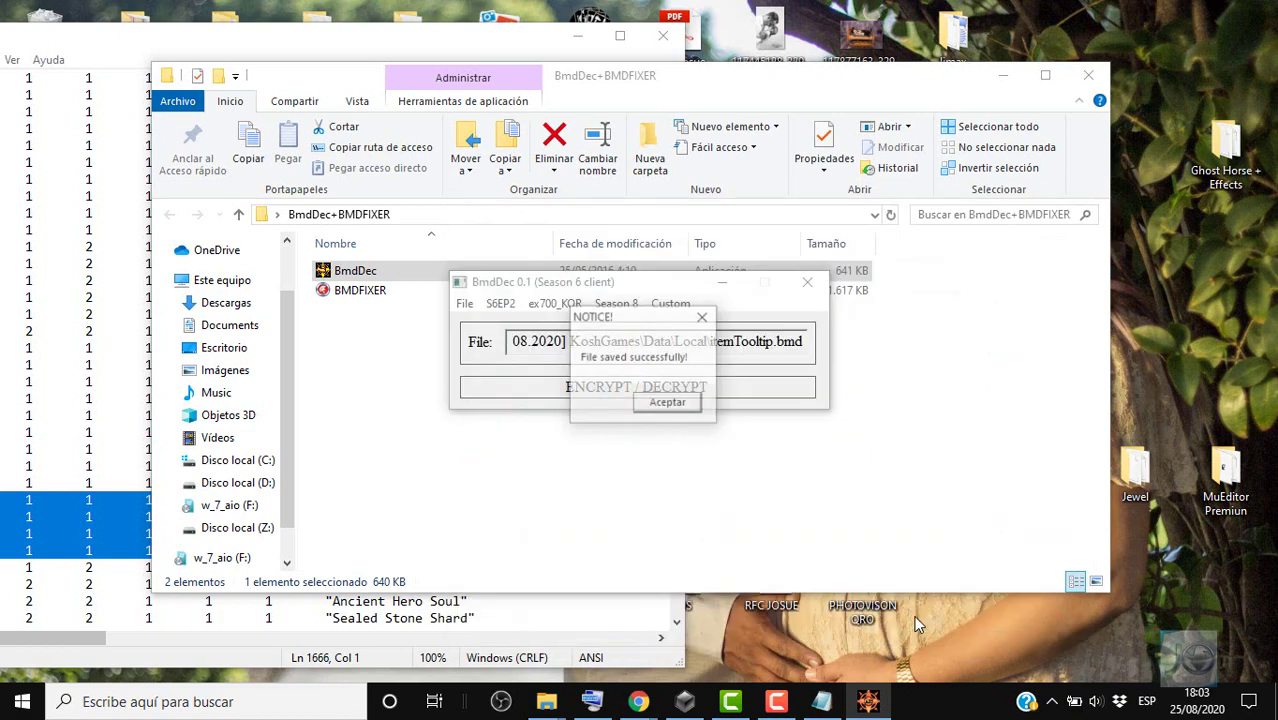
{"action": "left_click", "coordinate": [668, 402]}
Decrypt the client's itemtooltiptext.bmd with the S6EP2 ItemTextTooltip.bmd conversion and save it as a TXT file named tooltext.
{"action": "left_click", "coordinate": [501, 304]}
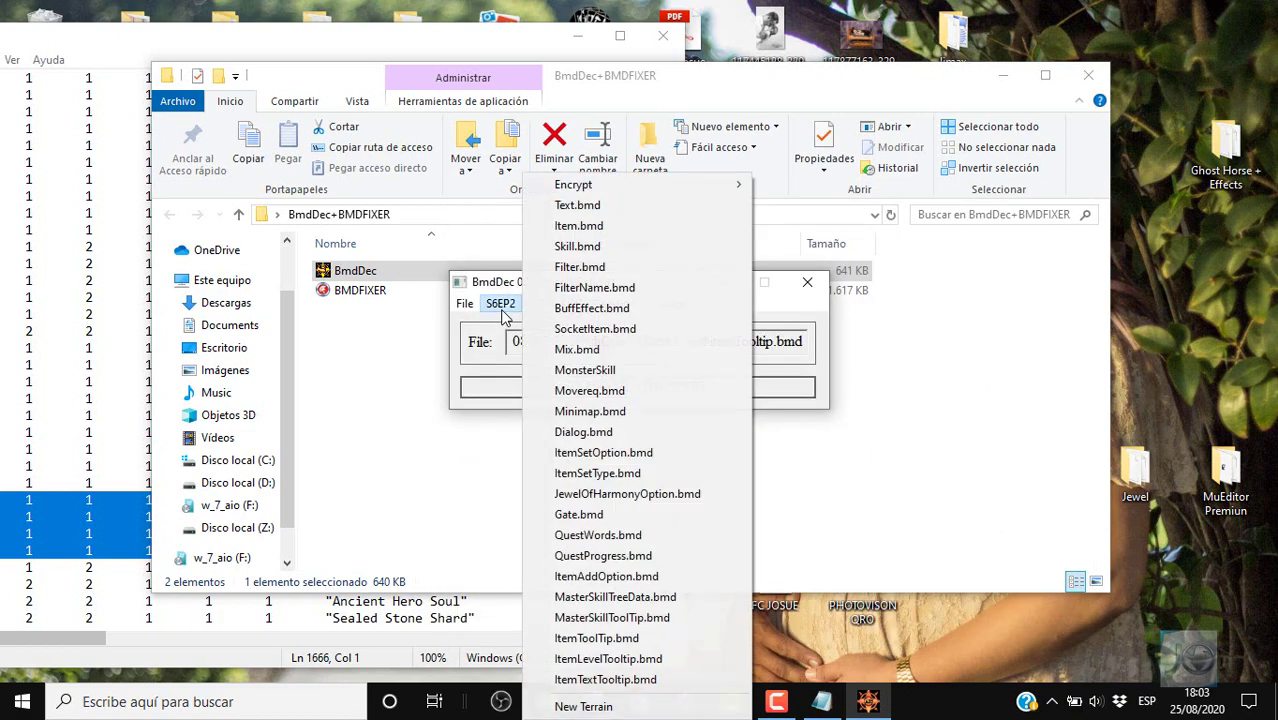
{"action": "left_click", "coordinate": [693, 679]}
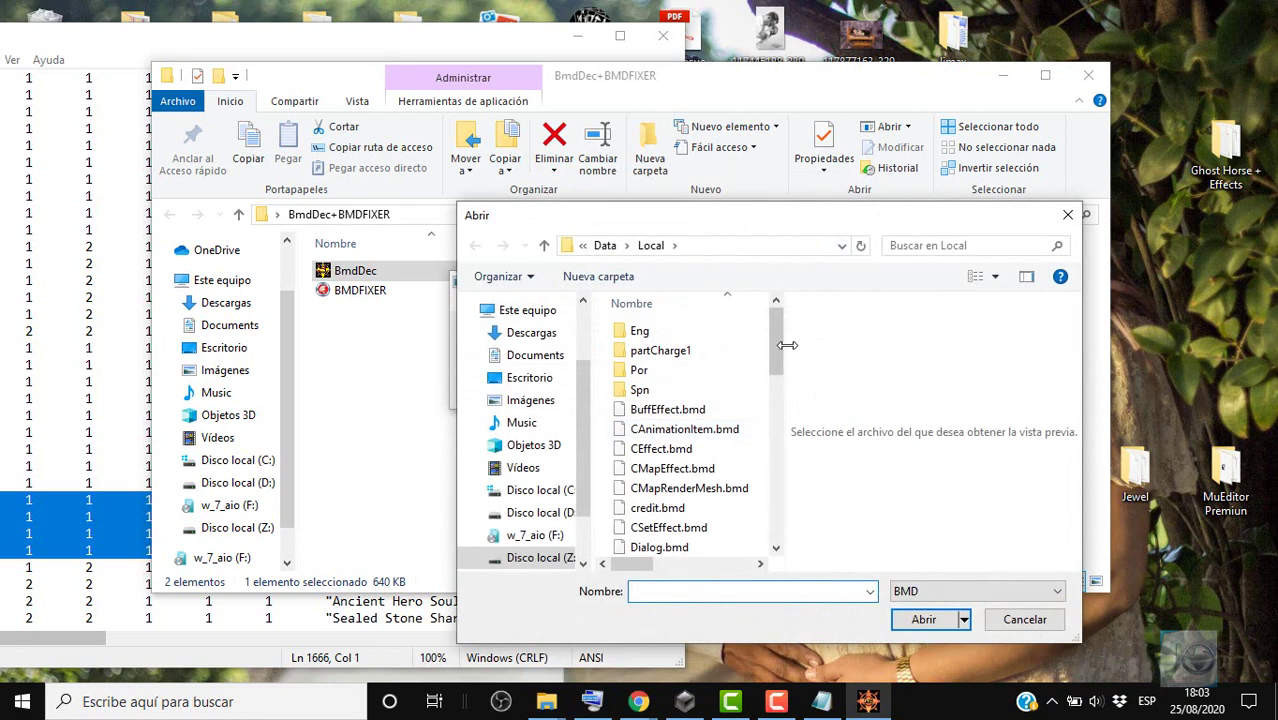
{"action": "left_click_drag", "start_coordinate": [783, 350], "coordinate": [776, 428]}
{"action": "left_click", "coordinate": [729, 435]}
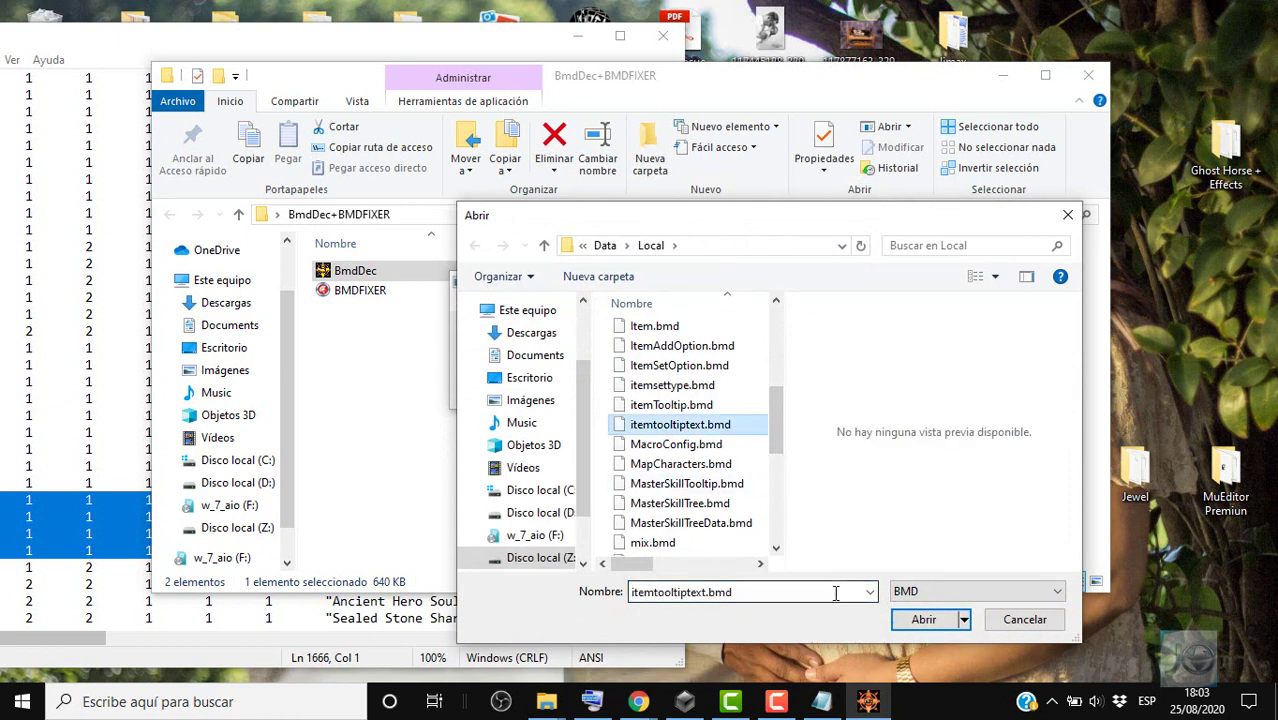
{"action": "left_click", "coordinate": [924, 620]}
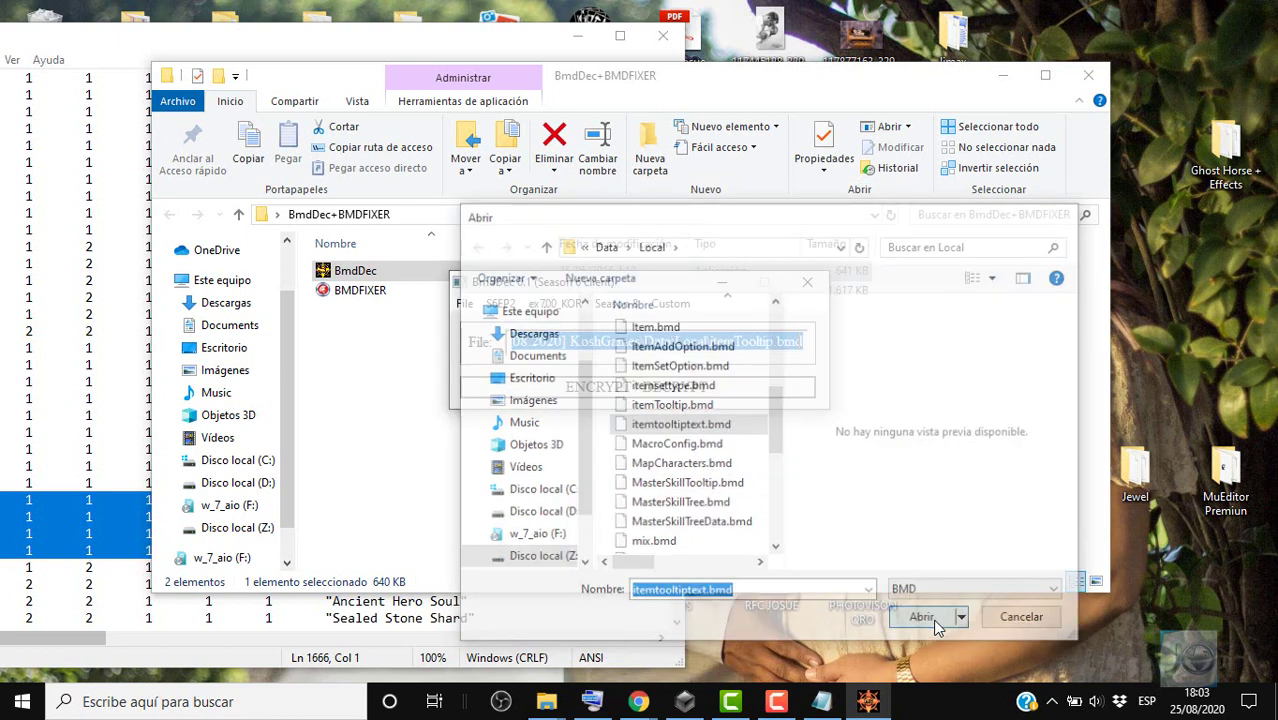
{"action": "left_click", "coordinate": [712, 388]}
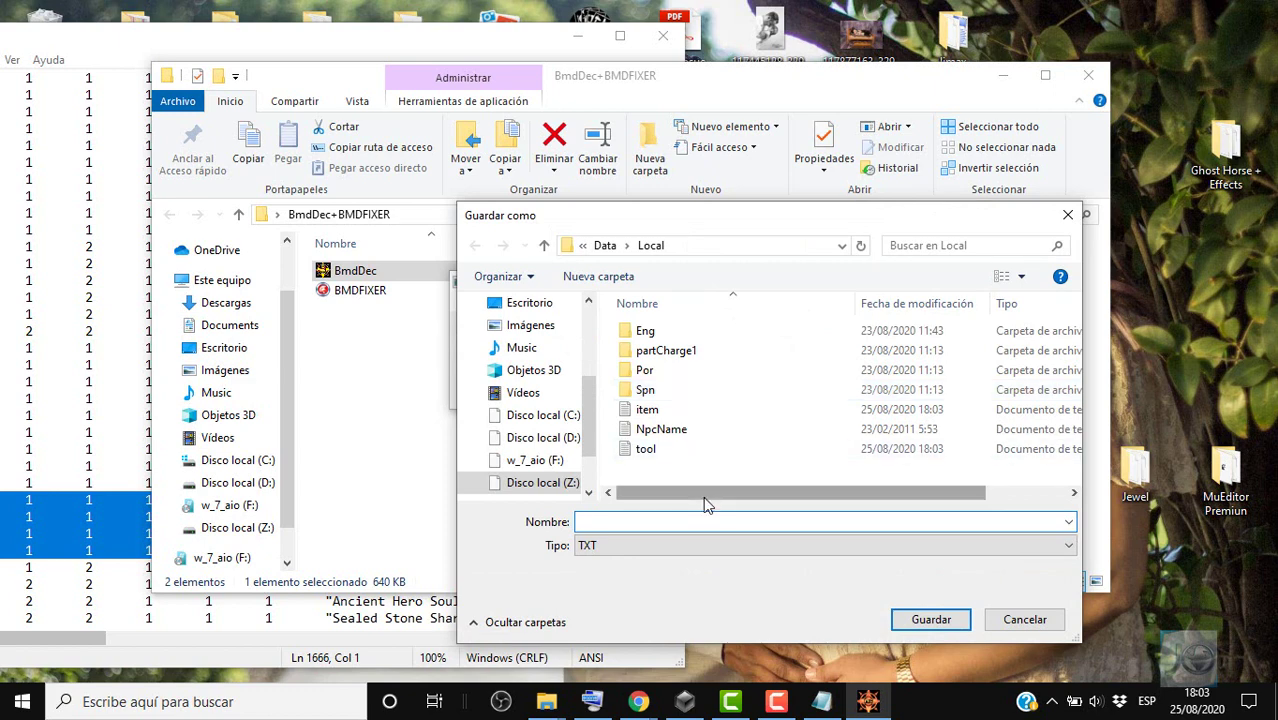
{"action": "type", "text": "tool"}
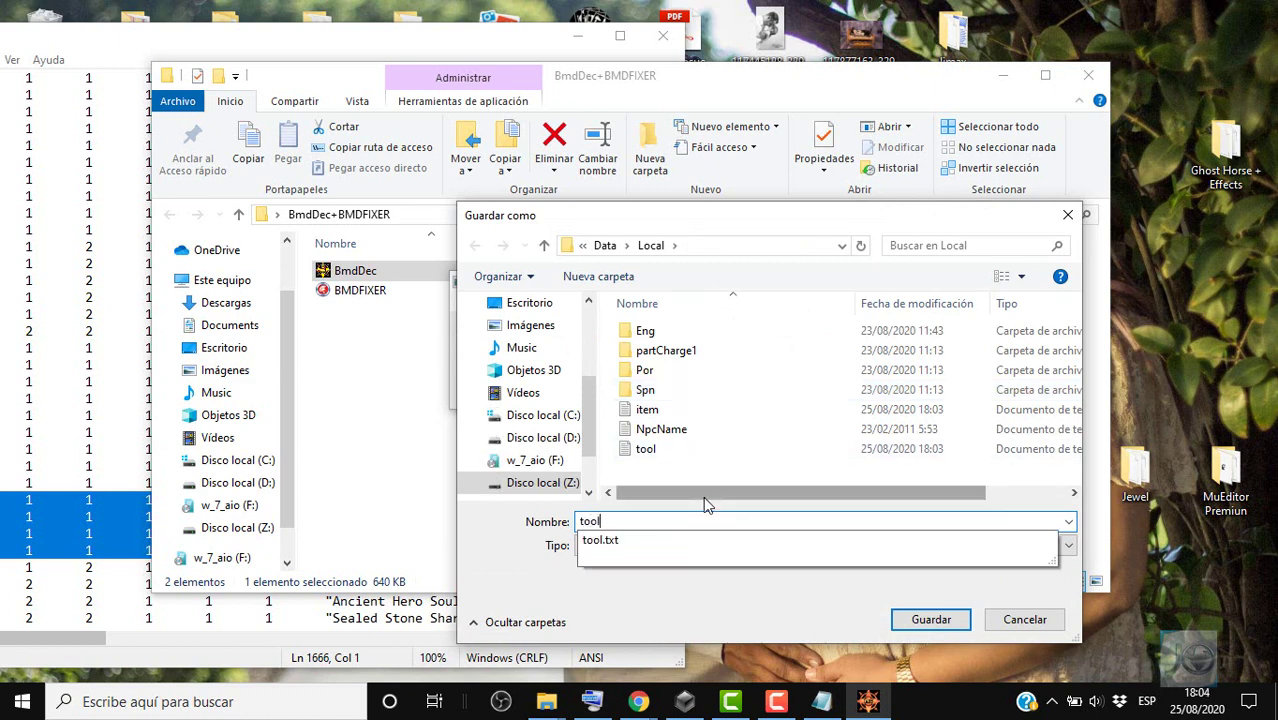
{"action": "type", "text": "text"}
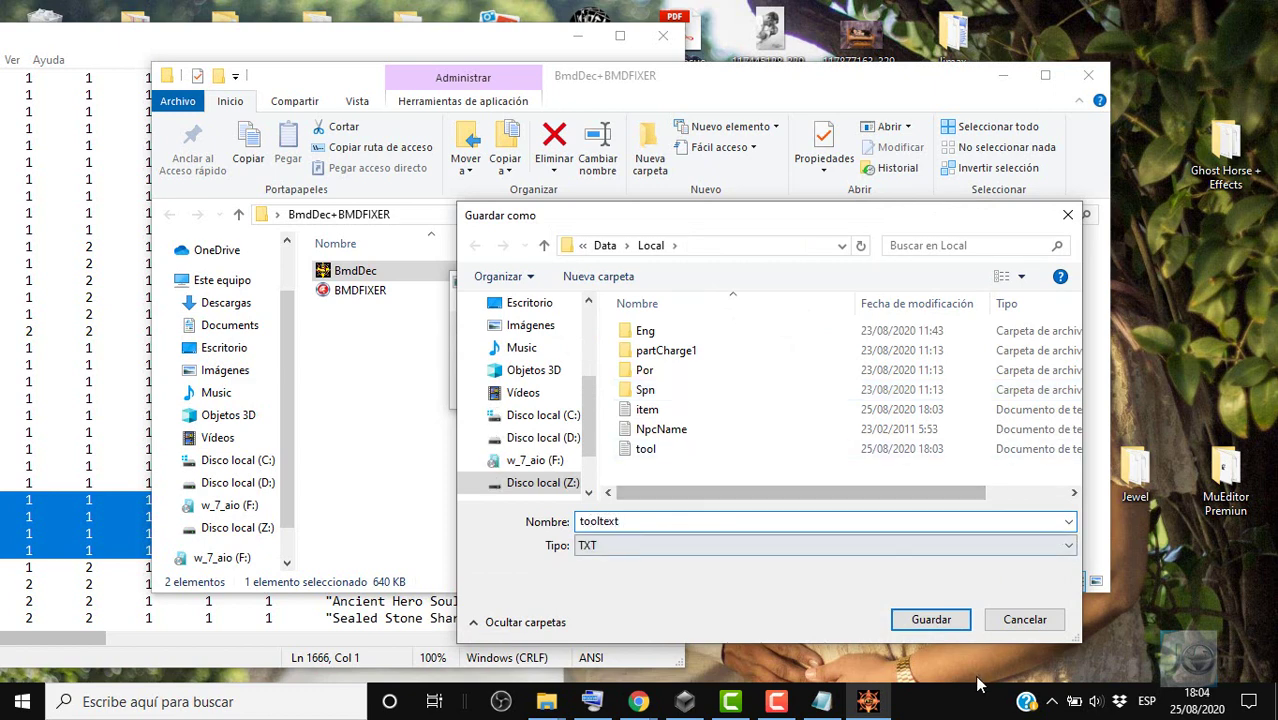
{"action": "left_click", "coordinate": [930, 619]}
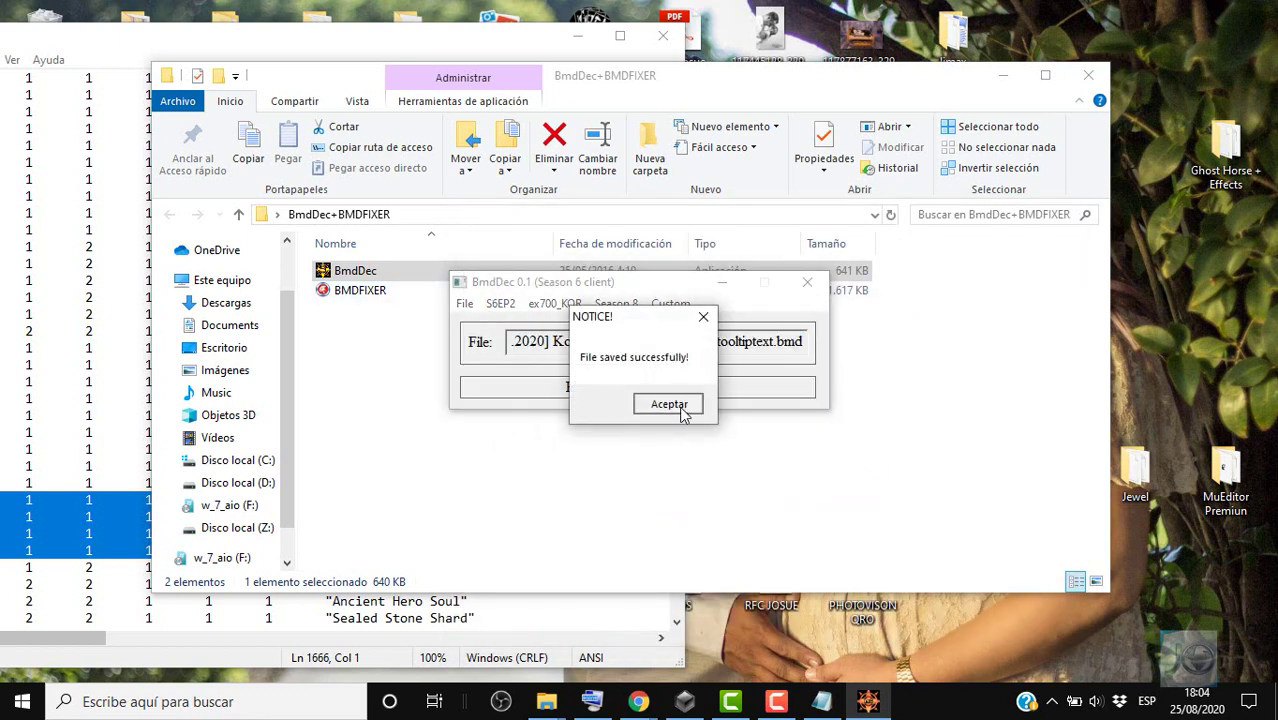
{"action": "left_click", "coordinate": [670, 404]}
Browse to the MuServerKG client's Data\Local folder on drive Z: and open the decrypted item text file.
{"action": "left_click", "coordinate": [237, 527]}
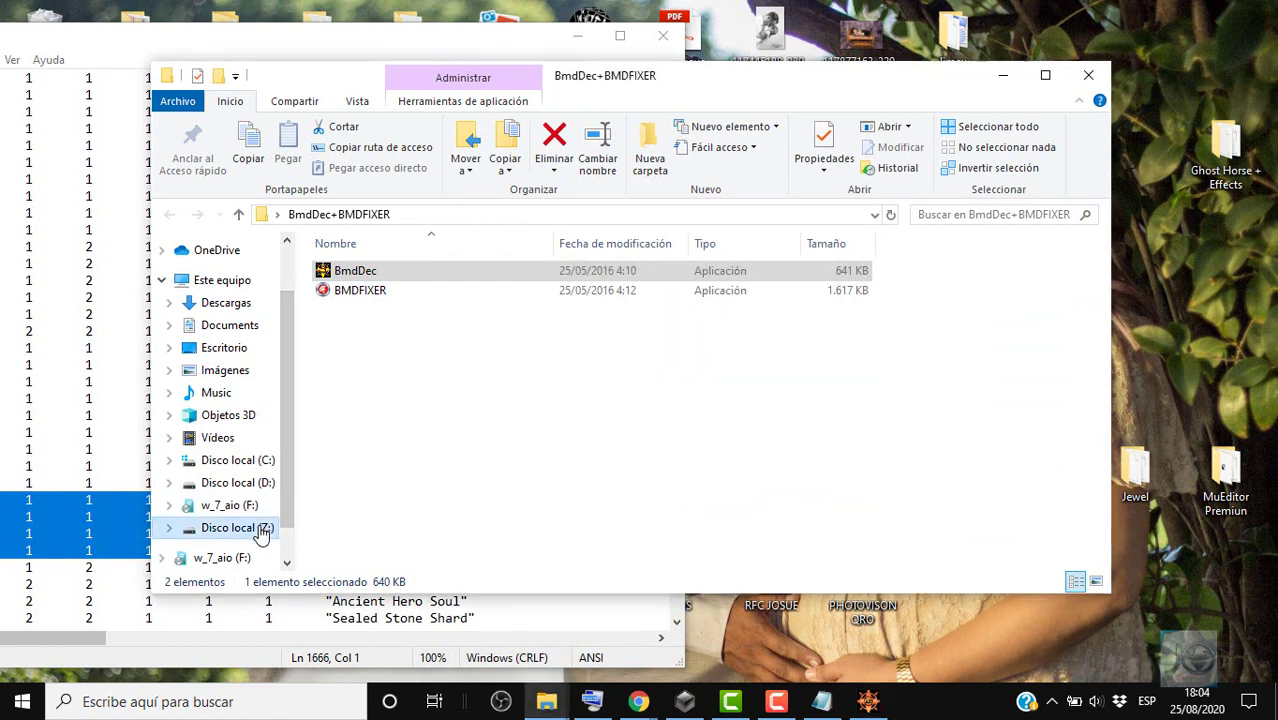
{"action": "double_click", "coordinate": [562, 274]}
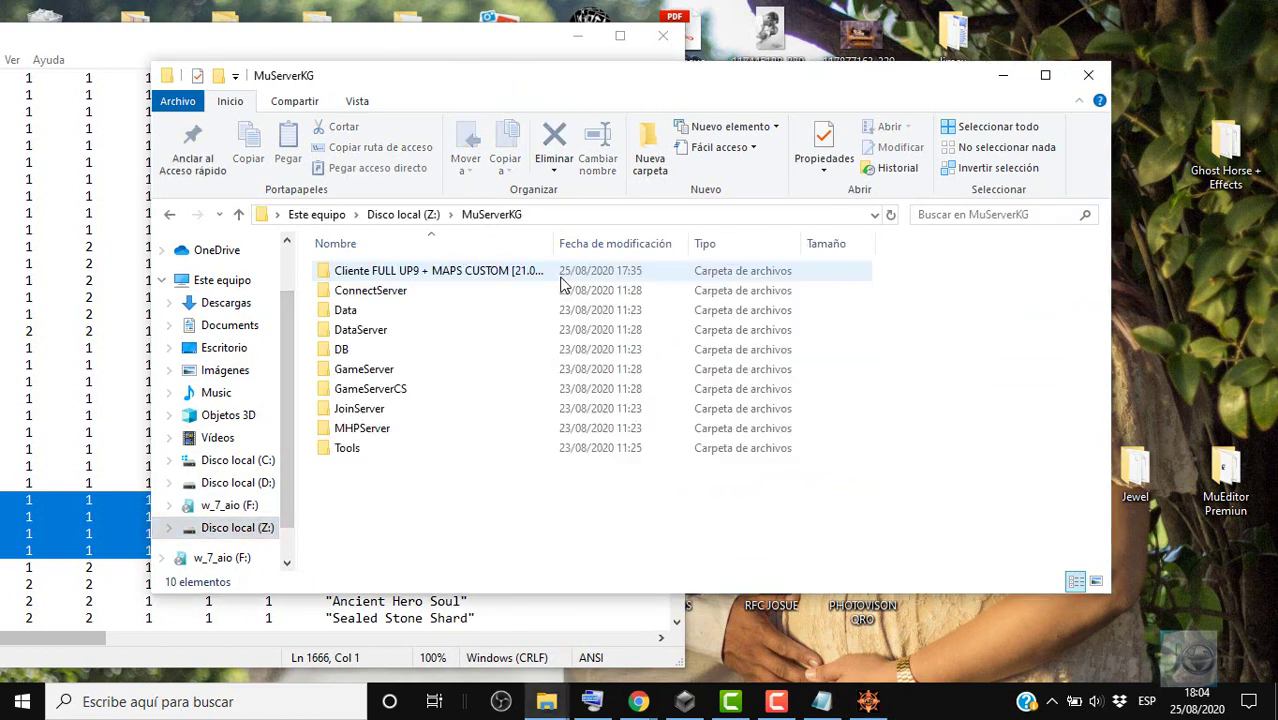
{"action": "double_click", "coordinate": [562, 274]}
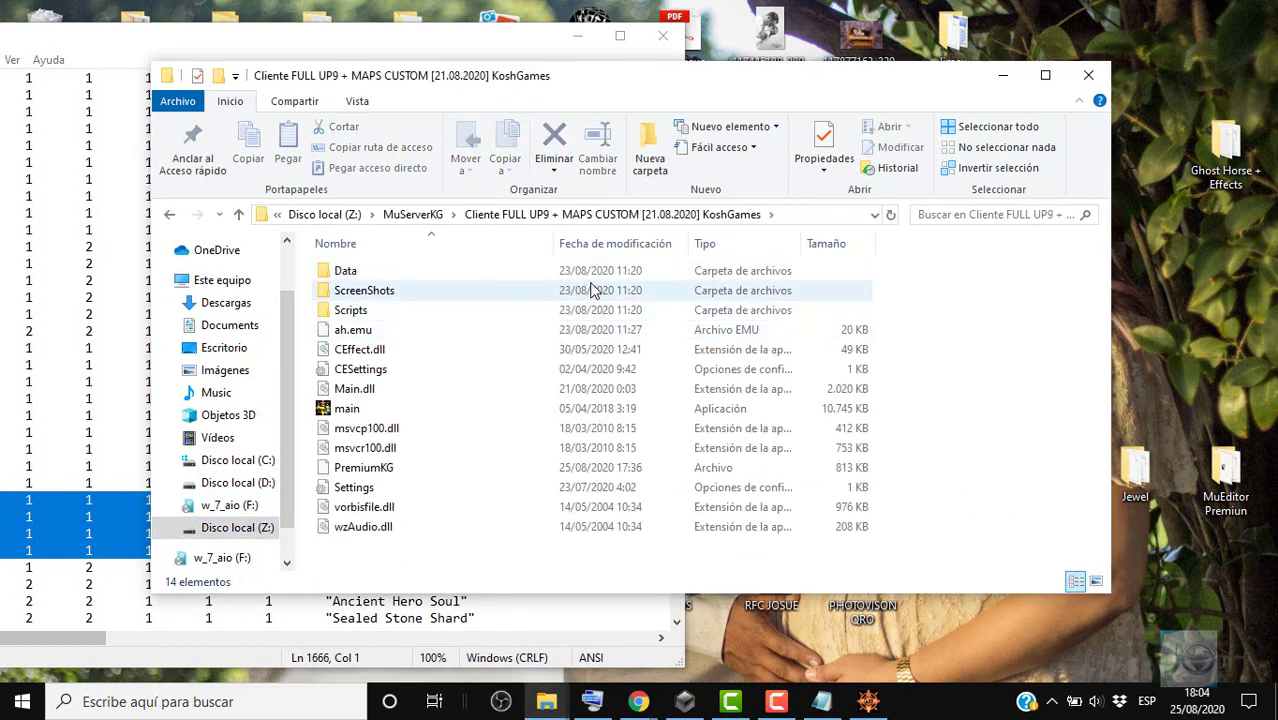
{"action": "double_click", "coordinate": [582, 270]}
{"action": "double_click", "coordinate": [585, 390]}
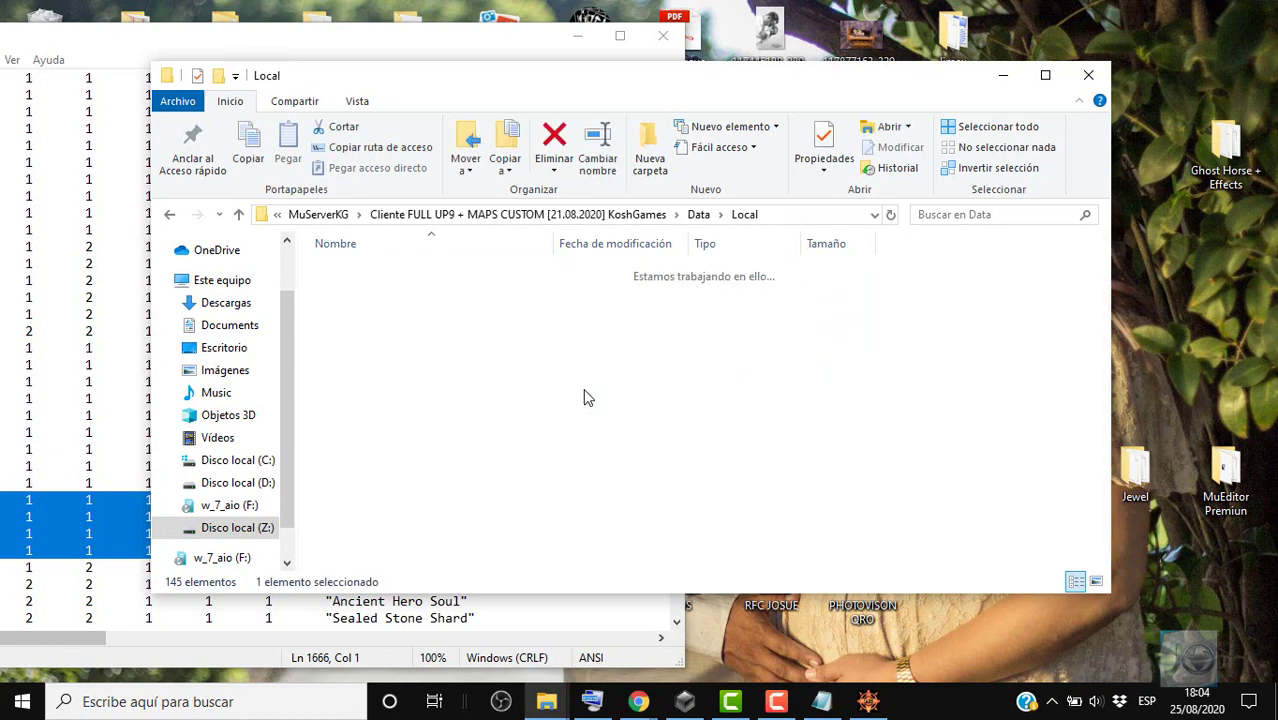
{"action": "left_click_drag", "start_coordinate": [1100, 292], "coordinate": [1100, 520]}
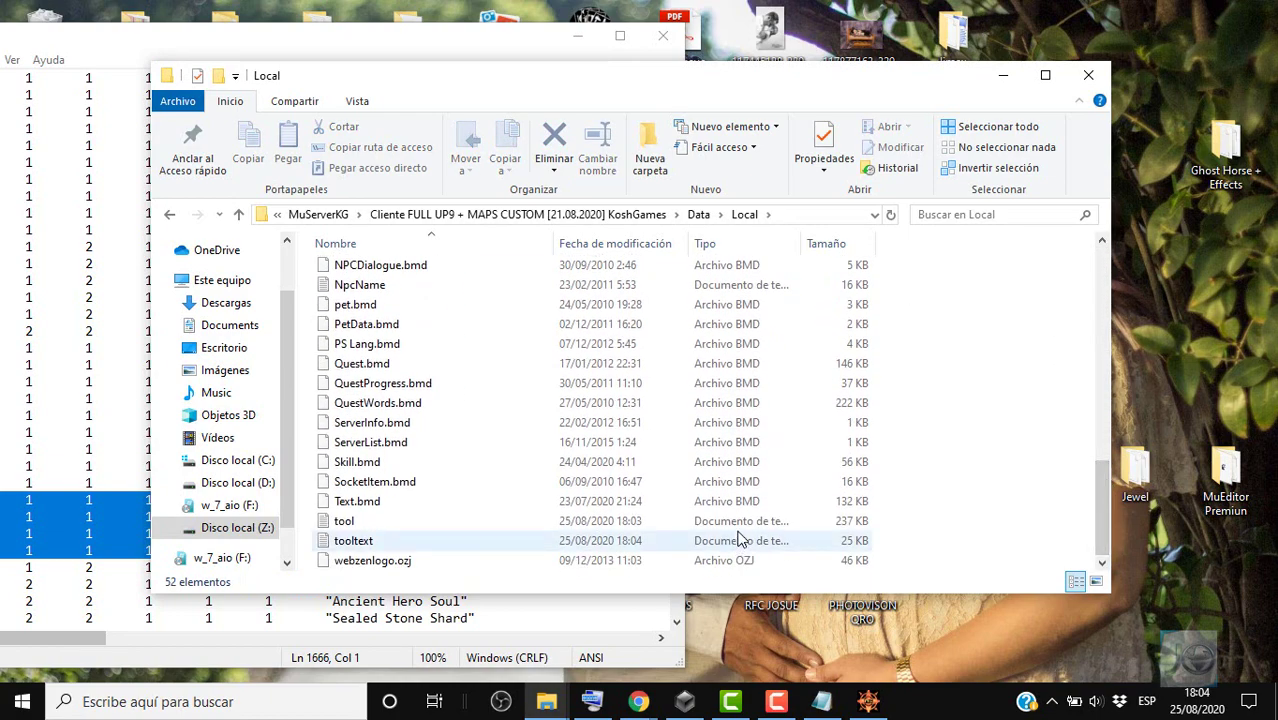
{"action": "left_click_drag", "start_coordinate": [1104, 520], "coordinate": [1100, 376]}
{"action": "left_click", "coordinate": [857, 352]}
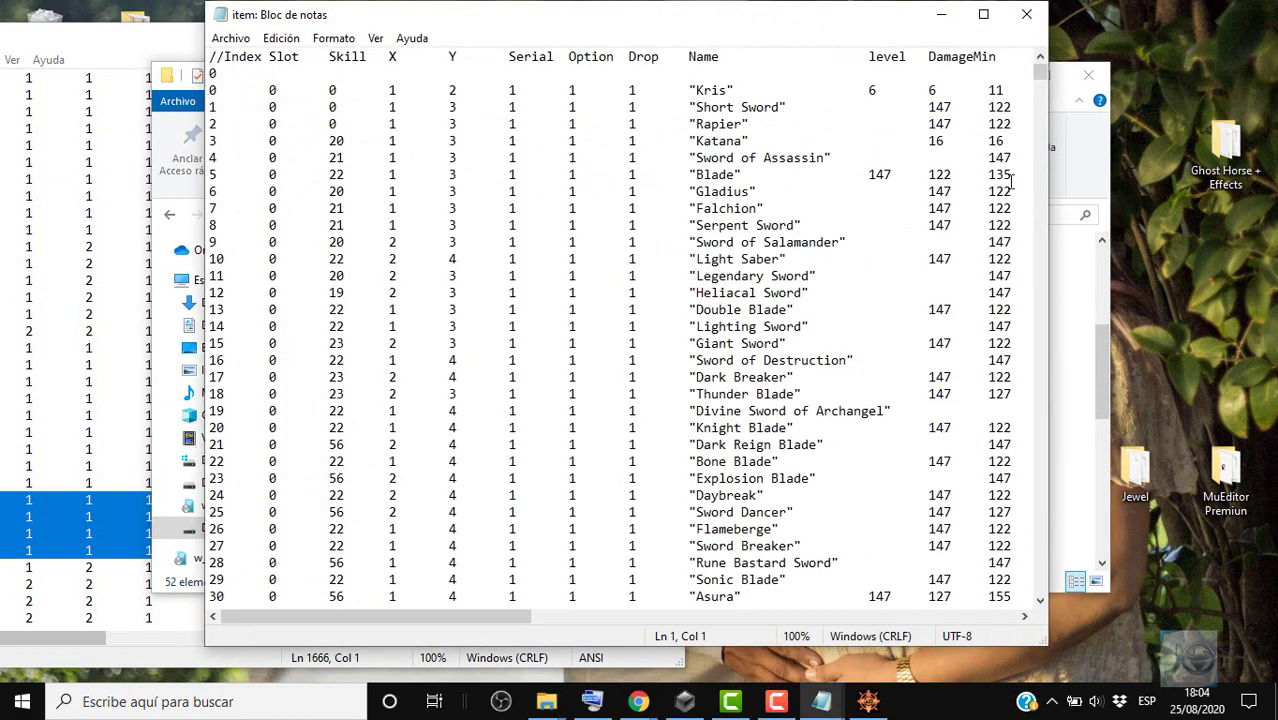
Copy the jewel rows 277 to 280 from the other item list into the client's item text, directly below row 276 "Jewel of Full".
{"action": "left_click_drag", "start_coordinate": [1042, 75], "coordinate": [1037, 572]}
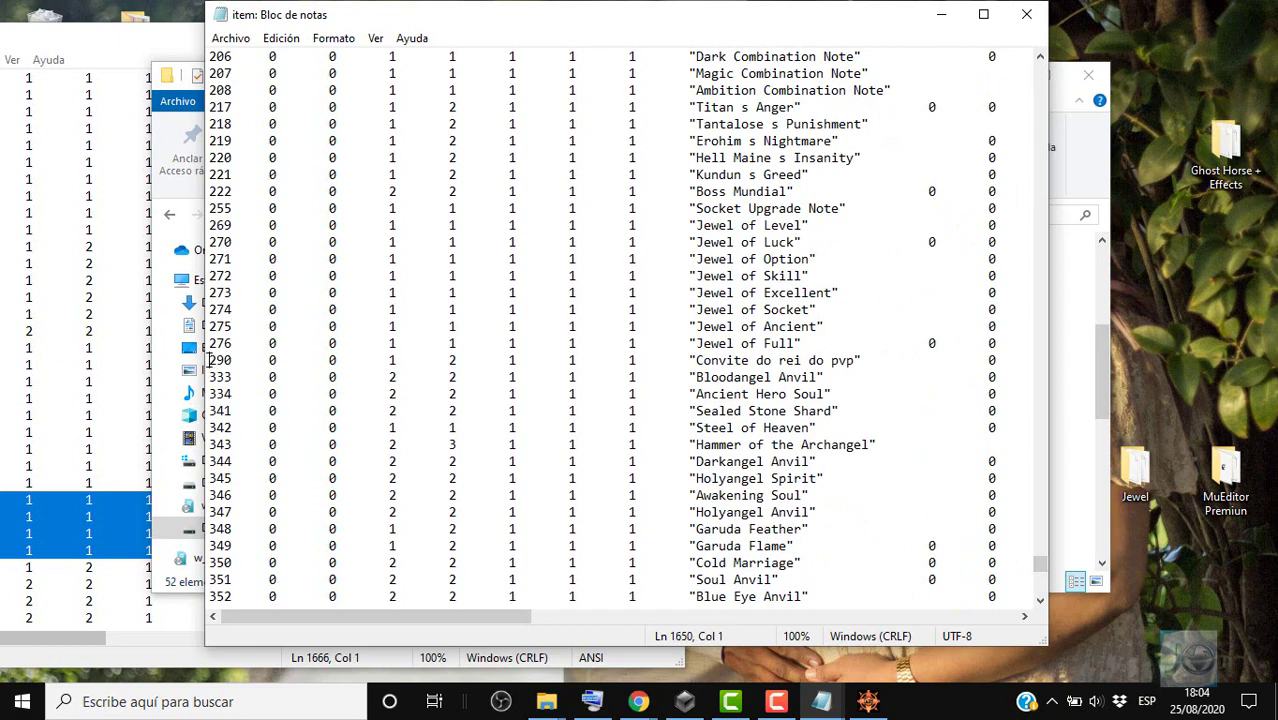
{"action": "key", "text": "Return"}
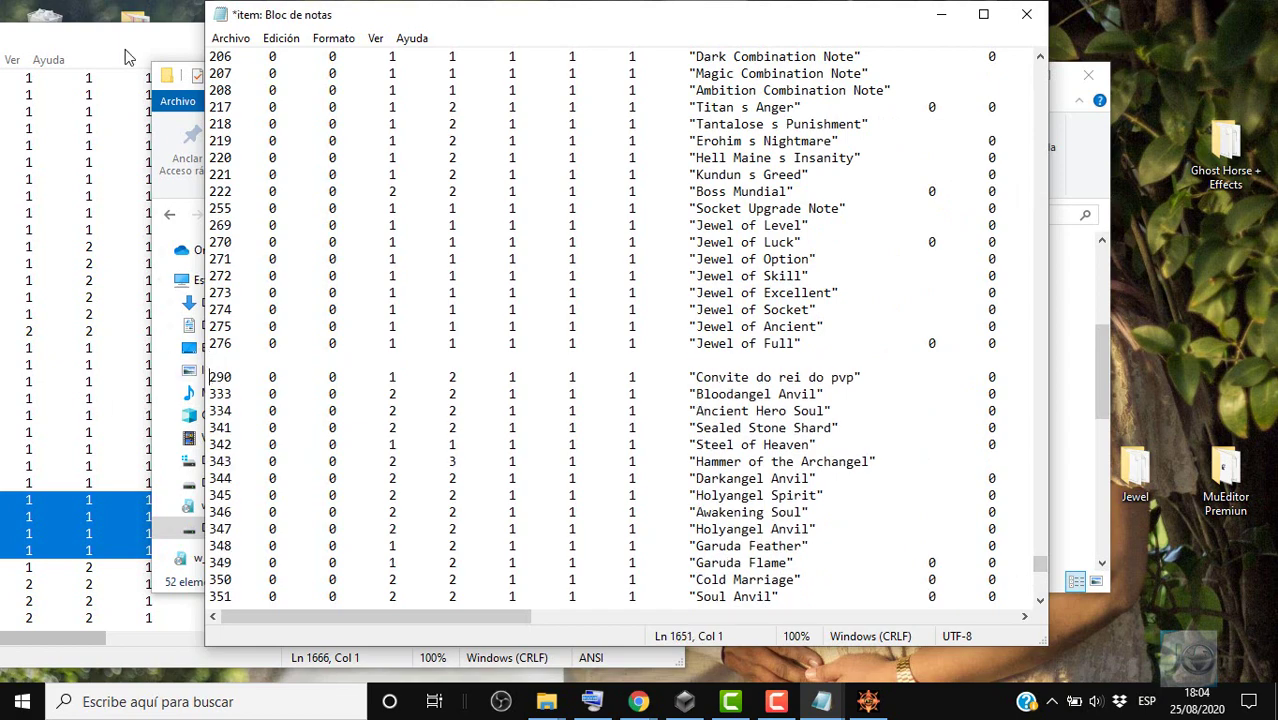
{"action": "left_click_drag", "start_coordinate": [128, 57], "coordinate": [432, 78]}
{"action": "right_click", "coordinate": [496, 541]}
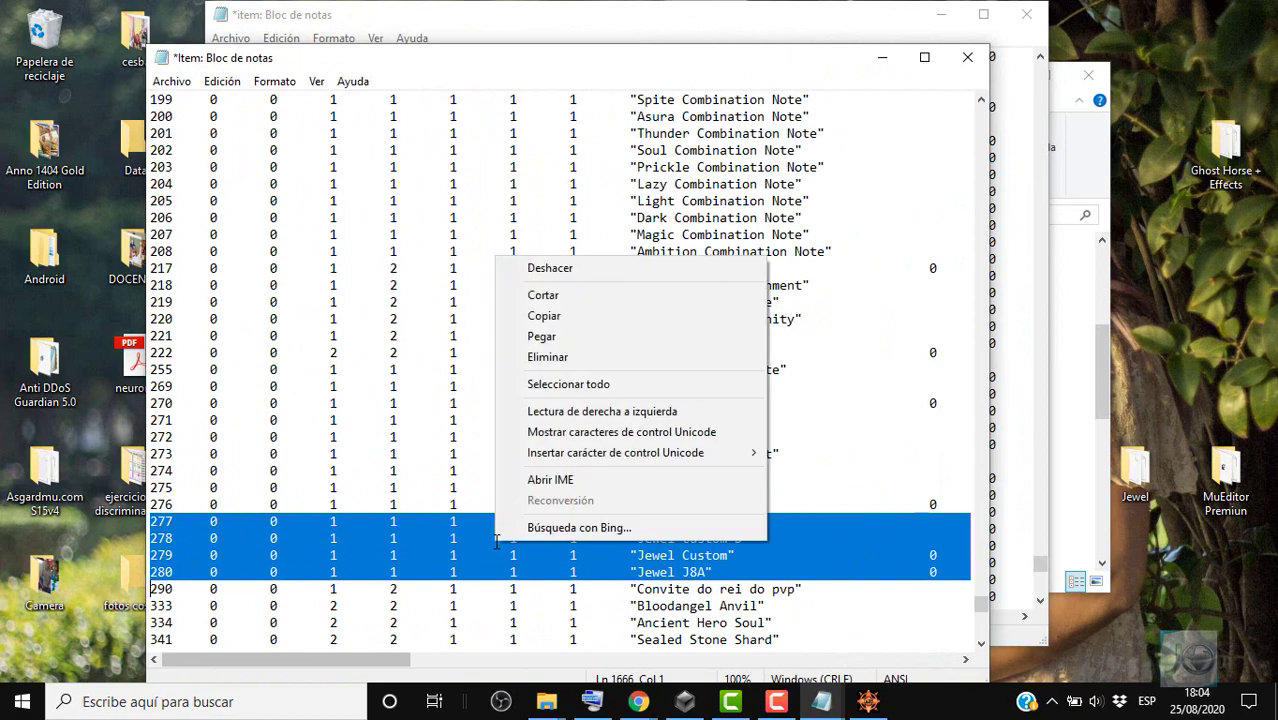
{"action": "left_click", "coordinate": [638, 320]}
{"action": "left_click", "coordinate": [884, 63]}
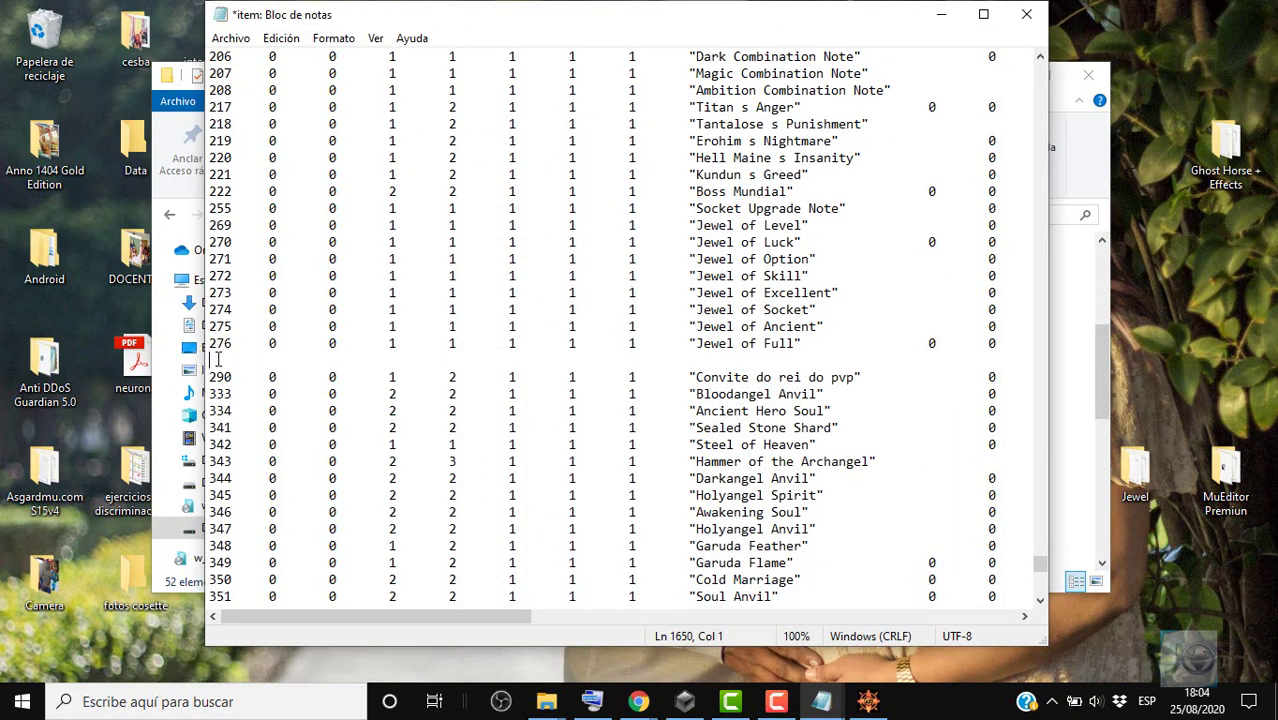
{"action": "key", "text": "ctrl+v"}
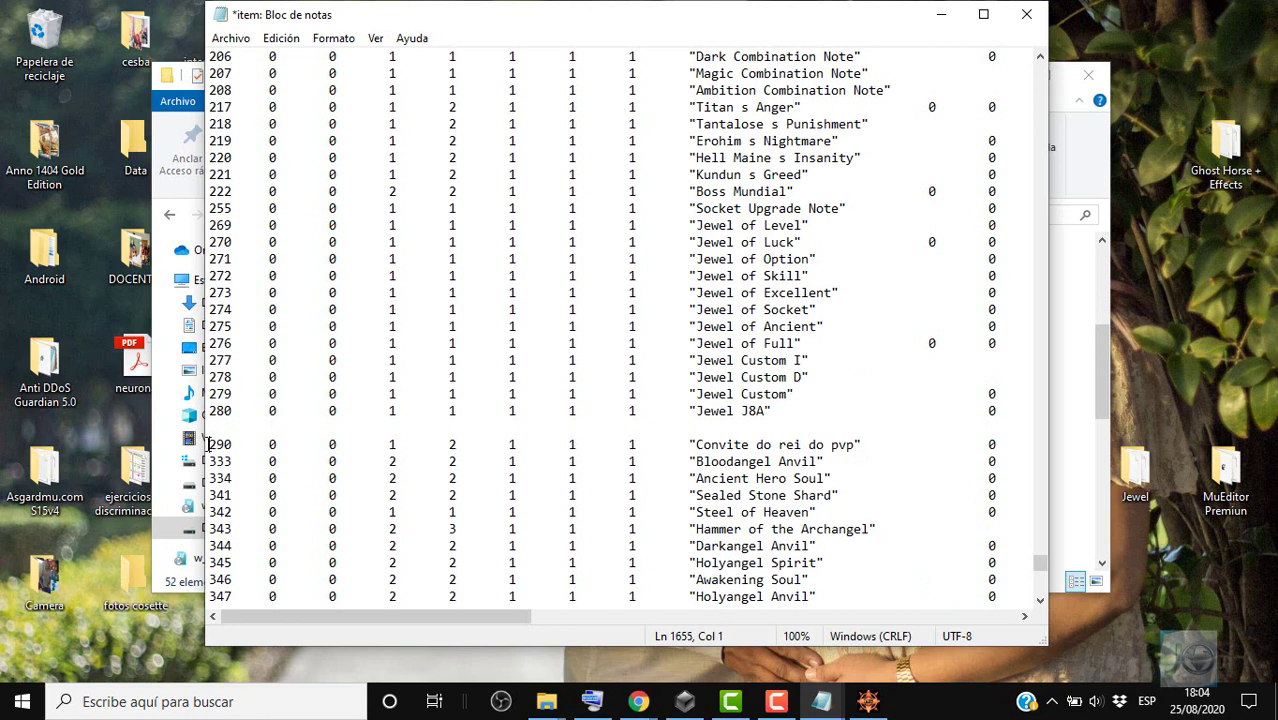
{"action": "key", "text": "BackSpace"}
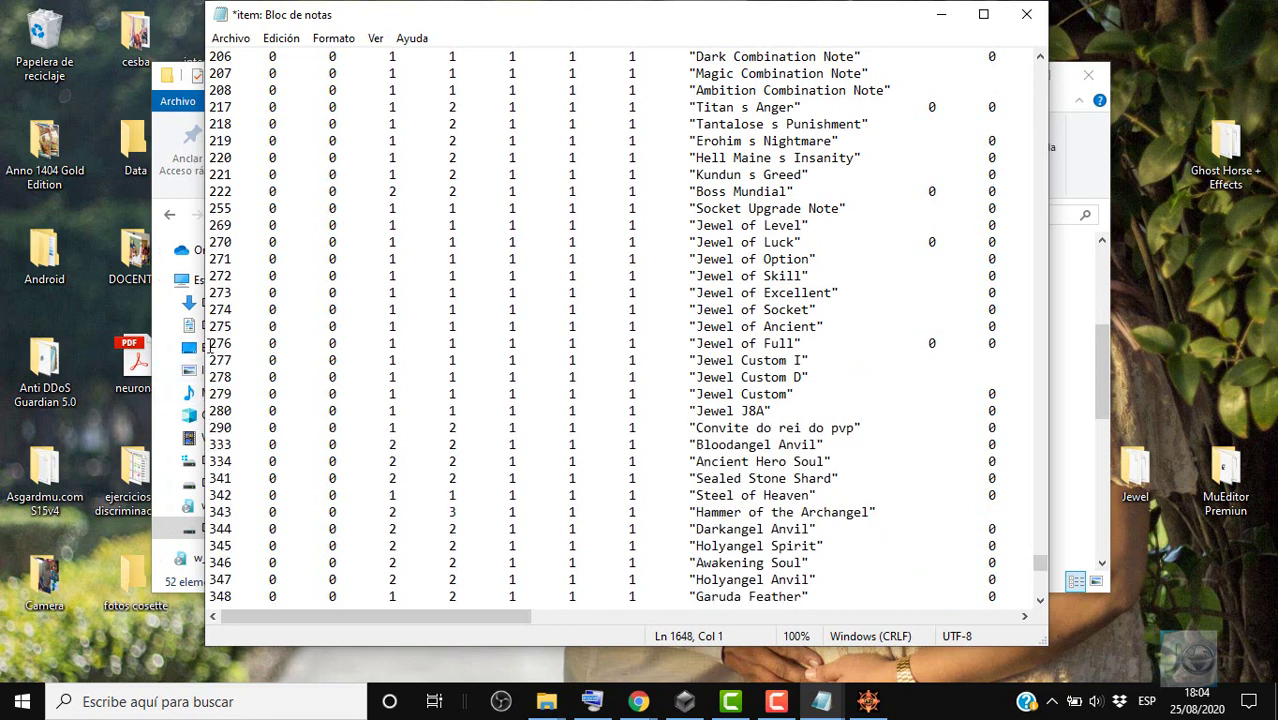
Close the client's item text file, saving the added jewel rows.
{"action": "left_click_drag", "start_coordinate": [210, 362], "coordinate": [210, 428]}
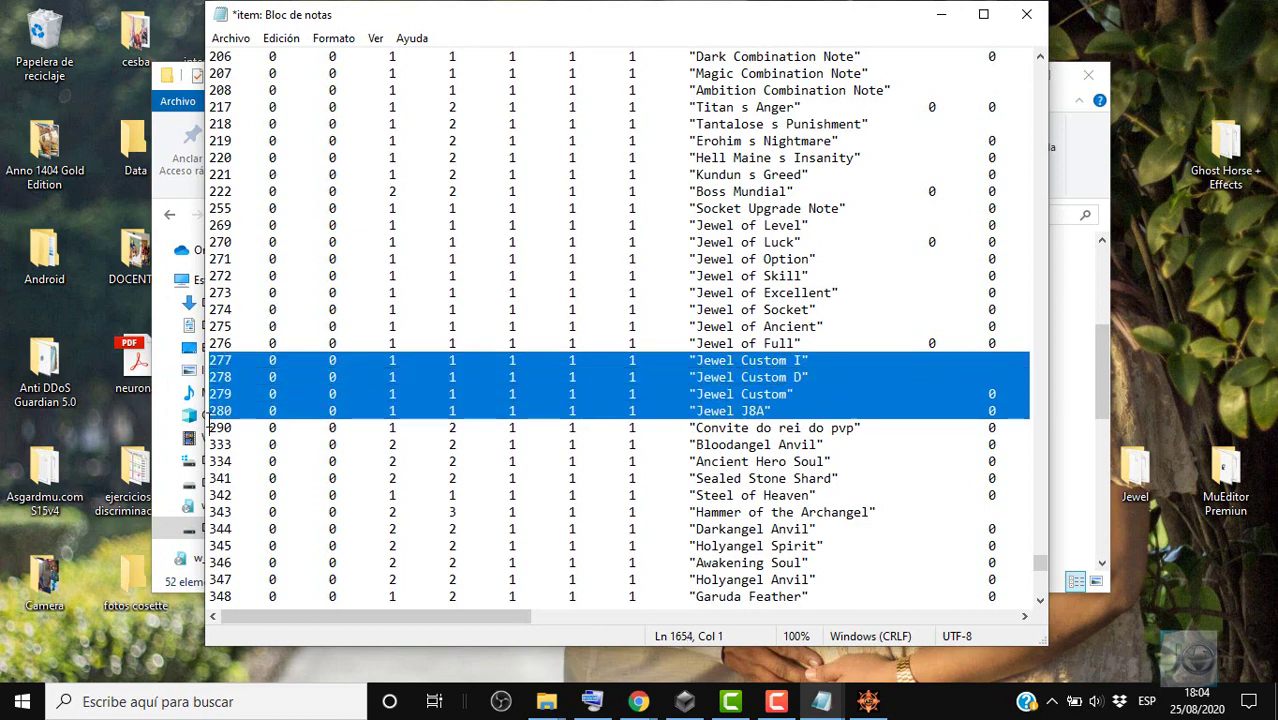
{"action": "left_click", "coordinate": [1026, 14]}
{"action": "left_click", "coordinate": [577, 388]}
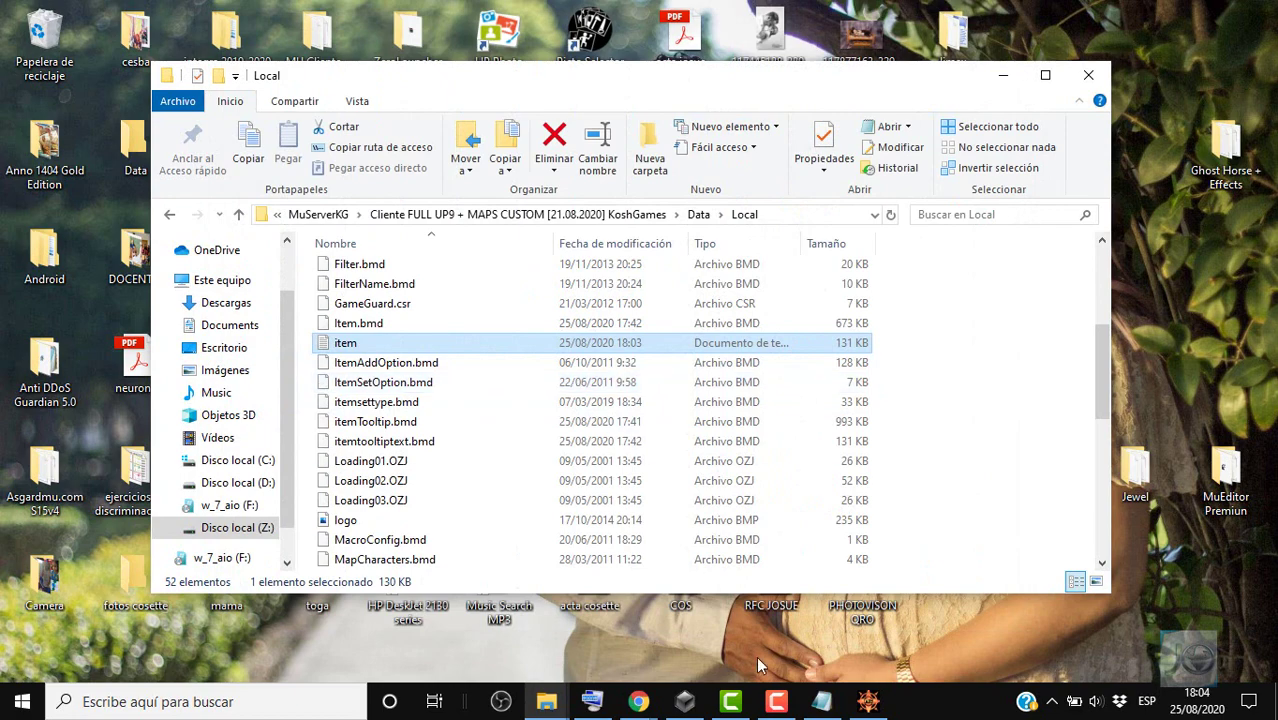
Switch to BmdDec and load the edited item text file from the Local folder for S6EP2 Item.txt encryption.
{"action": "left_click", "coordinate": [868, 701]}
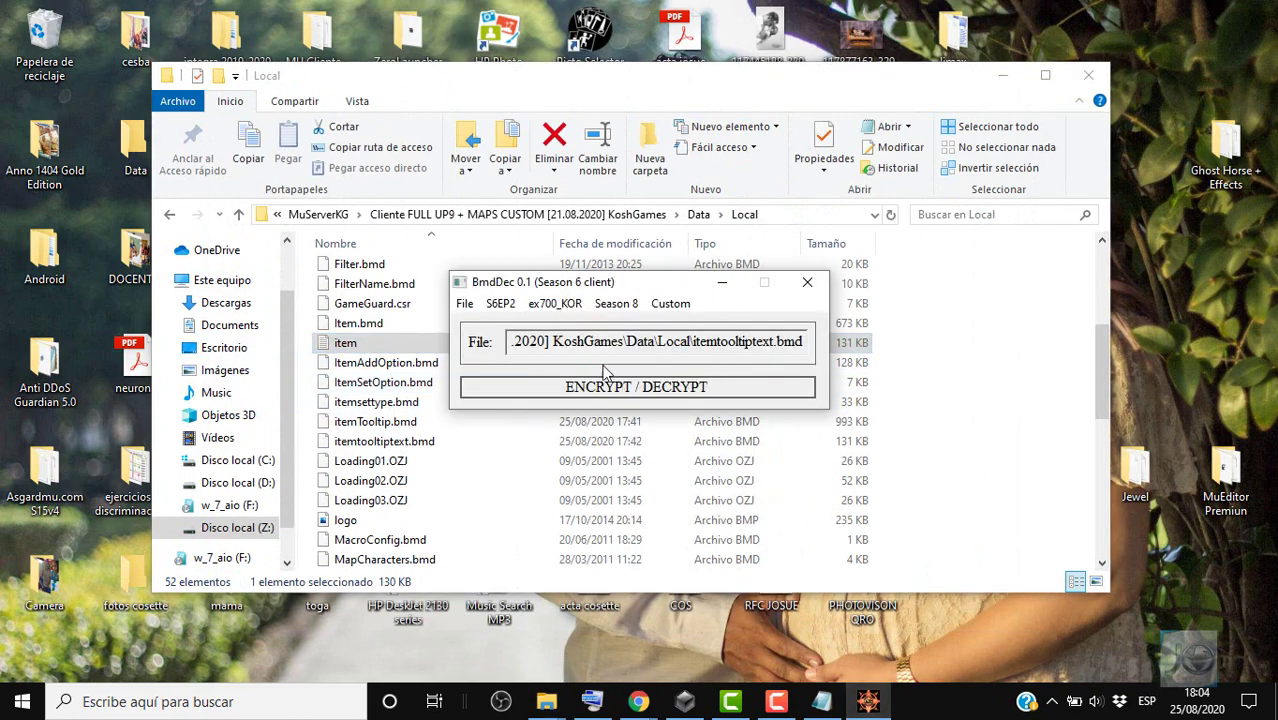
{"action": "left_click", "coordinate": [500, 303]}
{"action": "mouse_move", "coordinate": [706, 190]}
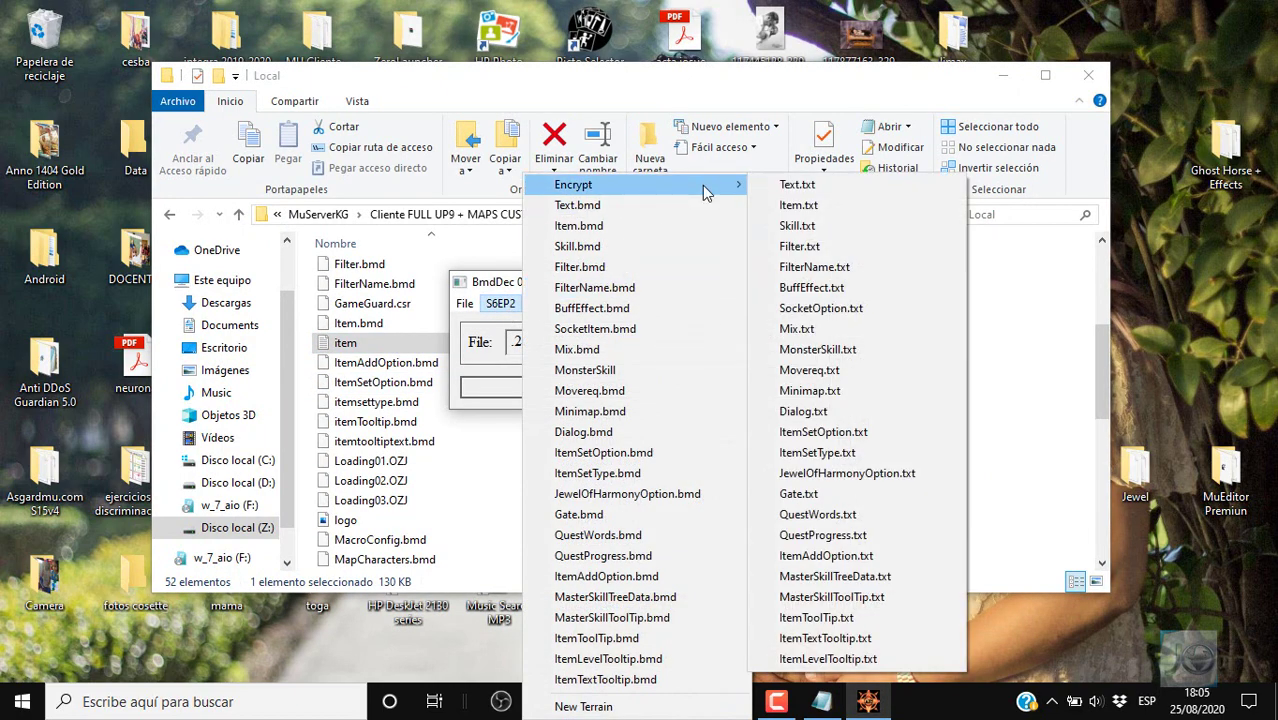
{"action": "left_click", "coordinate": [808, 186]}
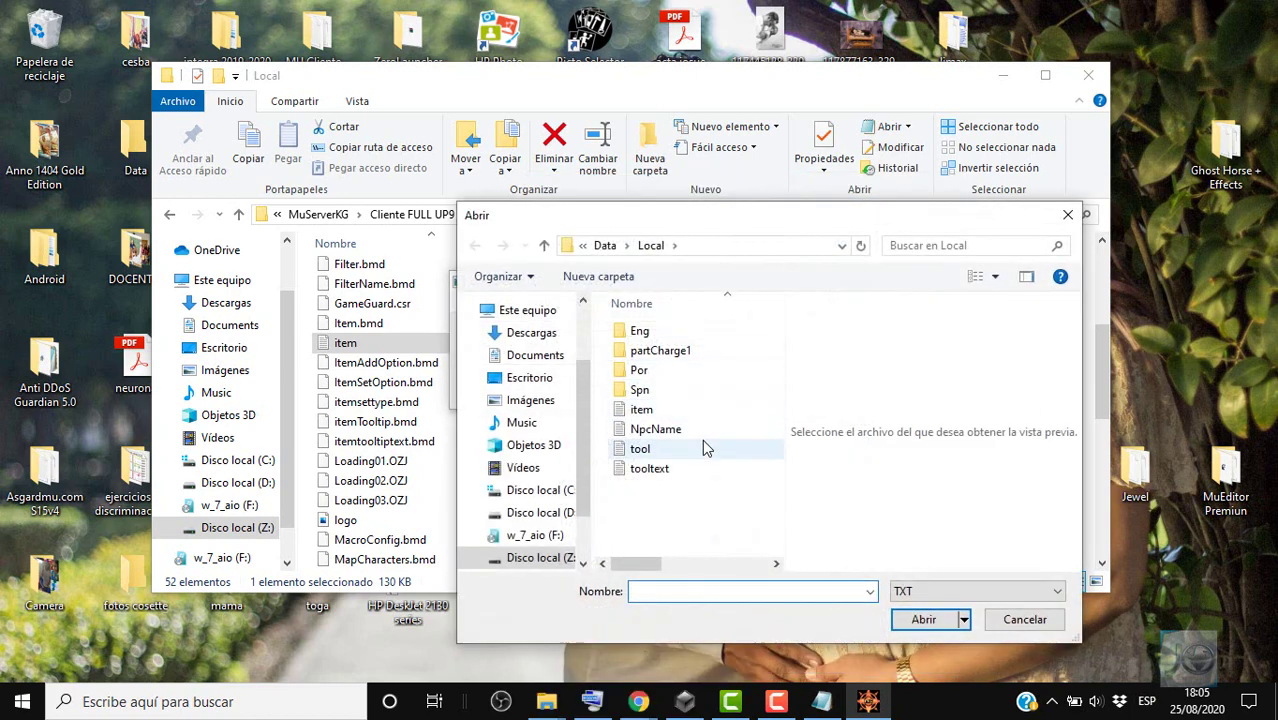
{"action": "left_click", "coordinate": [692, 410]}
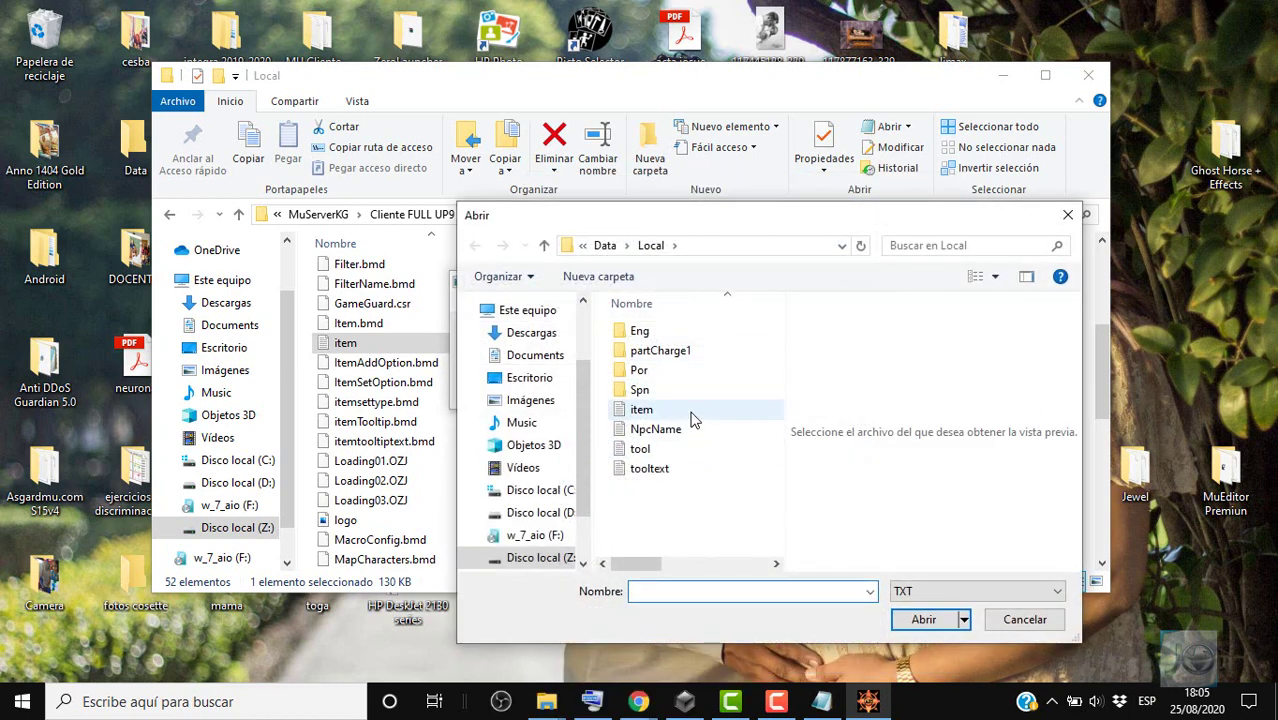
{"action": "left_click", "coordinate": [922, 620]}
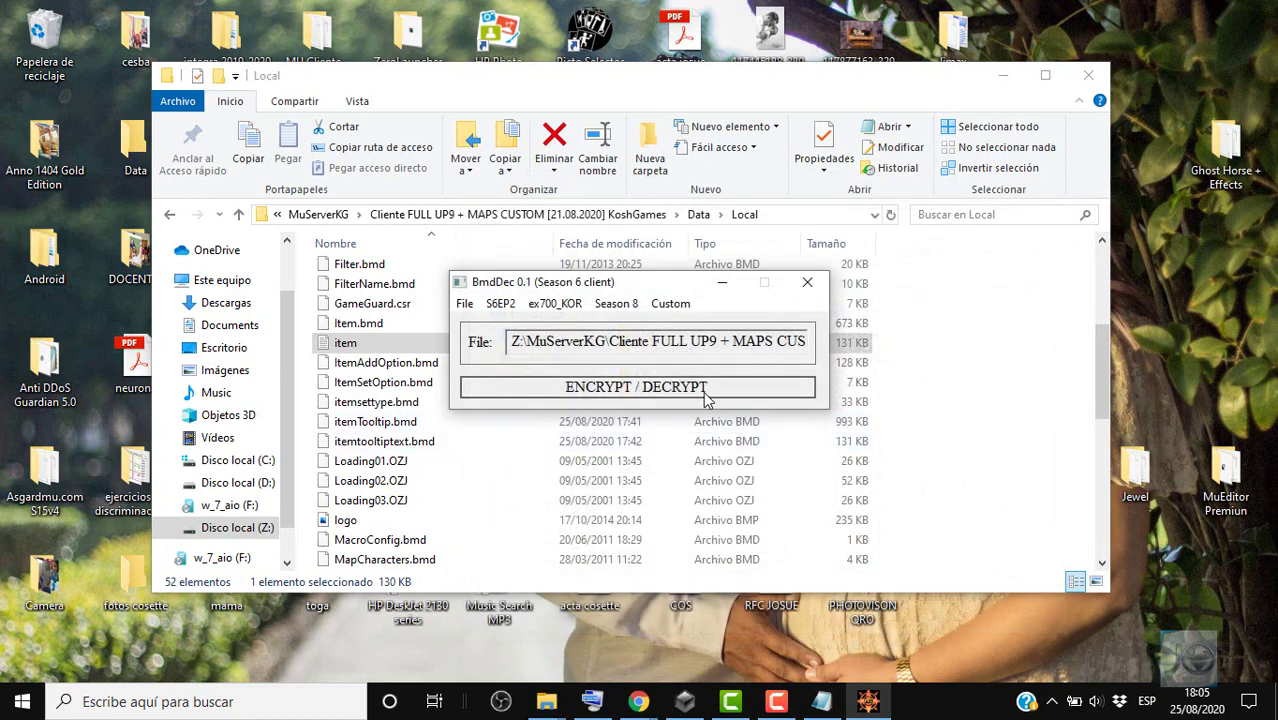
Encrypt the loaded item text and overwrite the existing Item.bmd in the client's Local folder.
{"action": "left_click", "coordinate": [702, 389]}
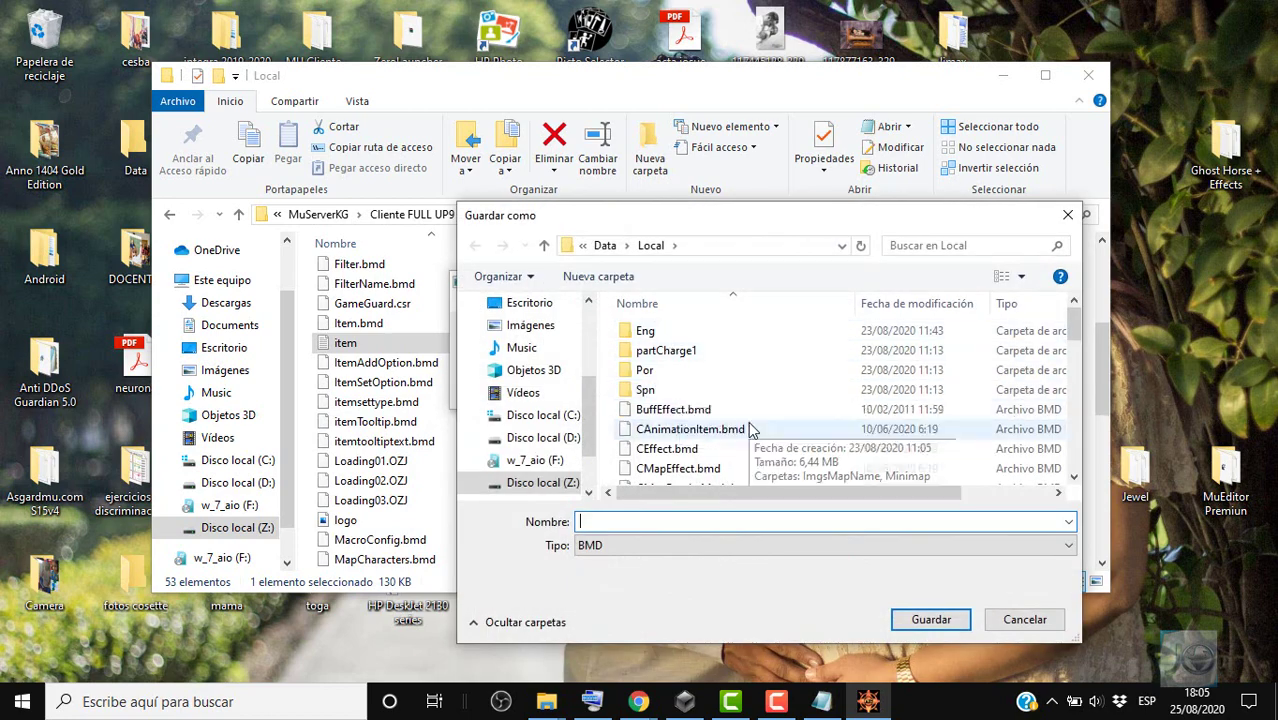
{"action": "left_click_drag", "start_coordinate": [1070, 326], "coordinate": [1075, 364]}
{"action": "left_click", "coordinate": [973, 435]}
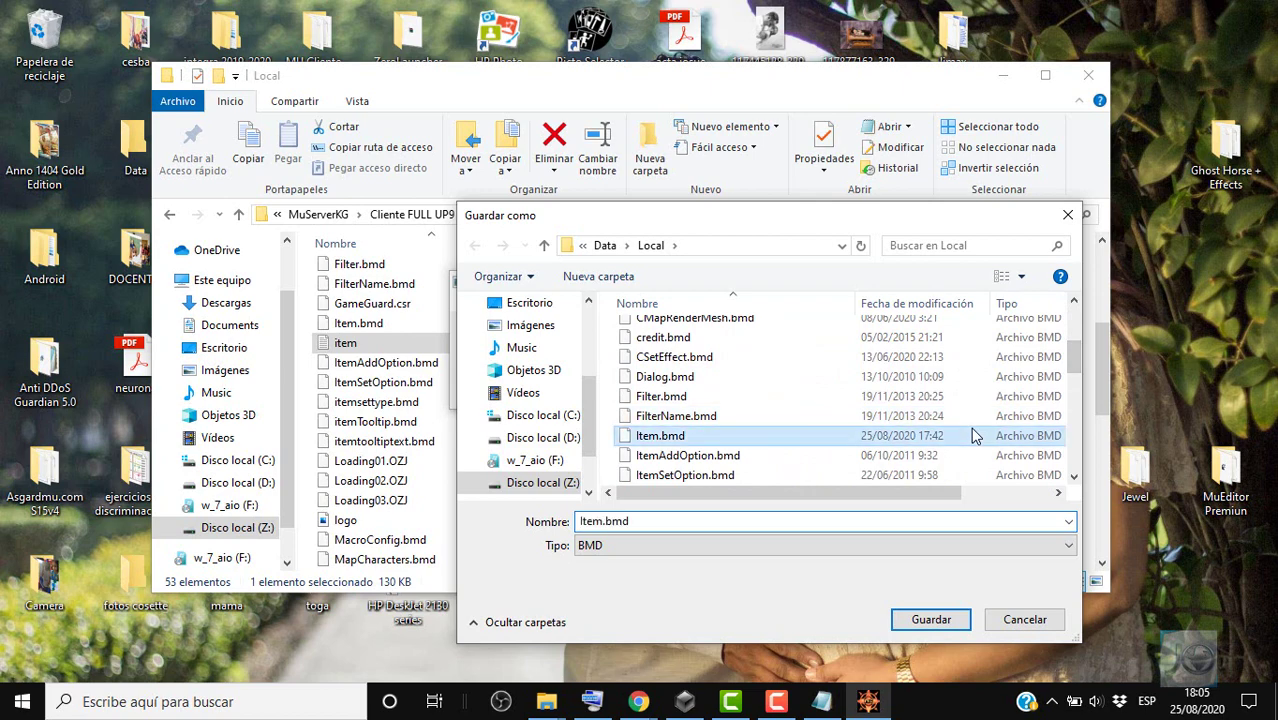
{"action": "left_click", "coordinate": [929, 620]}
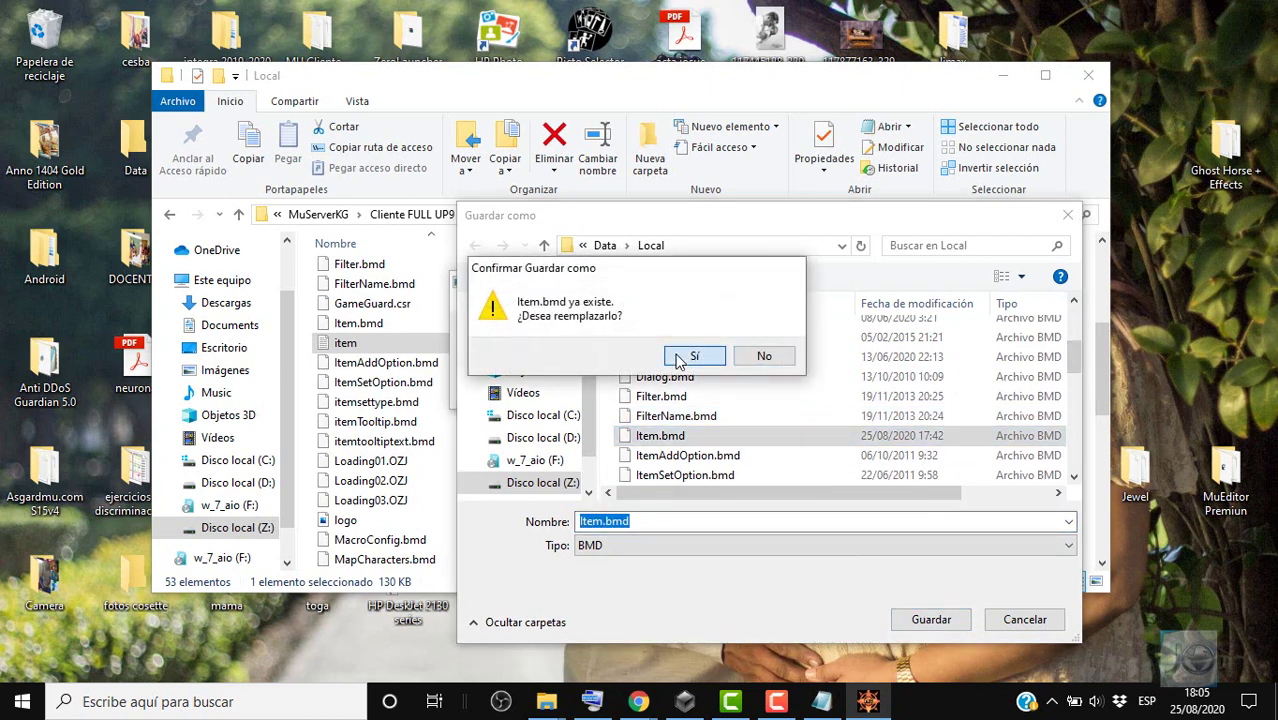
{"action": "left_click", "coordinate": [680, 358]}
{"action": "left_click", "coordinate": [676, 403]}
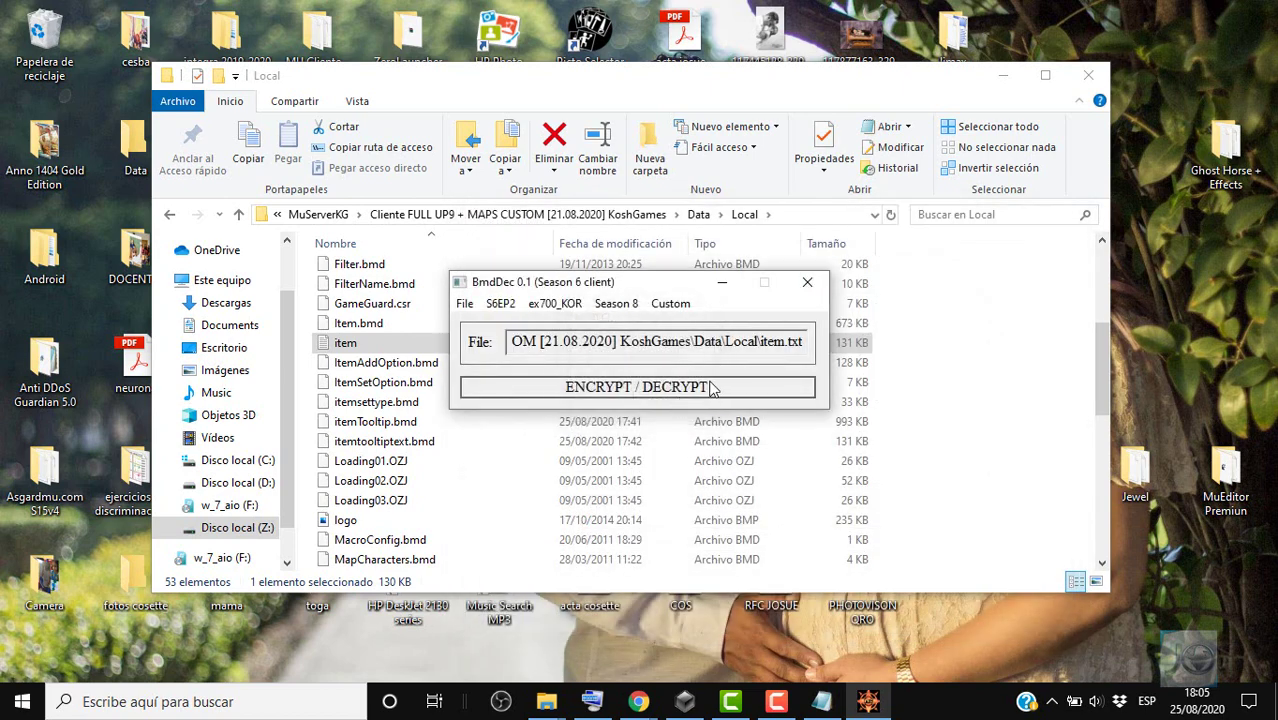
{"action": "left_click", "coordinate": [712, 388]}
{"action": "double_click", "coordinate": [758, 328]}
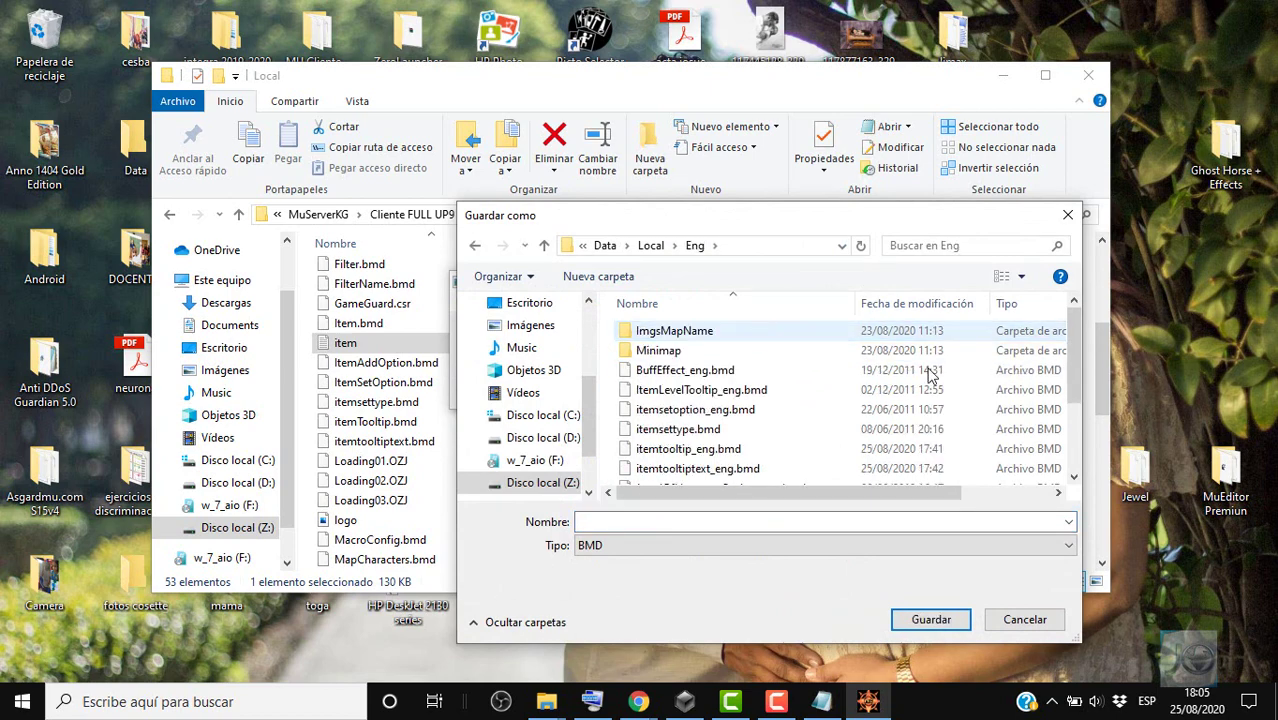
{"action": "mouse_move", "coordinate": [1075, 362]}
{"action": "left_mouse_down"}
{"action": "mouse_move", "coordinate": [1071, 438]}
{"action": "mouse_move", "coordinate": [1068, 372]}
{"action": "left_mouse_up"}
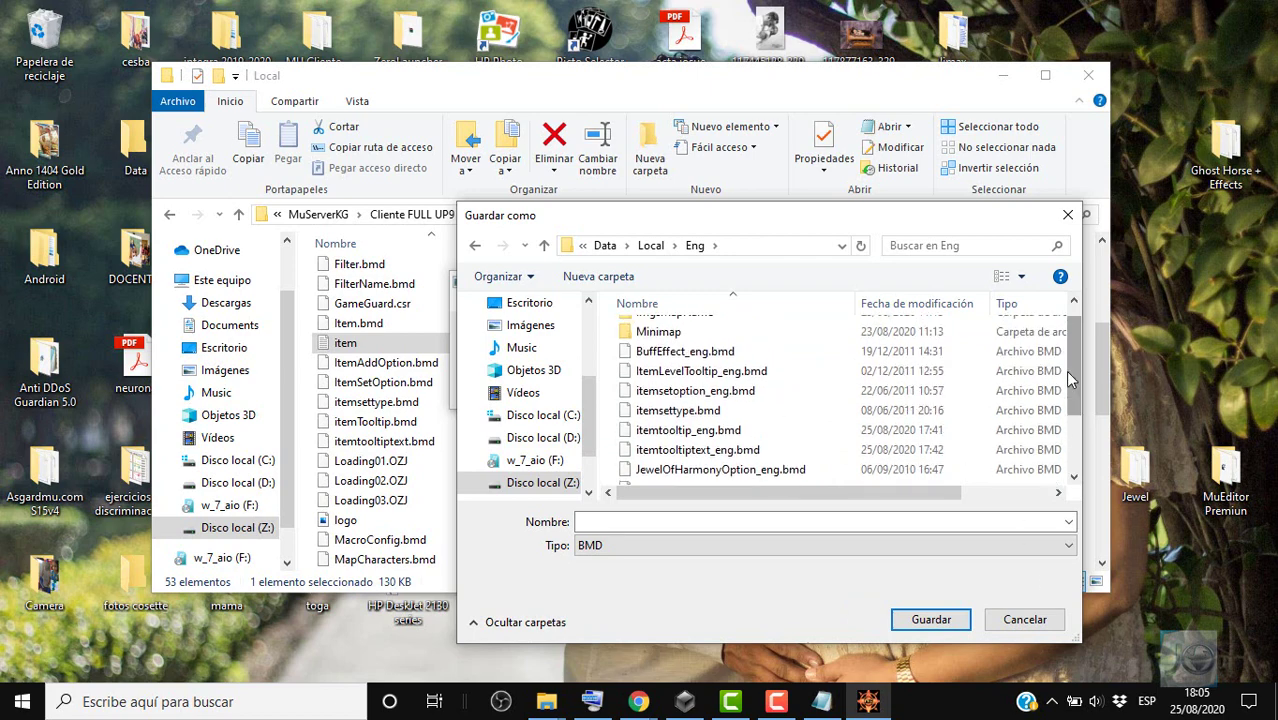
{"action": "left_click_drag", "start_coordinate": [1068, 378], "coordinate": [1068, 378]}
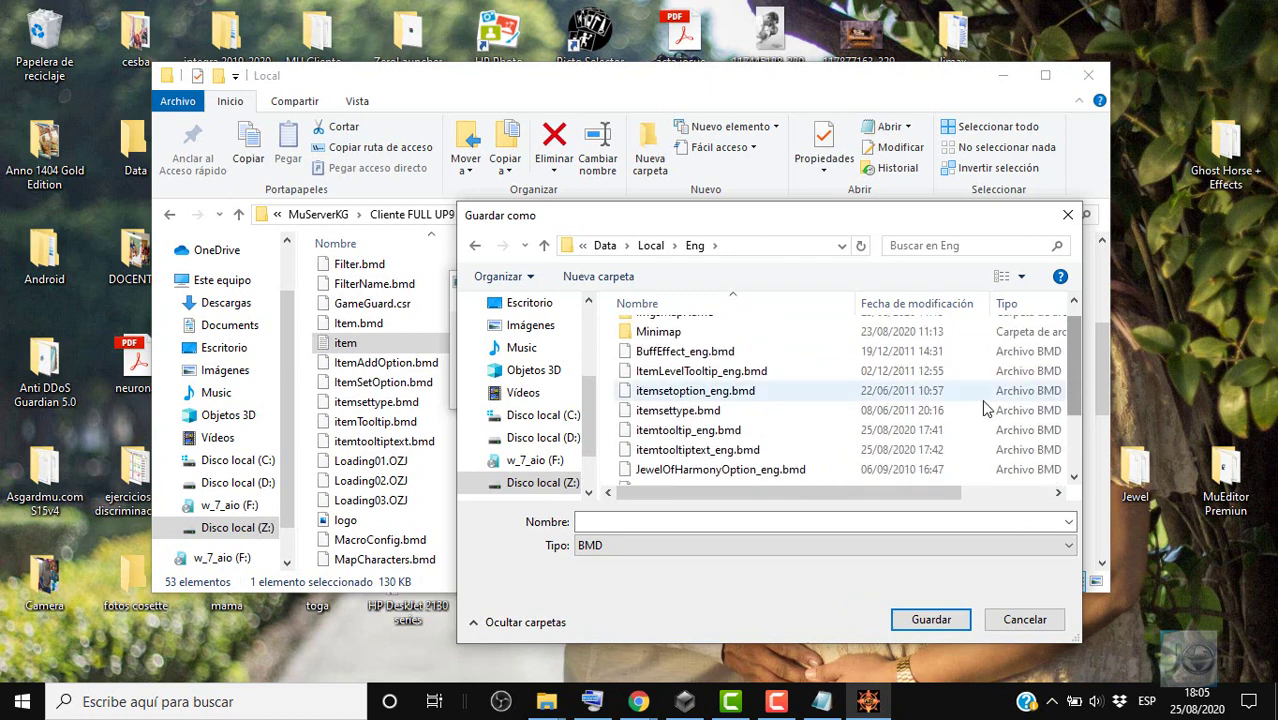
{"action": "left_click", "coordinate": [1071, 216]}
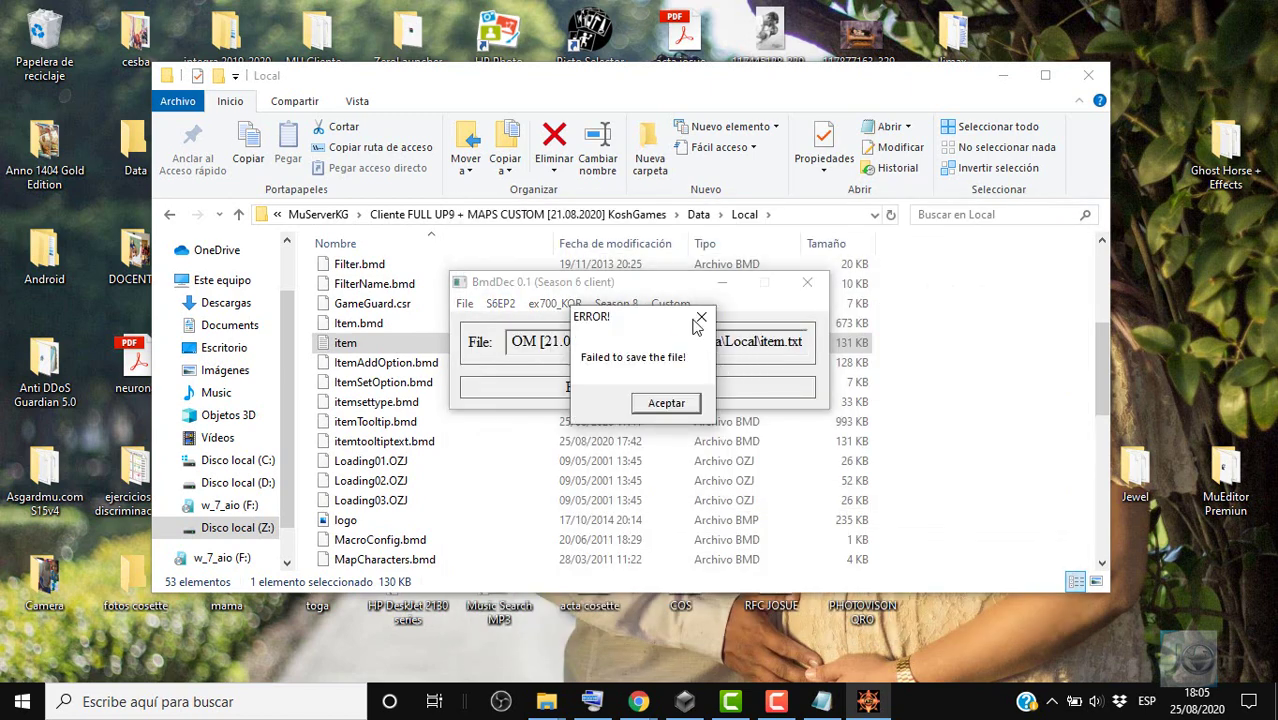
{"action": "left_click", "coordinate": [700, 319]}
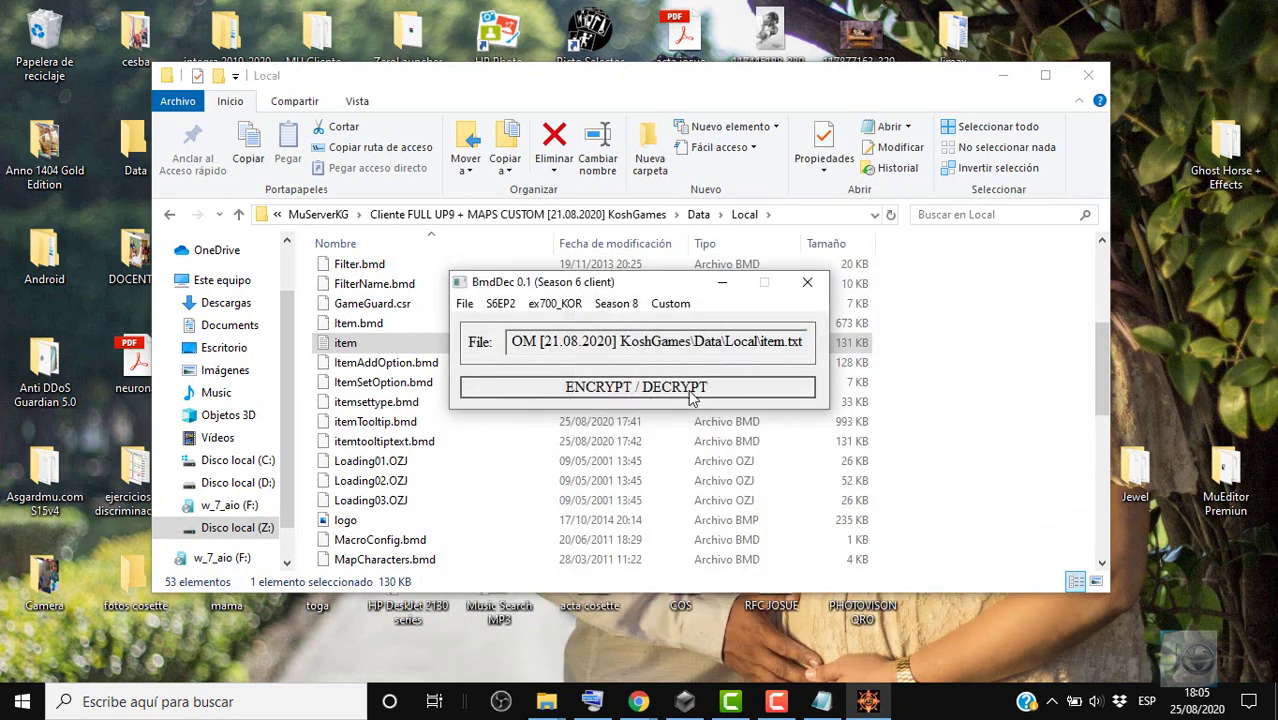
{"action": "left_click", "coordinate": [722, 283]}
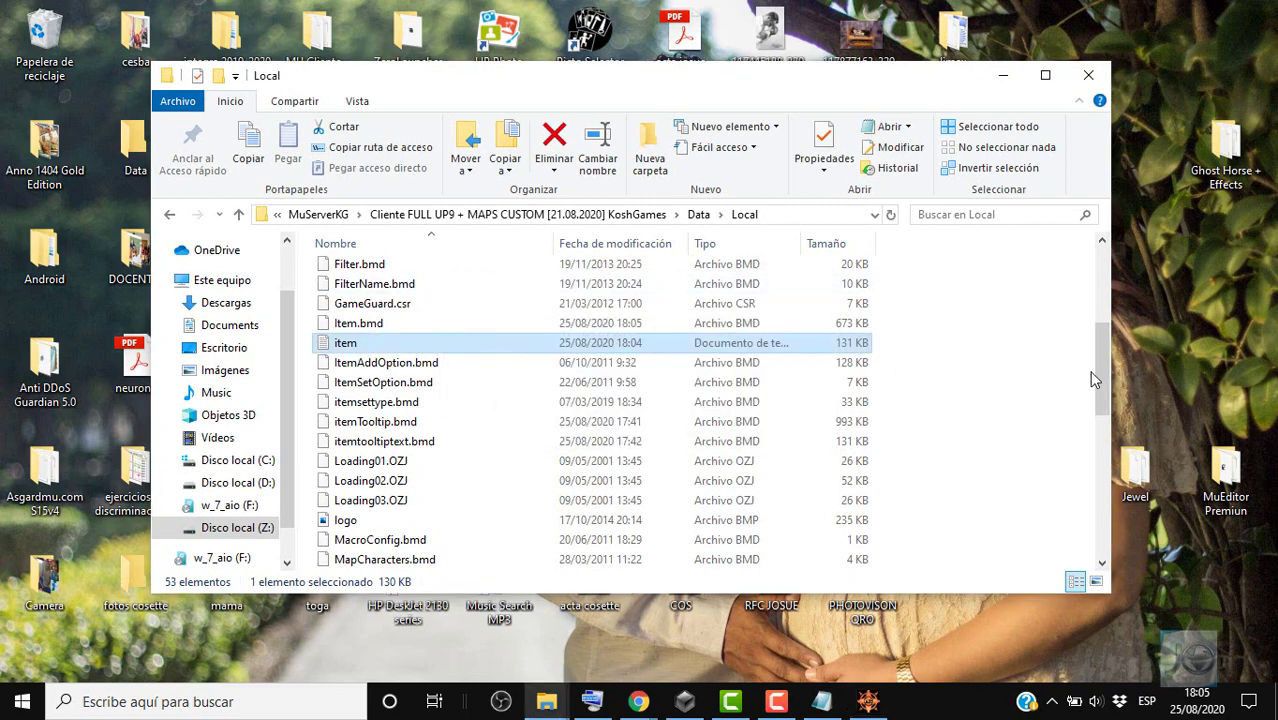
Open the decrypted tool text file from the client's Local folder.
{"action": "scroll", "coordinate": [1088, 360], "scroll_direction": "down", "scroll_amount": 10}
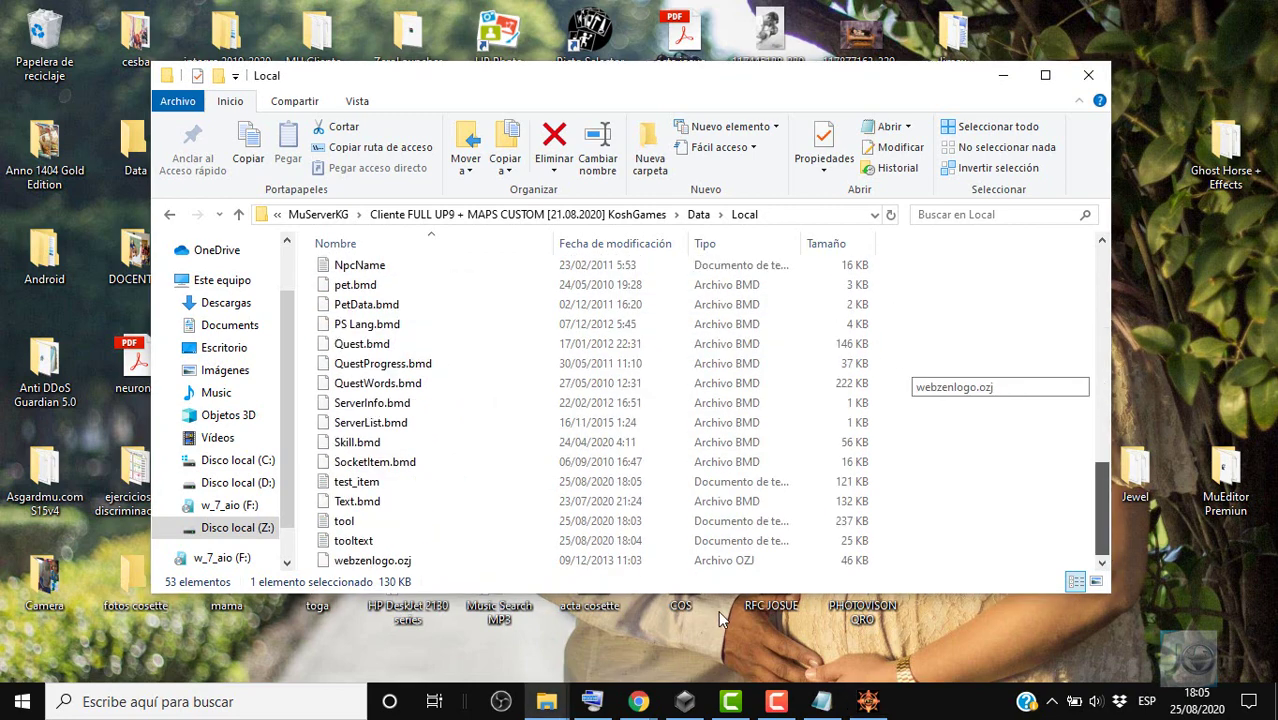
{"action": "left_click", "coordinate": [690, 700]}
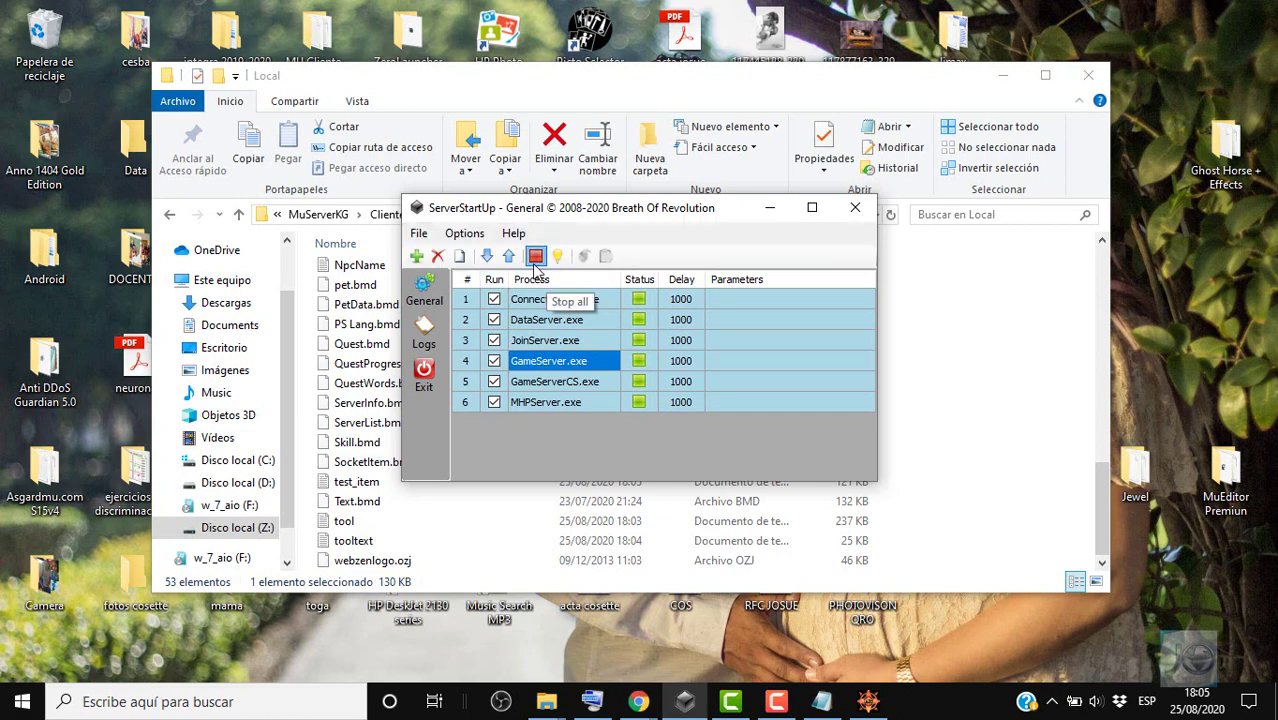
{"action": "left_click", "coordinate": [772, 210]}
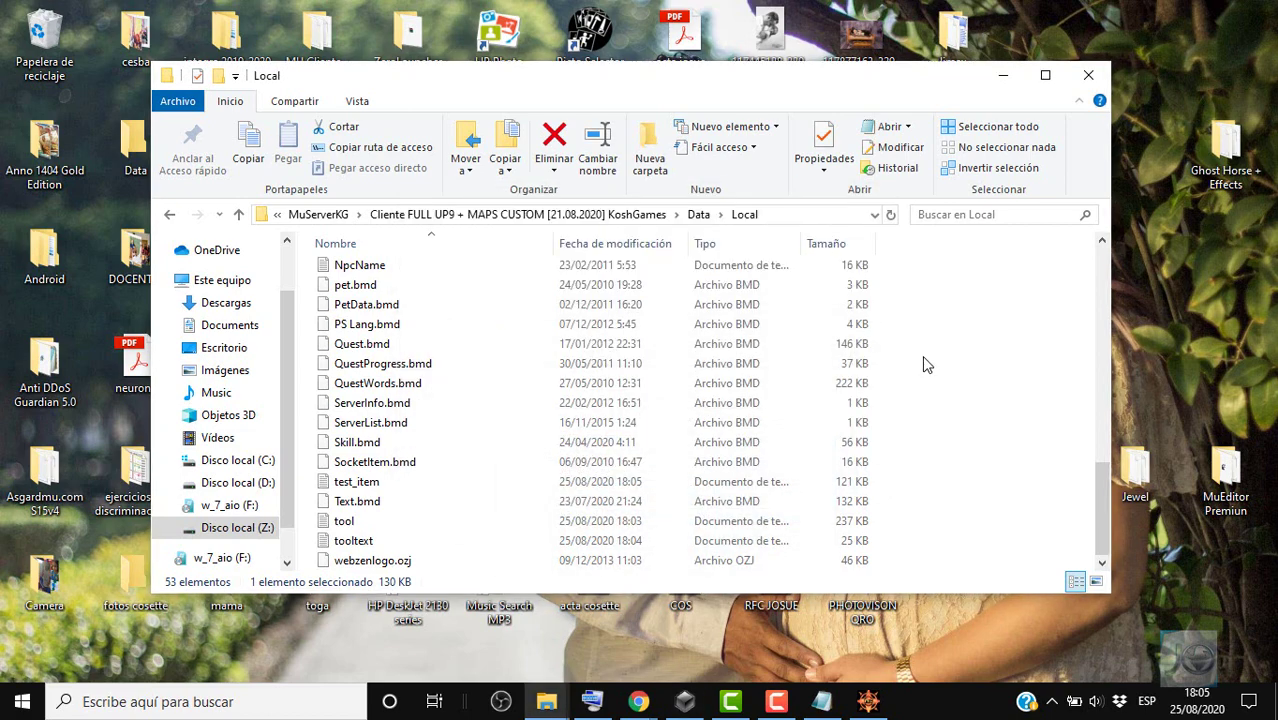
{"action": "left_click", "coordinate": [708, 524]}
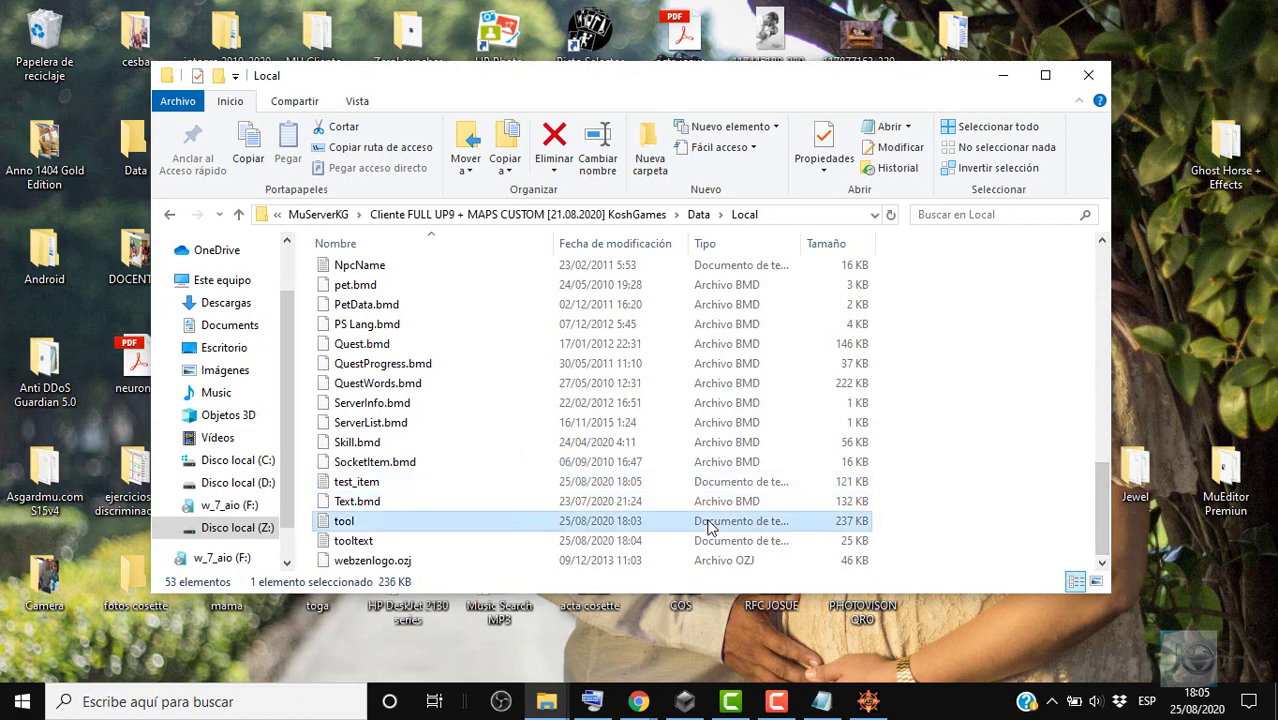
{"action": "double_click", "coordinate": [553, 527]}
Duplicate the group 14 "Jewel of Full" row 276 four times directly below it and number the copies 277, 278, 279 and 280.
{"action": "left_click_drag", "start_coordinate": [1043, 79], "coordinate": [1040, 188]}
{"action": "left_click", "coordinate": [215, 446]}
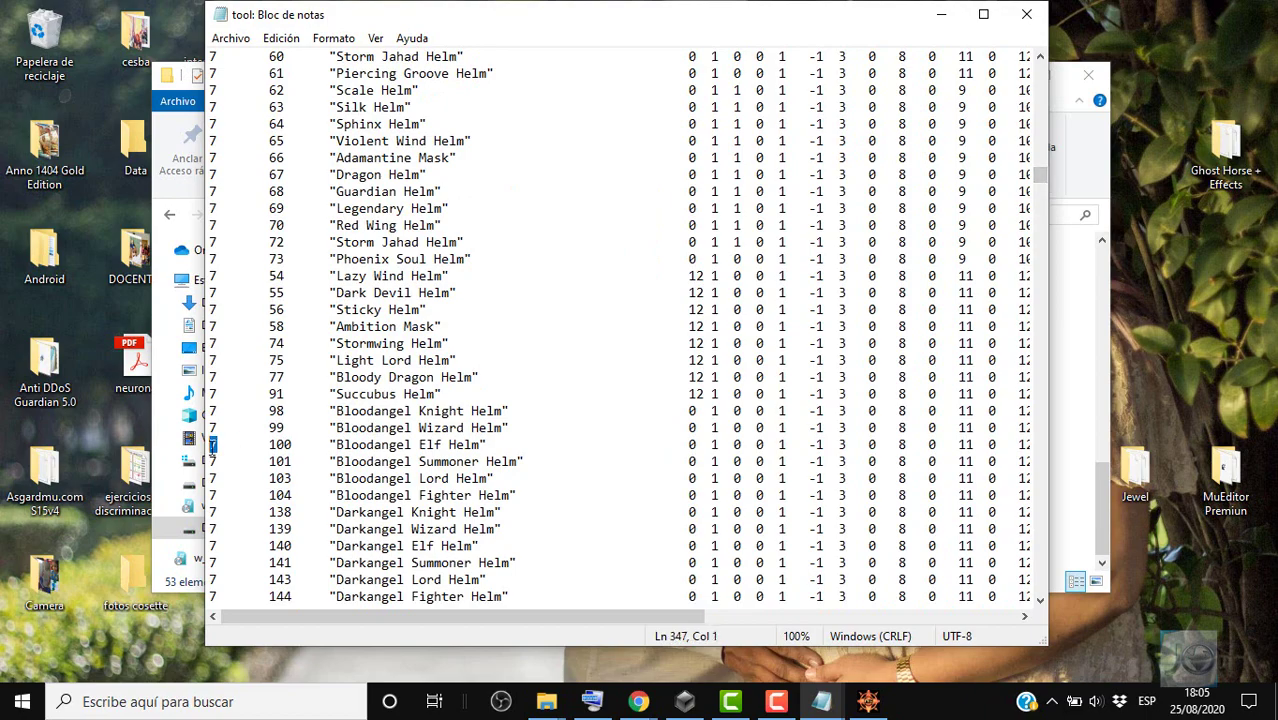
{"action": "left_click_drag", "start_coordinate": [1040, 177], "coordinate": [1052, 565]}
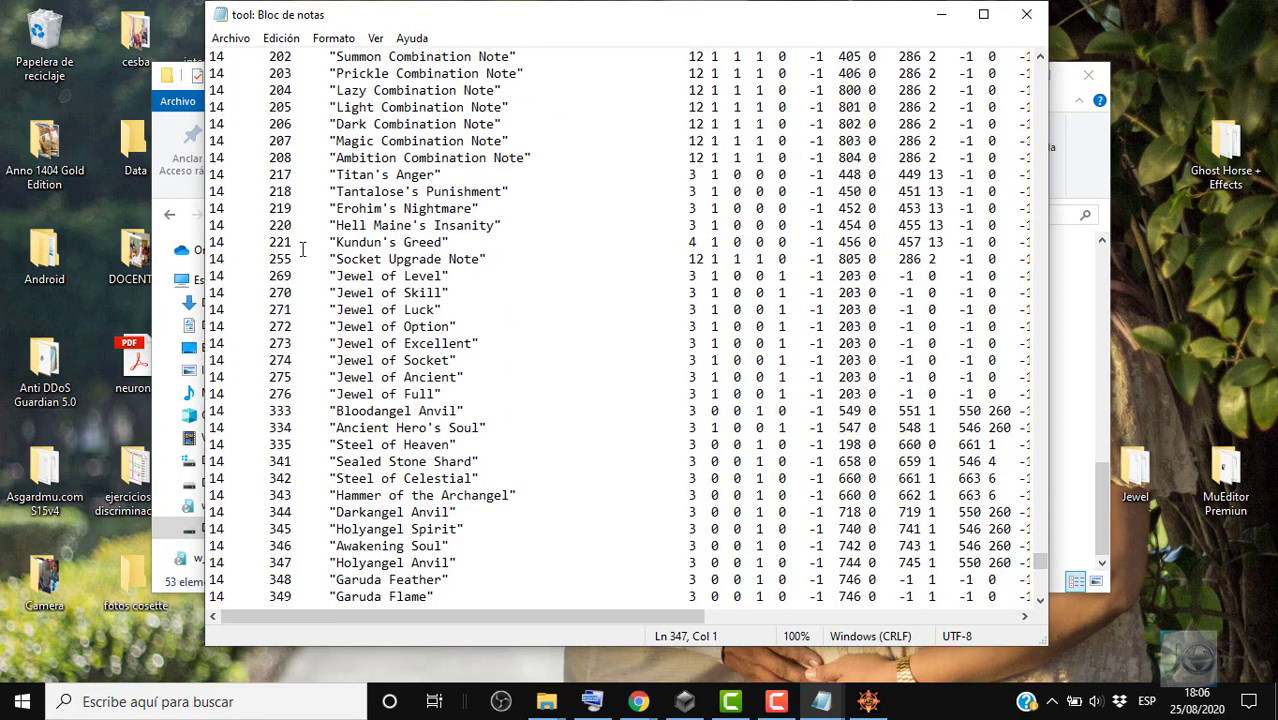
{"action": "left_click_drag", "start_coordinate": [213, 398], "coordinate": [213, 413]}
{"action": "key", "text": "ctrl+c"}
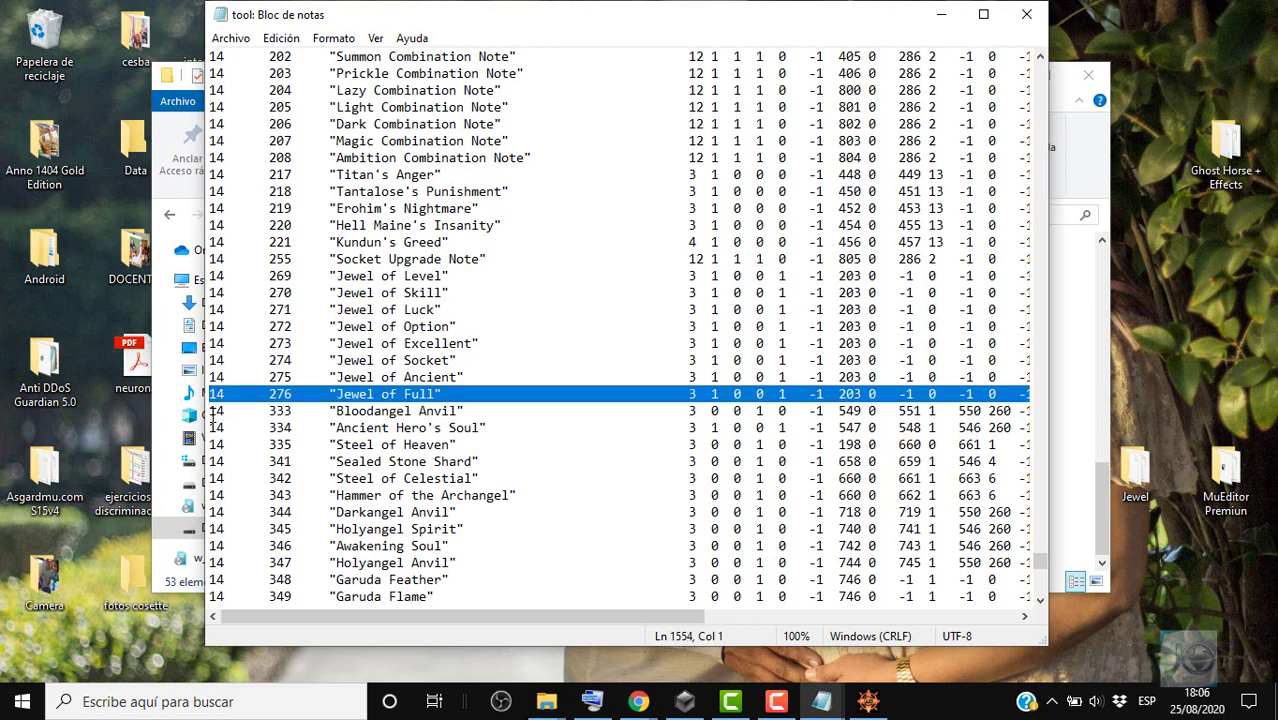
{"action": "left_click", "coordinate": [211, 413]}
{"action": "key", "text": "Return"}
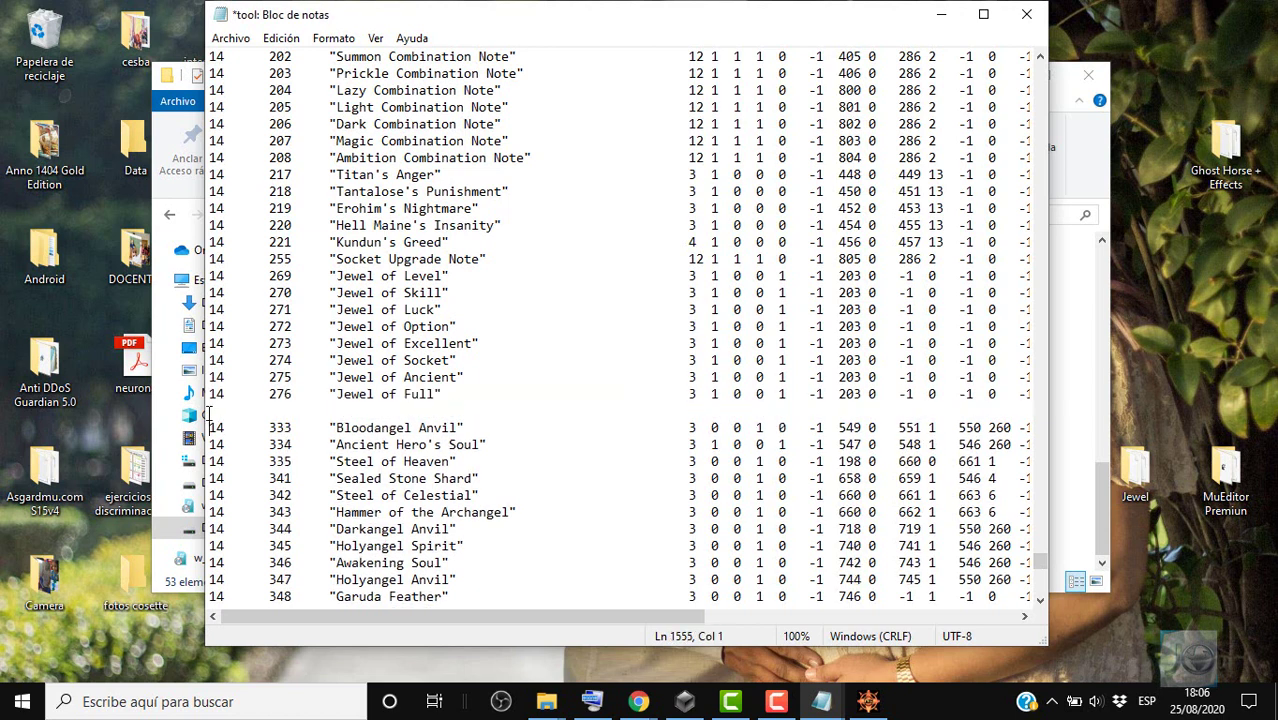
{"action": "key", "text": "ctrl+v"}
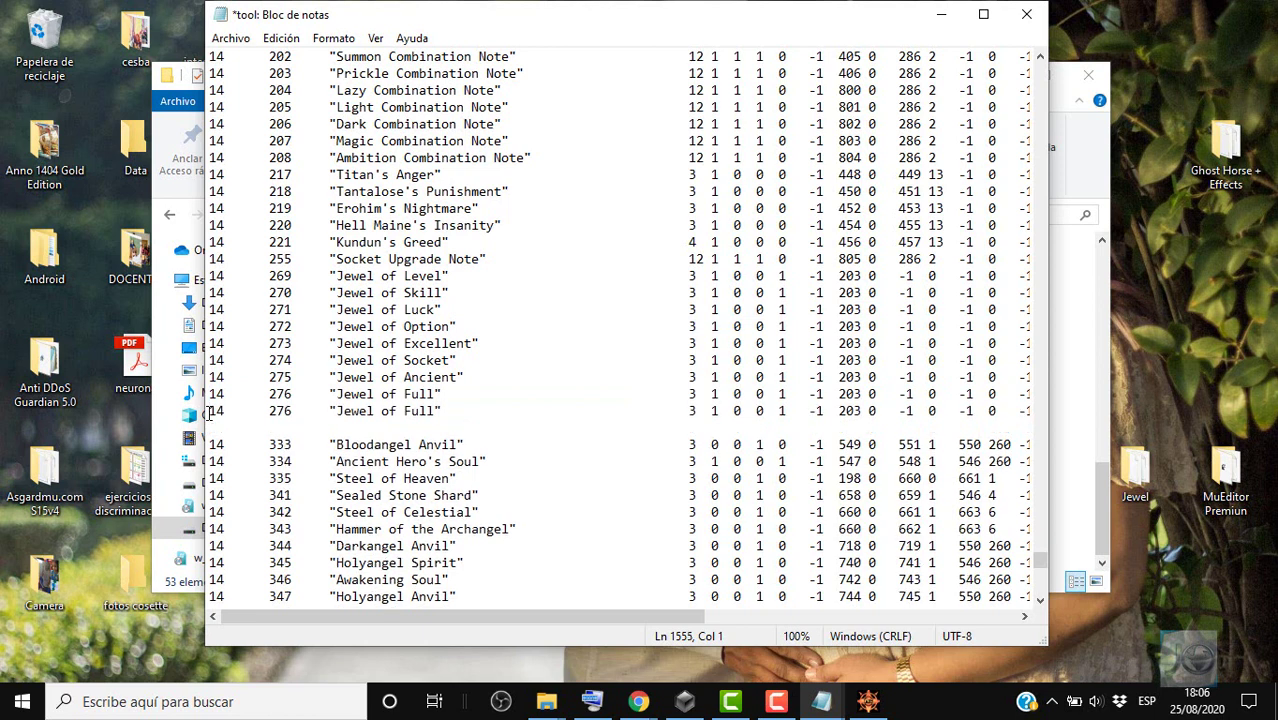
{"action": "key", "text": "ctrl+v"}
{"action": "key", "text": "ctrl+v"}
{"action": "key", "text": "ctrl+v"}
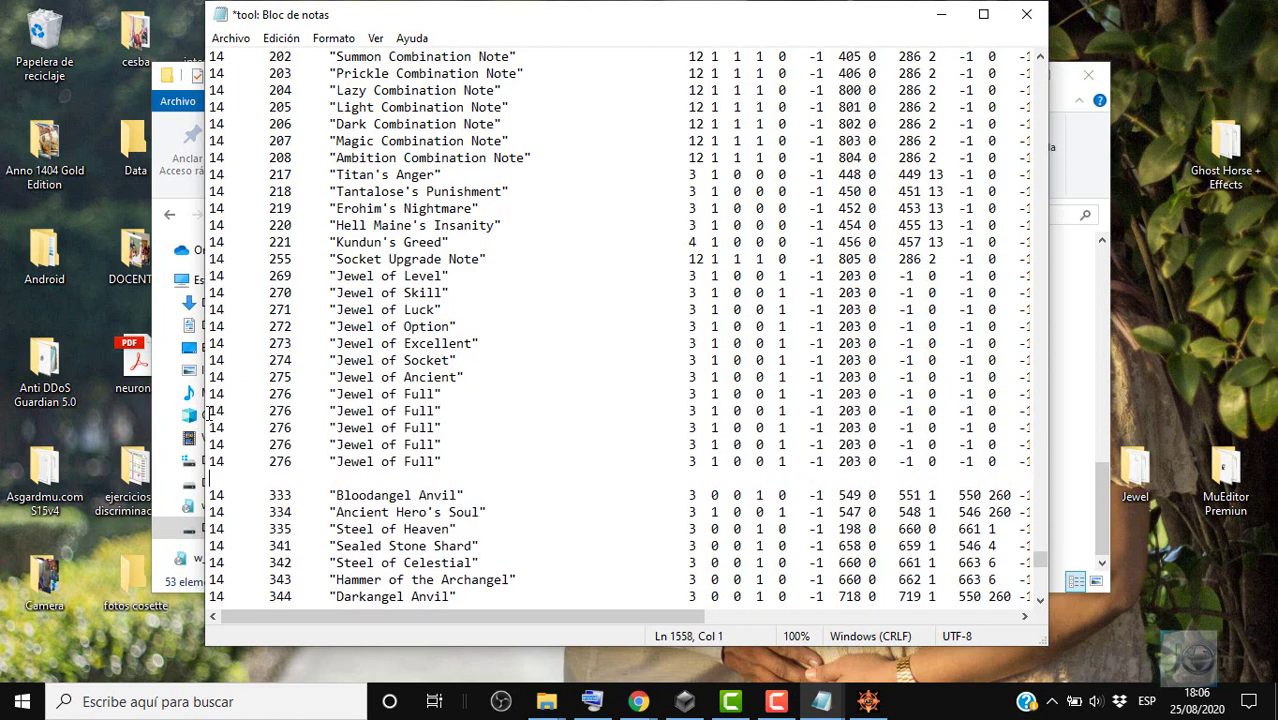
{"action": "key", "text": "BackSpace"}
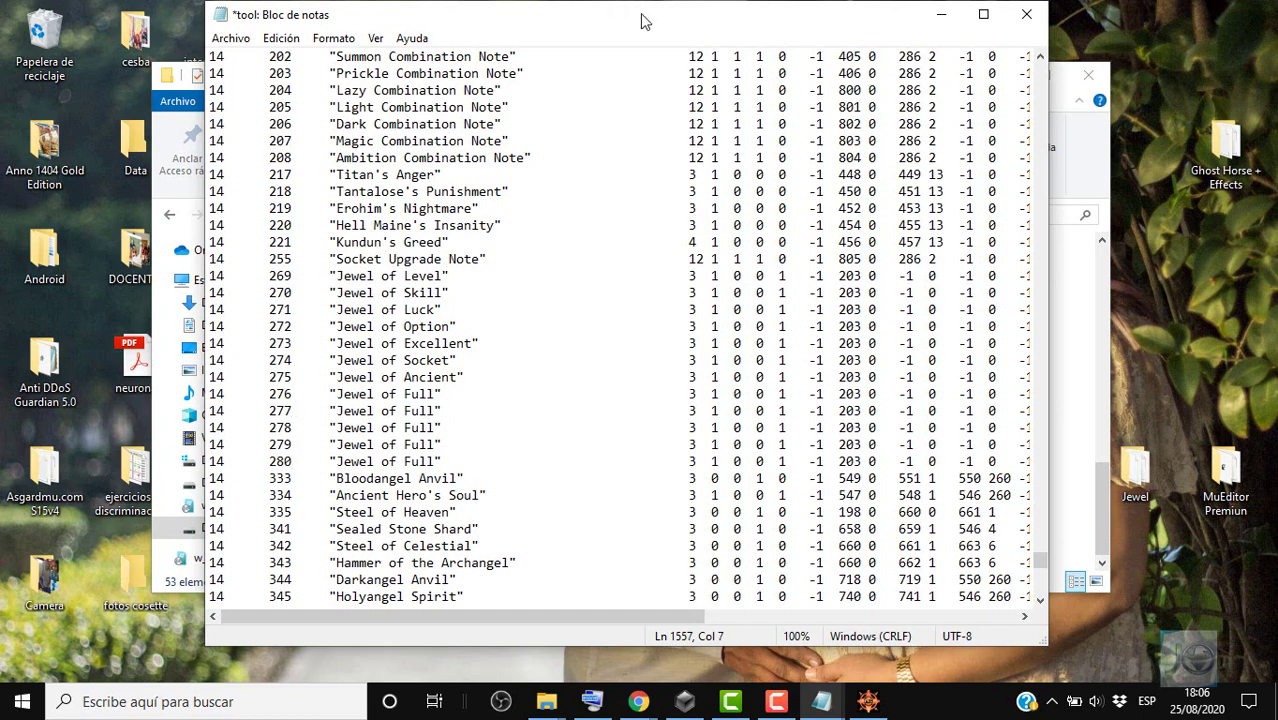
{"action": "left_click_drag", "start_coordinate": [642, 20], "coordinate": [995, 36]}
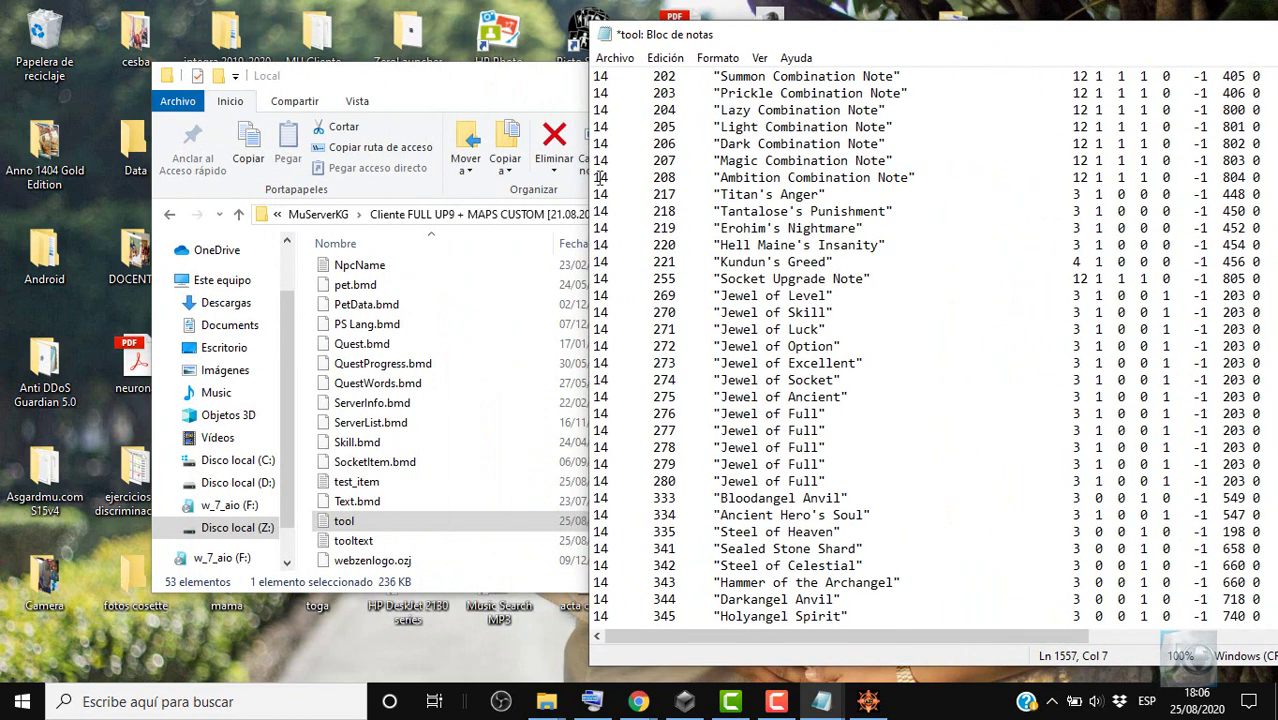
Open the item text file from the Local folder, find jewel rows 276 to 280, and place it beside the tool file.
{"action": "left_click", "coordinate": [400, 461]}
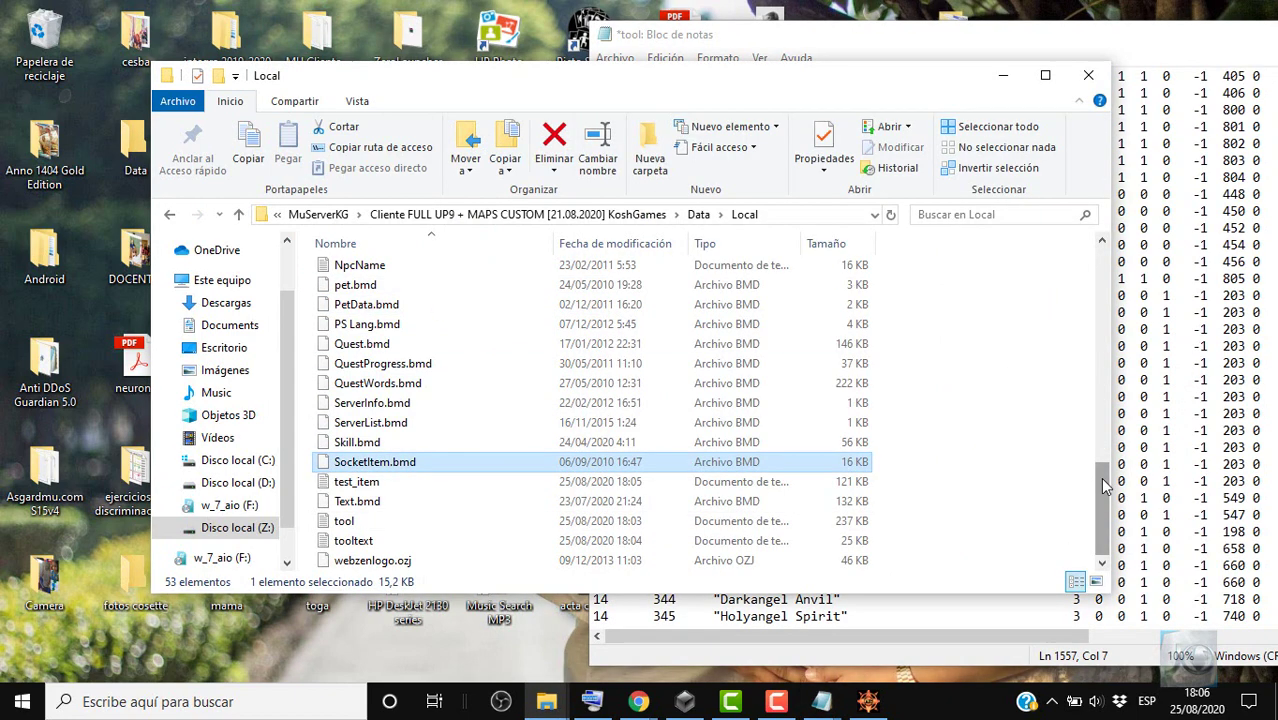
{"action": "scroll", "coordinate": [1098, 444], "scroll_direction": "up", "scroll_amount": 10}
{"action": "double_click", "coordinate": [851, 435]}
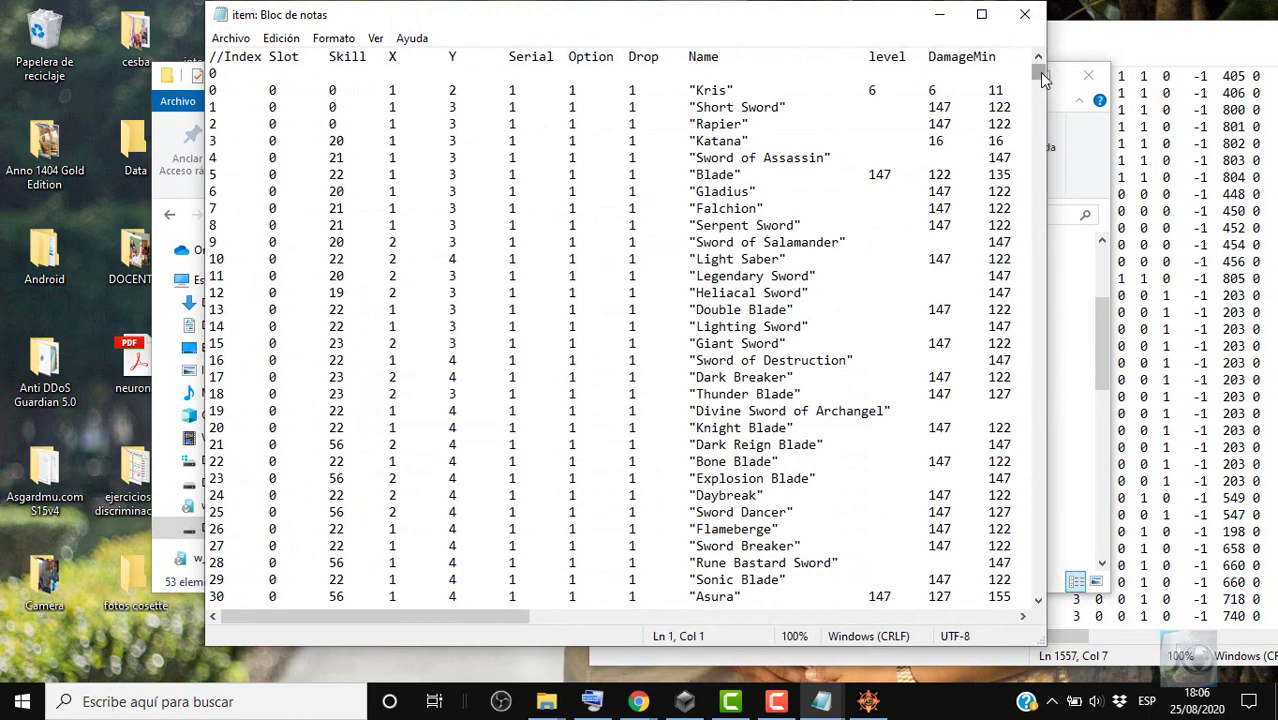
{"action": "left_click_drag", "start_coordinate": [1039, 72], "coordinate": [1022, 568]}
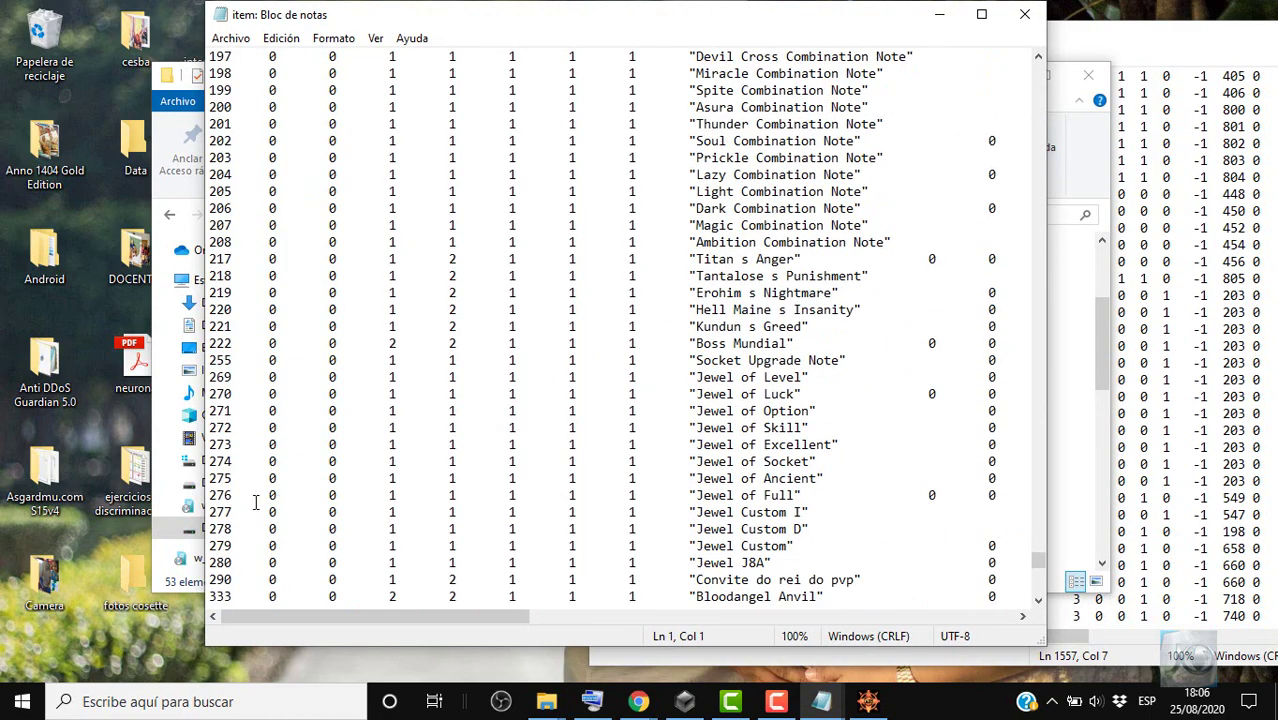
{"action": "left_click_drag", "start_coordinate": [209, 497], "coordinate": [208, 580]}
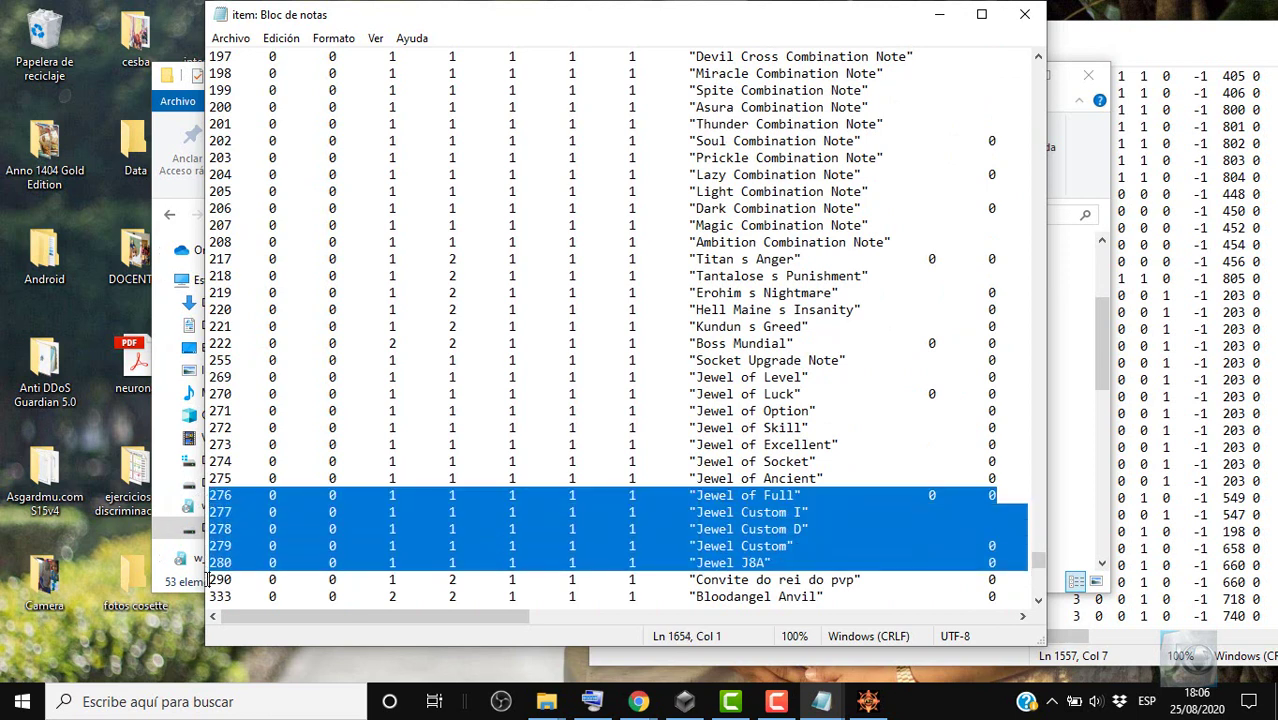
{"action": "left_click", "coordinate": [1062, 85]}
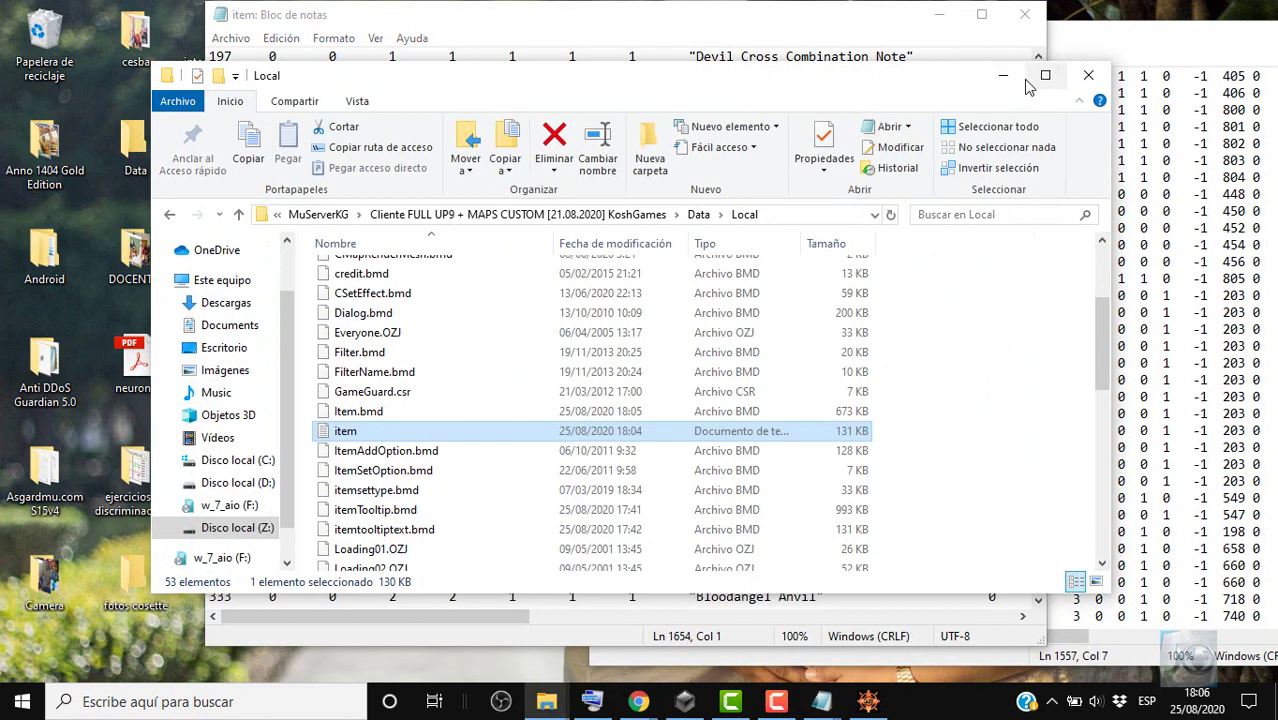
{"action": "left_click", "coordinate": [1010, 77]}
{"action": "left_click_drag", "start_coordinate": [903, 29], "coordinate": [398, 51]}
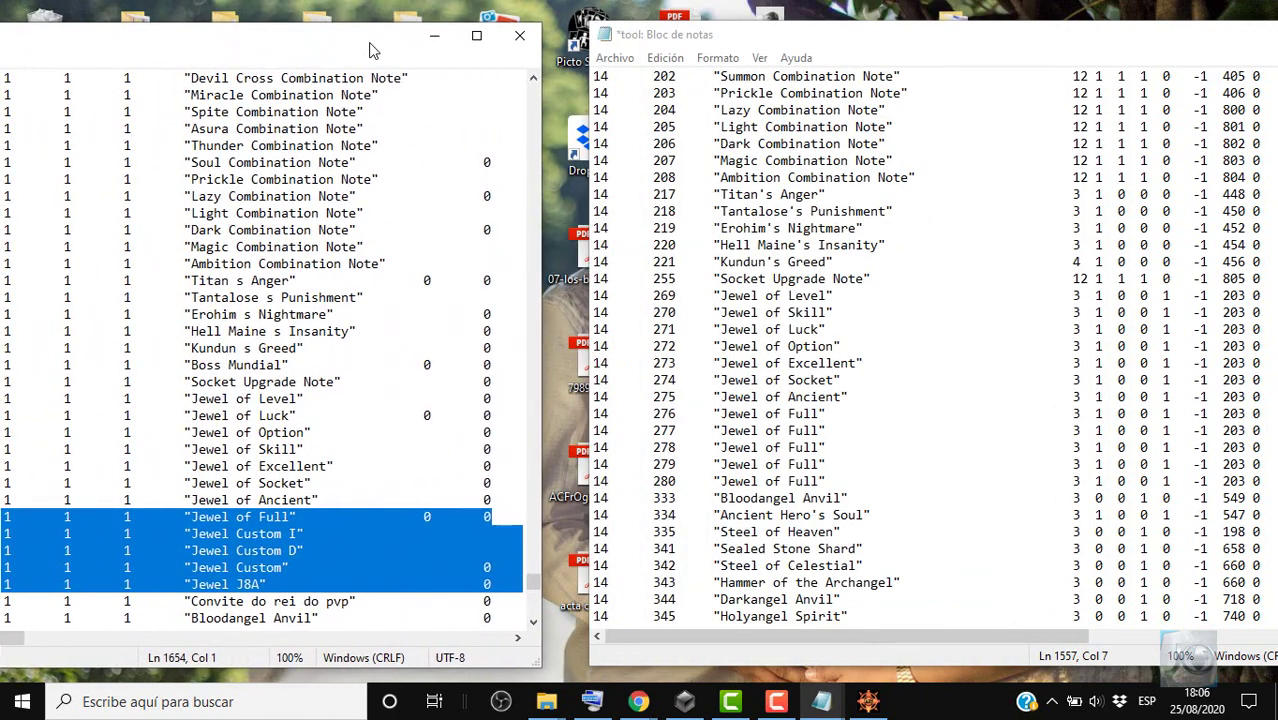
Replace the names in tool rows 277 and 278 with "Jewel Custom I" and "Jewel Custom D" copied from the item file.
{"action": "left_click", "coordinate": [293, 538]}
{"action": "left_click_drag", "start_coordinate": [296, 535], "coordinate": [192, 534]}
{"action": "key", "text": "ctrl+c"}
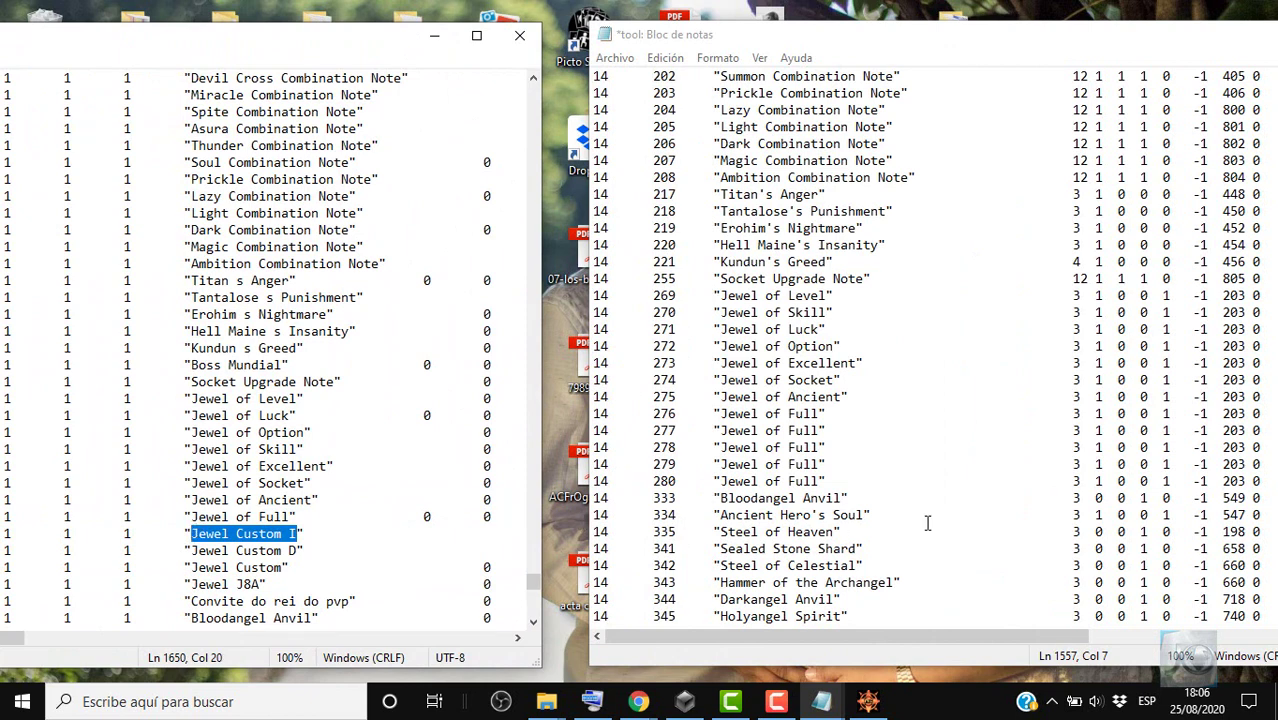
{"action": "left_click_drag", "start_coordinate": [720, 430], "coordinate": [820, 430]}
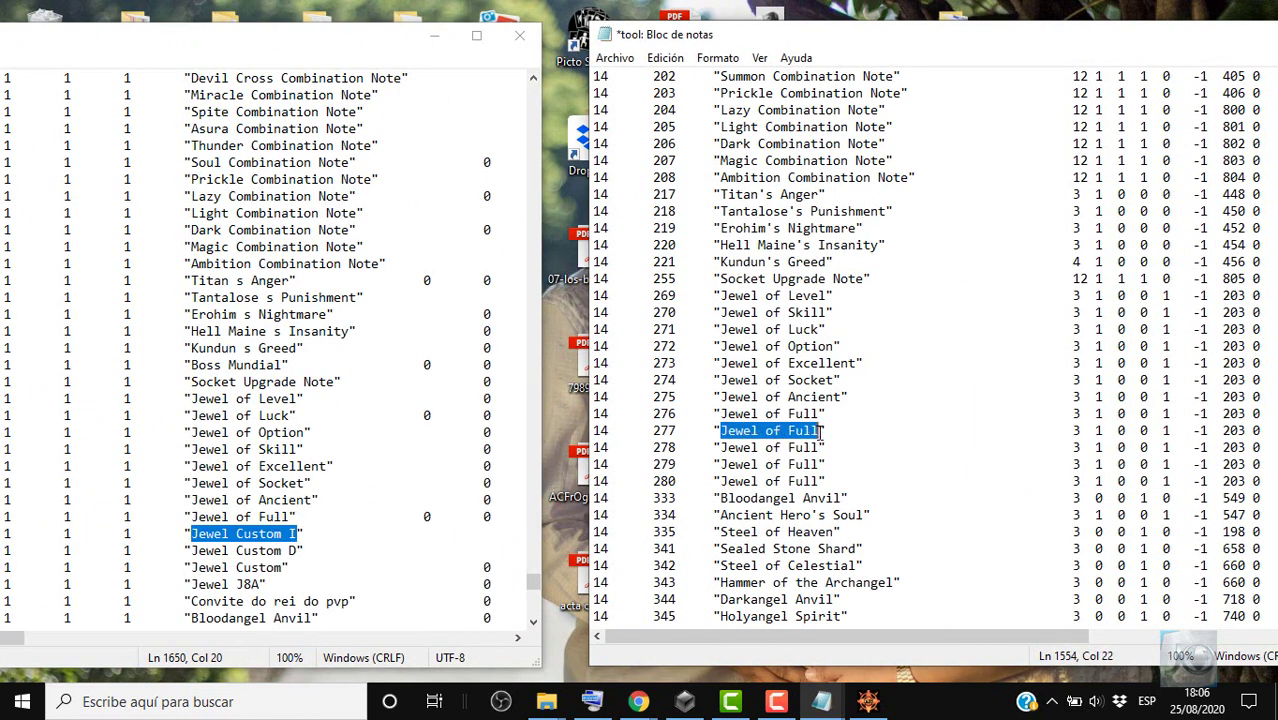
{"action": "key", "text": "ctrl+v"}
{"action": "left_click_drag", "start_coordinate": [301, 550], "coordinate": [192, 549]}
{"action": "key", "text": "ctrl+c"}
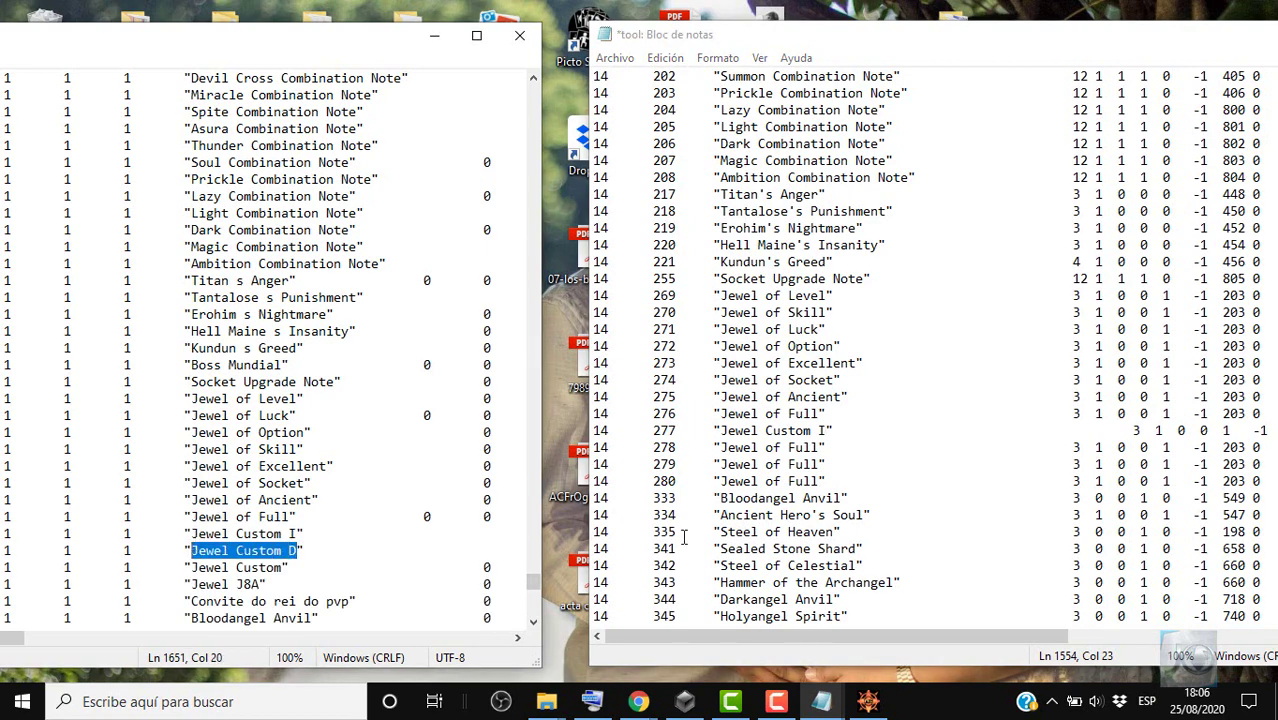
{"action": "left_click_drag", "start_coordinate": [720, 448], "coordinate": [821, 448]}
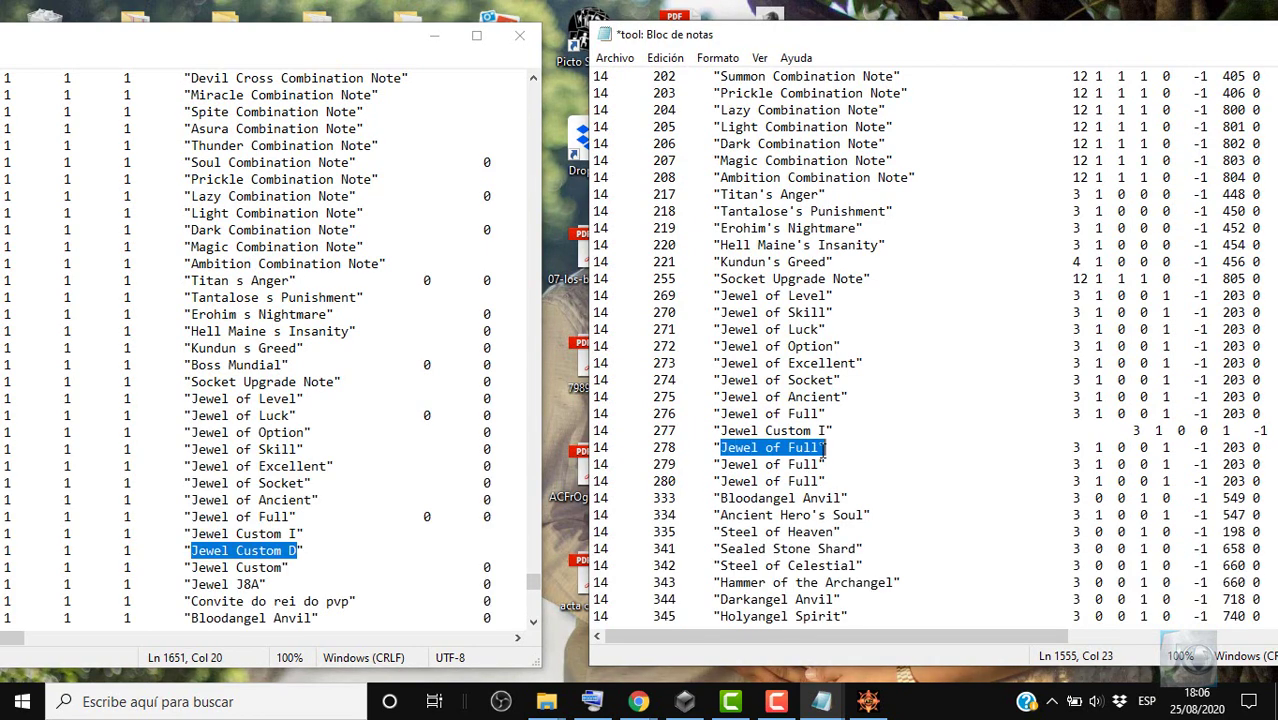
{"action": "key", "text": "ctrl+v"}
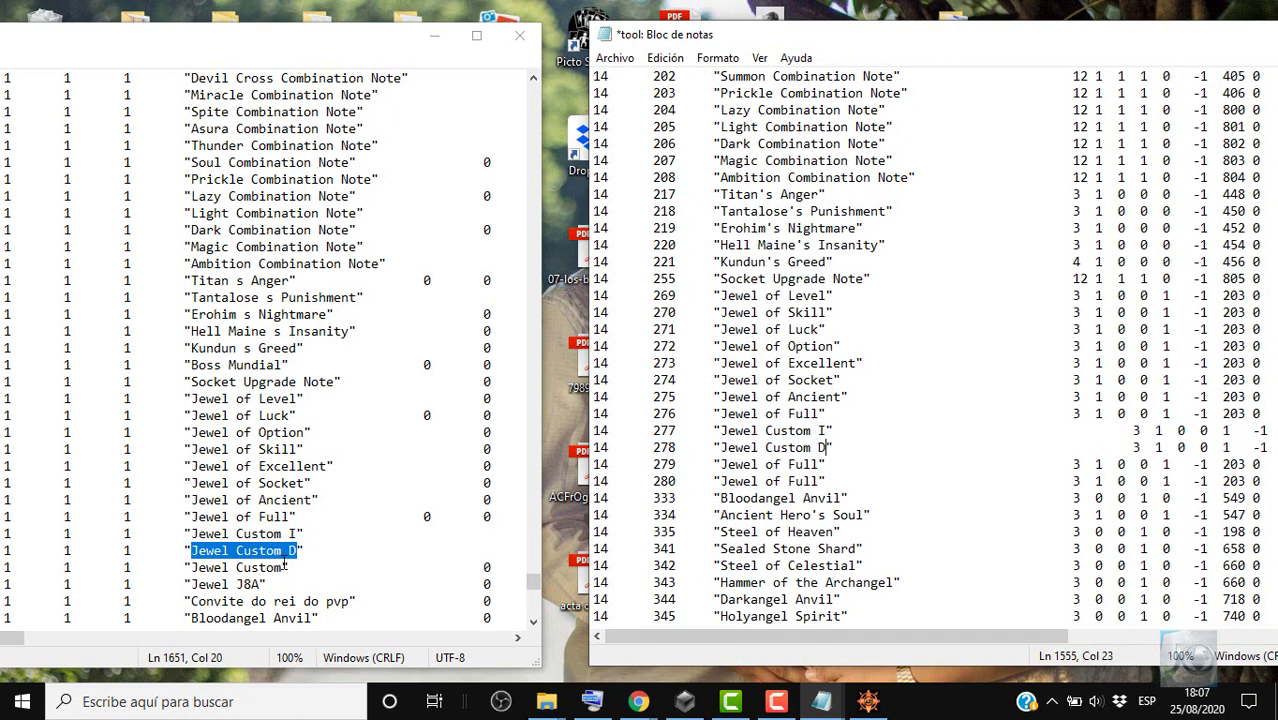
Replace the names in tool rows 279 and 280 with "Jewel Custom" and "Jewel J8A" copied from the item file.
{"action": "left_click_drag", "start_coordinate": [284, 567], "coordinate": [191, 566]}
{"action": "key", "text": "ctrl+c"}
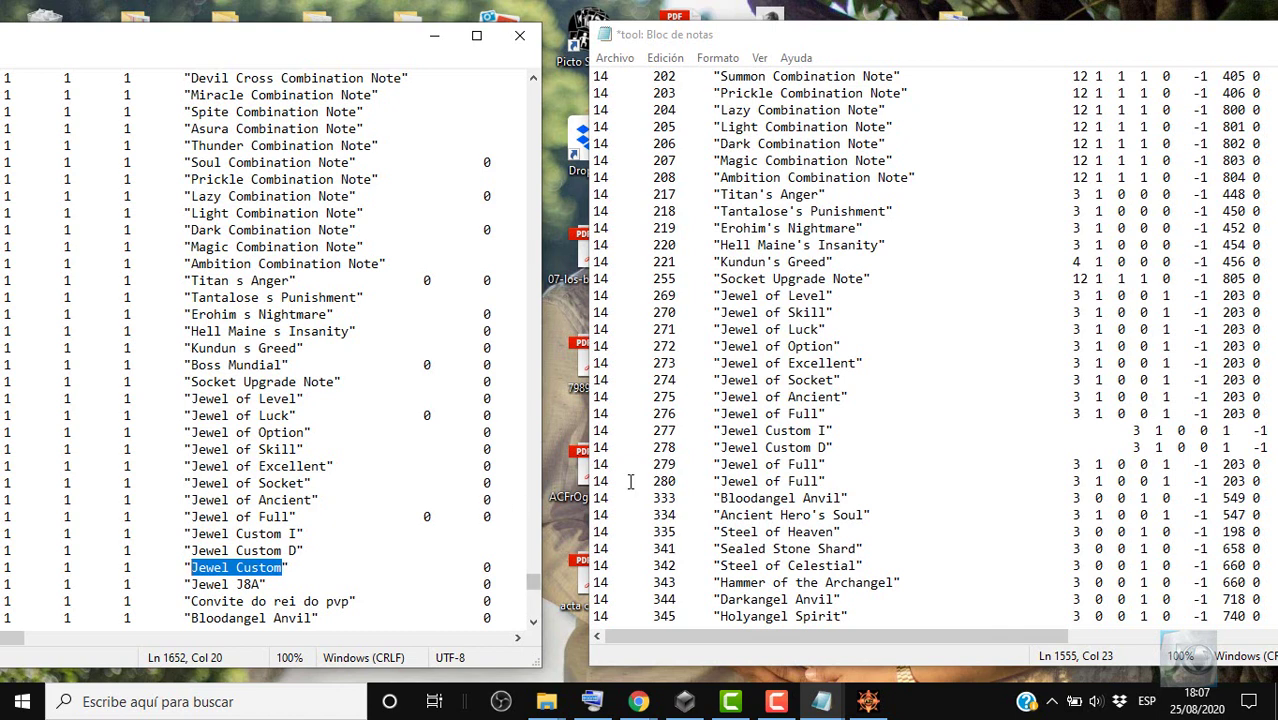
{"action": "left_click_drag", "start_coordinate": [719, 464], "coordinate": [820, 466]}
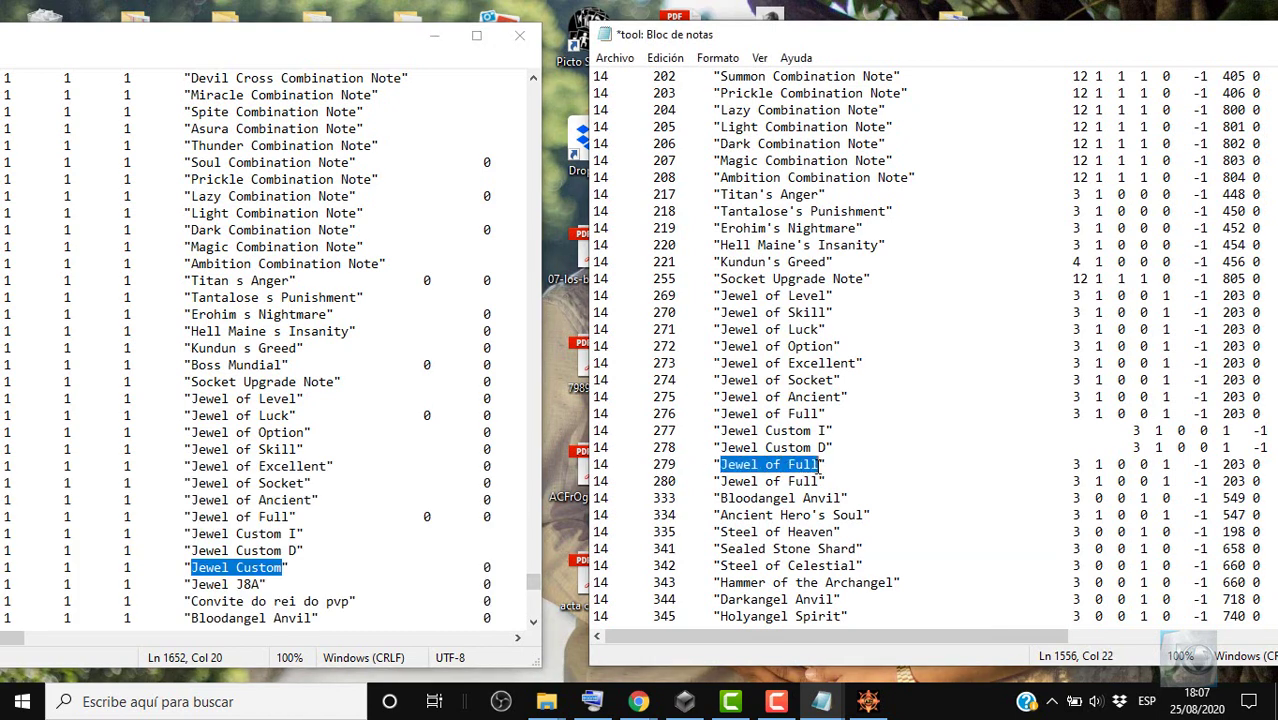
{"action": "key", "text": "ctrl+v"}
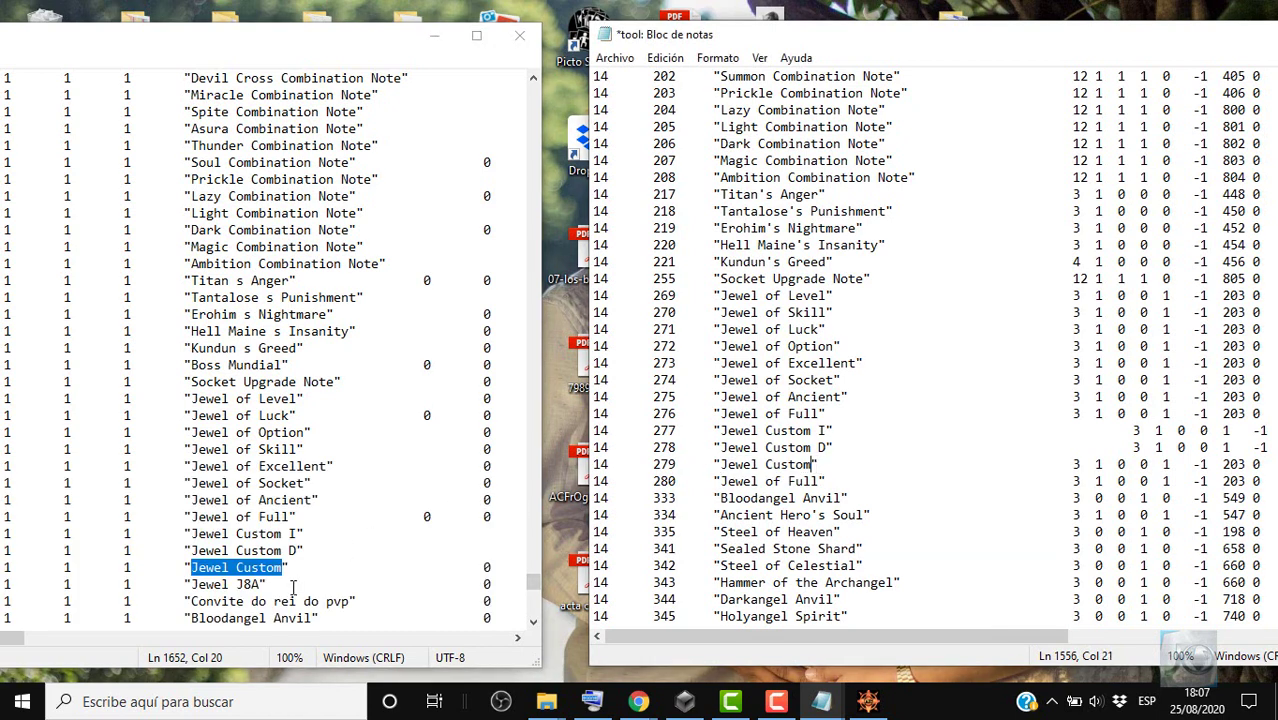
{"action": "left_click_drag", "start_coordinate": [264, 585], "coordinate": [191, 585]}
{"action": "key", "text": "ctrl+c"}
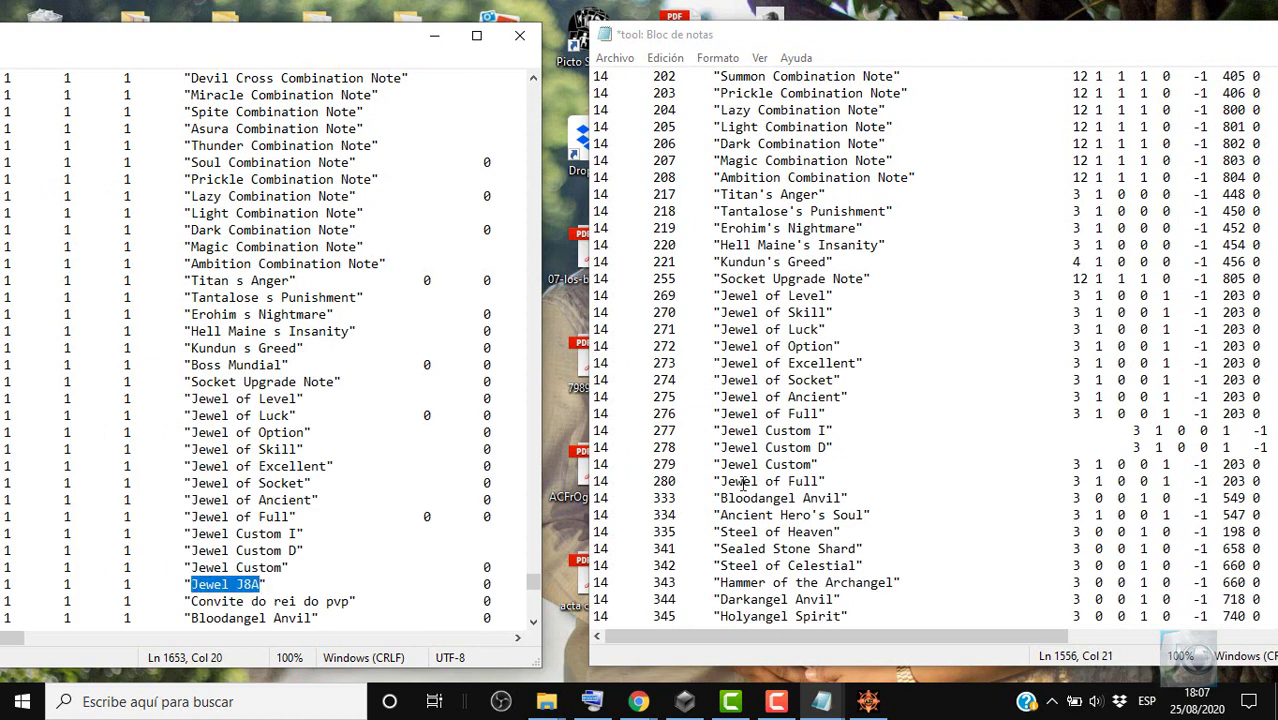
{"action": "left_click_drag", "start_coordinate": [720, 482], "coordinate": [820, 482]}
{"action": "key", "text": "ctrl+v"}
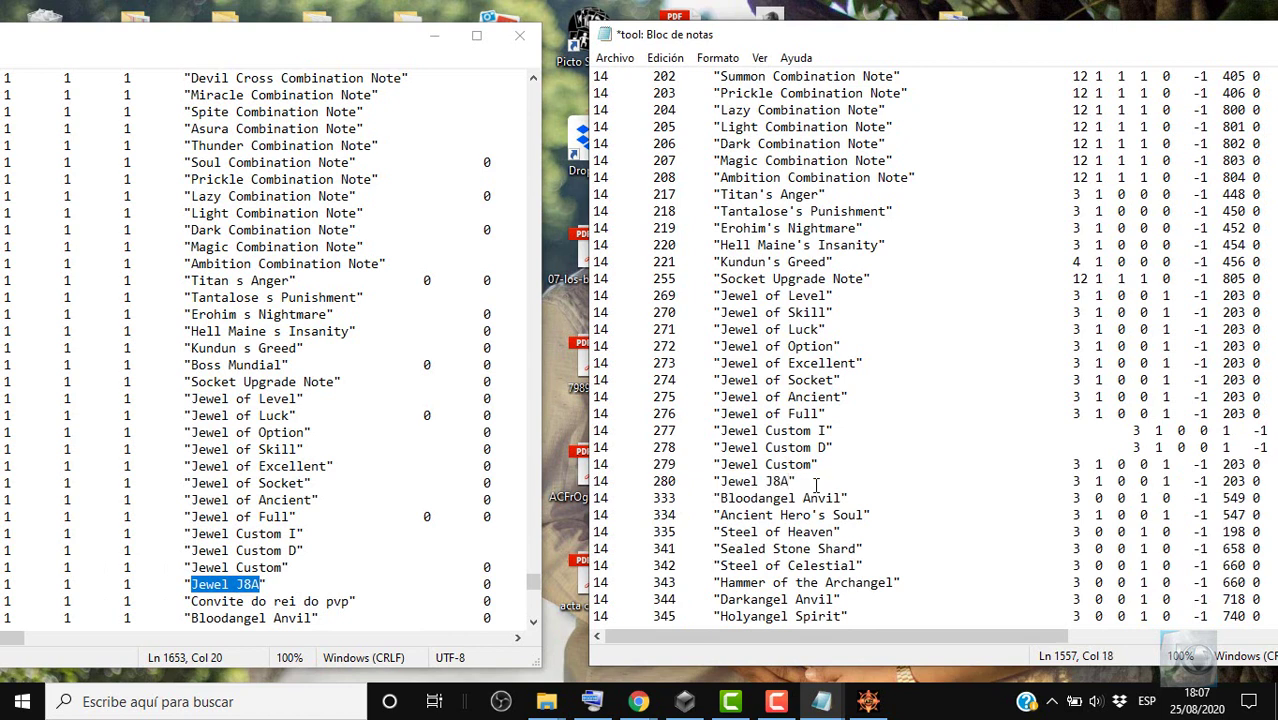
Remove the extra spacing after the names in tool rows 277 and 278 so their columns align with the other jewel rows.
{"action": "left_click_drag", "start_coordinate": [1055, 44], "coordinate": [910, 42]}
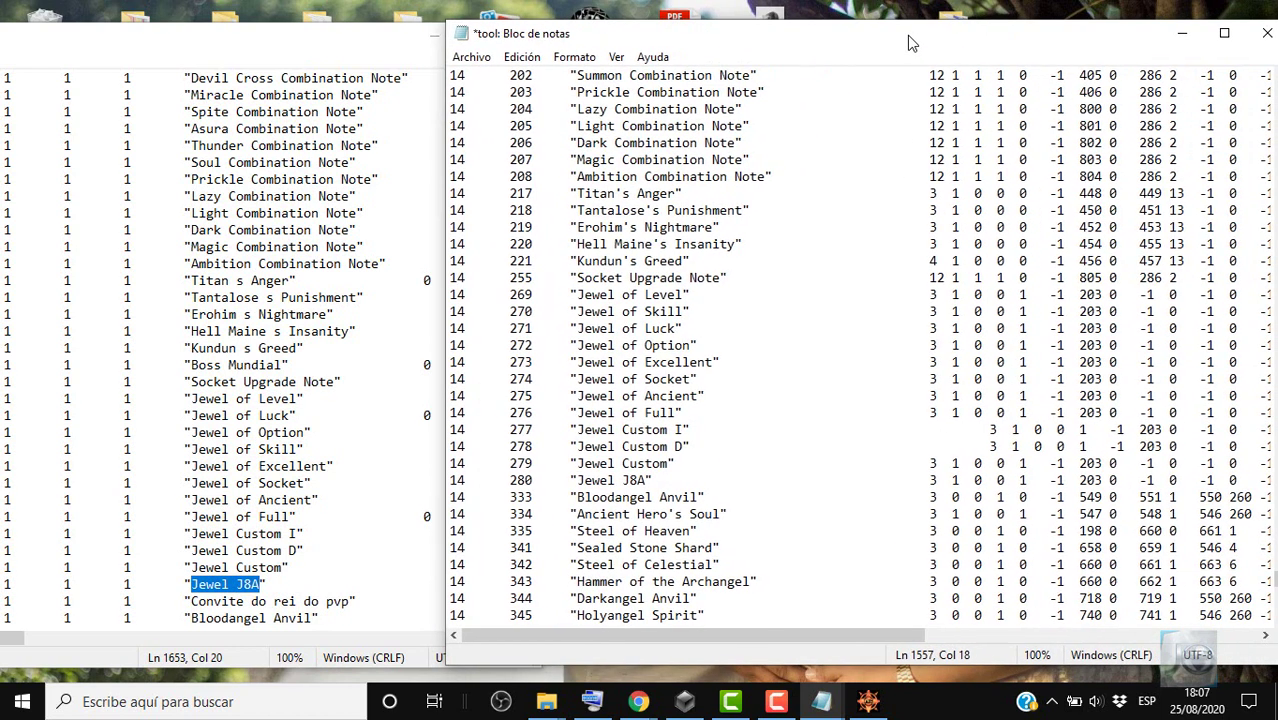
{"action": "left_click", "coordinate": [991, 432]}
{"action": "key", "text": "BackSpace"}
{"action": "left_click", "coordinate": [993, 441]}
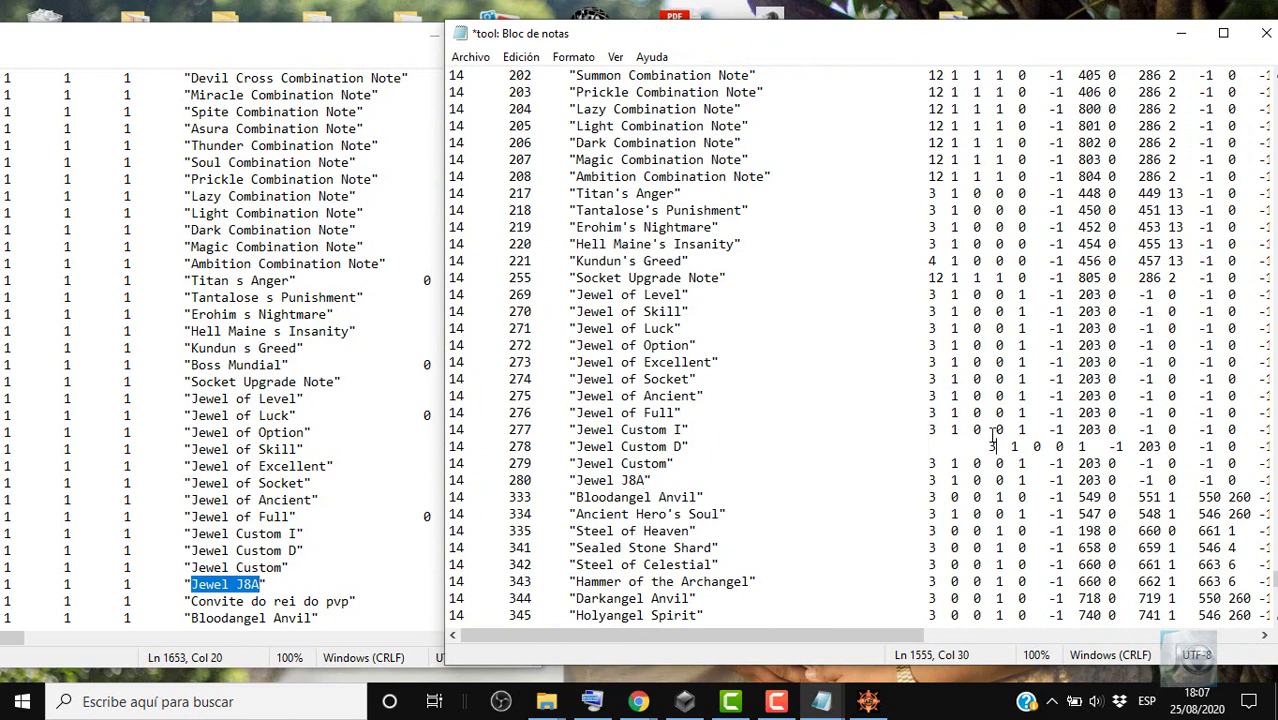
{"action": "key", "text": "BackSpace"}
{"action": "key", "text": "BackSpace"}
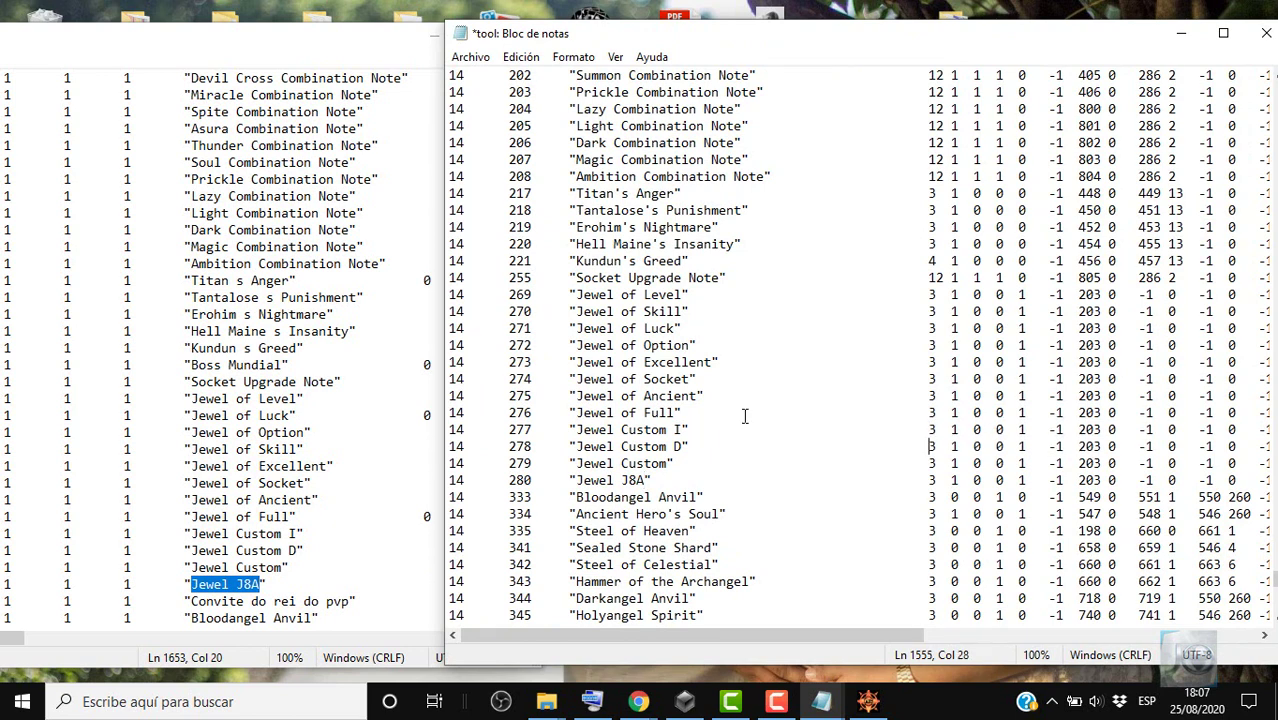
{"action": "left_click_drag", "start_coordinate": [451, 432], "coordinate": [449, 497]}
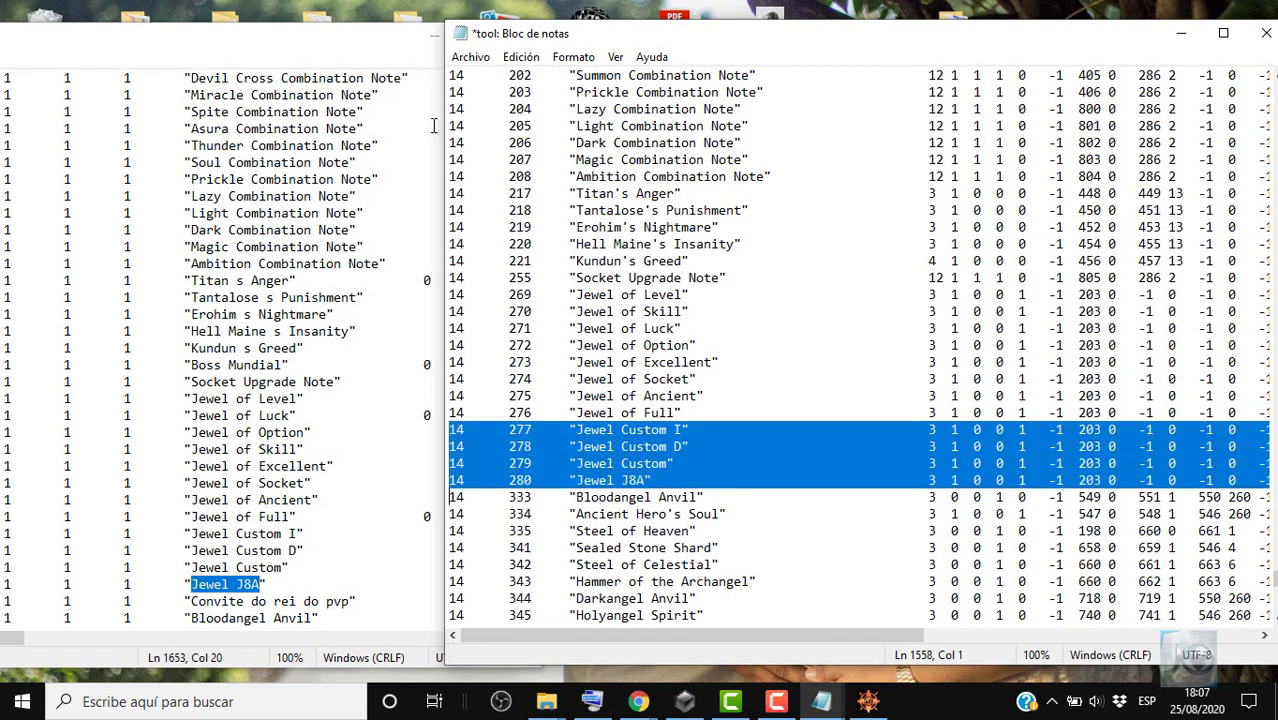
Close the item text file and maximize the tool file.
{"action": "left_click", "coordinate": [400, 62]}
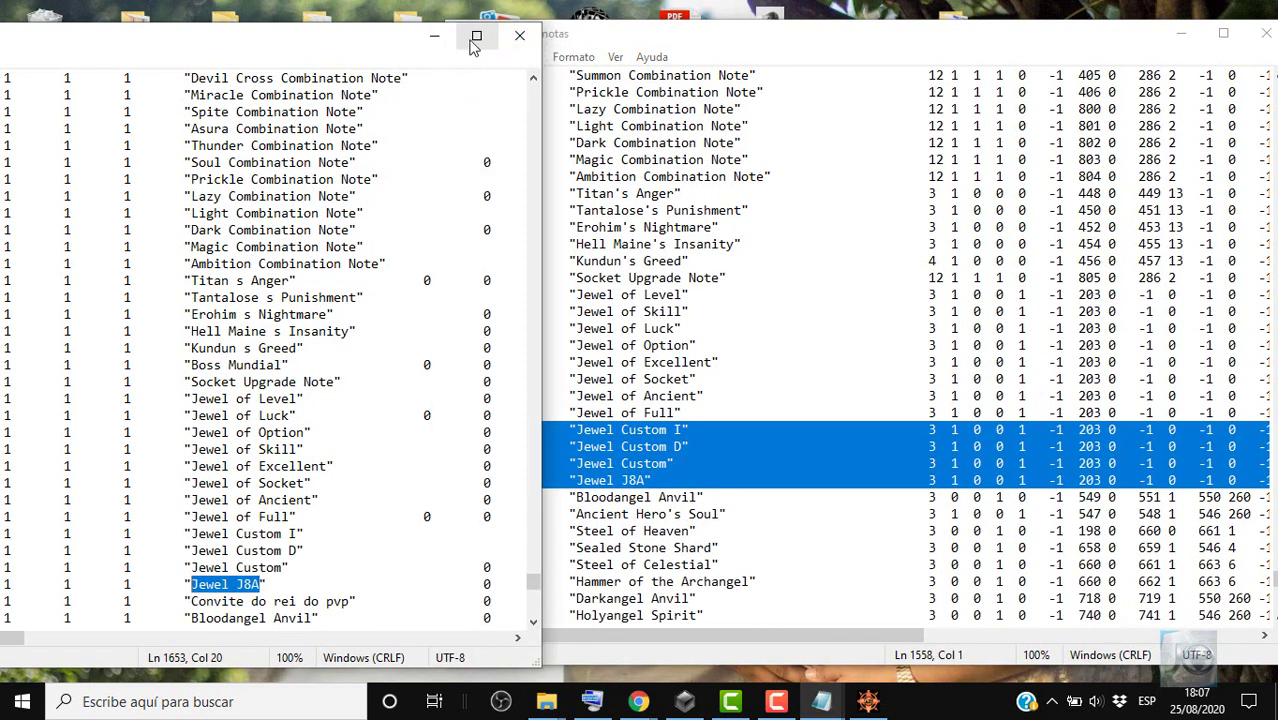
{"action": "left_click", "coordinate": [519, 40]}
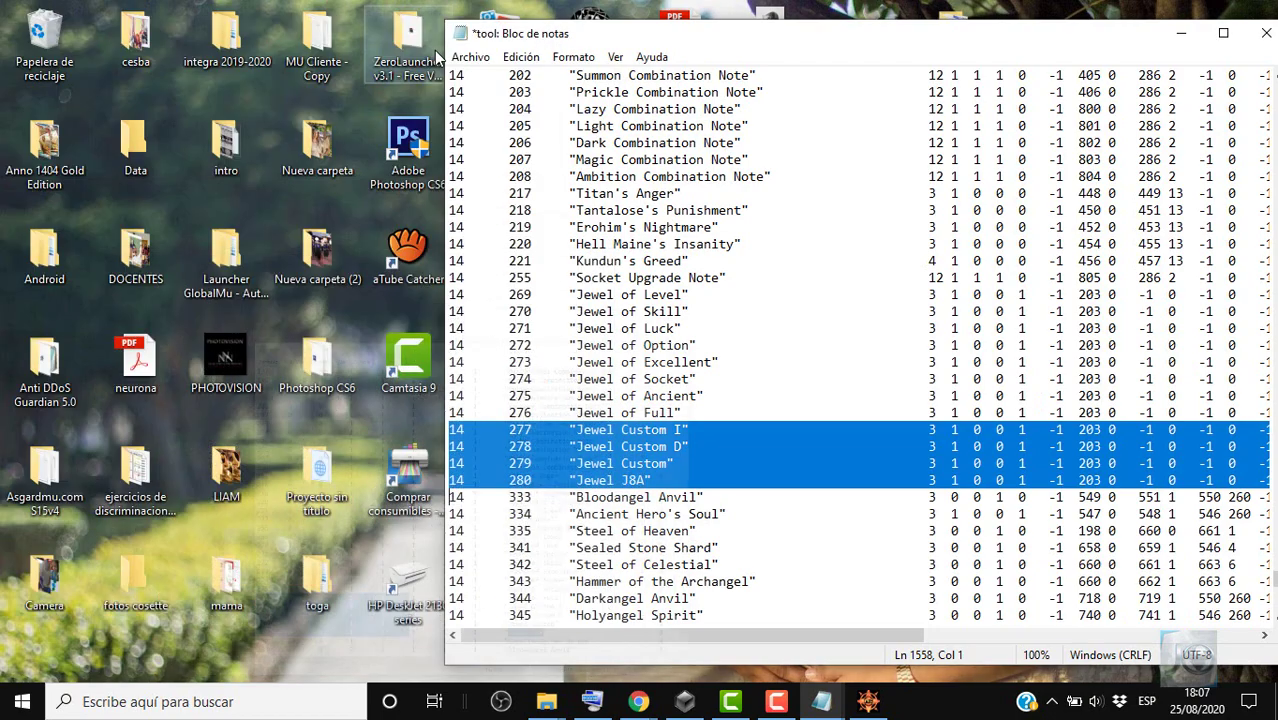
{"action": "left_click_drag", "start_coordinate": [705, 45], "coordinate": [399, 45]}
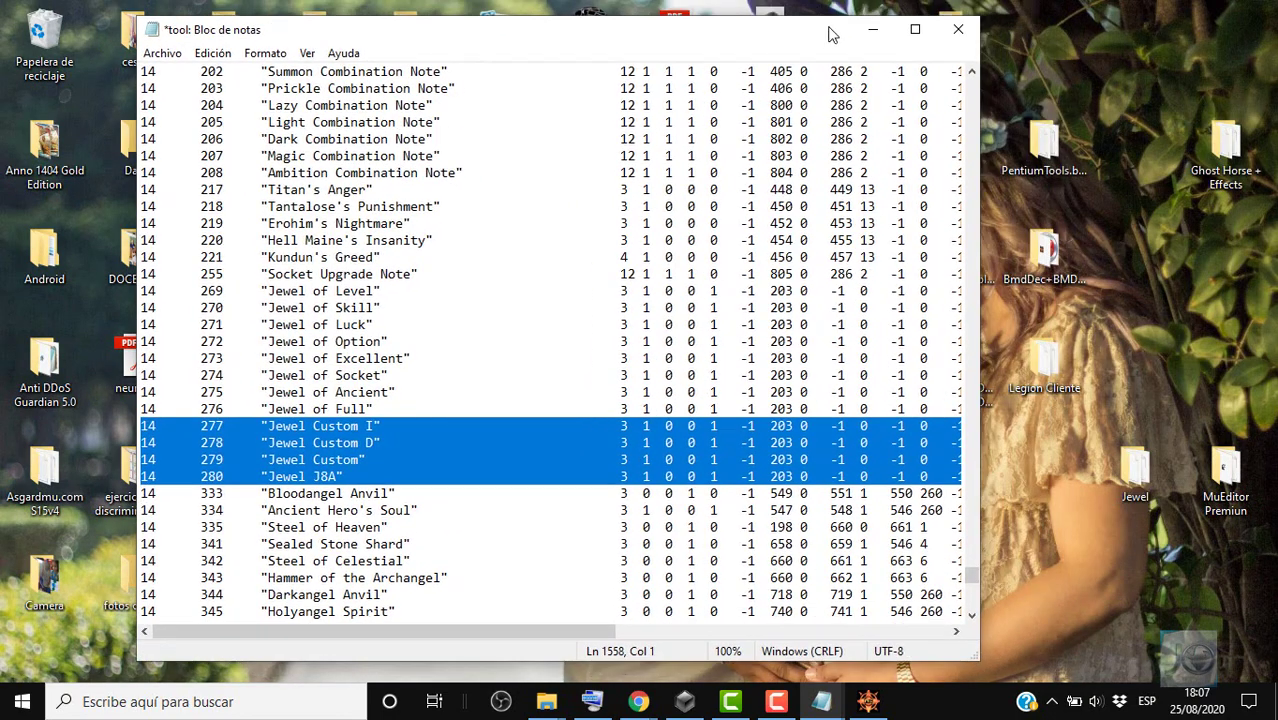
{"action": "left_click", "coordinate": [912, 33]}
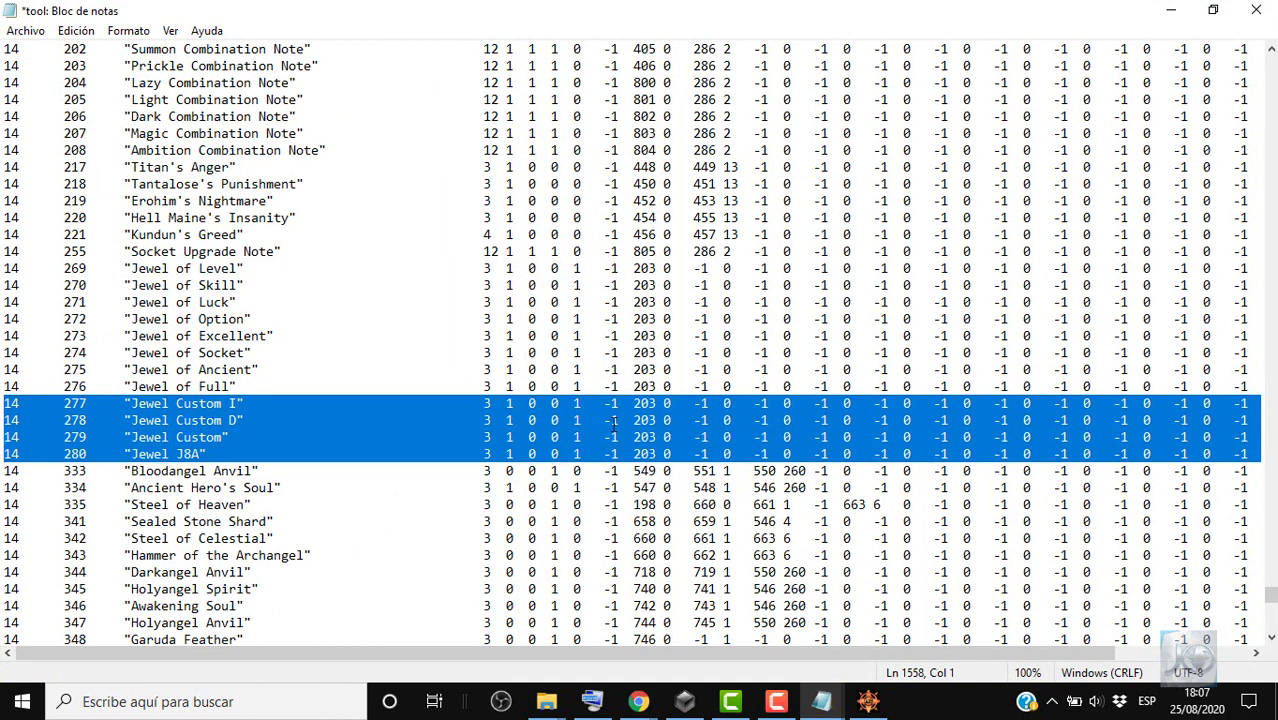
Examine the tooltip text index column in the new jewel rows 277 to 280.
{"action": "left_click_drag", "start_coordinate": [634, 400], "coordinate": [636, 458]}
{"action": "left_click", "coordinate": [655, 420]}
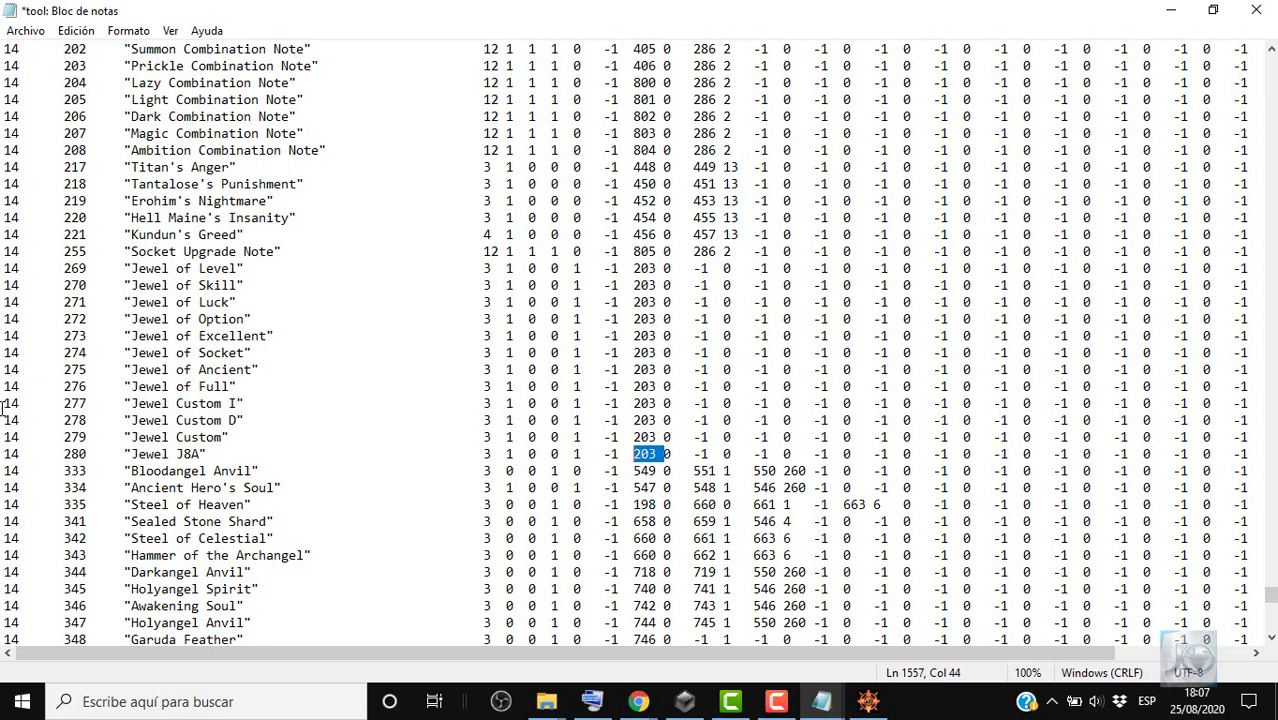
{"action": "left_click_drag", "start_coordinate": [4, 404], "coordinate": [4, 470]}
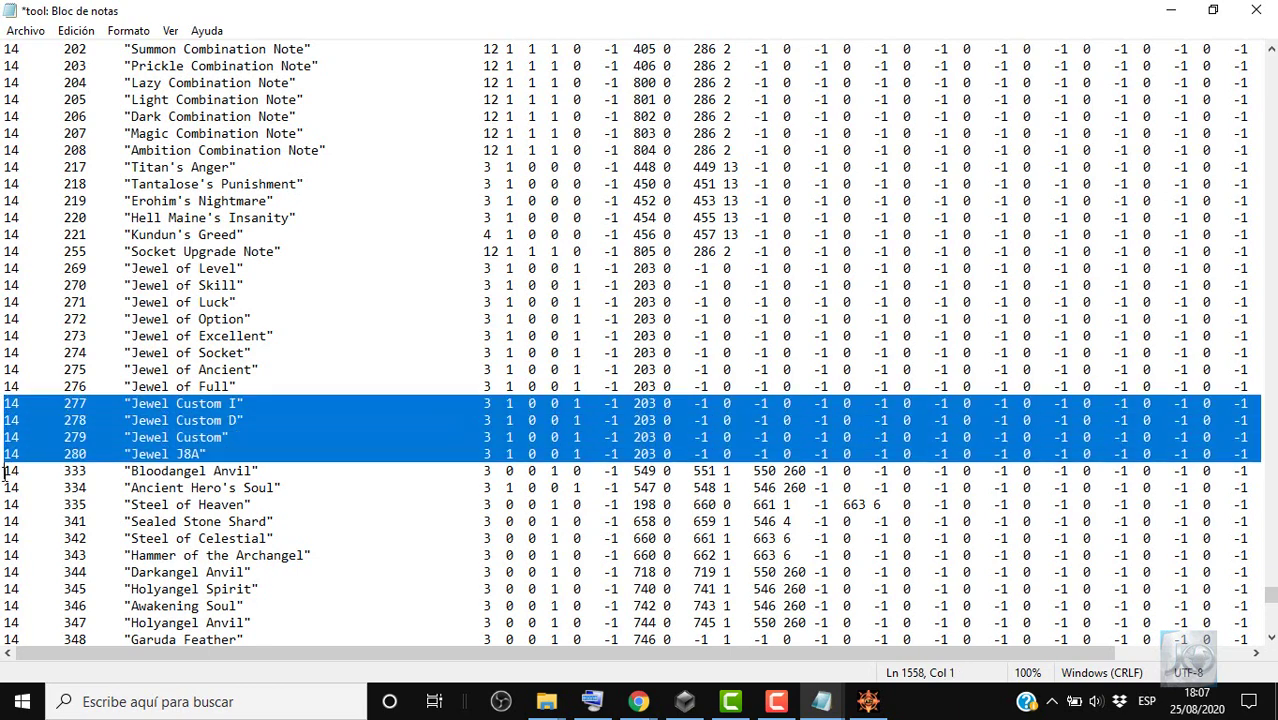
{"action": "left_click", "coordinate": [867, 703]}
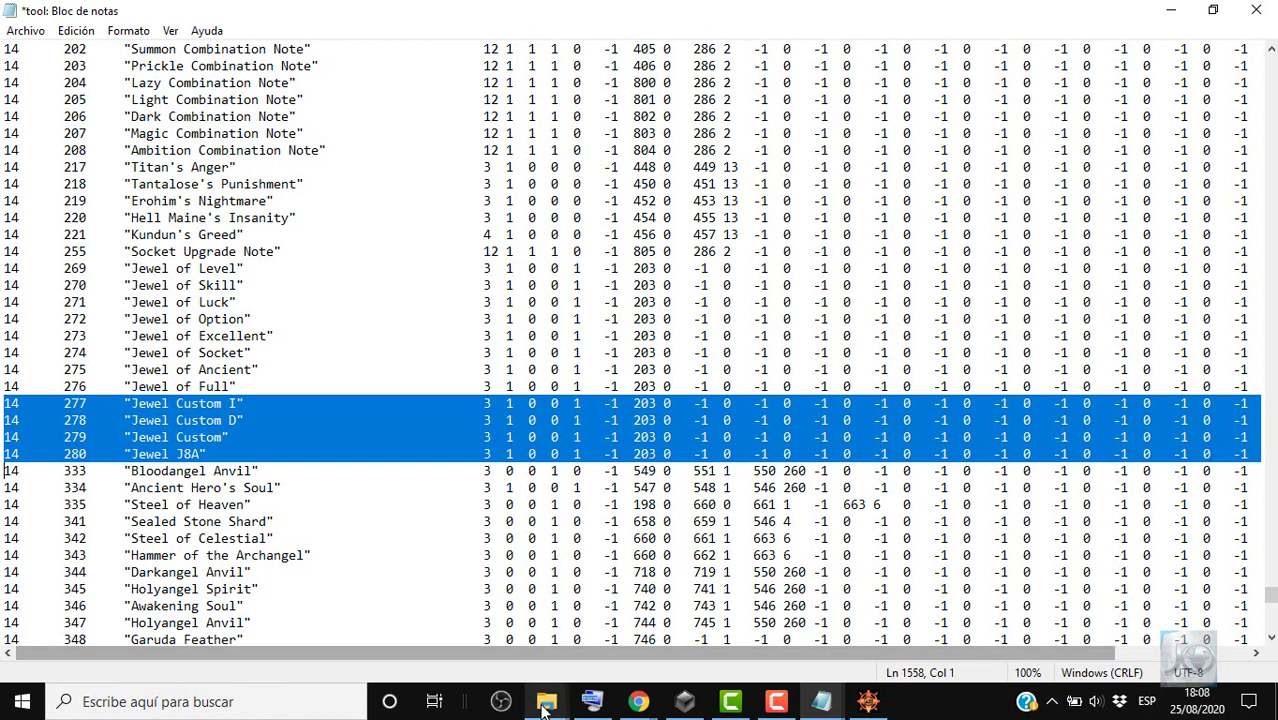
Open the tooltext file from the client's Local folder and return to the tool file.
{"action": "mouse_move", "coordinate": [546, 701]}
{"action": "left_click", "coordinate": [628, 621]}
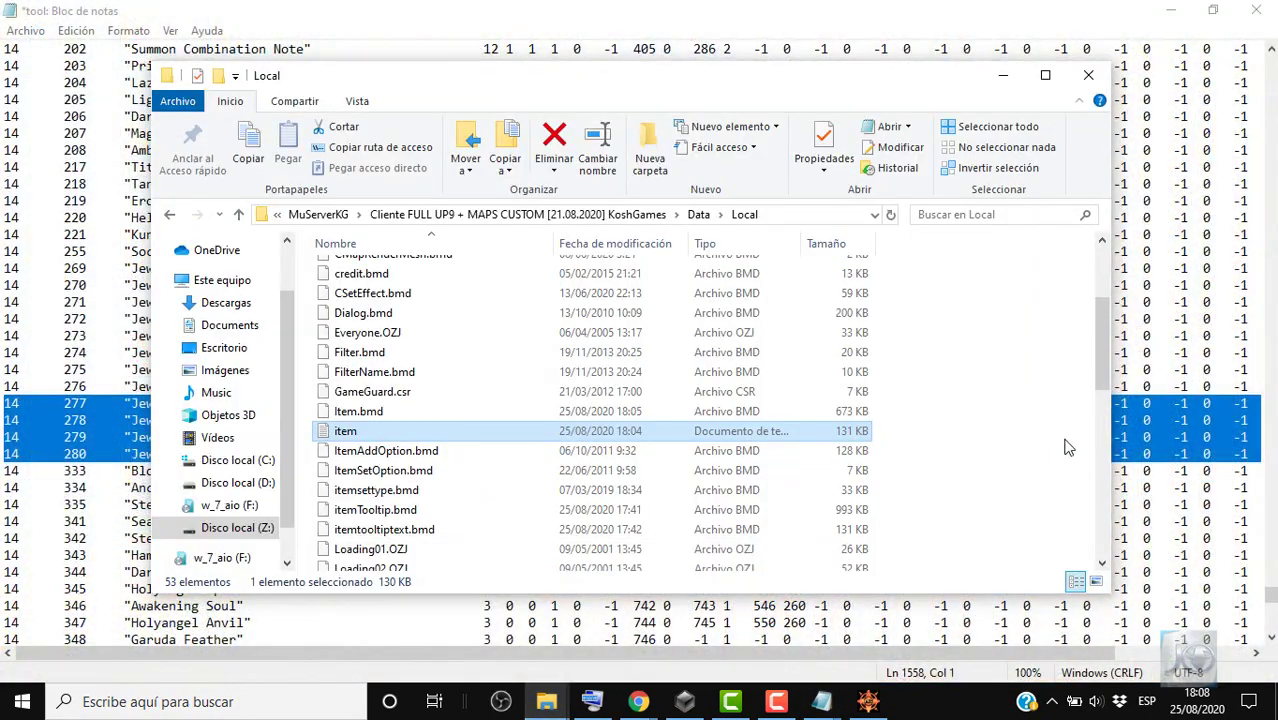
{"action": "left_click_drag", "start_coordinate": [1100, 365], "coordinate": [1100, 545]}
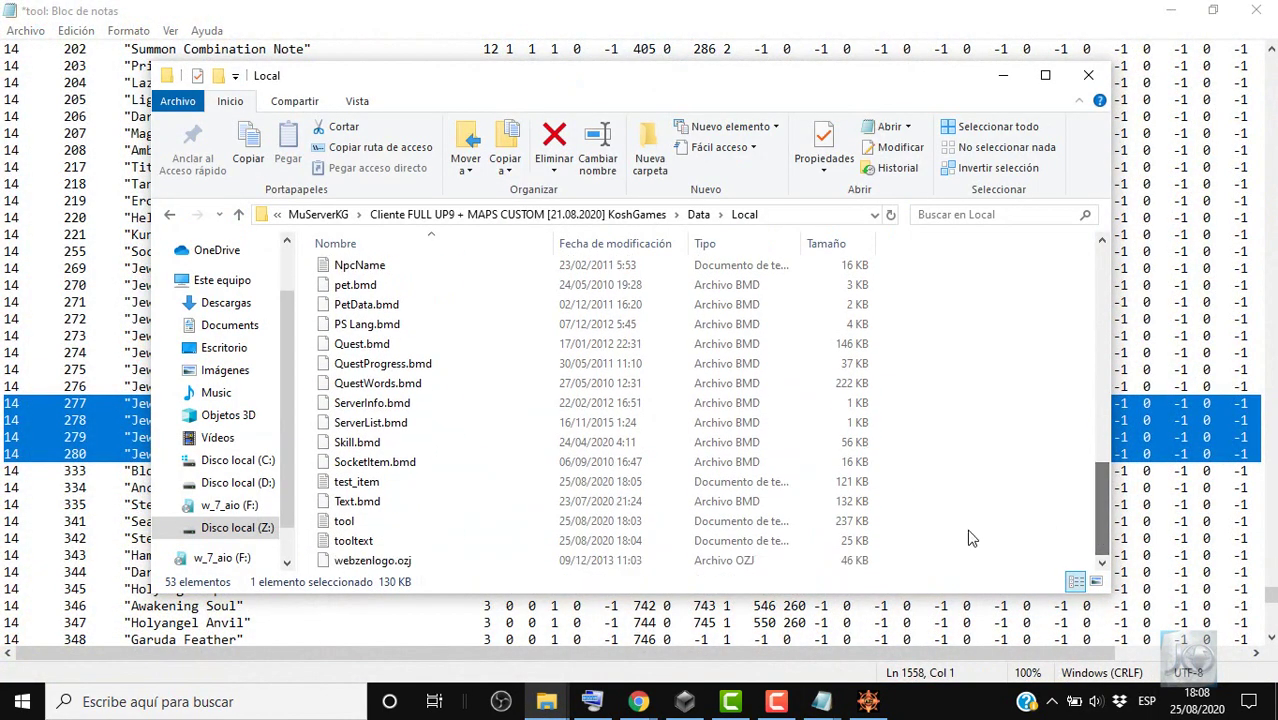
{"action": "double_click", "coordinate": [868, 541]}
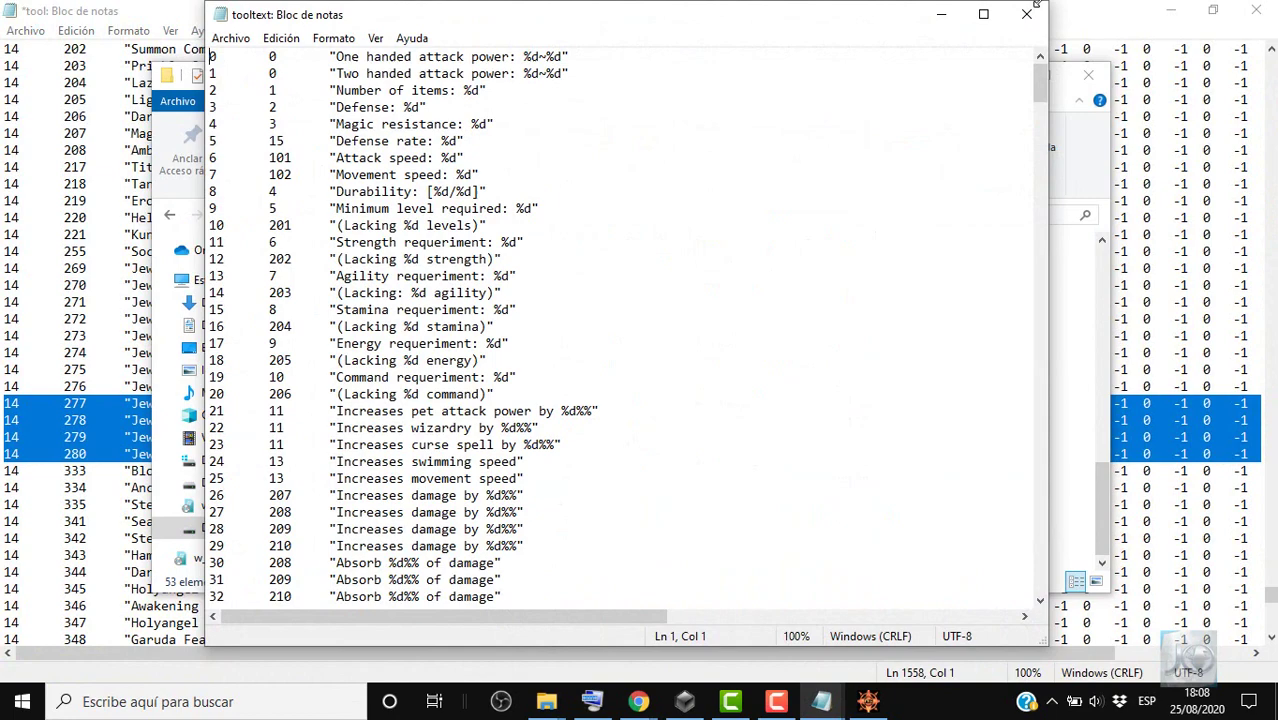
{"action": "left_click", "coordinate": [1076, 196]}
{"action": "left_click", "coordinate": [998, 76]}
{"action": "left_click", "coordinate": [1141, 27]}
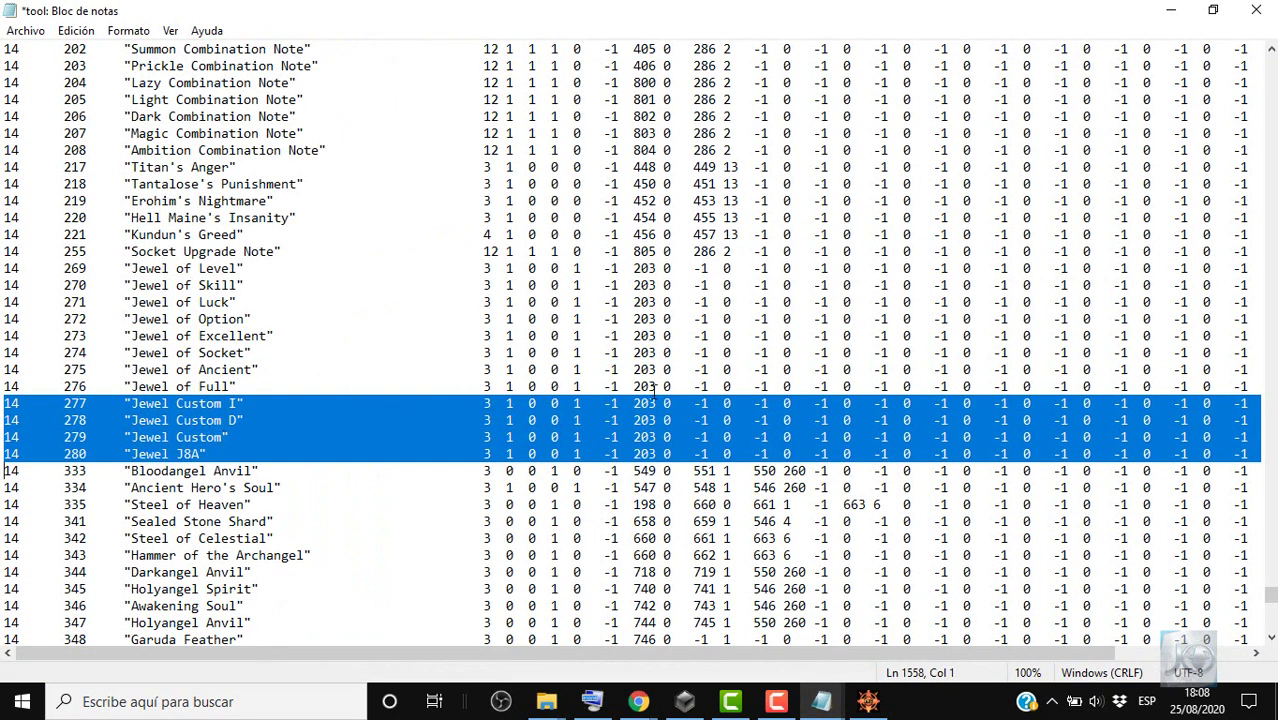
Check the tooltip text index of the "Jewel of Full" row and look up entry 203 in the tooltext file.
{"action": "left_click_drag", "start_coordinate": [657, 386], "coordinate": [5, 386]}
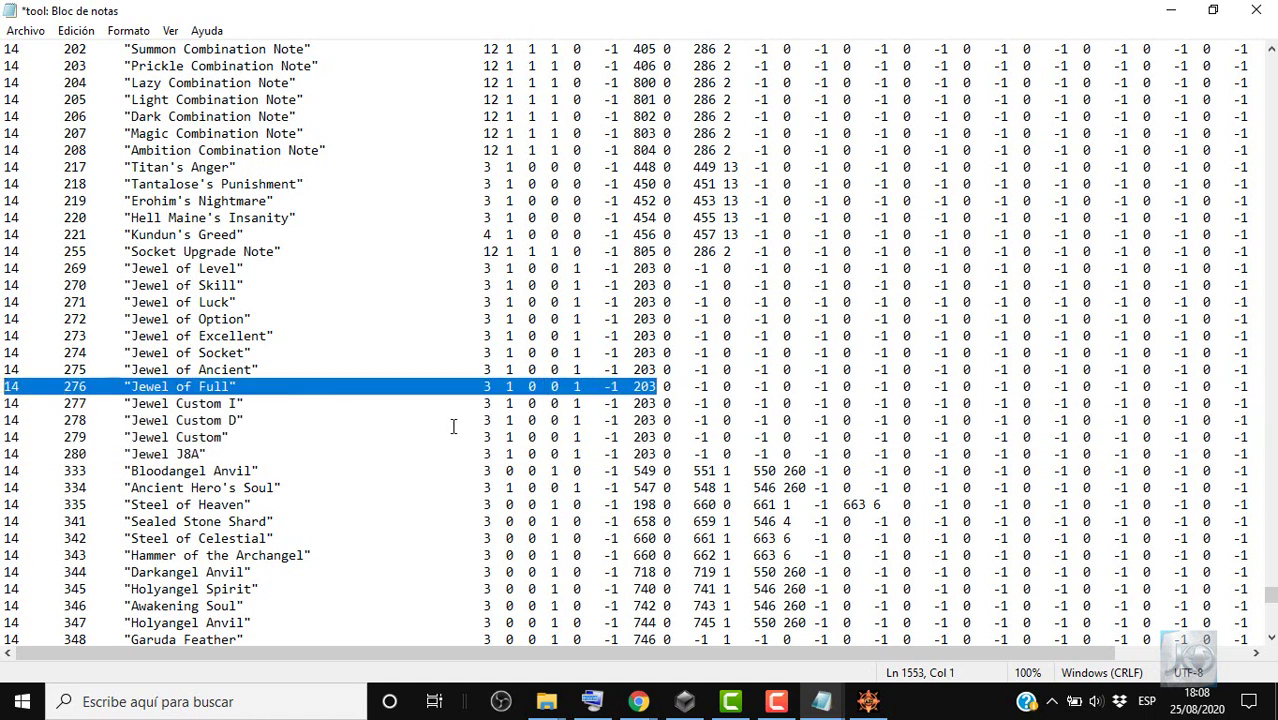
{"action": "left_click_drag", "start_coordinate": [629, 386], "coordinate": [659, 387]}
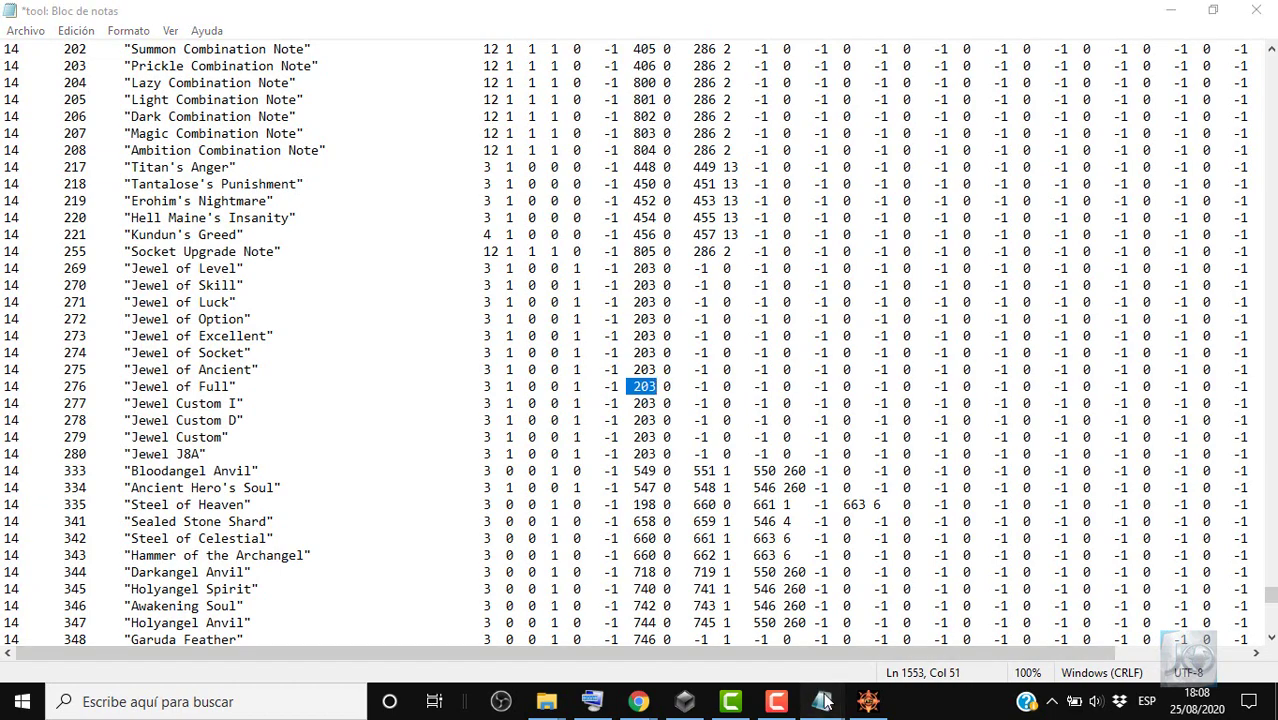
{"action": "mouse_move", "coordinate": [821, 701]}
{"action": "left_click", "coordinate": [1072, 600]}
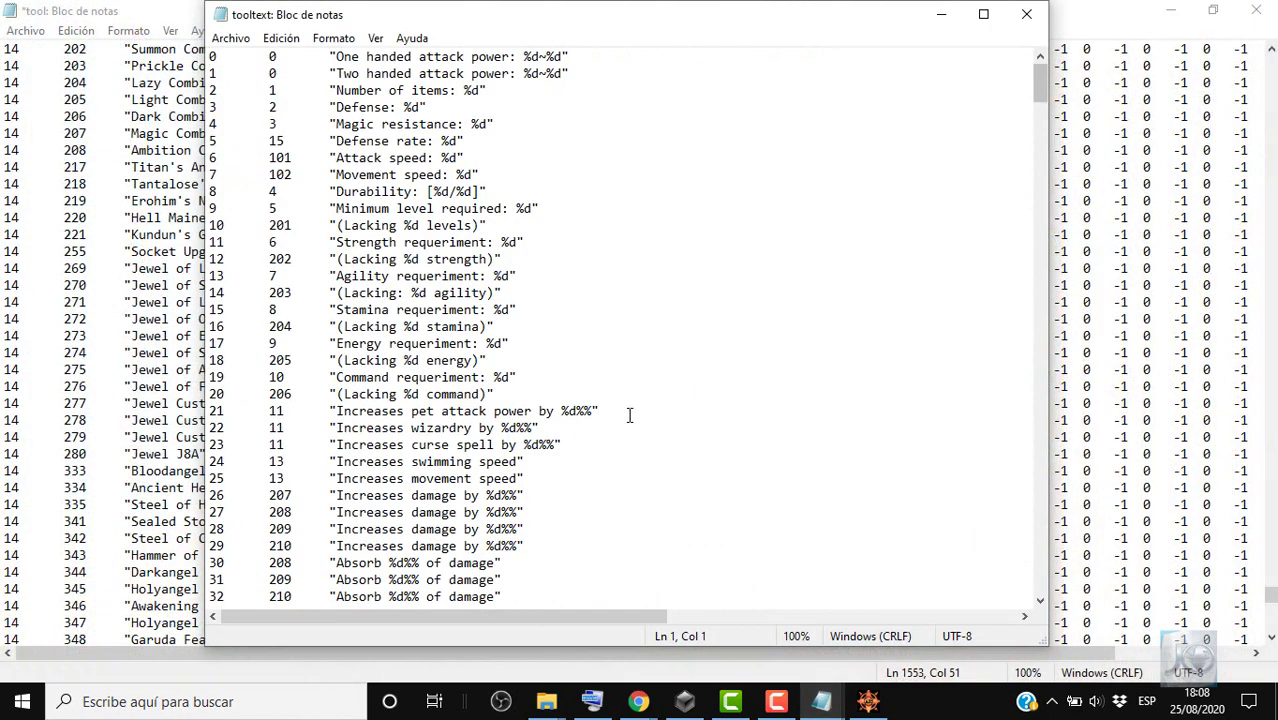
{"action": "left_click_drag", "start_coordinate": [1042, 87], "coordinate": [1049, 314]}
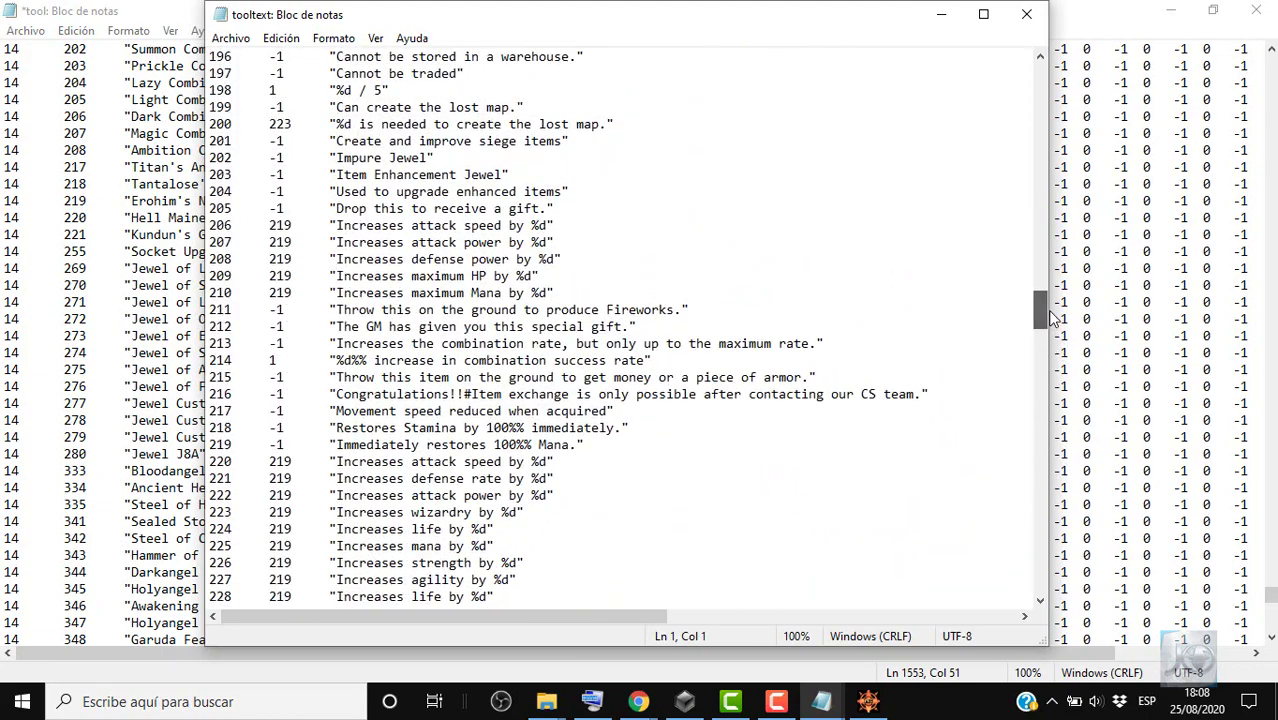
Mark entry 203 in the tooltext file, place its window beside the tool file's rows, and check jewel rows 277 and 278.
{"action": "left_click_drag", "start_coordinate": [512, 174], "coordinate": [211, 177]}
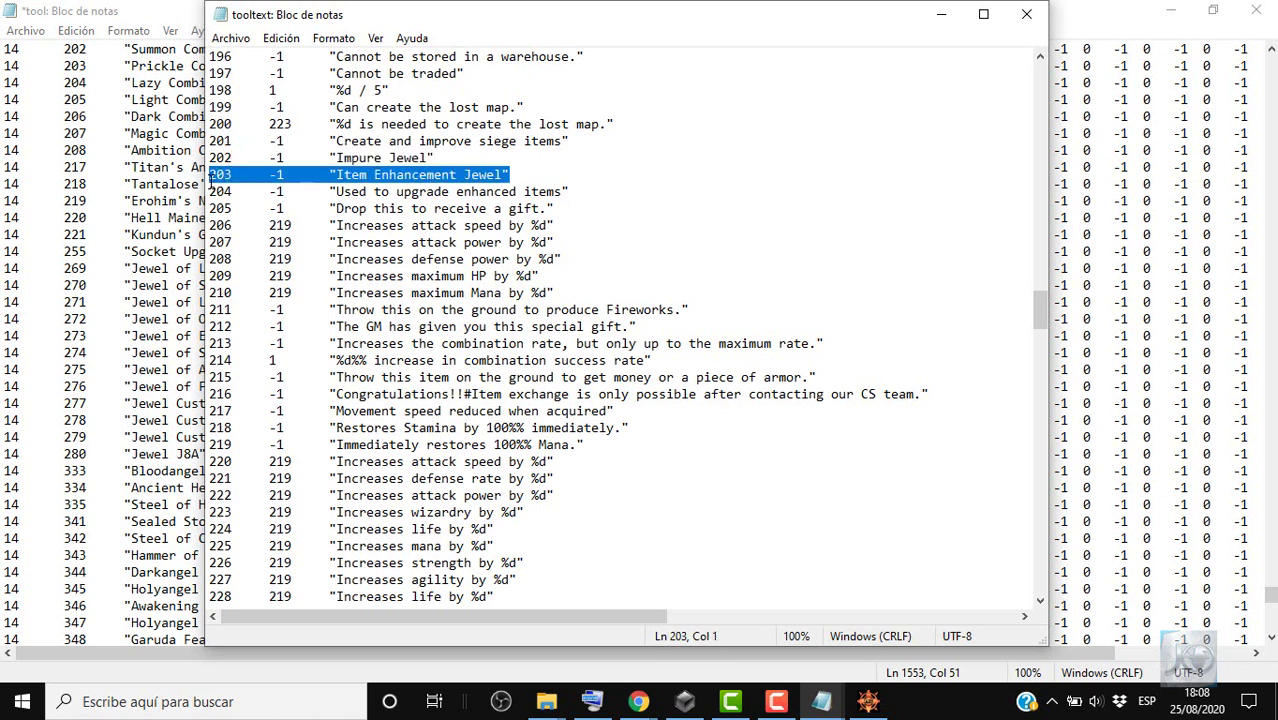
{"action": "left_click_drag", "start_coordinate": [498, 25], "coordinate": [928, 332]}
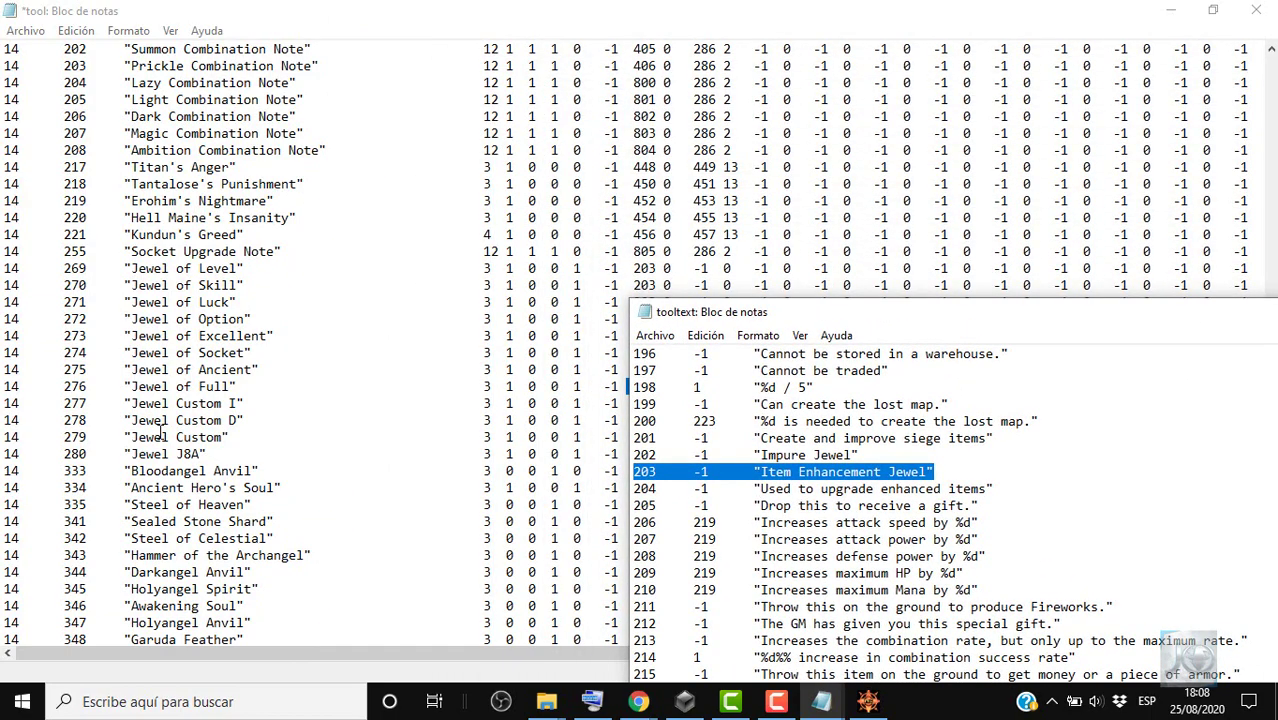
{"action": "left_click_drag", "start_coordinate": [5, 402], "coordinate": [5, 437]}
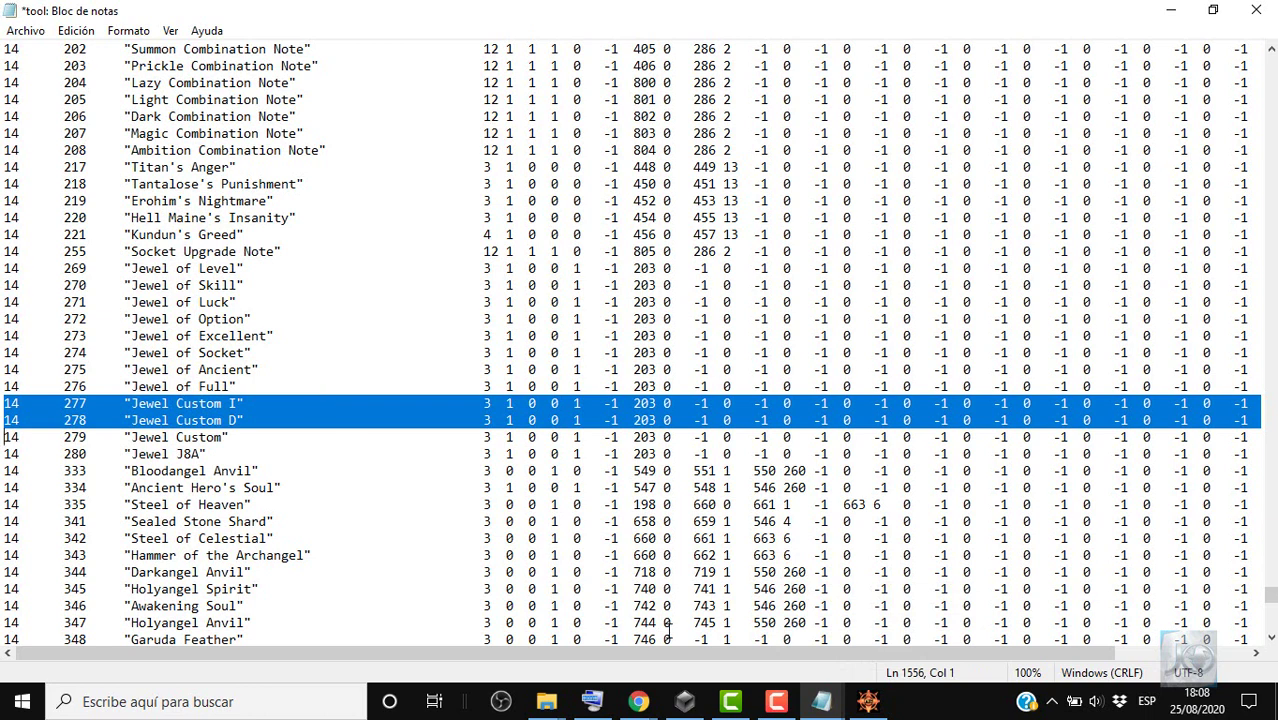
Bring the tooltext file back to the front and look up entry 202, "Impure Jewel".
{"action": "mouse_move", "coordinate": [548, 708]}
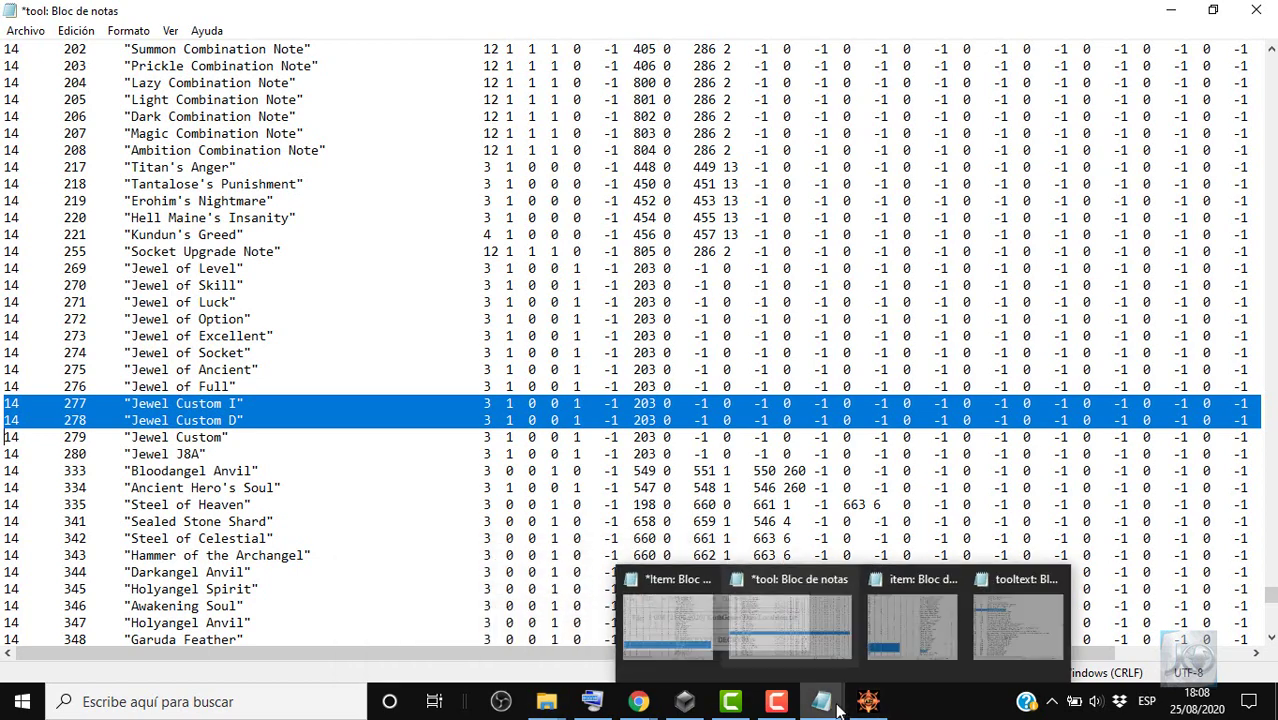
{"action": "mouse_move", "coordinate": [868, 701]}
{"action": "mouse_move", "coordinate": [821, 701]}
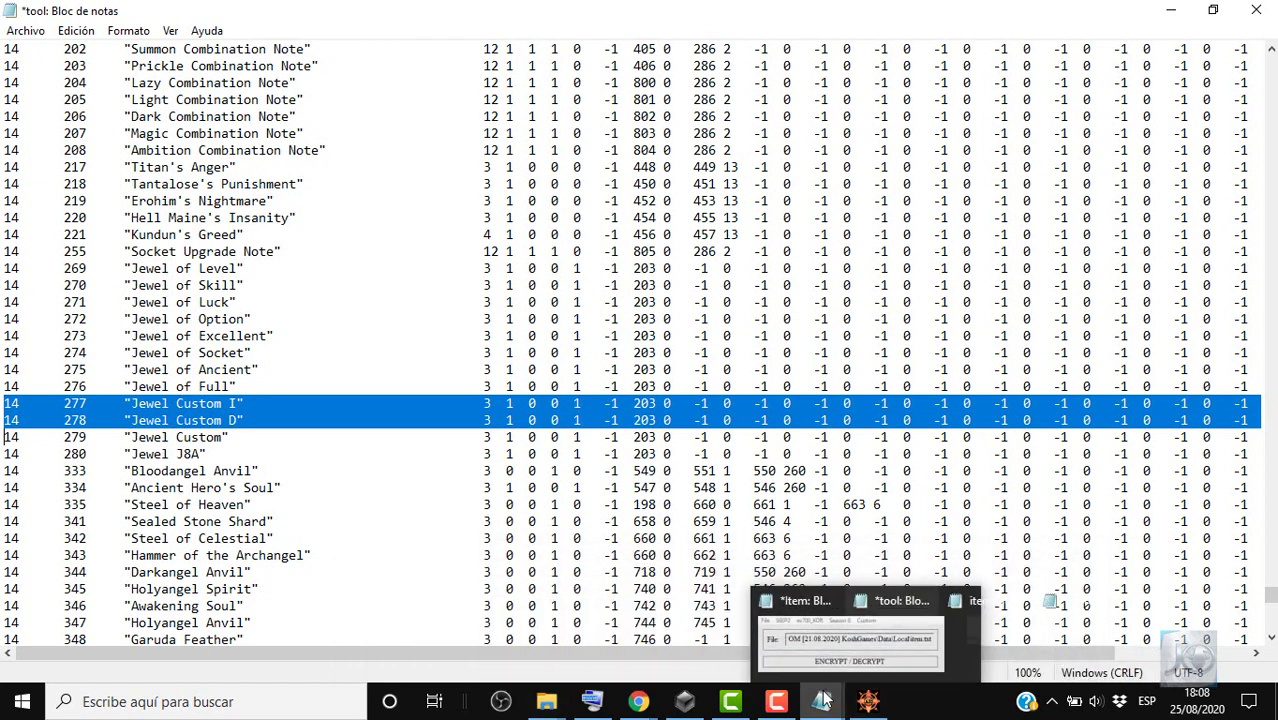
{"action": "left_click", "coordinate": [1137, 603]}
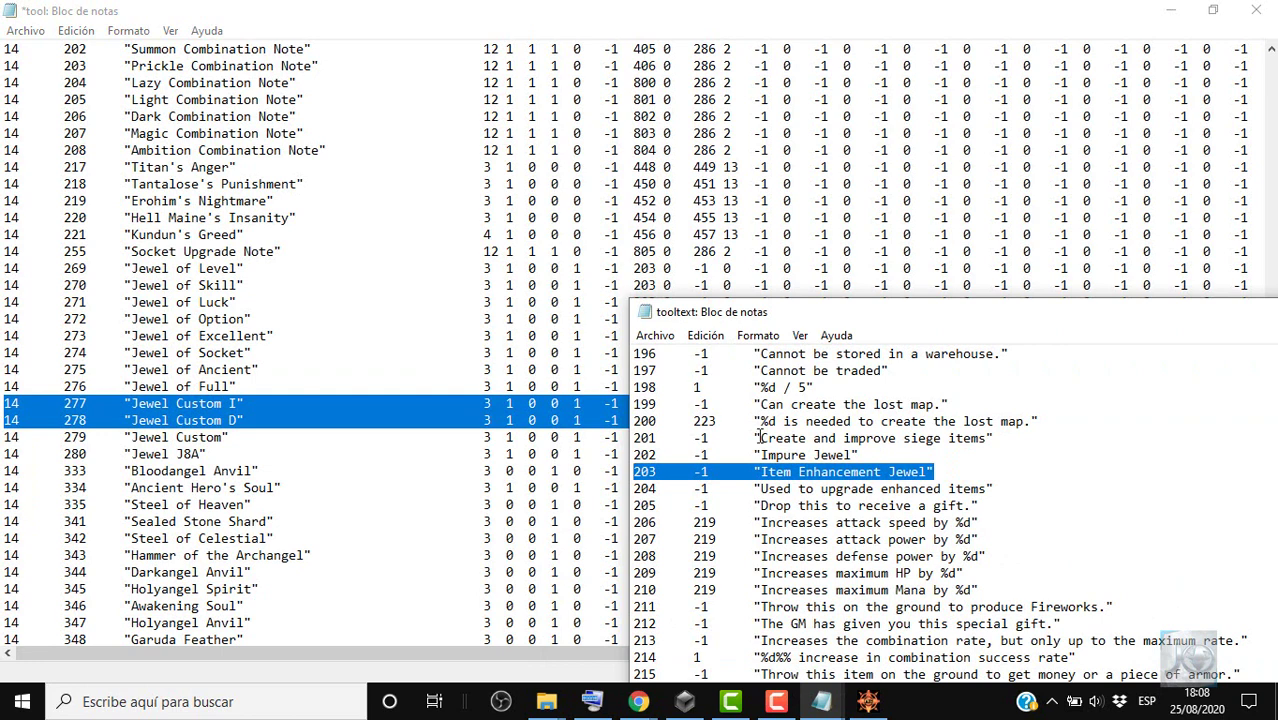
{"action": "left_click_drag", "start_coordinate": [863, 455], "coordinate": [633, 456]}
Set the tooltip text index to 202 in the "Jewel Custom I" and "Jewel Custom D" rows of the tool file.
{"action": "left_click", "coordinate": [578, 403]}
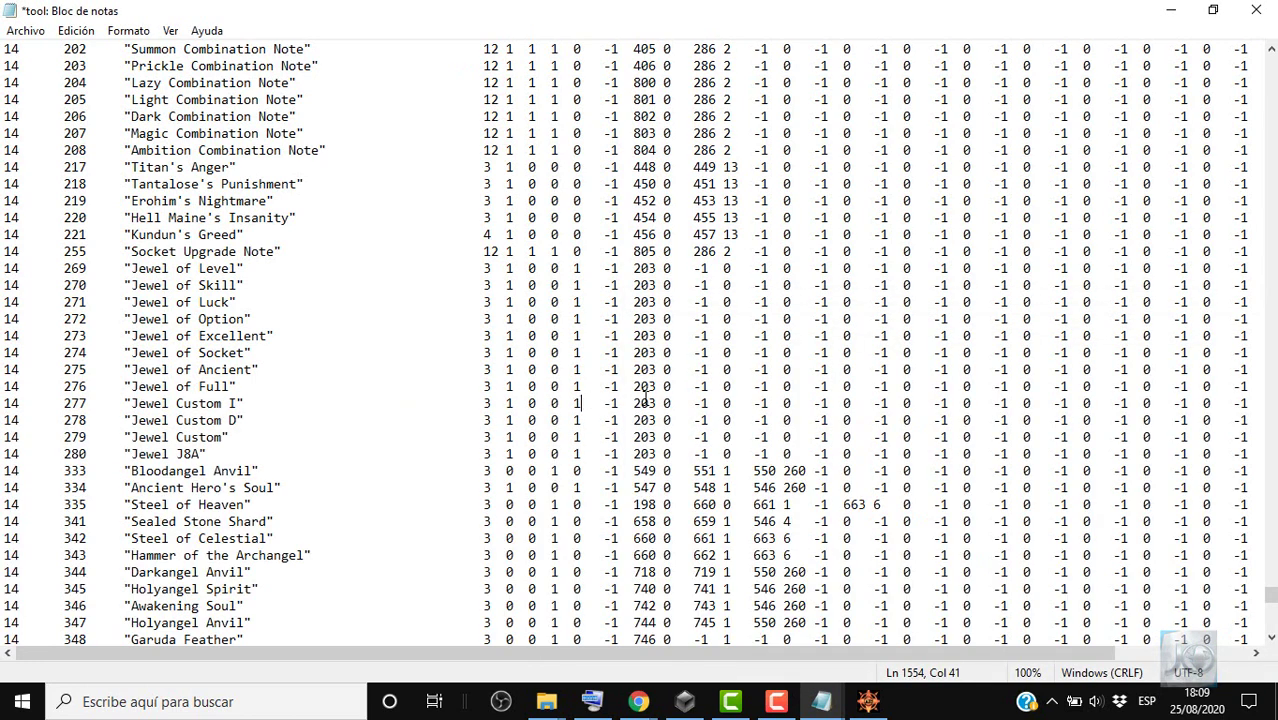
{"action": "left_click_drag", "start_coordinate": [656, 402], "coordinate": [650, 403]}
{"action": "type", "text": "2"}
{"action": "key", "text": "Down"}
{"action": "key", "text": "BackSpace"}
{"action": "type", "text": "2"}
{"action": "left_click_drag", "start_coordinate": [4, 403], "coordinate": [4, 436]}
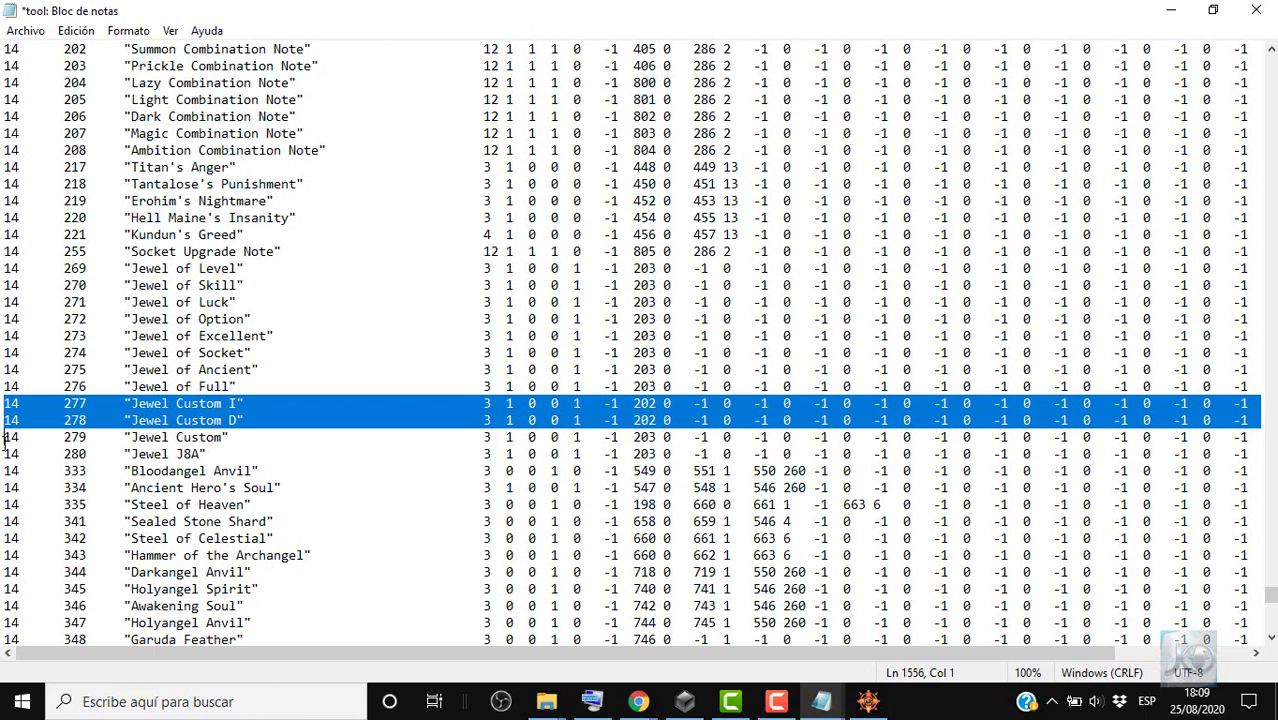
Check the tool file rows for jewels 279 and 280 and return to the tooltext file.
{"action": "left_click_drag", "start_coordinate": [6, 437], "coordinate": [6, 470]}
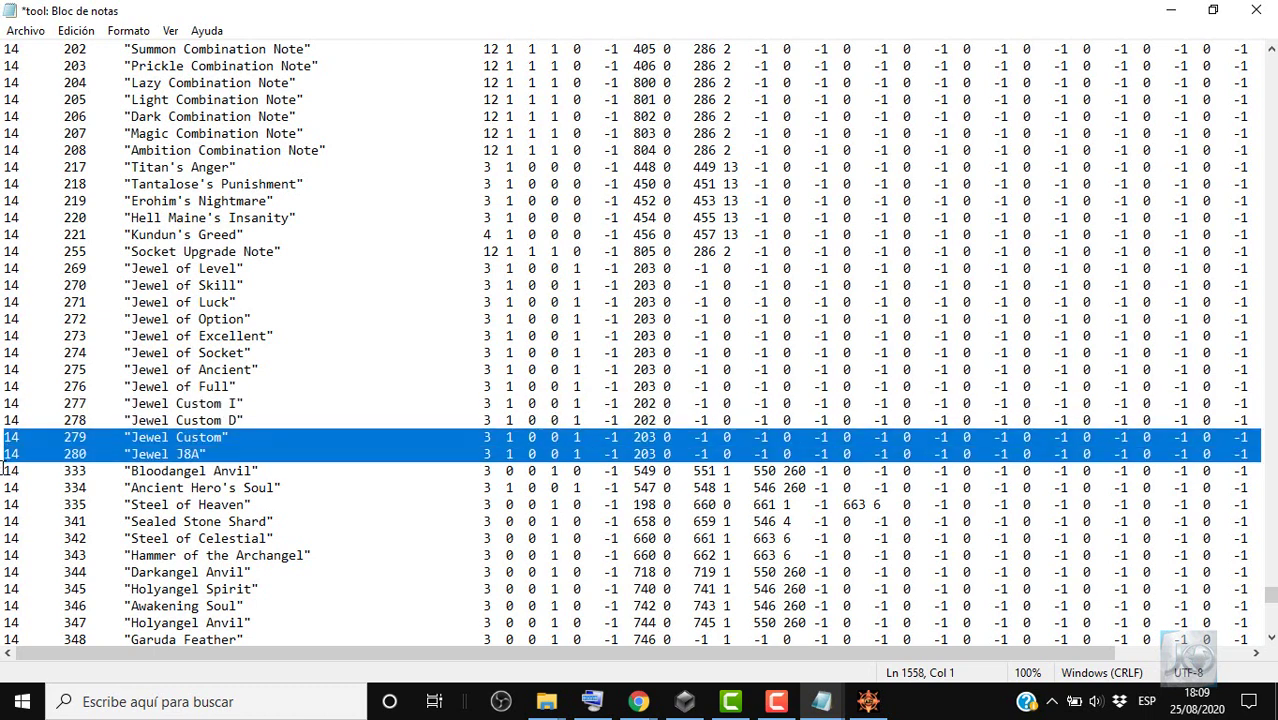
{"action": "left_click", "coordinate": [821, 701]}
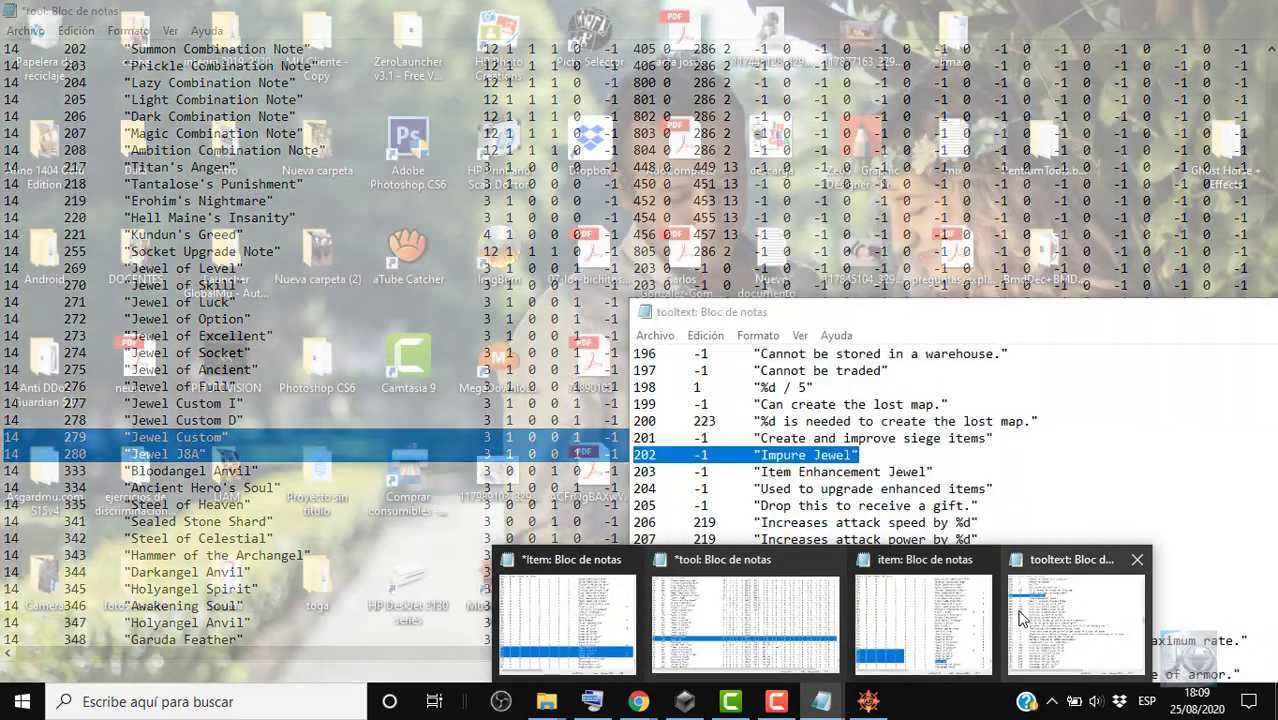
{"action": "left_click", "coordinate": [1075, 615]}
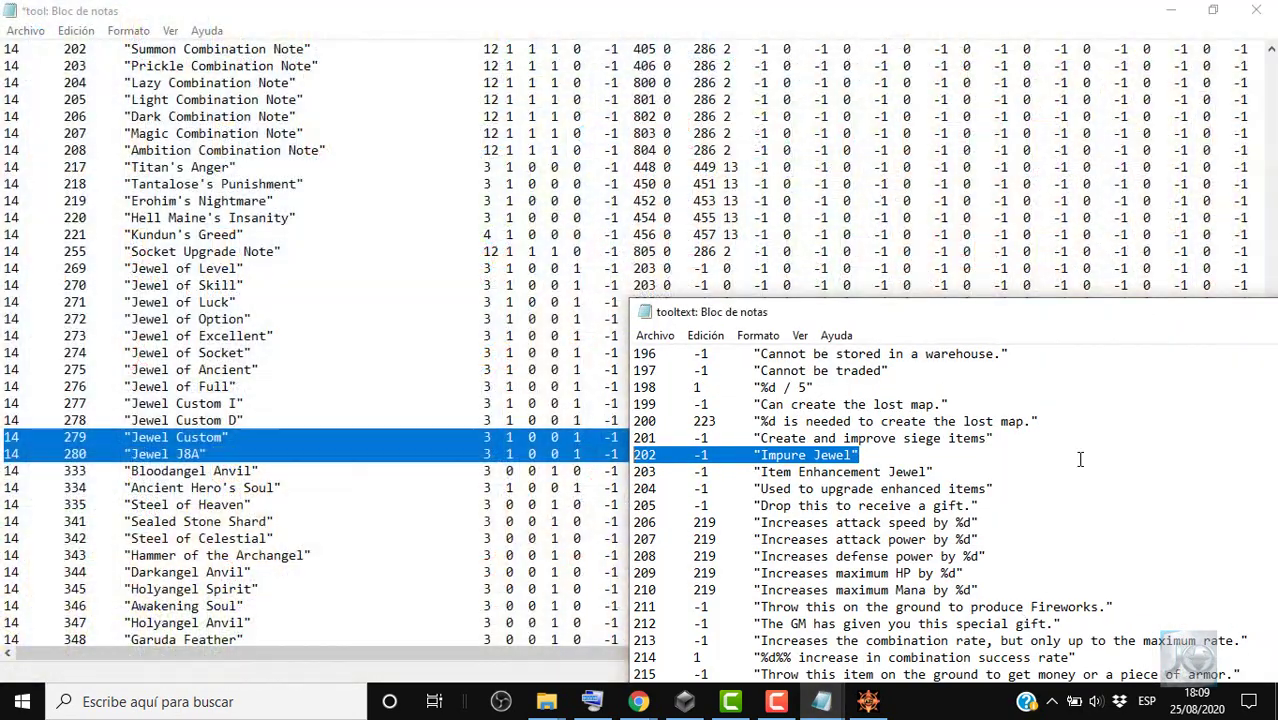
Append entry 956 with value -1 and the text "Joya usada para crear items customs" after entry 955 in the tooltext file.
{"action": "left_click_drag", "start_coordinate": [1140, 314], "coordinate": [845, 46]}
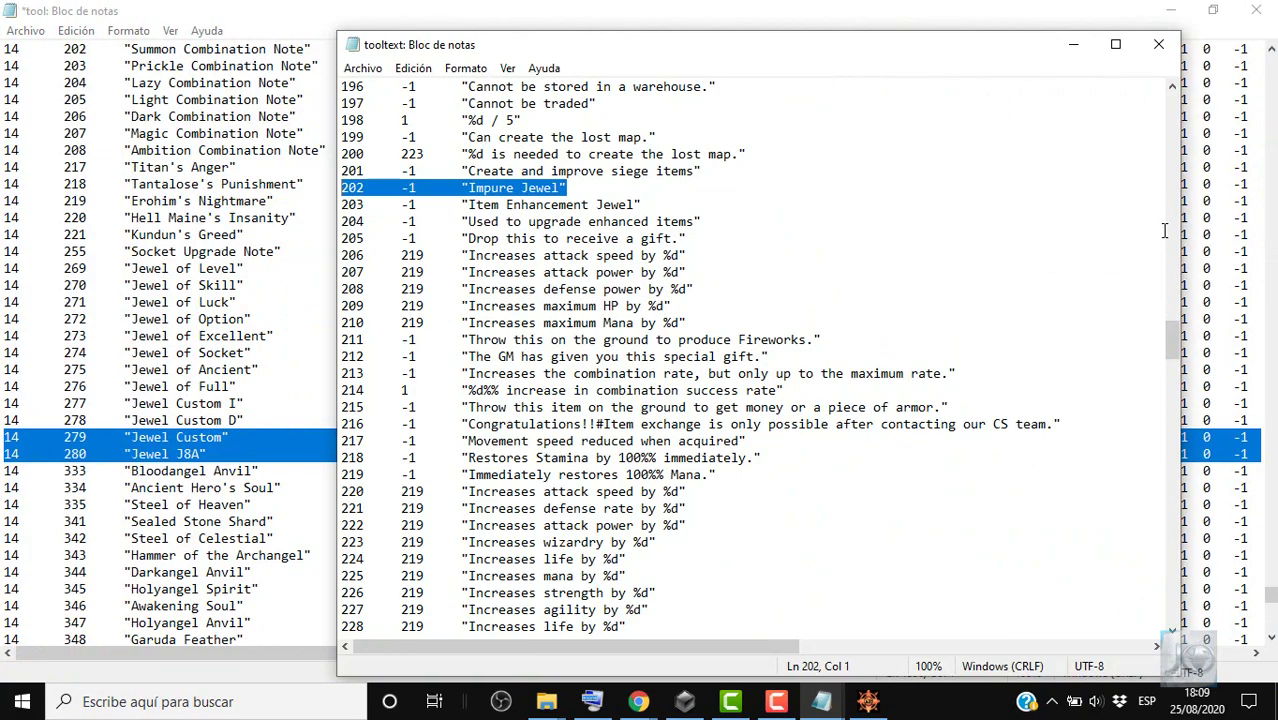
{"action": "left_click_drag", "start_coordinate": [1177, 345], "coordinate": [1150, 630]}
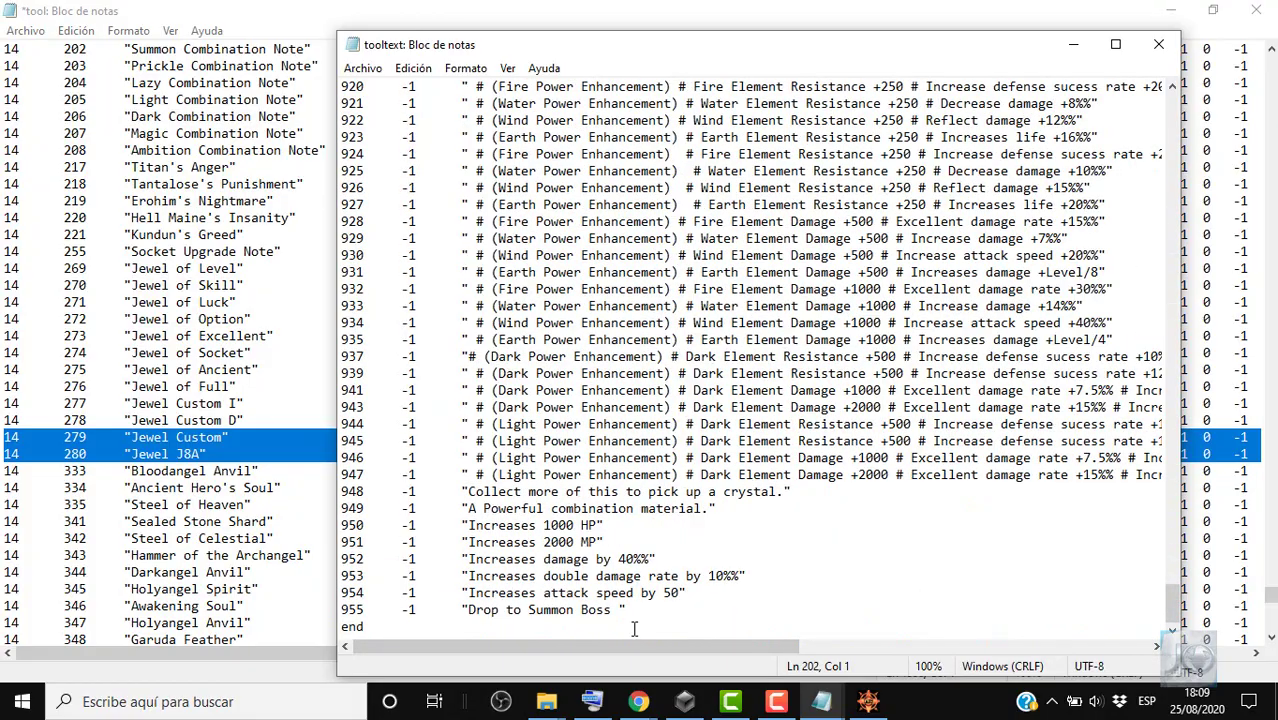
{"action": "key", "text": "ctrl+End"}
{"action": "key", "text": "BackSpace"}
{"action": "key", "text": "BackSpace"}
{"action": "key", "text": "BackSpace"}
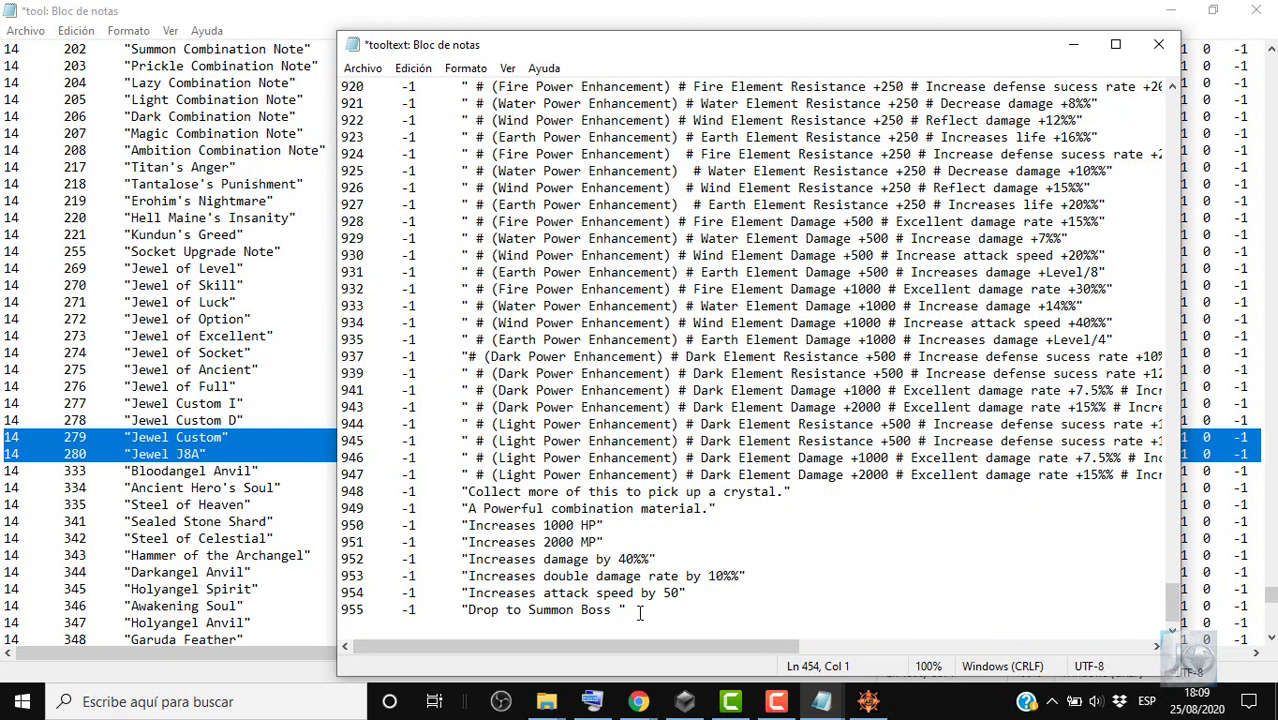
{"action": "type", "text": "956     -1      \"Joya usada para "}
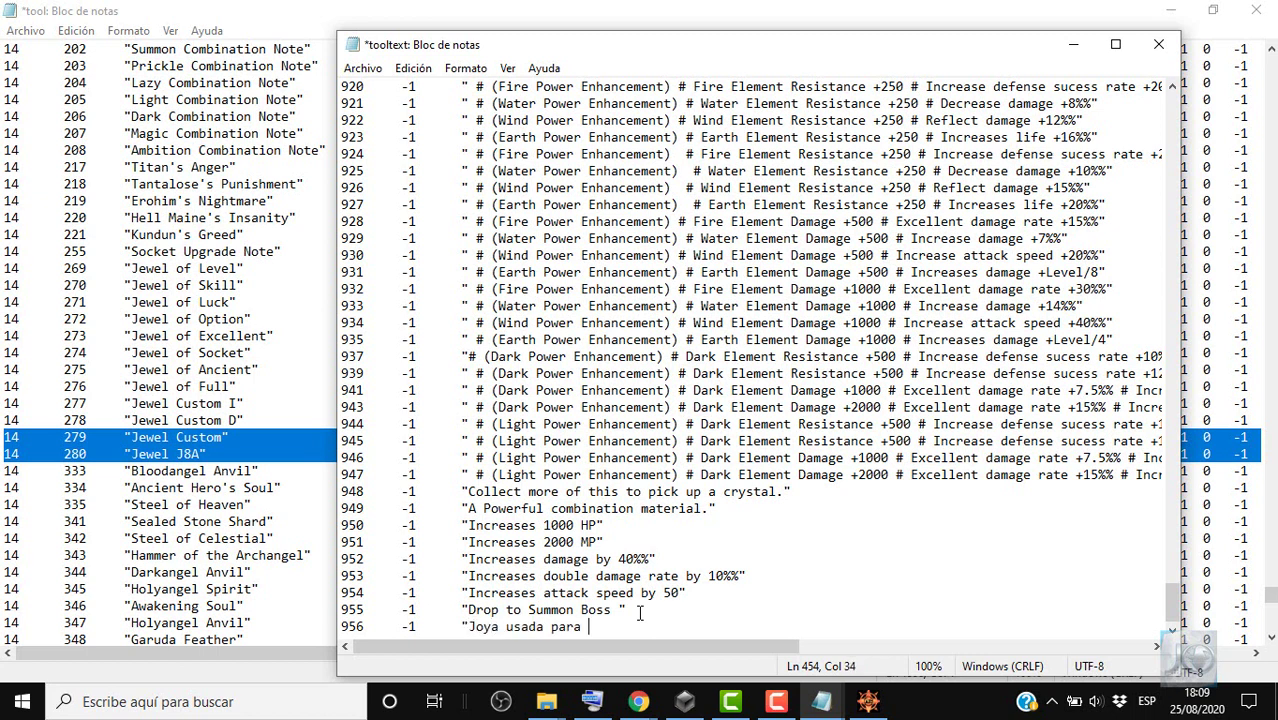
{"action": "type", "text": "crear items customs"}
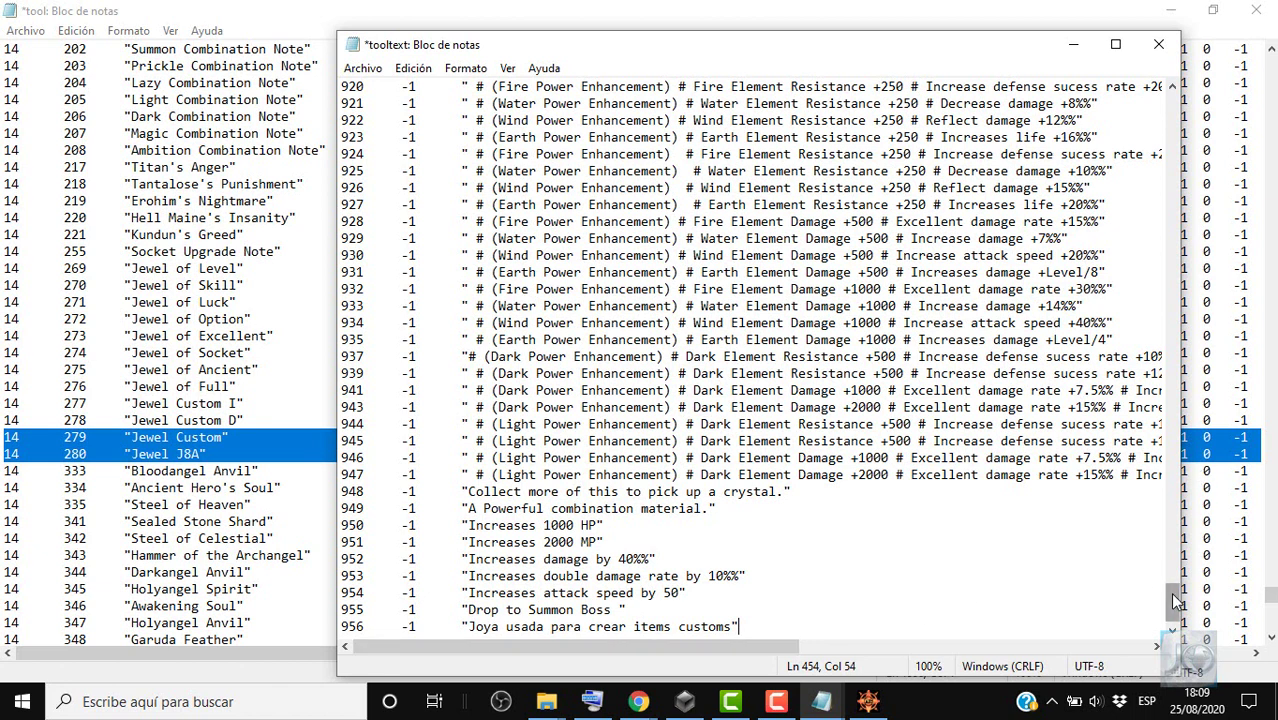
{"action": "scroll", "coordinate": [1176, 600], "scroll_direction": "down", "scroll_amount": 1}
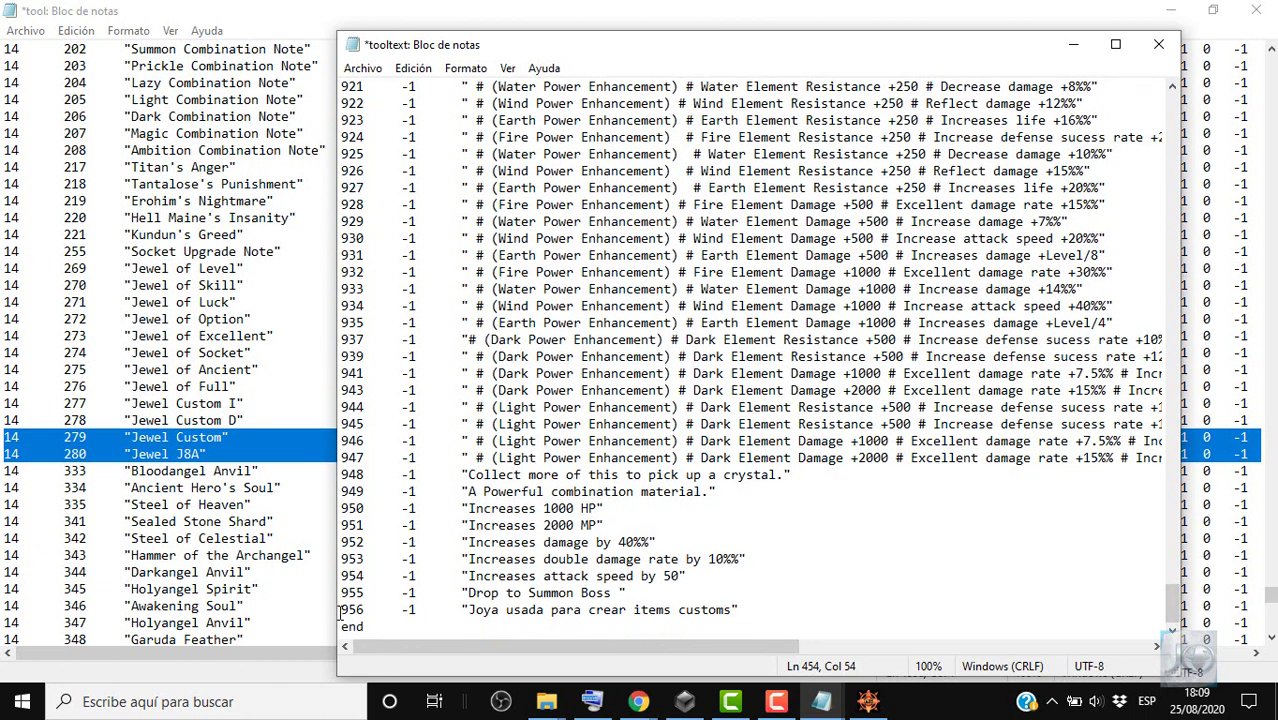
In the tool file, set the tooltip text number of Jewel Custom (279) and Jewel J8A (280) to 956.
{"action": "left_click_drag", "start_coordinate": [343, 609], "coordinate": [375, 609]}
{"action": "left_click", "coordinate": [326, 8]}
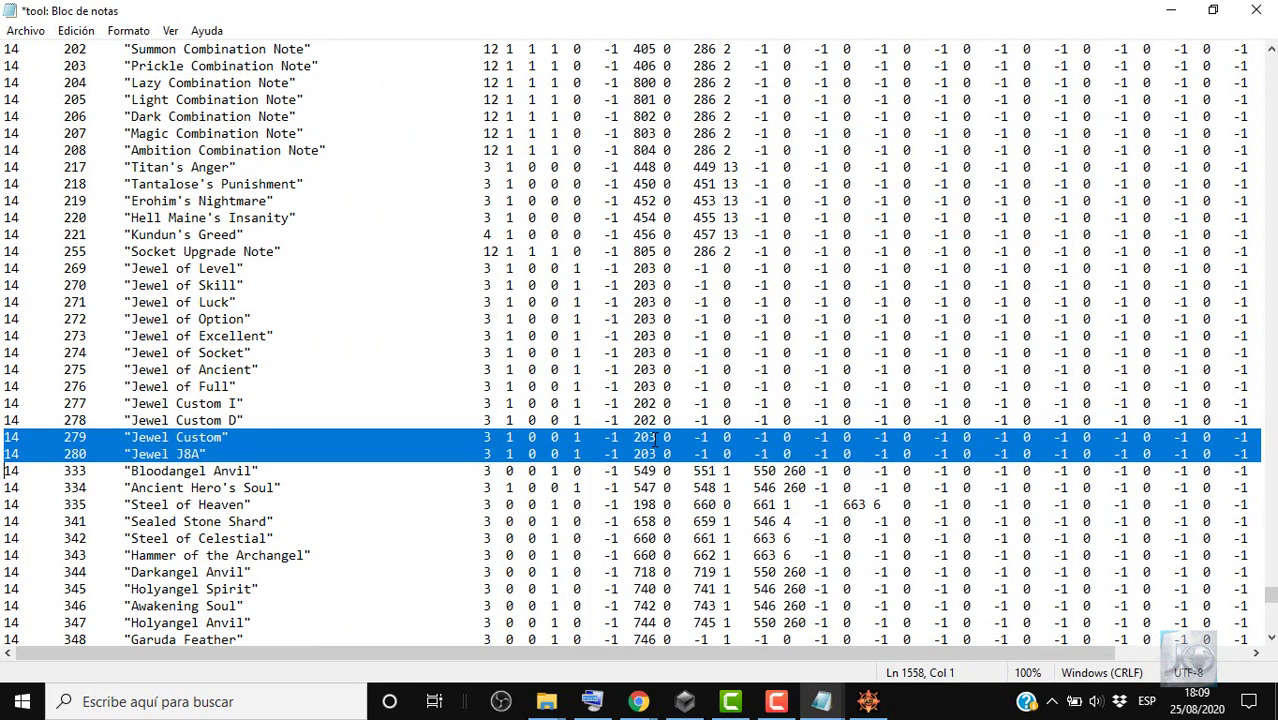
{"action": "left_click_drag", "start_coordinate": [656, 437], "coordinate": [641, 437]}
{"action": "type", "text": "956"}
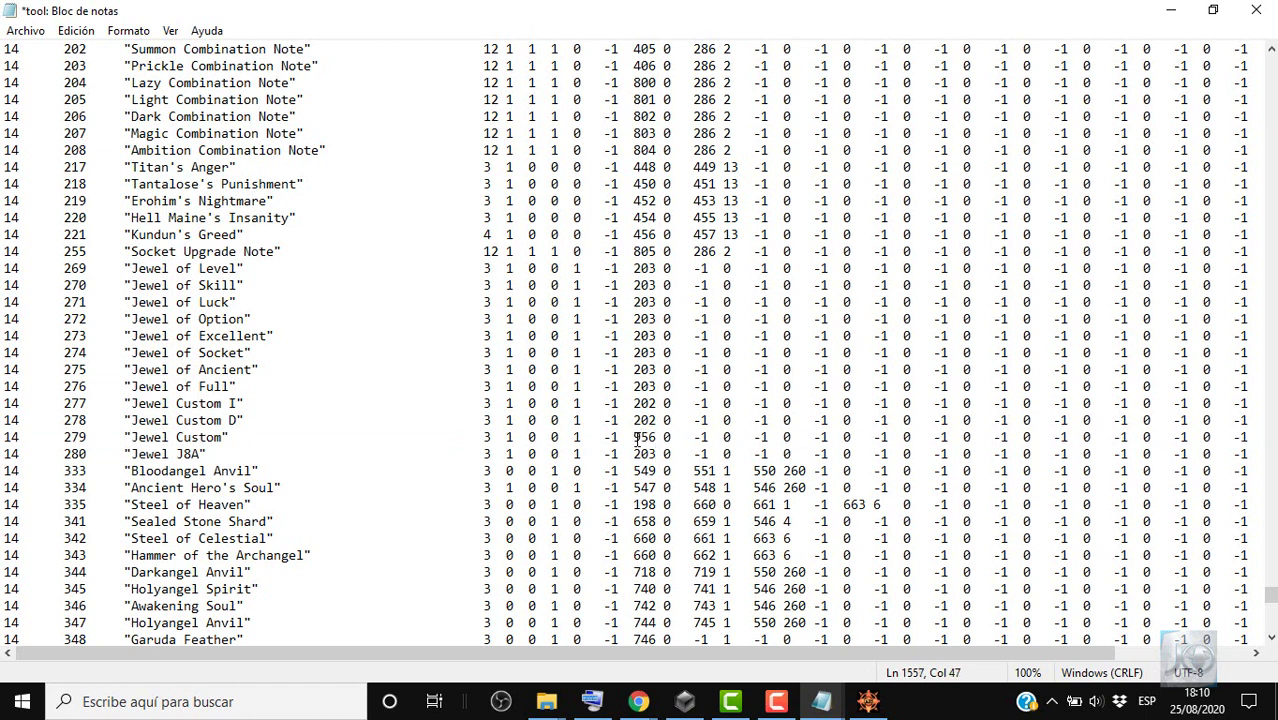
{"action": "type", "text": "956"}
{"action": "left_click_drag", "start_coordinate": [6, 437], "coordinate": [6, 470]}
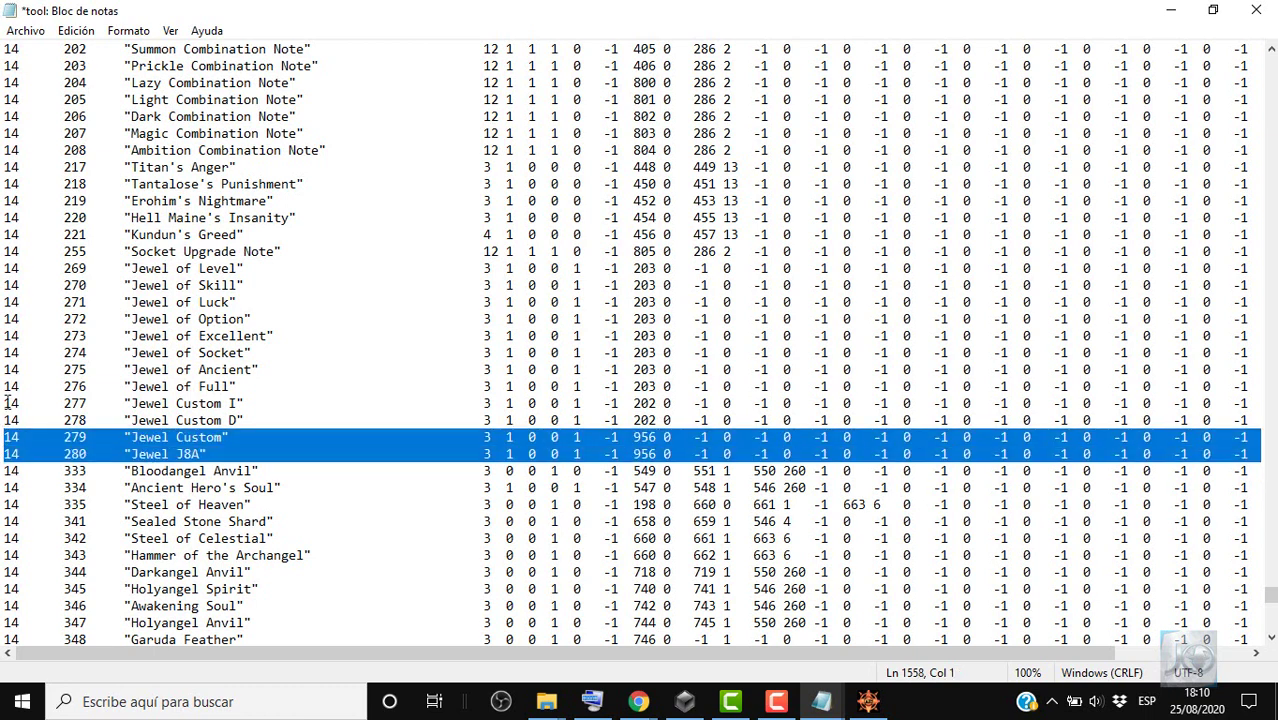
{"action": "left_click_drag", "start_coordinate": [4, 403], "coordinate": [4, 468]}
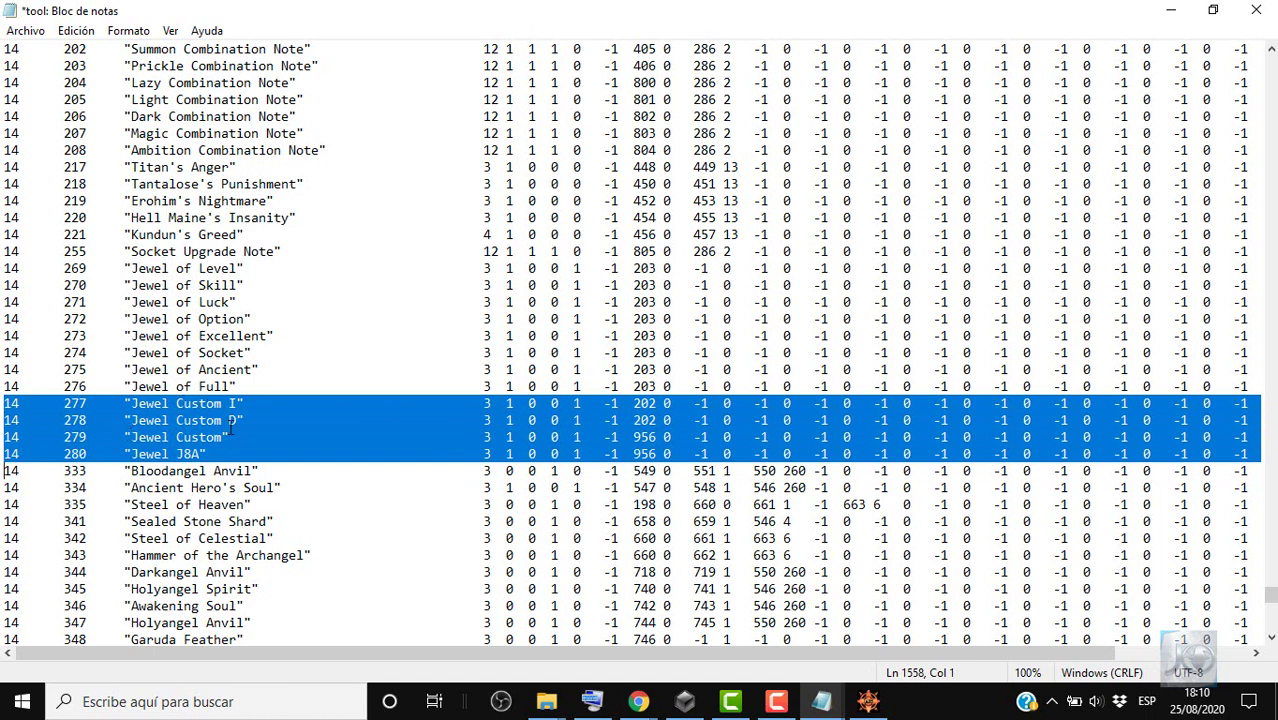
{"action": "left_click_drag", "start_coordinate": [231, 438], "coordinate": [207, 454]}
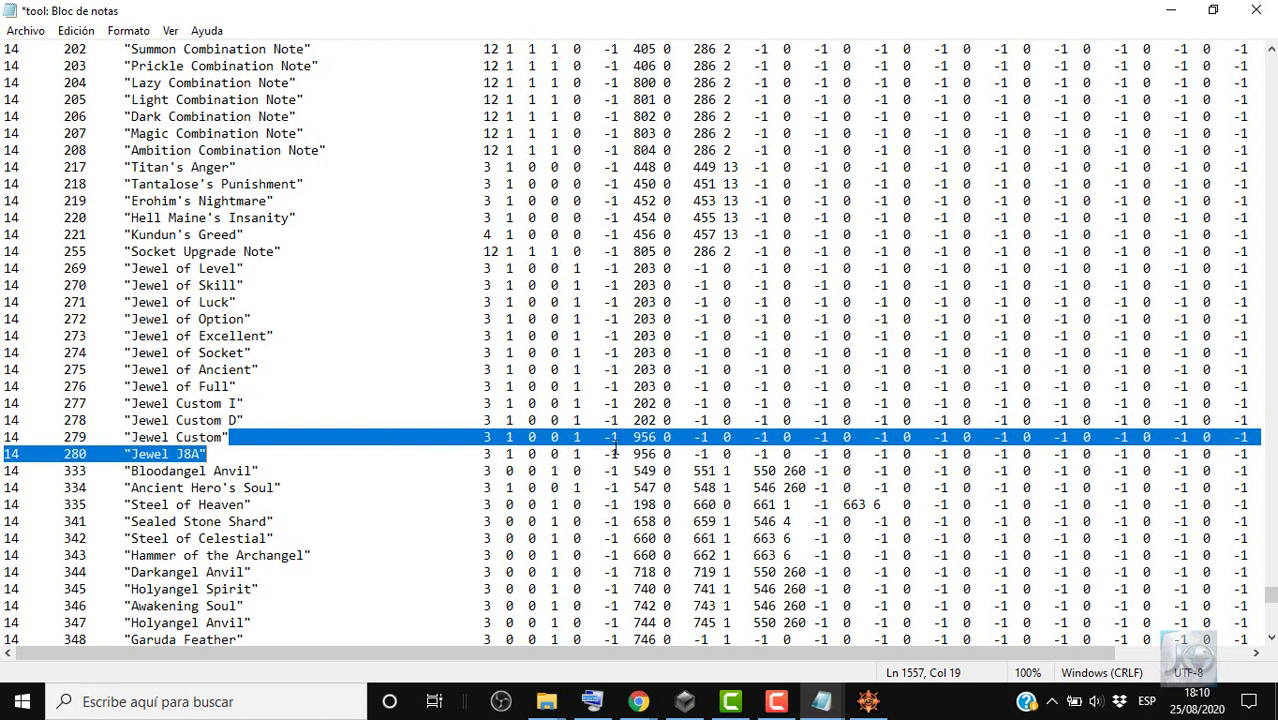
{"action": "left_click_drag", "start_coordinate": [652, 446], "coordinate": [4, 437]}
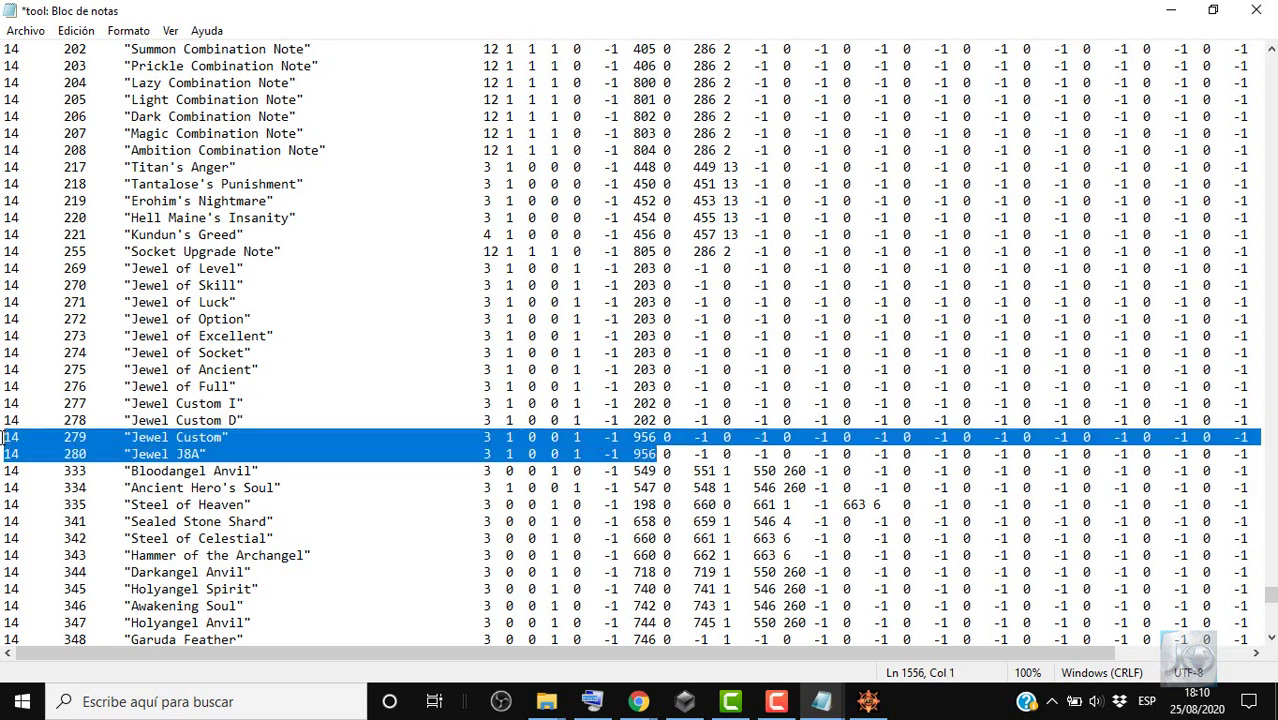
Close the tool and tooltext files, saving the changes in both.
{"action": "left_click", "coordinate": [1256, 10]}
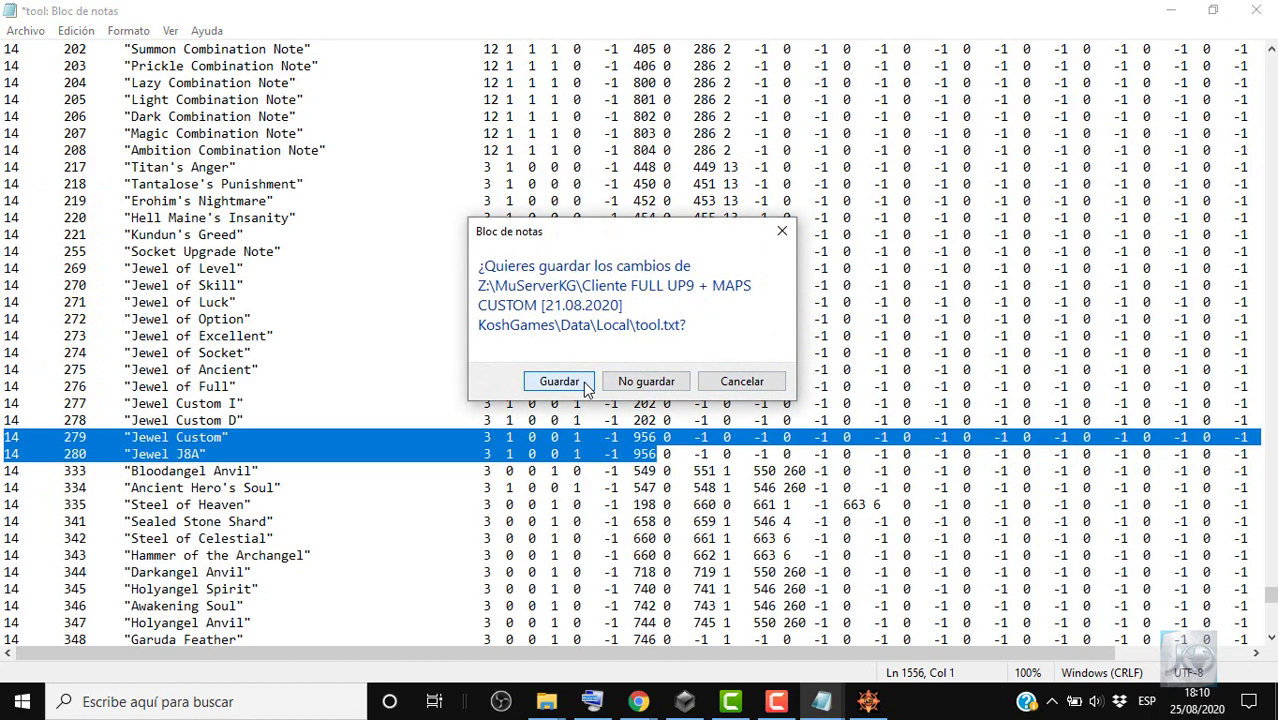
{"action": "left_click", "coordinate": [586, 388]}
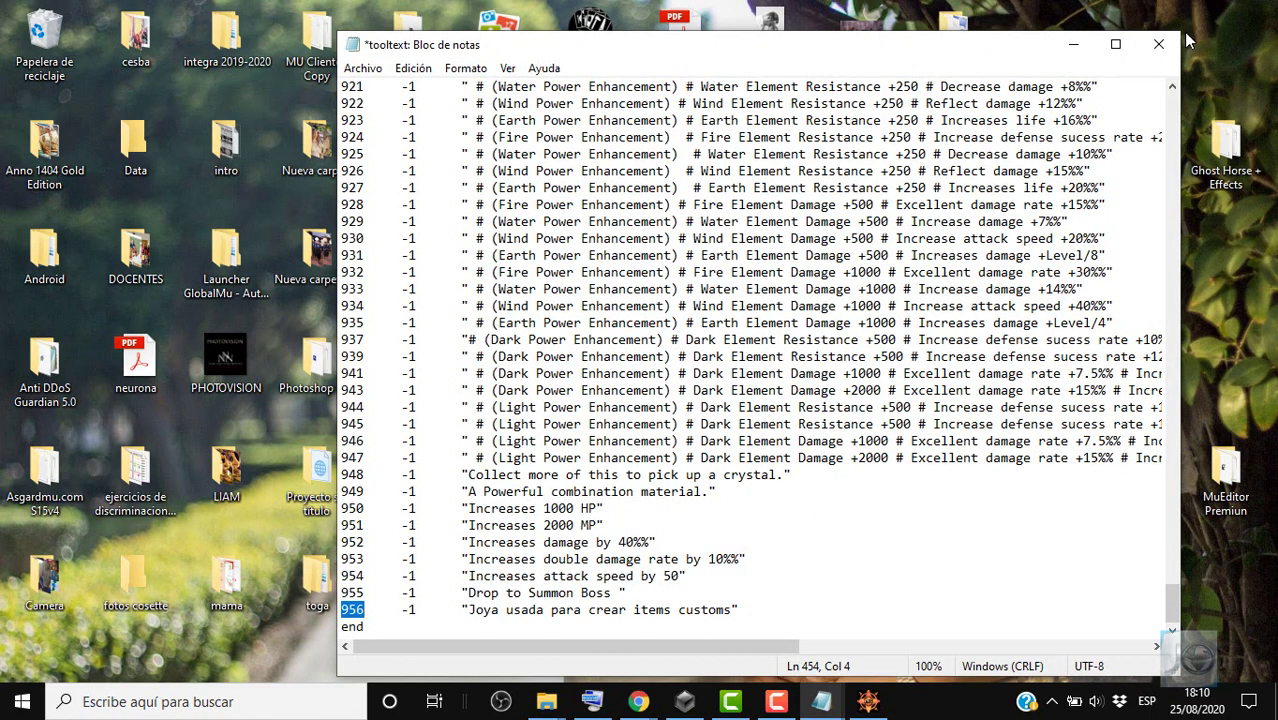
{"action": "left_click", "coordinate": [1158, 44]}
{"action": "left_click", "coordinate": [560, 390]}
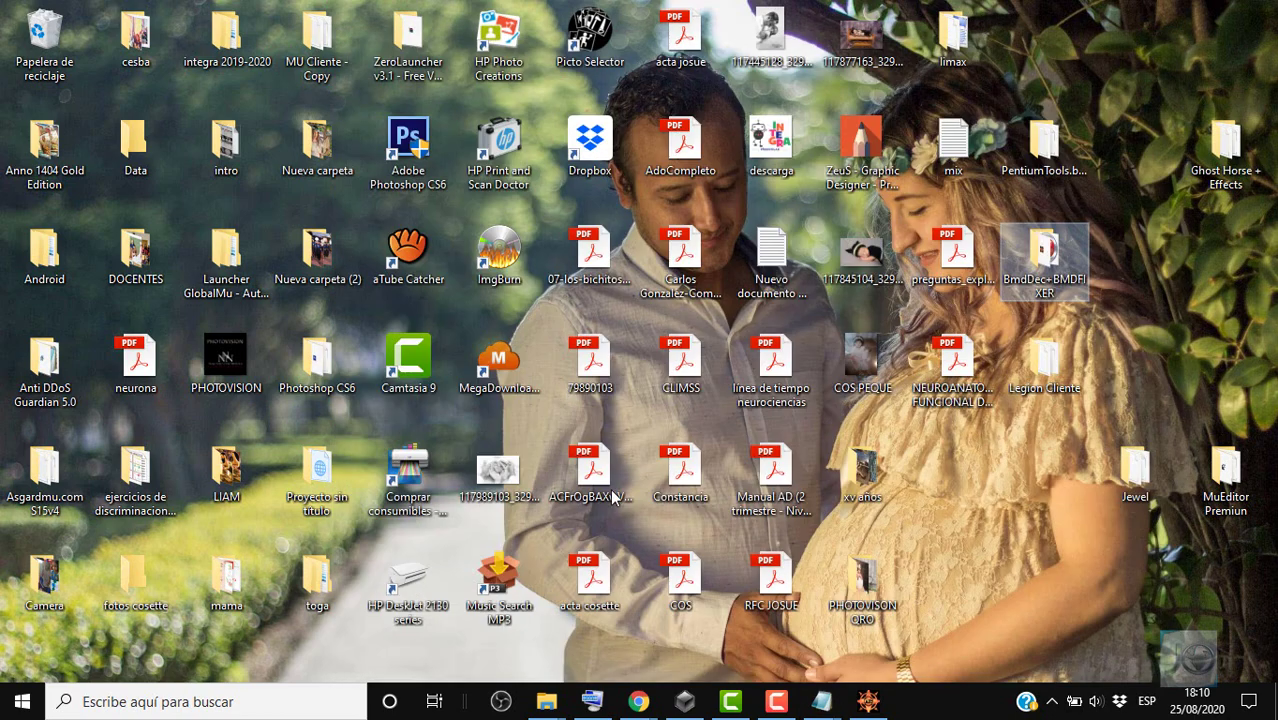
Switch to BmdDec and load tool.txt from the Local folder for S6EP2 ItemToolTip.txt encryption.
{"action": "mouse_move", "coordinate": [546, 701]}
{"action": "left_click", "coordinate": [665, 632]}
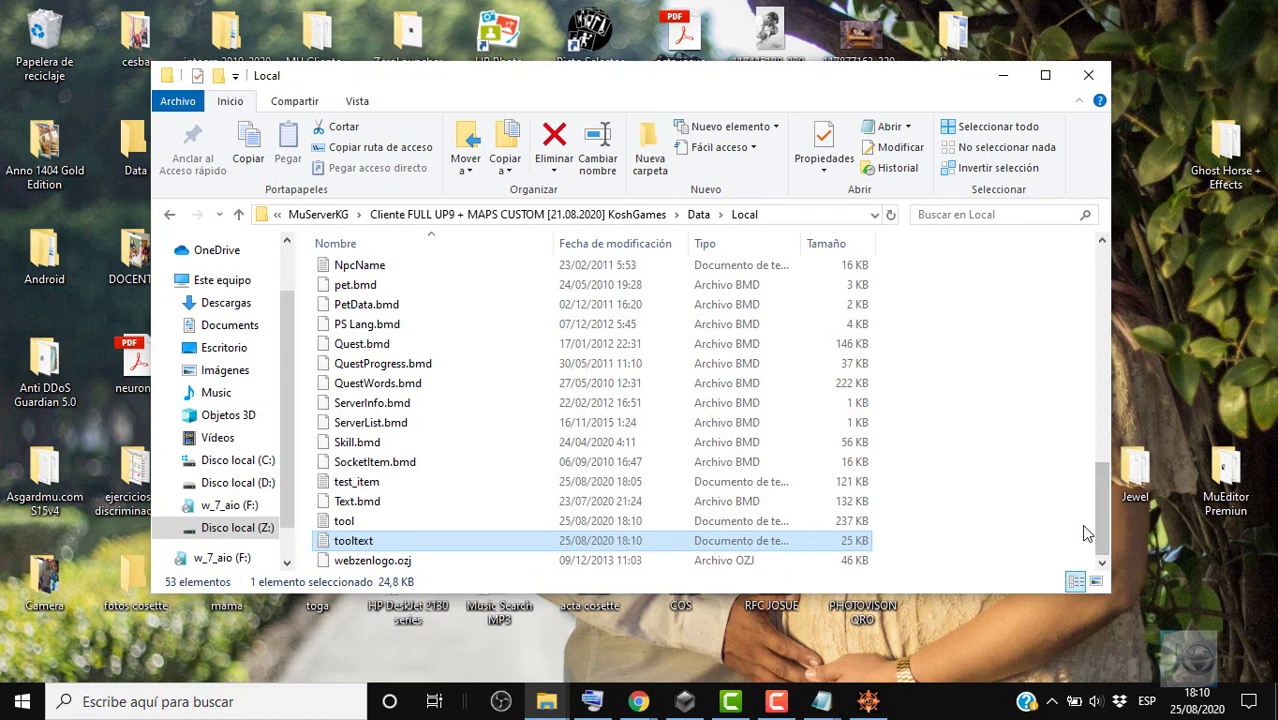
{"action": "left_click", "coordinate": [868, 701]}
{"action": "left_click", "coordinate": [500, 304]}
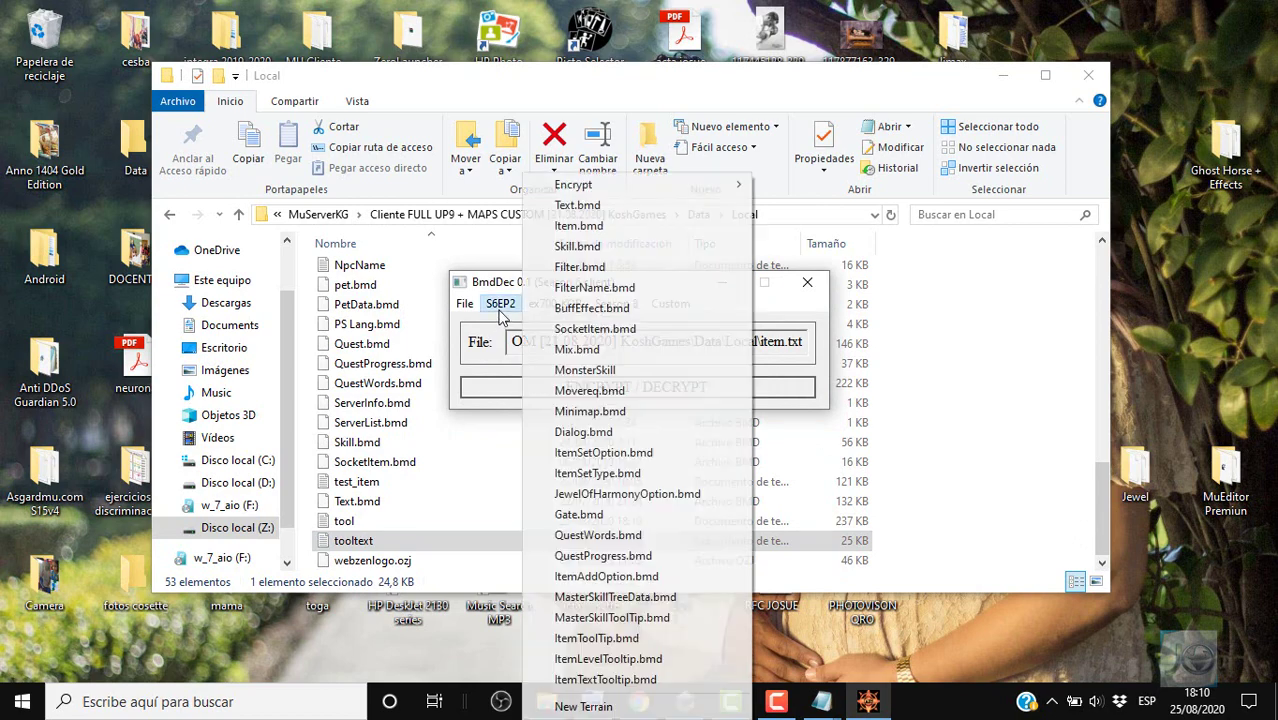
{"action": "mouse_move", "coordinate": [650, 186]}
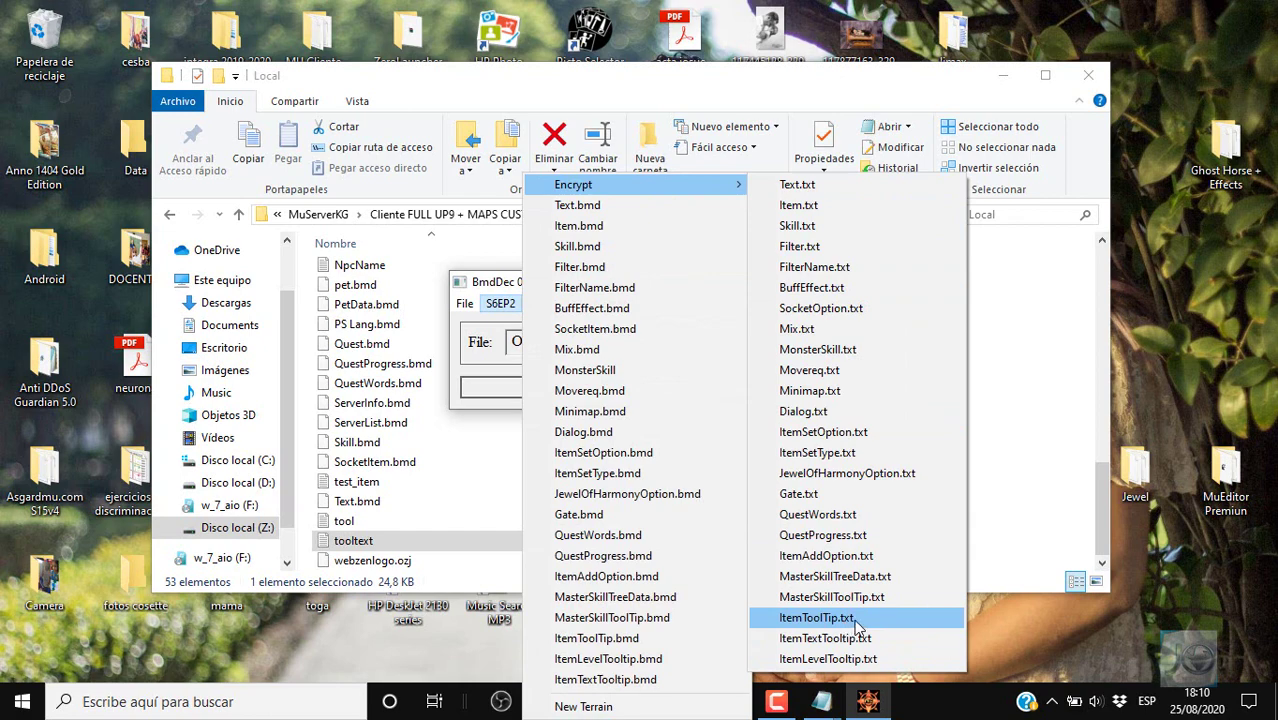
{"action": "left_click", "coordinate": [817, 618]}
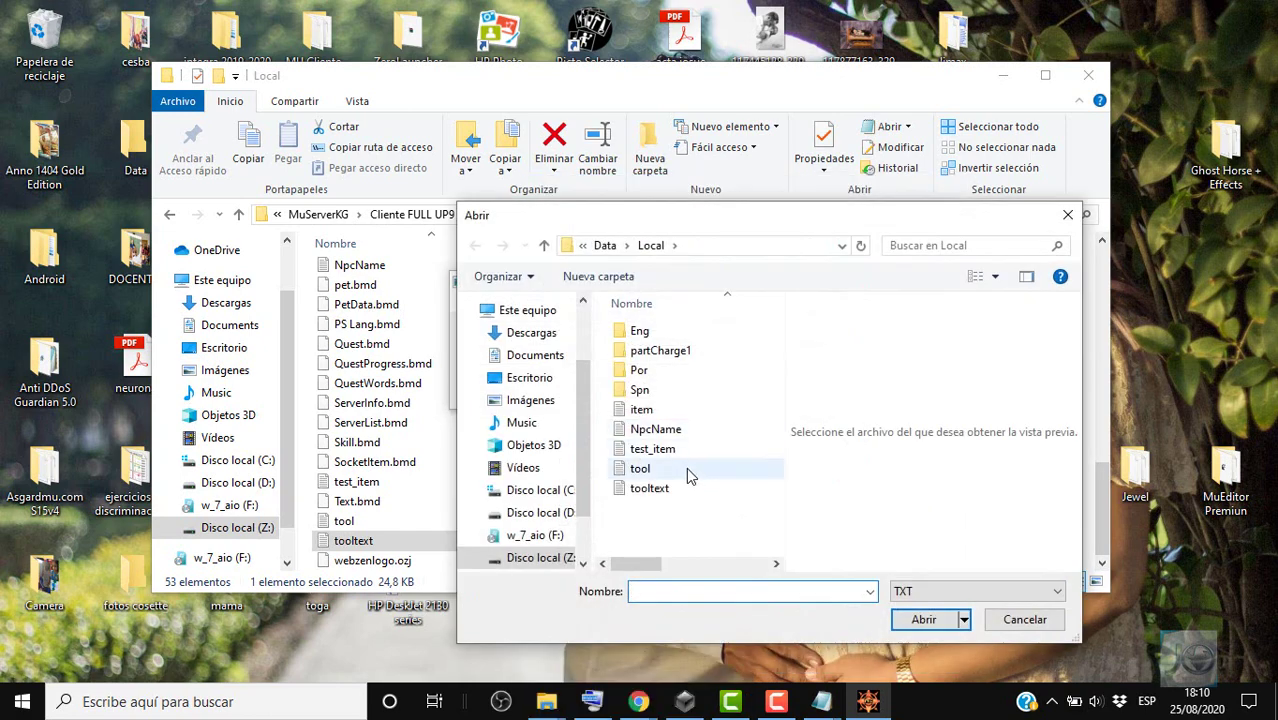
{"action": "left_click", "coordinate": [686, 469]}
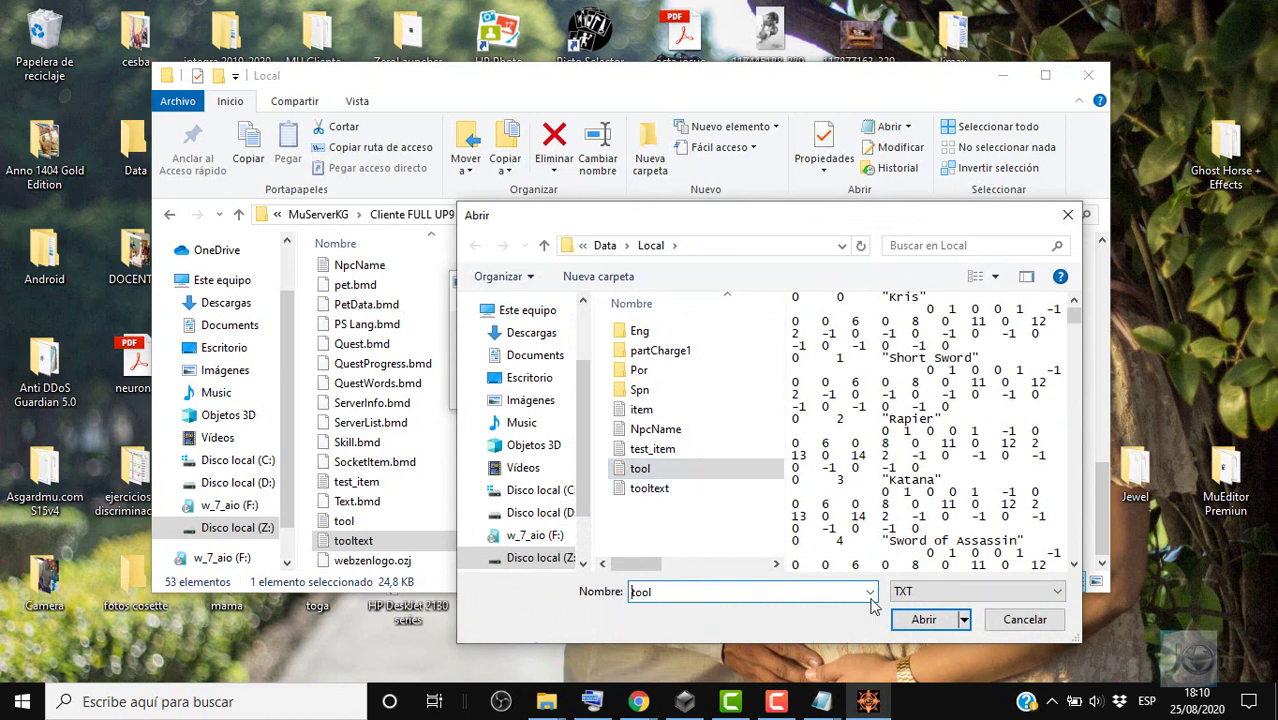
{"action": "left_click", "coordinate": [920, 620]}
Encrypt the loaded tool.txt into the Local folder as itemTooltip.bmd, replacing the existing file.
{"action": "left_click", "coordinate": [631, 390]}
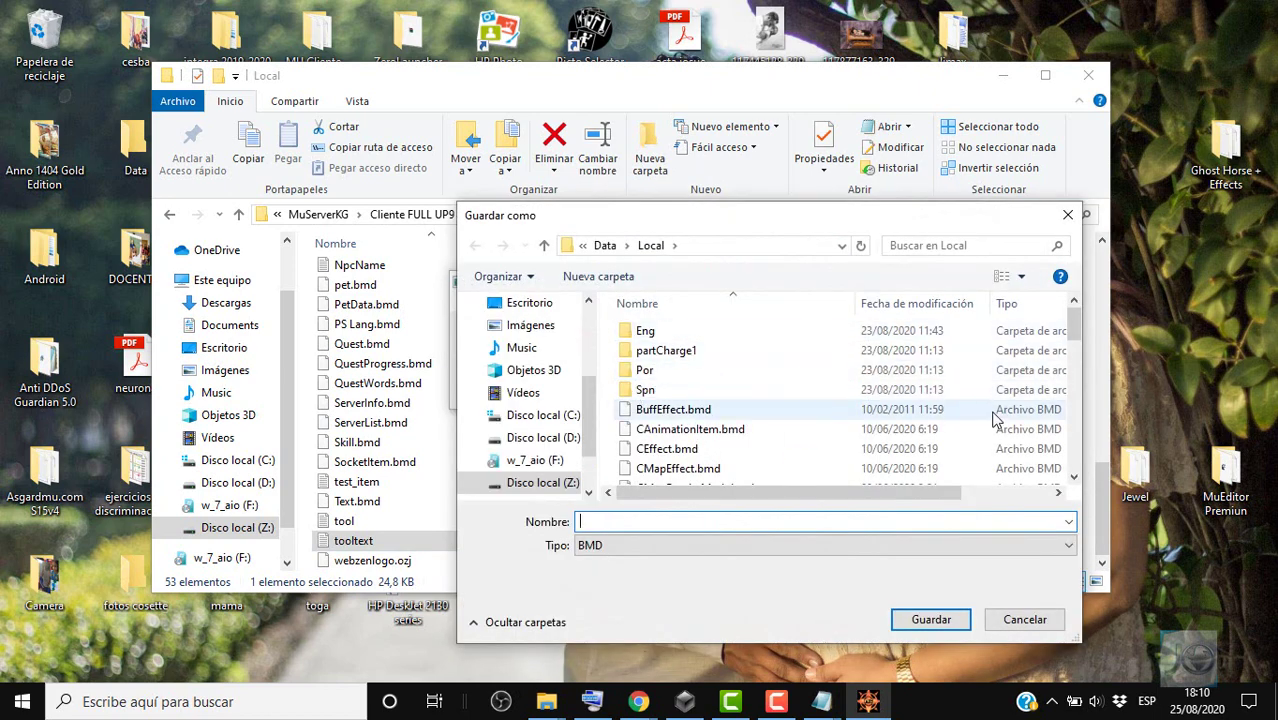
{"action": "left_click_drag", "start_coordinate": [1067, 338], "coordinate": [1071, 390]}
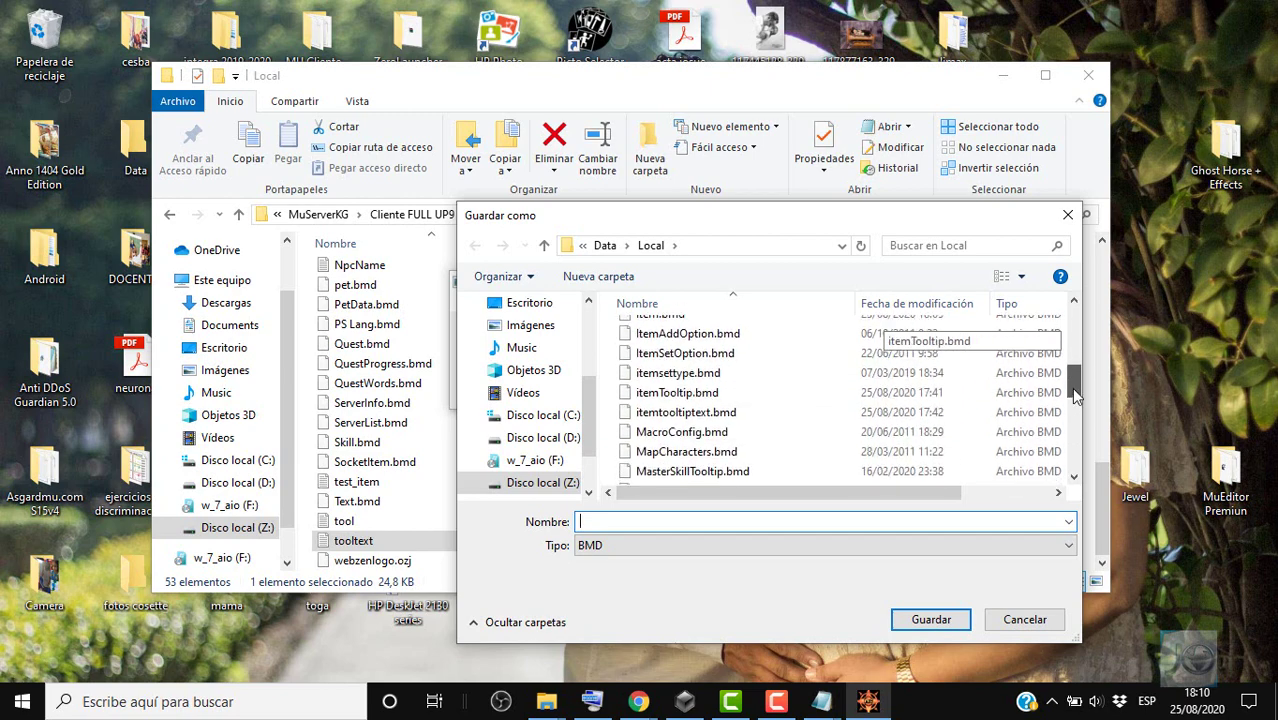
{"action": "left_click", "coordinate": [955, 393]}
{"action": "left_click", "coordinate": [930, 620]}
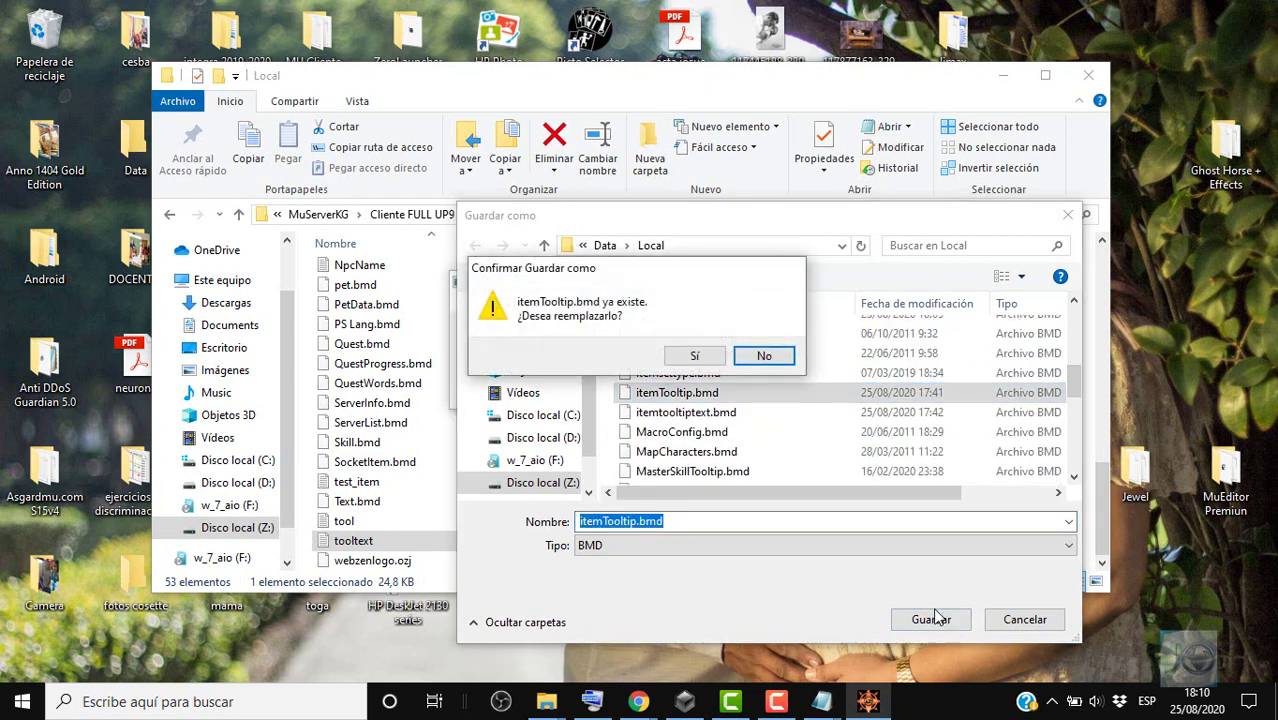
{"action": "left_click", "coordinate": [691, 358]}
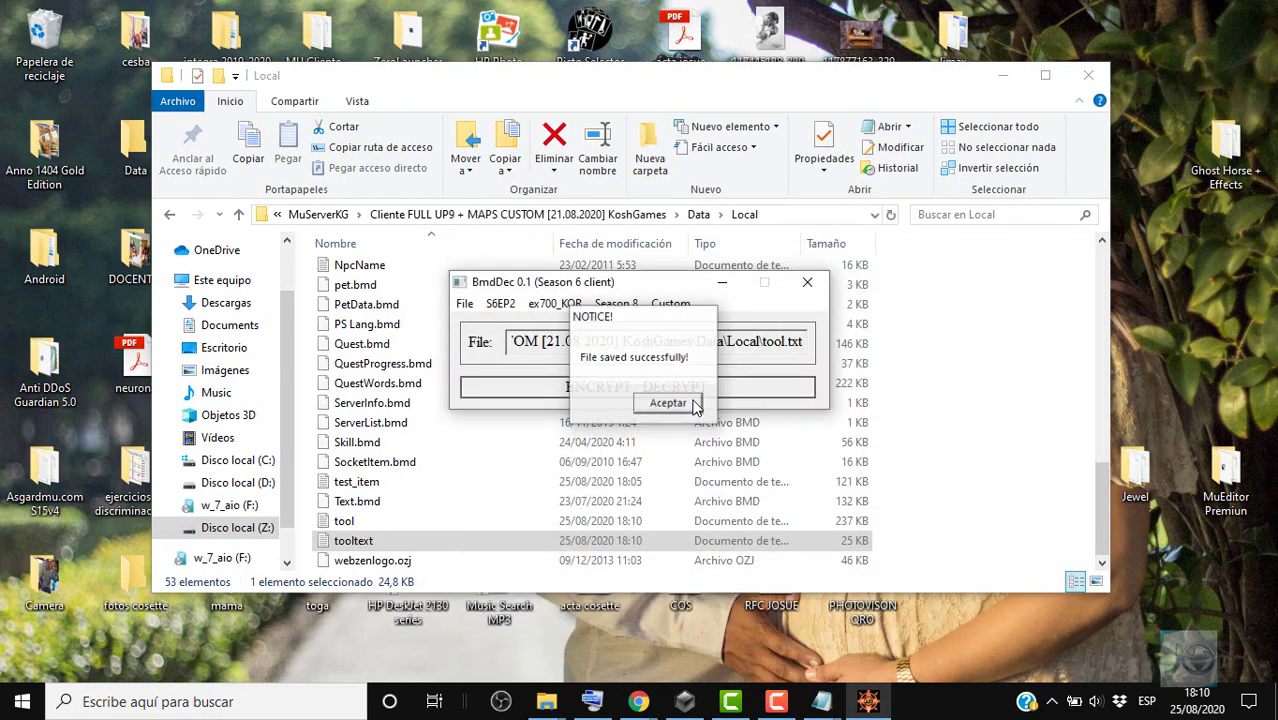
{"action": "left_click", "coordinate": [690, 401]}
Encrypt tool.txt again into the Eng folder as itemtooltip_eng.bmd, overwriting the existing file.
{"action": "left_click", "coordinate": [717, 389]}
{"action": "double_click", "coordinate": [687, 331]}
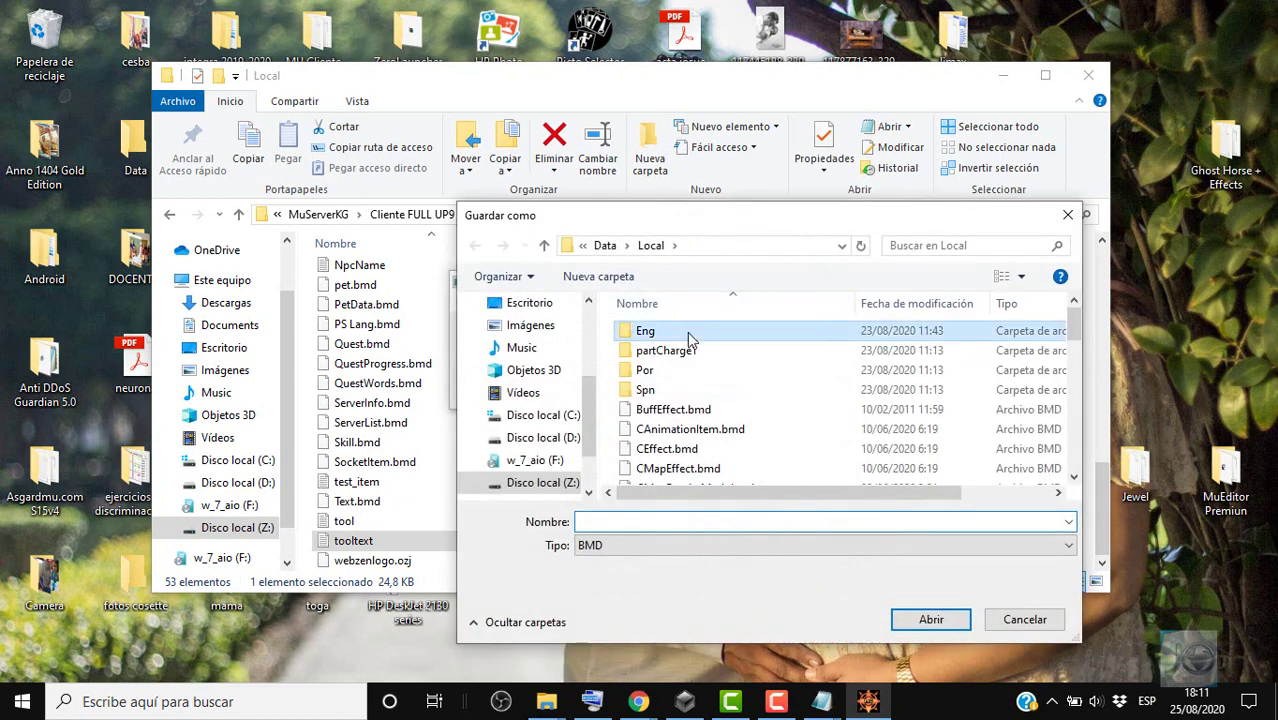
{"action": "left_click_drag", "start_coordinate": [1071, 373], "coordinate": [1040, 403]}
{"action": "left_click", "coordinate": [953, 411]}
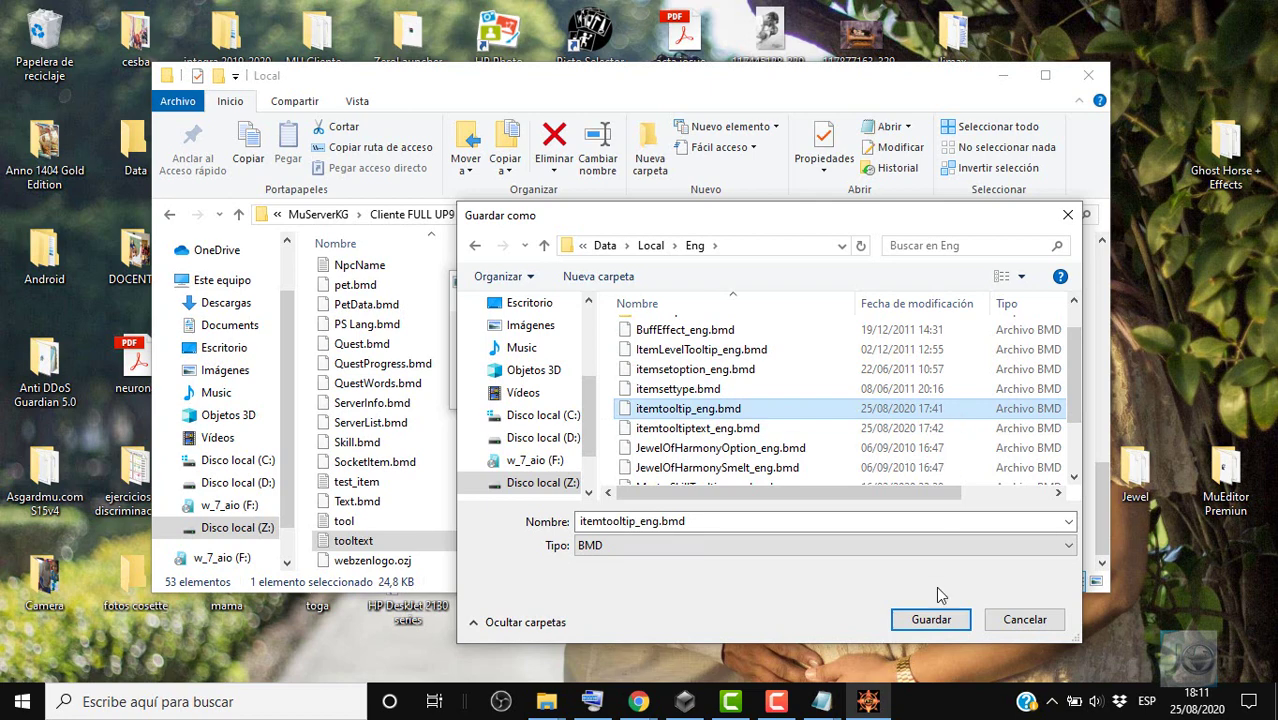
{"action": "left_click", "coordinate": [930, 620]}
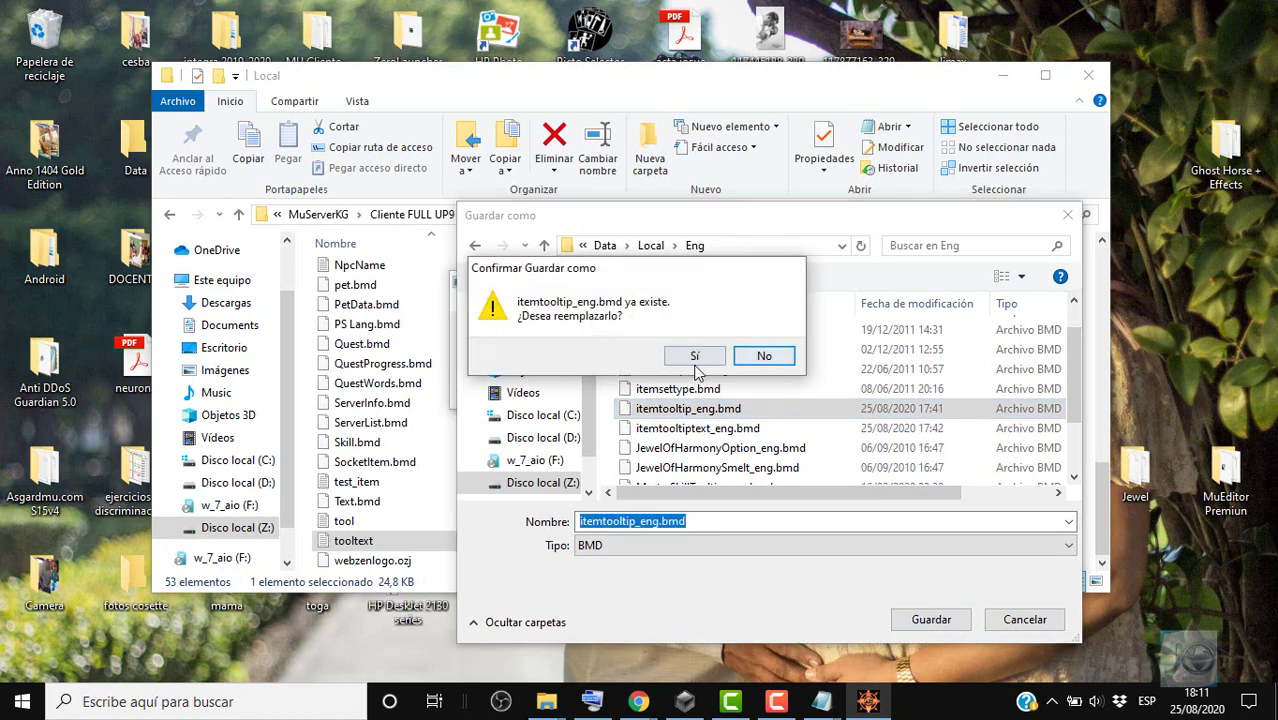
{"action": "left_click", "coordinate": [698, 360]}
{"action": "left_click", "coordinate": [680, 402]}
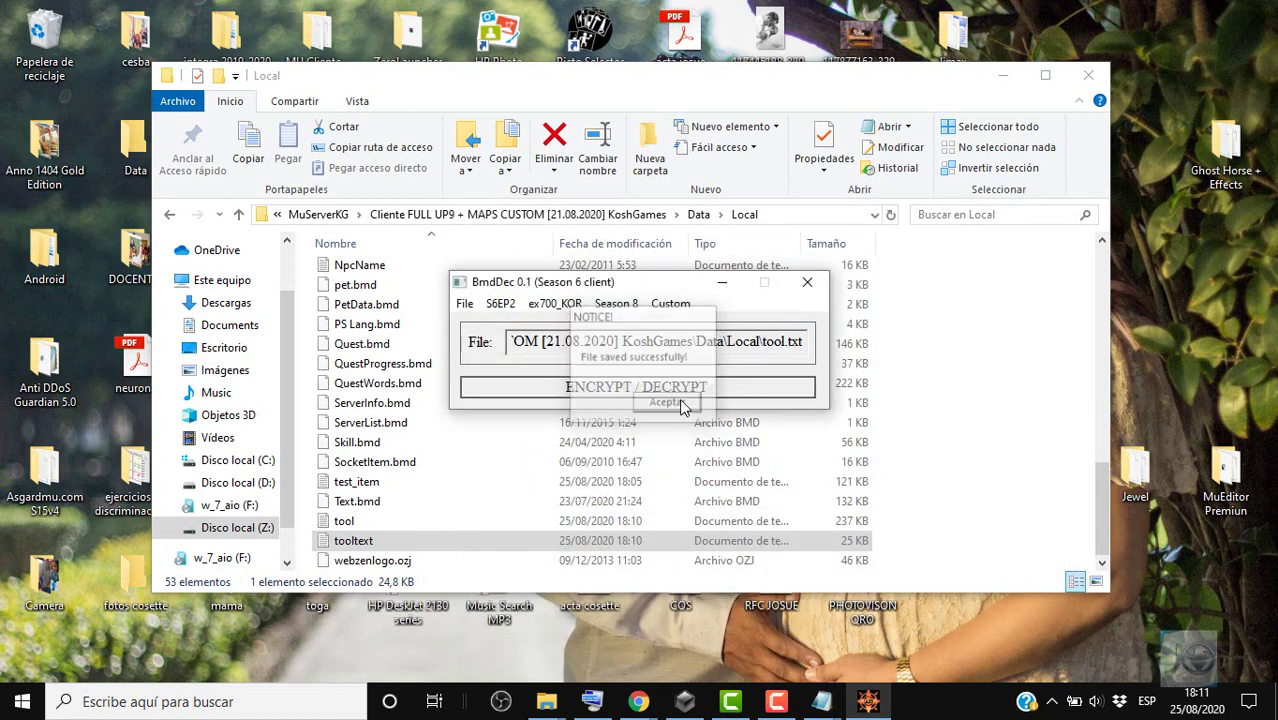
Encrypt tool.txt into the Por folder as itemtooltip_por.bmd, overwriting the existing file.
{"action": "left_click", "coordinate": [703, 390]}
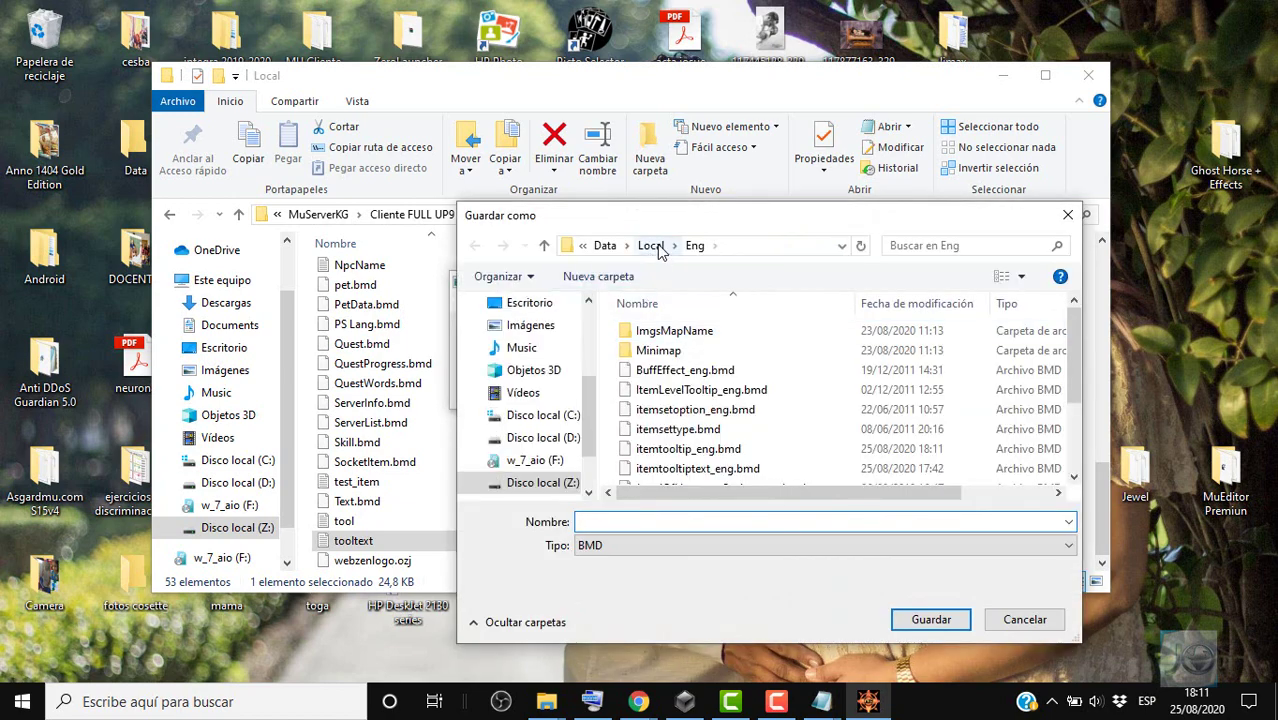
{"action": "left_click", "coordinate": [655, 246]}
{"action": "double_click", "coordinate": [670, 369]}
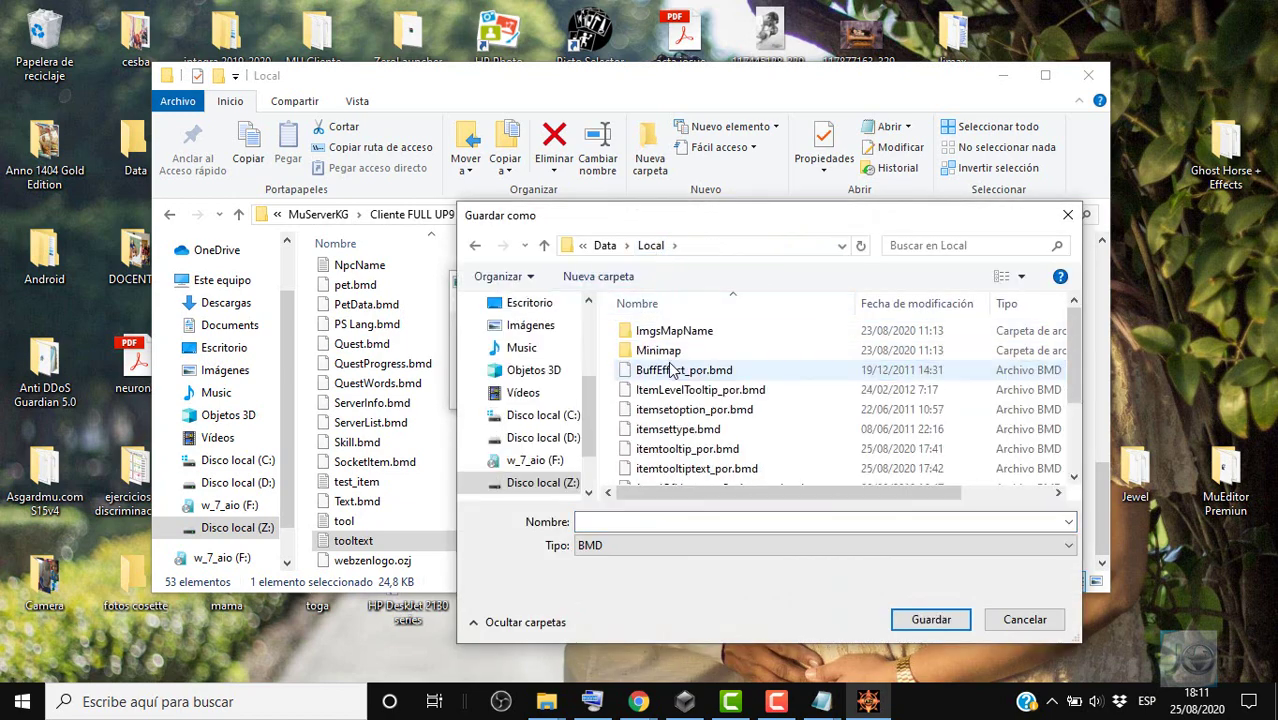
{"action": "scroll", "coordinate": [1075, 368], "scroll_direction": "down", "scroll_amount": 1}
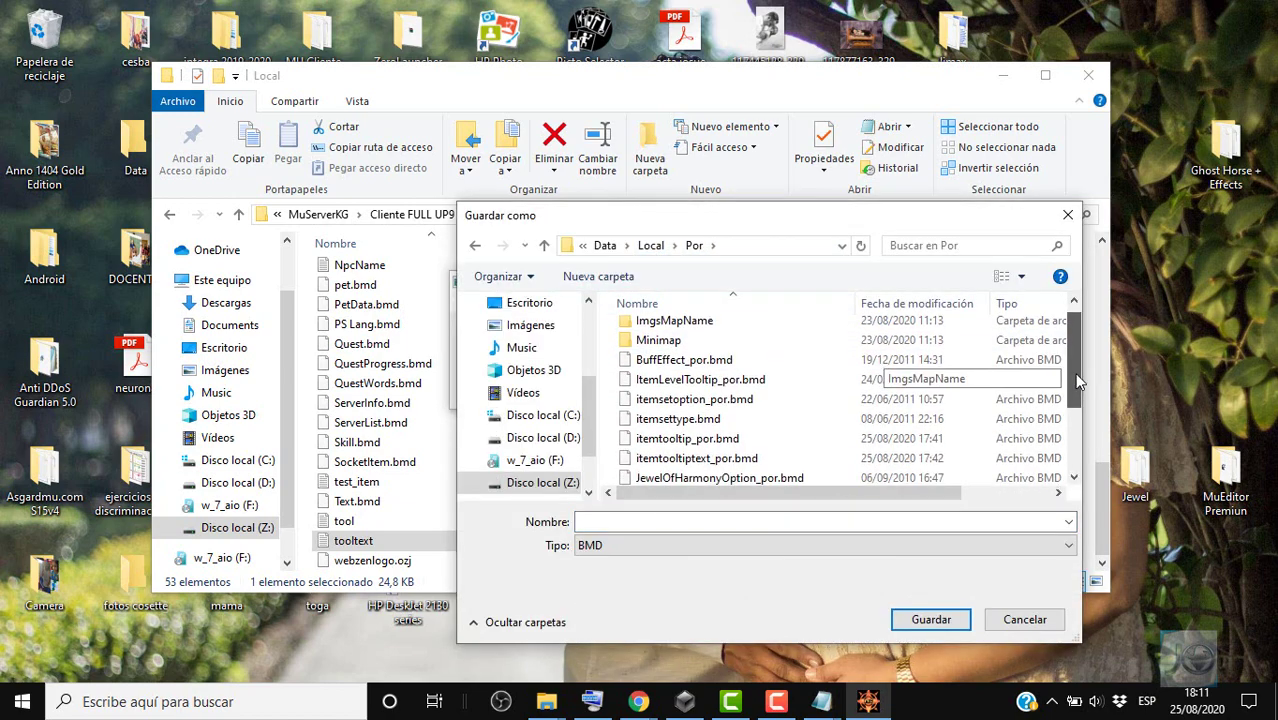
{"action": "left_click", "coordinate": [947, 442]}
{"action": "left_click", "coordinate": [913, 617]}
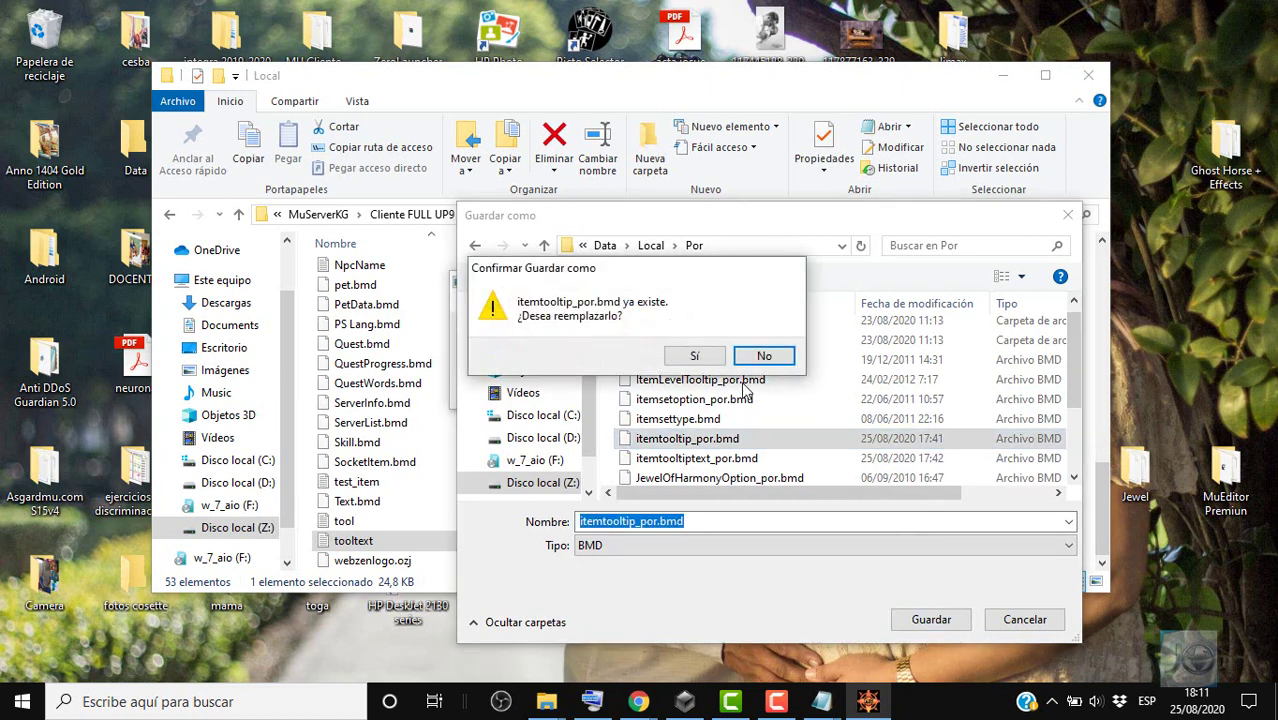
{"action": "left_click", "coordinate": [700, 358]}
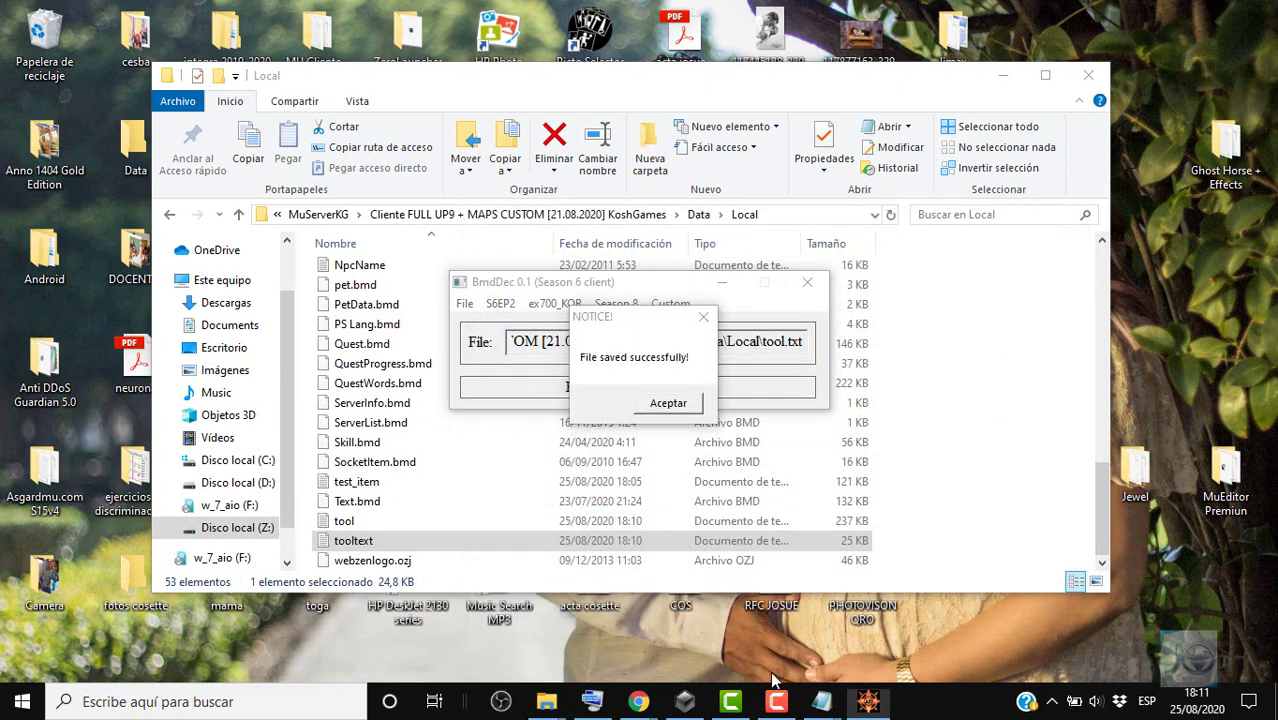
{"action": "left_click", "coordinate": [775, 703]}
{"action": "left_click", "coordinate": [775, 703]}
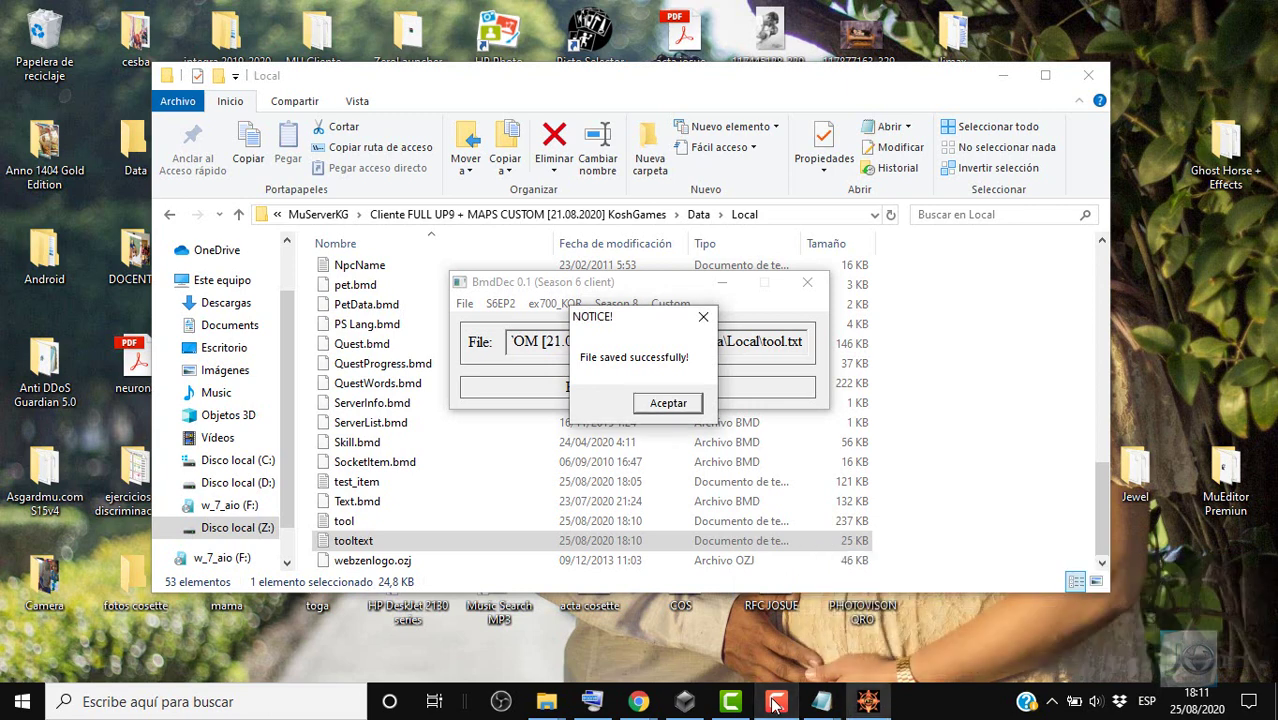
{"action": "left_click", "coordinate": [668, 404]}
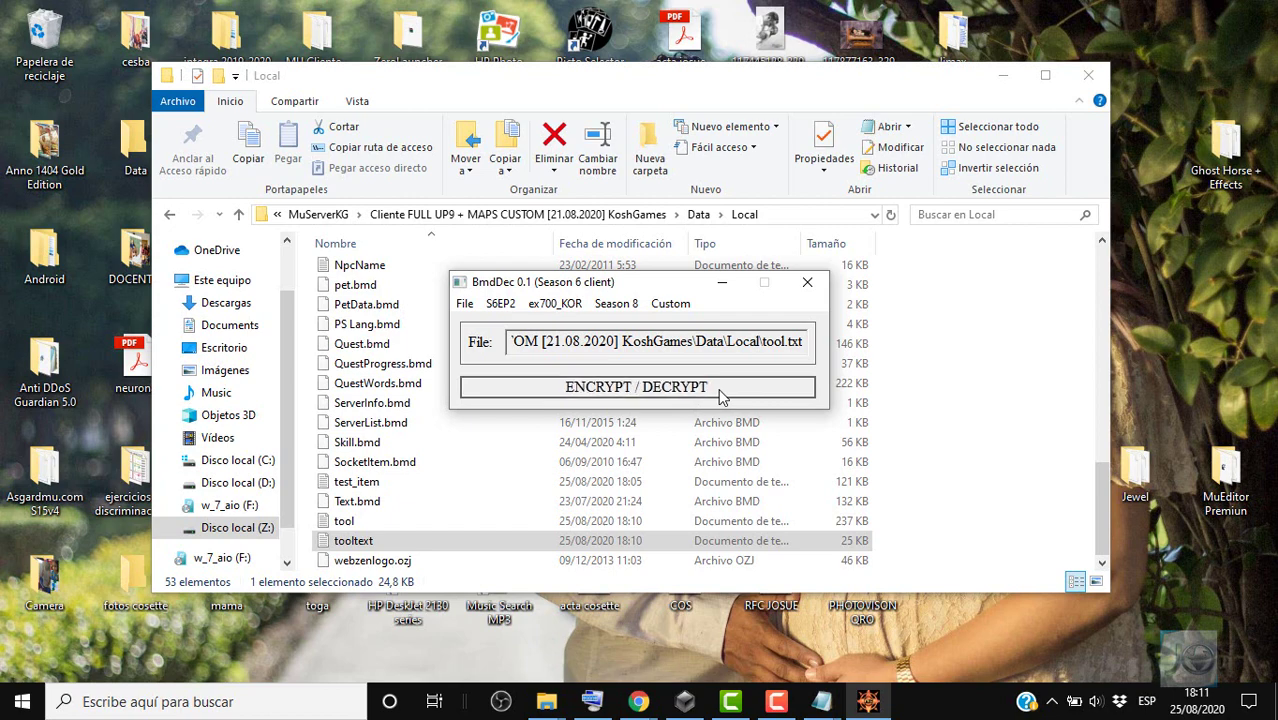
Encrypt tool.txt into the Spn folder as itemtooltip_spn.bmd, overwriting the existing file.
{"action": "left_click", "coordinate": [722, 392]}
{"action": "left_click", "coordinate": [648, 246]}
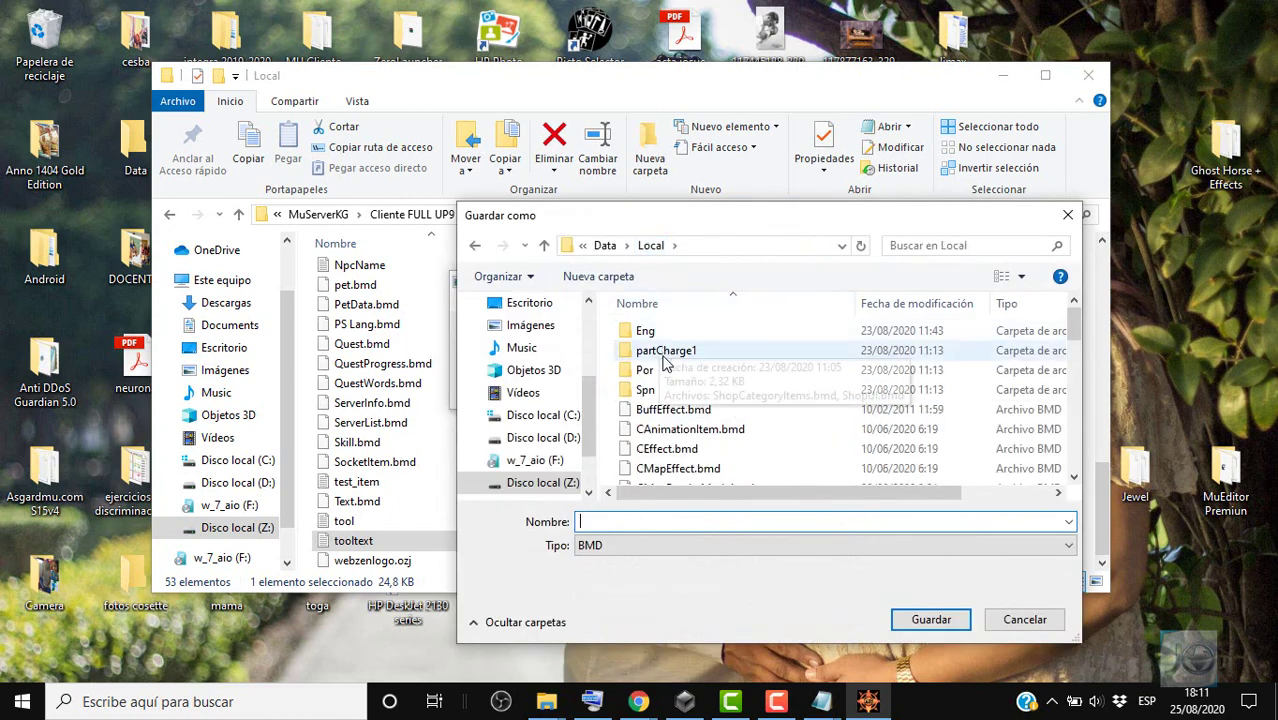
{"action": "double_click", "coordinate": [668, 389]}
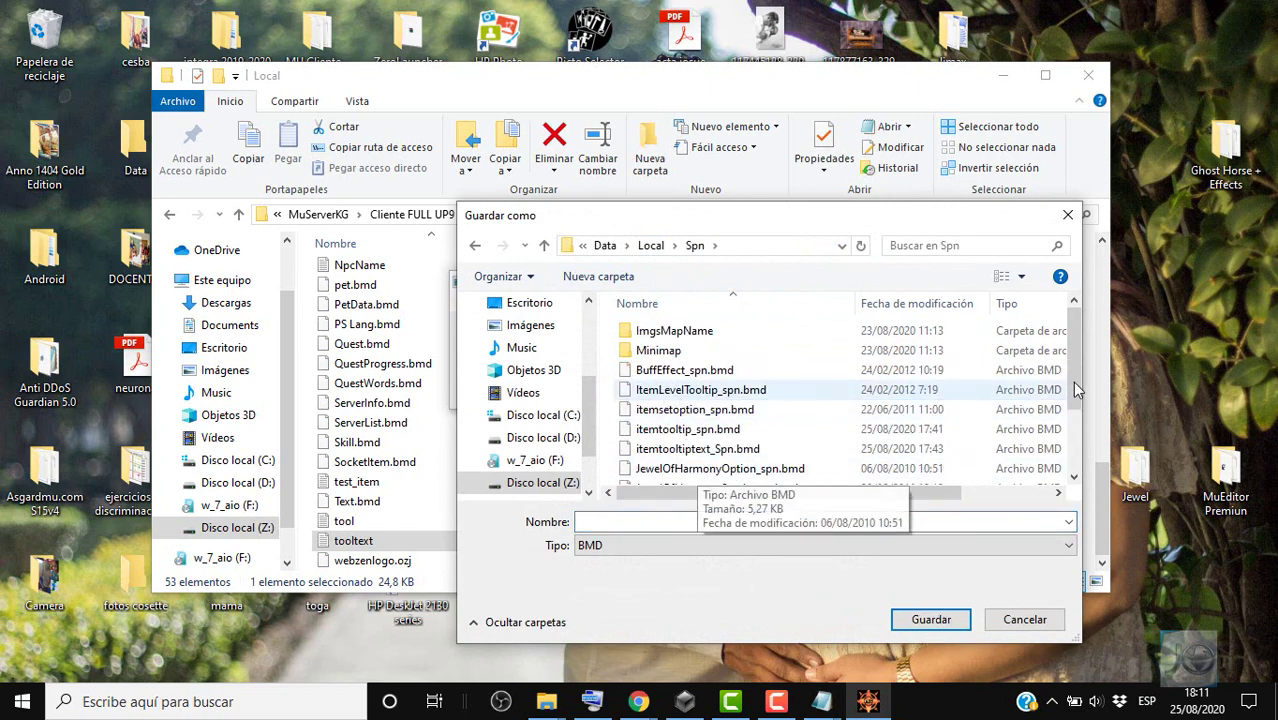
{"action": "left_click_drag", "start_coordinate": [1072, 381], "coordinate": [1080, 428]}
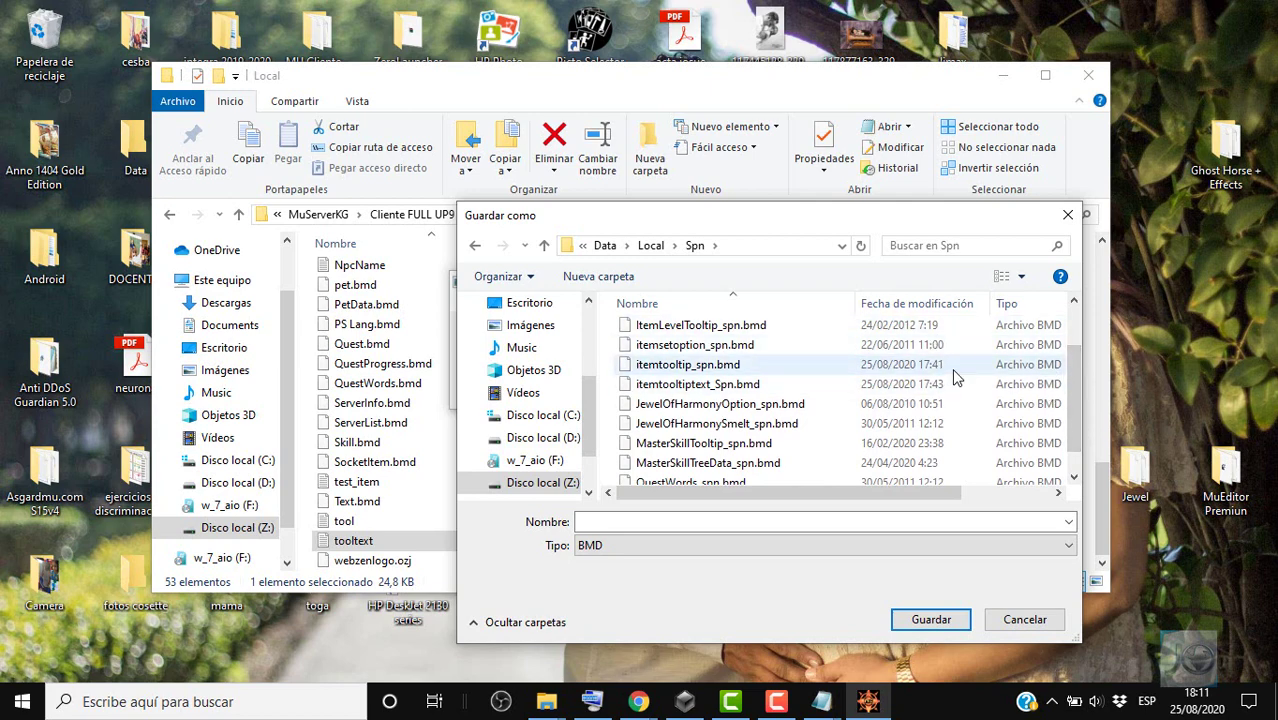
{"action": "left_click", "coordinate": [955, 367]}
{"action": "left_click", "coordinate": [931, 620]}
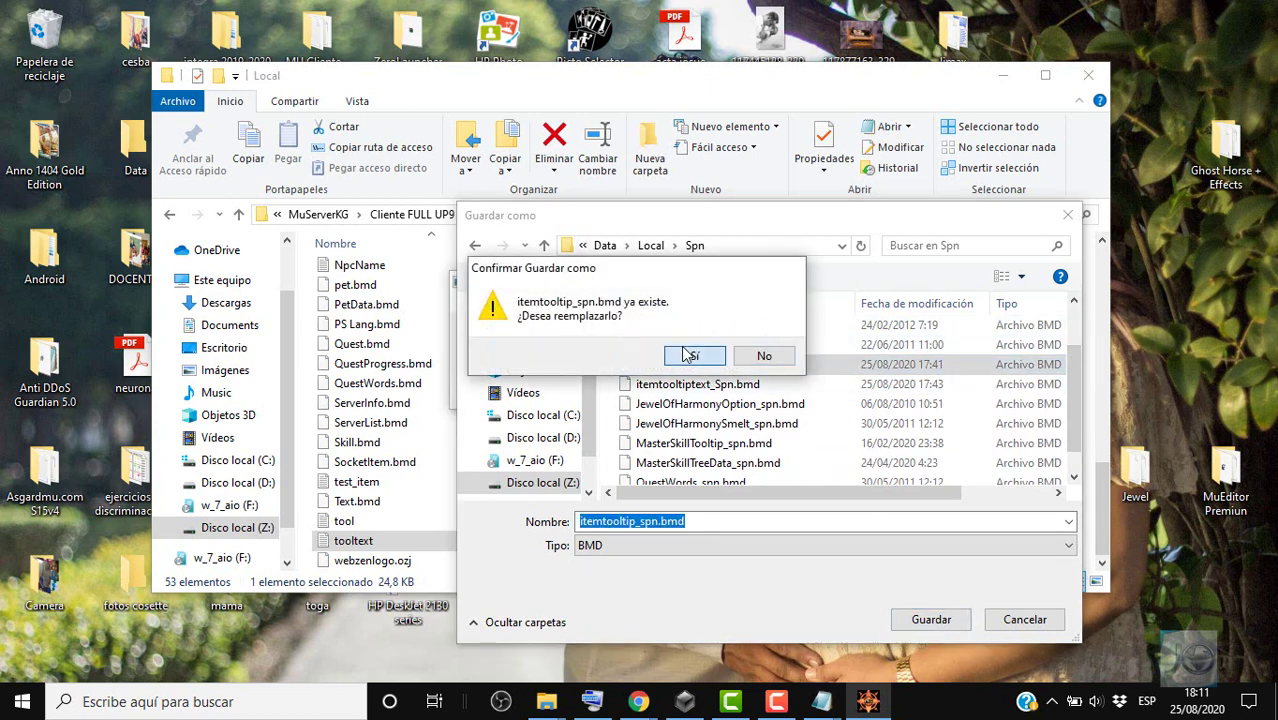
{"action": "left_click", "coordinate": [689, 353]}
{"action": "left_click", "coordinate": [668, 404]}
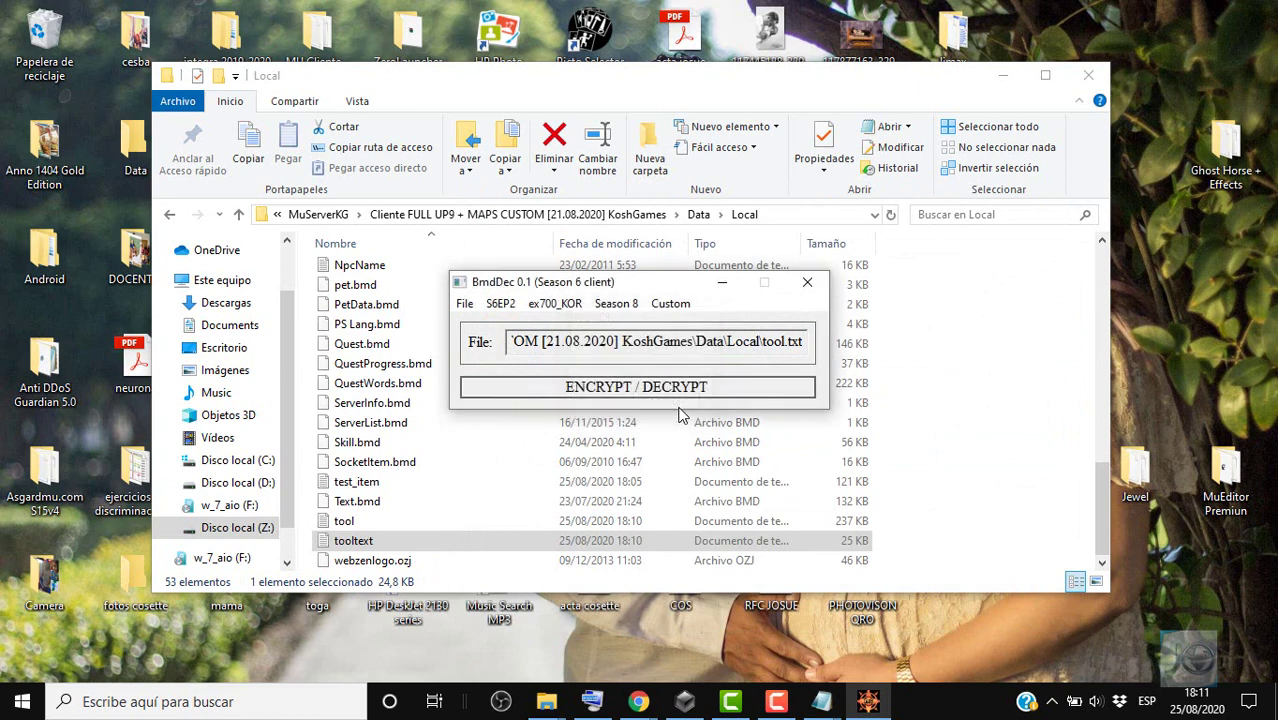
Load tooltext.txt from the Local folder for S6EP2 ItemTextTooltip.txt encryption.
{"action": "left_click", "coordinate": [550, 521]}
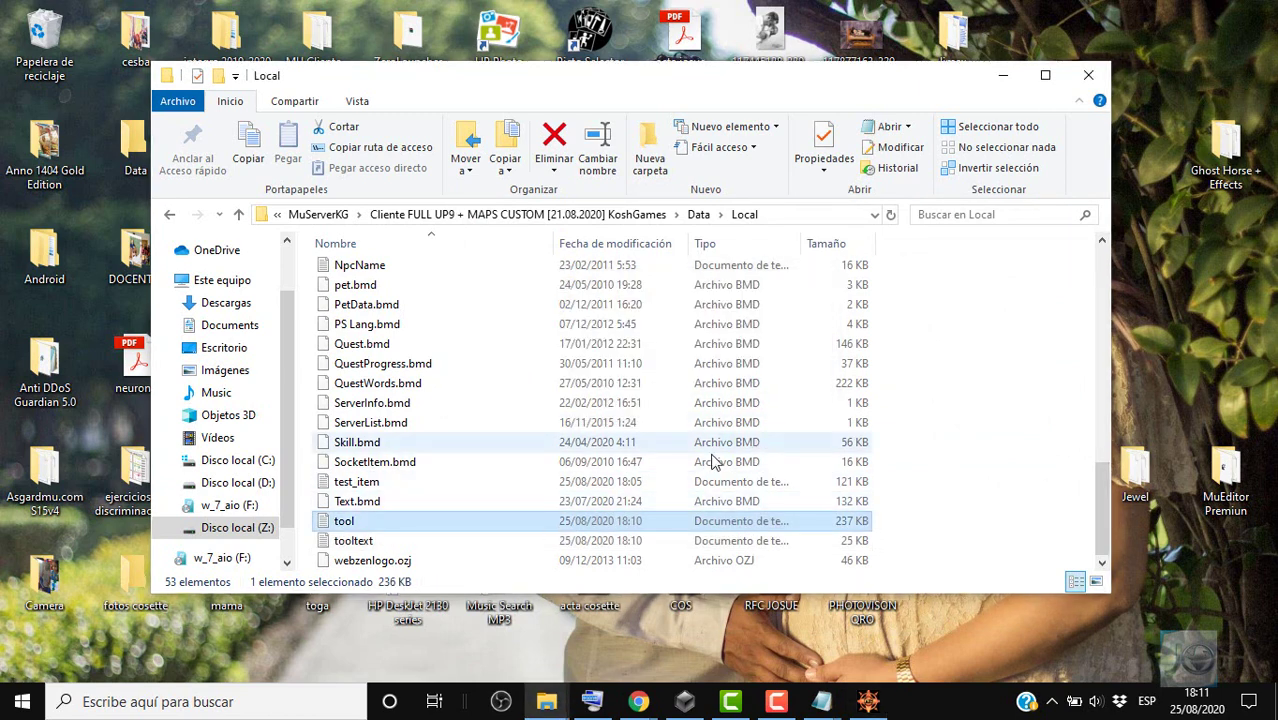
{"action": "left_click", "coordinate": [868, 701]}
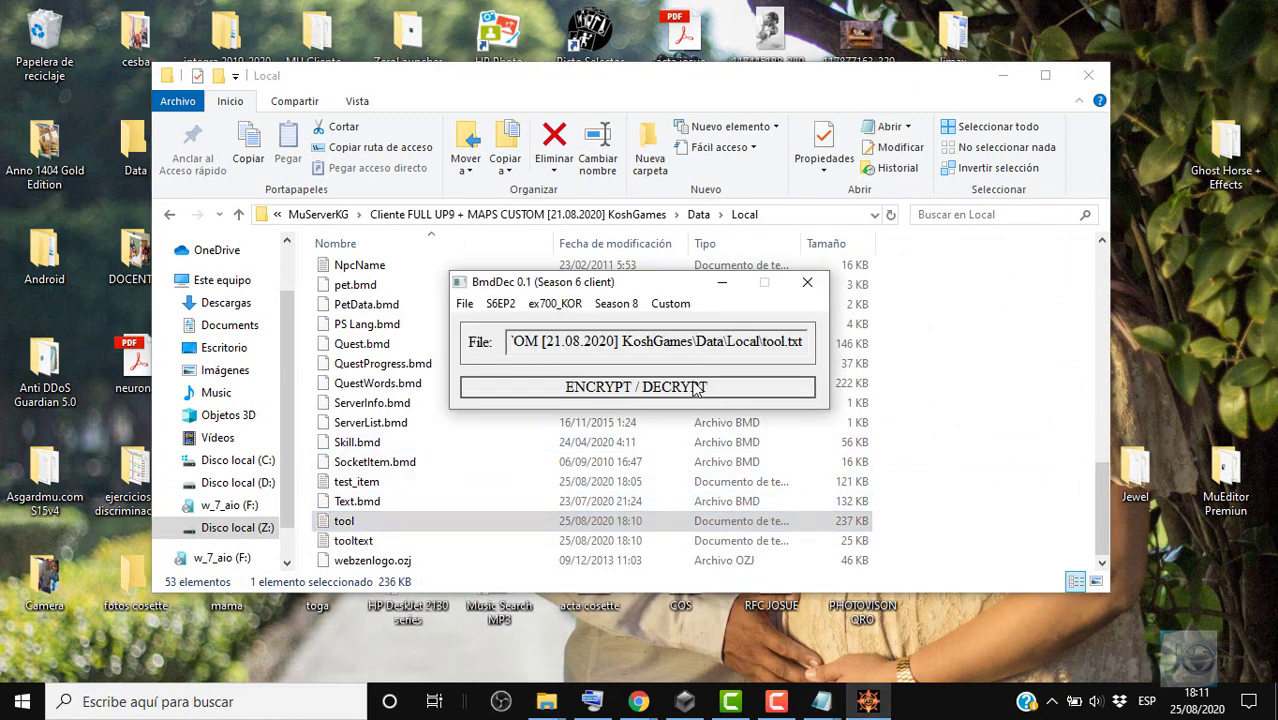
{"action": "left_click", "coordinate": [500, 303]}
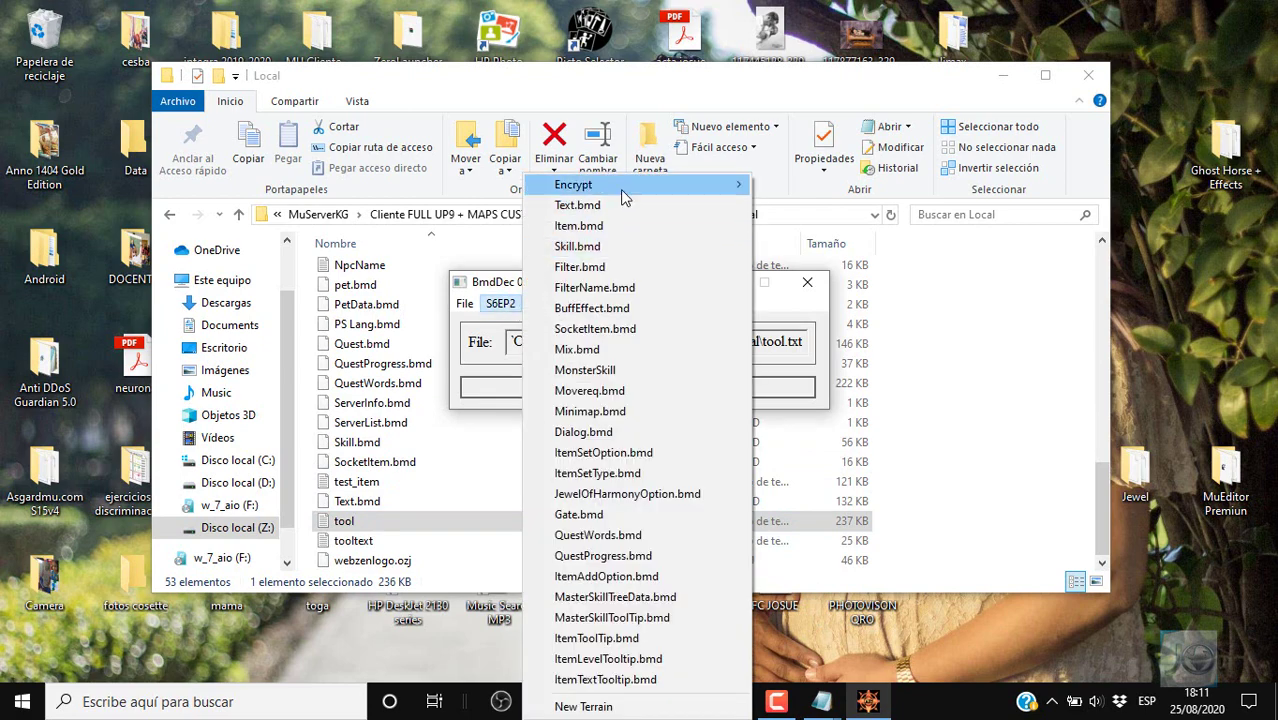
{"action": "mouse_move", "coordinate": [622, 190]}
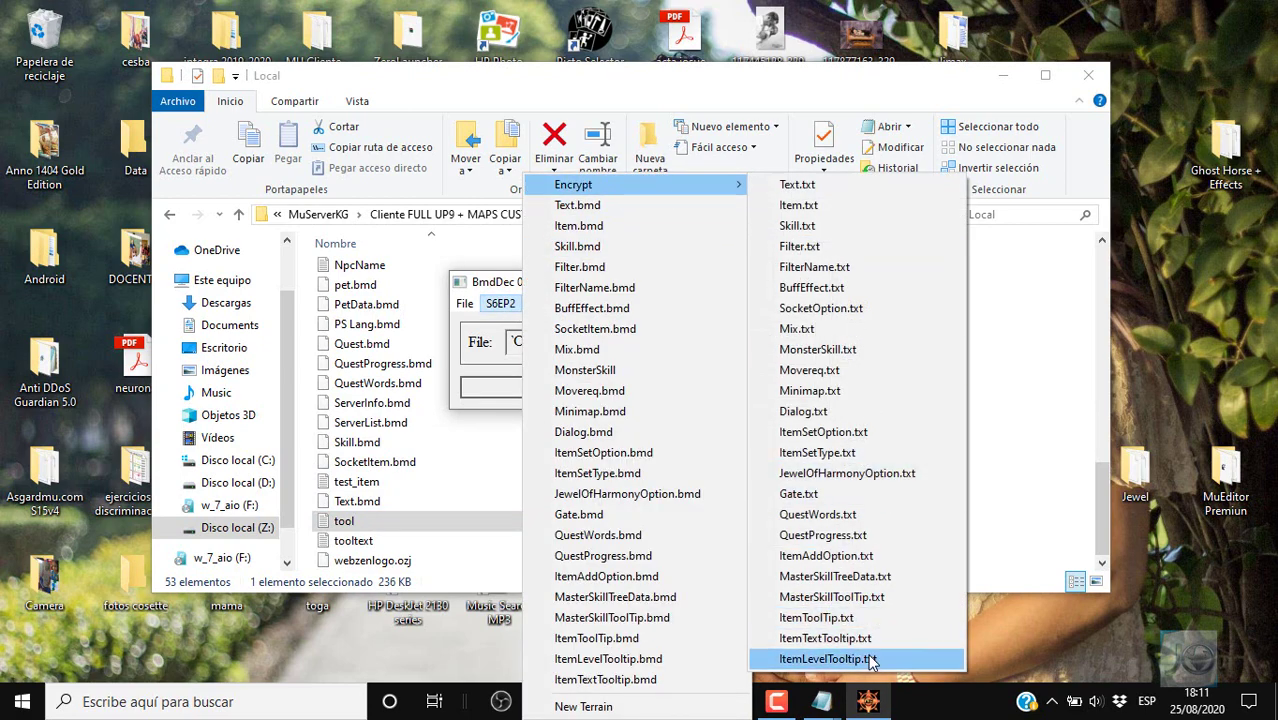
{"action": "left_click", "coordinate": [831, 640]}
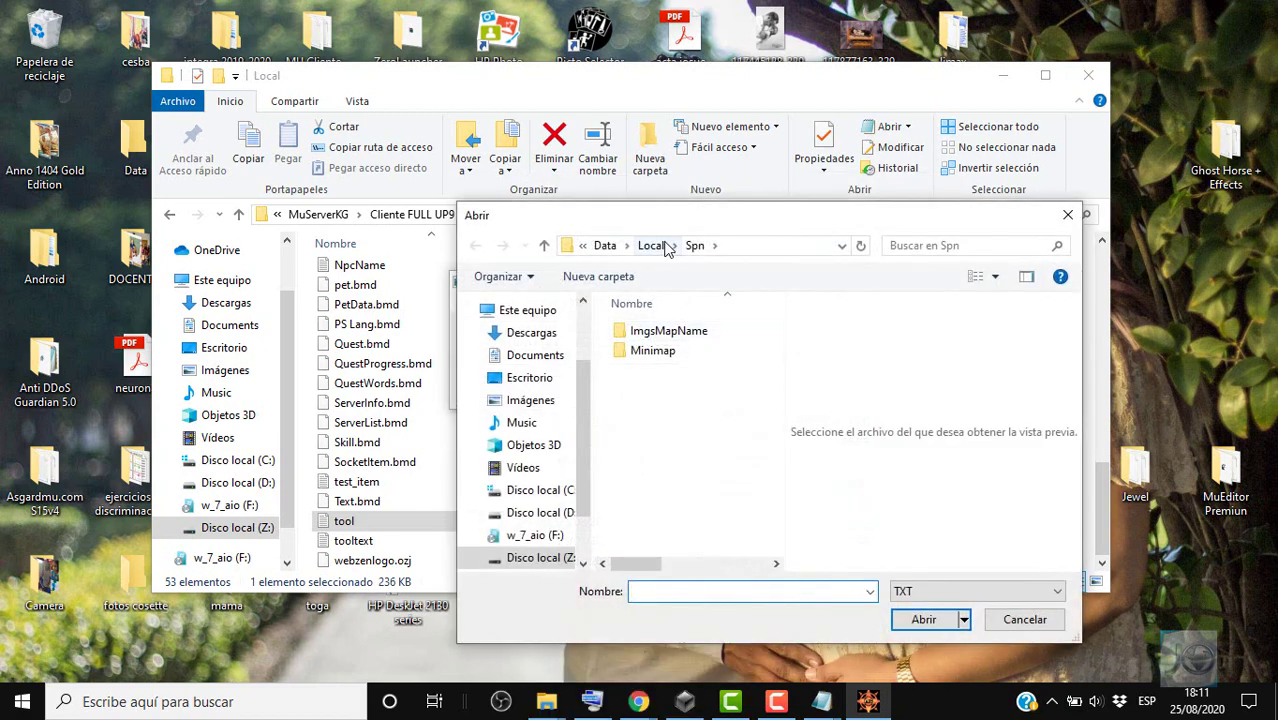
{"action": "left_click", "coordinate": [651, 245]}
{"action": "left_click", "coordinate": [672, 488]}
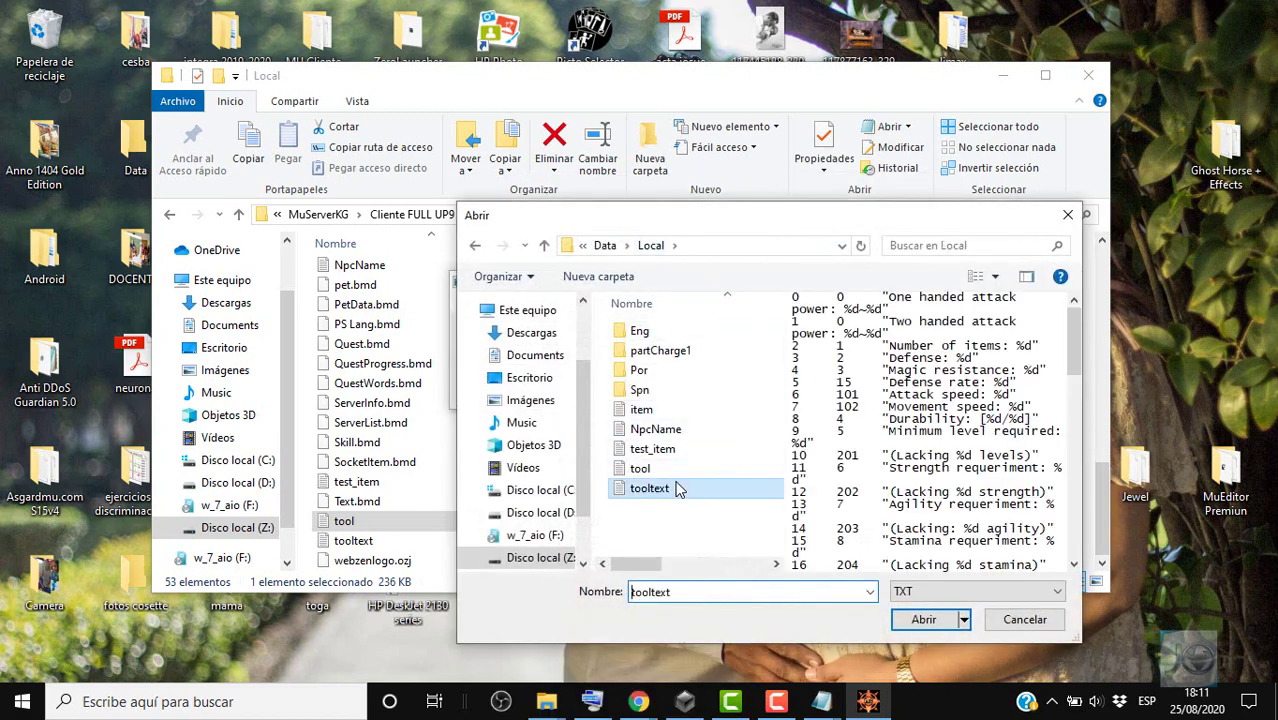
{"action": "left_click", "coordinate": [910, 620]}
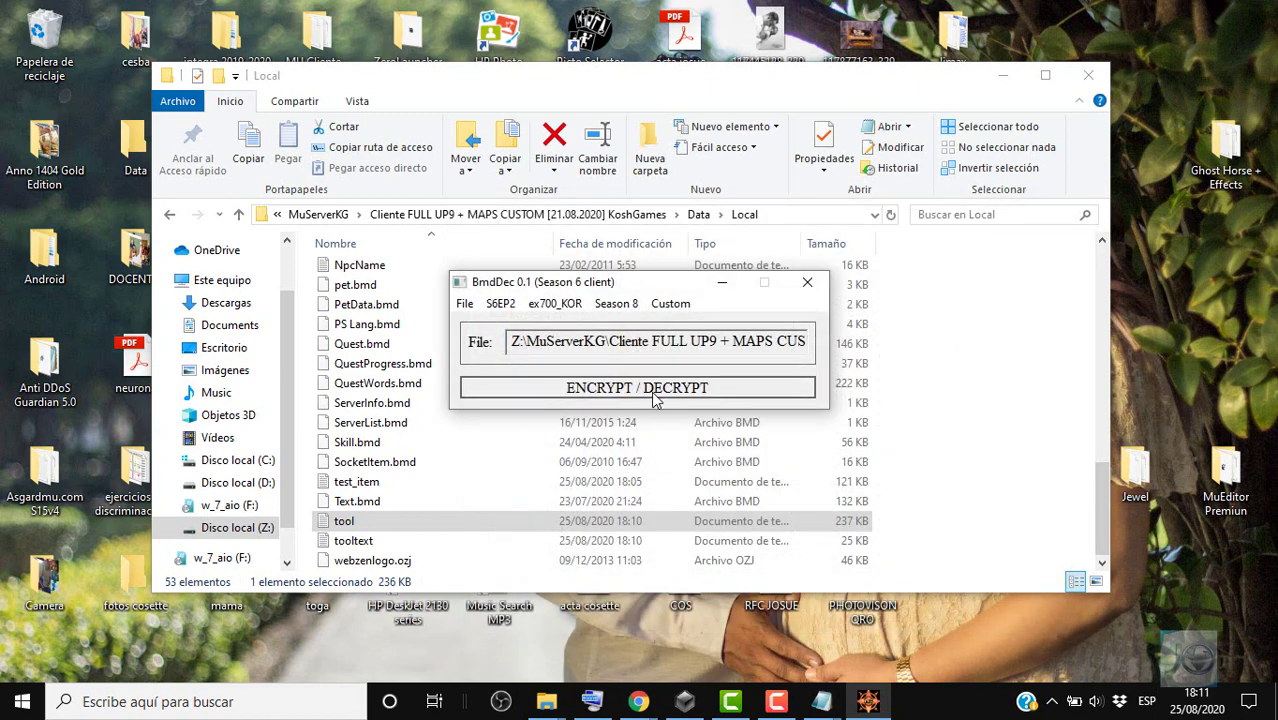
Encrypt the loaded tooltext.txt into the Local folder as itemtooltiptext.bmd, replacing the existing file.
{"action": "left_click", "coordinate": [655, 392]}
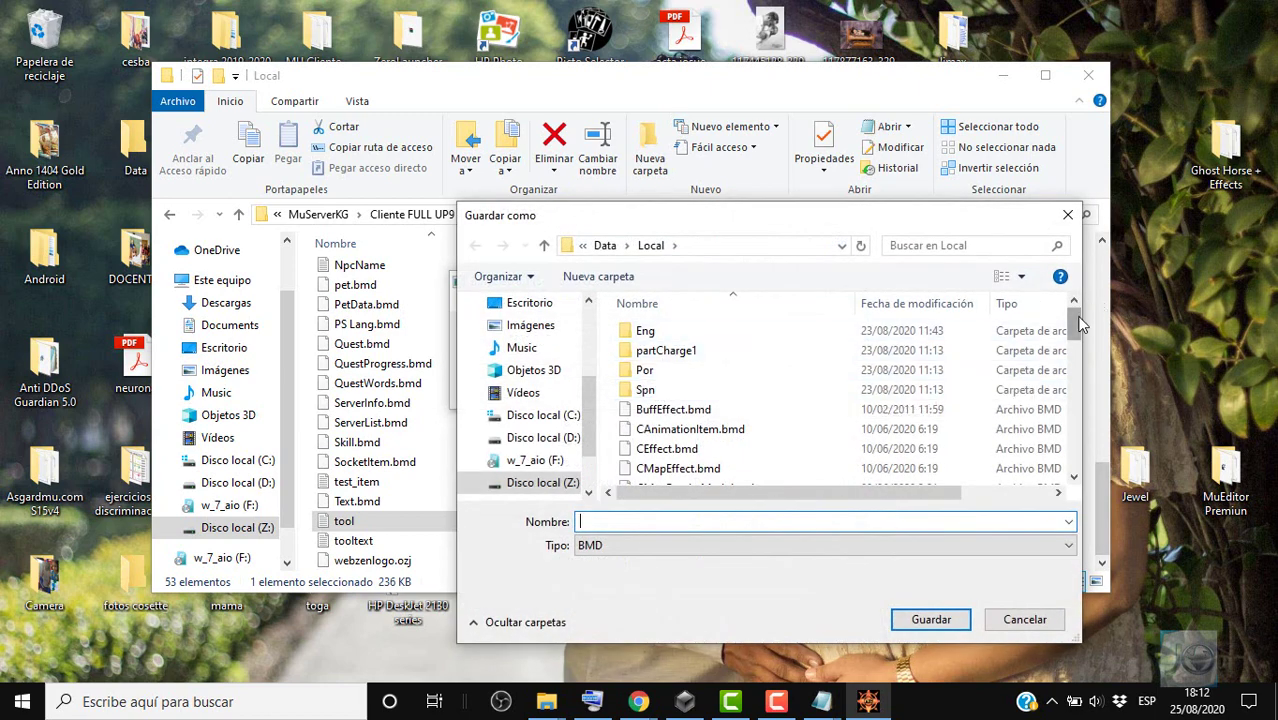
{"action": "left_click_drag", "start_coordinate": [1078, 323], "coordinate": [1078, 378]}
{"action": "left_click", "coordinate": [972, 450]}
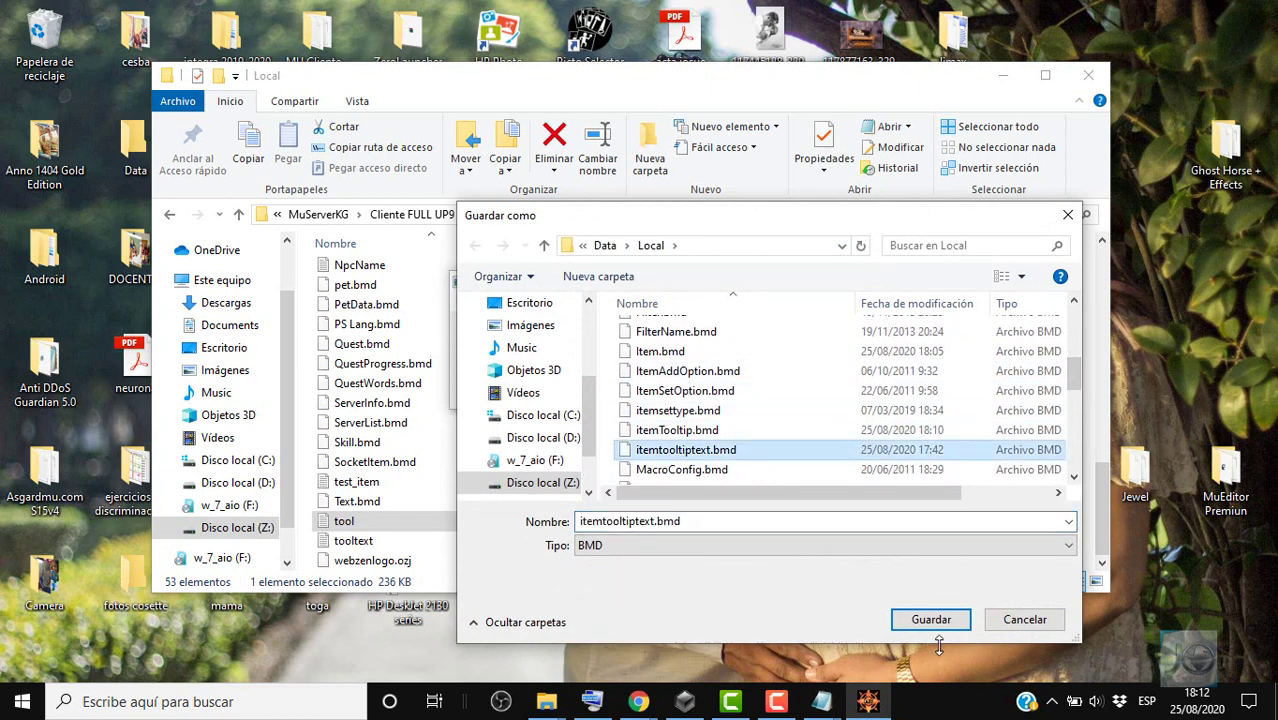
{"action": "left_click", "coordinate": [930, 619]}
{"action": "left_click", "coordinate": [710, 354]}
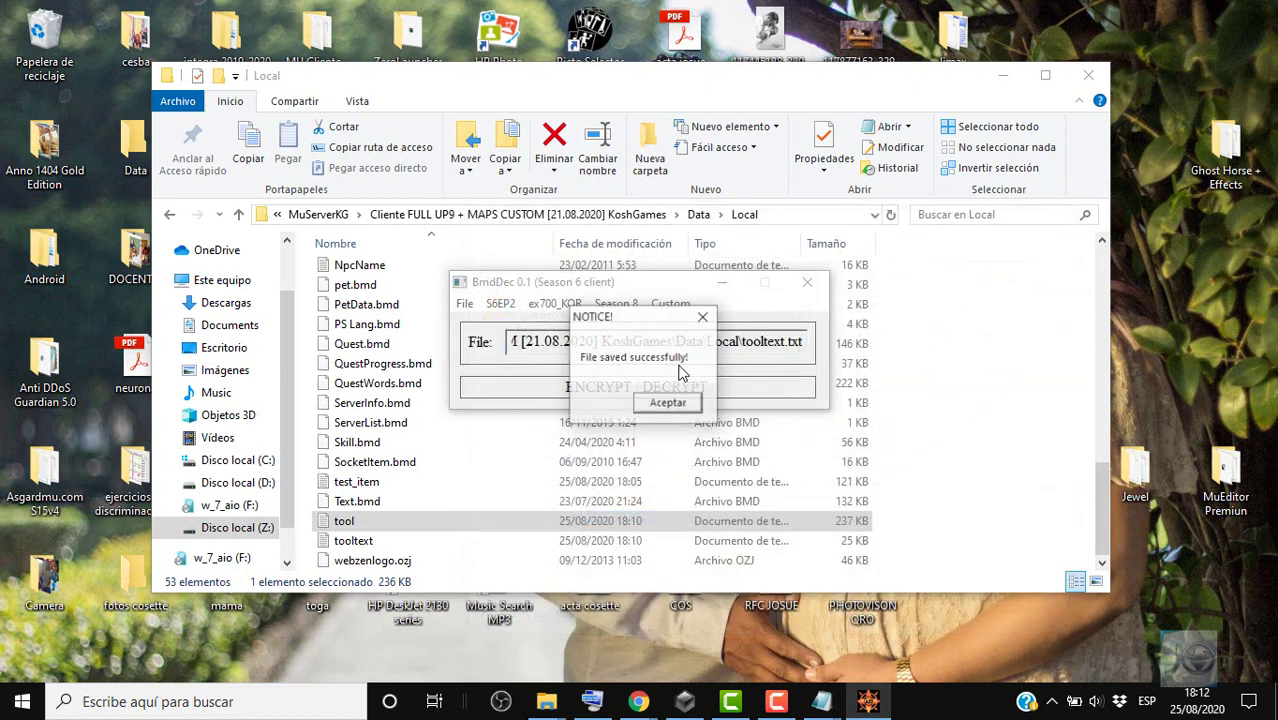
{"action": "left_click", "coordinate": [667, 402]}
Encrypt tooltext.txt into the Eng folder as itemtooltiptext_eng.bmd, overwriting the existing file.
{"action": "left_click", "coordinate": [650, 388]}
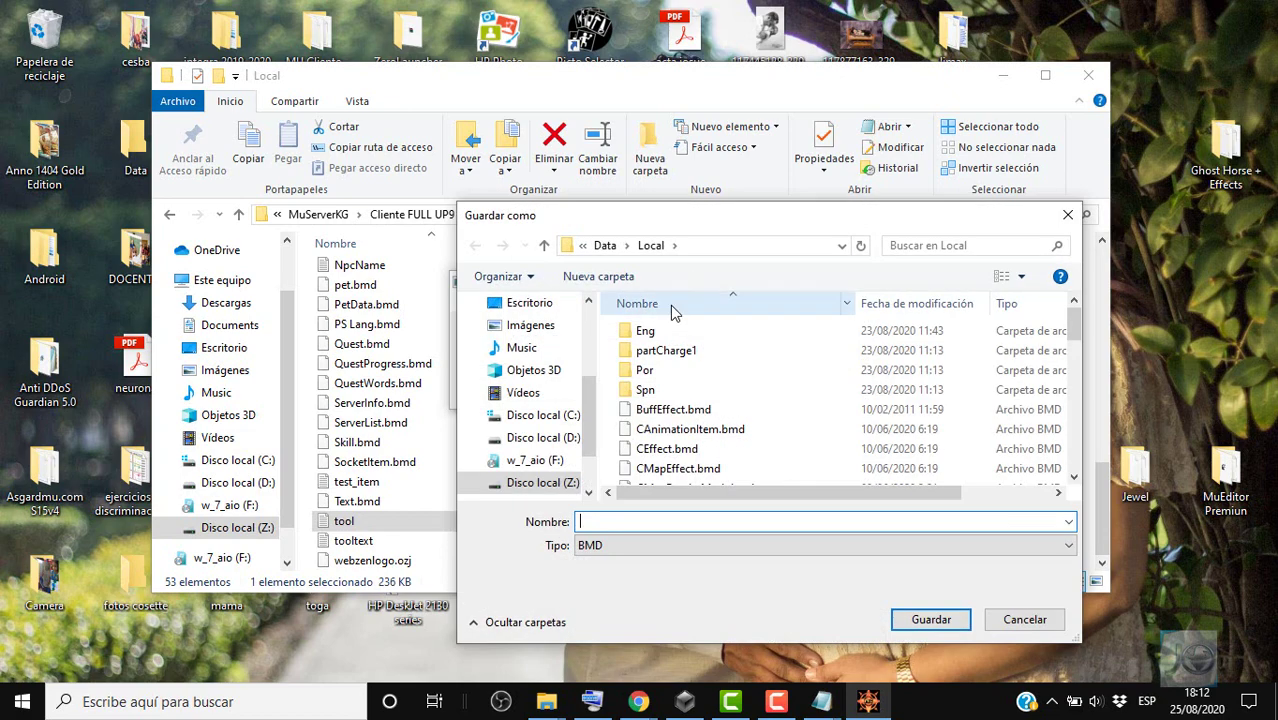
{"action": "double_click", "coordinate": [648, 330]}
{"action": "left_click_drag", "start_coordinate": [1074, 345], "coordinate": [1071, 414]}
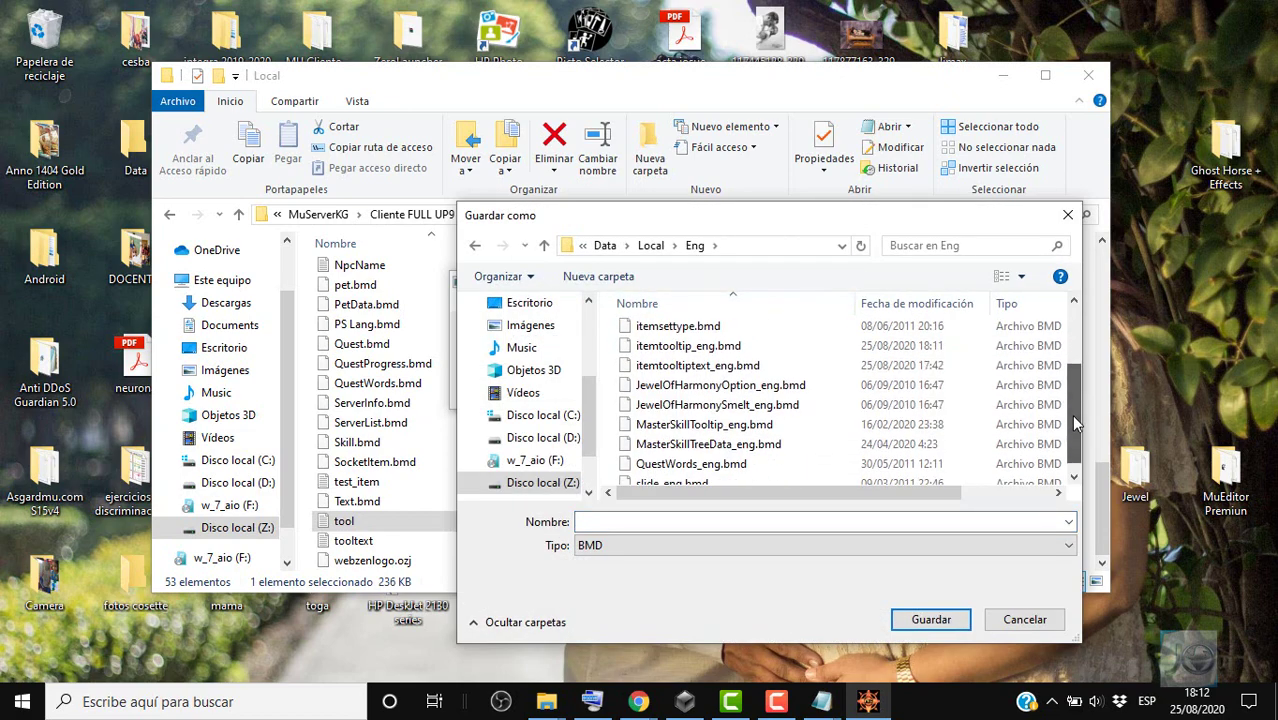
{"action": "left_click", "coordinate": [920, 365]}
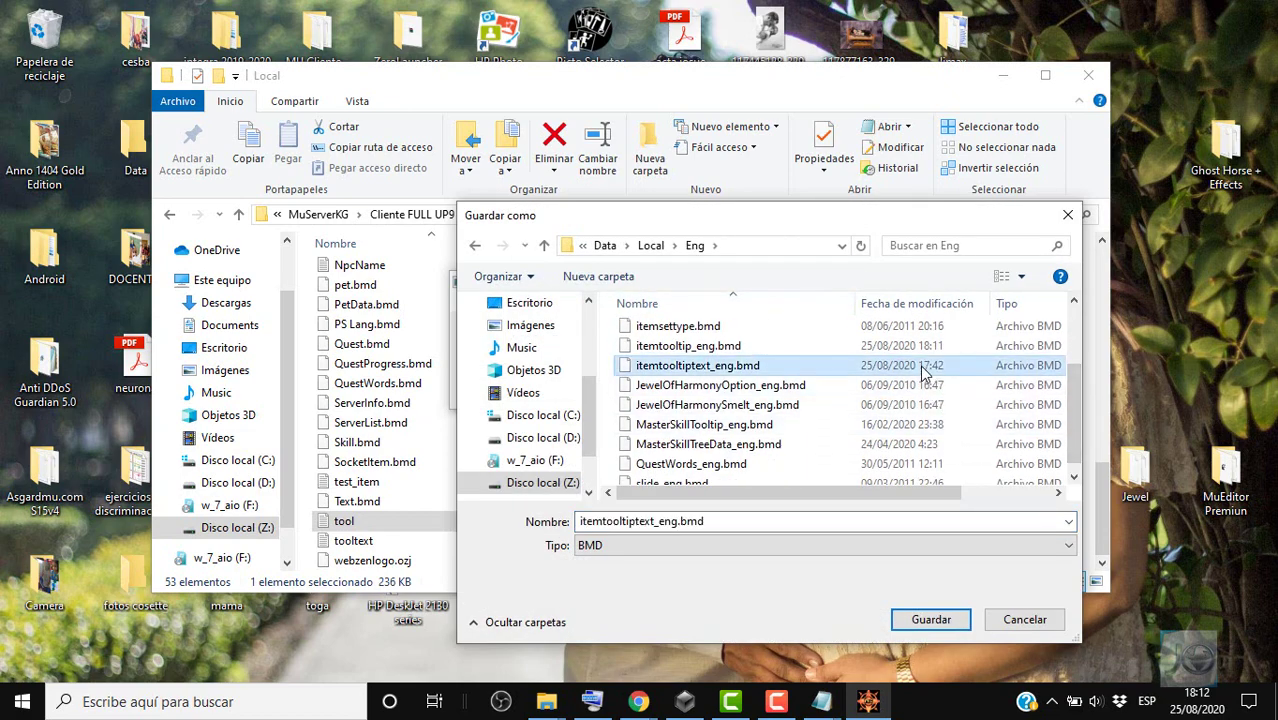
{"action": "left_click", "coordinate": [929, 620]}
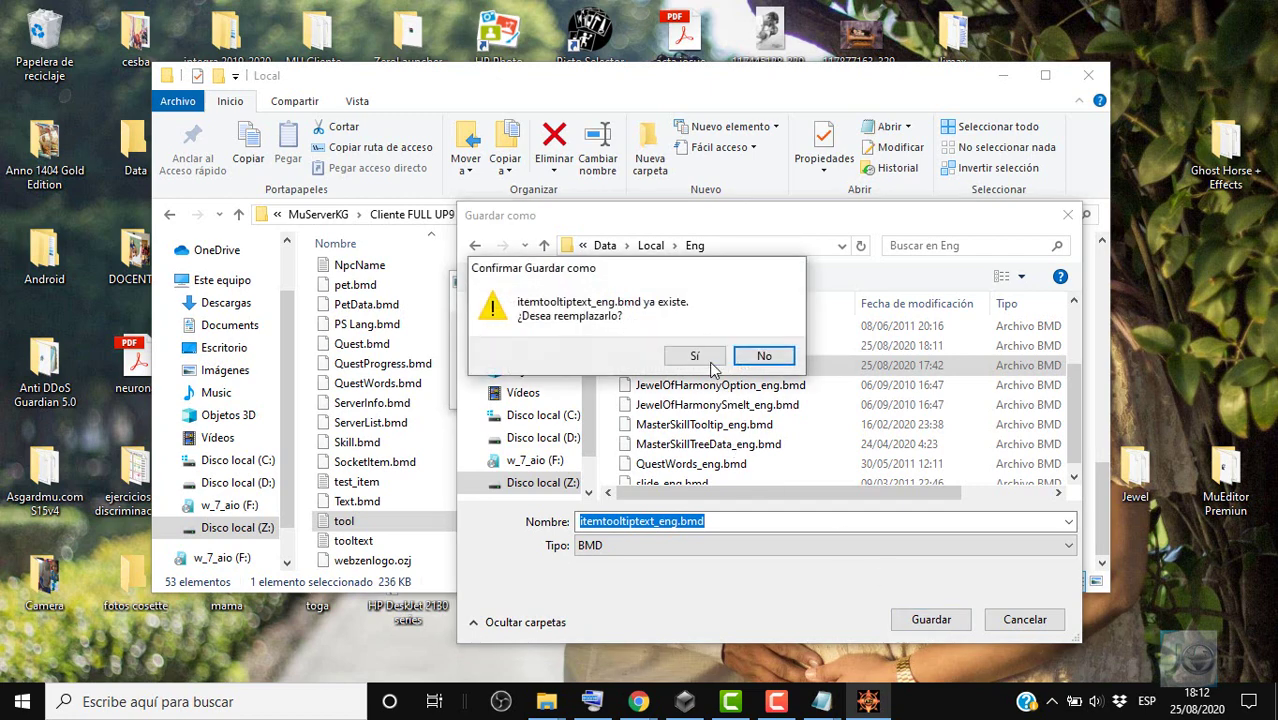
{"action": "left_click", "coordinate": [694, 357]}
{"action": "left_click", "coordinate": [699, 399]}
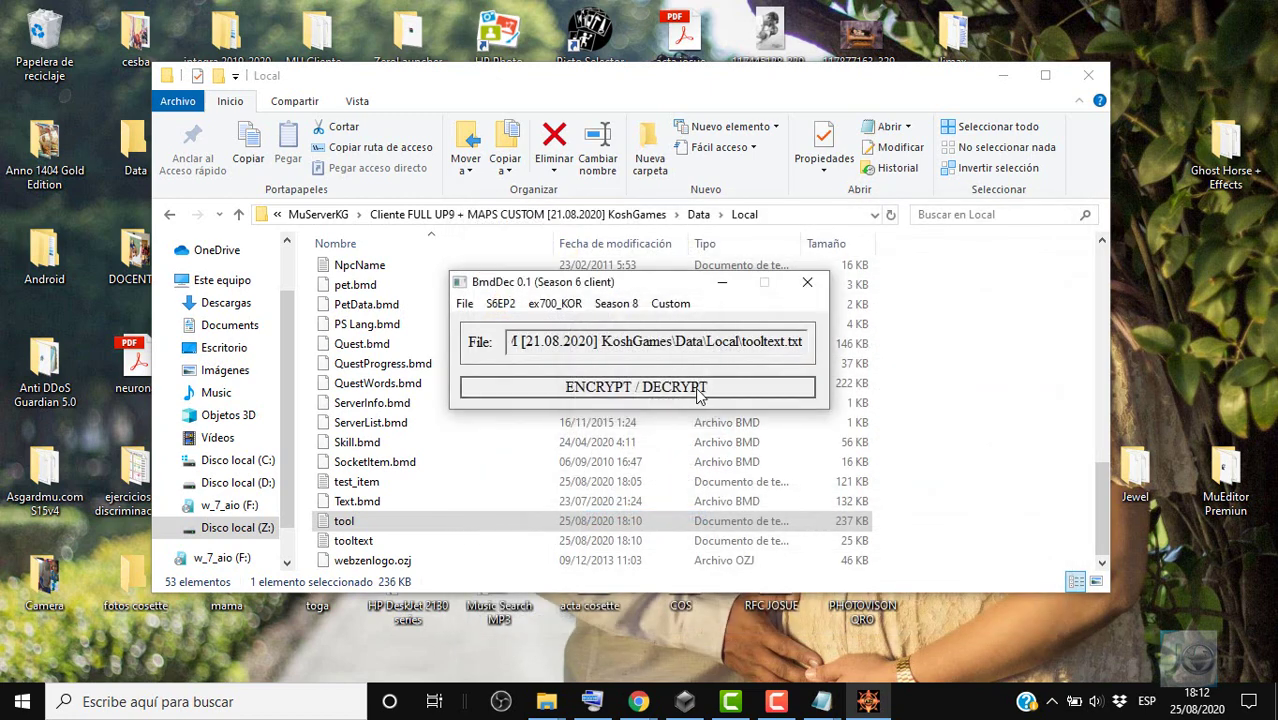
Encrypt tooltext.txt into the Por folder as itemtooltiptext_por.bmd, overwriting the existing file.
{"action": "left_click", "coordinate": [699, 390]}
{"action": "left_click", "coordinate": [650, 246]}
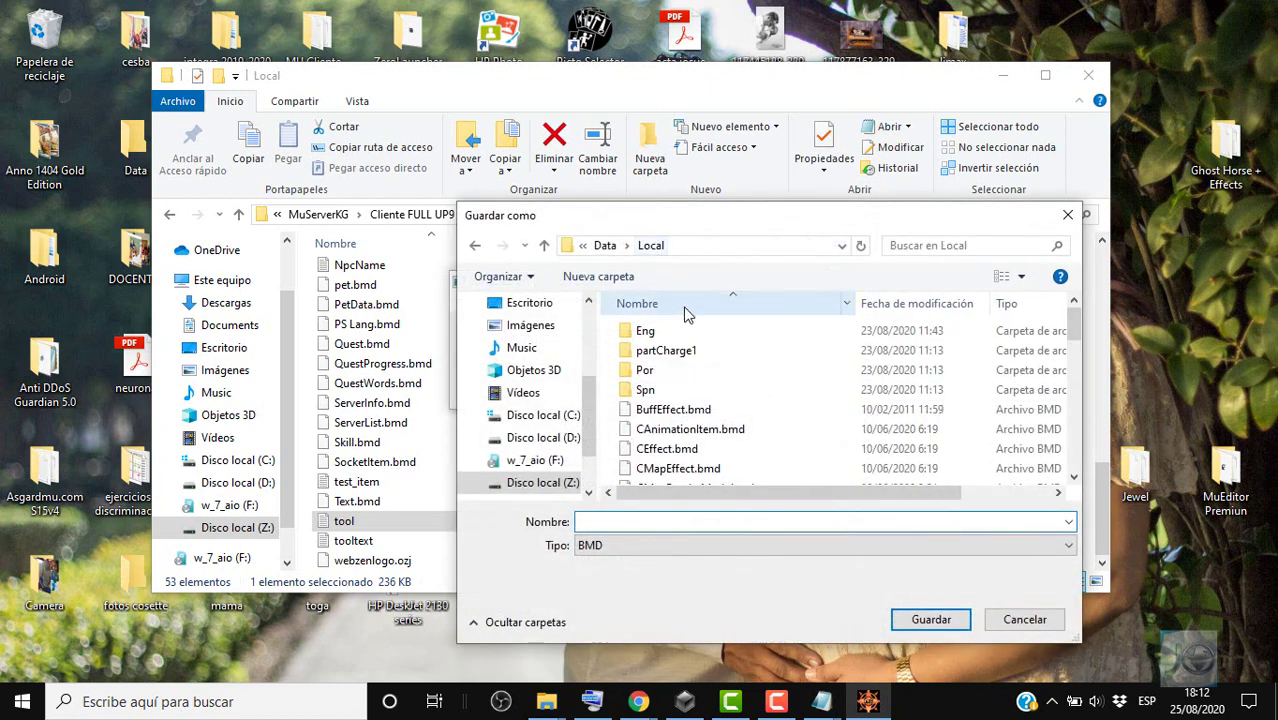
{"action": "double_click", "coordinate": [693, 368]}
{"action": "scroll", "coordinate": [1074, 382], "scroll_direction": "down", "scroll_amount": 1}
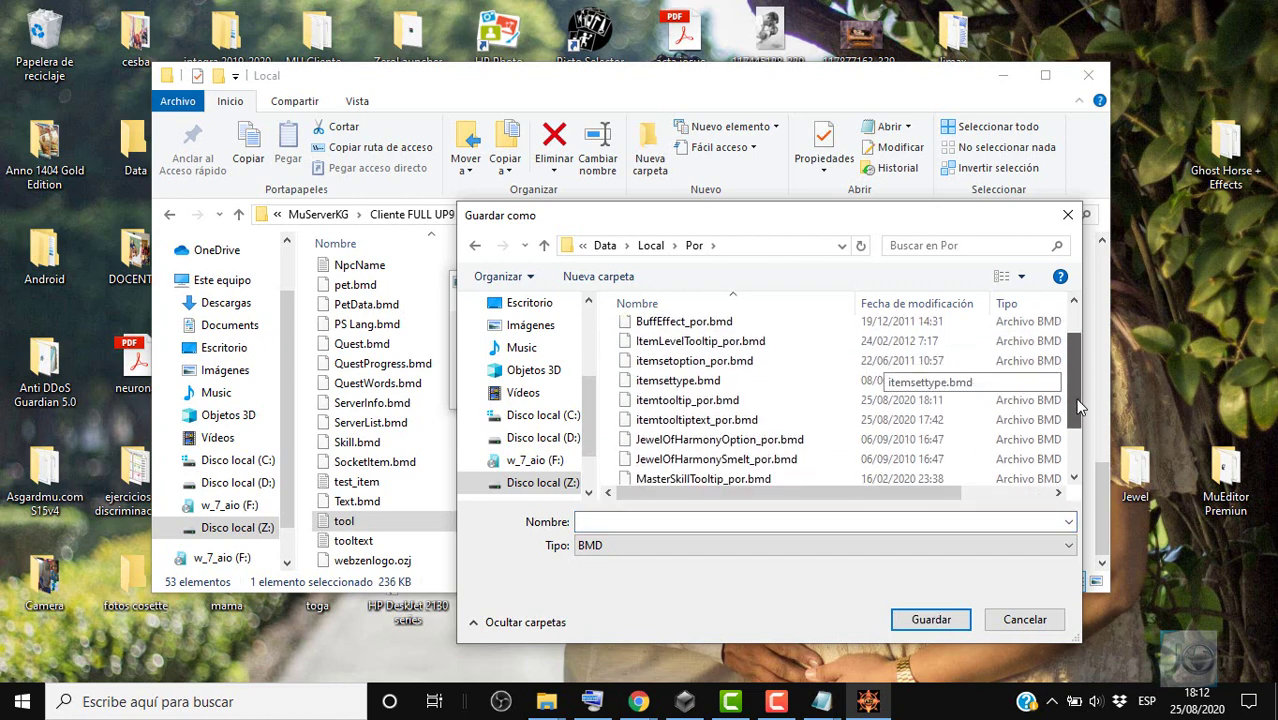
{"action": "left_click", "coordinate": [697, 407]}
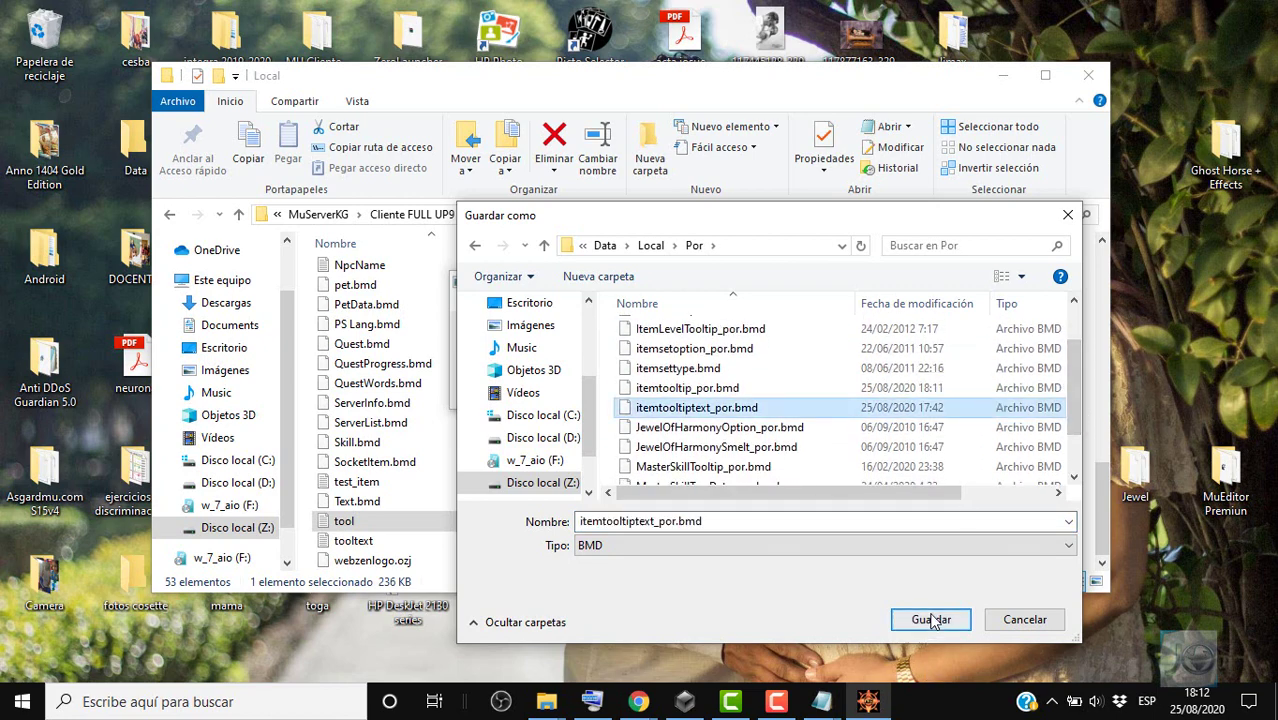
{"action": "left_click", "coordinate": [931, 619]}
{"action": "left_click", "coordinate": [694, 356]}
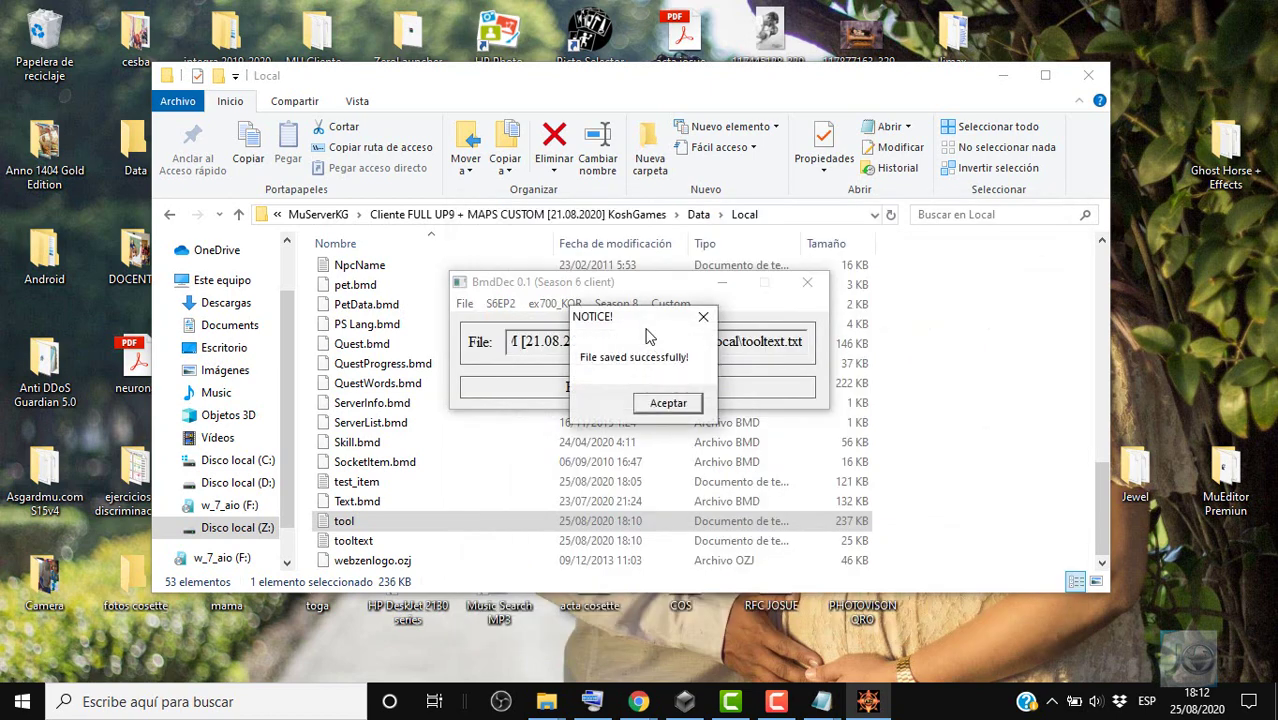
{"action": "left_click", "coordinate": [650, 404]}
Encrypt tooltext.txt into the Spn folder as itemtooltiptext_Spn.bmd, overwriting the existing file.
{"action": "left_click", "coordinate": [632, 387]}
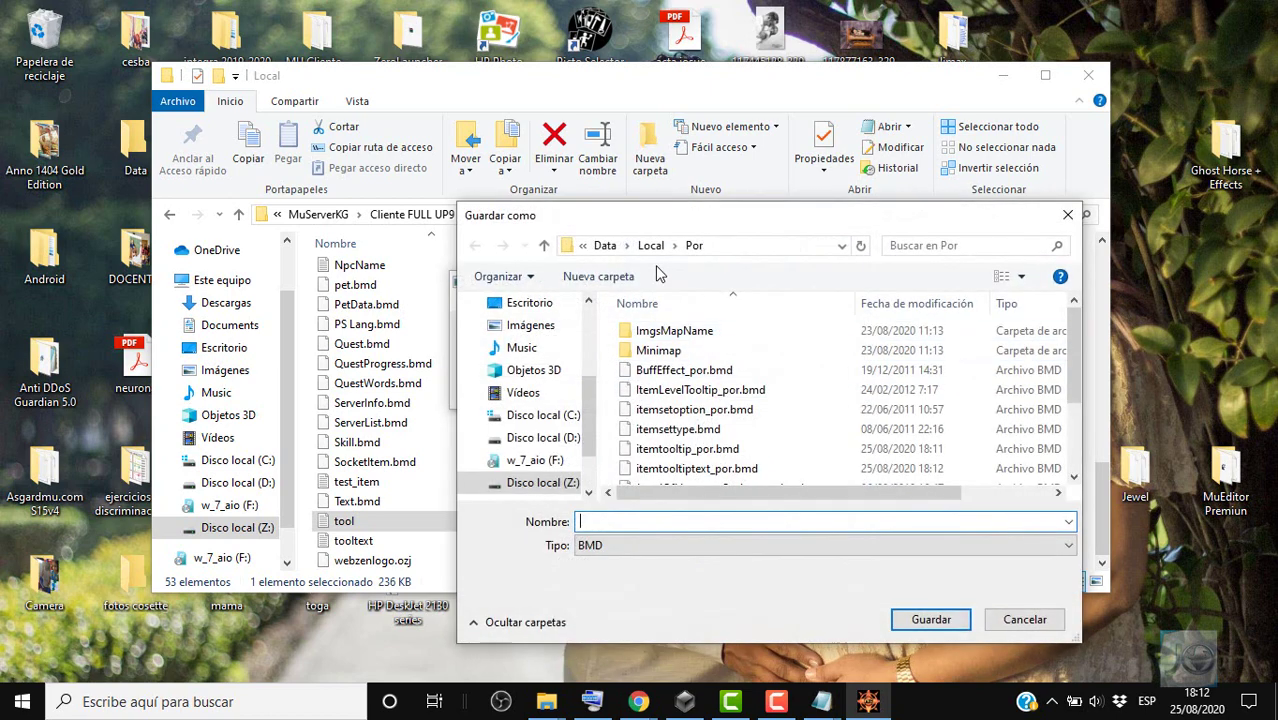
{"action": "left_click", "coordinate": [650, 245]}
{"action": "double_click", "coordinate": [700, 395]}
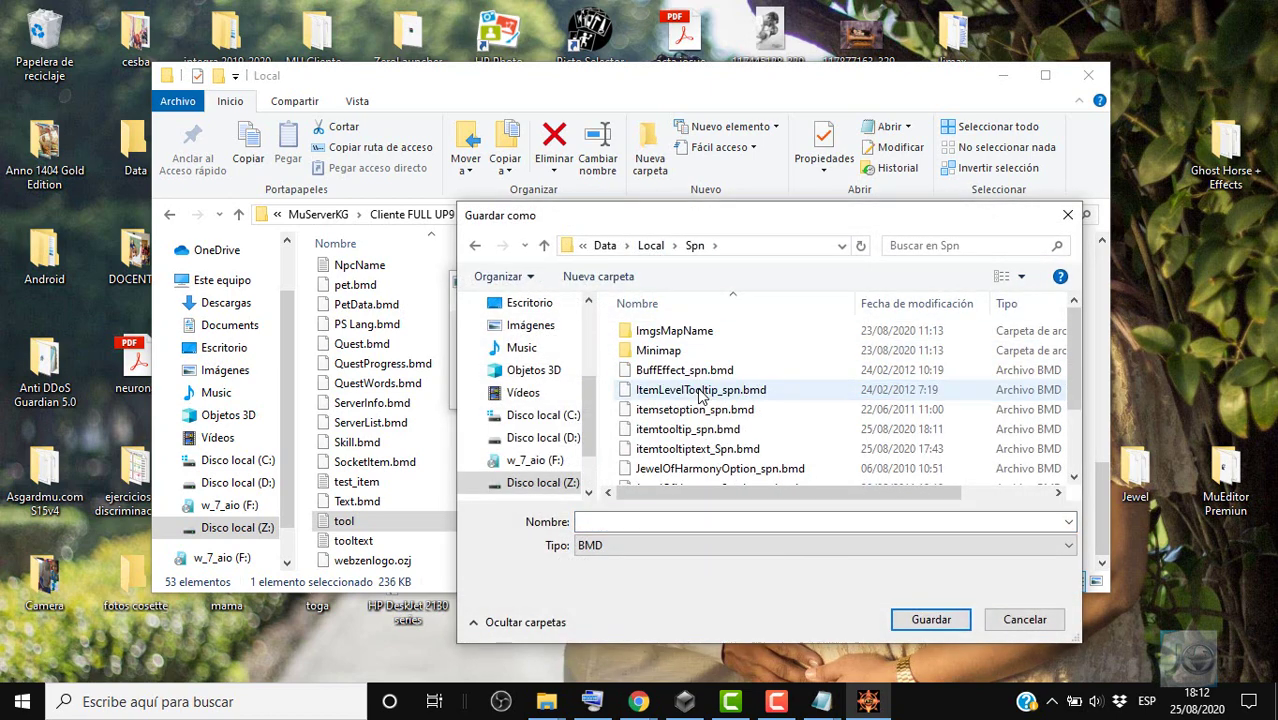
{"action": "left_click", "coordinate": [977, 470]}
{"action": "left_click", "coordinate": [970, 449]}
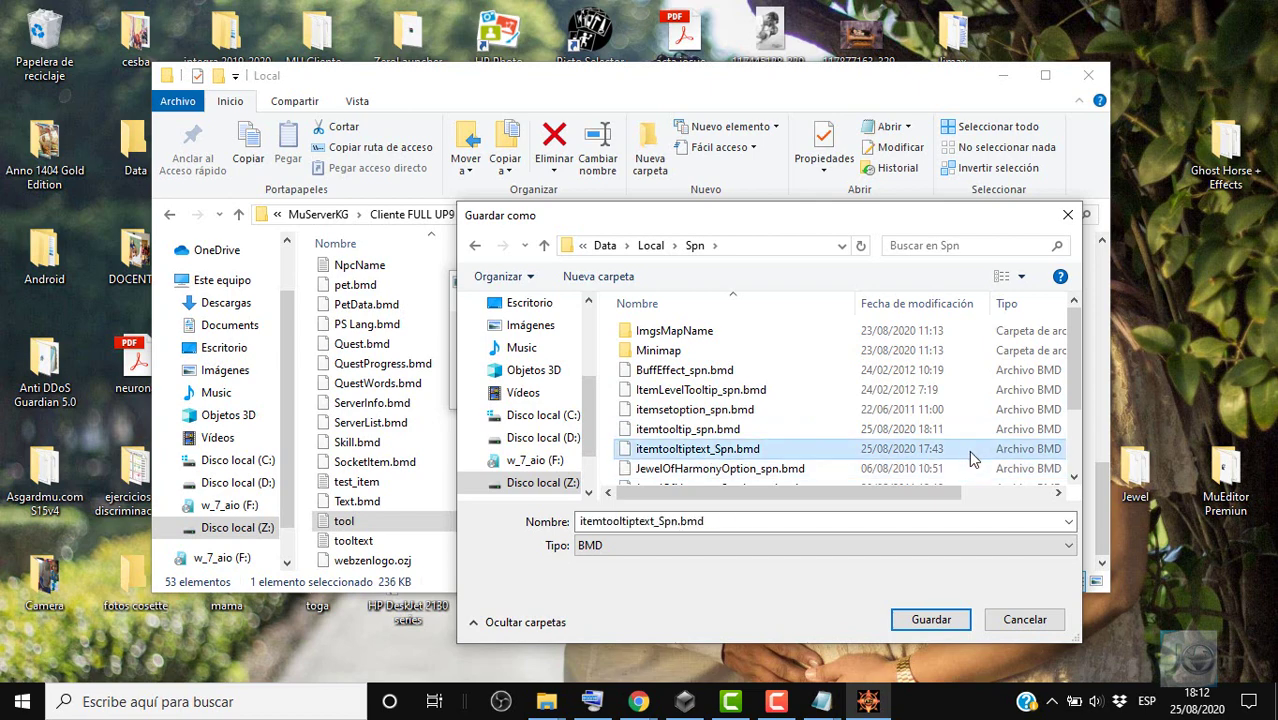
{"action": "left_click", "coordinate": [936, 619]}
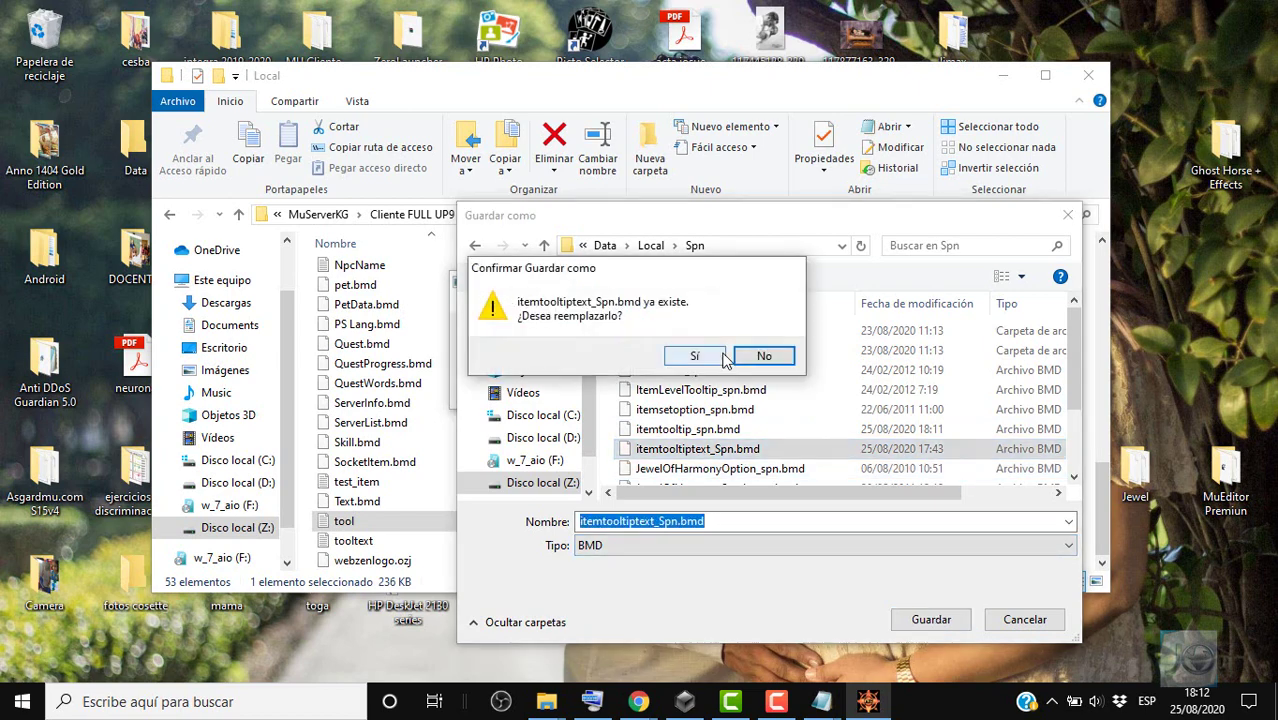
{"action": "left_click", "coordinate": [724, 356]}
{"action": "left_click", "coordinate": [668, 403]}
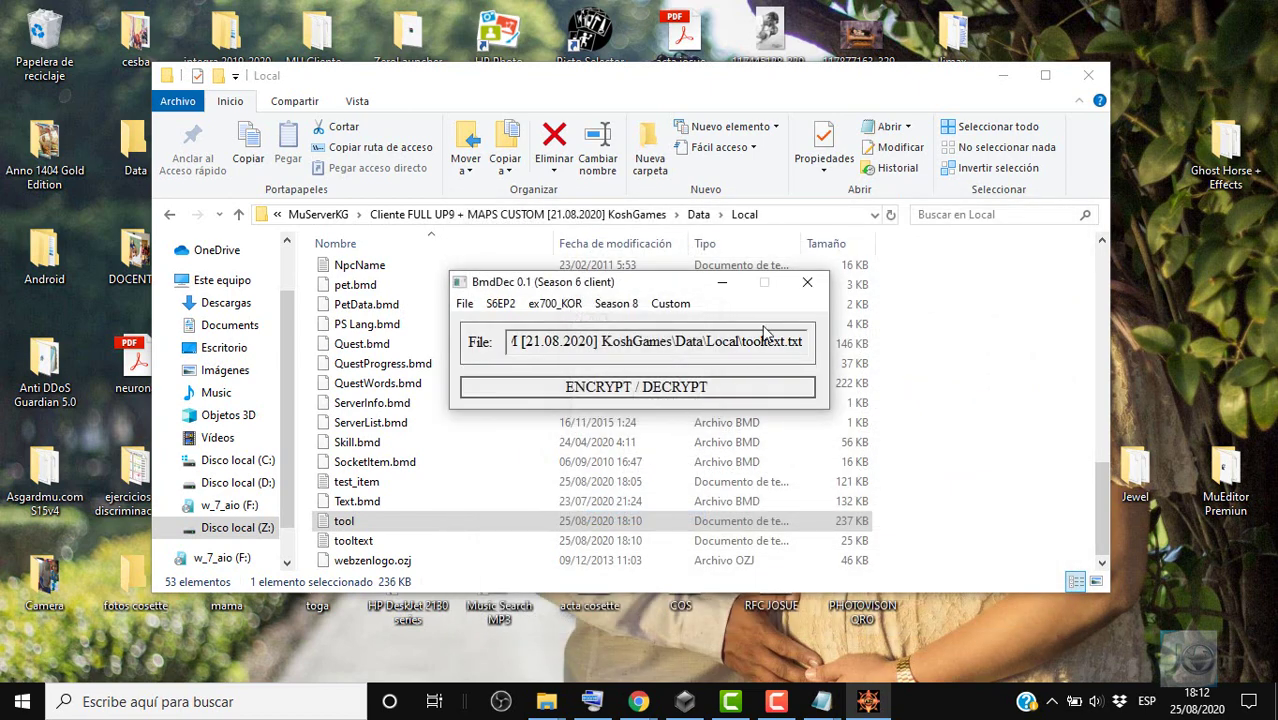
Minimize BmdDec and open the Main_Info [KG Full UP9] folder inside MuServerKG's Tools folder in File Explorer.
{"action": "left_click", "coordinate": [722, 283]}
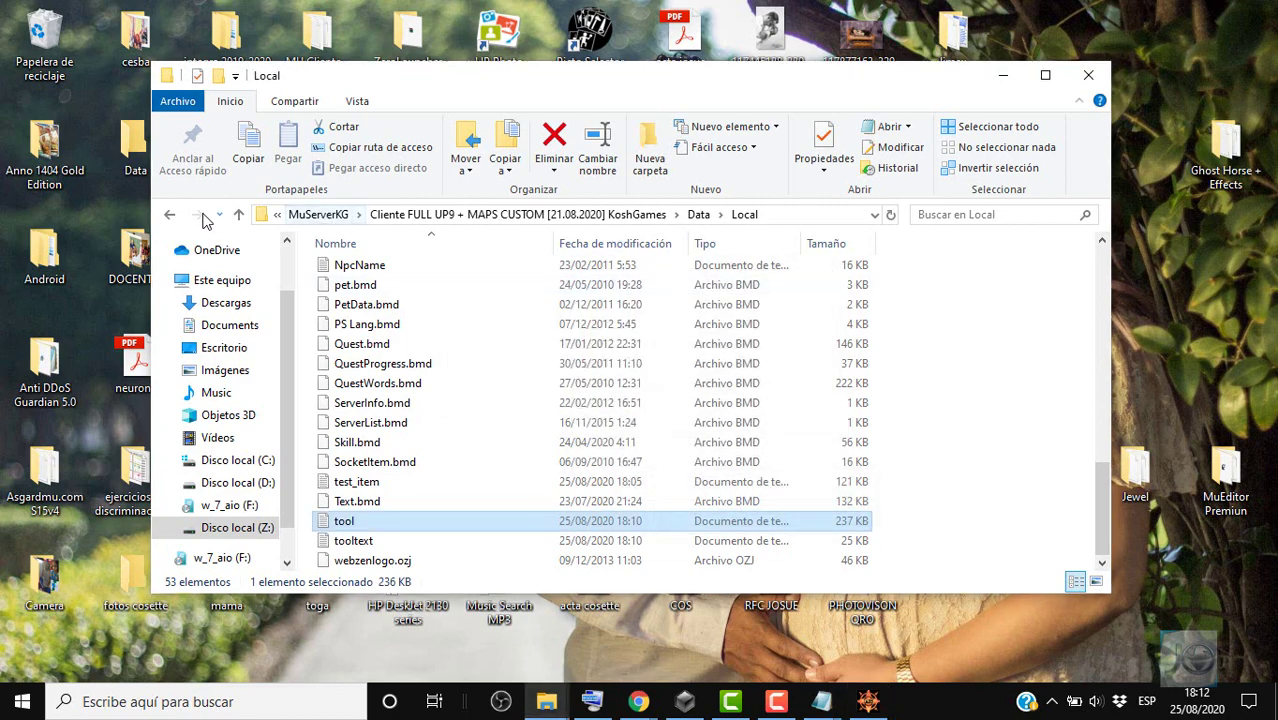
{"action": "left_click", "coordinate": [168, 216]}
{"action": "left_click", "coordinate": [169, 218]}
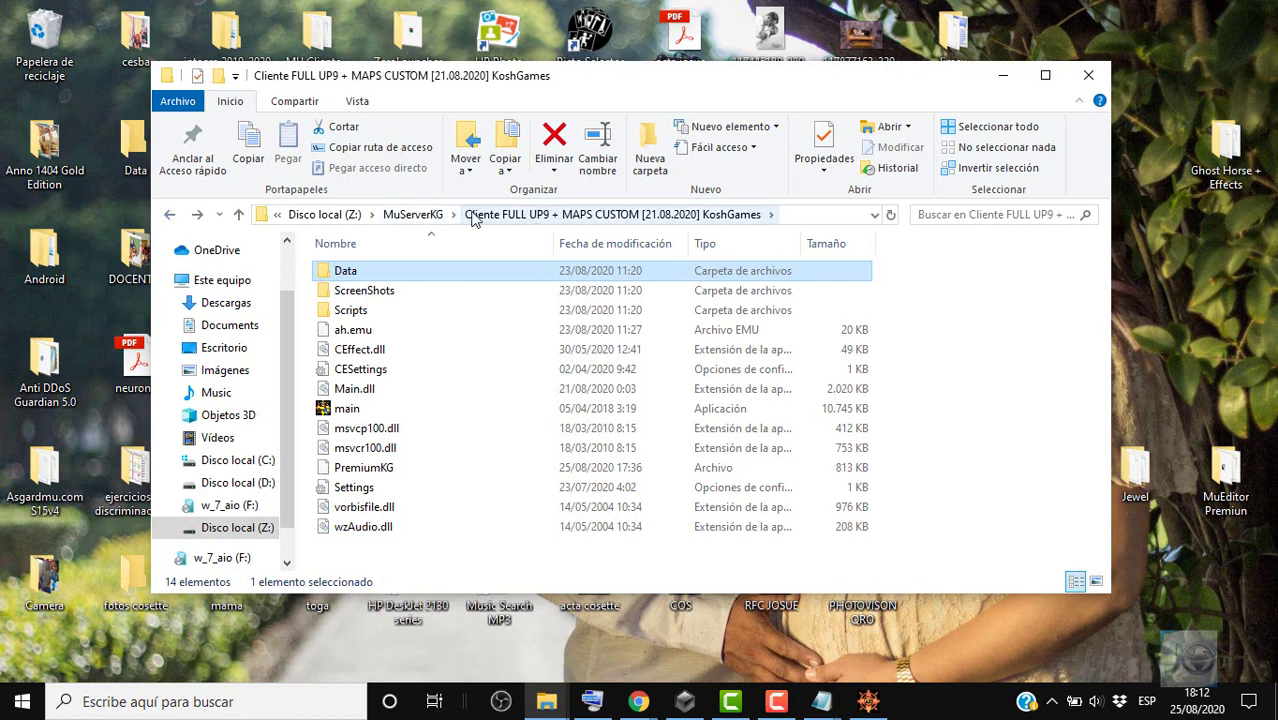
{"action": "left_click", "coordinate": [433, 216]}
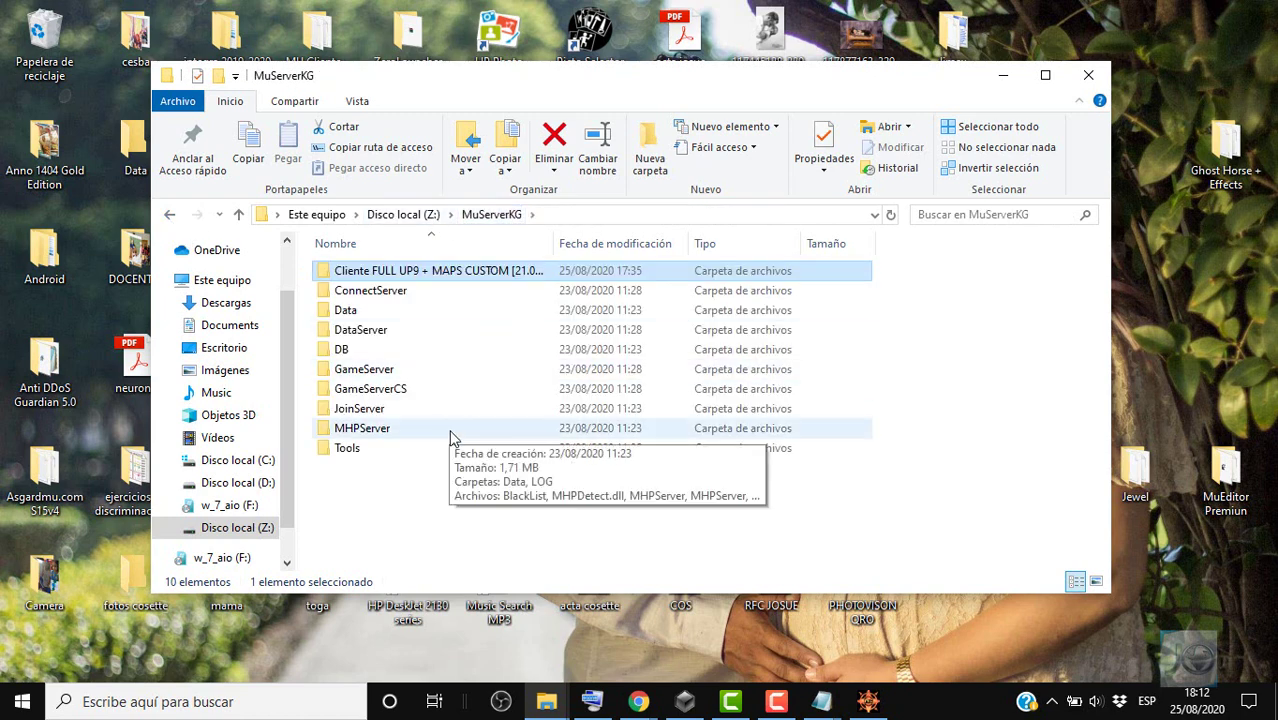
{"action": "left_click", "coordinate": [487, 449]}
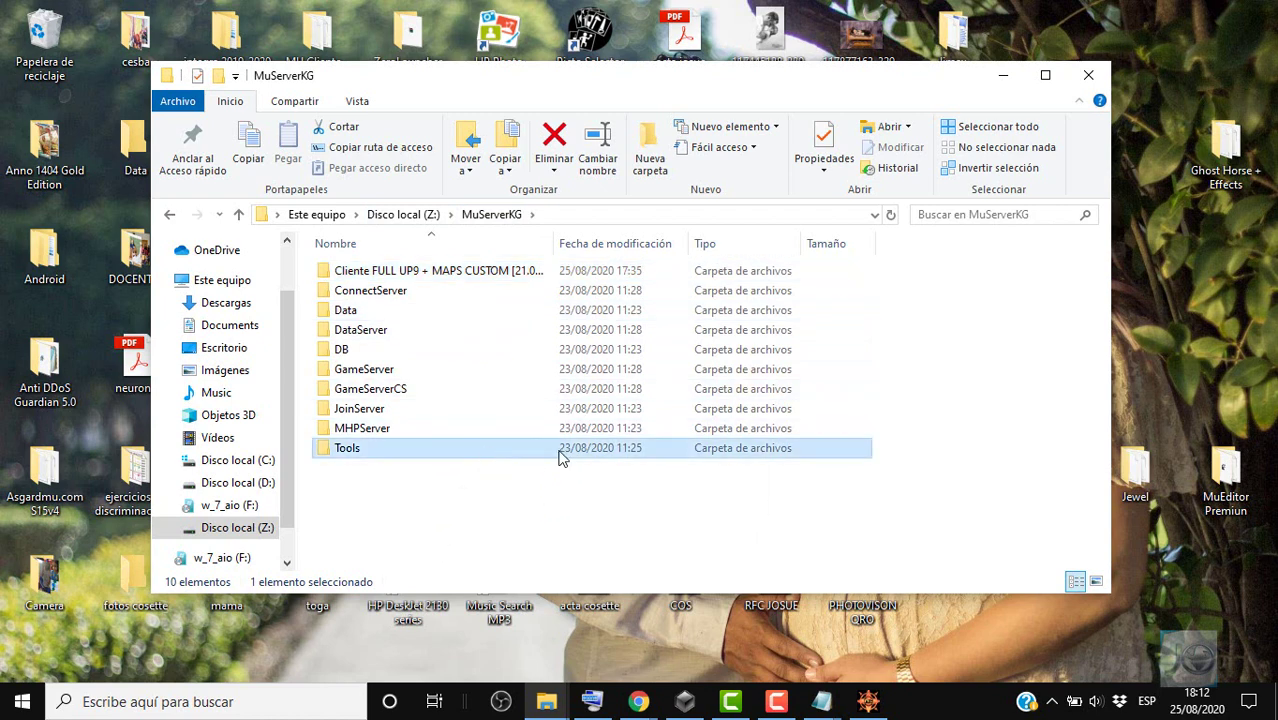
{"action": "double_click", "coordinate": [559, 451]}
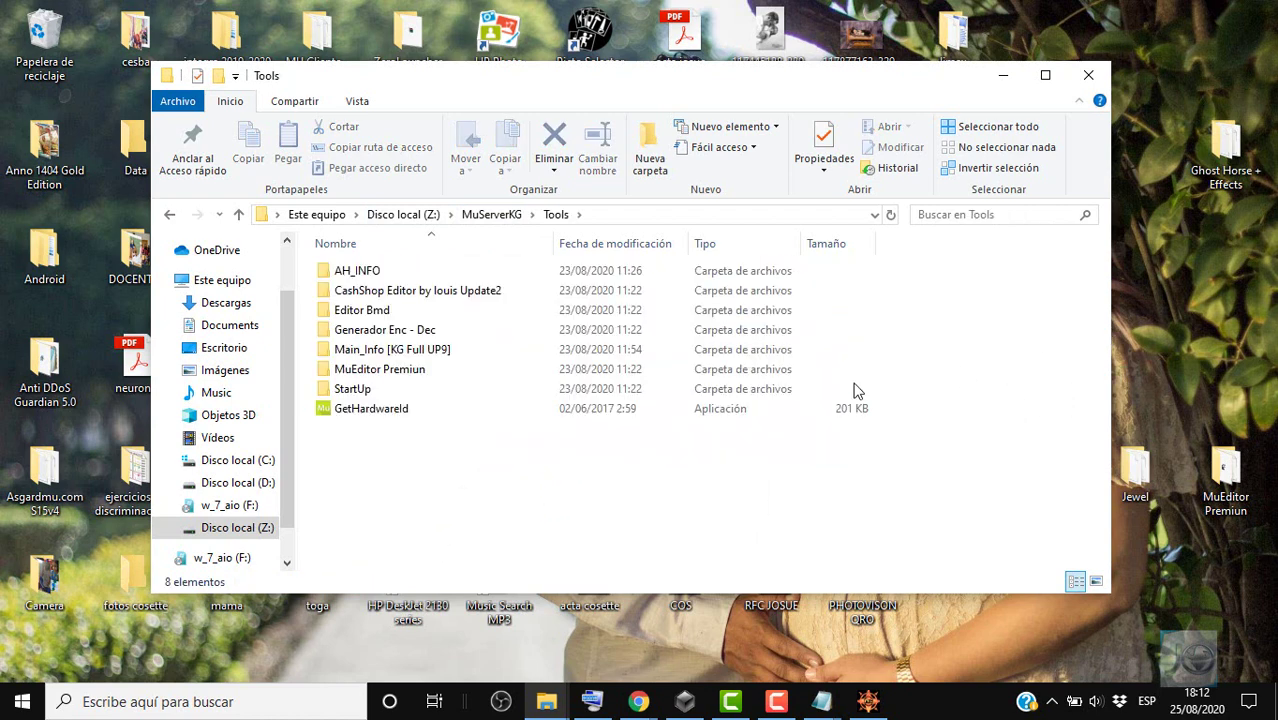
{"action": "left_click", "coordinate": [733, 352]}
{"action": "double_click", "coordinate": [733, 352]}
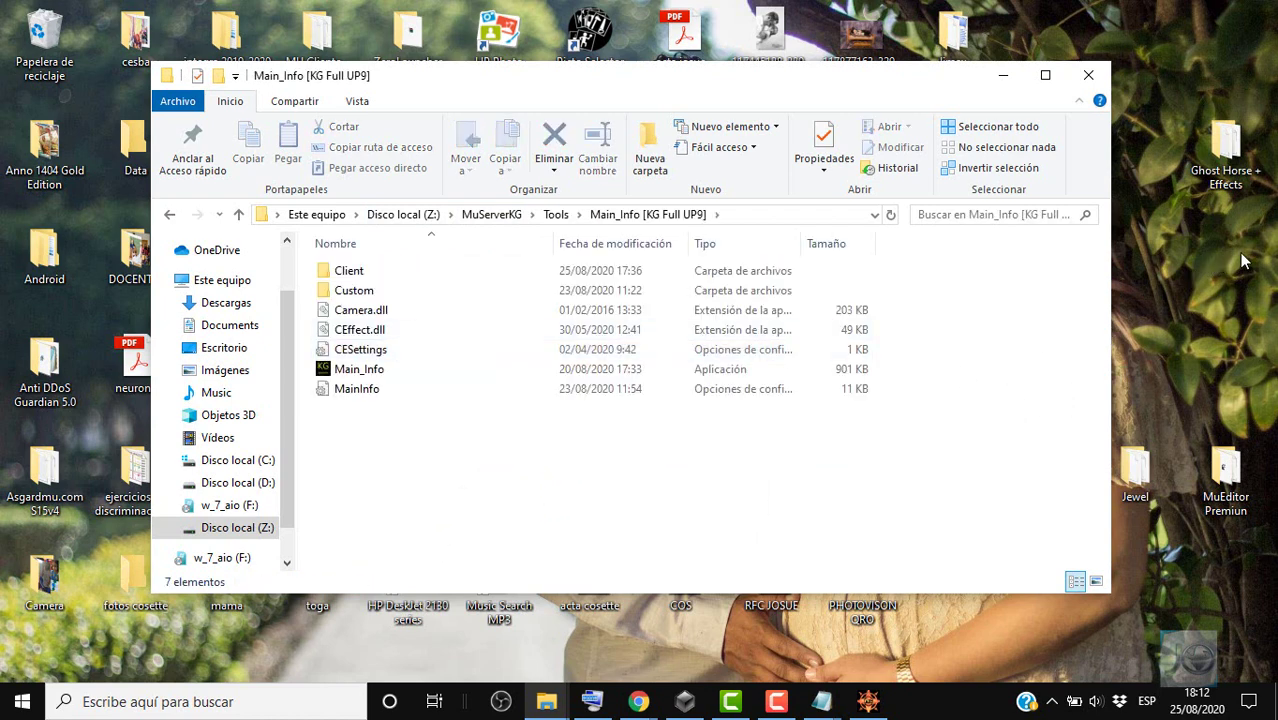
Open the CustomItem text file from the Custom folder of Main_Info.
{"action": "left_click", "coordinate": [855, 297]}
{"action": "double_click", "coordinate": [855, 297]}
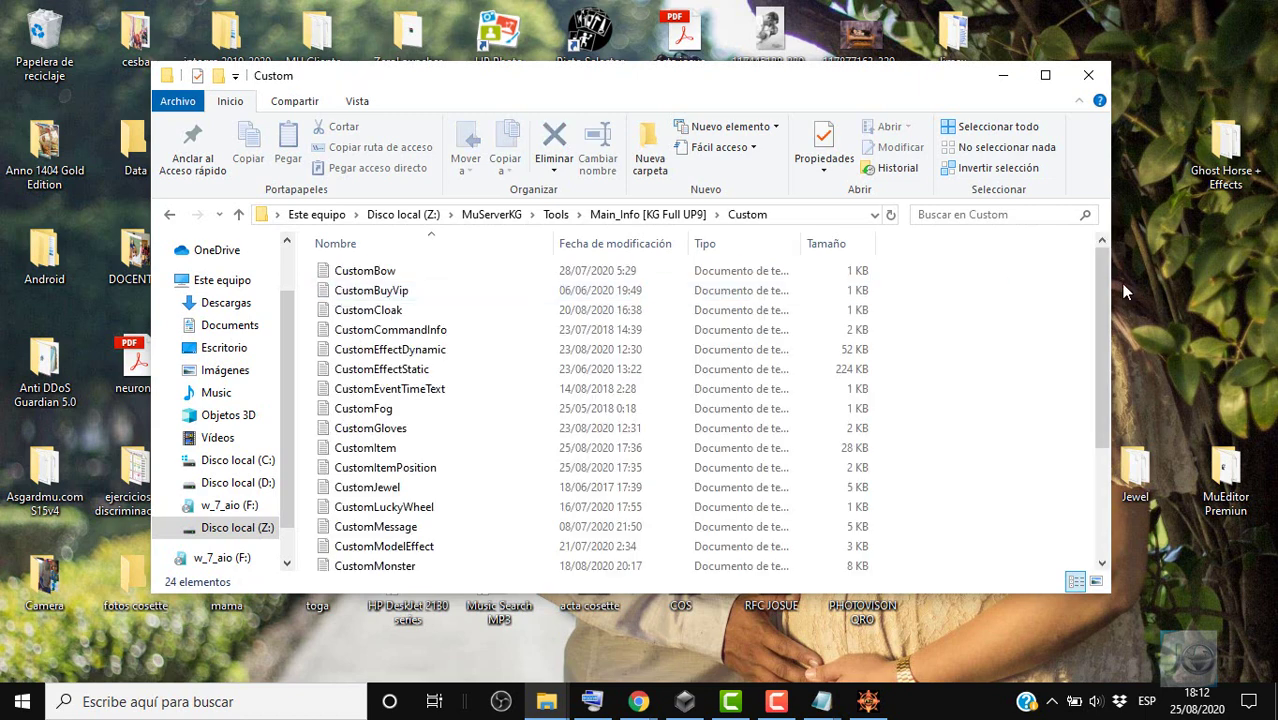
{"action": "left_click_drag", "start_coordinate": [1104, 292], "coordinate": [1106, 456]}
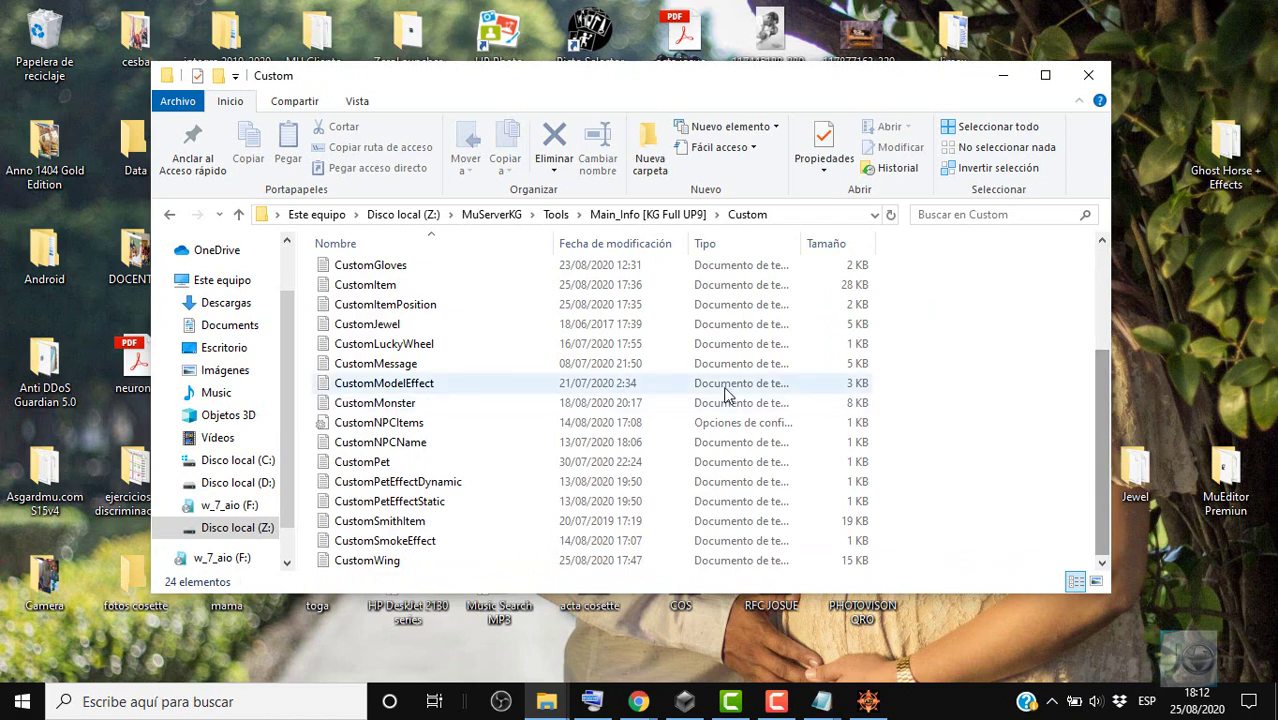
{"action": "double_click", "coordinate": [820, 290]}
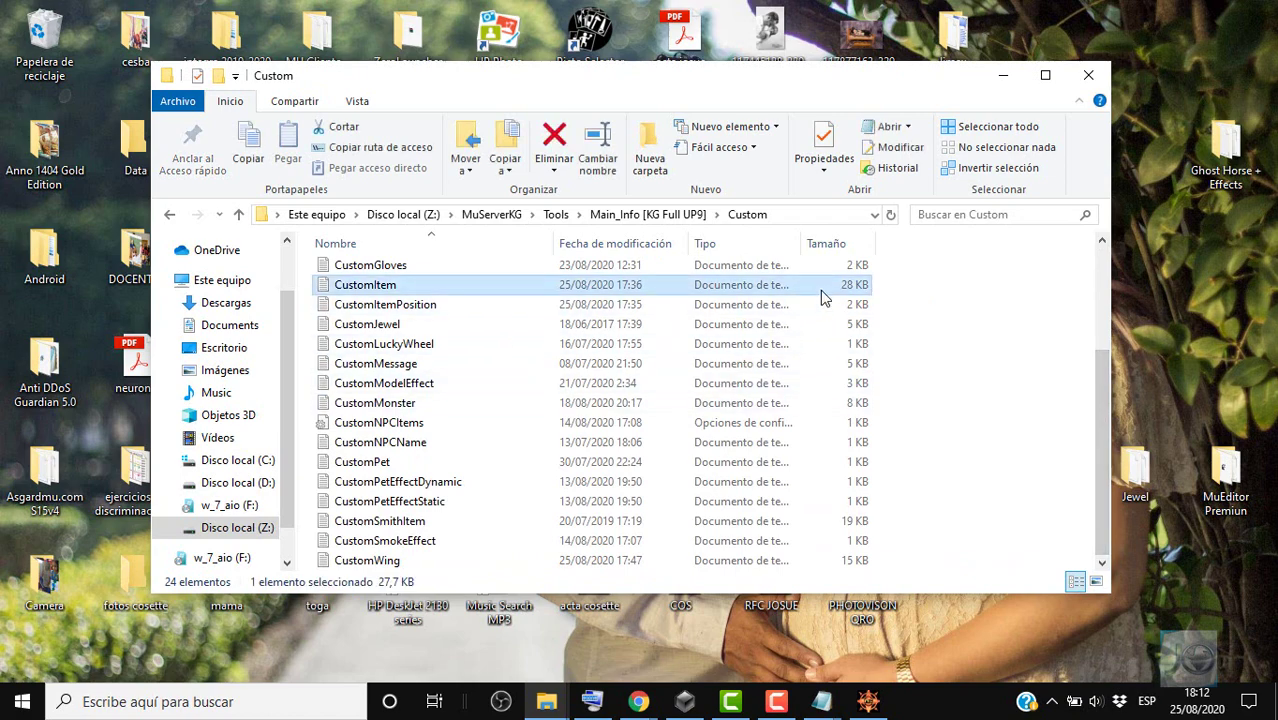
Add a "//joyas" section above the end line of CustomItem and paste a copy of boot rows 5882 to 5885 into it.
{"action": "left_click_drag", "start_coordinate": [1172, 104], "coordinate": [1168, 620]}
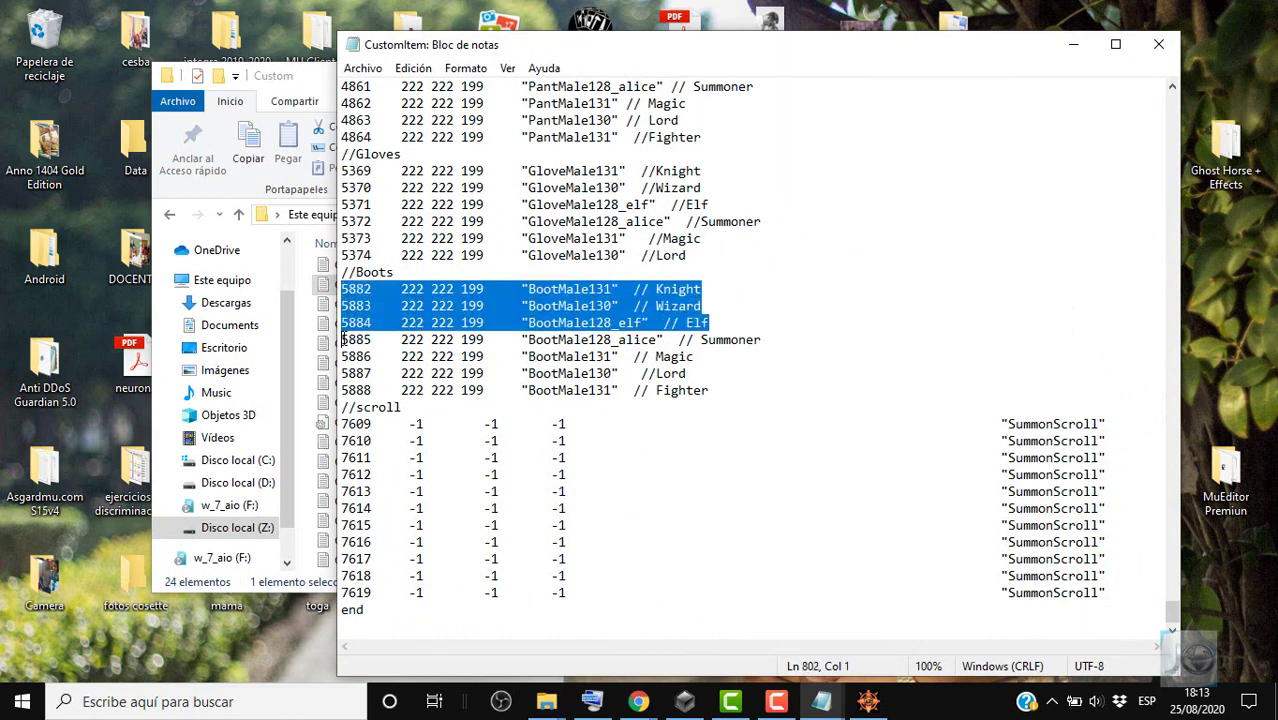
{"action": "left_click_drag", "start_coordinate": [341, 289], "coordinate": [341, 348]}
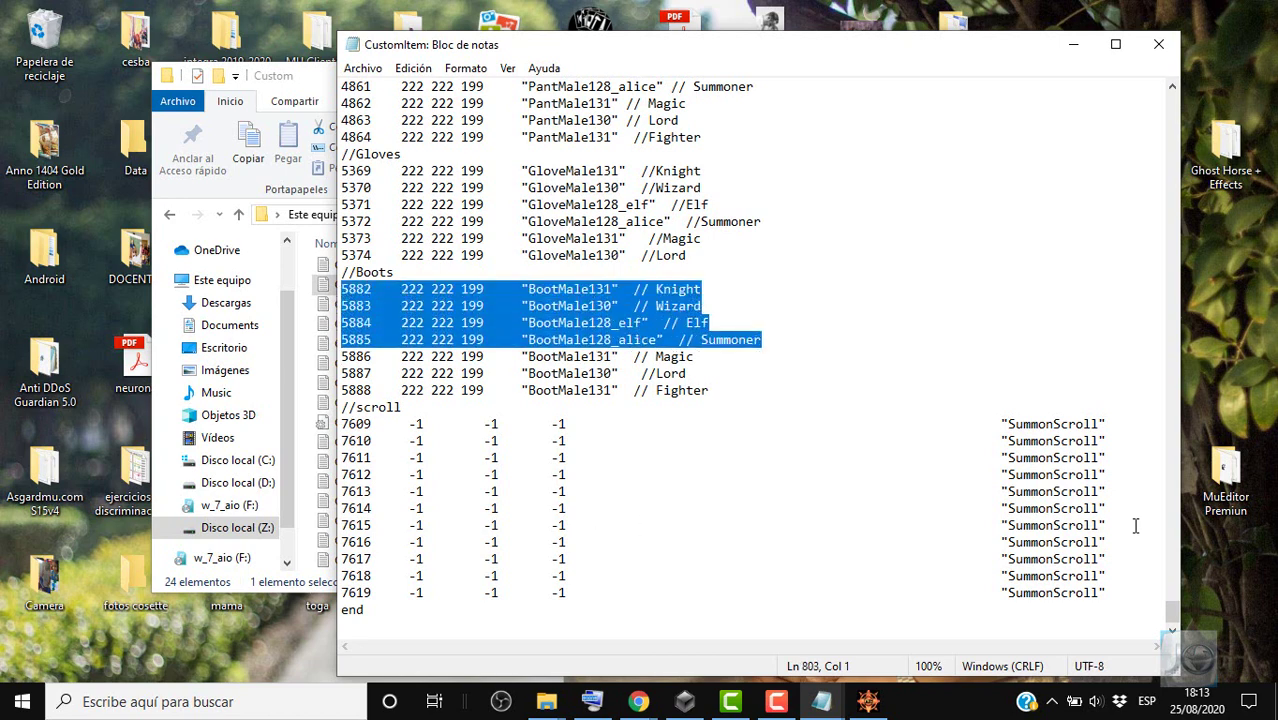
{"action": "left_click", "coordinate": [343, 612]}
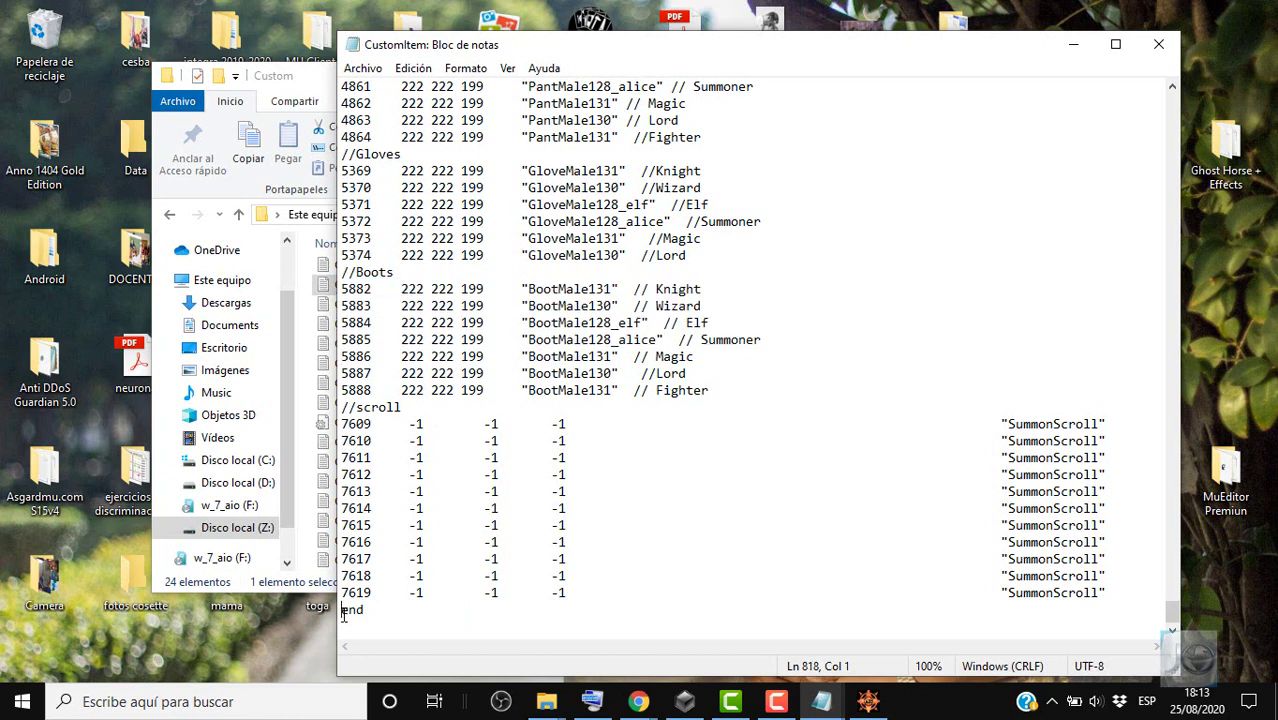
{"action": "key", "text": "Return"}
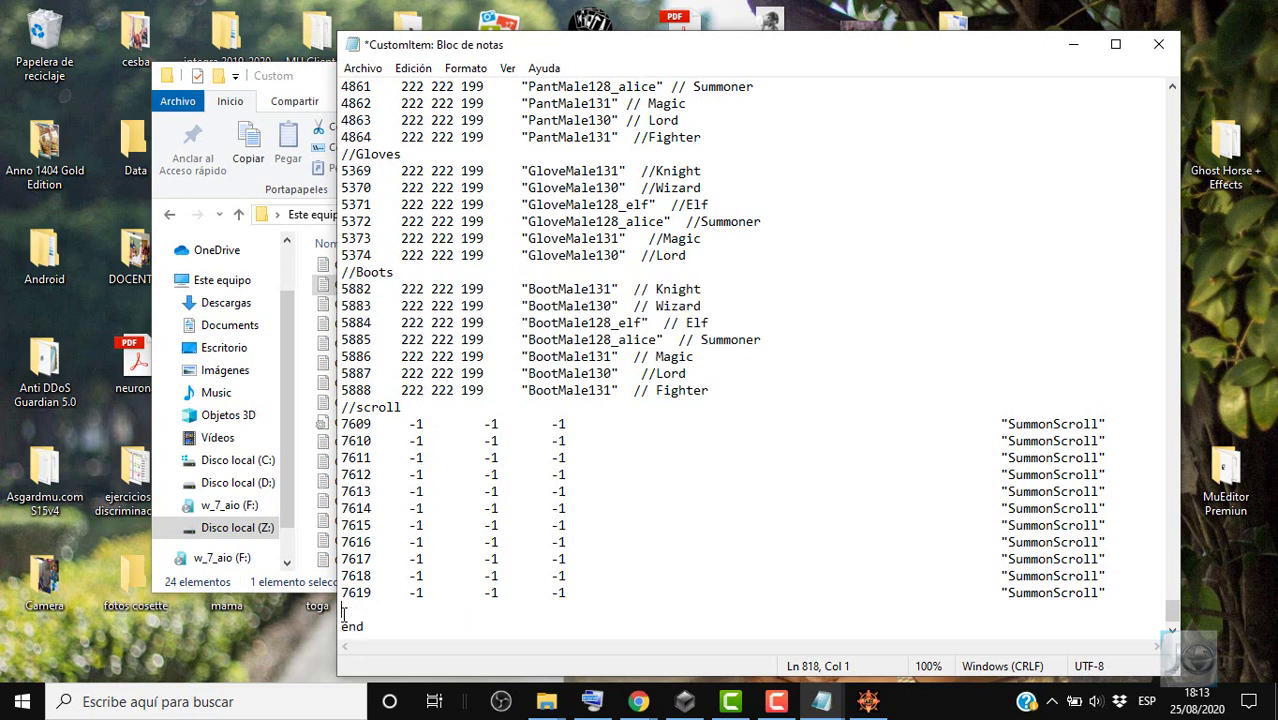
{"action": "type", "text": "//joyas"}
{"action": "key", "text": "Return"}
{"action": "key", "text": "ctrl+v"}
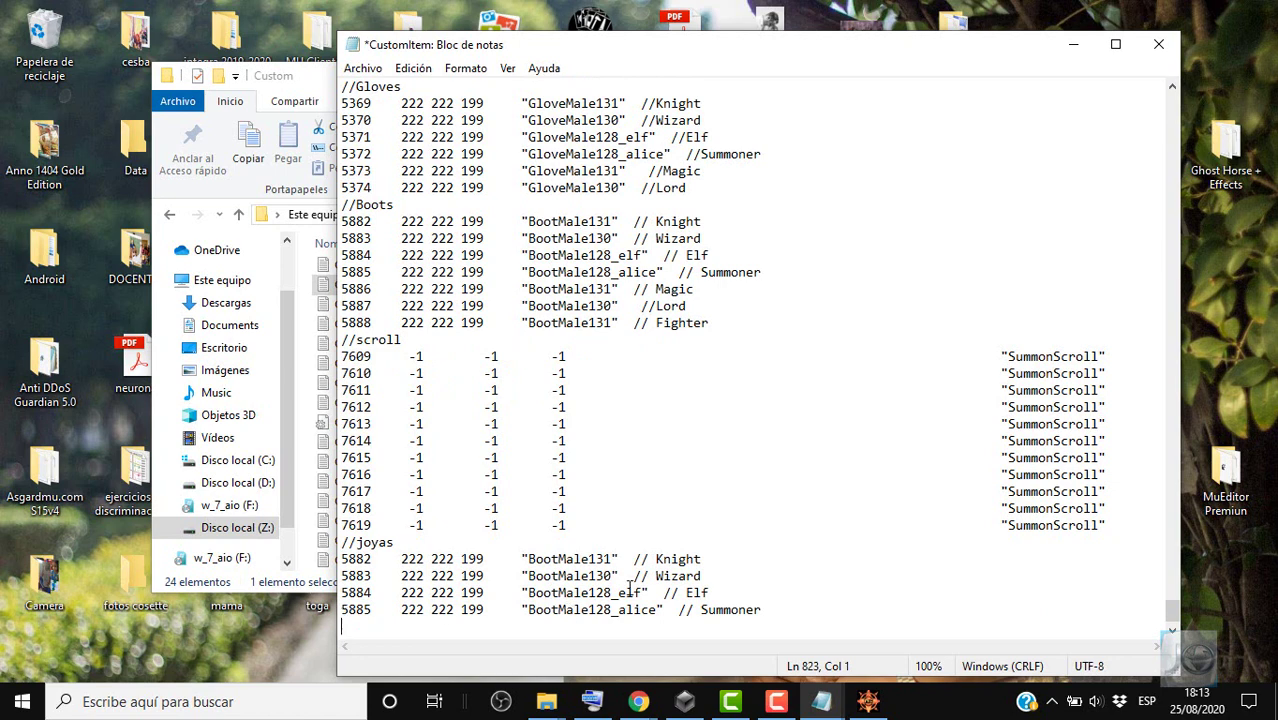
Remove the class comments from the four rows in the //joyas section.
{"action": "left_click", "coordinate": [648, 559]}
{"action": "left_click_drag", "start_coordinate": [633, 559], "coordinate": [708, 559]}
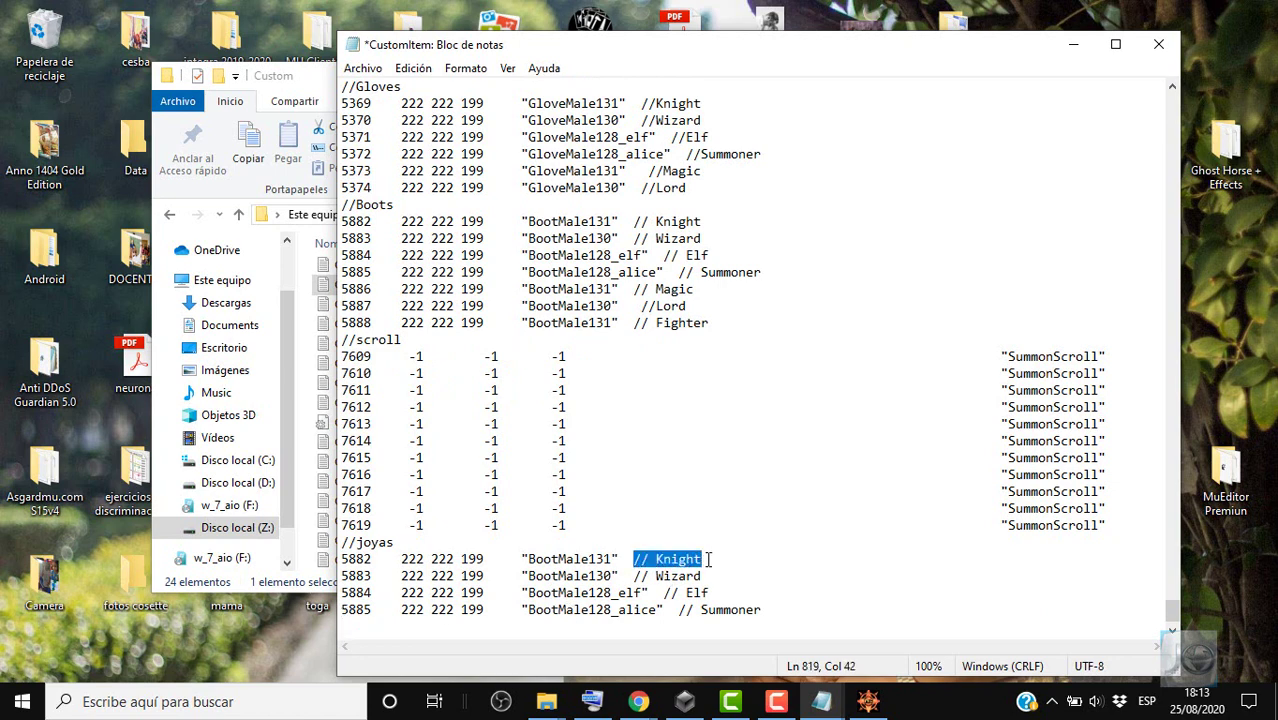
{"action": "key", "text": "BackSpace"}
{"action": "left_click_drag", "start_coordinate": [764, 610], "coordinate": [626, 577]}
{"action": "key", "text": "BackSpace"}
{"action": "key", "text": "BackSpace"}
{"action": "key", "text": "BackSpace"}
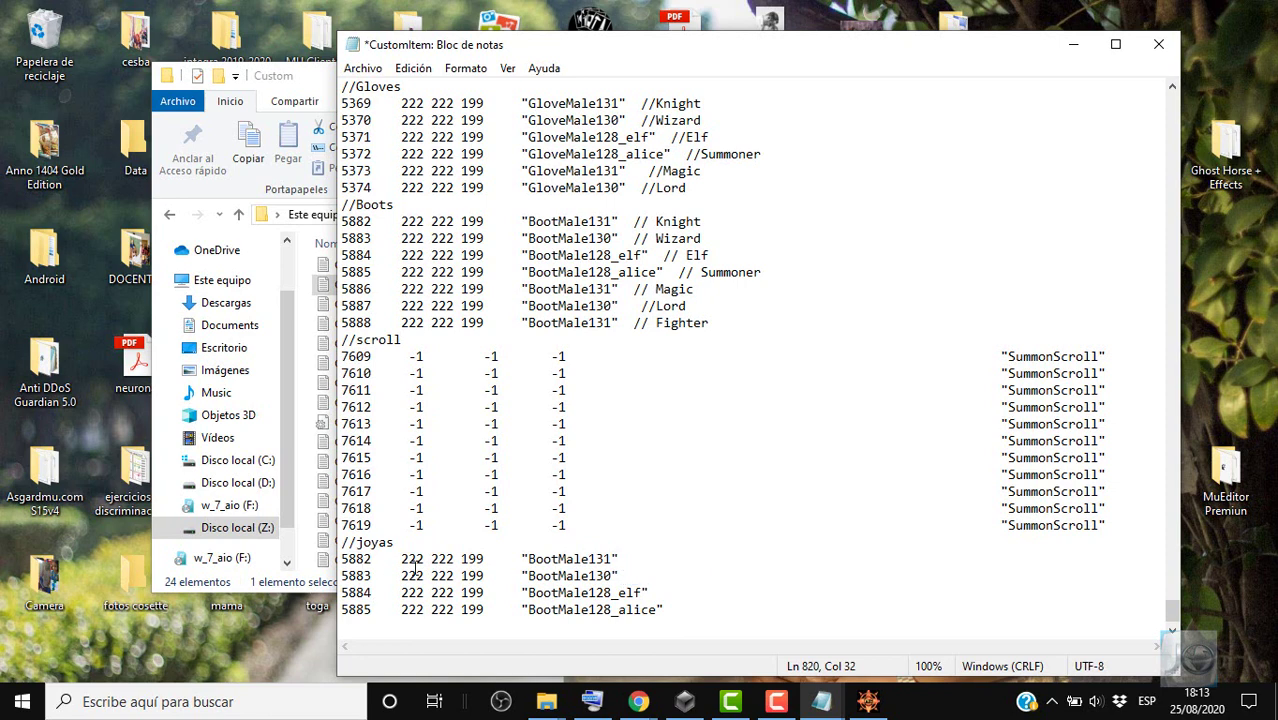
Open the Item text file from MuServerKG's Data\Item folder, keeping CustomItem open with its window moved aside.
{"action": "left_click_drag", "start_coordinate": [346, 559], "coordinate": [372, 609]}
{"action": "left_click_drag", "start_coordinate": [658, 49], "coordinate": [936, 61]}
{"action": "left_click", "coordinate": [500, 106]}
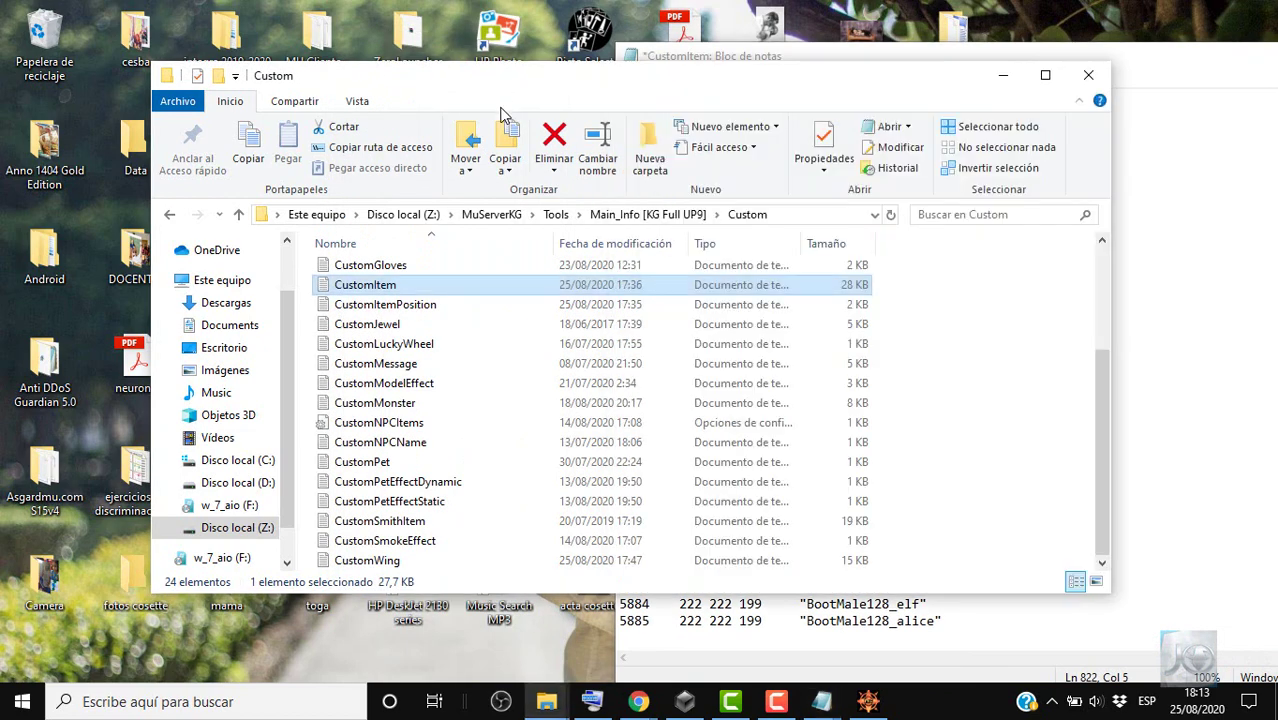
{"action": "left_click", "coordinate": [492, 214]}
{"action": "double_click", "coordinate": [428, 311]}
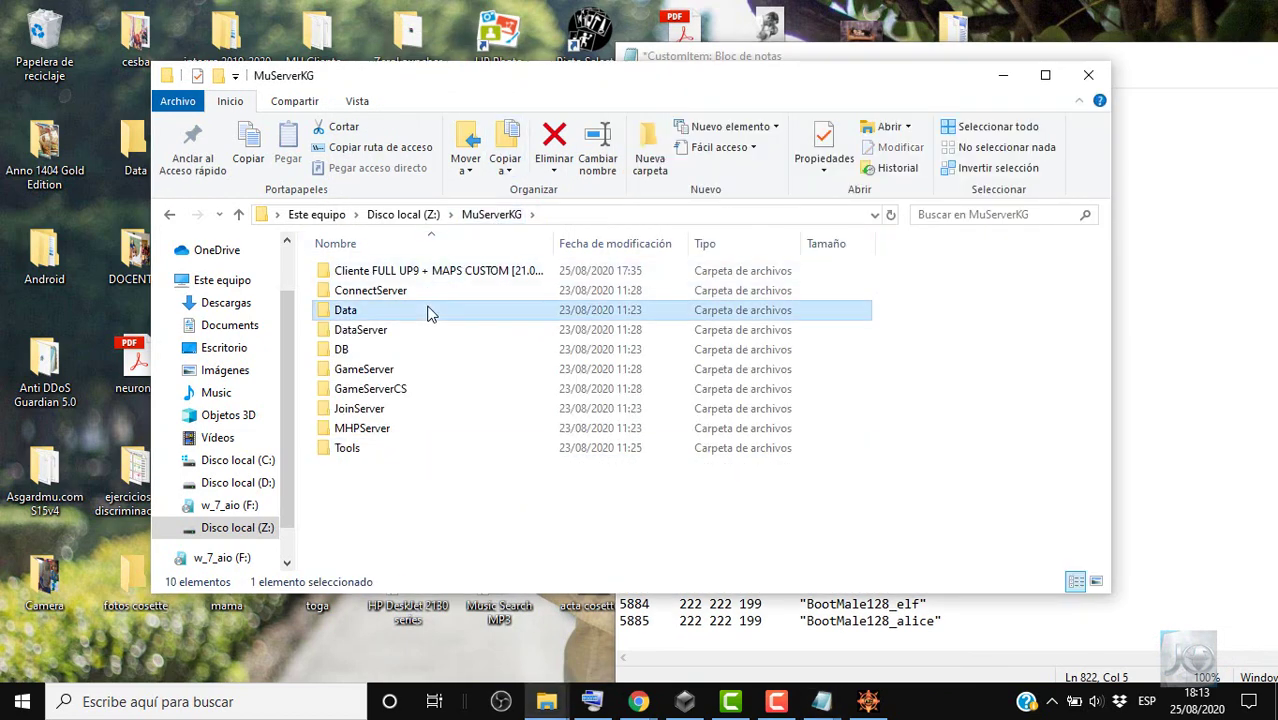
{"action": "double_click", "coordinate": [418, 382]}
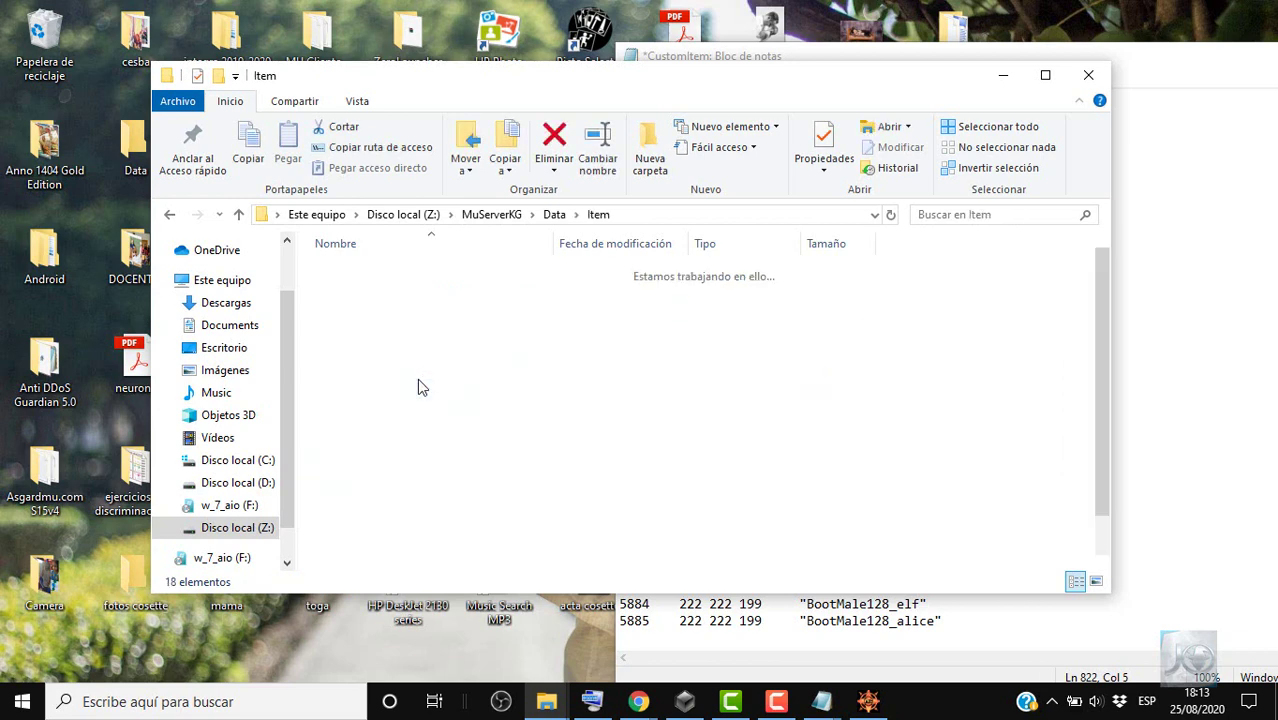
{"action": "double_click", "coordinate": [580, 311]}
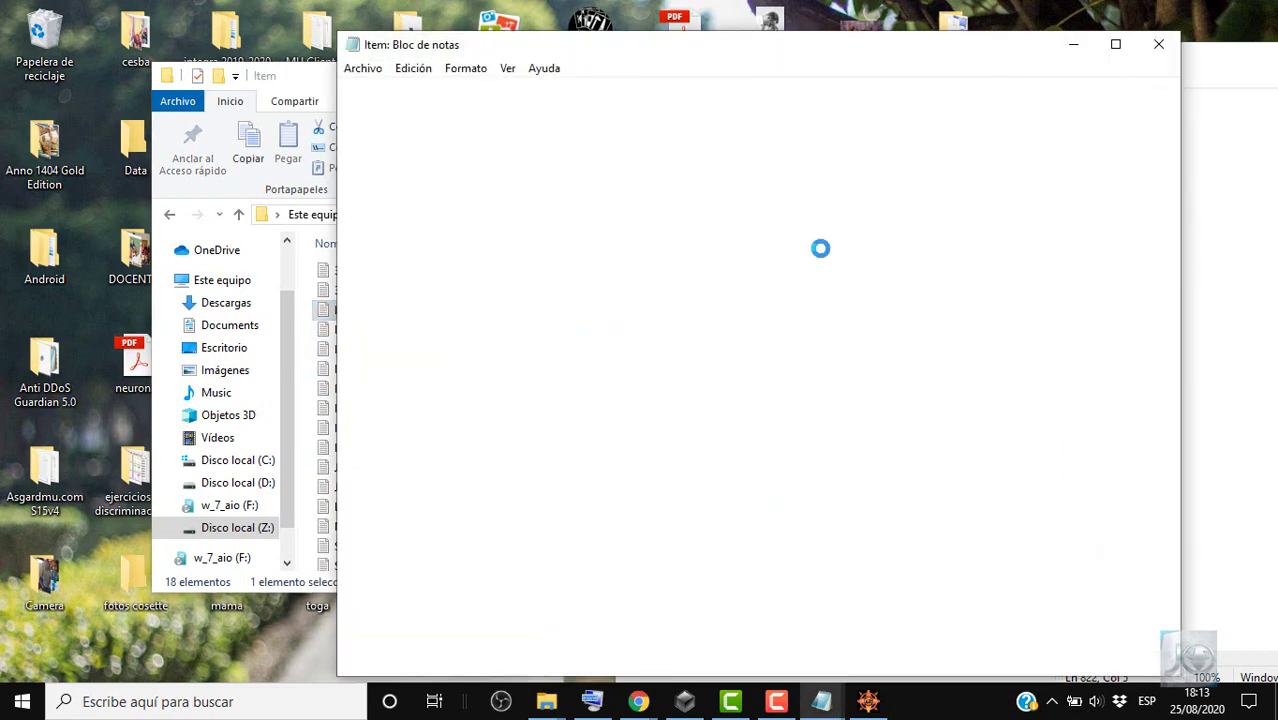
Duplicate the "Jewel of Full" row (276) three times directly below itself in the Item file.
{"action": "left_click_drag", "start_coordinate": [1170, 108], "coordinate": [1175, 603]}
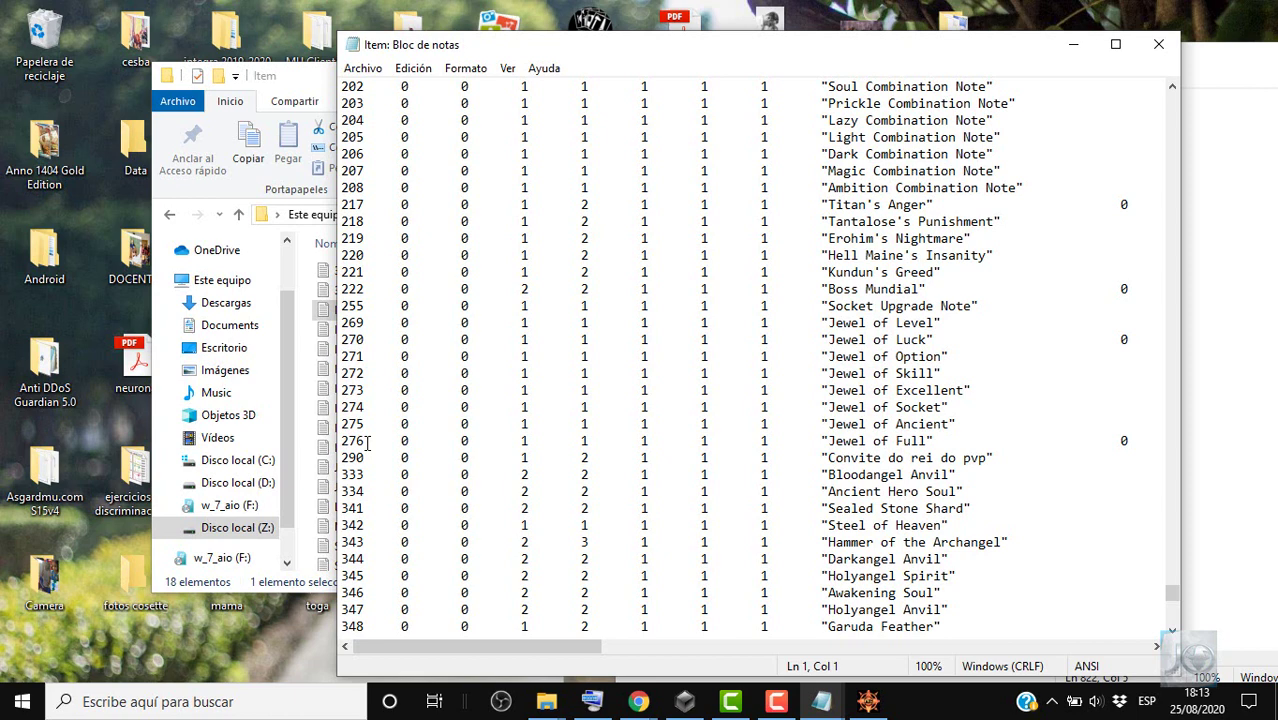
{"action": "left_click", "coordinate": [303, 72]}
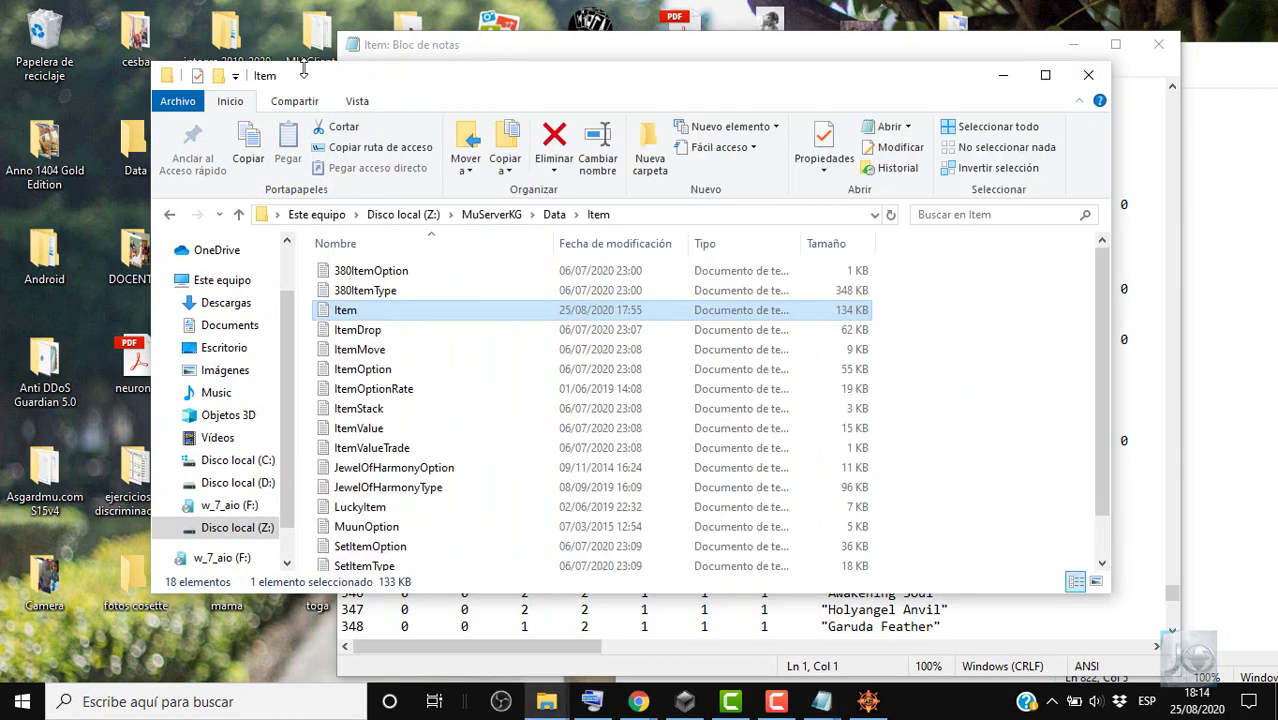
{"action": "left_click", "coordinate": [457, 60]}
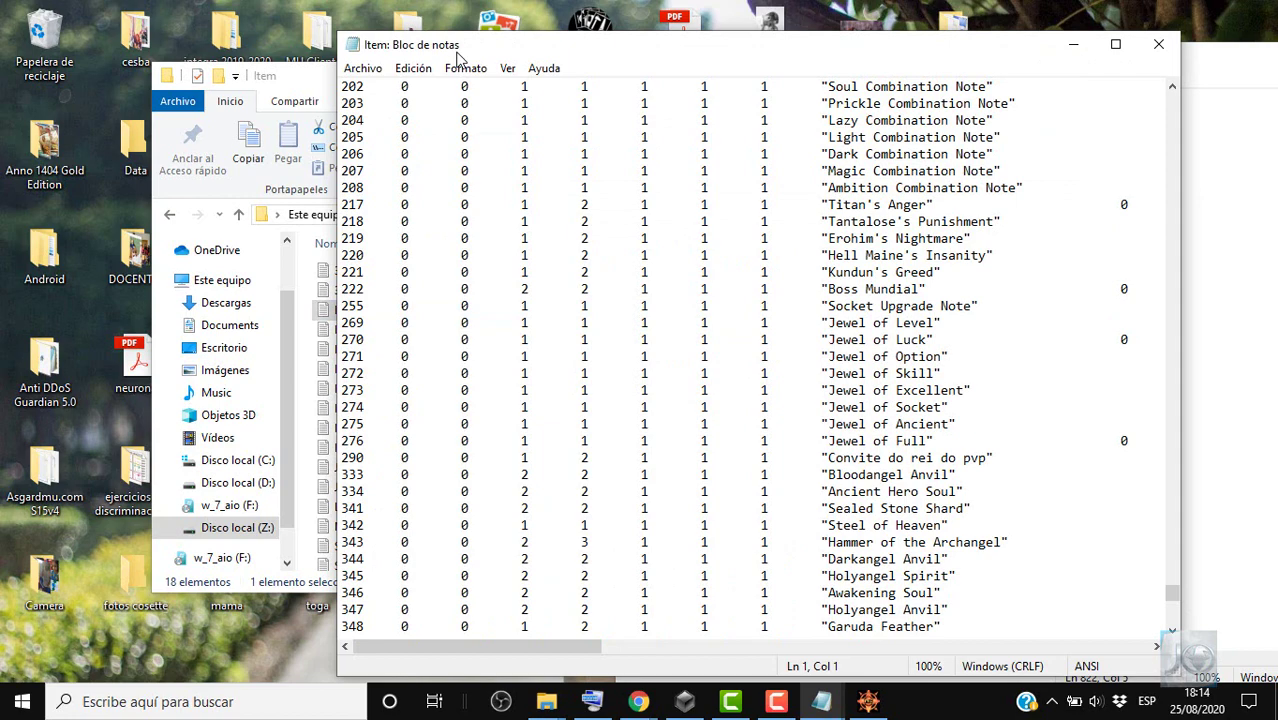
{"action": "left_click_drag", "start_coordinate": [457, 60], "coordinate": [573, 63]}
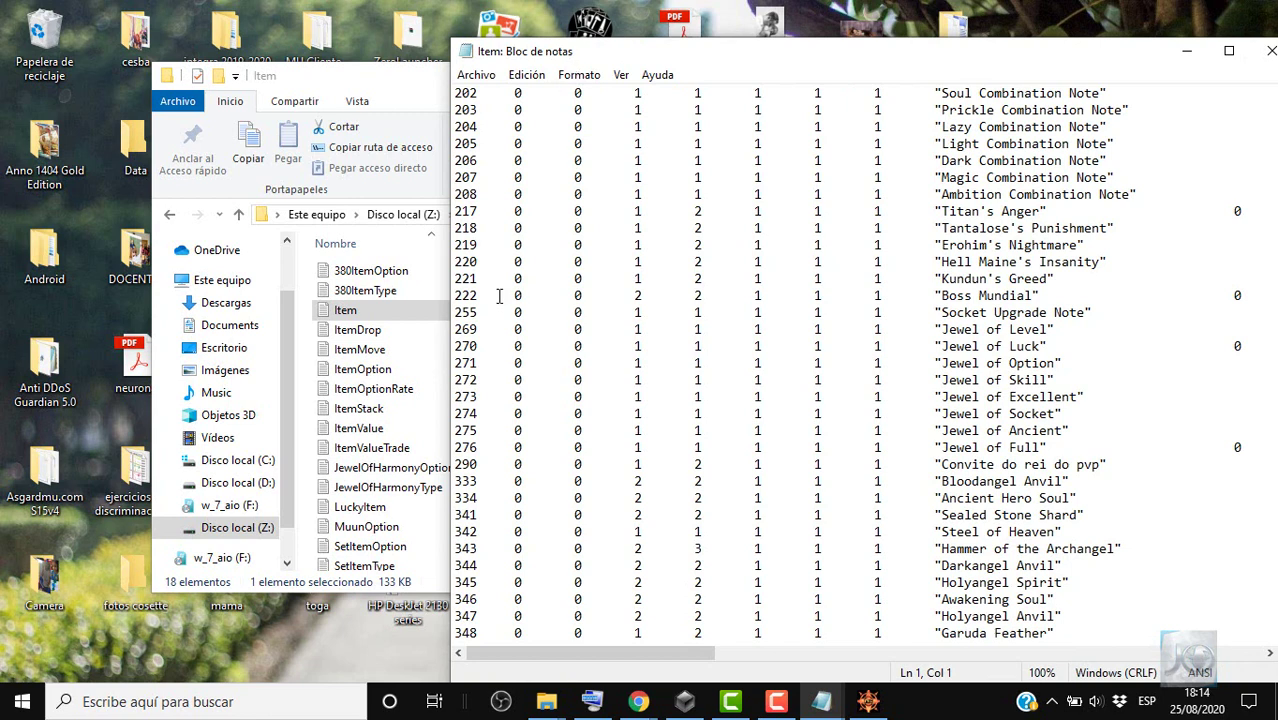
{"action": "left_click", "coordinate": [455, 447]}
{"action": "key", "text": "shift+Down"}
{"action": "key", "text": "ctrl+c"}
{"action": "left_click", "coordinate": [453, 461]}
{"action": "key", "text": "Return"}
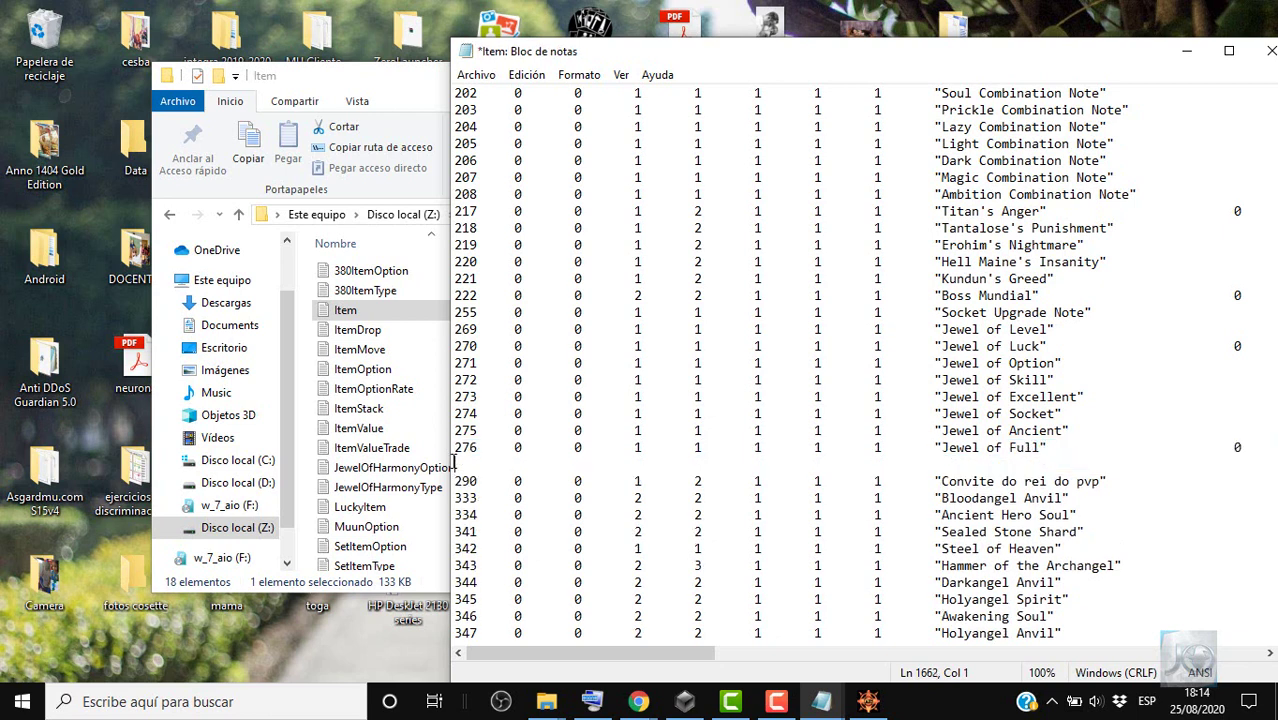
{"action": "key", "text": "ctrl+v"}
{"action": "key", "text": "ctrl+v"}
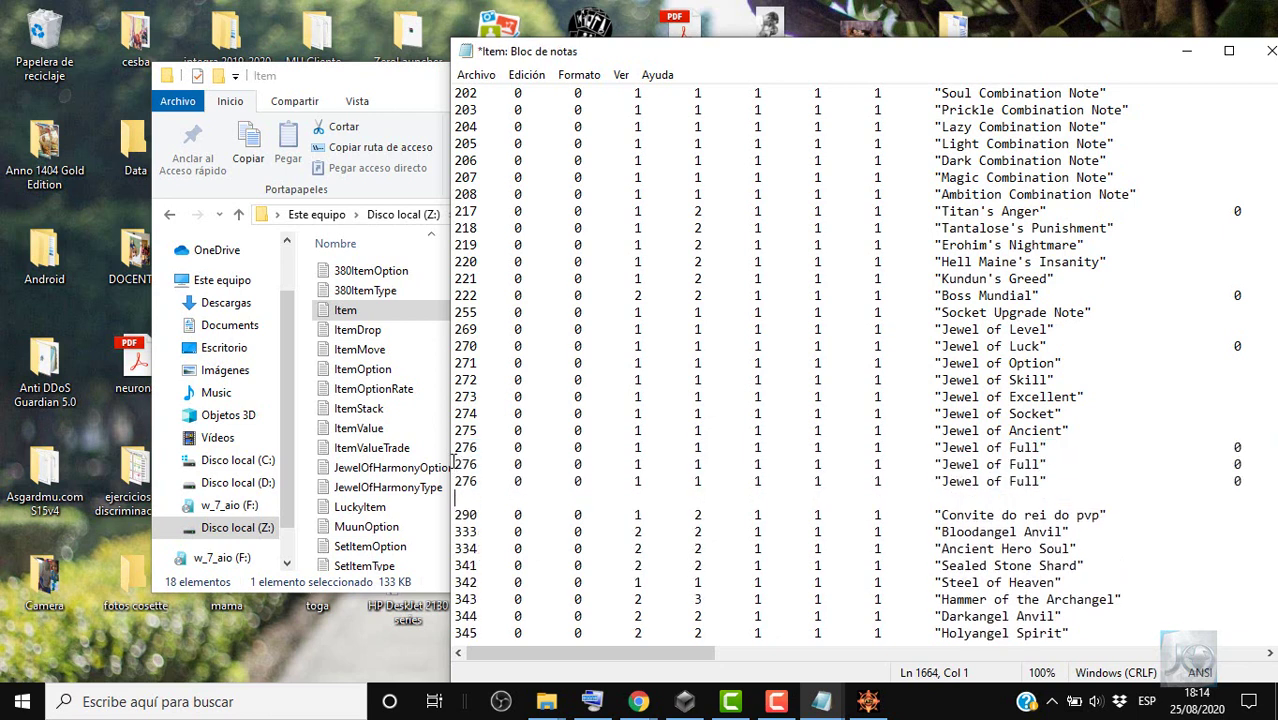
{"action": "key", "text": "ctrl+v"}
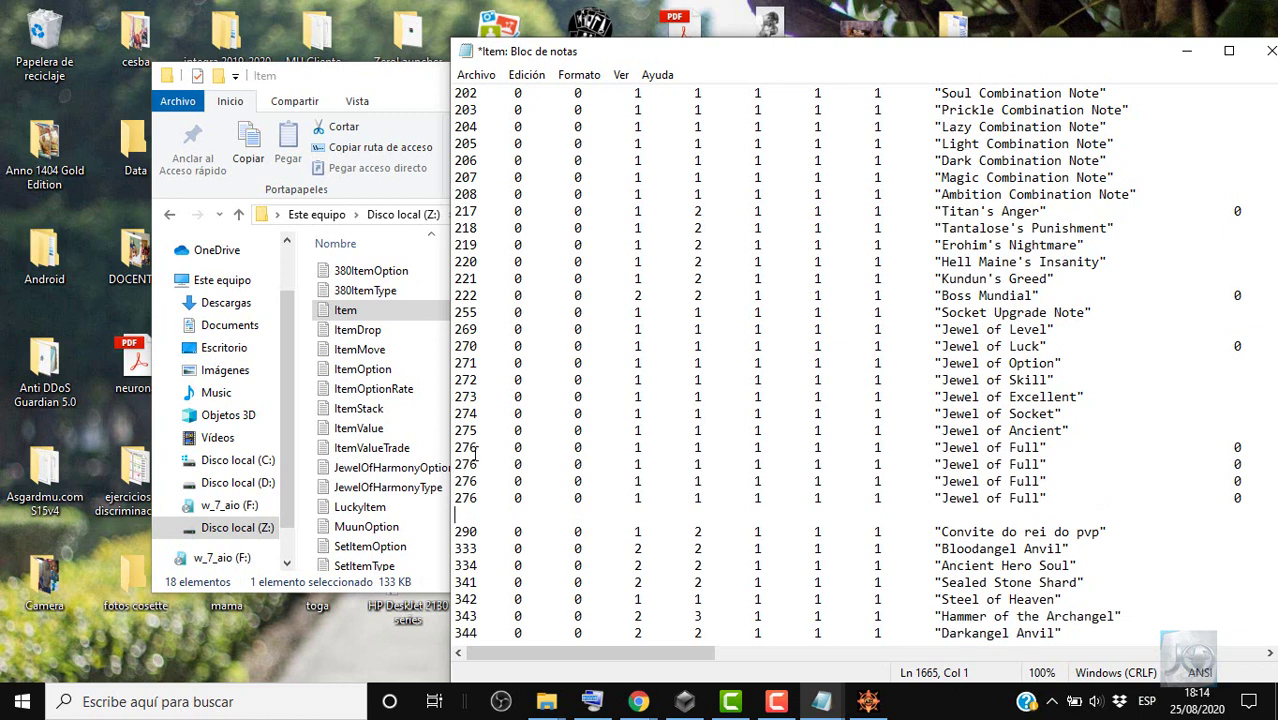
Renumber the three duplicated "Jewel of Full" rows as 277, 278 and 279.
{"action": "key", "text": "BackSpace"}
{"action": "type", "text": "7"}
{"action": "key", "text": "Down"}
{"action": "key", "text": "BackSpace"}
{"action": "key", "text": "BackSpace"}
{"action": "type", "text": "9"}
{"action": "key", "text": "Down"}
Add a fourth copy of the "Jewel of Full" row numbered 280 and remove the blank line below it.
{"action": "key", "text": "ctrl+v"}
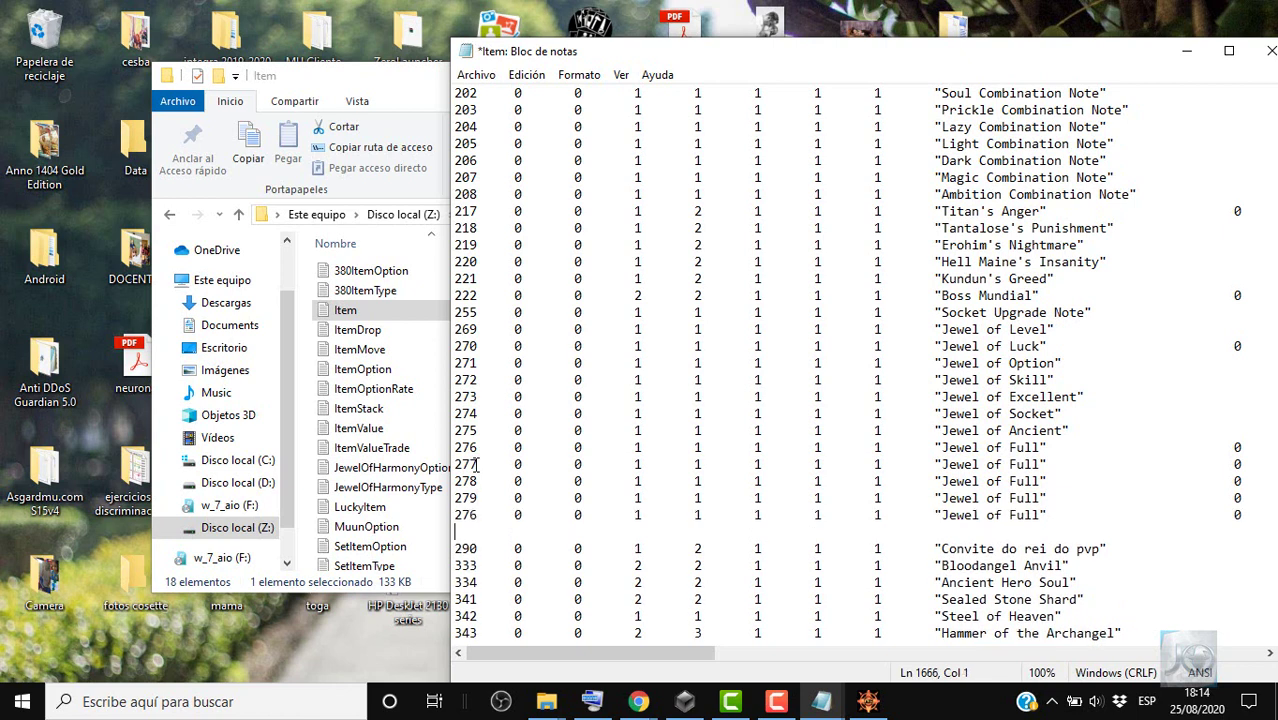
{"action": "key", "text": "BackSpace"}
{"action": "key", "text": "BackSpace"}
{"action": "type", "text": "80"}
{"action": "key", "text": "Down"}
{"action": "key", "text": "BackSpace"}
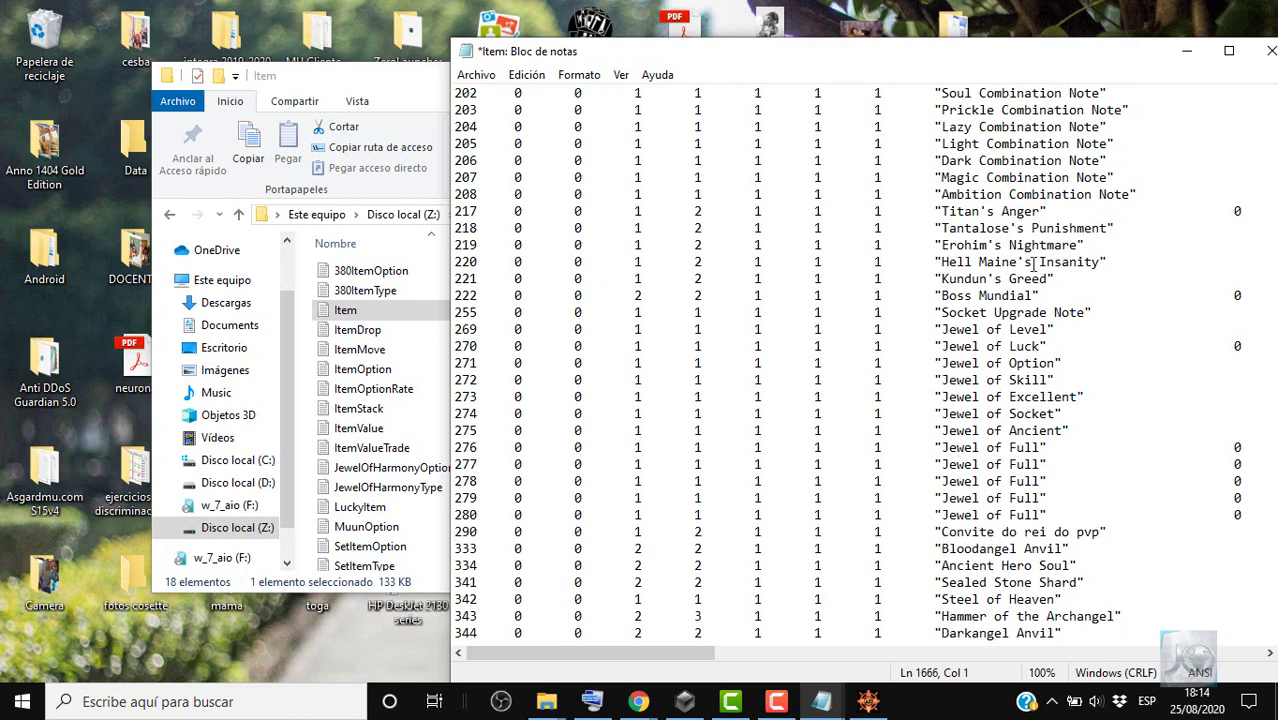
Clear away the Item folder and CustomItem windows, and open the desktop Jewel folder's Joyas subfolder beside the item list.
{"action": "left_click_drag", "start_coordinate": [1098, 52], "coordinate": [680, 75]}
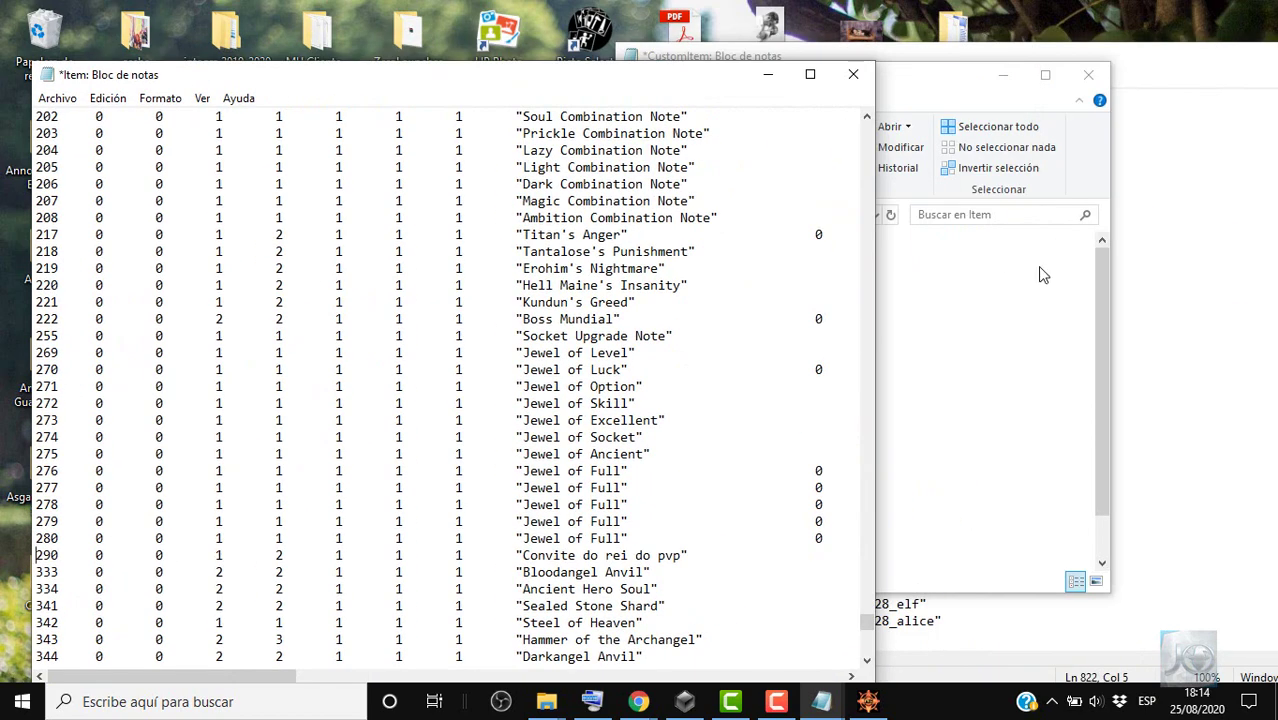
{"action": "left_click", "coordinate": [1018, 332]}
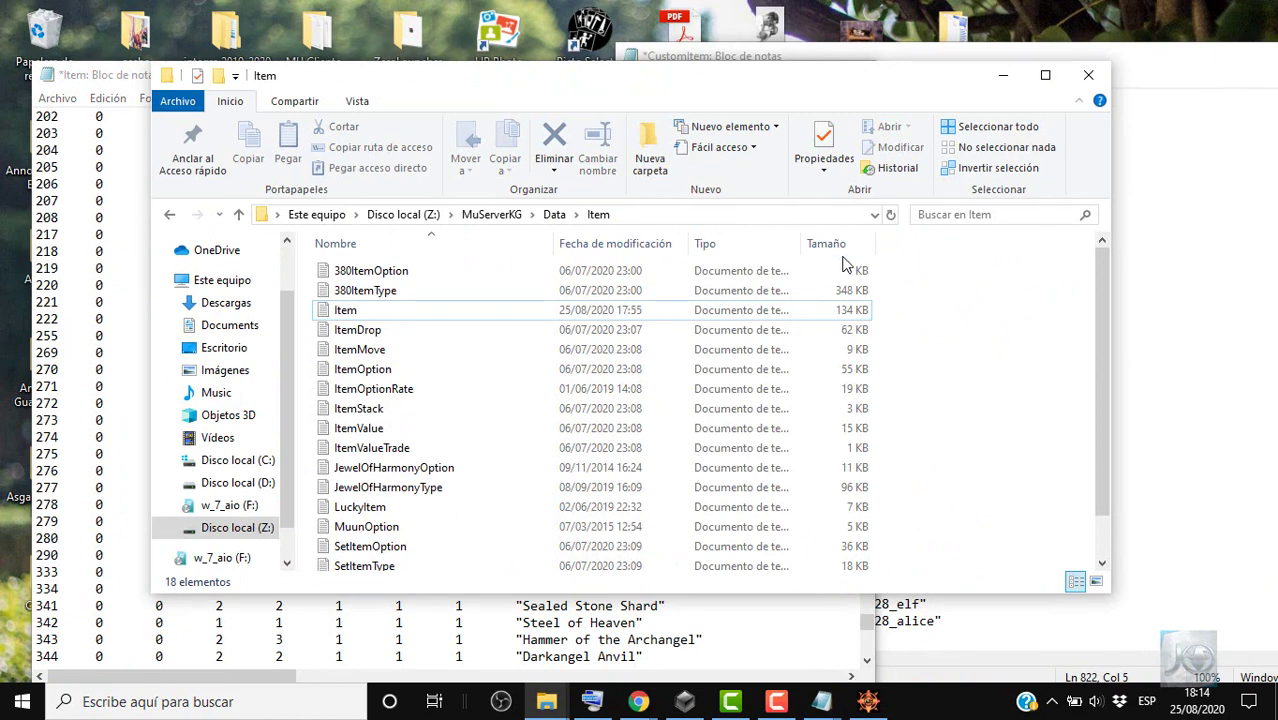
{"action": "left_click", "coordinate": [998, 78]}
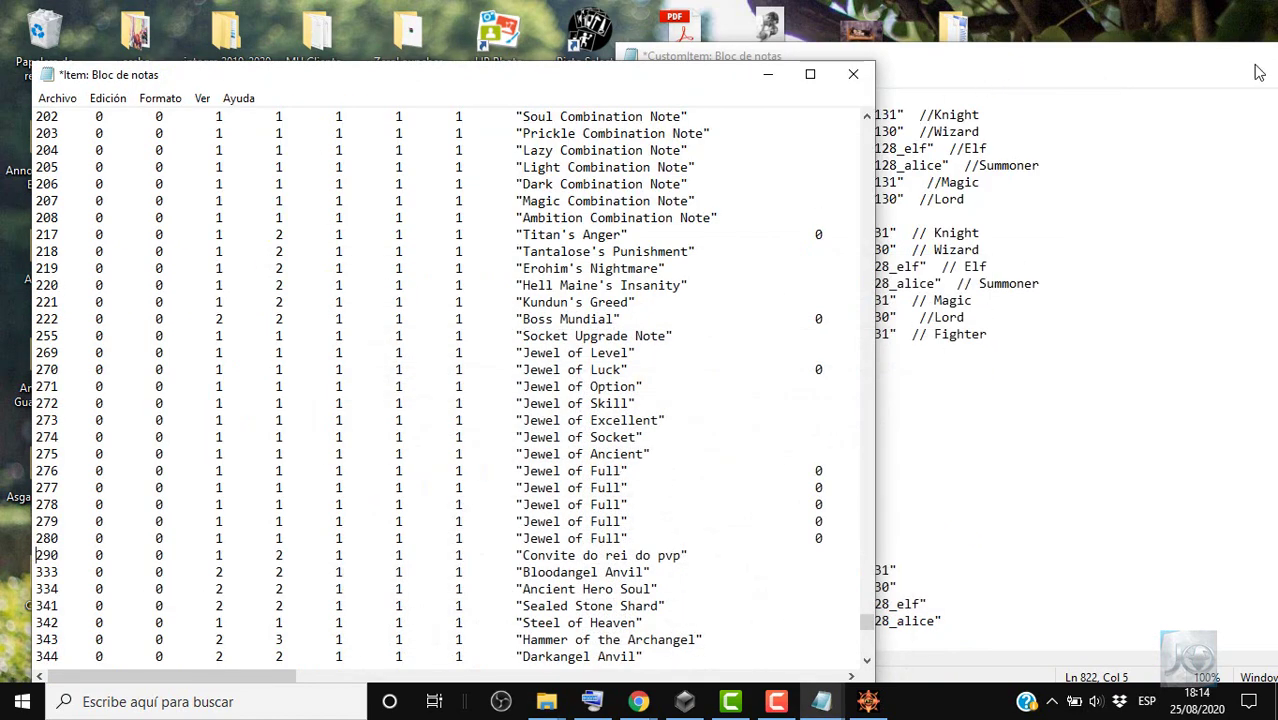
{"action": "left_click_drag", "start_coordinate": [1254, 62], "coordinate": [816, 295]}
{"action": "left_click", "coordinate": [906, 287]}
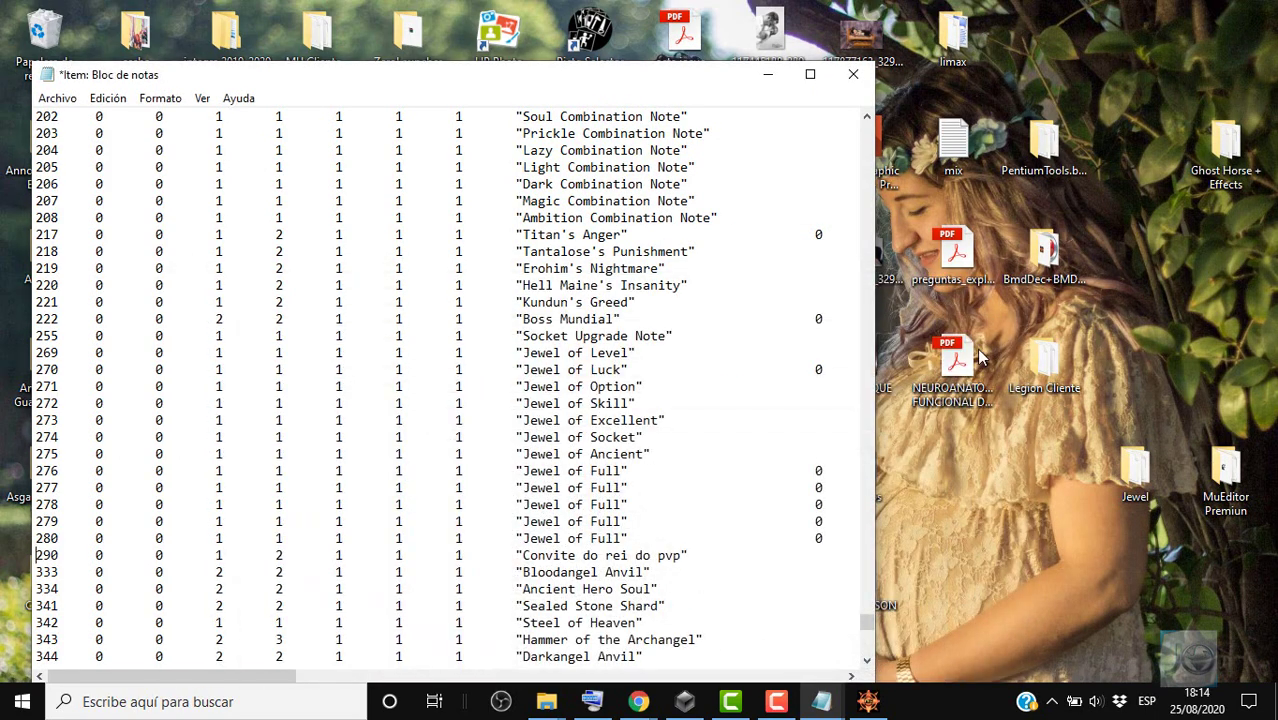
{"action": "double_click", "coordinate": [1135, 466]}
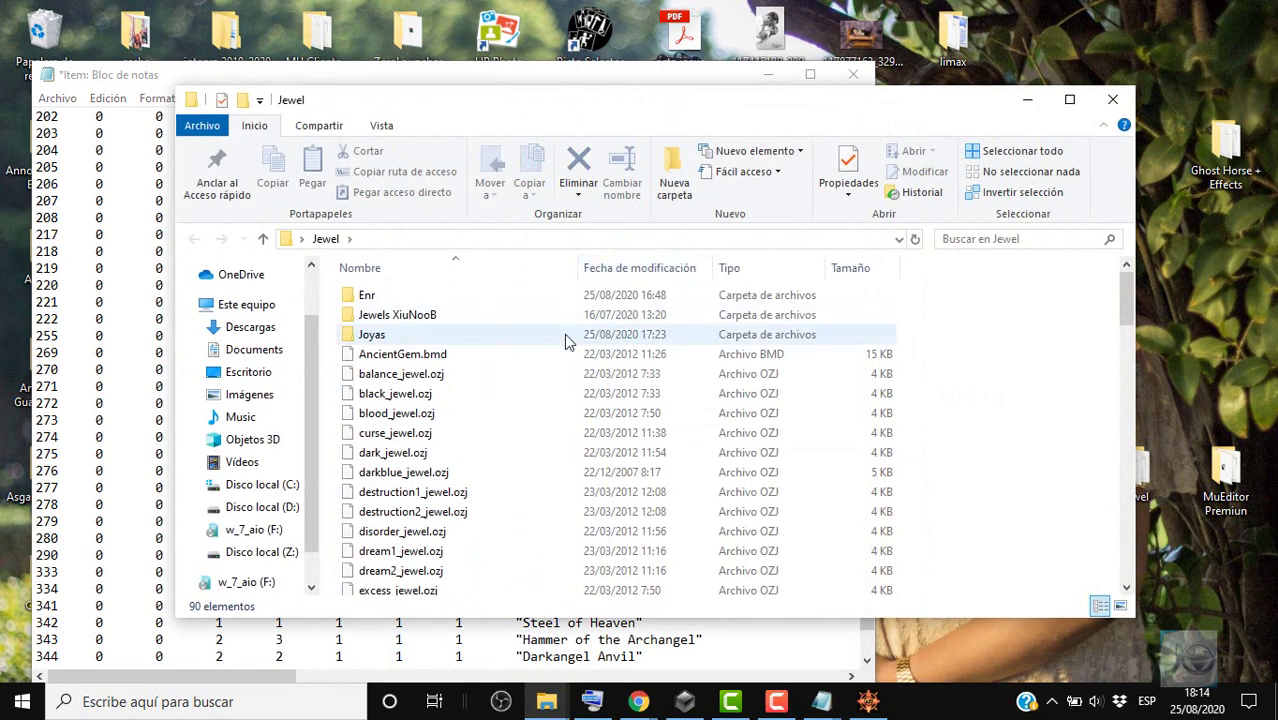
{"action": "double_click", "coordinate": [565, 335]}
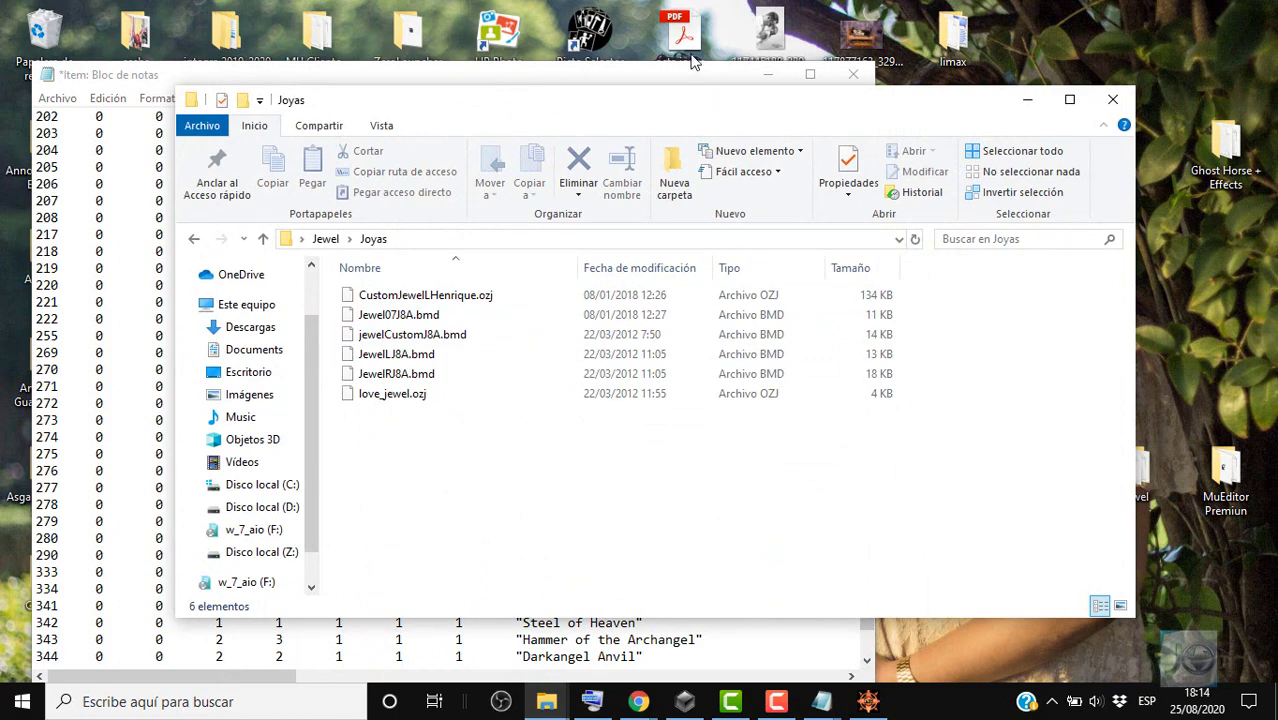
{"action": "left_click_drag", "start_coordinate": [530, 99], "coordinate": [1187, 83]}
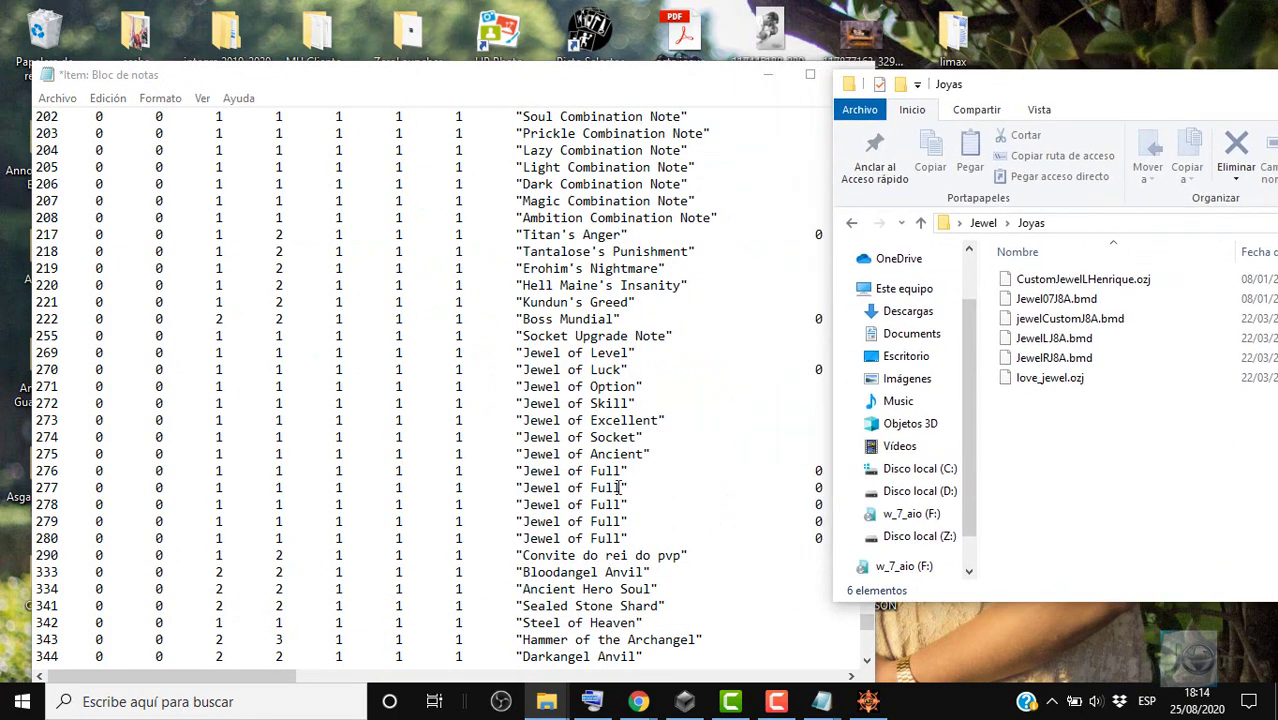
Rename item 277 to "Jewel Custom I" and item 278 to "Jewel Custom D".
{"action": "left_click_drag", "start_coordinate": [619, 487], "coordinate": [568, 488]}
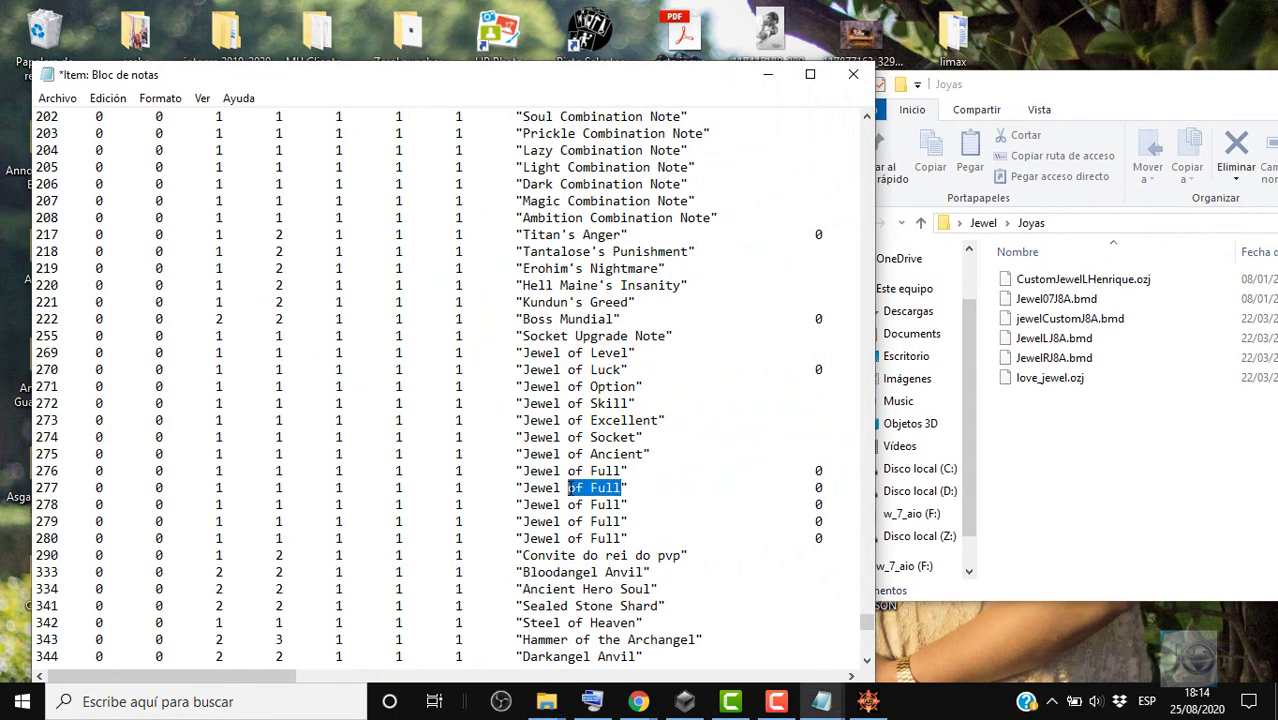
{"action": "type", "text": "Custom I"}
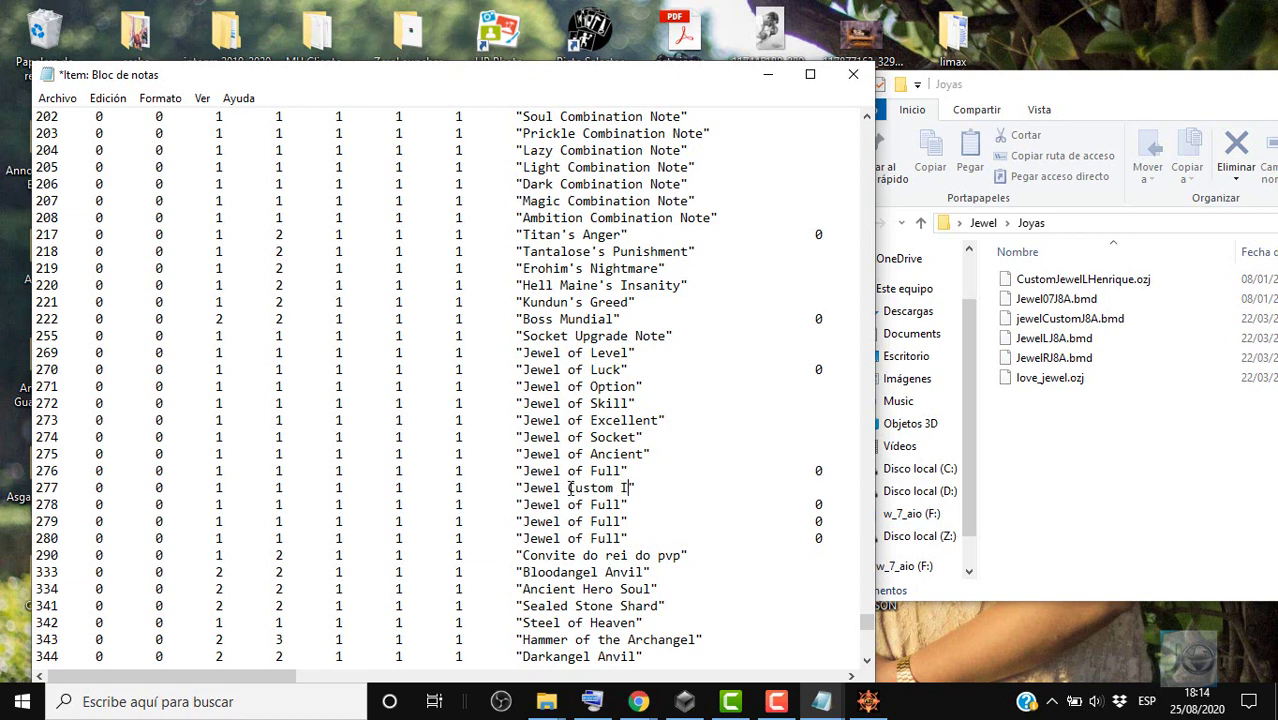
{"action": "key", "text": "BackSpace"}
{"action": "key", "text": "BackSpace"}
{"action": "key", "text": "BackSpace"}
{"action": "key", "text": "BackSpace"}
{"action": "key", "text": "BackSpace"}
{"action": "key", "text": "BackSpace"}
{"action": "key", "text": "BackSpace"}
{"action": "type", "text": "Custom D"}
Rename item 279 to "Jewel Custom" and item 280 to "Jewel J8A", and save the Item file.
{"action": "key", "text": "BackSpace"}
{"action": "key", "text": "BackSpace"}
{"action": "key", "text": "BackSpace"}
{"action": "key", "text": "BackSpace"}
{"action": "key", "text": "BackSpace"}
{"action": "key", "text": "BackSpace"}
{"action": "key", "text": "BackSpace"}
{"action": "type", "text": "C"}
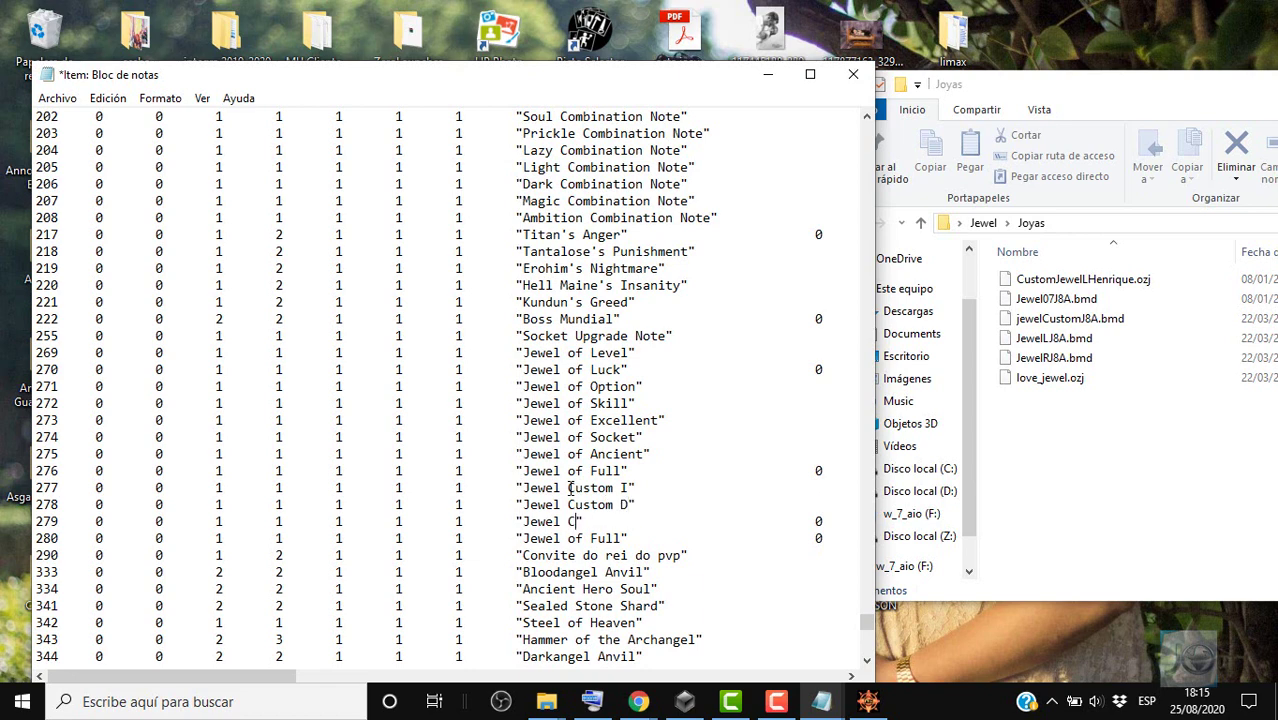
{"action": "type", "text": "usto"}
{"action": "key", "text": "BackSpace"}
{"action": "key", "text": "BackSpace"}
{"action": "key", "text": "BackSpace"}
{"action": "key", "text": "BackSpace"}
{"action": "key", "text": "BackSpace"}
{"action": "type", "text": "J8A"}
{"action": "left_click", "coordinate": [57, 98]}
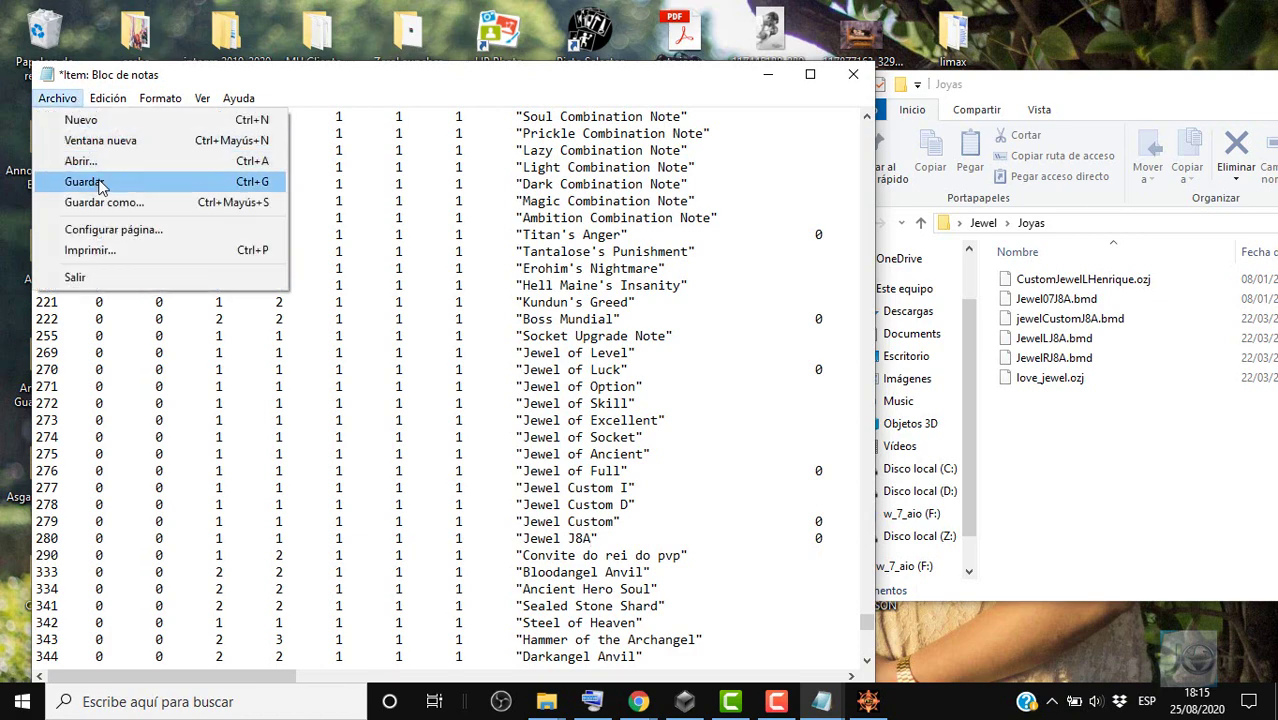
{"action": "left_click", "coordinate": [84, 182]}
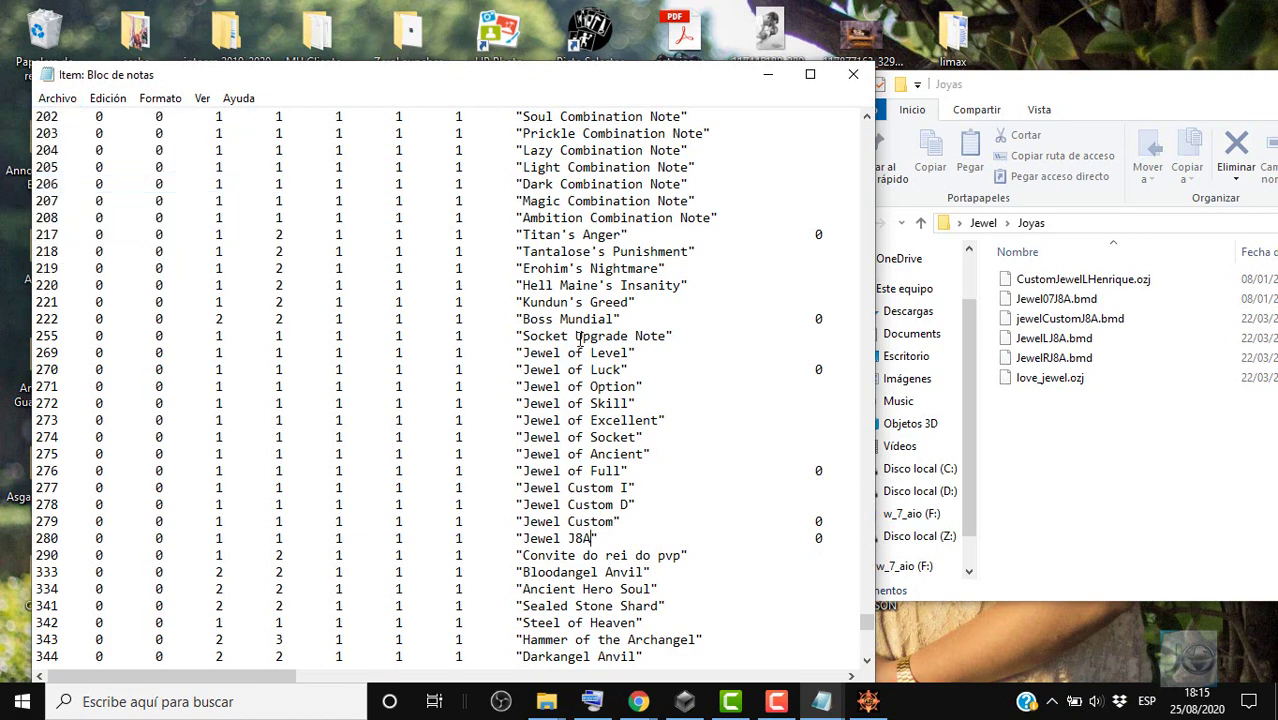
Close the Joyas folder window and shift the Item file's window out of the way.
{"action": "left_click", "coordinate": [1189, 100]}
{"action": "left_click_drag", "start_coordinate": [1189, 100], "coordinate": [677, 187]}
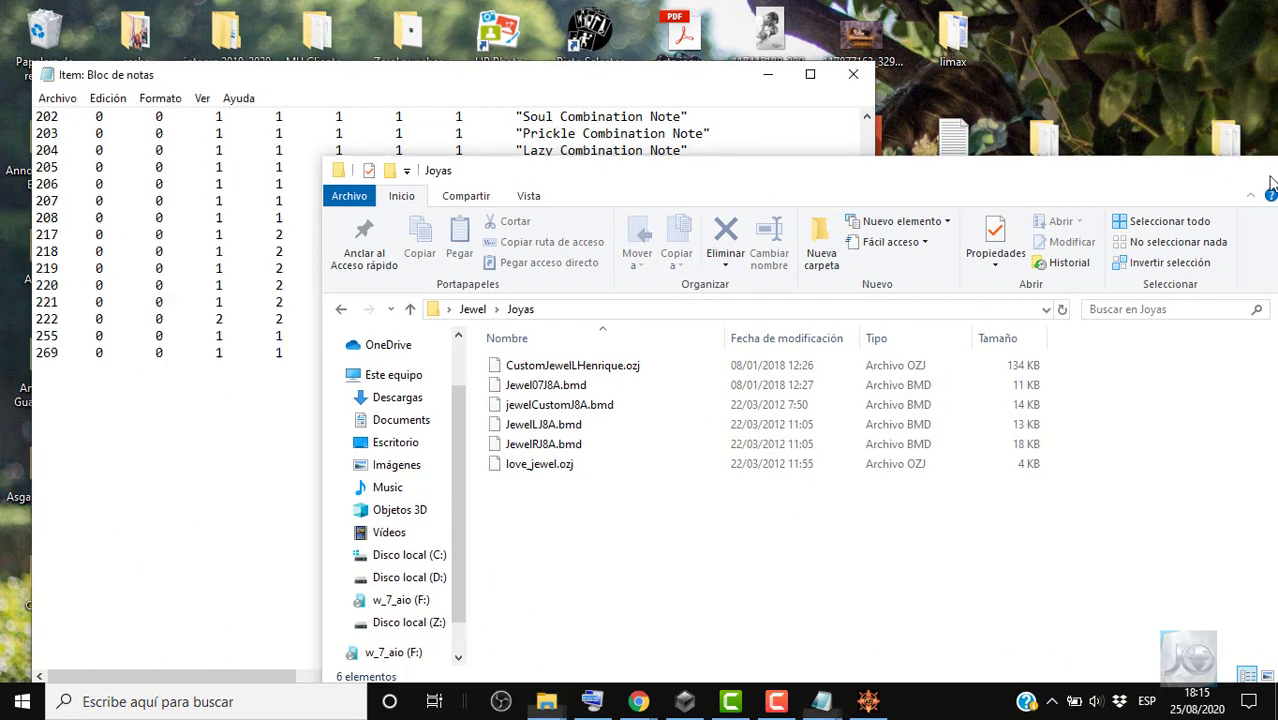
{"action": "left_click", "coordinate": [1259, 170]}
{"action": "left_click_drag", "start_coordinate": [491, 77], "coordinate": [436, 37]}
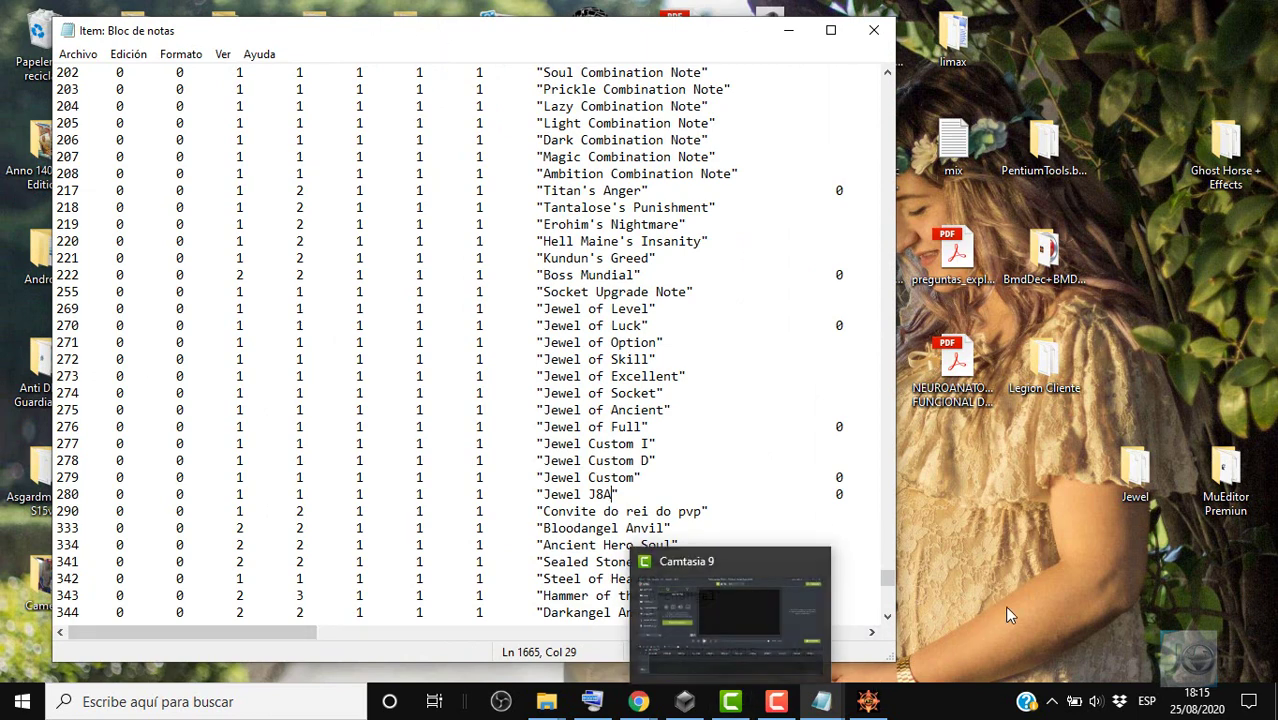
Preview the open Notepad files and close the already saved Item file.
{"action": "left_click", "coordinate": [821, 701]}
{"action": "mouse_move", "coordinate": [938, 643]}
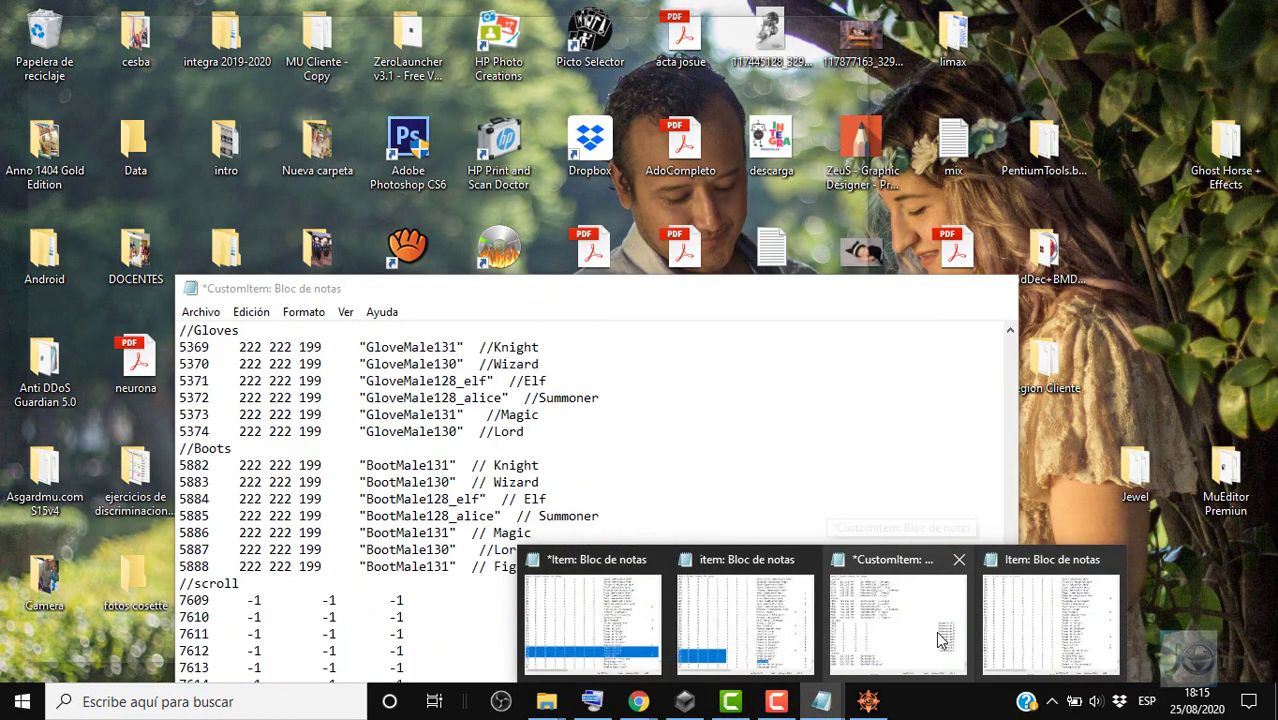
{"action": "mouse_move", "coordinate": [713, 608]}
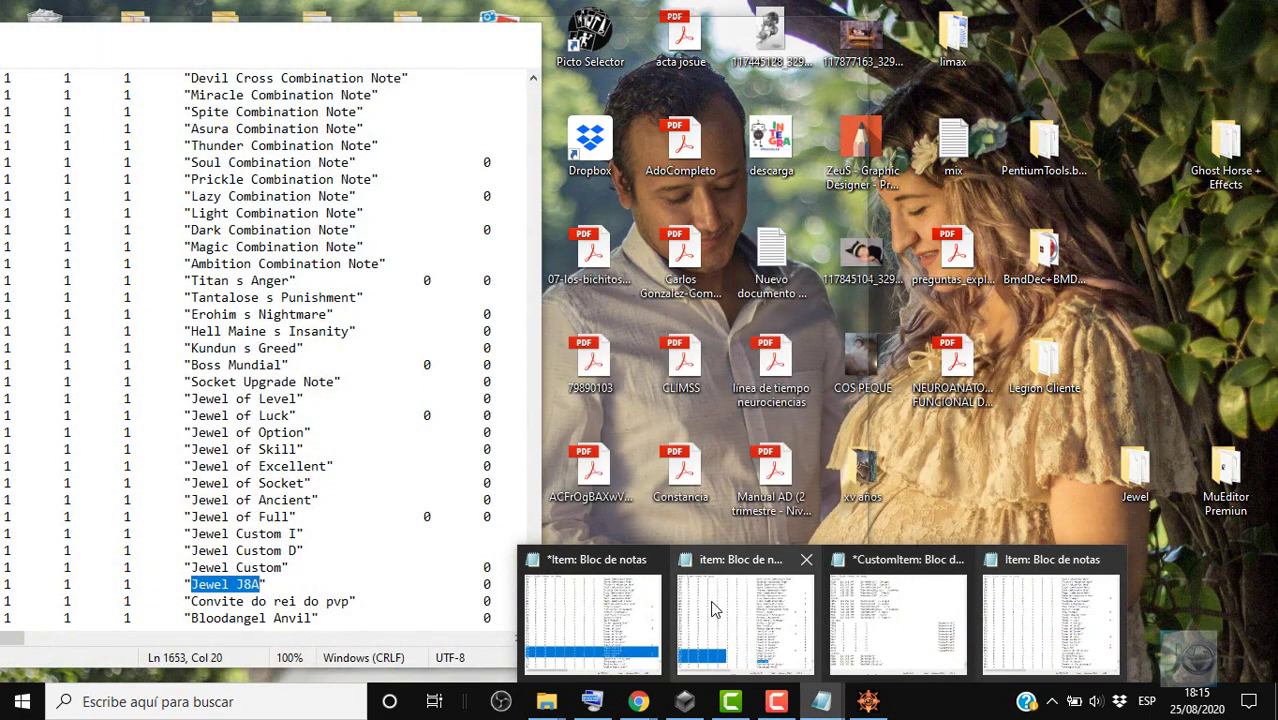
{"action": "mouse_move", "coordinate": [613, 628]}
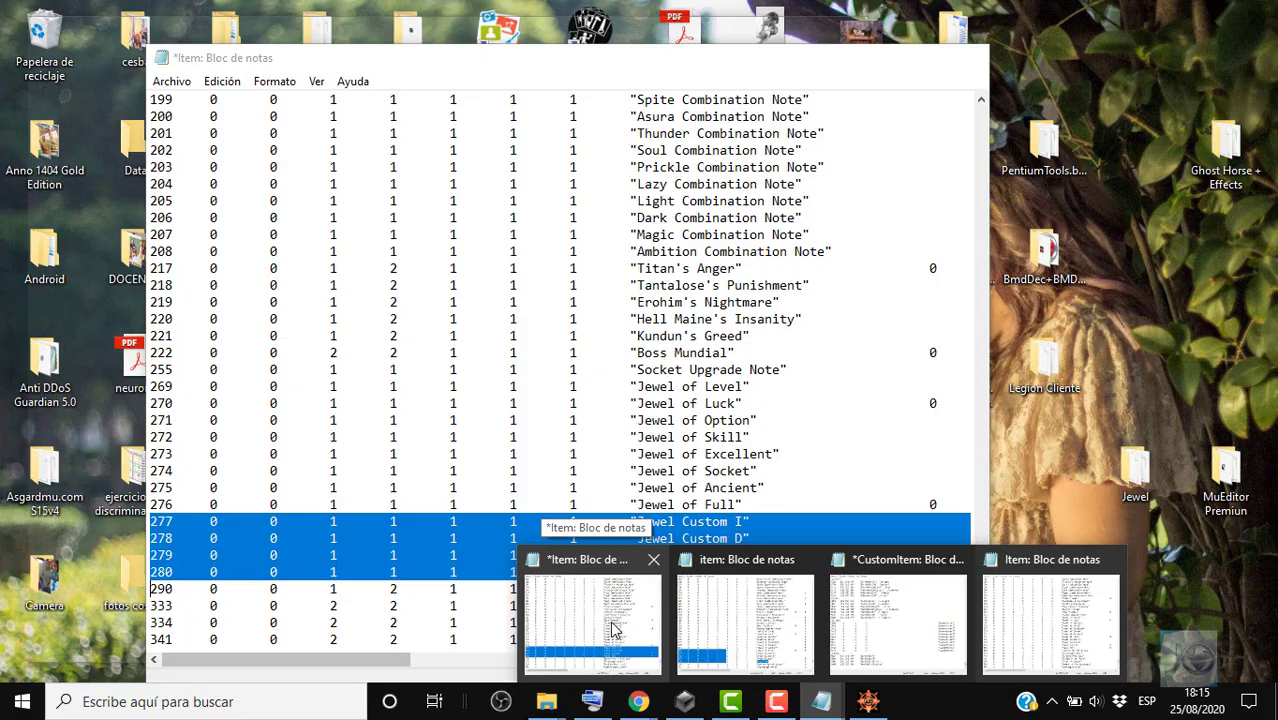
{"action": "mouse_move", "coordinate": [768, 628]}
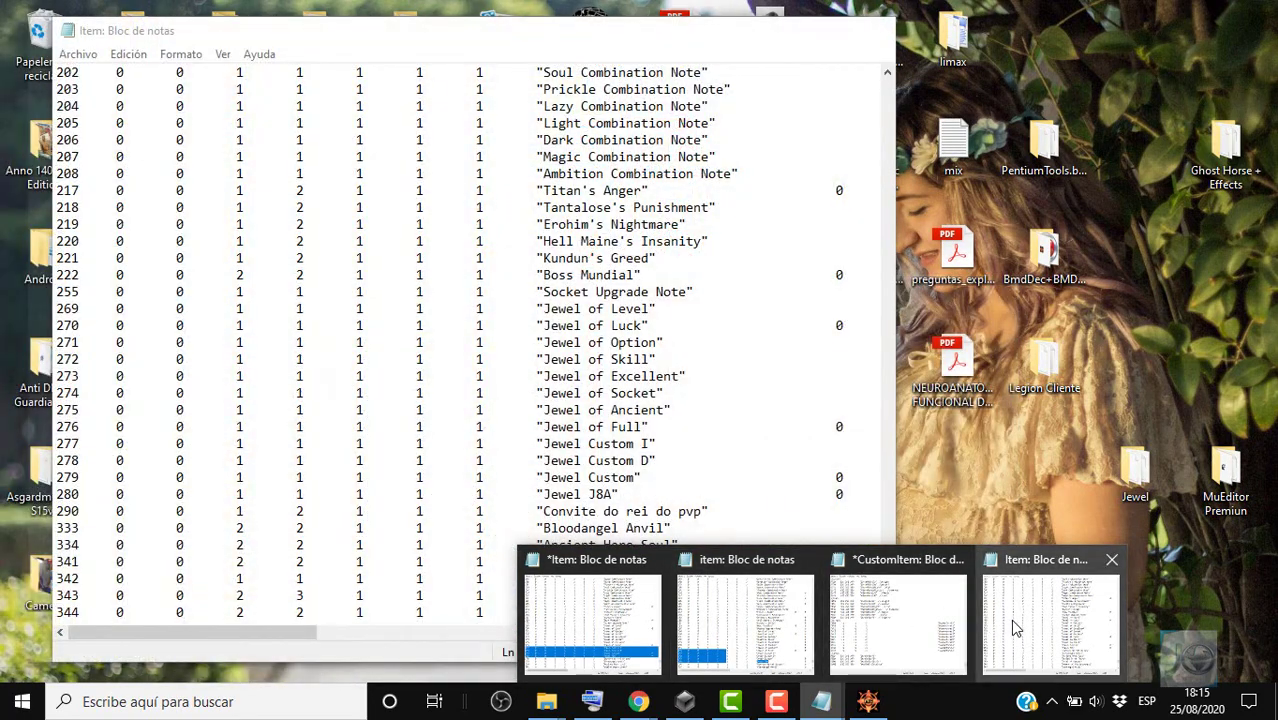
{"action": "mouse_move", "coordinate": [551, 622]}
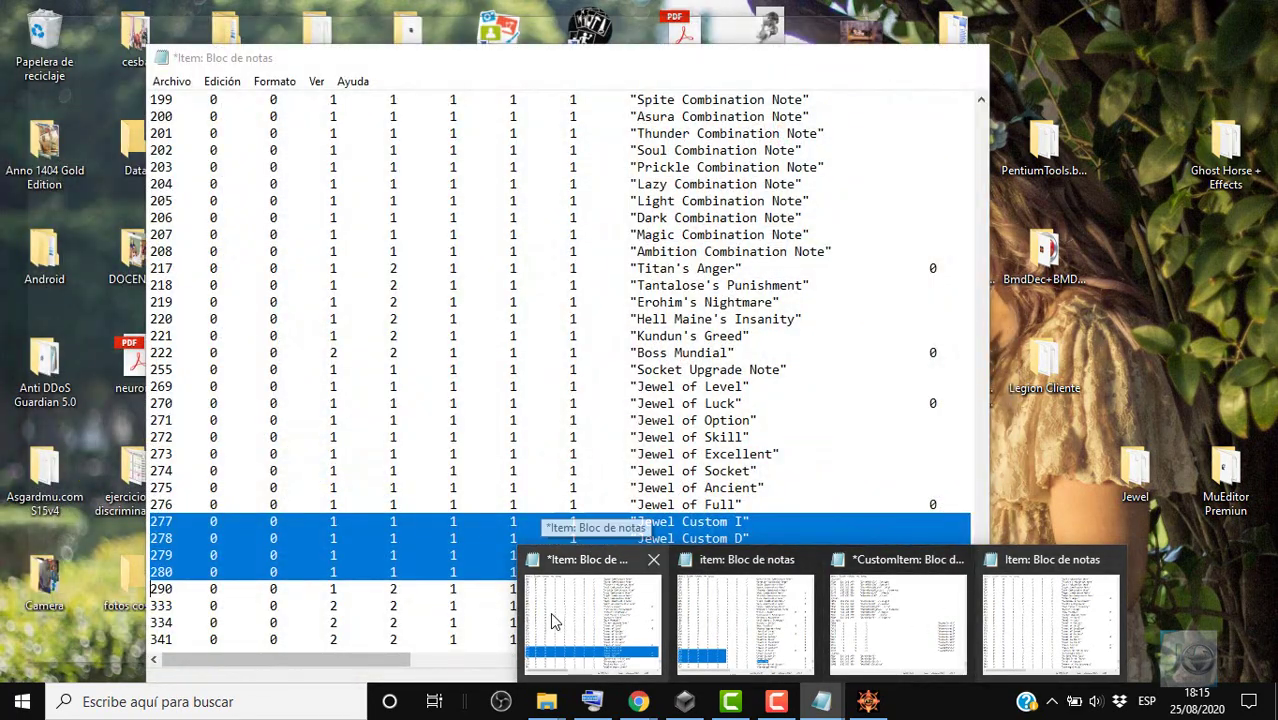
{"action": "mouse_move", "coordinate": [712, 638]}
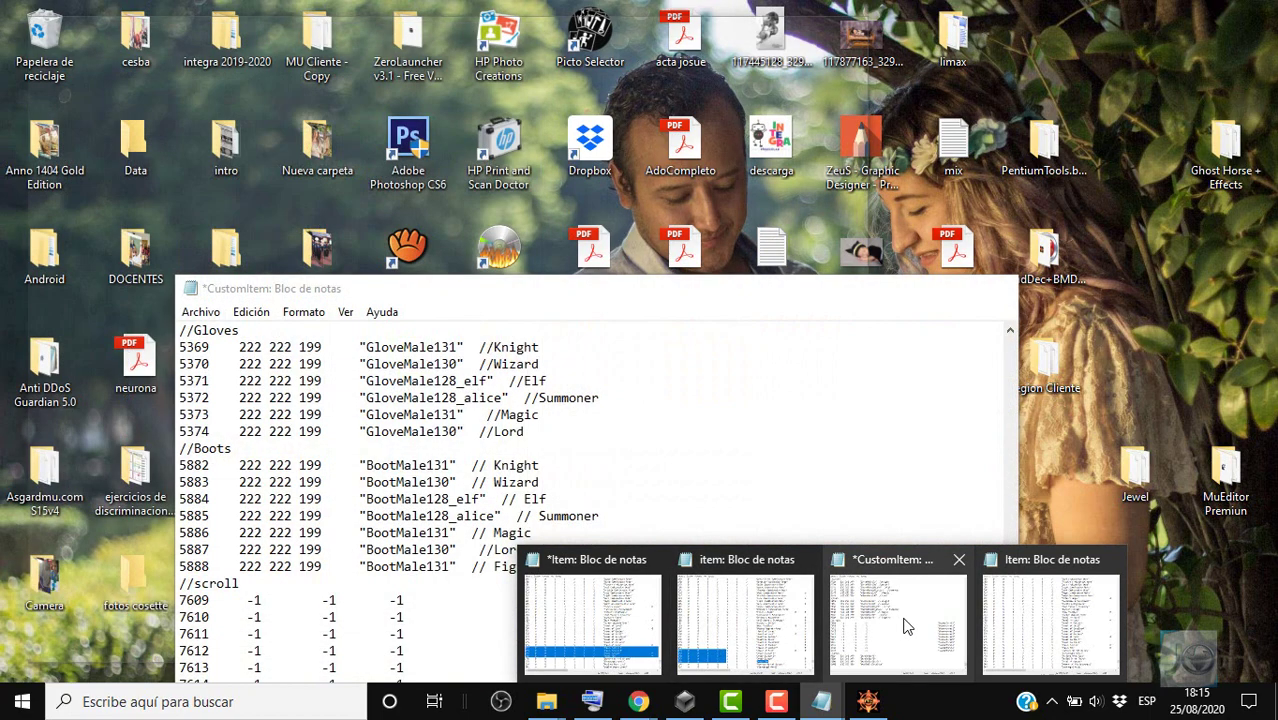
{"action": "mouse_move", "coordinate": [1040, 615]}
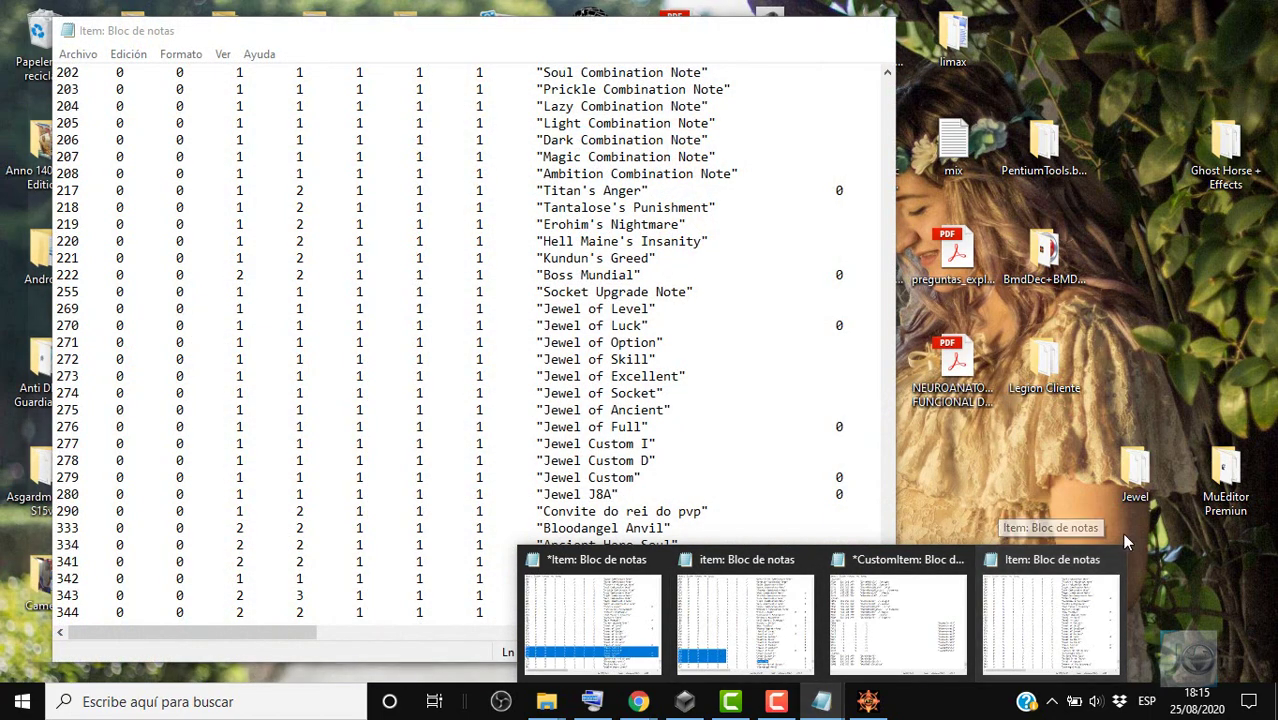
{"action": "left_click", "coordinate": [1113, 564]}
Arrange the unsaved Item list and the CustomItem file side by side, with the codes under "//joyas" selected.
{"action": "left_click", "coordinate": [682, 600]}
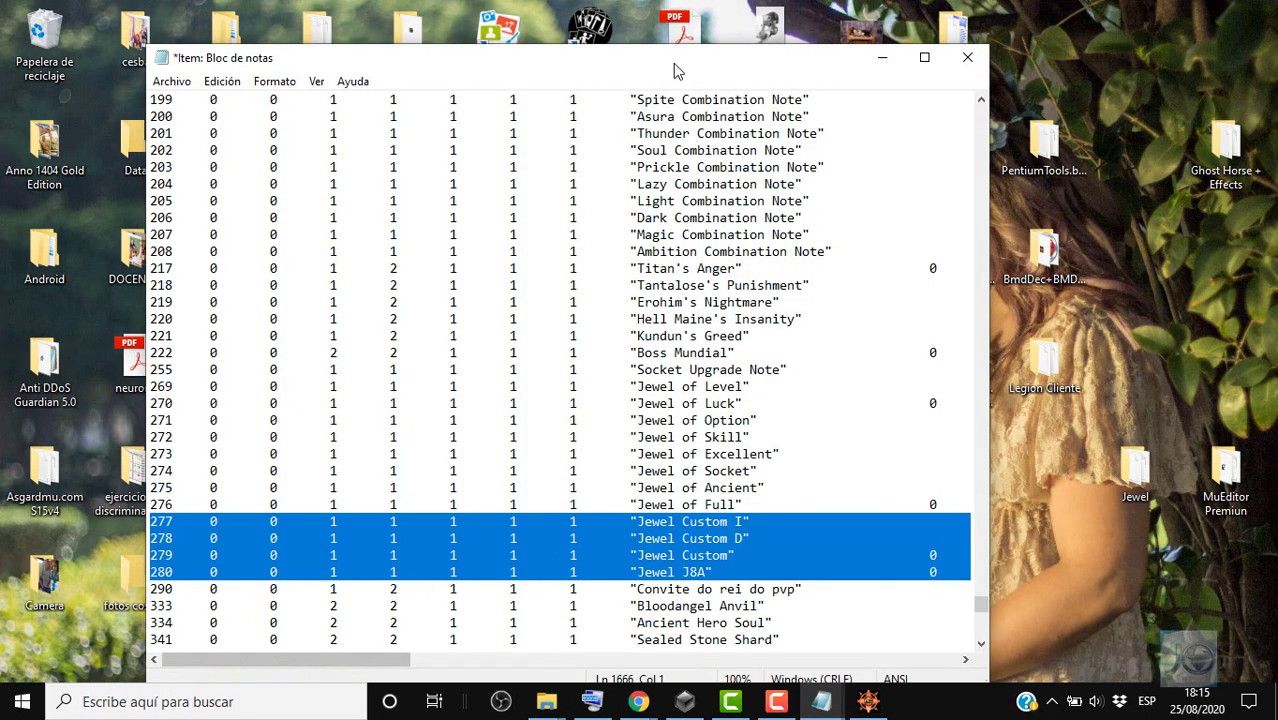
{"action": "left_click_drag", "start_coordinate": [674, 66], "coordinate": [374, 38]}
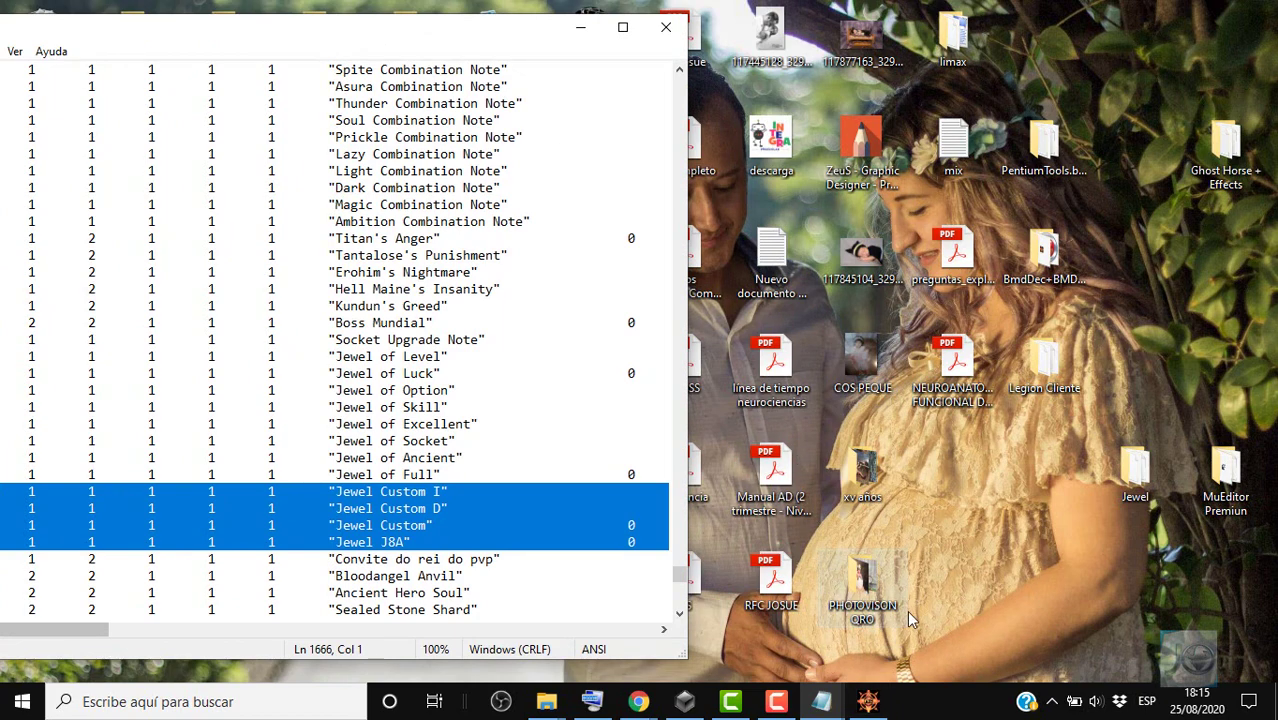
{"action": "left_click_drag", "start_coordinate": [415, 39], "coordinate": [592, 37]}
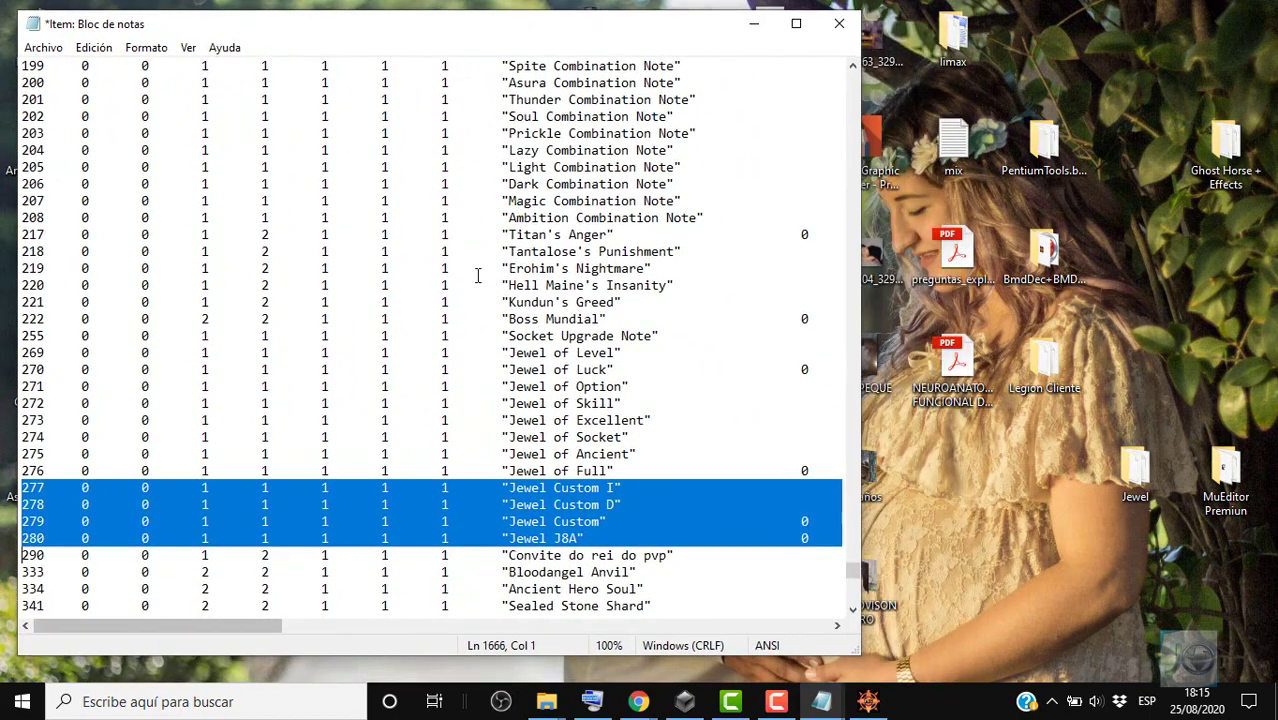
{"action": "mouse_move", "coordinate": [821, 701]}
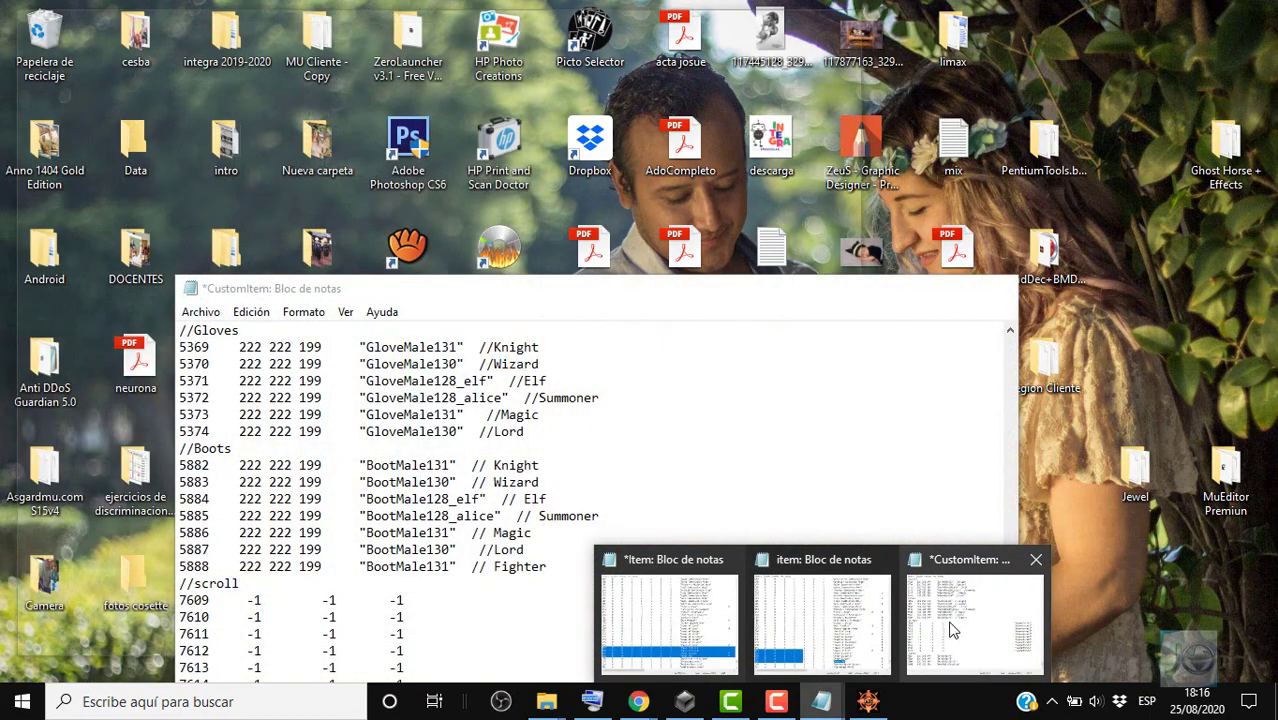
{"action": "left_click", "coordinate": [952, 630]}
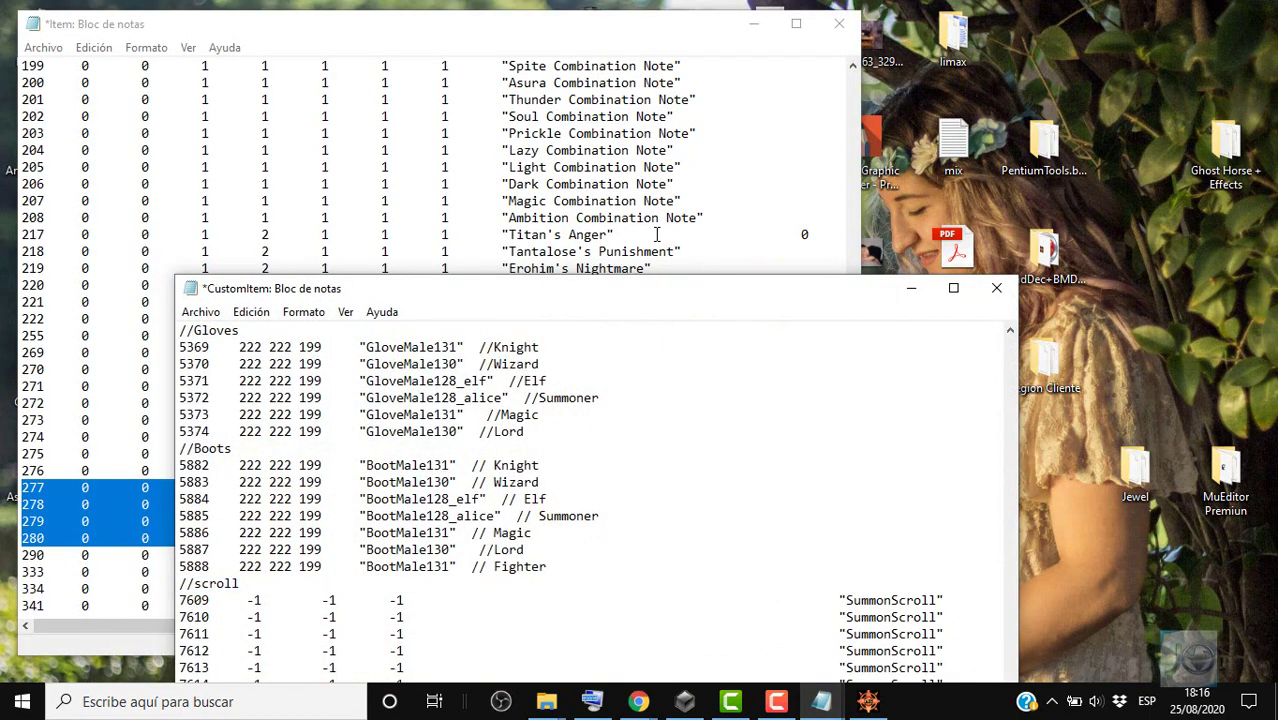
{"action": "left_click_drag", "start_coordinate": [636, 292], "coordinate": [1090, 72]}
{"action": "left_click_drag", "start_coordinate": [632, 576], "coordinate": [661, 624]}
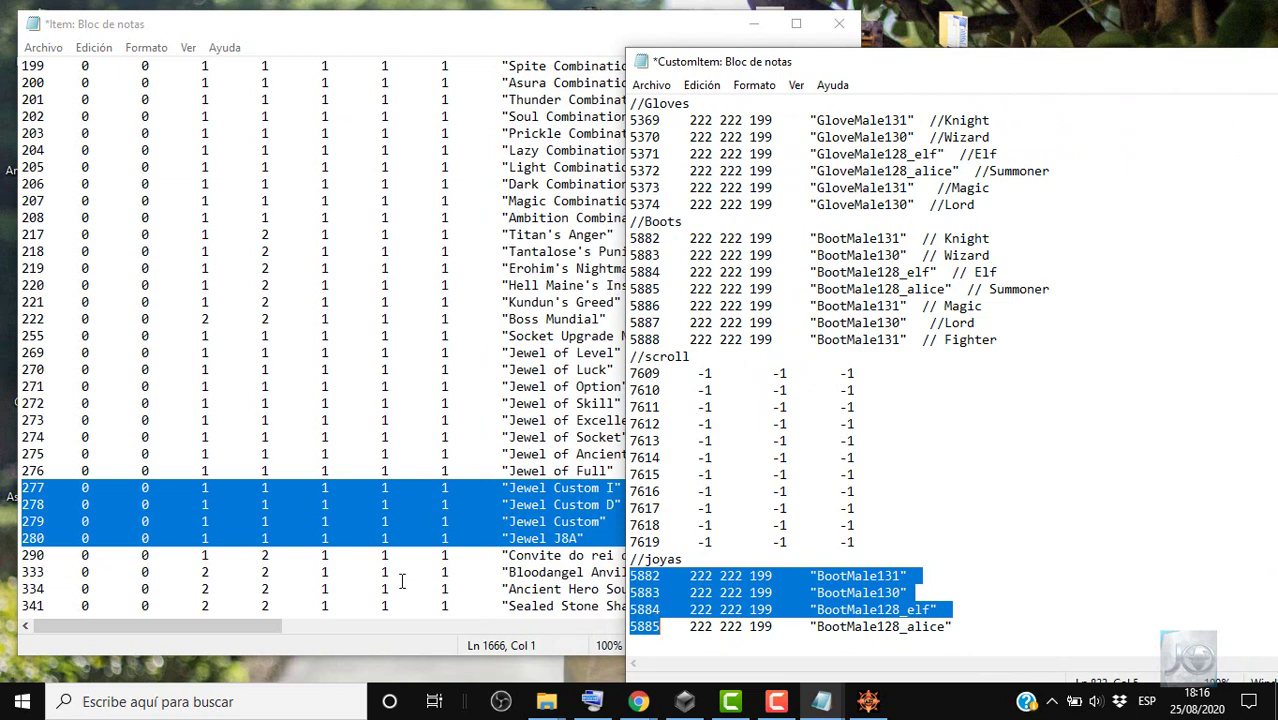
Open the calculator and work out the first jewel's code as 512 × 14 + 277.
{"action": "left_click", "coordinate": [163, 701]}
{"action": "type", "text": "cal"}
{"action": "key", "text": "Return"}
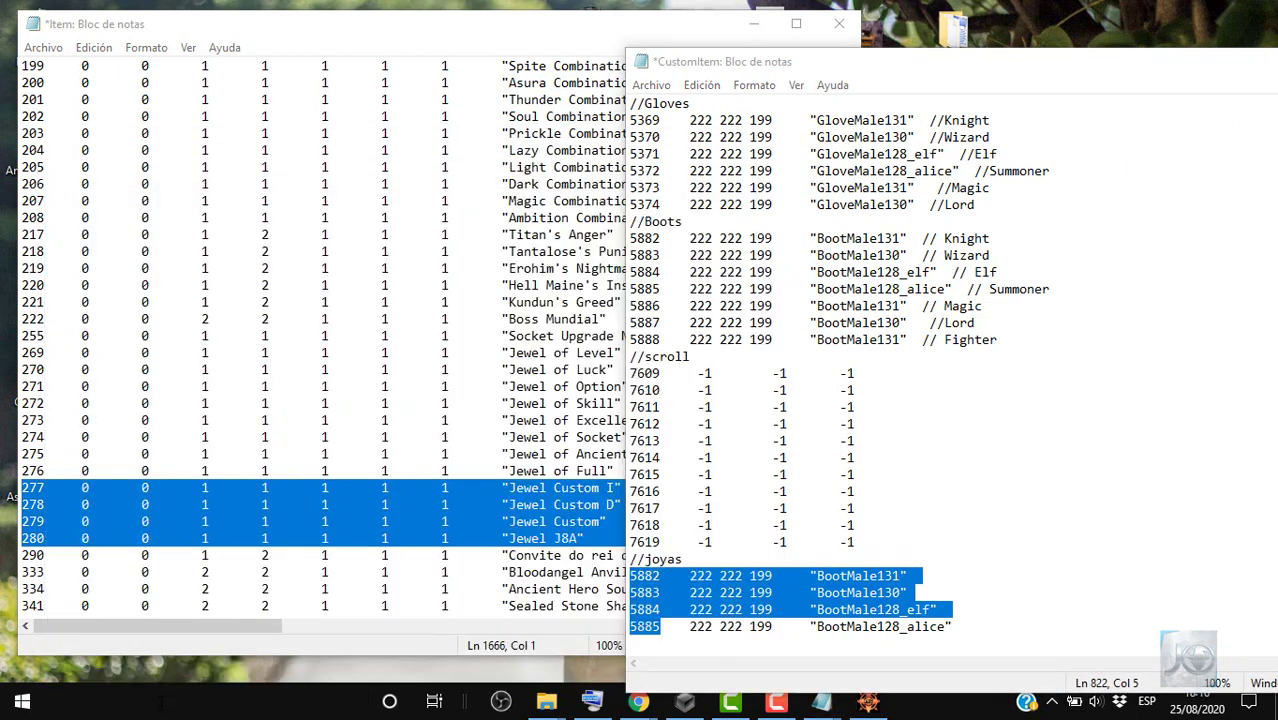
{"action": "left_click", "coordinate": [481, 553]}
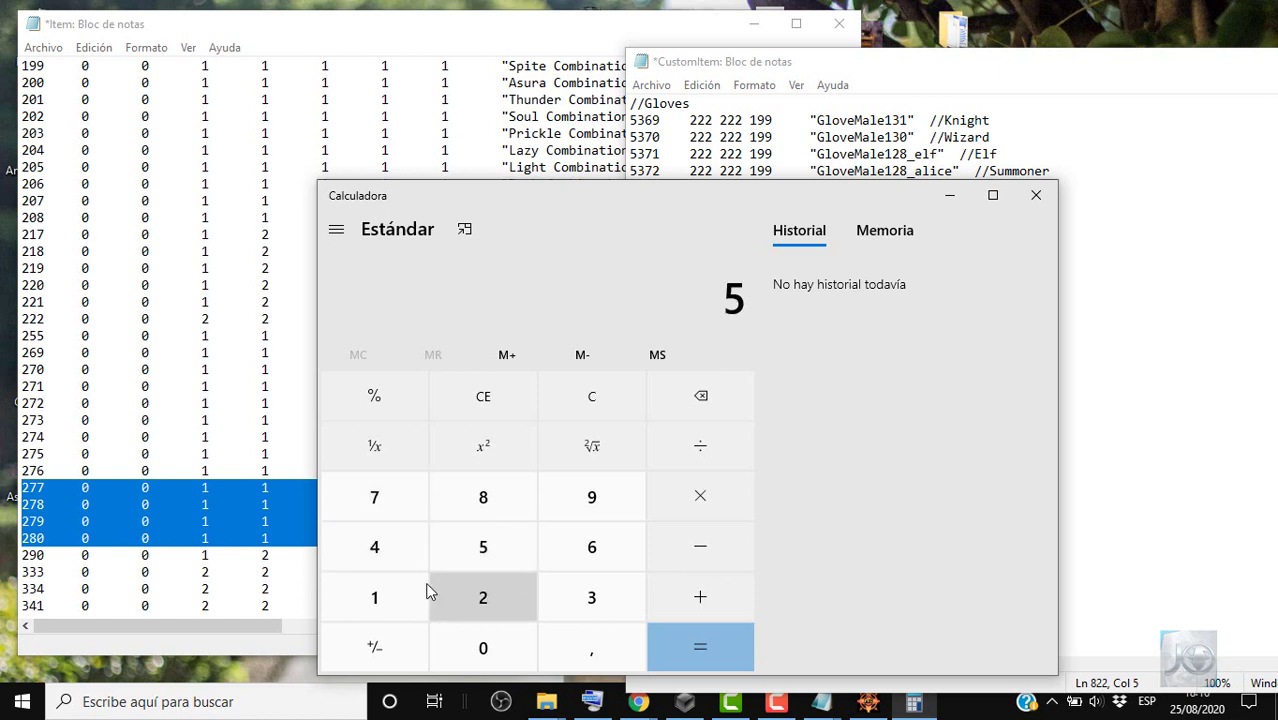
{"action": "left_click", "coordinate": [410, 595]}
{"action": "left_click", "coordinate": [483, 597]}
{"action": "left_click", "coordinate": [700, 512]}
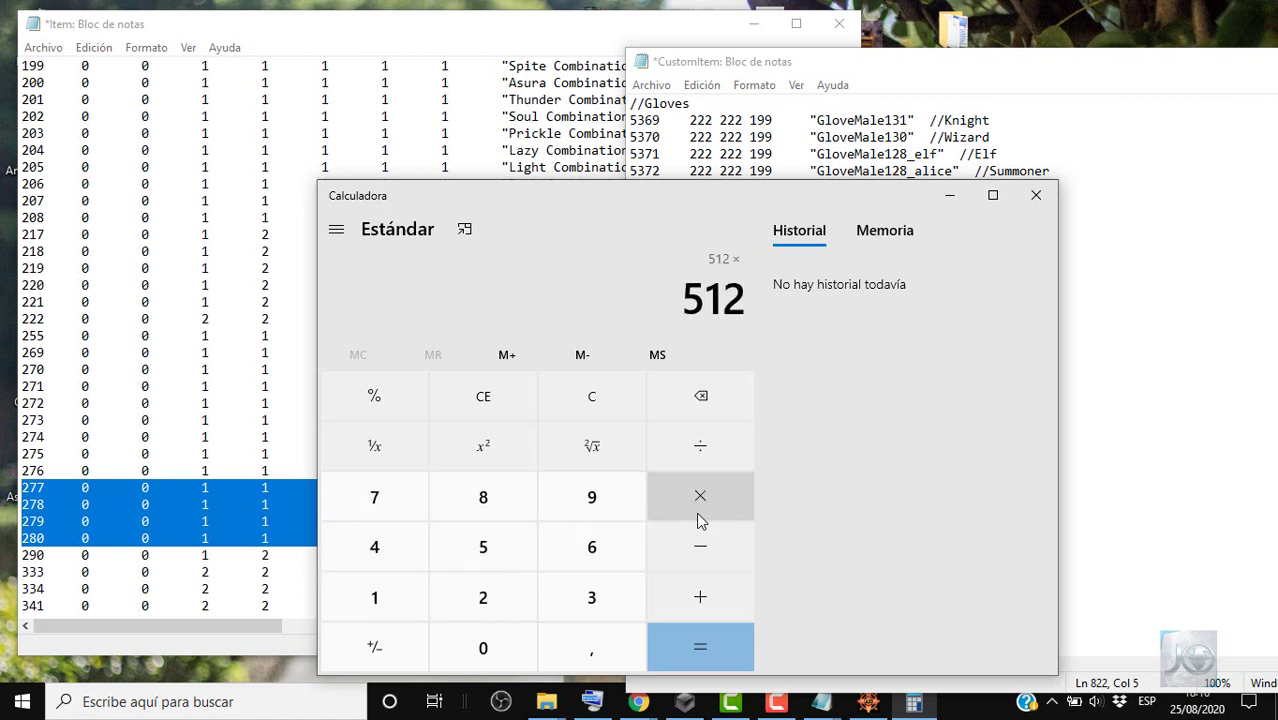
{"action": "left_click", "coordinate": [368, 595]}
{"action": "left_click", "coordinate": [378, 568]}
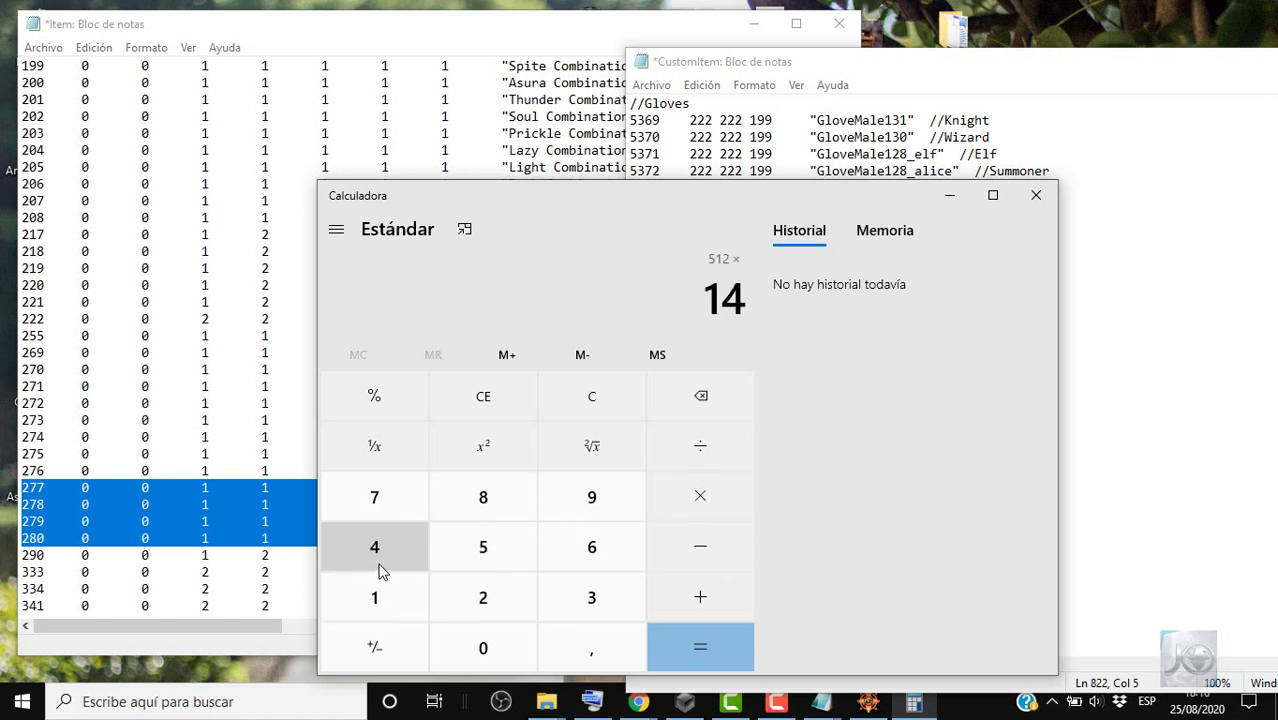
{"action": "left_click", "coordinate": [688, 640]}
{"action": "left_click", "coordinate": [739, 590]}
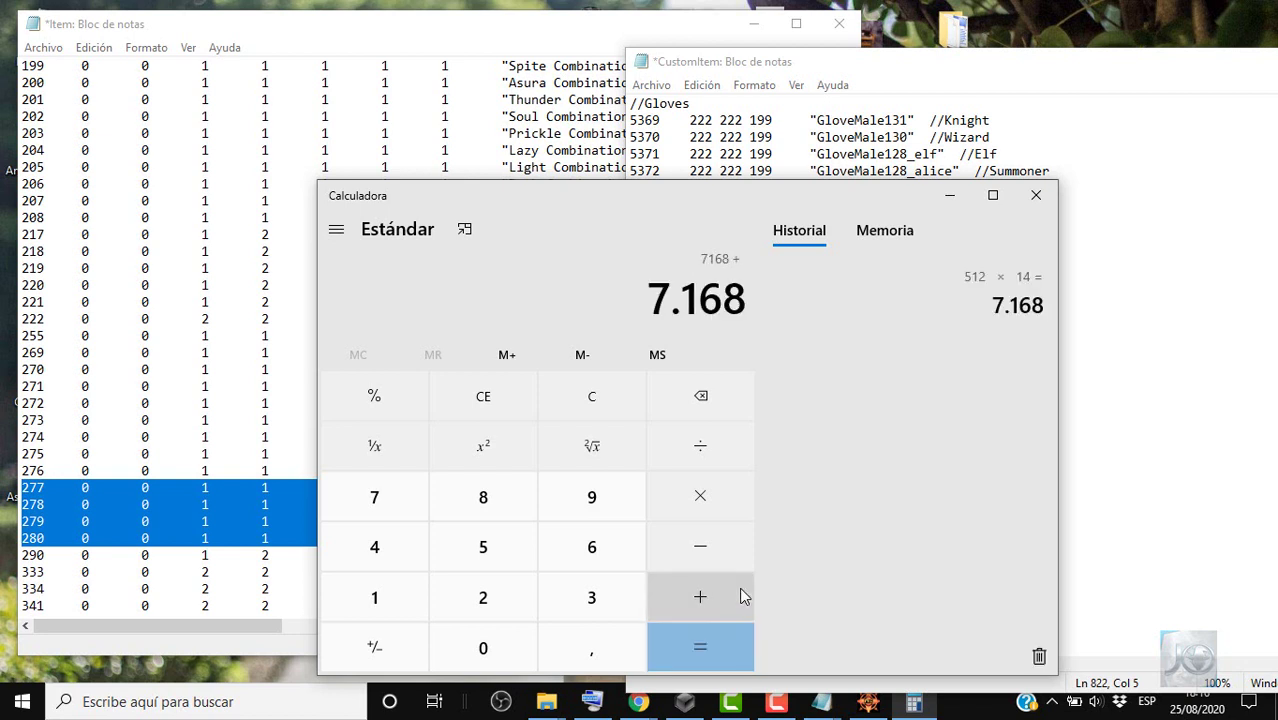
{"action": "left_click", "coordinate": [479, 603]}
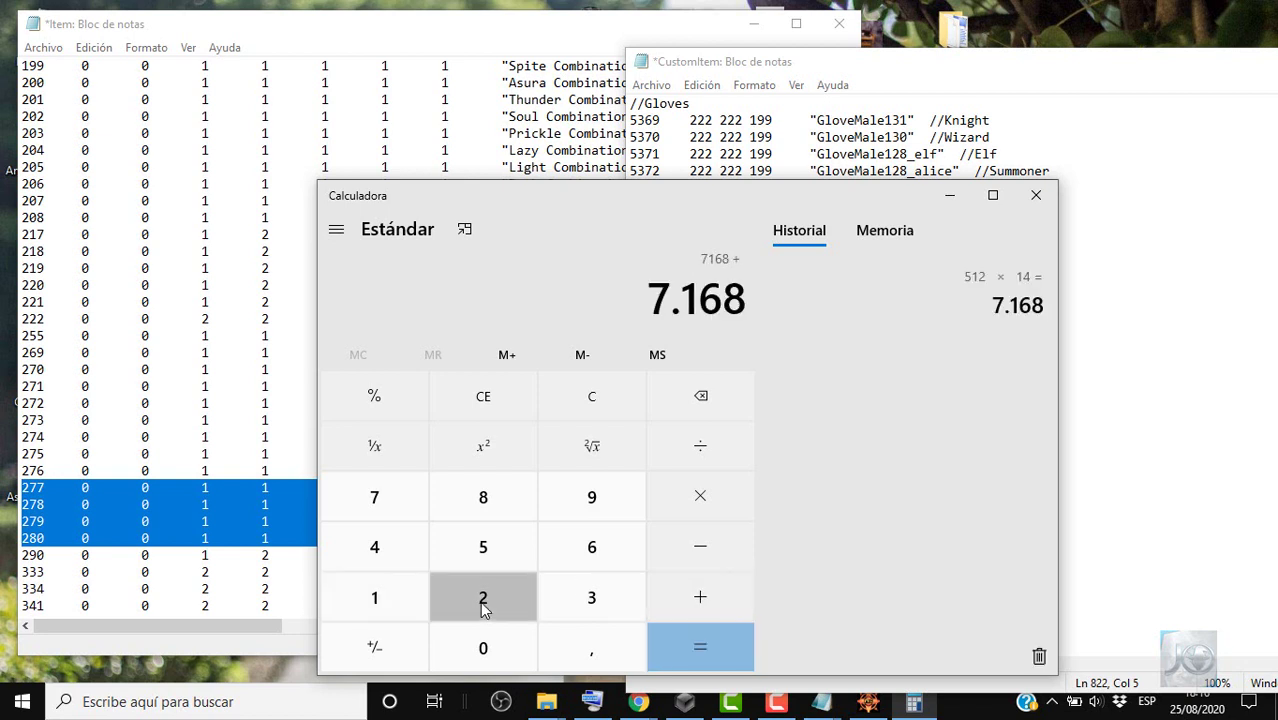
{"action": "double_click", "coordinate": [399, 518]}
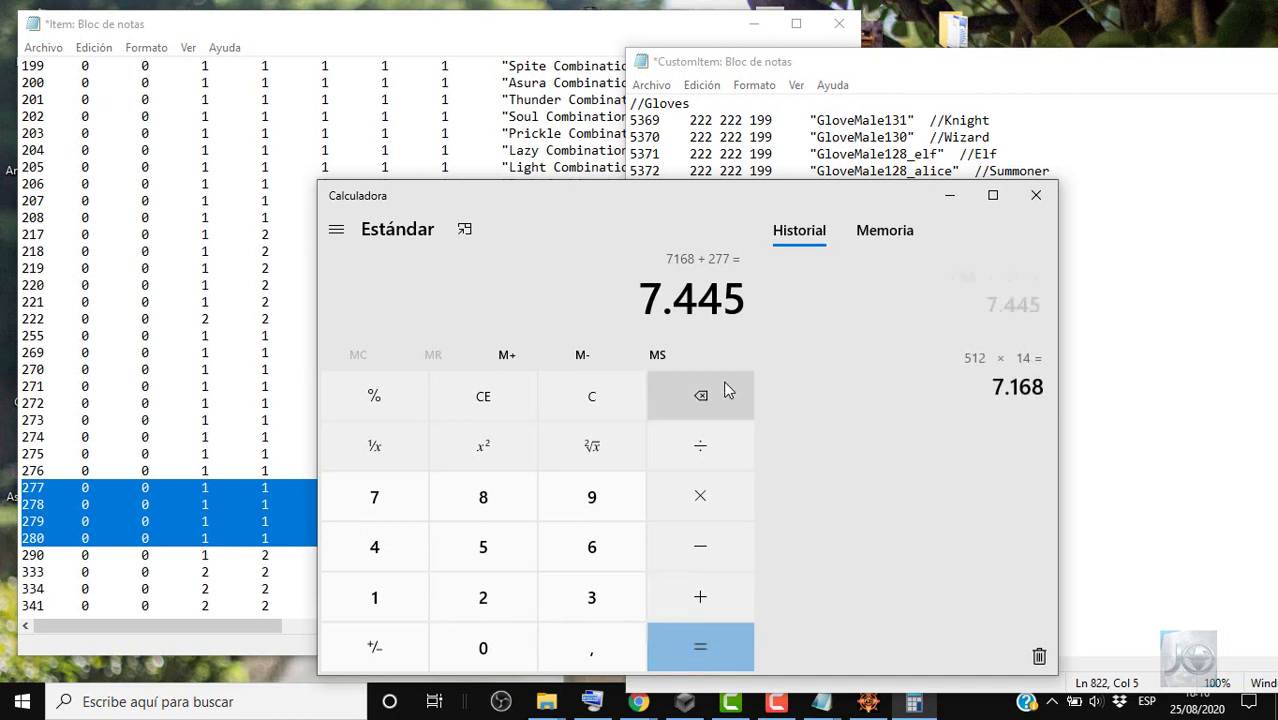
Set the codes of the first two rows under "//joyas" in CustomItem to 7445 and 7446.
{"action": "left_click", "coordinate": [1158, 220]}
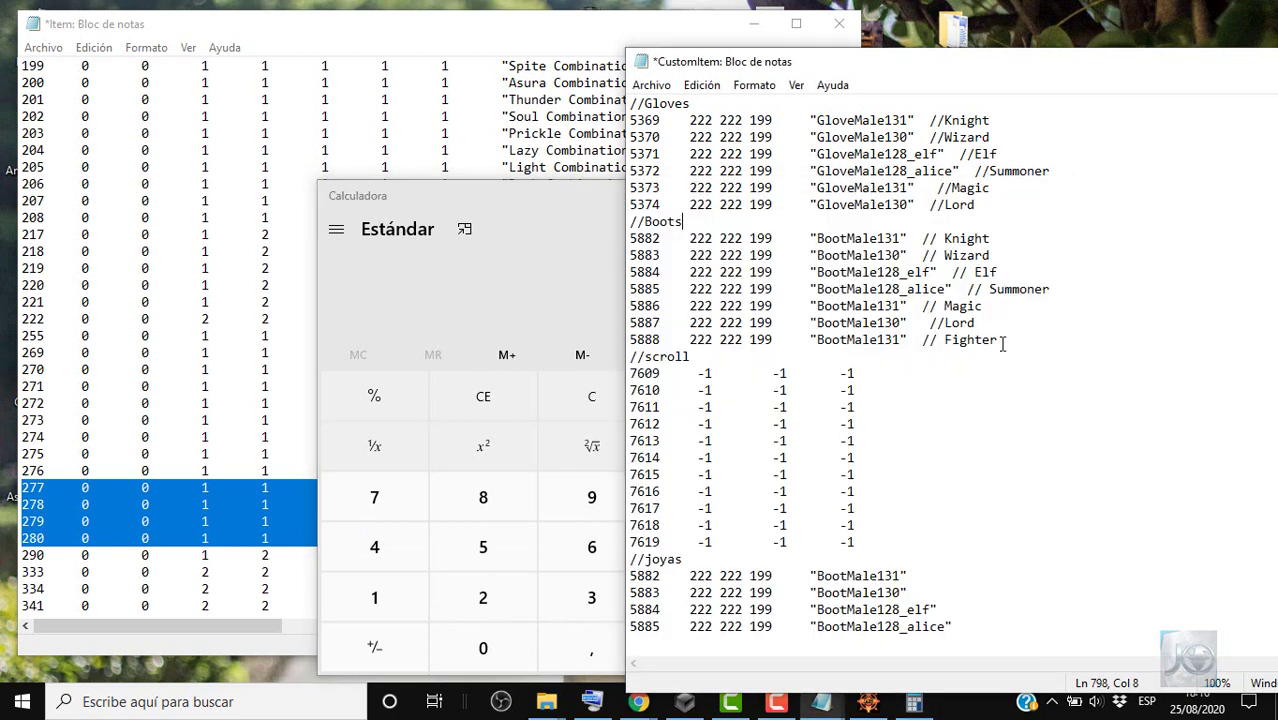
{"action": "left_click_drag", "start_coordinate": [663, 576], "coordinate": [630, 576]}
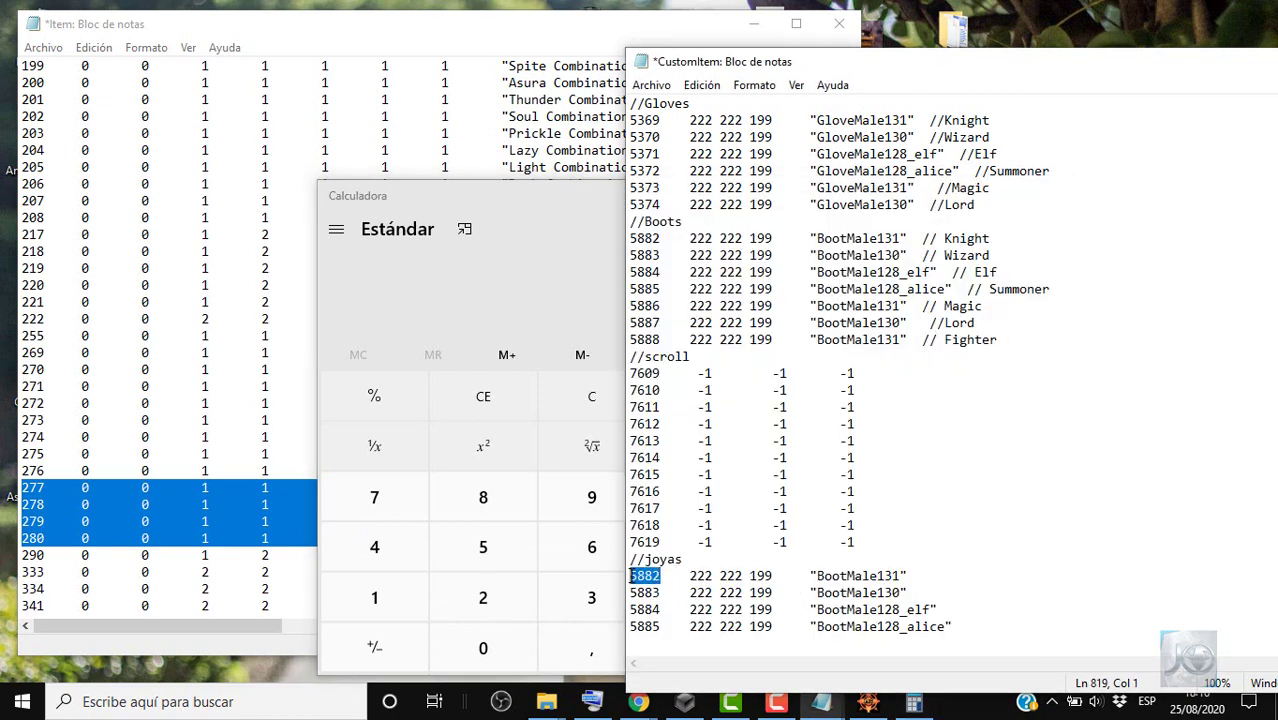
{"action": "type", "text": "744"}
{"action": "left_click_drag", "start_coordinate": [660, 576], "coordinate": [634, 578]}
{"action": "left_click", "coordinate": [656, 592]}
{"action": "left_click_drag", "start_coordinate": [656, 592], "coordinate": [631, 593]}
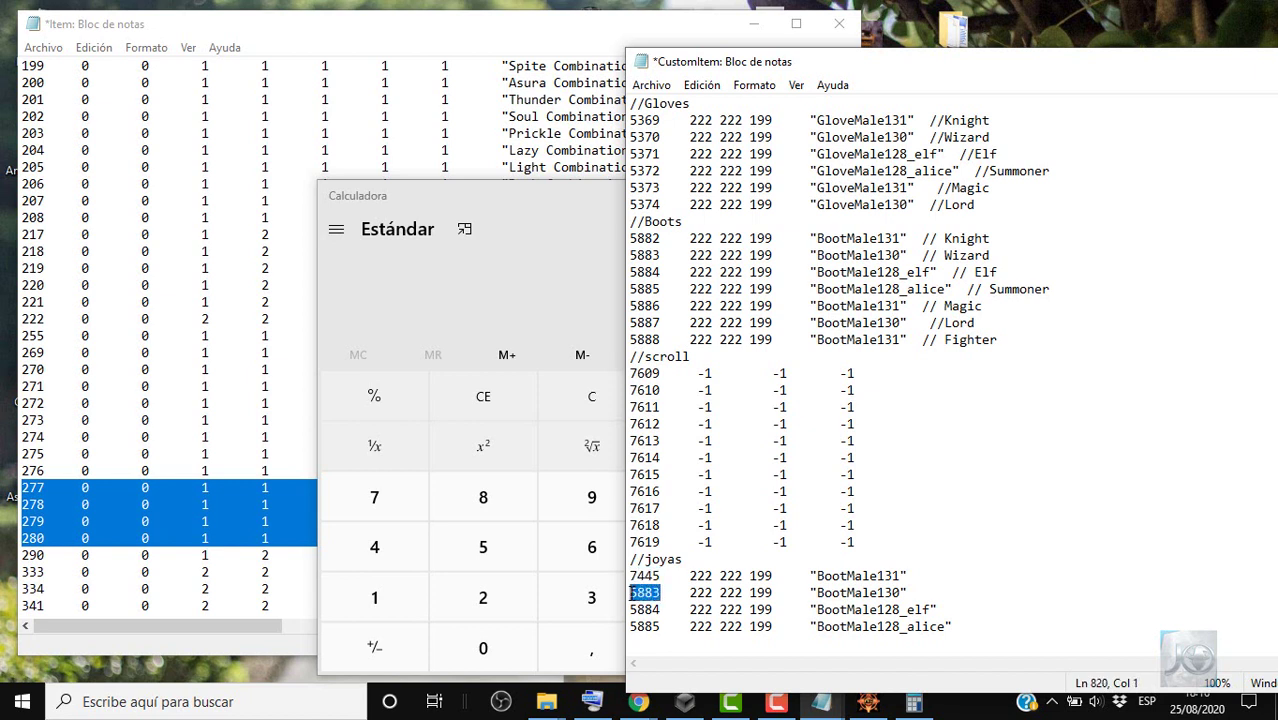
{"action": "type", "text": "7445"}
Set the third and fourth joyas codes to 7447 and 7448, checking against items 277 to 280 in the Item list.
{"action": "left_click_drag", "start_coordinate": [661, 610], "coordinate": [636, 612]}
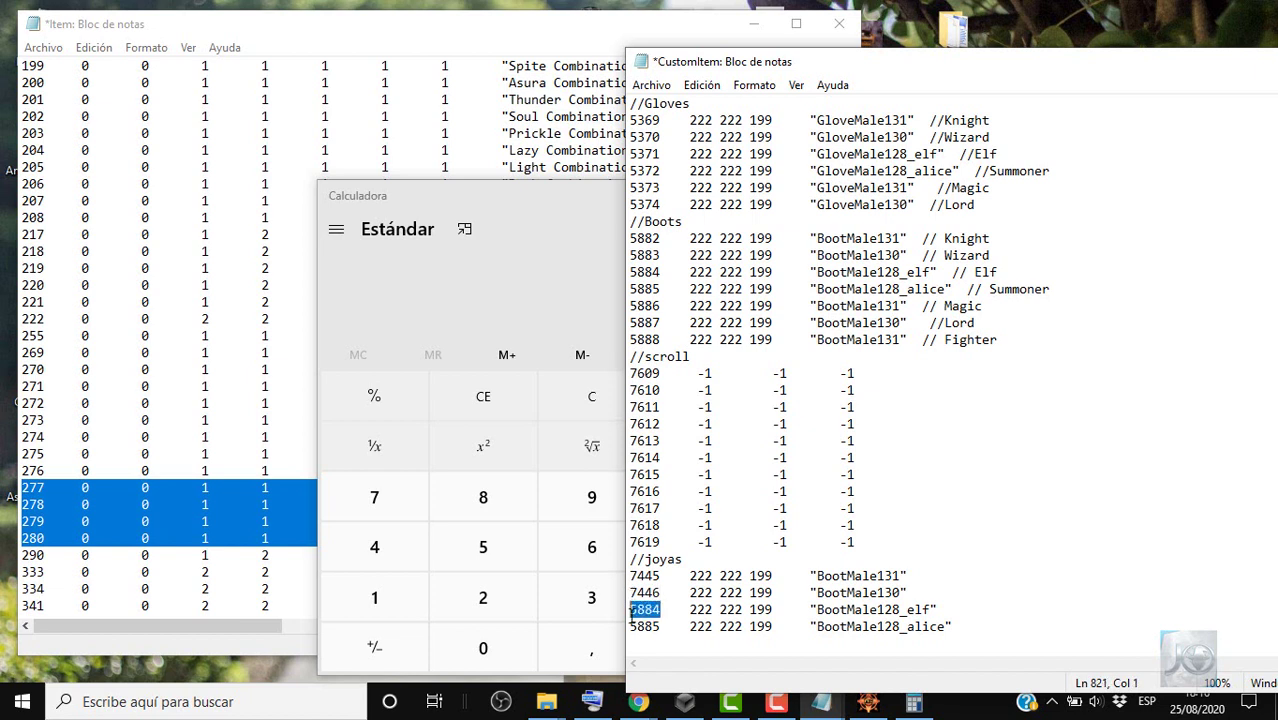
{"action": "type", "text": "7445"}
{"action": "left_click_drag", "start_coordinate": [661, 627], "coordinate": [635, 628]}
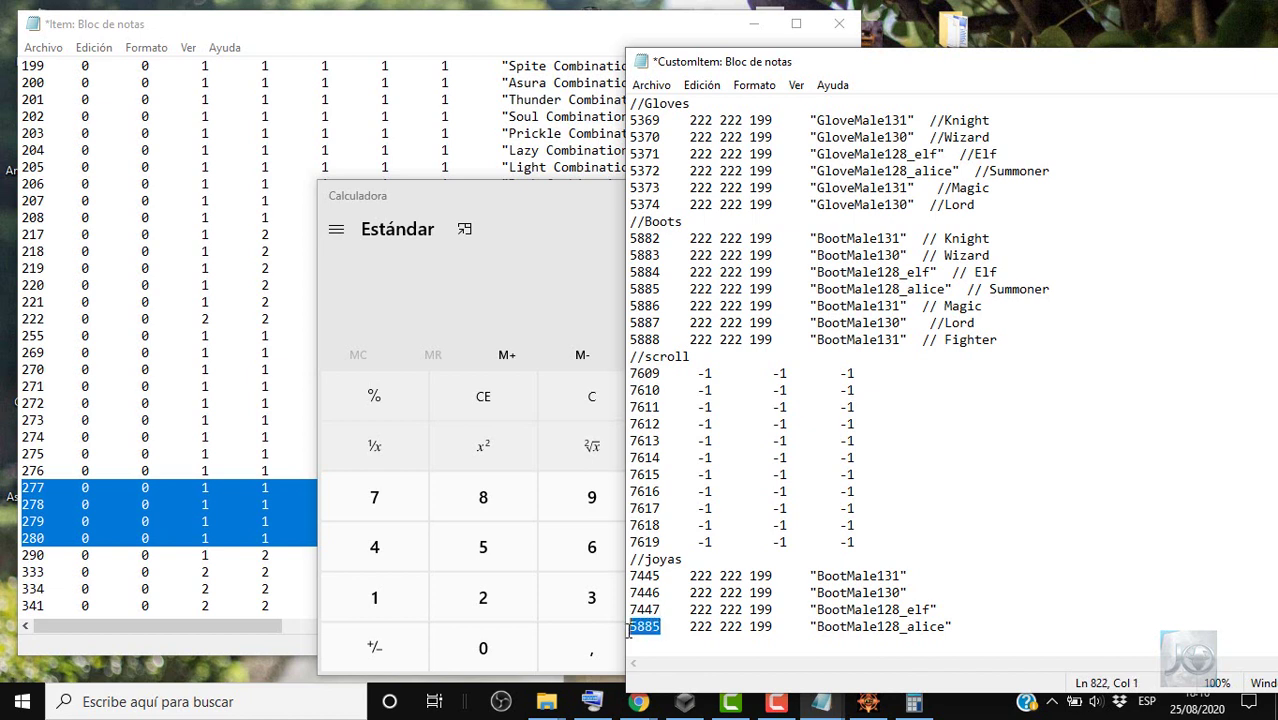
{"action": "type", "text": "7445"}
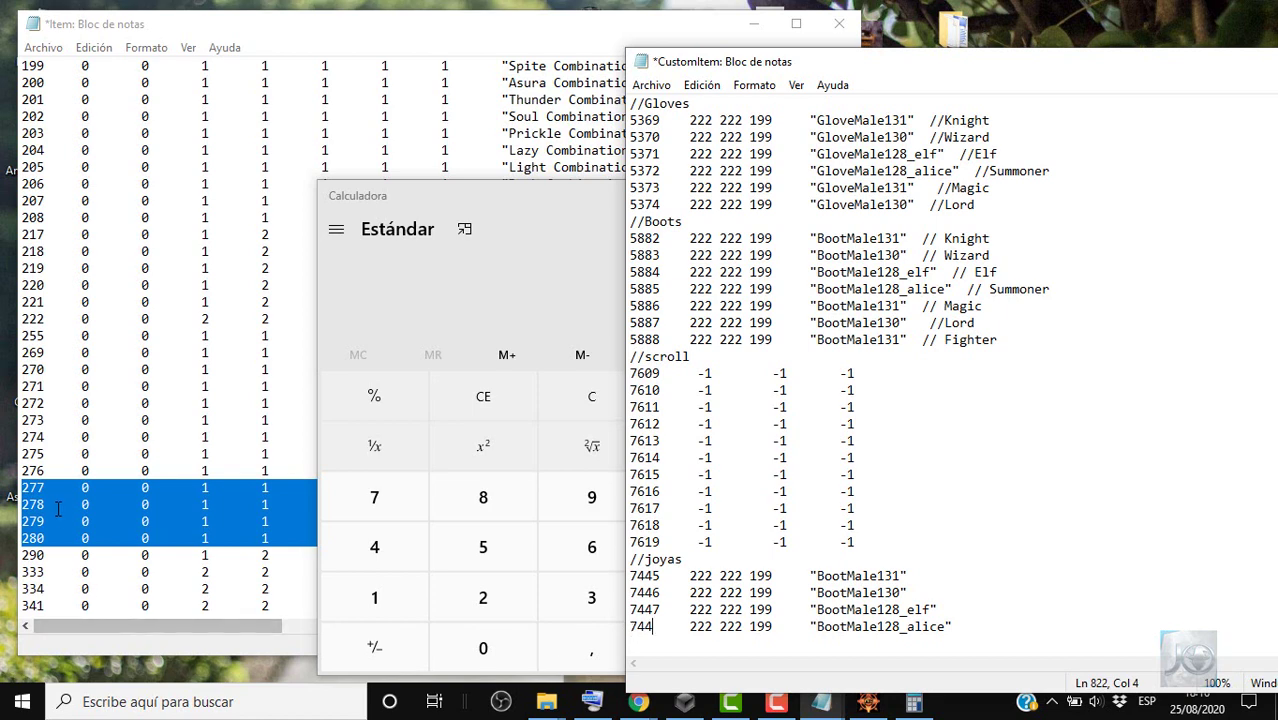
{"action": "left_click", "coordinate": [23, 480]}
{"action": "left_click_drag", "start_coordinate": [23, 480], "coordinate": [38, 521]}
{"action": "left_click", "coordinate": [824, 542]}
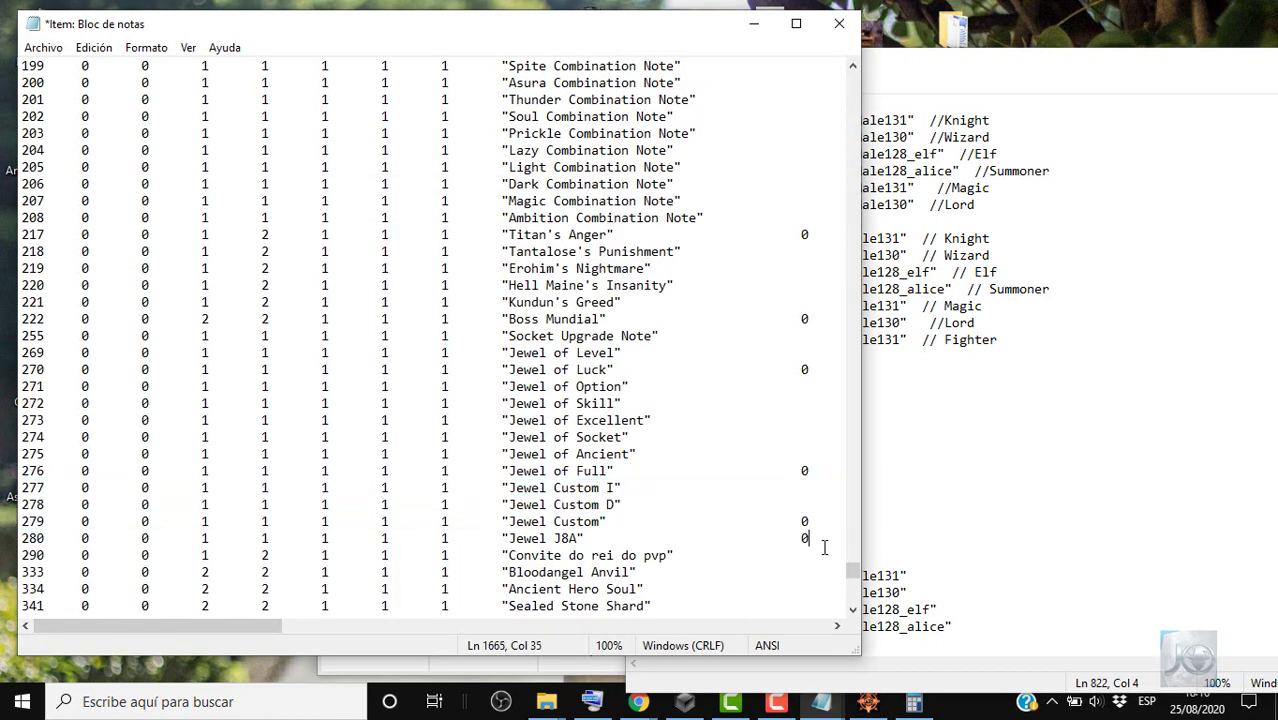
{"action": "left_click", "coordinate": [903, 575]}
{"action": "left_click", "coordinate": [660, 626]}
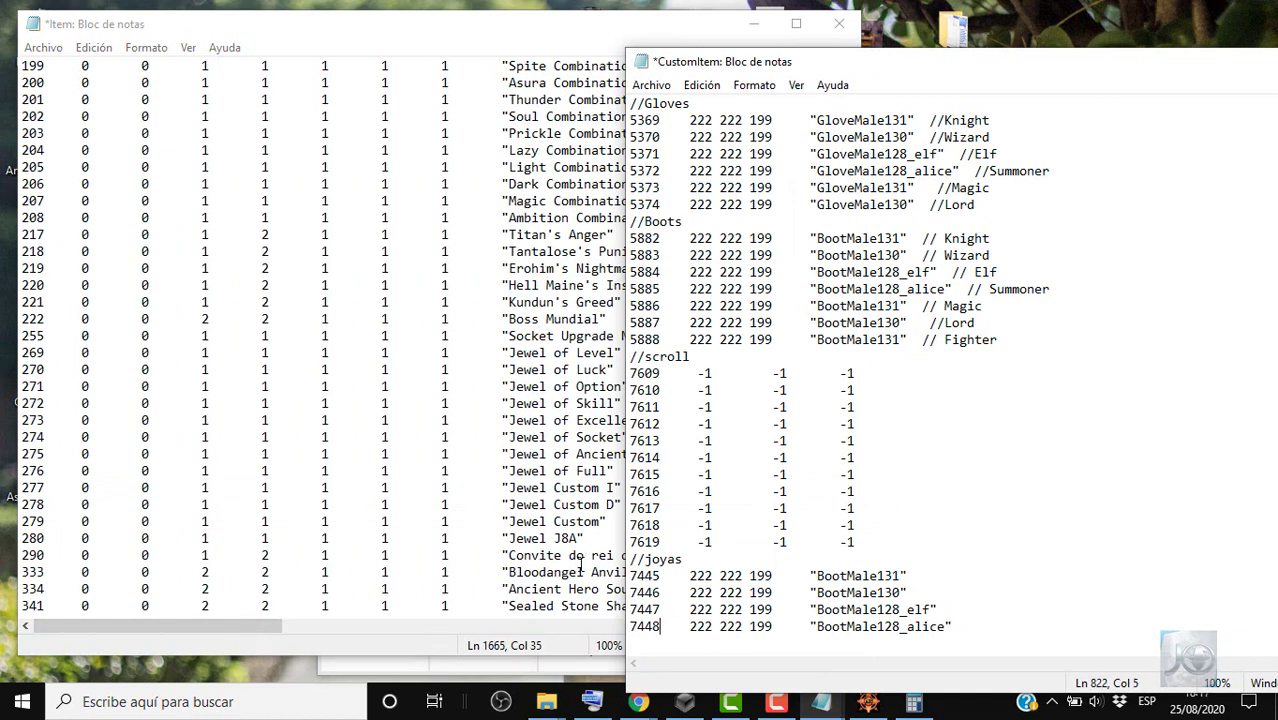
Save and close the server's Item.txt, and move the CustomItem window into its place.
{"action": "left_click", "coordinate": [839, 26]}
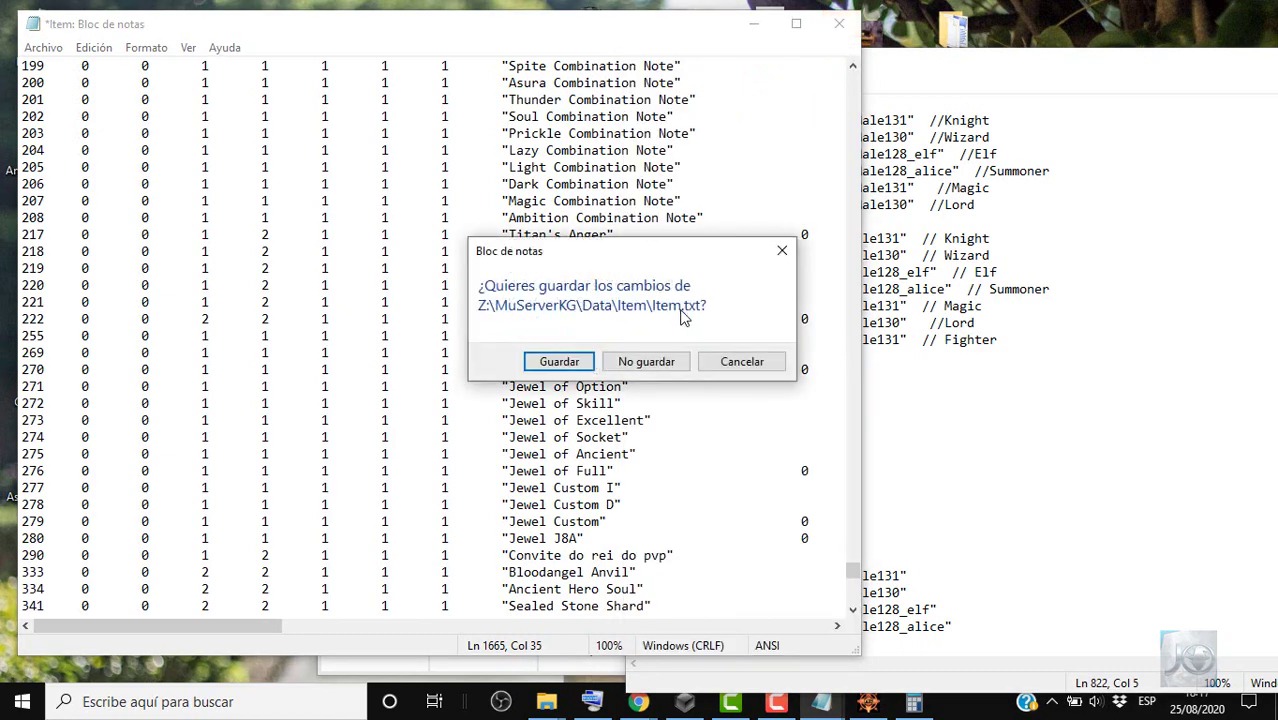
{"action": "left_click", "coordinate": [570, 372]}
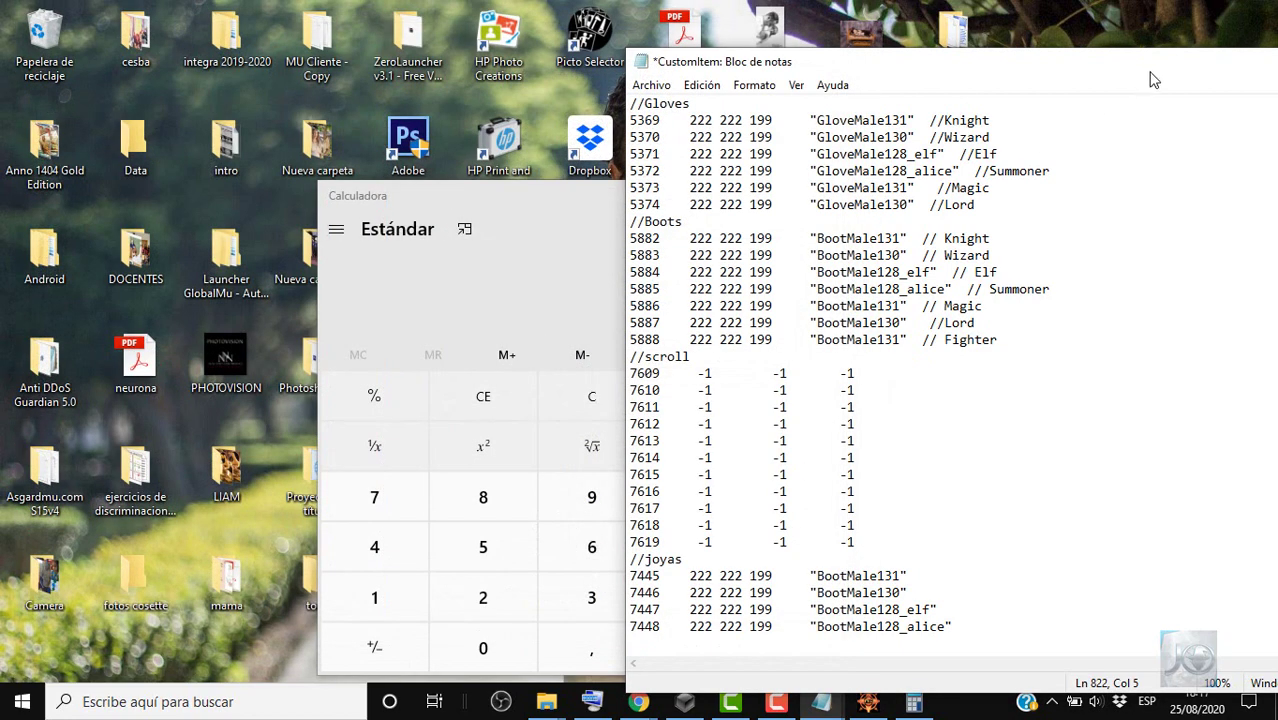
{"action": "left_click_drag", "start_coordinate": [1152, 64], "coordinate": [554, 28]}
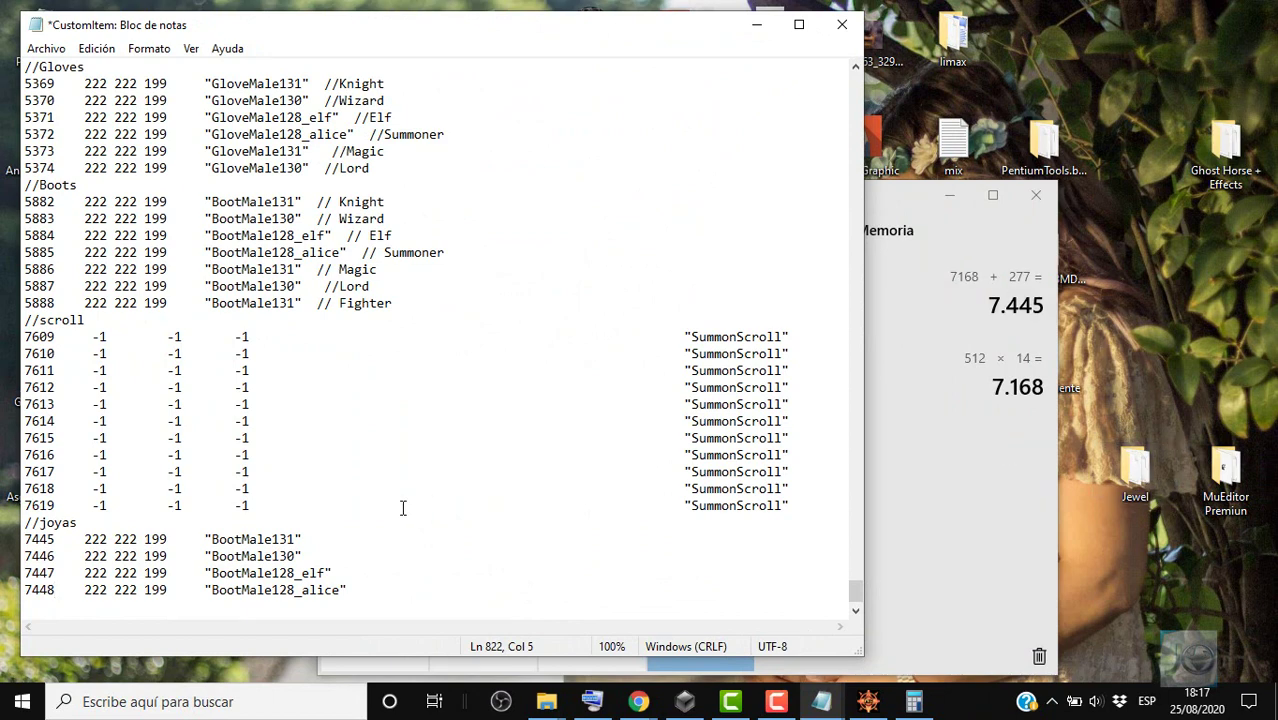
Close the calculator, open the Joyas folder inside Jewel, and place its window beside CustomItem.
{"action": "mouse_move", "coordinate": [296, 538]}
{"action": "left_mouse_down"}
{"action": "mouse_move", "coordinate": [211, 541]}
{"action": "mouse_move", "coordinate": [297, 543]}
{"action": "left_mouse_up"}
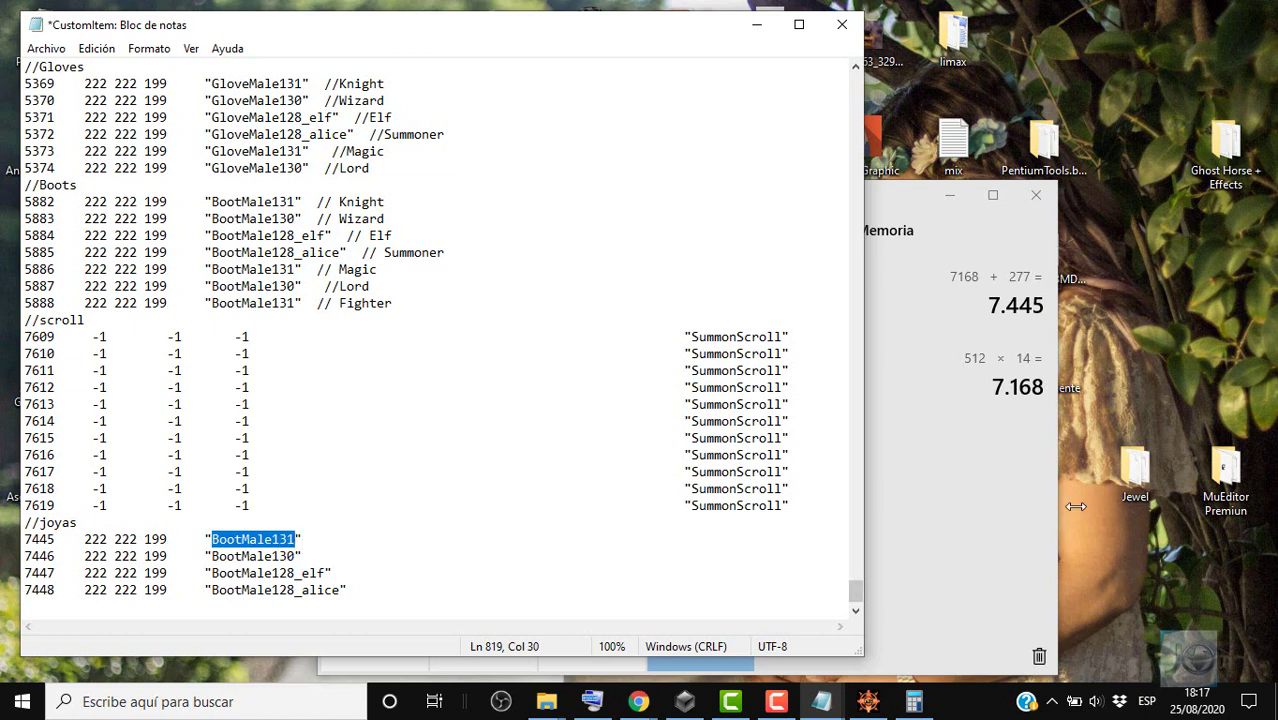
{"action": "left_click", "coordinate": [1036, 494]}
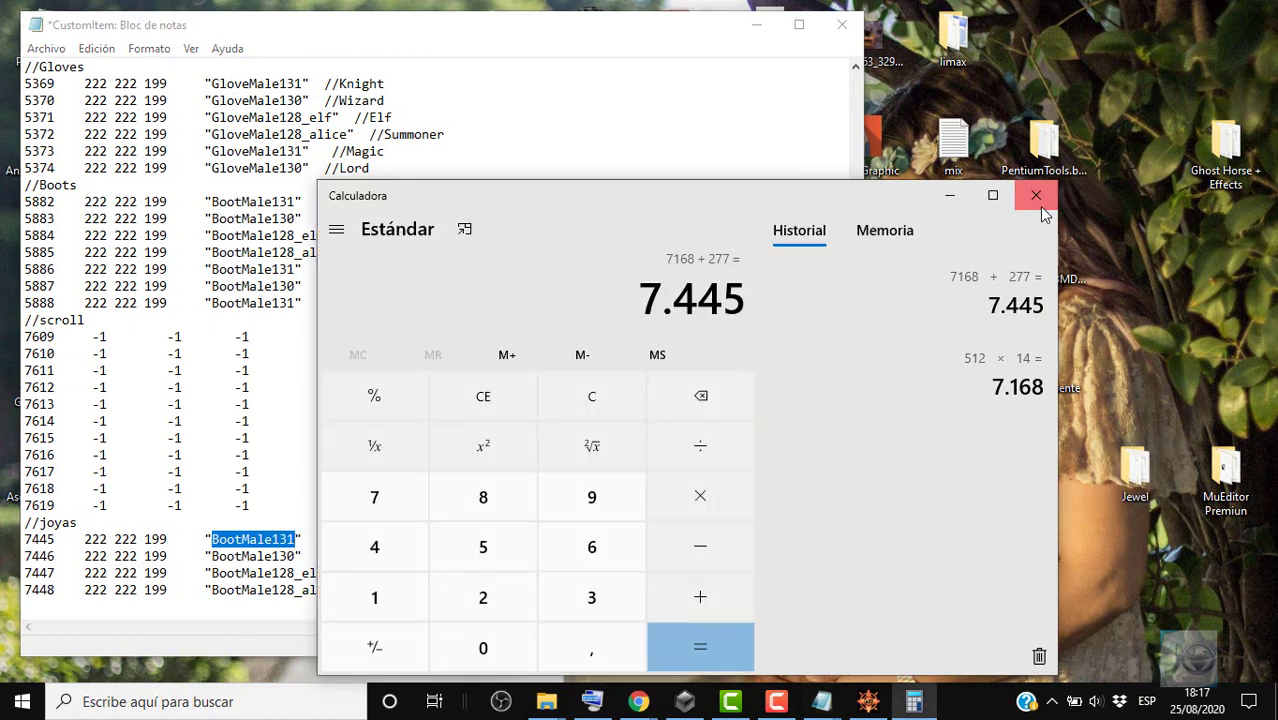
{"action": "left_click", "coordinate": [1036, 195]}
{"action": "double_click", "coordinate": [1135, 468]}
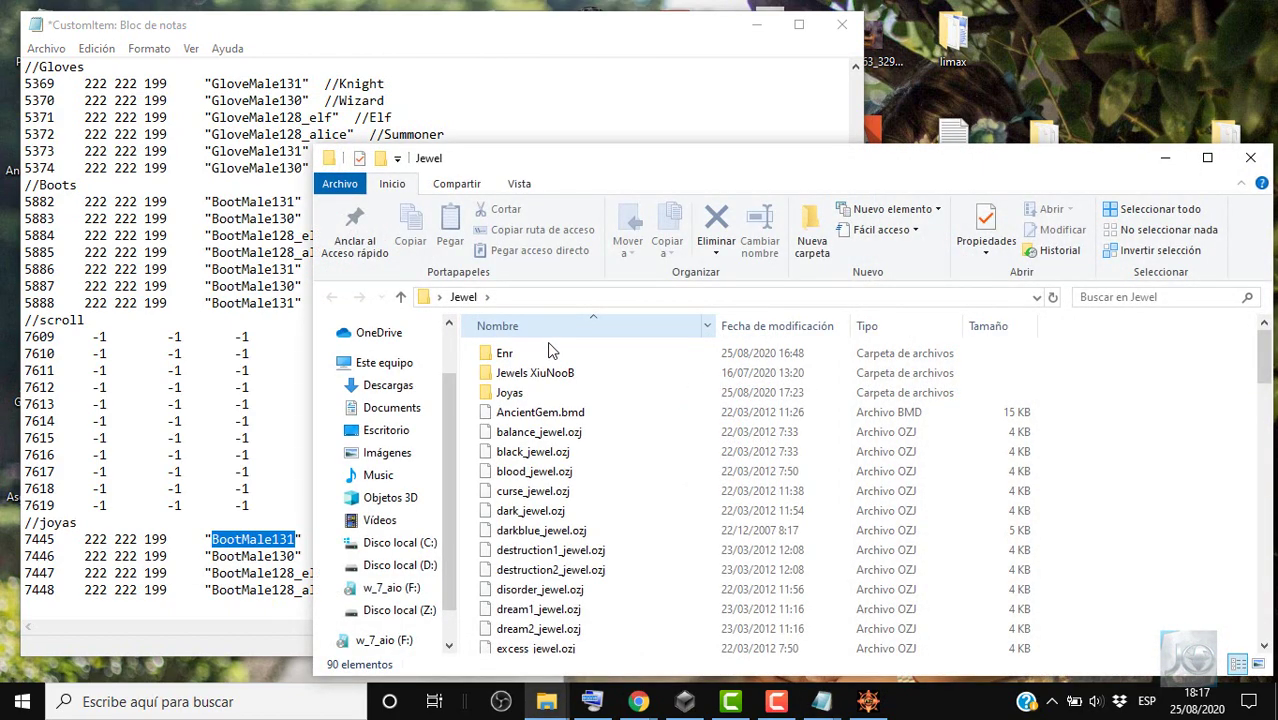
{"action": "double_click", "coordinate": [545, 394]}
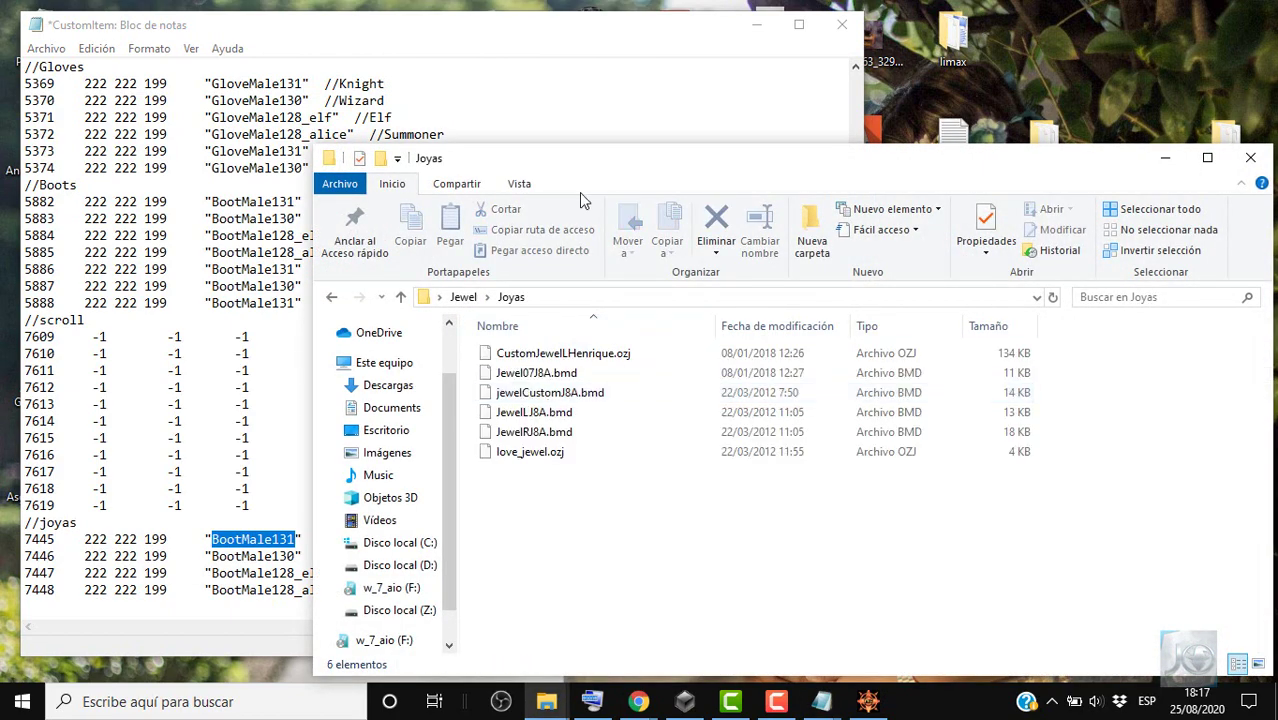
{"action": "left_click_drag", "start_coordinate": [570, 164], "coordinate": [1099, 136]}
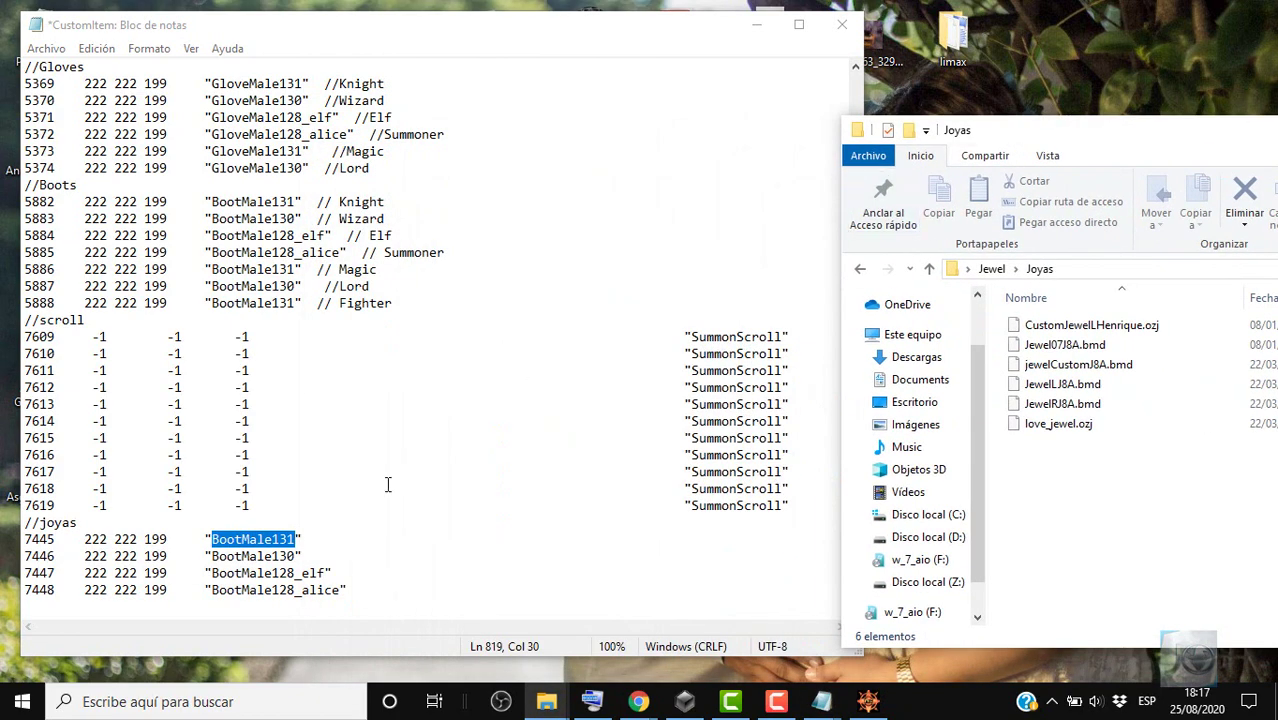
Replace the model name in joyas row 7445 with JewelLJ8A, copied from the name of the .bmd file.
{"action": "left_click", "coordinate": [1062, 384]}
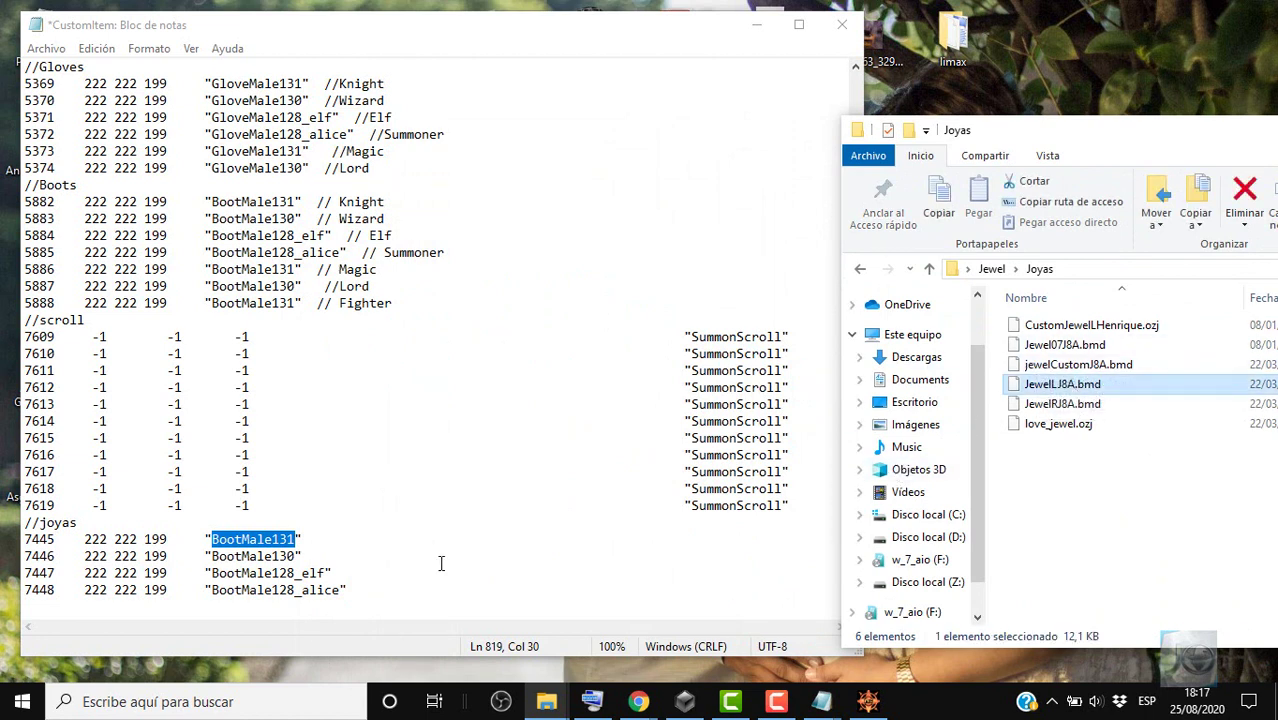
{"action": "right_click", "coordinate": [1099, 391]}
{"action": "left_click", "coordinate": [1038, 640]}
{"action": "key", "text": "ctrl+c"}
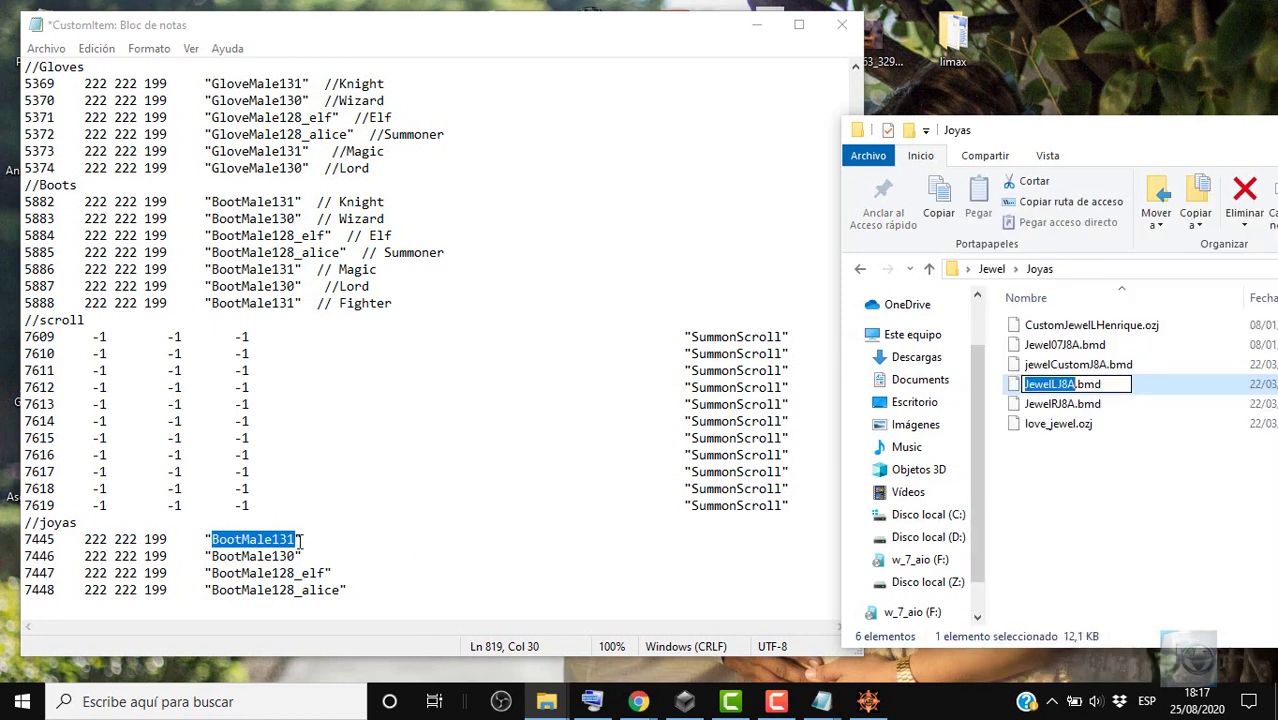
{"action": "left_click_drag", "start_coordinate": [298, 540], "coordinate": [187, 530]}
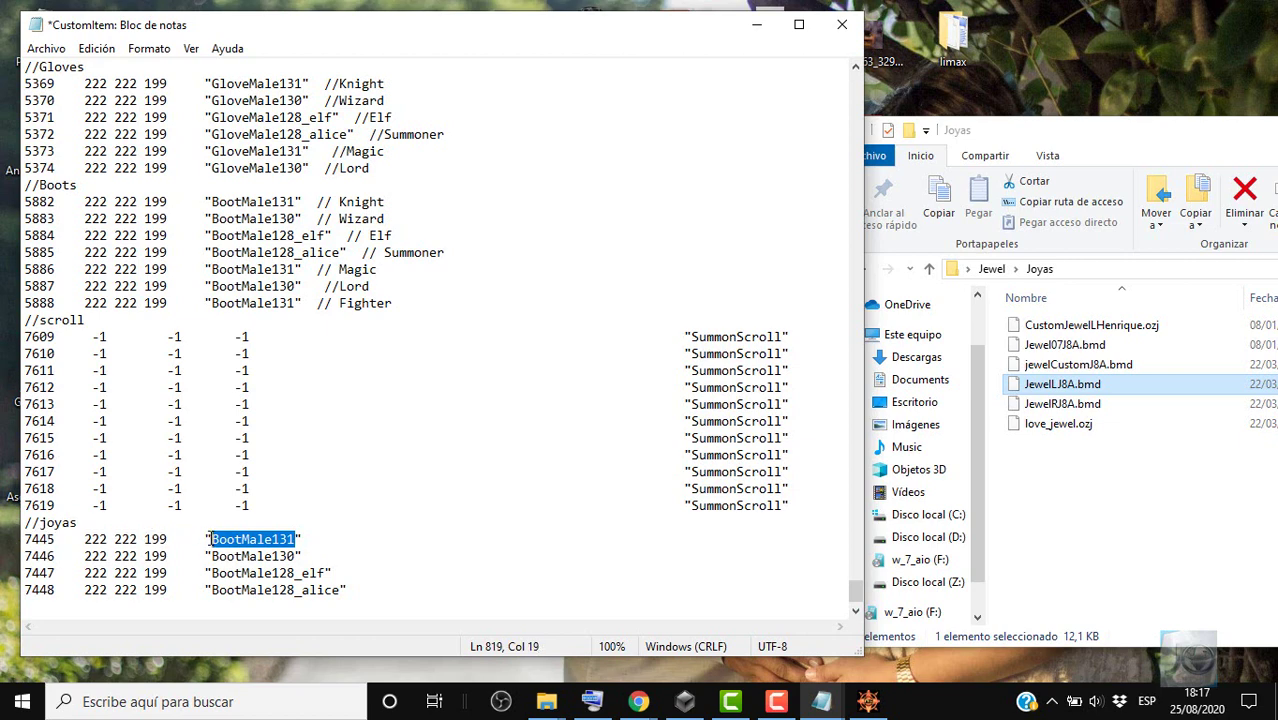
{"action": "key", "text": "ctrl+v"}
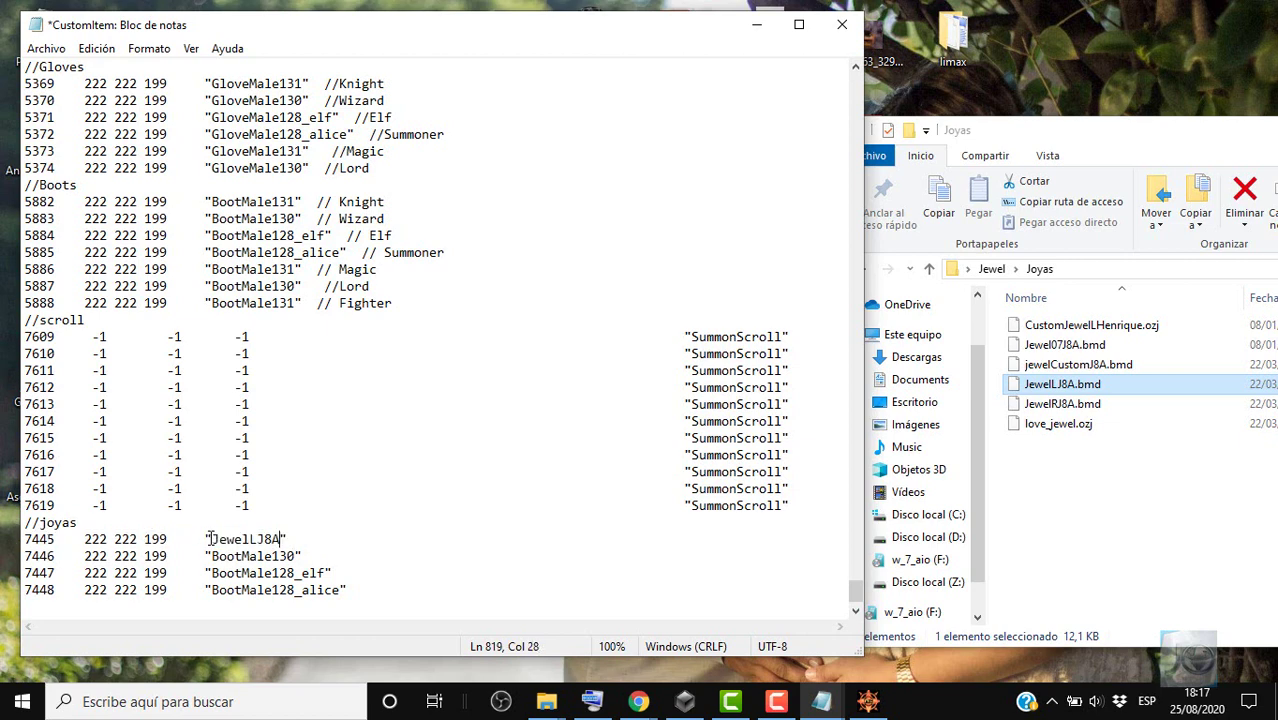
Replace the model name in joyas row 7446 with JewelRJ8A, copied from its .bmd file name.
{"action": "left_click", "coordinate": [1088, 405]}
{"action": "right_click", "coordinate": [1090, 406]}
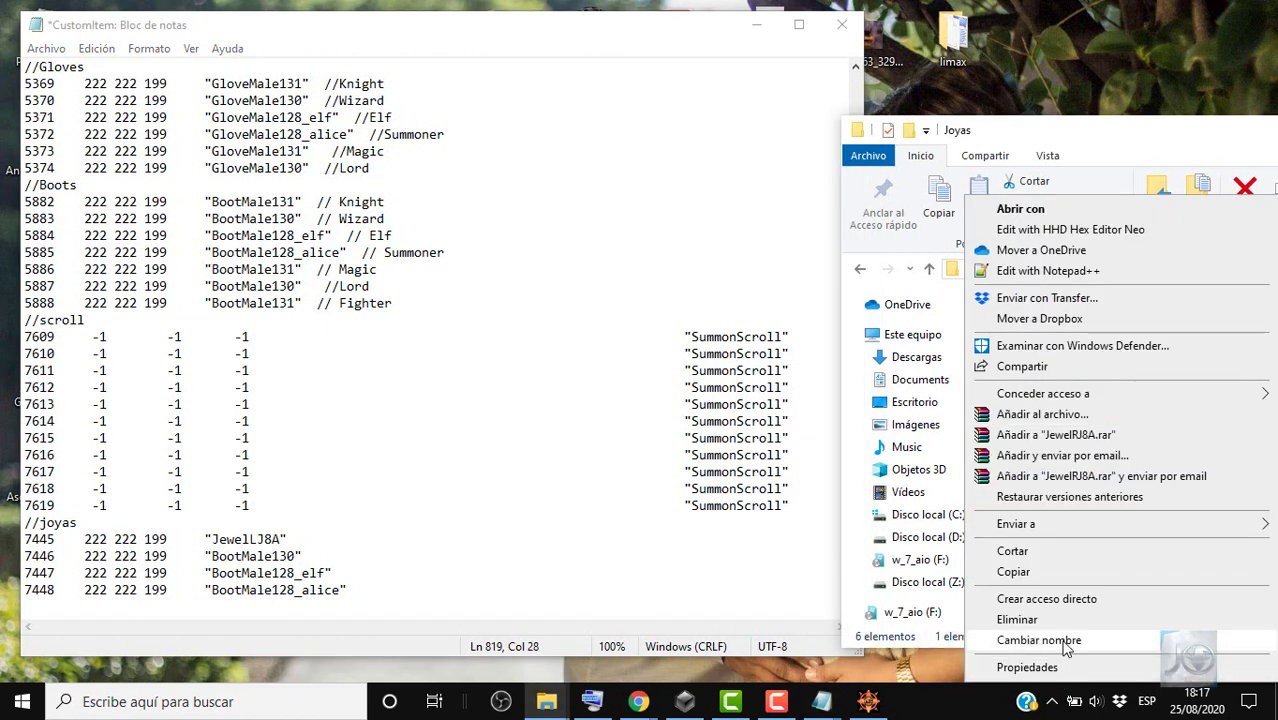
{"action": "left_click", "coordinate": [1065, 648]}
{"action": "key", "text": "ctrl+c"}
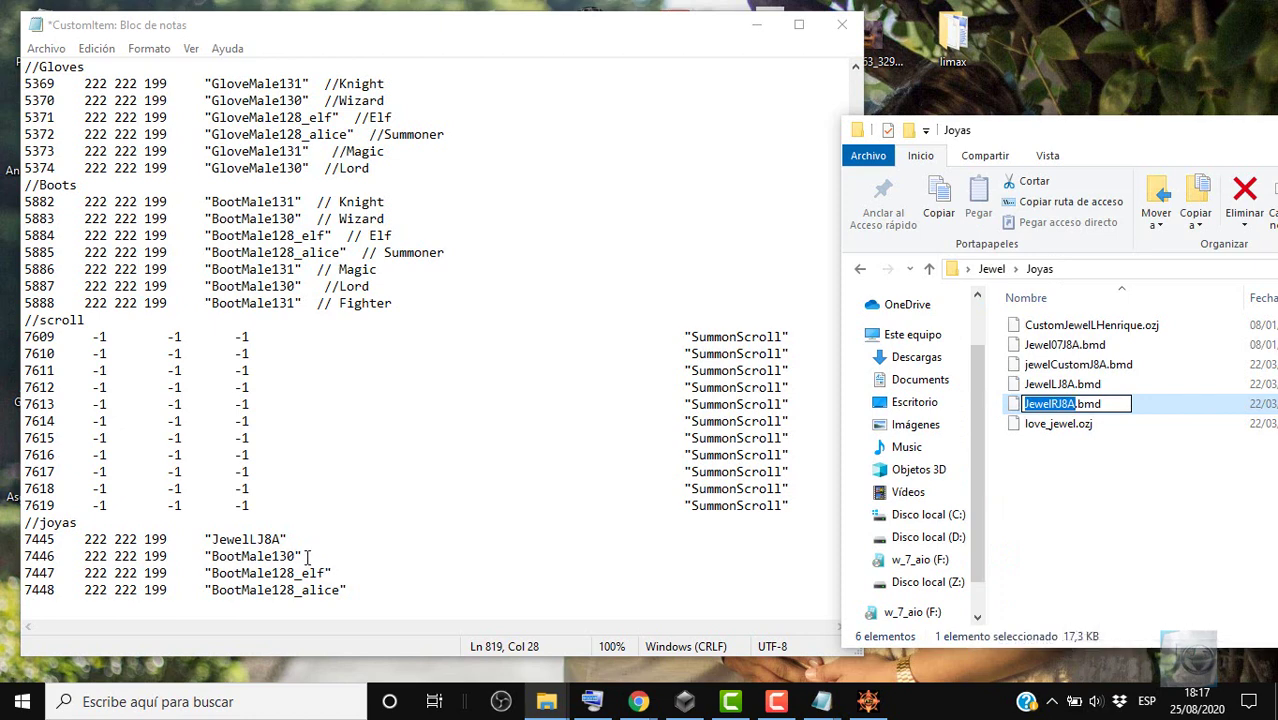
{"action": "left_click_drag", "start_coordinate": [297, 555], "coordinate": [213, 555]}
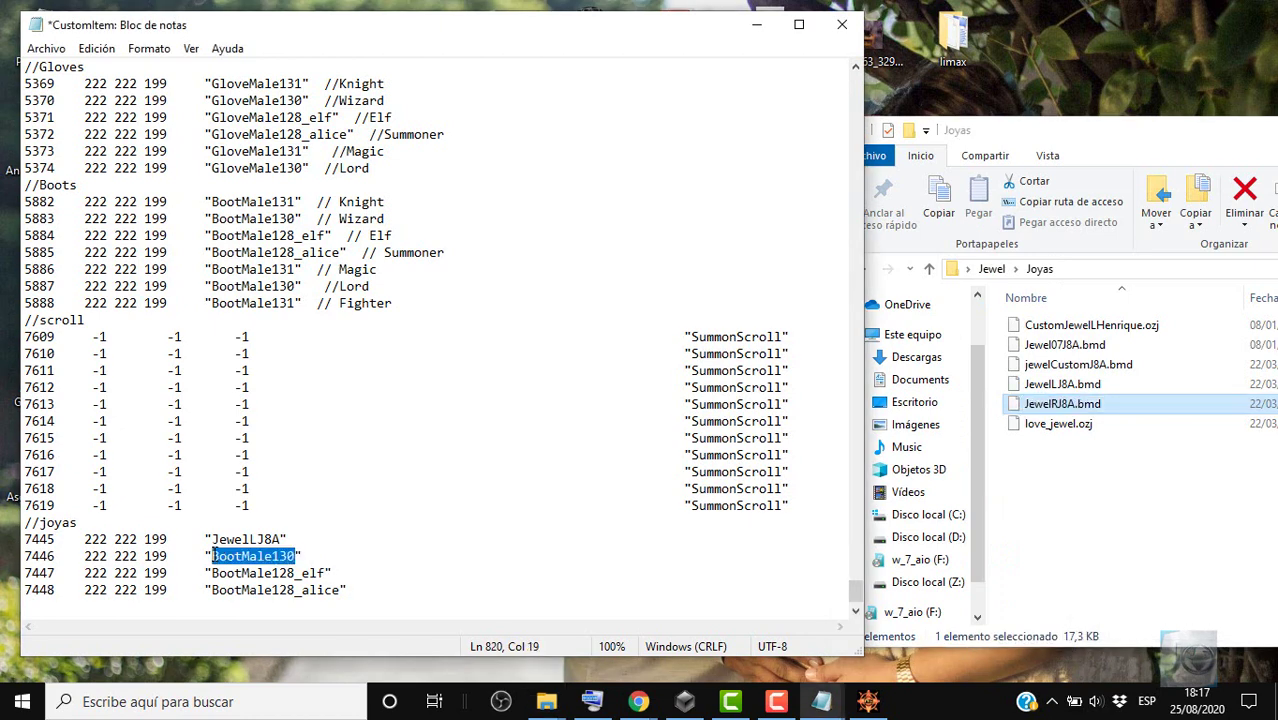
{"action": "key", "text": "ctrl+v"}
Replace the model name in joyas row 7447 with jewelCustomJ8A, copied from its .bmd file name.
{"action": "left_click", "coordinate": [1072, 364]}
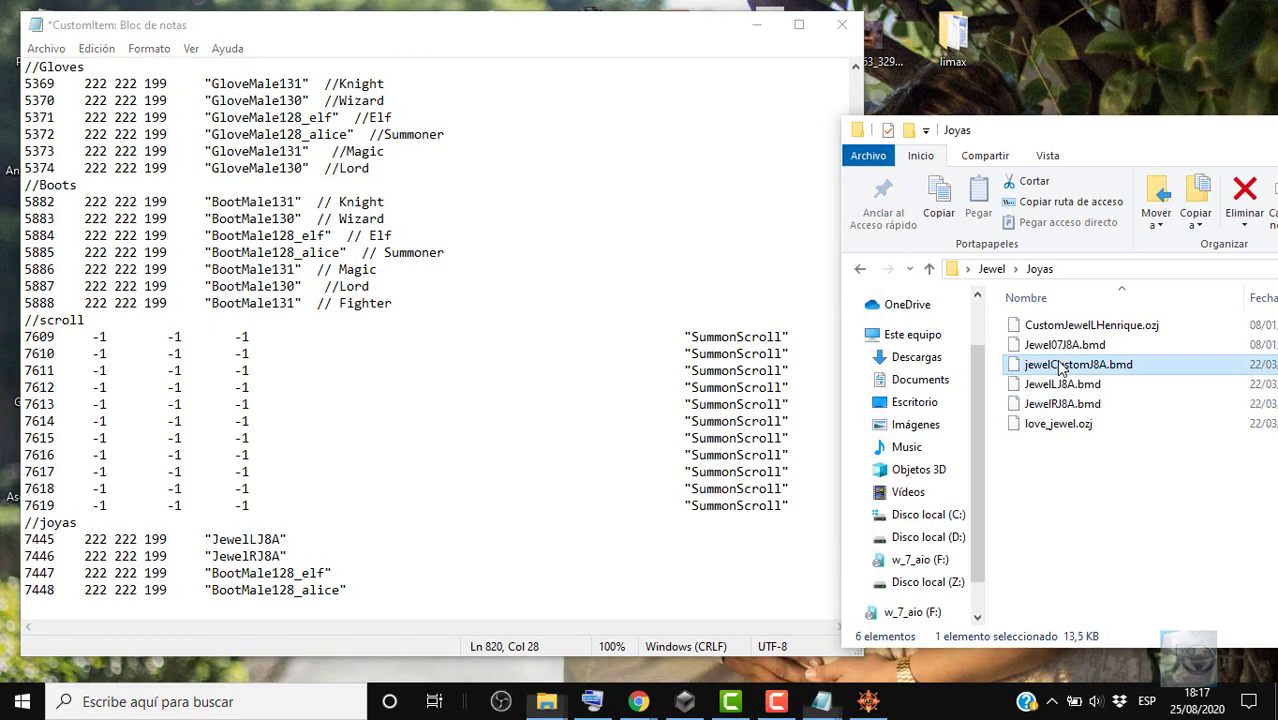
{"action": "right_click", "coordinate": [1072, 364]}
{"action": "left_click", "coordinate": [1060, 639]}
{"action": "key", "text": "ctrl+c"}
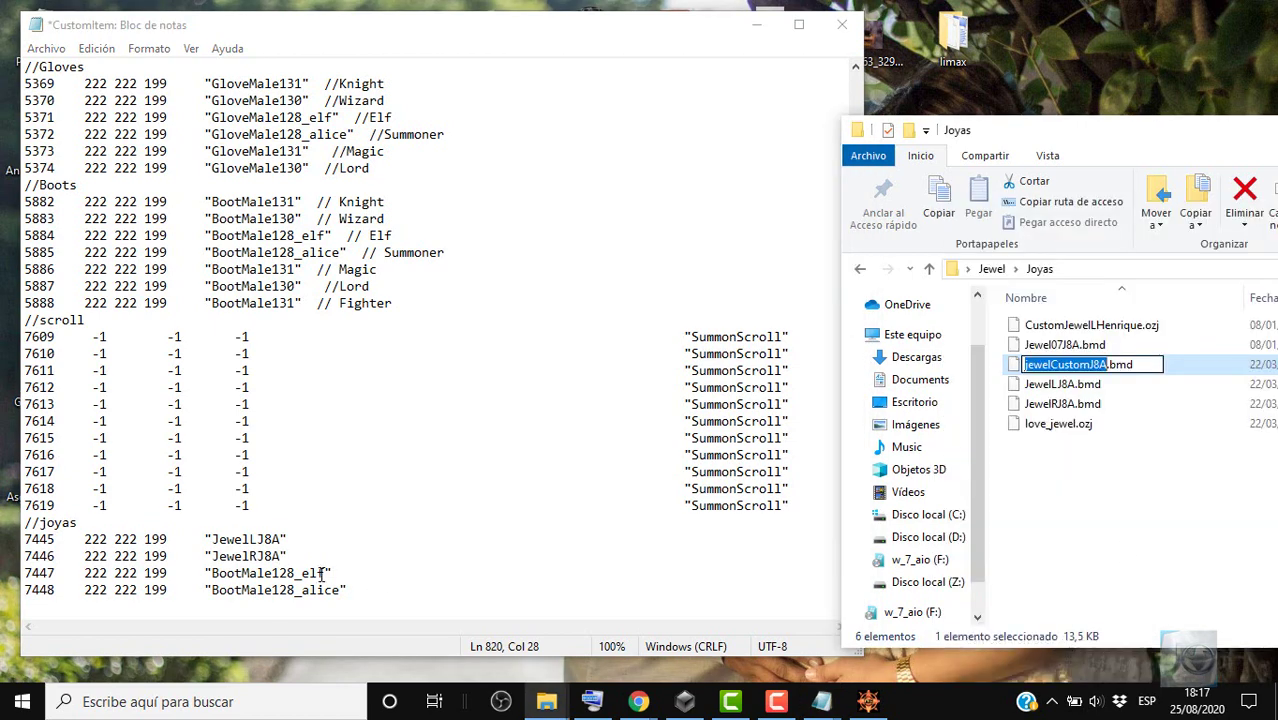
{"action": "left_click_drag", "start_coordinate": [325, 573], "coordinate": [212, 573]}
{"action": "key", "text": "ctrl+v"}
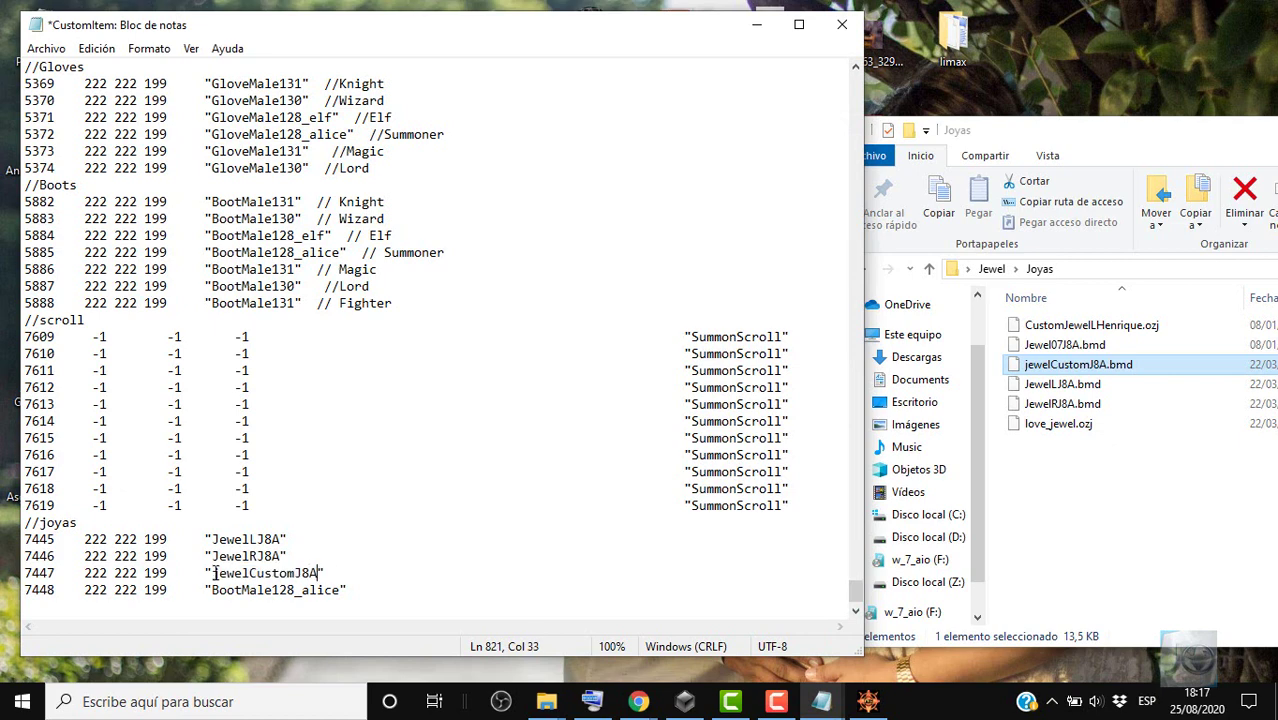
Replace the model name in joyas row 7448 with Jewel07J8A from its .bmd file name, and close the Joyas folder.
{"action": "left_click", "coordinate": [1112, 345]}
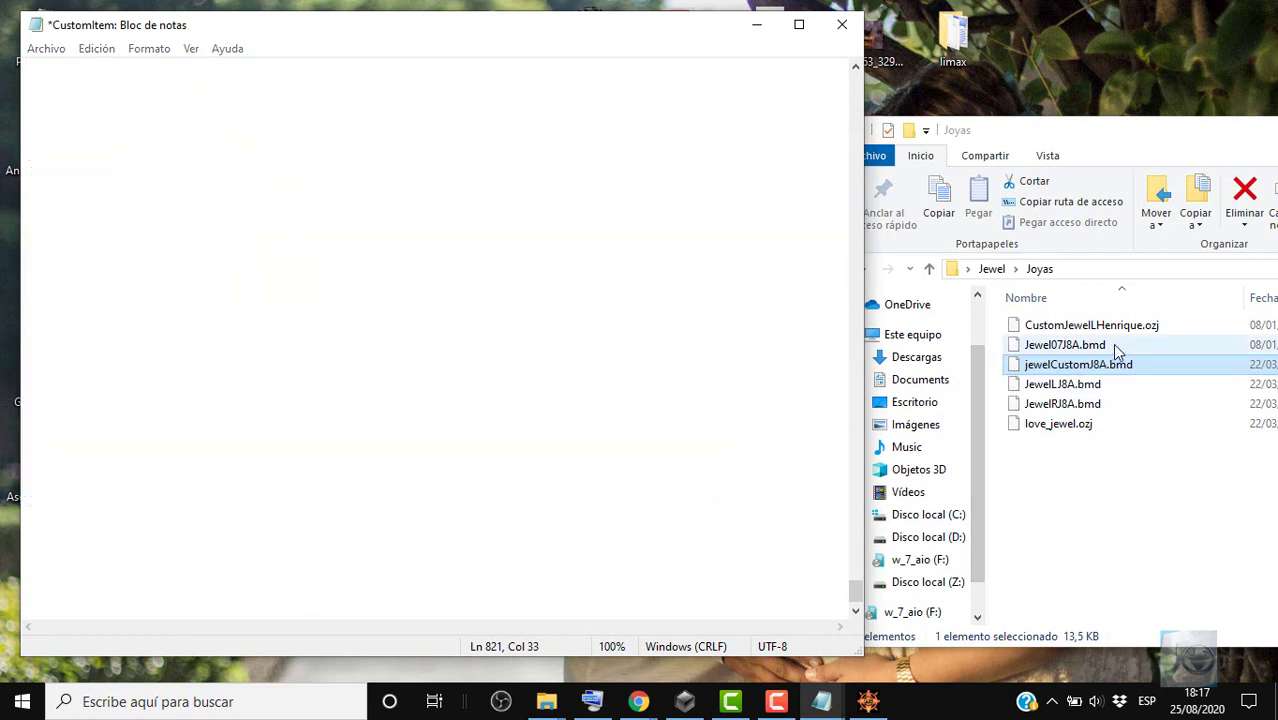
{"action": "right_click", "coordinate": [1112, 343]}
{"action": "left_click", "coordinate": [1047, 650]}
{"action": "key", "text": "ctrl+c"}
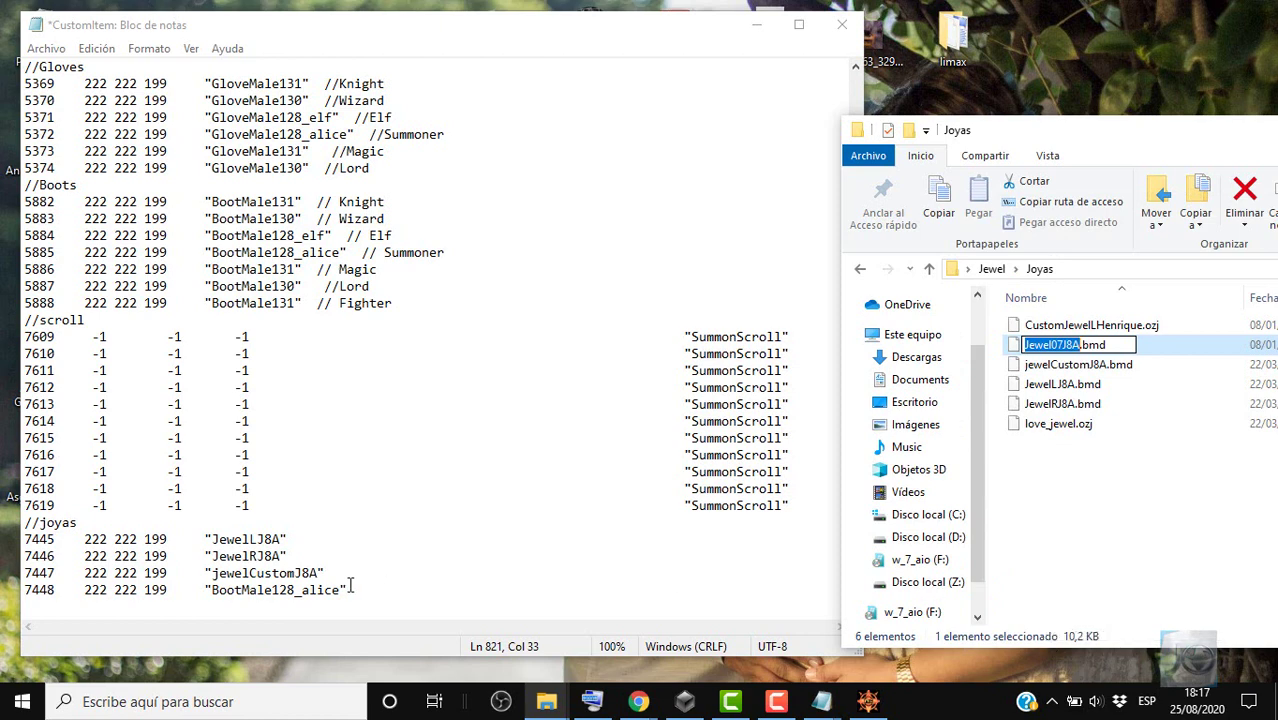
{"action": "left_click_drag", "start_coordinate": [342, 590], "coordinate": [211, 592]}
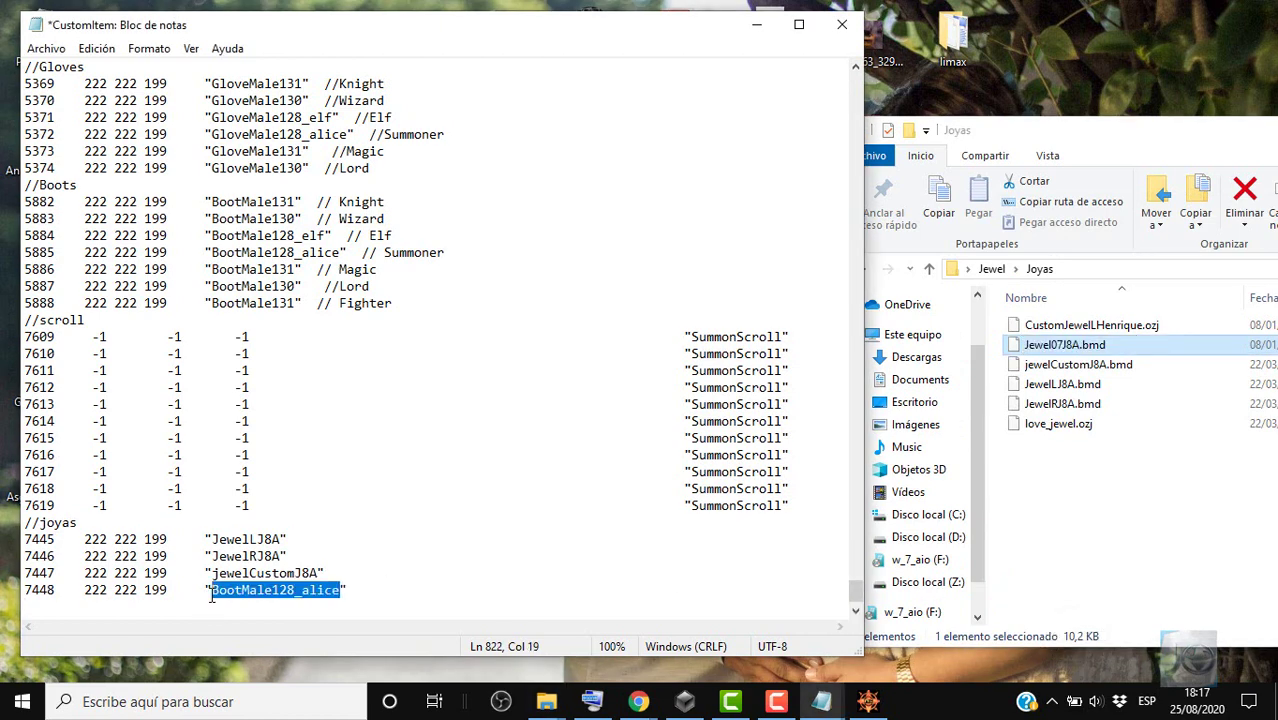
{"action": "key", "text": "ctrl+v"}
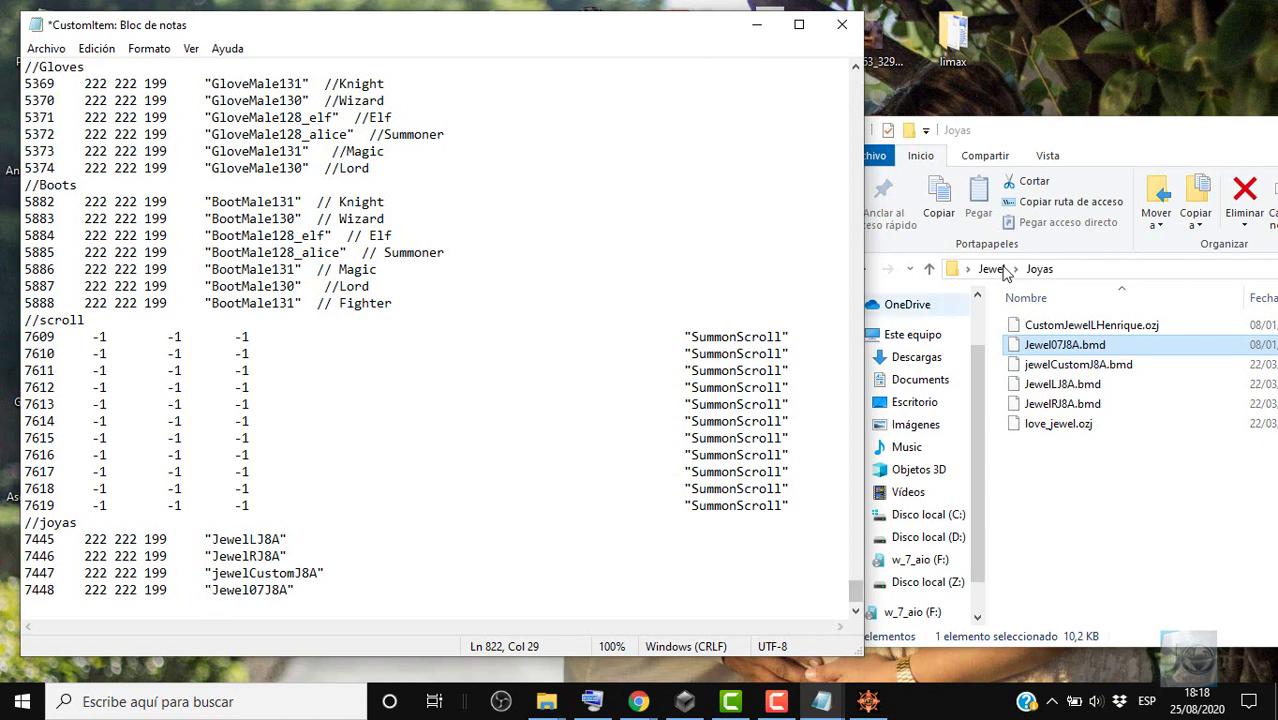
{"action": "left_click_drag", "start_coordinate": [1234, 140], "coordinate": [479, 372]}
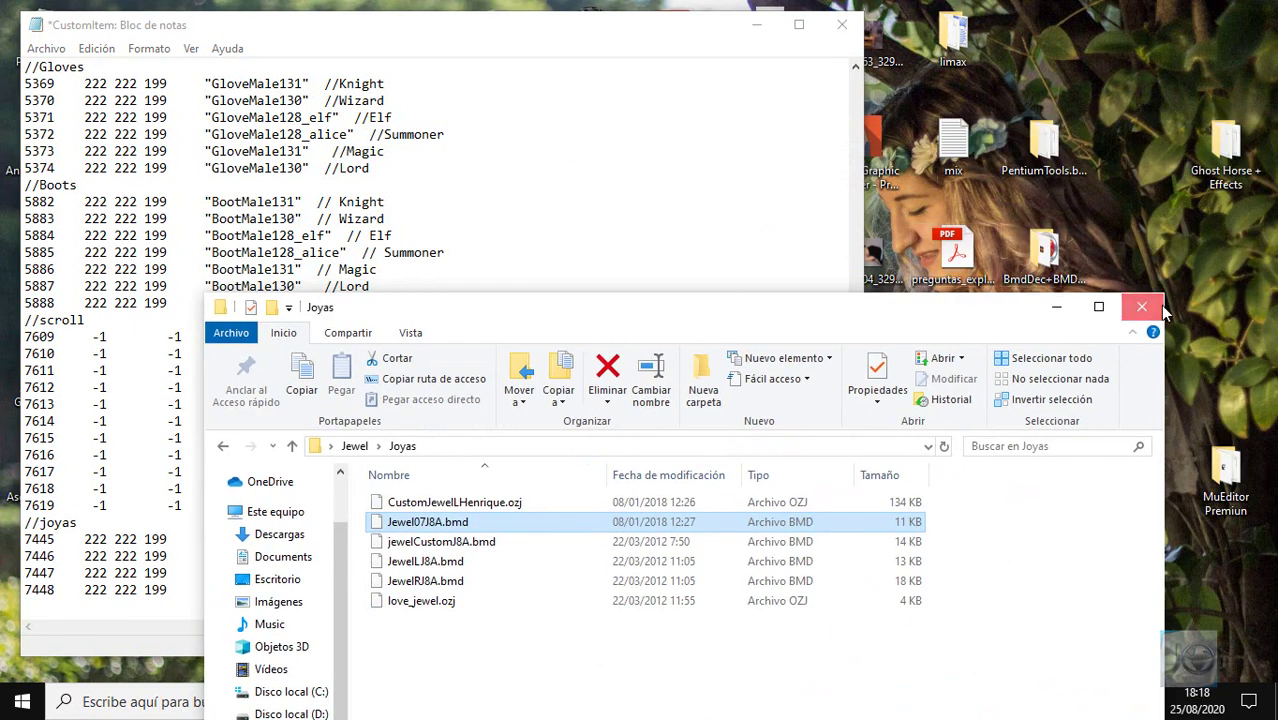
{"action": "left_click", "coordinate": [1145, 302]}
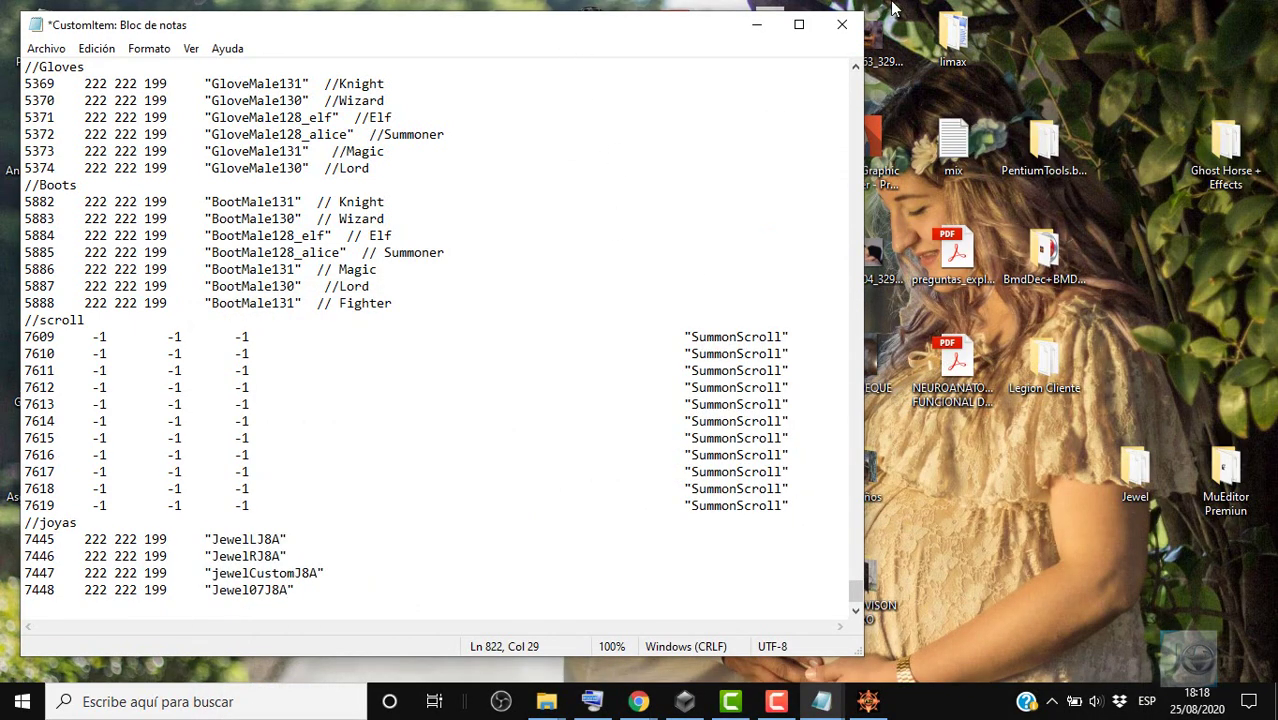
Check the 222 222 199 values of the joyas rows against the Boots rows, and save and close CustomItem.txt.
{"action": "left_click_drag", "start_coordinate": [167, 539], "coordinate": [166, 592]}
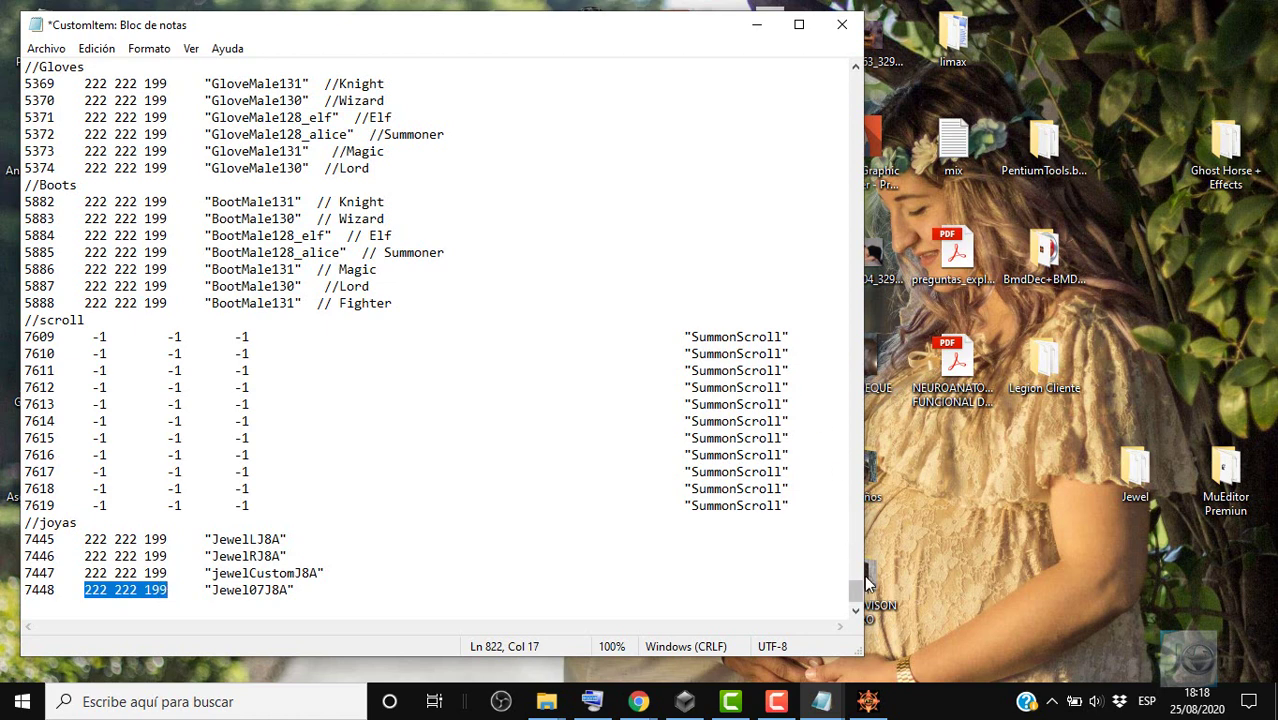
{"action": "left_click", "coordinate": [855, 609]}
{"action": "left_click", "coordinate": [855, 609]}
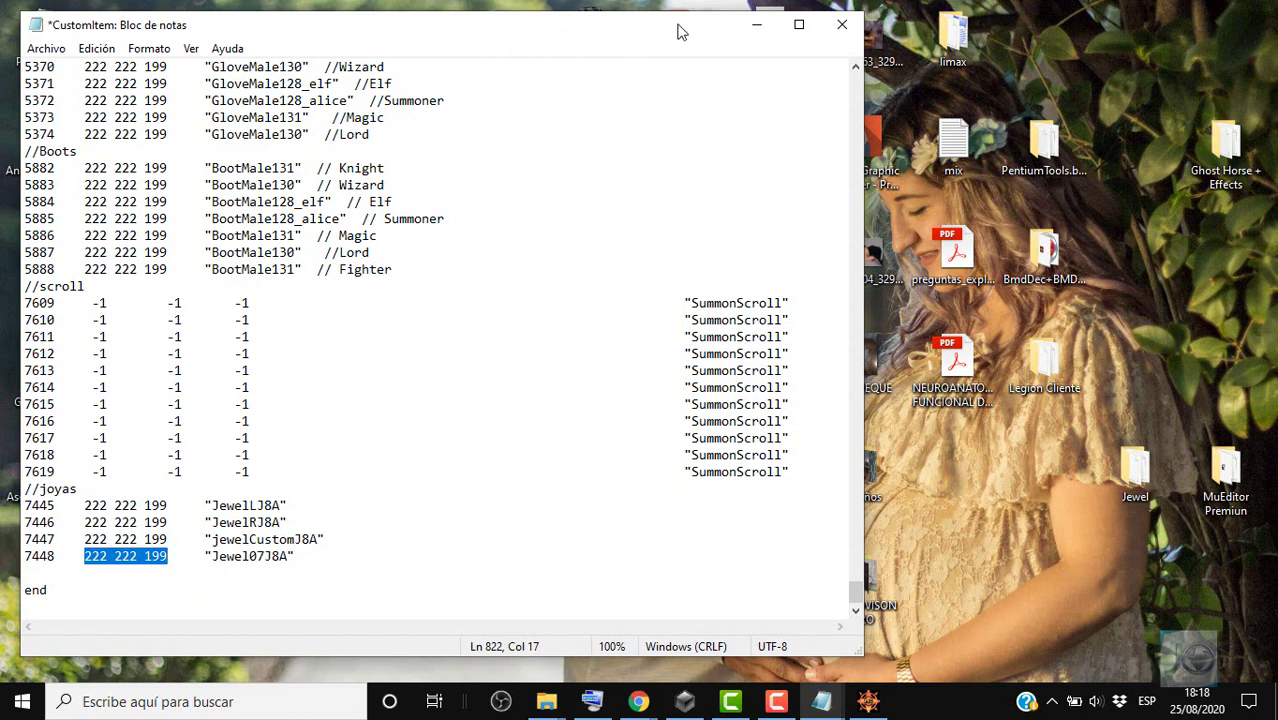
{"action": "left_click_drag", "start_coordinate": [677, 32], "coordinate": [877, 46]}
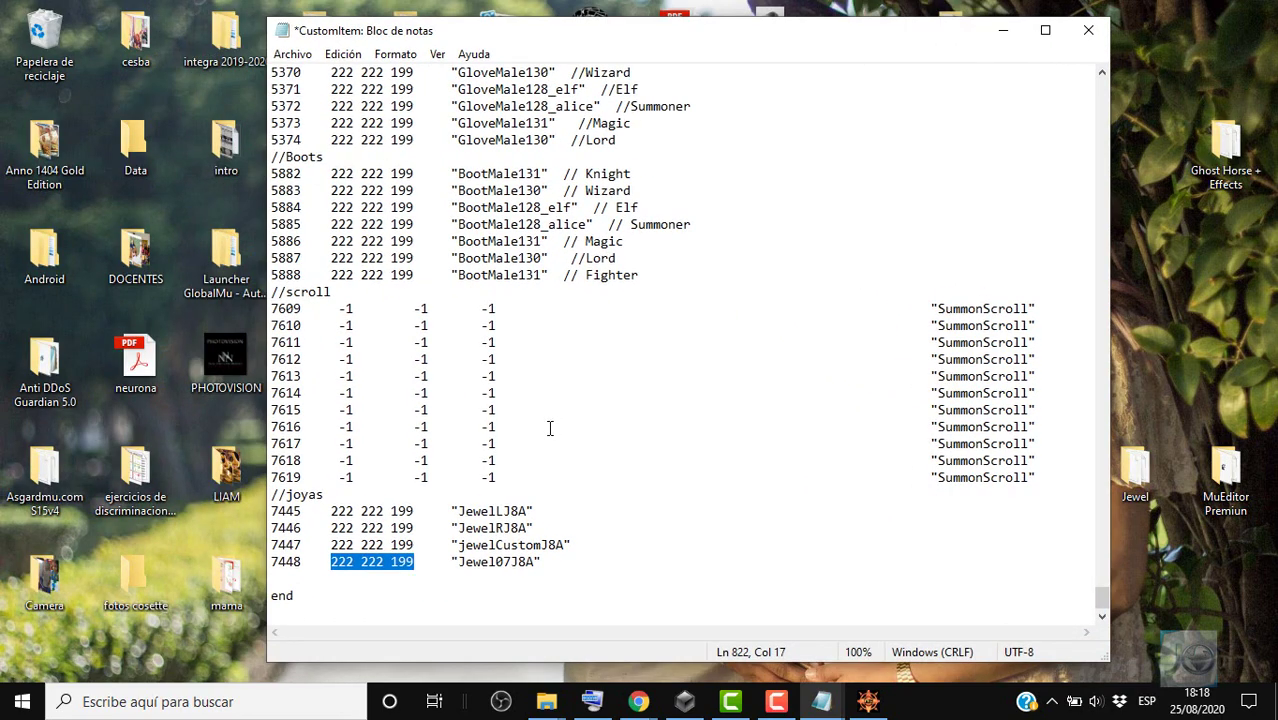
{"action": "left_click_drag", "start_coordinate": [422, 514], "coordinate": [333, 511]}
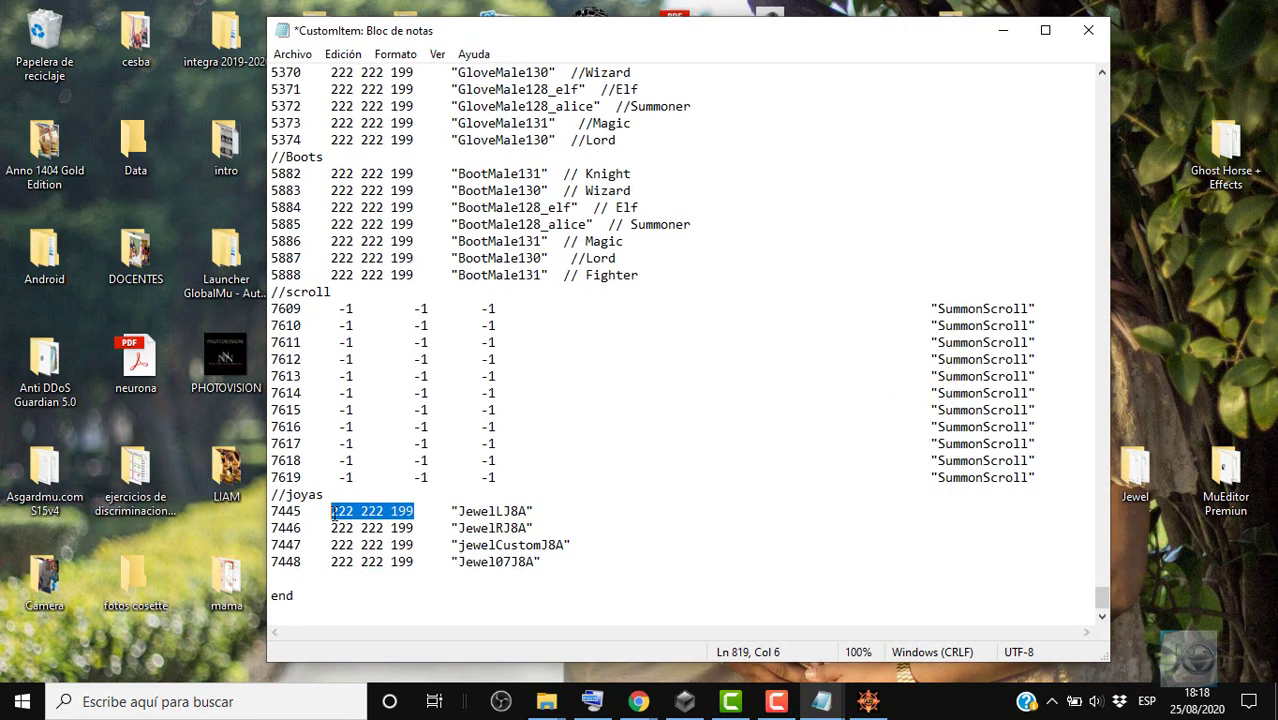
{"action": "mouse_move", "coordinate": [410, 274]}
{"action": "left_mouse_down"}
{"action": "mouse_move", "coordinate": [330, 224]}
{"action": "mouse_move", "coordinate": [335, 191]}
{"action": "mouse_move", "coordinate": [417, 246]}
{"action": "mouse_move", "coordinate": [419, 268]}
{"action": "left_mouse_up"}
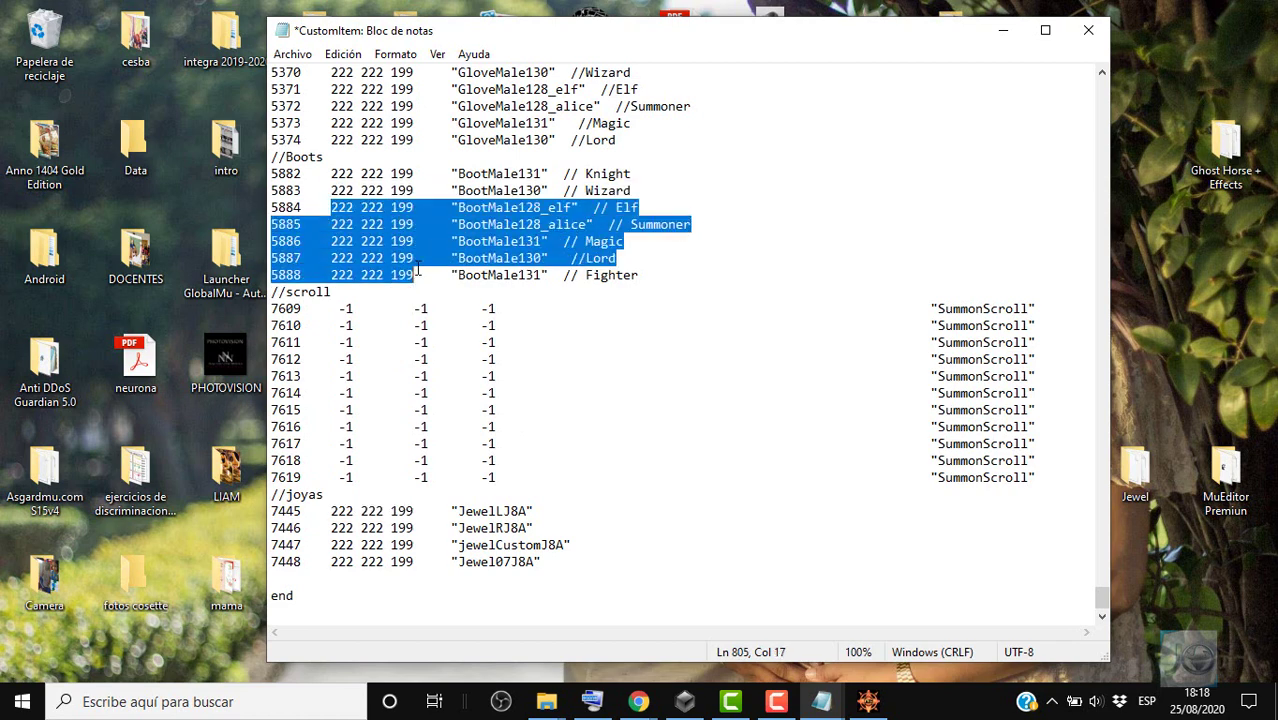
{"action": "left_click", "coordinate": [490, 274]}
{"action": "left_click", "coordinate": [1088, 30]}
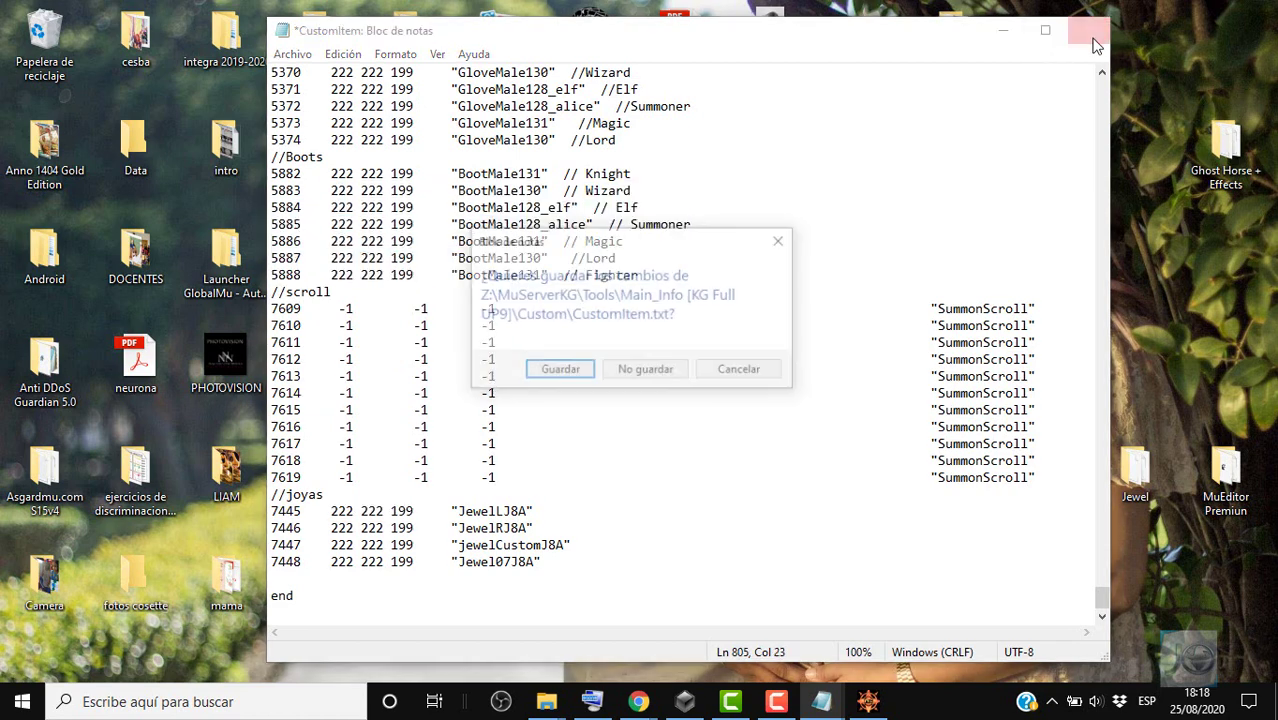
{"action": "left_click", "coordinate": [559, 371]}
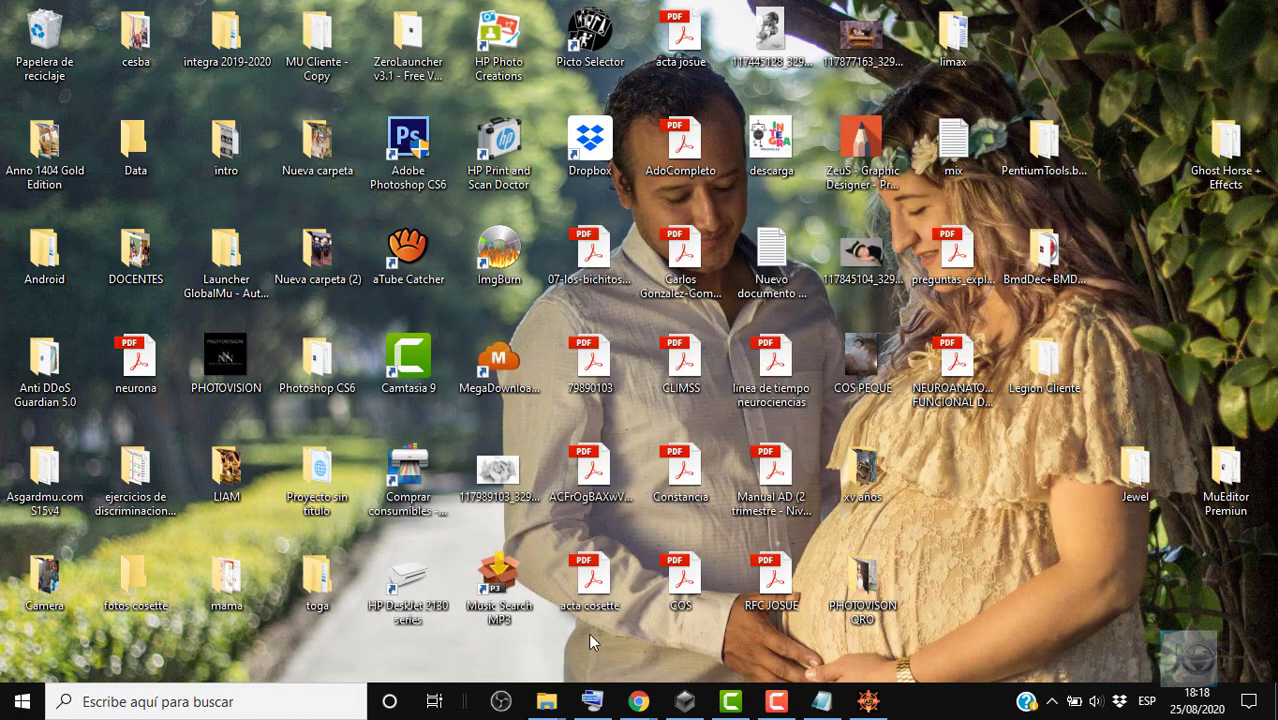
Go to MuServerKG\Tools\Main_Info [KG Full UP9] and run the Main_Info application.
{"action": "mouse_move", "coordinate": [540, 705]}
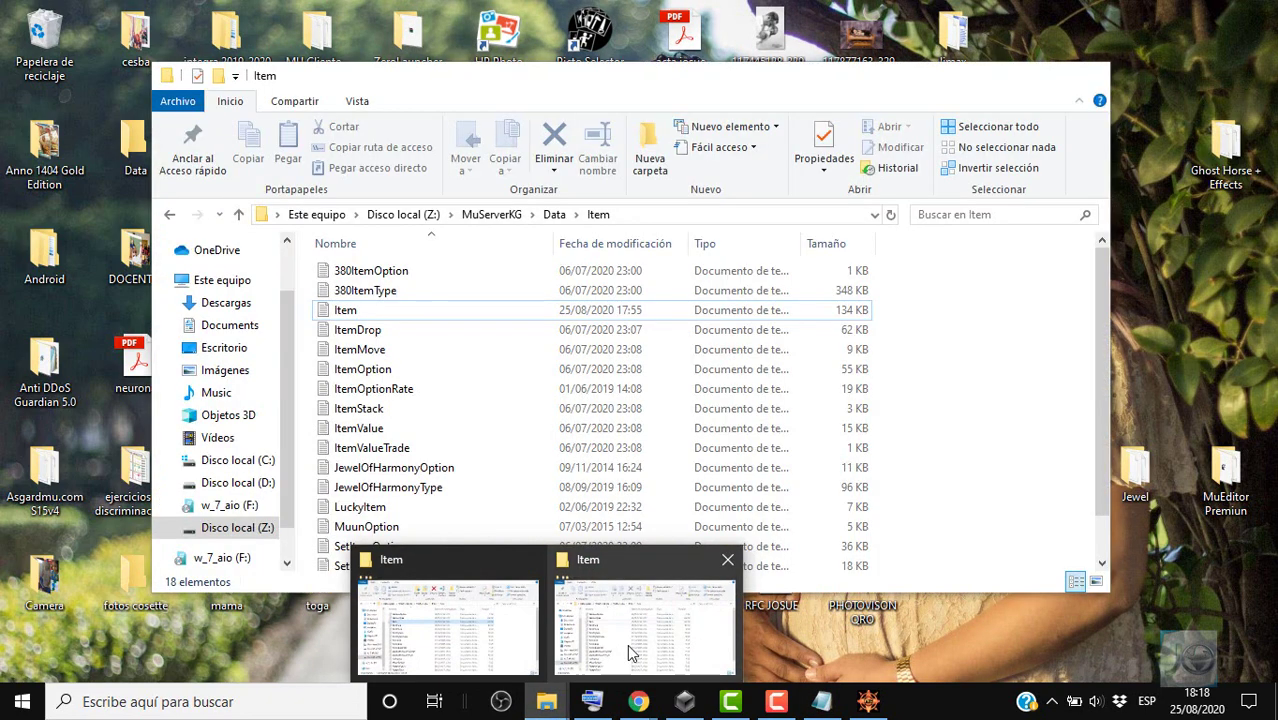
{"action": "left_click", "coordinate": [630, 652]}
{"action": "mouse_move", "coordinate": [546, 702]}
{"action": "left_click", "coordinate": [451, 632]}
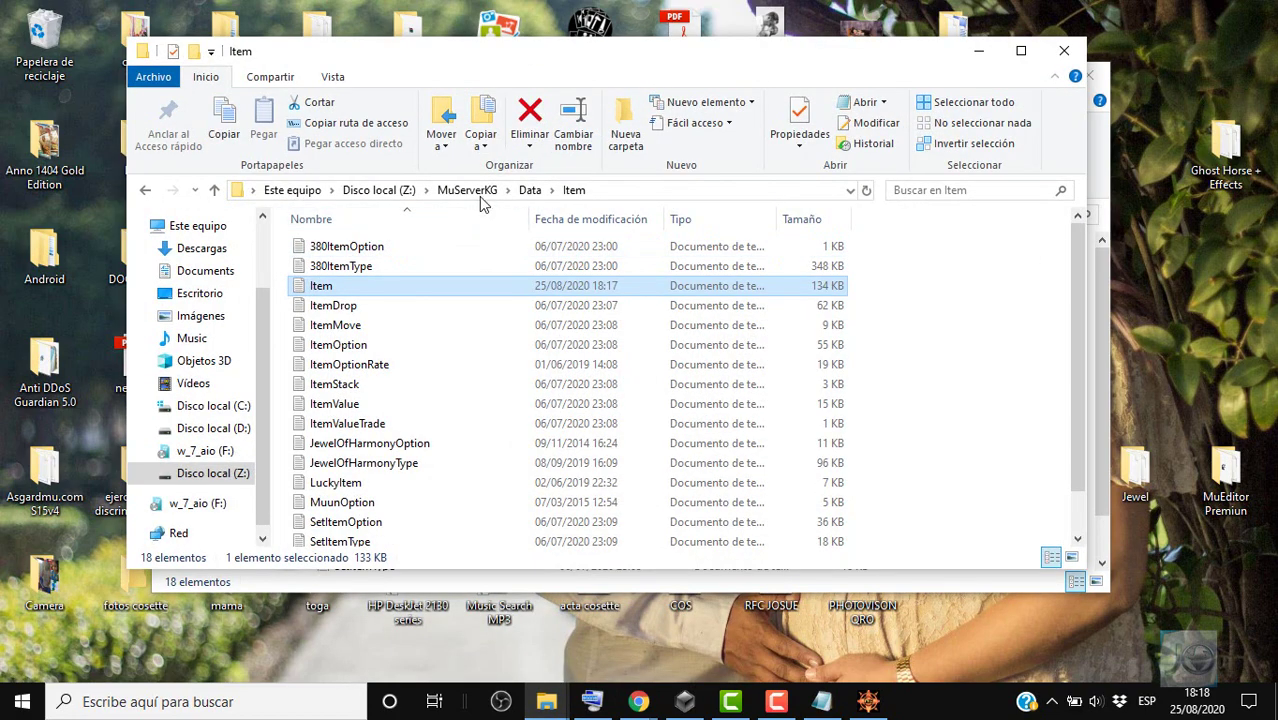
{"action": "left_click", "coordinate": [479, 196]}
{"action": "double_click", "coordinate": [393, 433]}
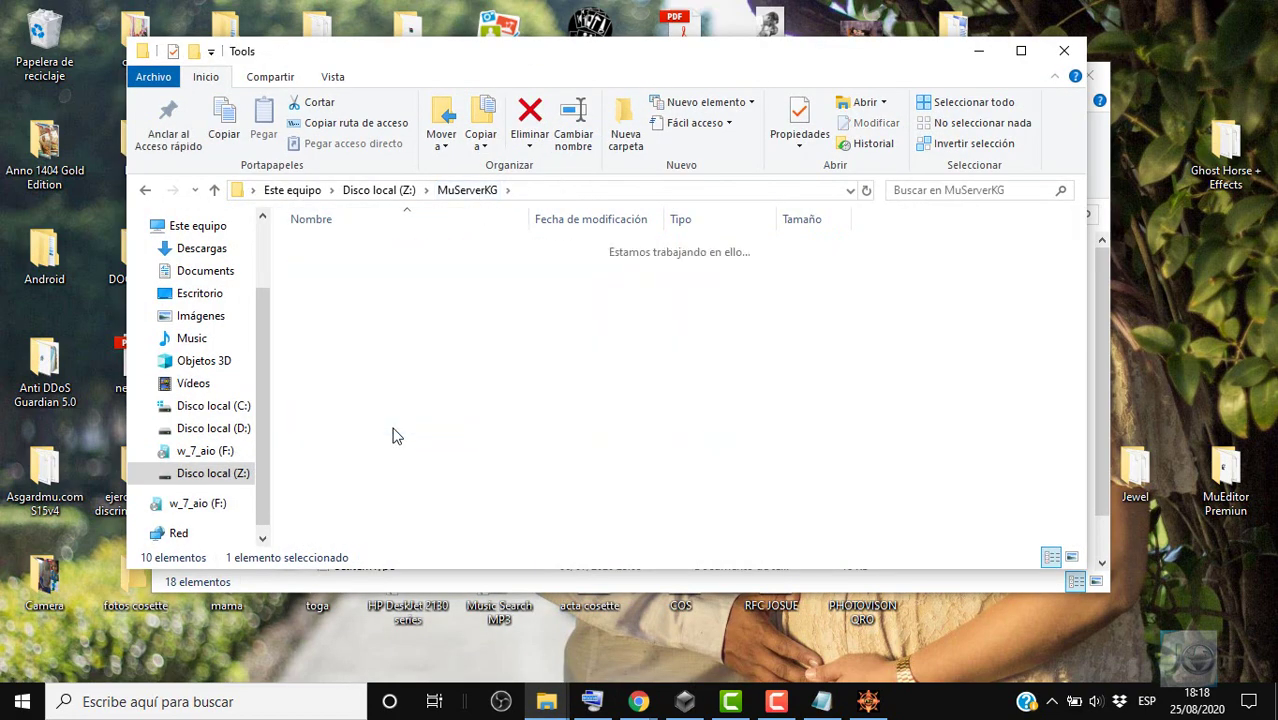
{"action": "double_click", "coordinate": [566, 324]}
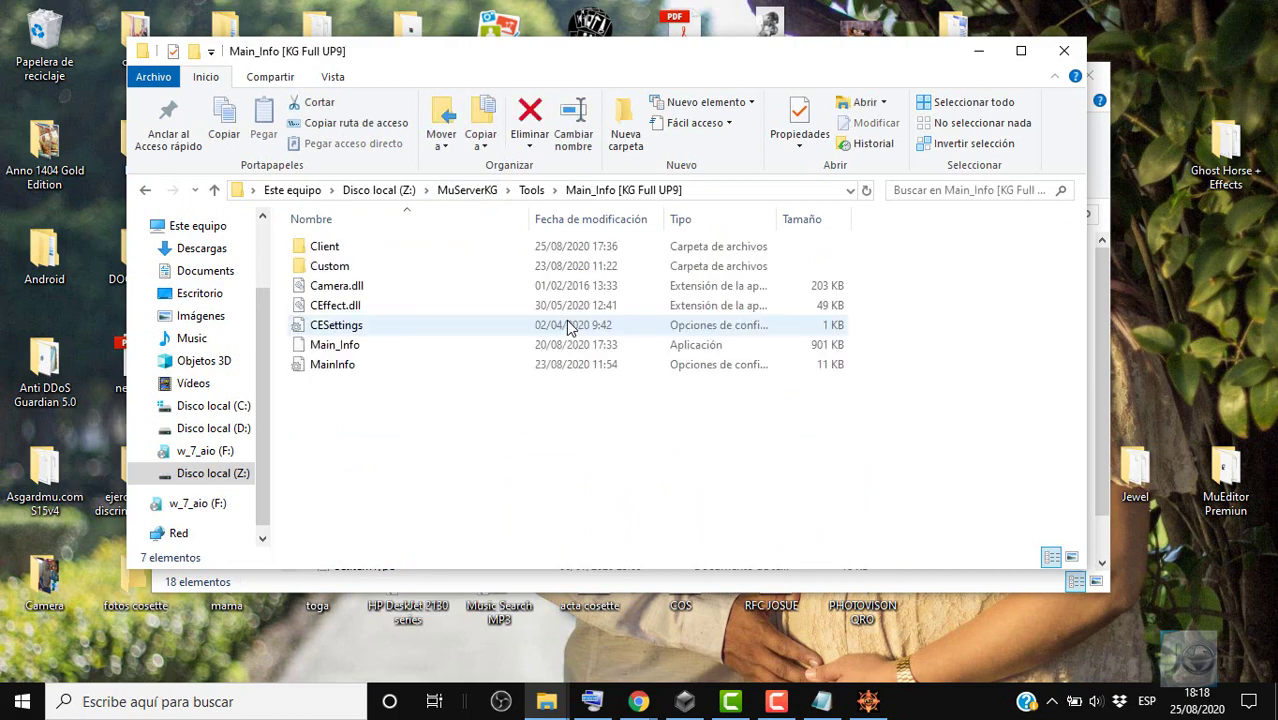
{"action": "left_click", "coordinate": [565, 355]}
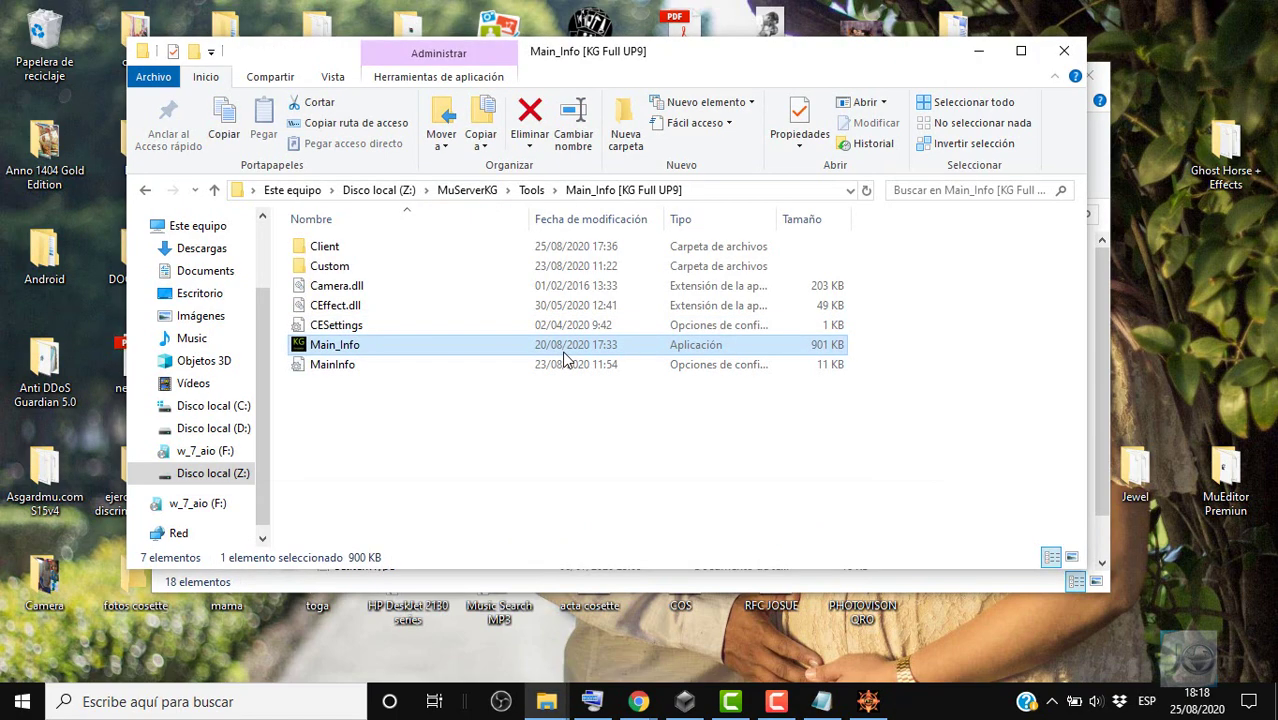
Copy the PremiumKG file from Main_Info's Client folder.
{"action": "double_click", "coordinate": [535, 254]}
{"action": "left_click", "coordinate": [535, 257]}
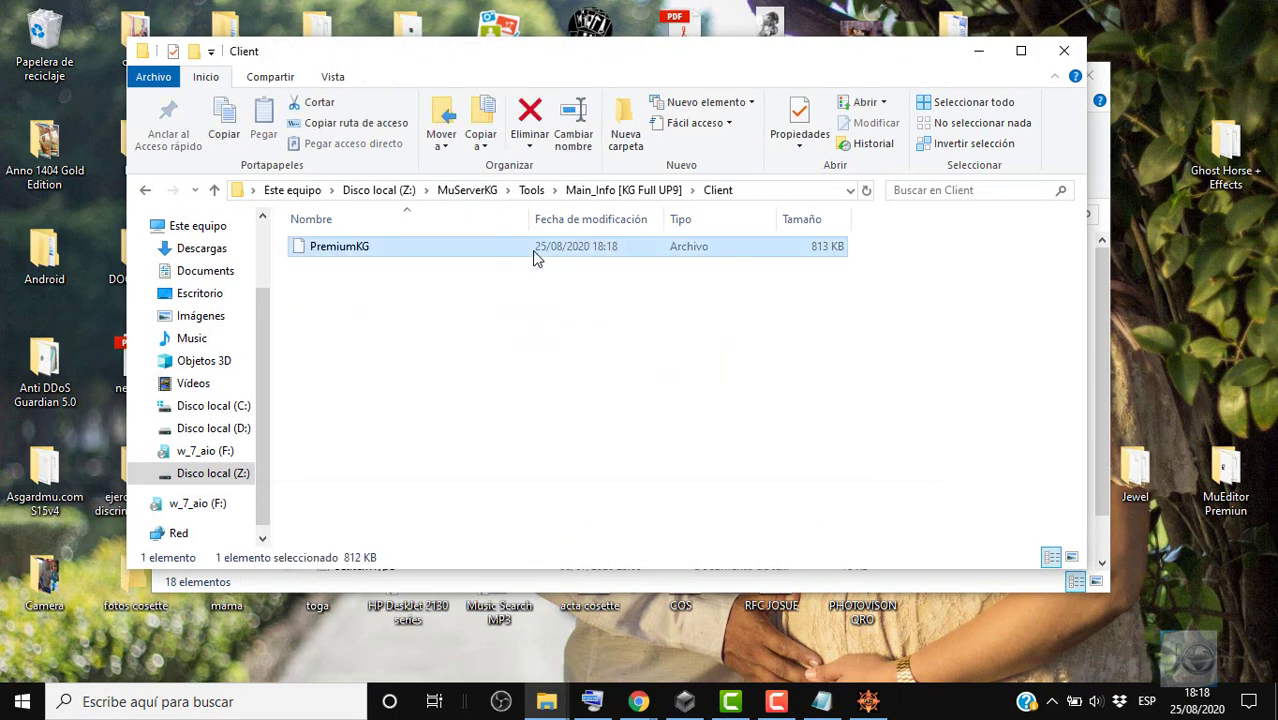
{"action": "key", "text": "ctrl+c"}
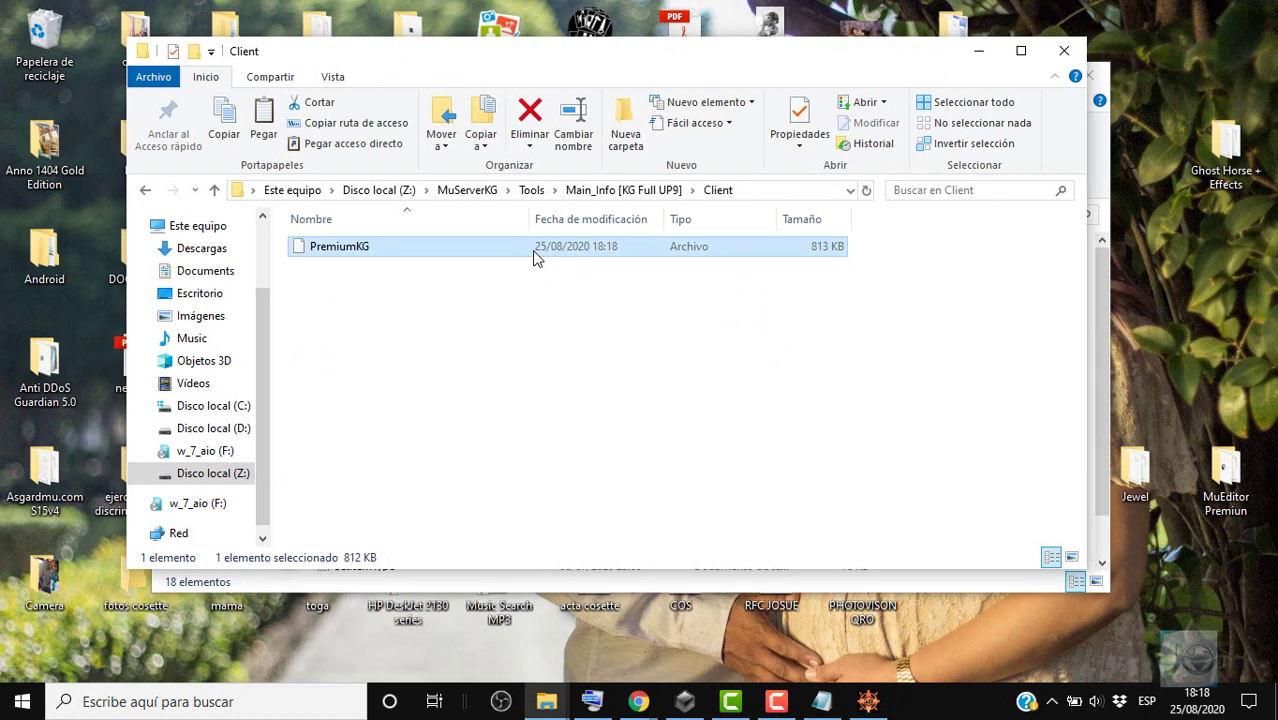
Paste PremiumKG into MuServerKG\Cliente FULL UP9 + MAPS CUSTOM [21.08.2020] KoshGames on disk Z:, replacing the existing file.
{"action": "left_click", "coordinate": [150, 194]}
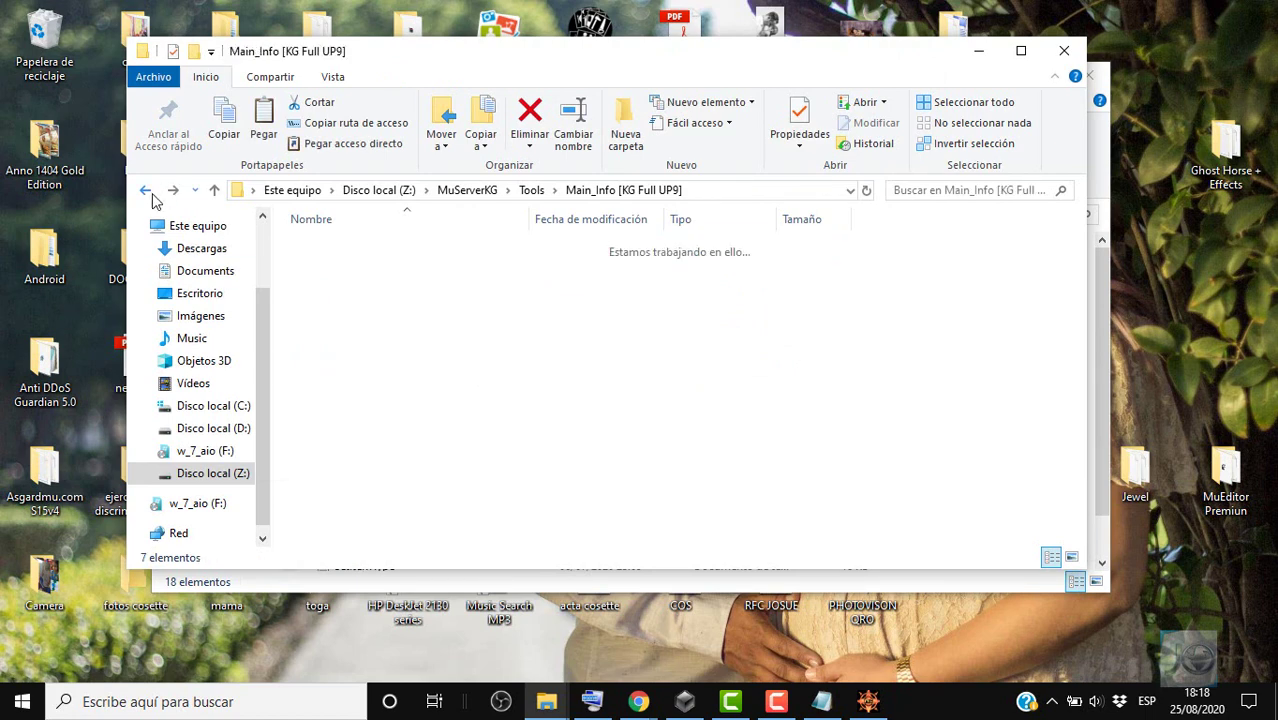
{"action": "left_click", "coordinate": [150, 194]}
{"action": "left_click", "coordinate": [150, 194]}
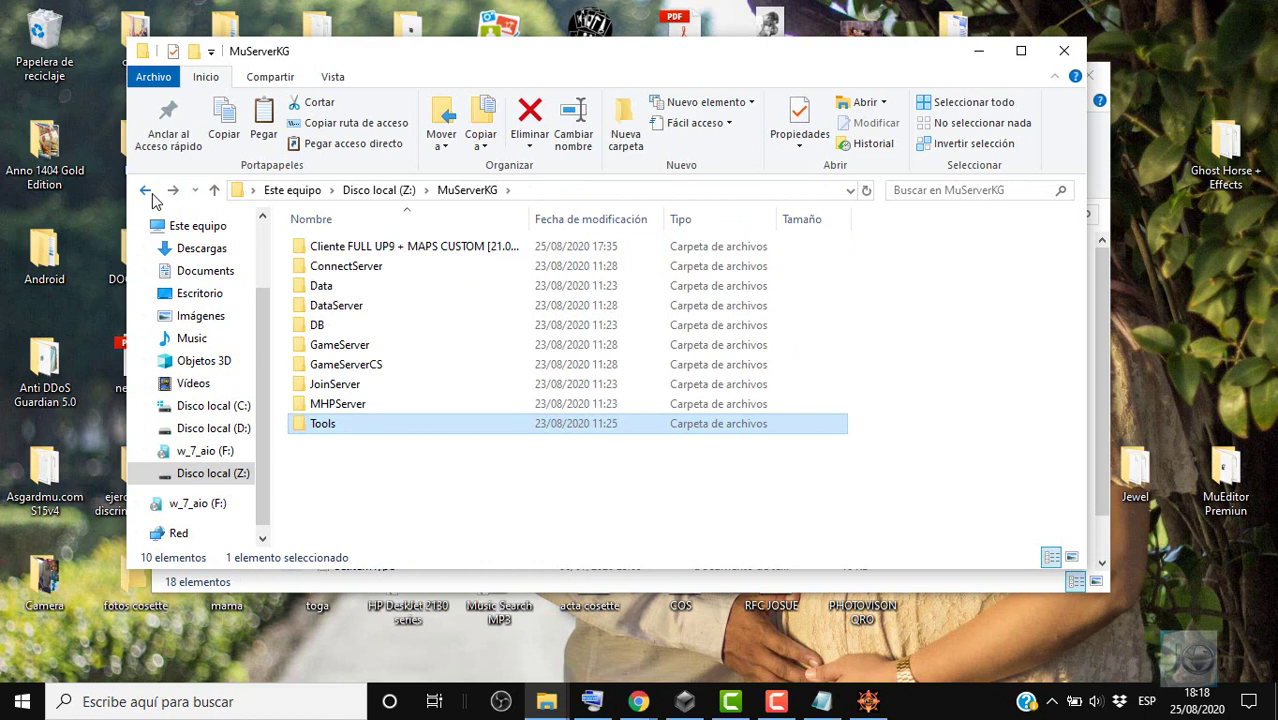
{"action": "left_click", "coordinate": [150, 194]}
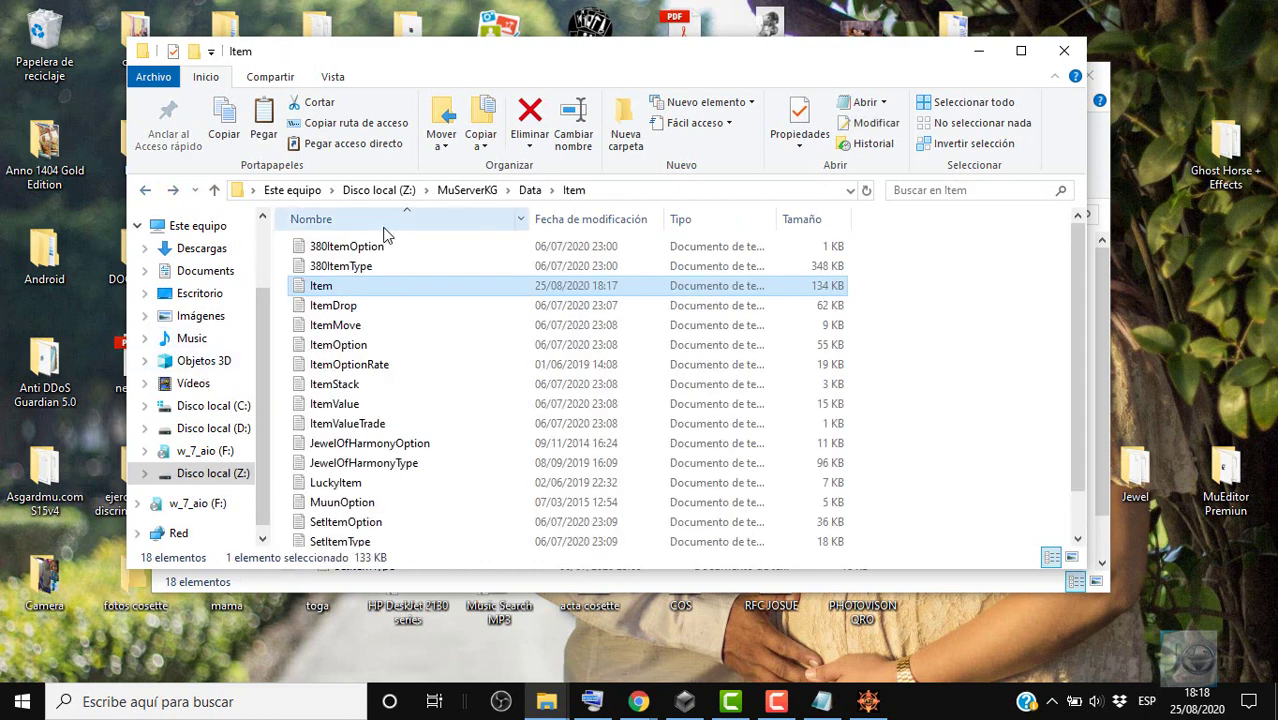
{"action": "left_click", "coordinate": [385, 191]}
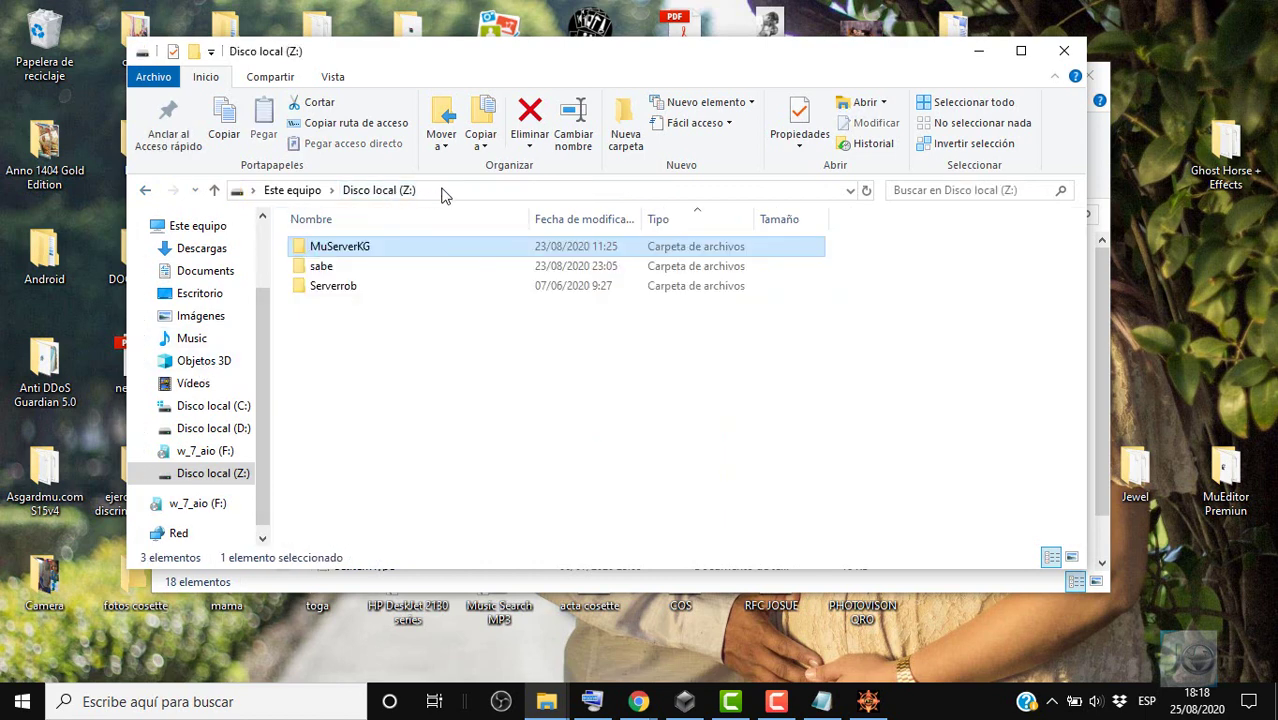
{"action": "double_click", "coordinate": [379, 250]}
{"action": "double_click", "coordinate": [380, 252]}
{"action": "key", "text": "ctrl+v"}
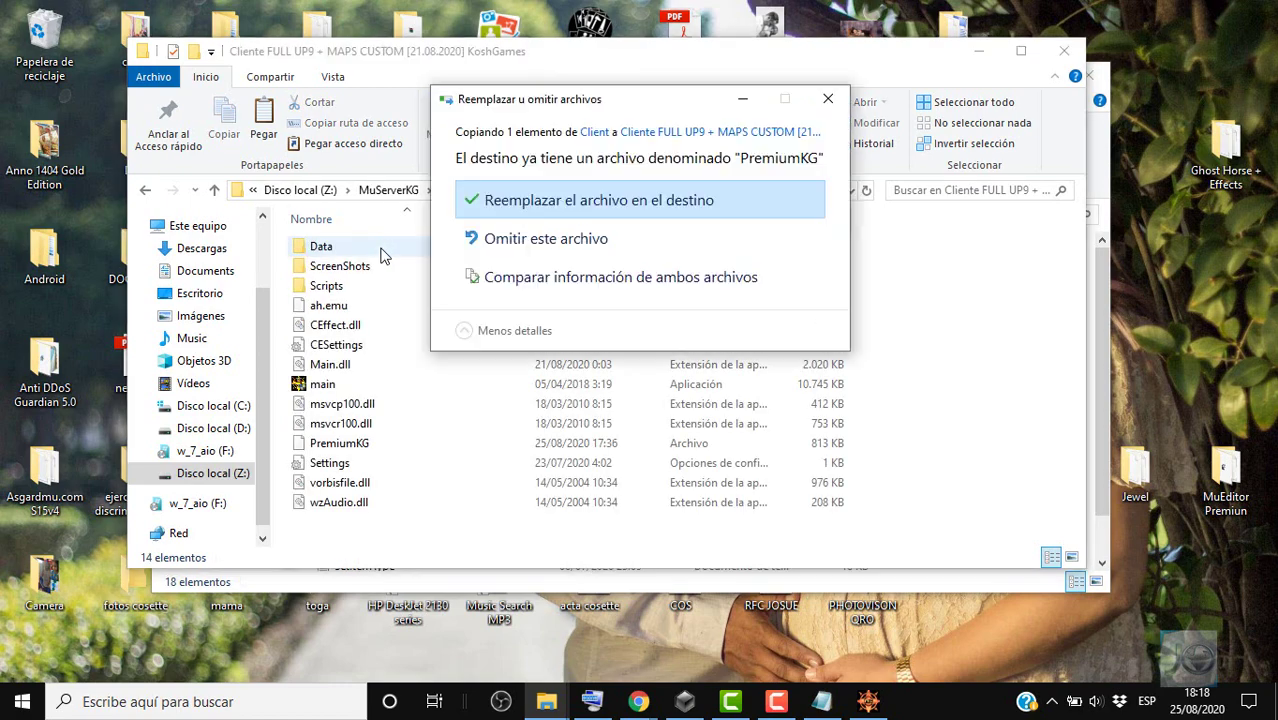
{"action": "left_click", "coordinate": [509, 210]}
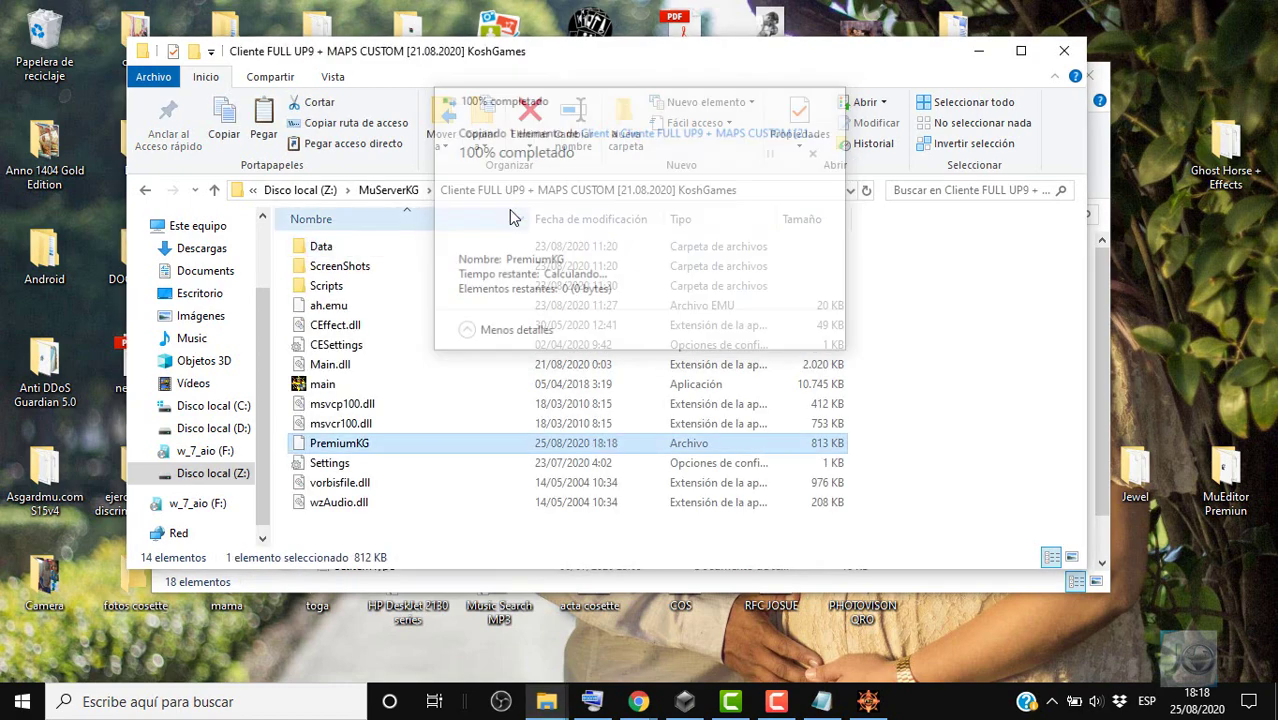
{"action": "left_click", "coordinate": [979, 320]}
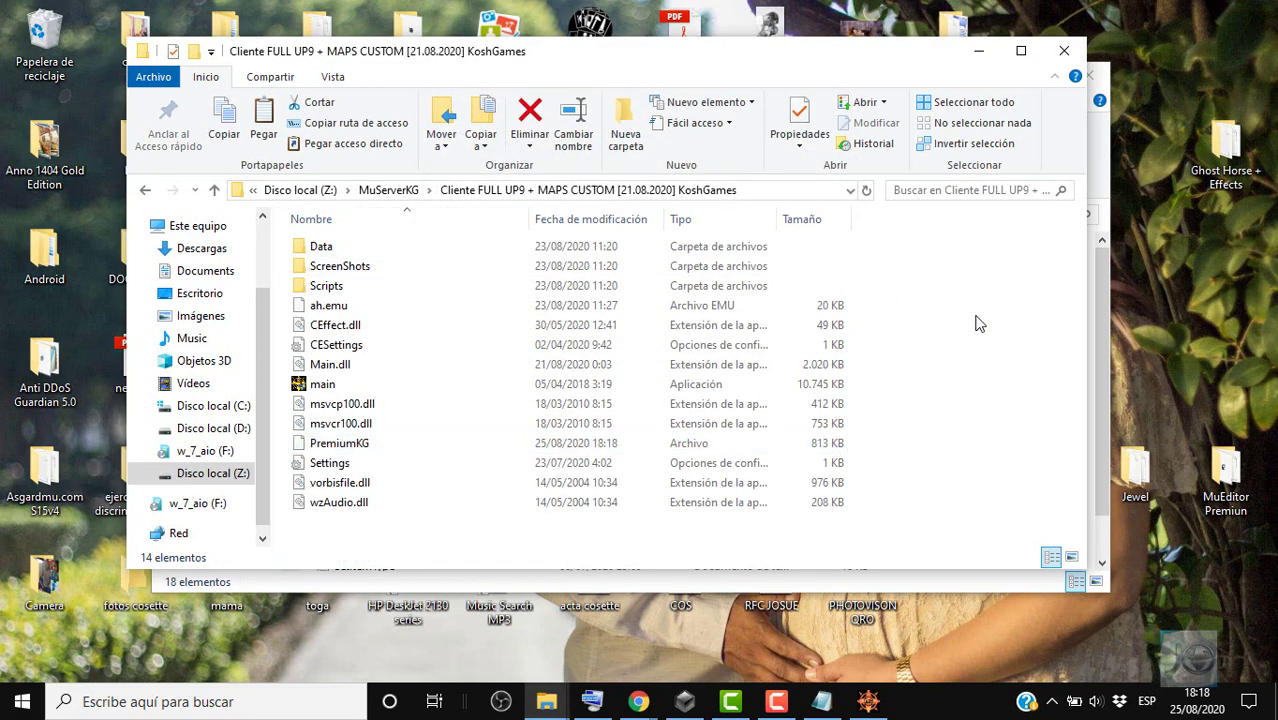
Copy all the jewel model and texture files from the desktop's Jewel\Joyas folder, and close that folder.
{"action": "left_click", "coordinate": [1147, 476]}
{"action": "double_click", "coordinate": [1147, 476]}
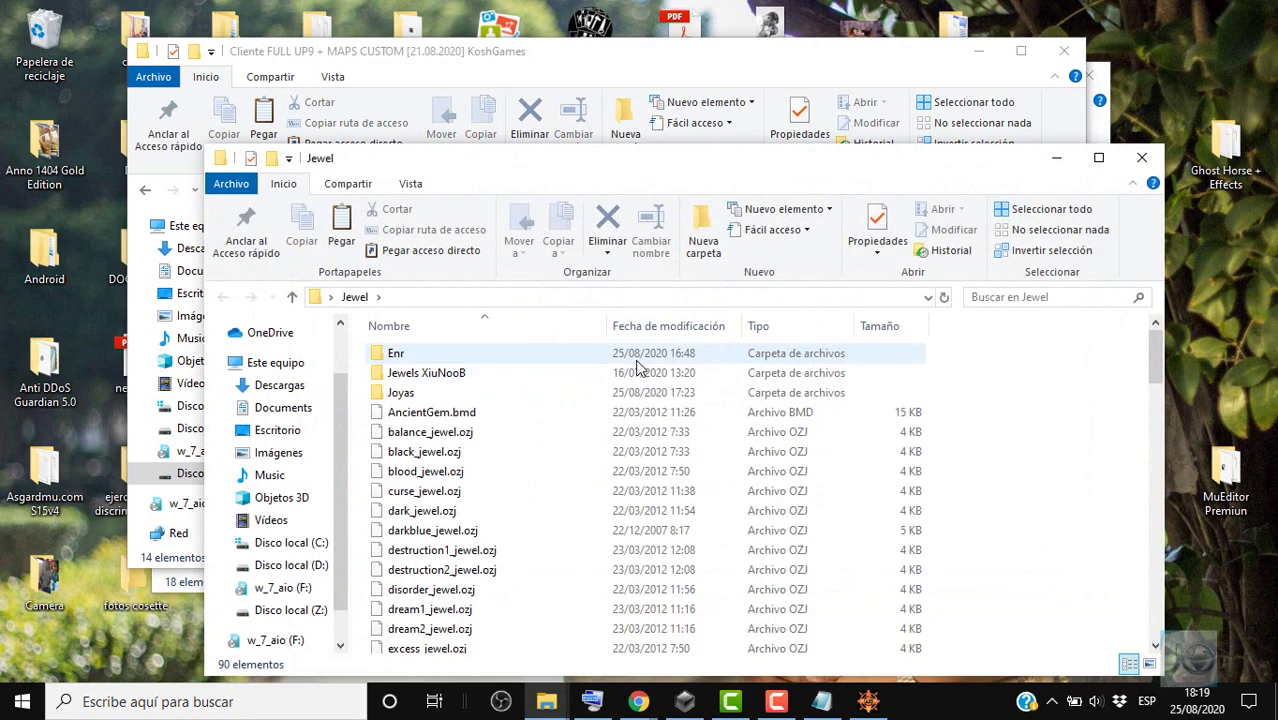
{"action": "left_click", "coordinate": [643, 396]}
{"action": "double_click", "coordinate": [643, 396]}
{"action": "left_click_drag", "start_coordinate": [601, 522], "coordinate": [746, 350]}
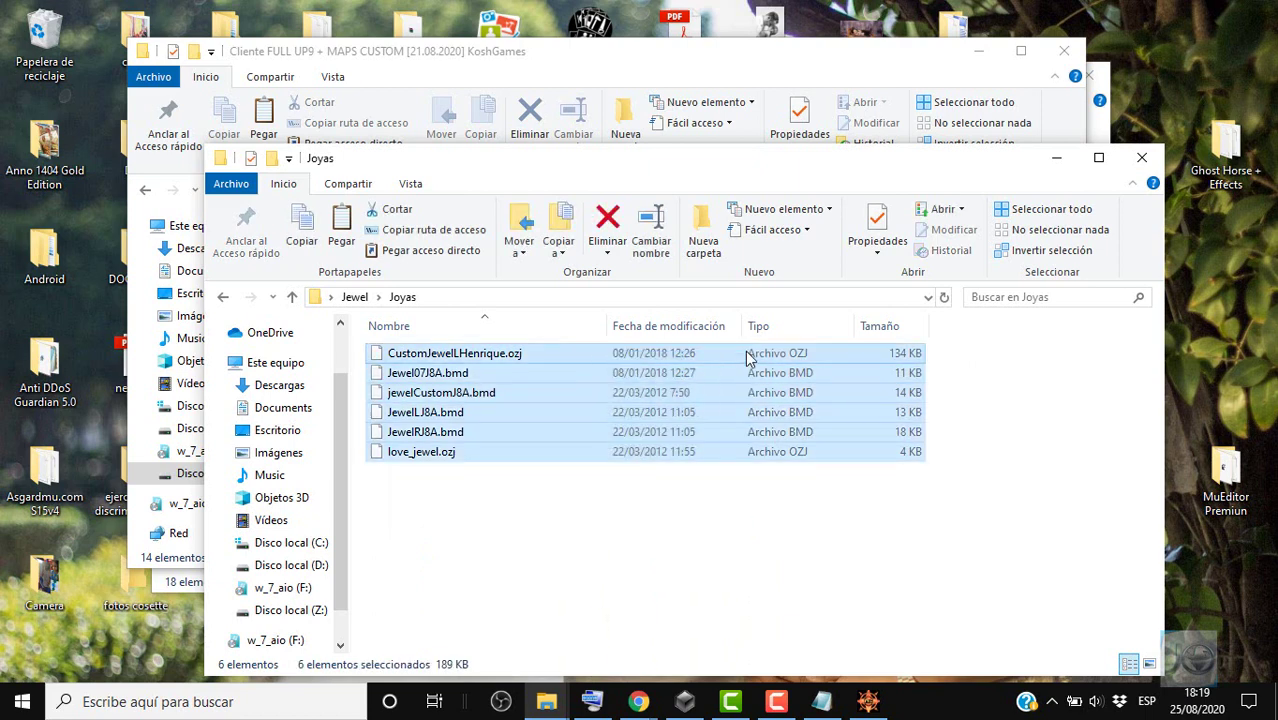
{"action": "left_click", "coordinate": [1141, 157]}
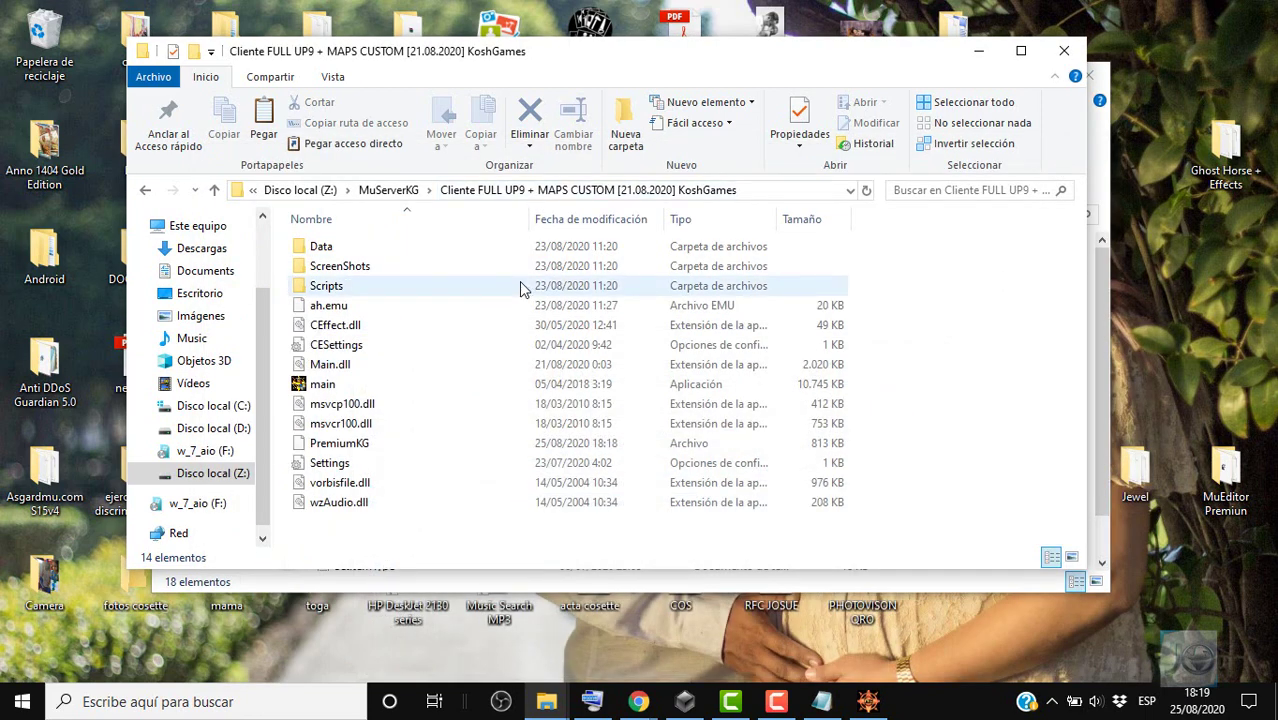
Paste the jewel files into the client's Data\Item folder, replacing the existing JewelRJ8A.bmd, and return to the client's main folder.
{"action": "double_click", "coordinate": [560, 249]}
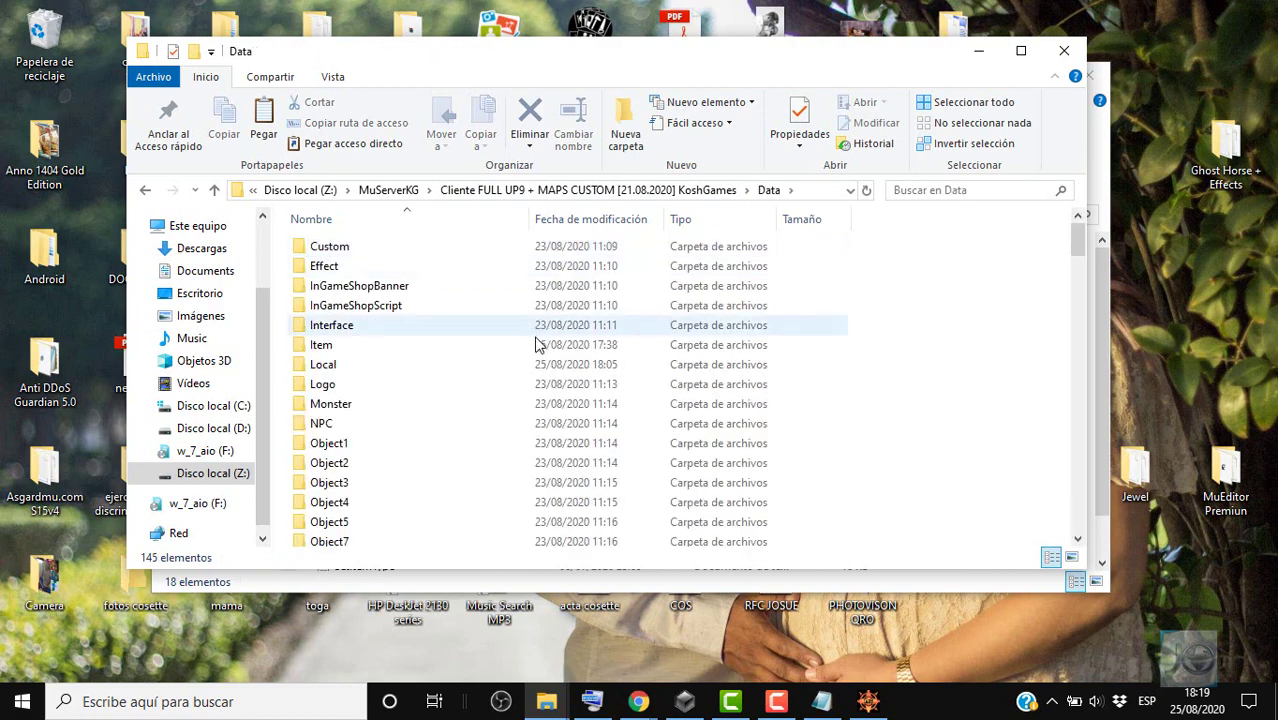
{"action": "double_click", "coordinate": [537, 344]}
{"action": "key", "text": "ctrl+v"}
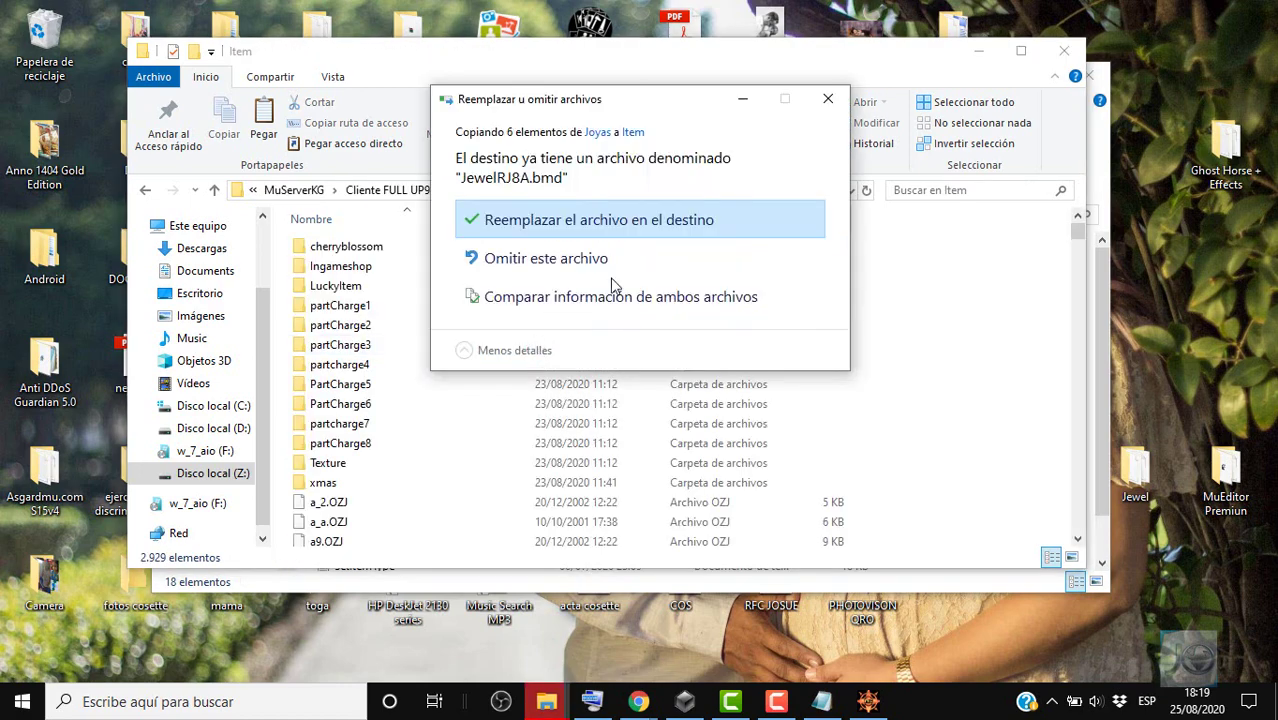
{"action": "left_click", "coordinate": [701, 218]}
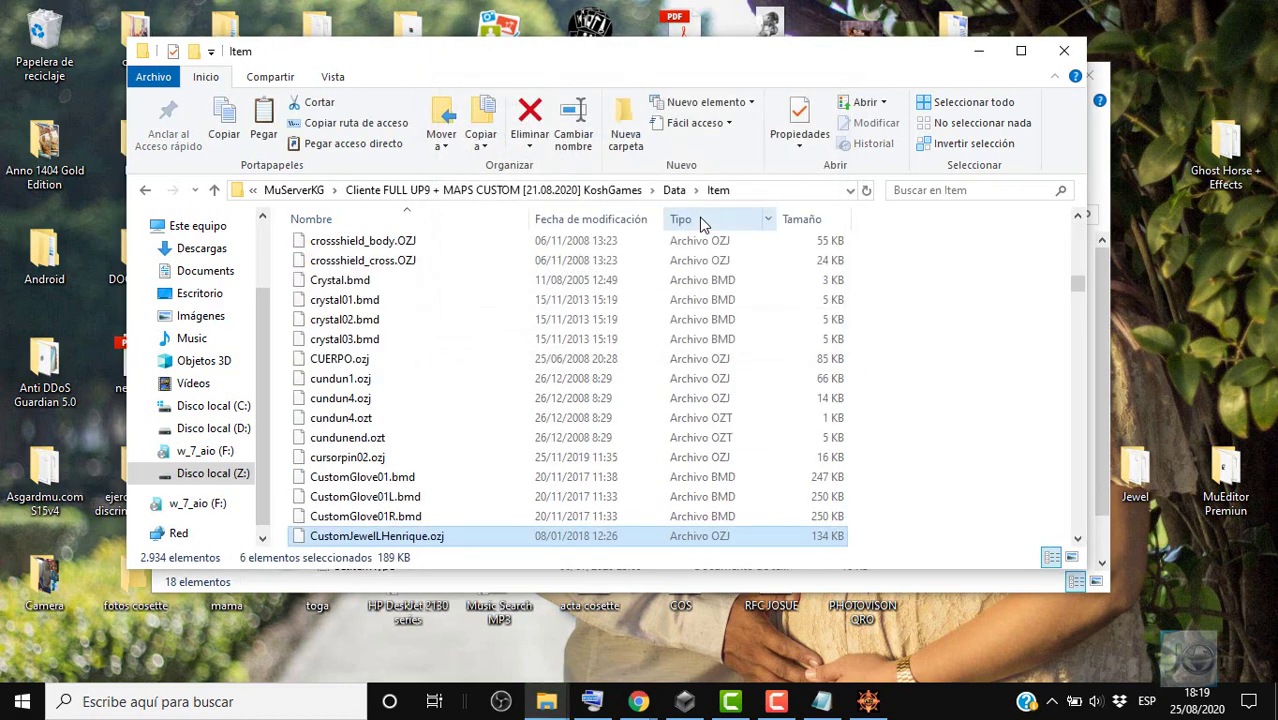
{"action": "left_click", "coordinate": [147, 191]}
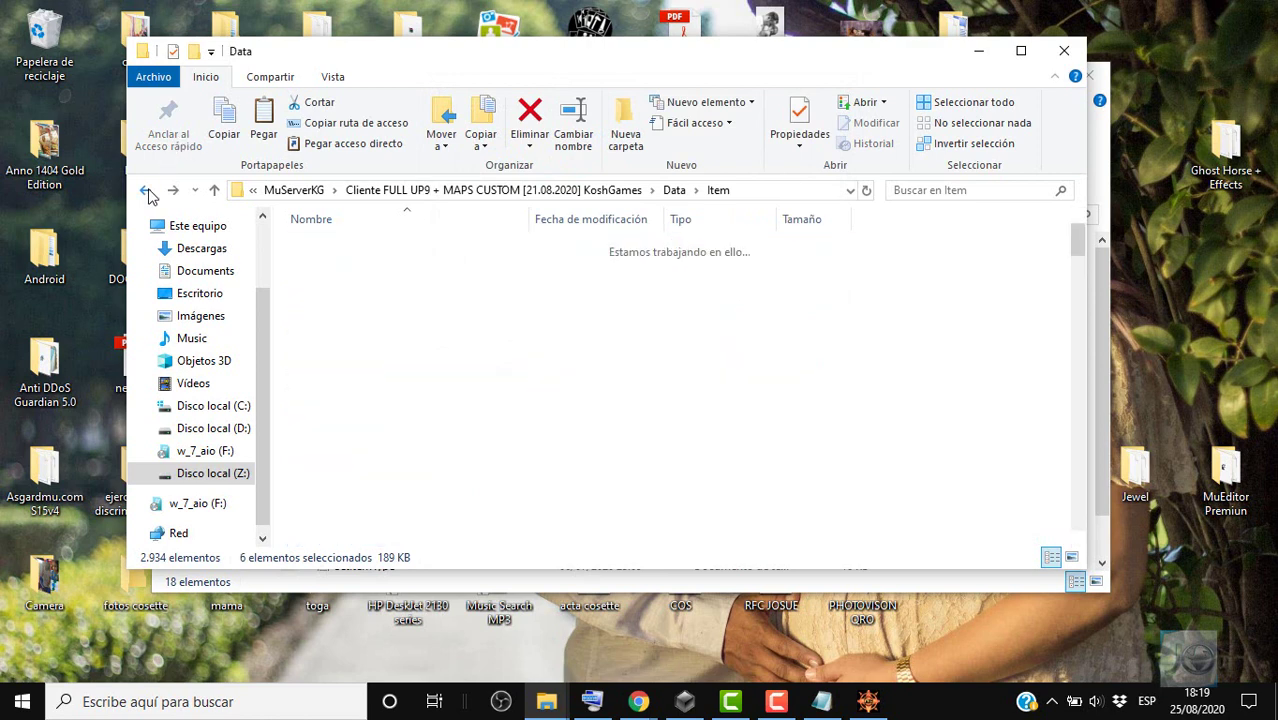
{"action": "left_click", "coordinate": [147, 191]}
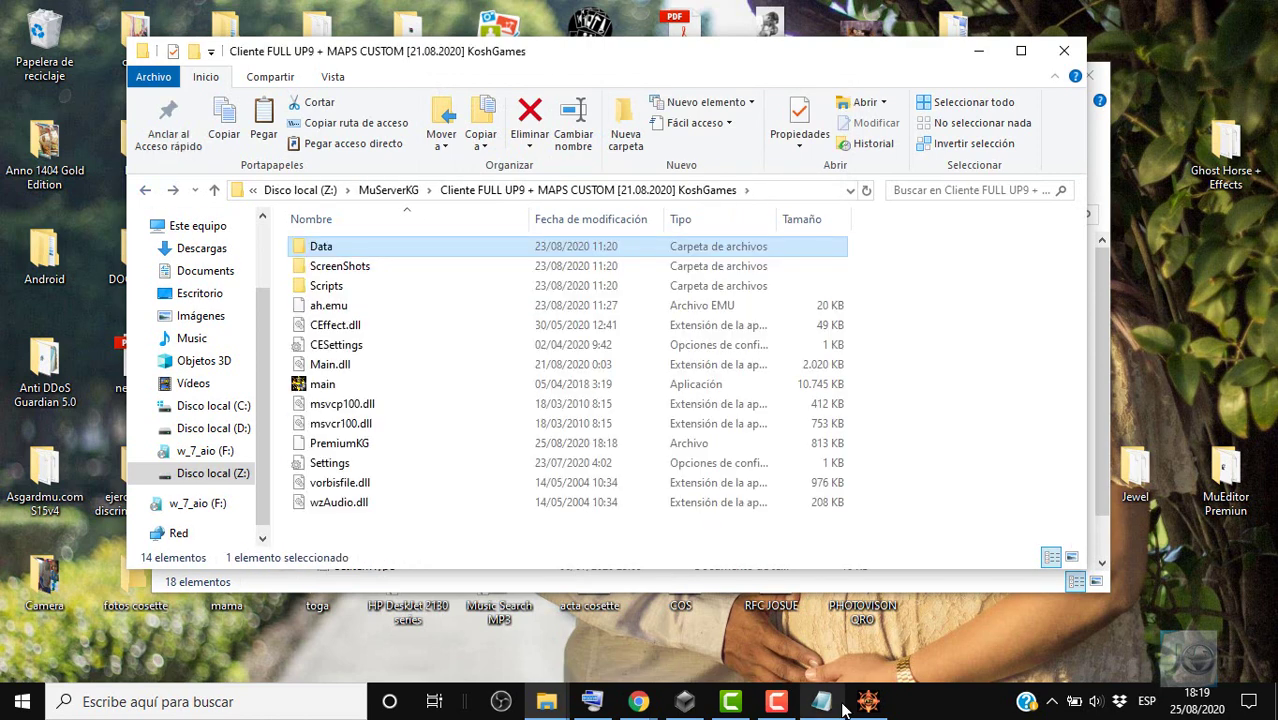
Close the open text file window and the BmdDec tool.
{"action": "mouse_move", "coordinate": [843, 708]}
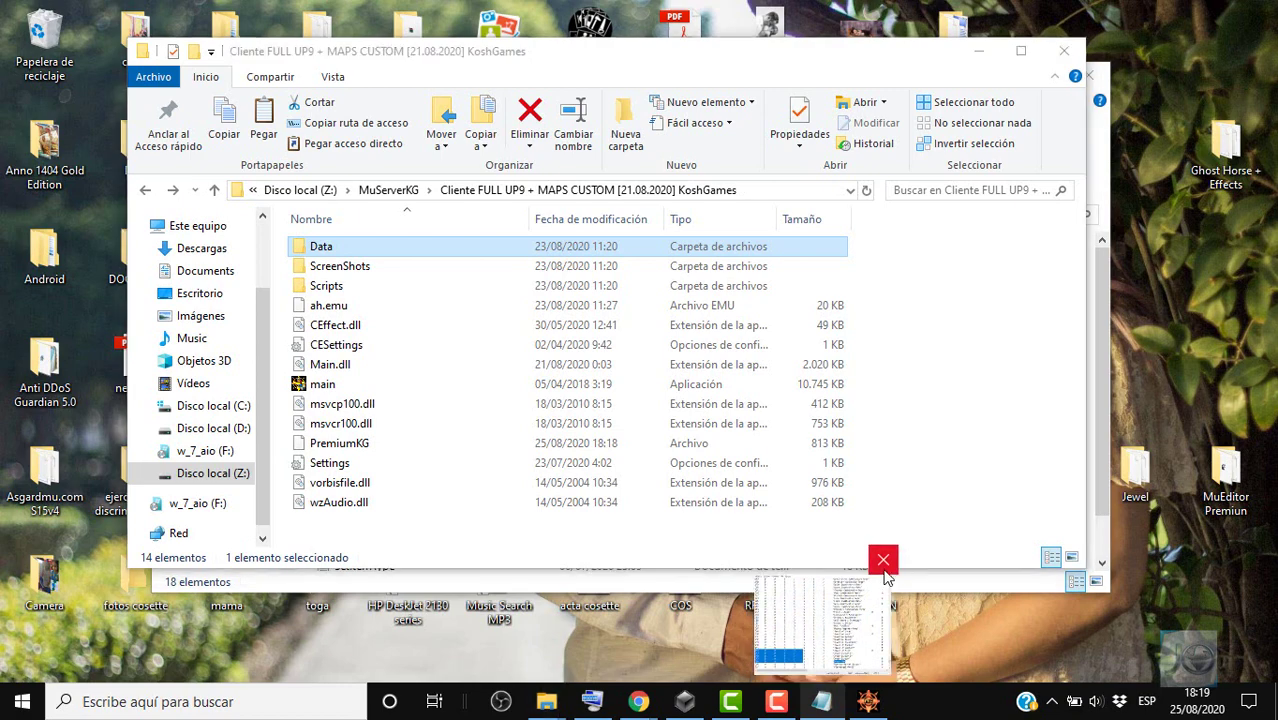
{"action": "left_click", "coordinate": [884, 560]}
{"action": "left_click", "coordinate": [822, 701]}
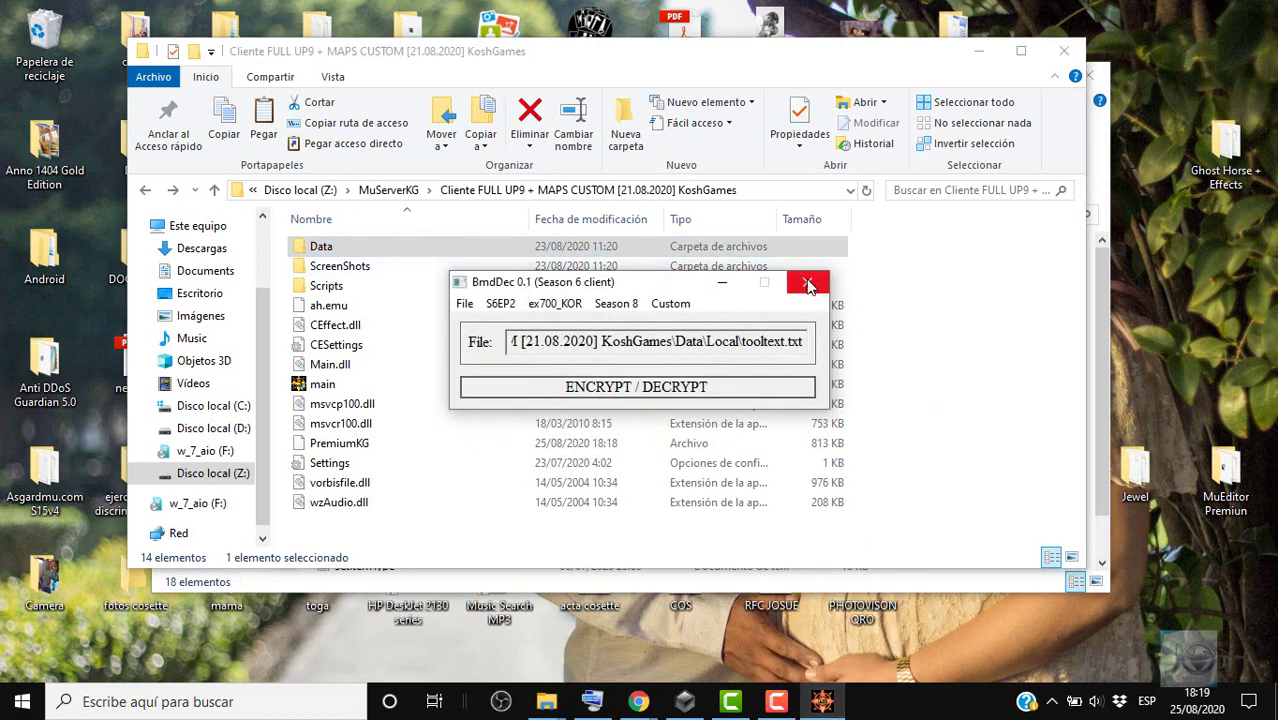
{"action": "left_click", "coordinate": [808, 282]}
Switch to ServerStartUp, start all the listed server processes and minimize it.
{"action": "left_click", "coordinate": [685, 701]}
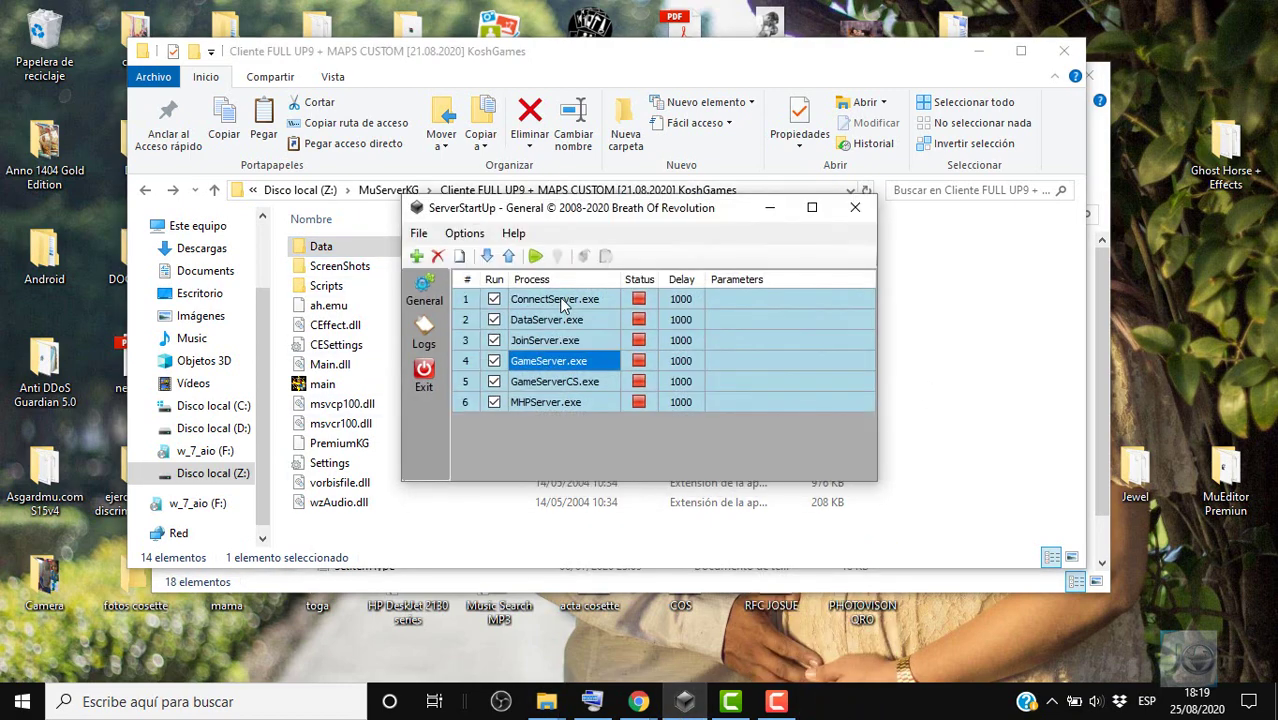
{"action": "left_click", "coordinate": [536, 258]}
{"action": "left_click", "coordinate": [770, 207]}
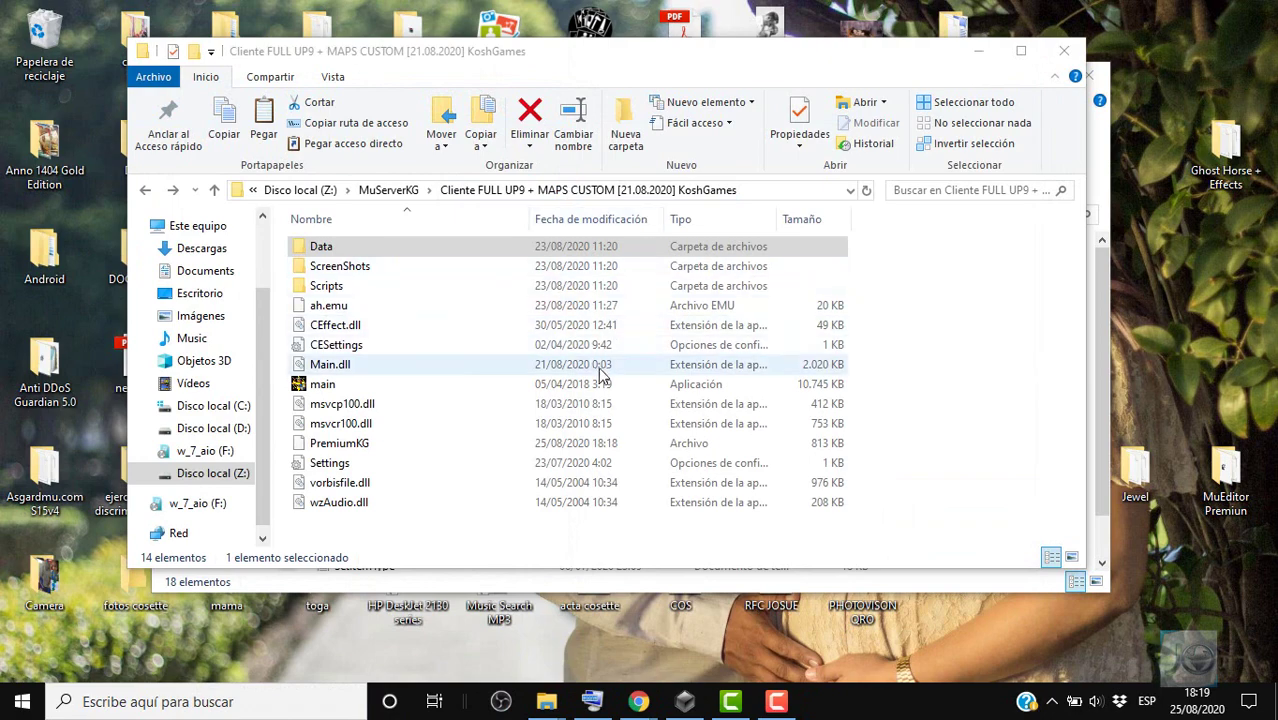
Launch the client's main application, select the MuEMU.pl-1(Gold) server, log in with the account password and enter the game with the level 400 character.
{"action": "left_click", "coordinate": [609, 382]}
{"action": "double_click", "coordinate": [610, 383]}
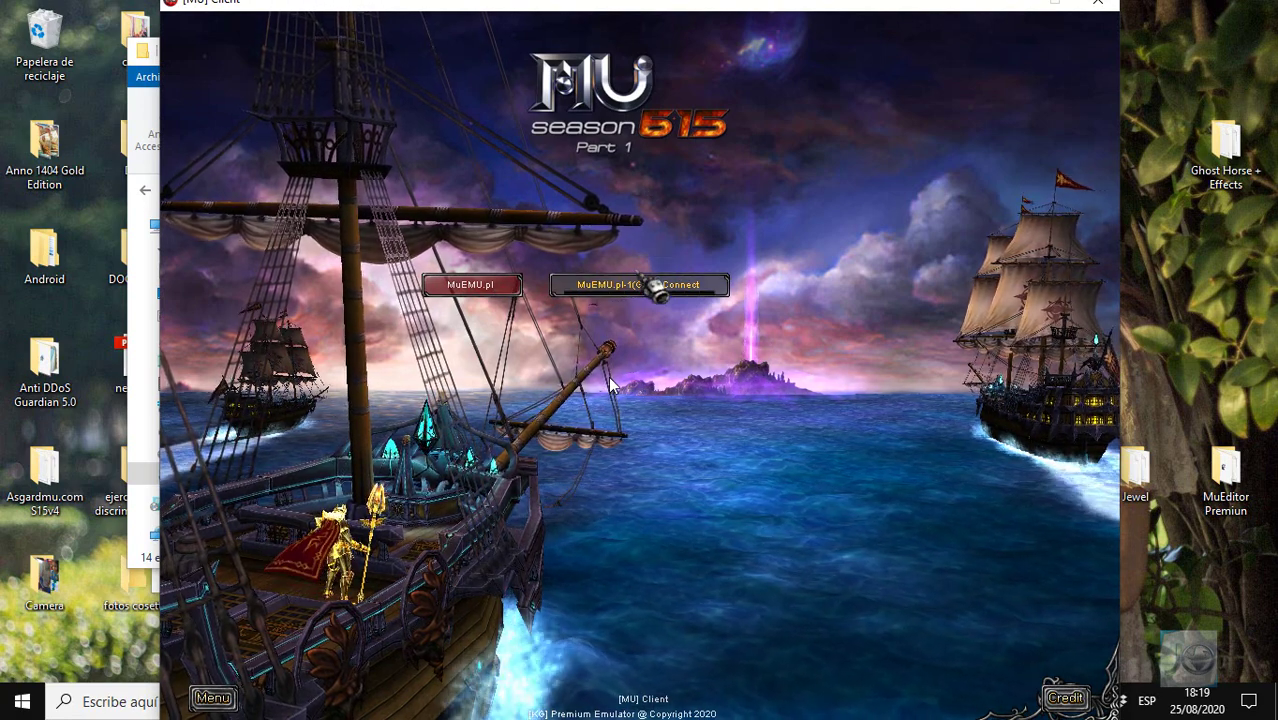
{"action": "left_click", "coordinate": [655, 287]}
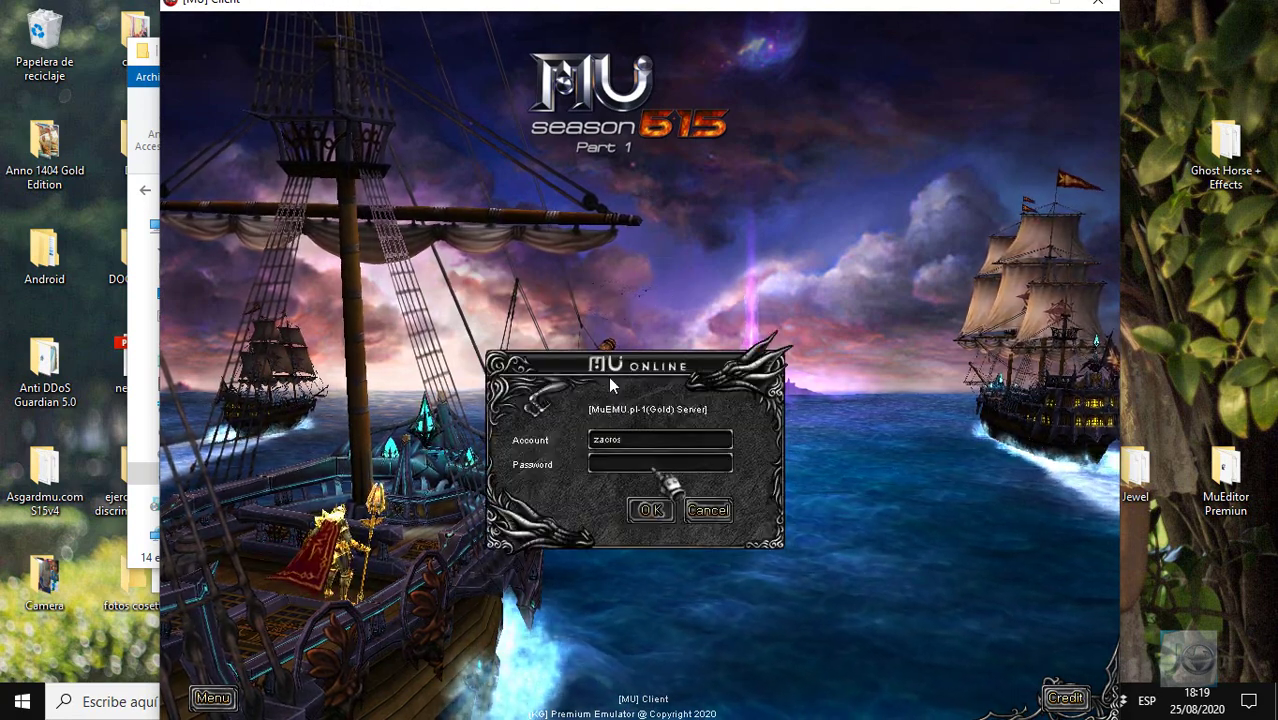
{"action": "key", "text": "Return"}
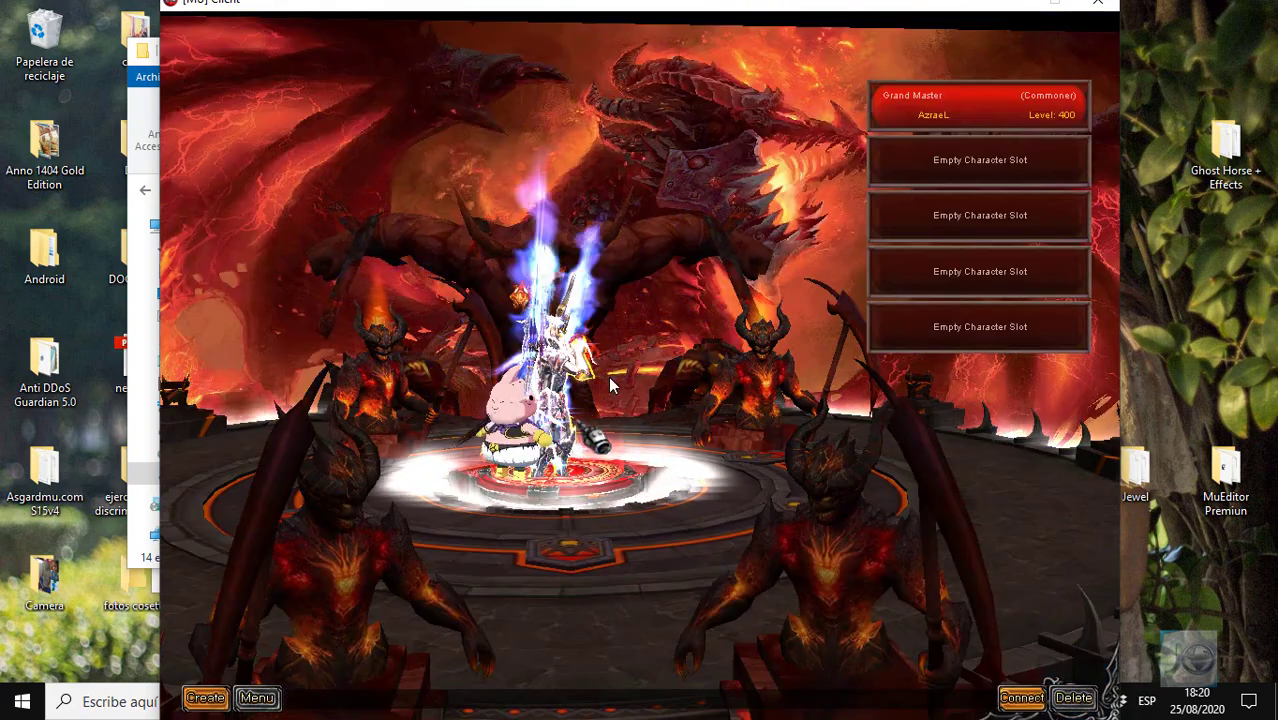
{"action": "key", "text": "Return"}
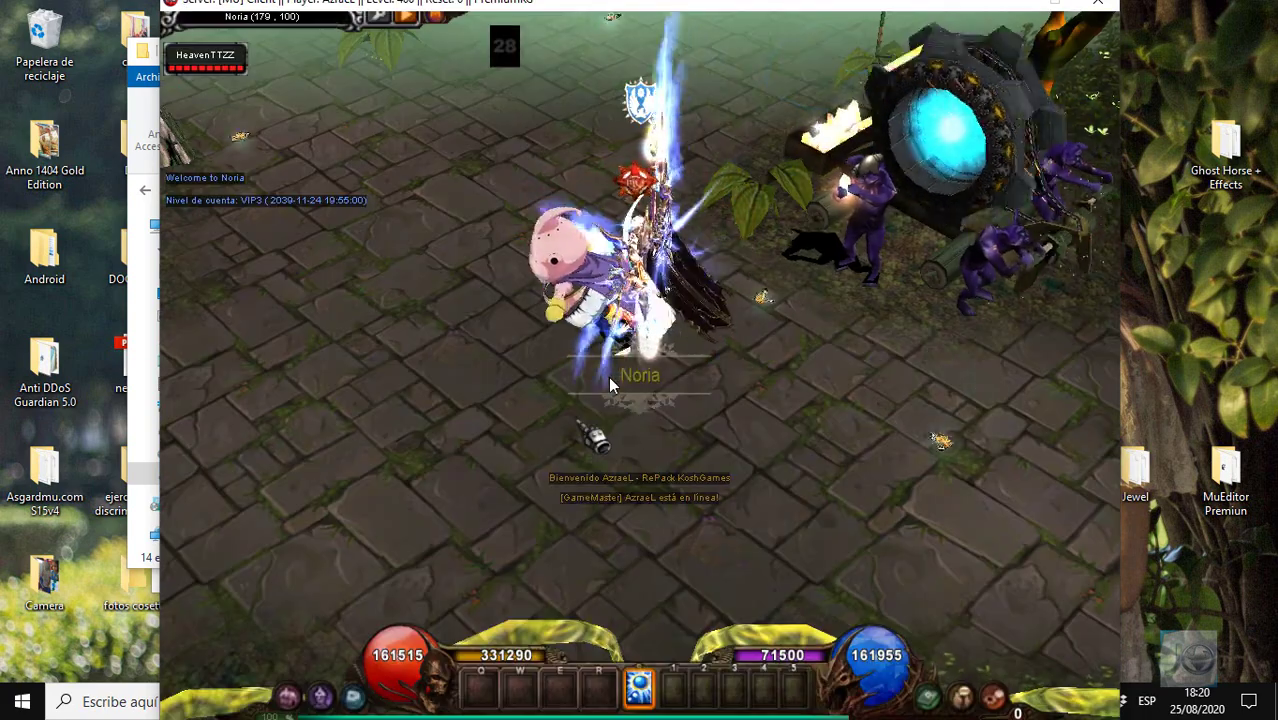
Open the character's inventory and create the first custom jewel with the chat command /make 14 277.
{"action": "key", "text": "v"}
{"action": "key", "text": "Return"}
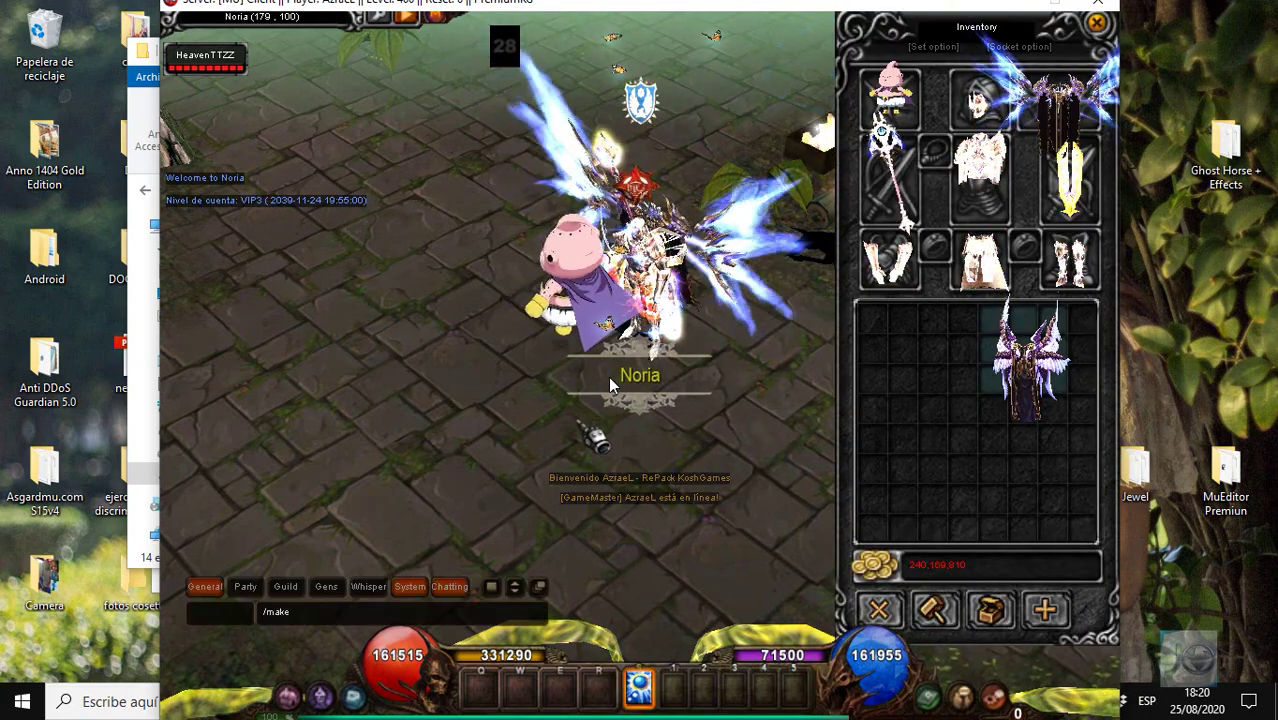
{"action": "type", "text": "/make 14"}
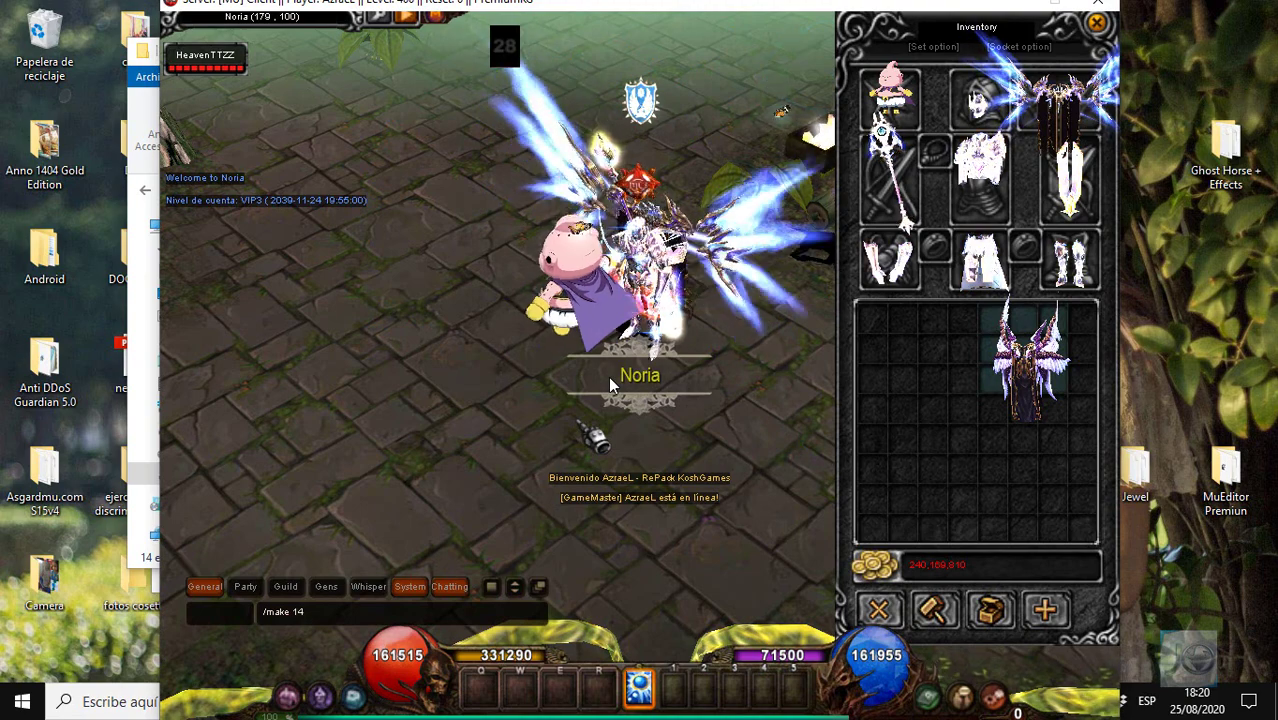
{"action": "key", "text": "BackSpace"}
{"action": "key", "text": "BackSpace"}
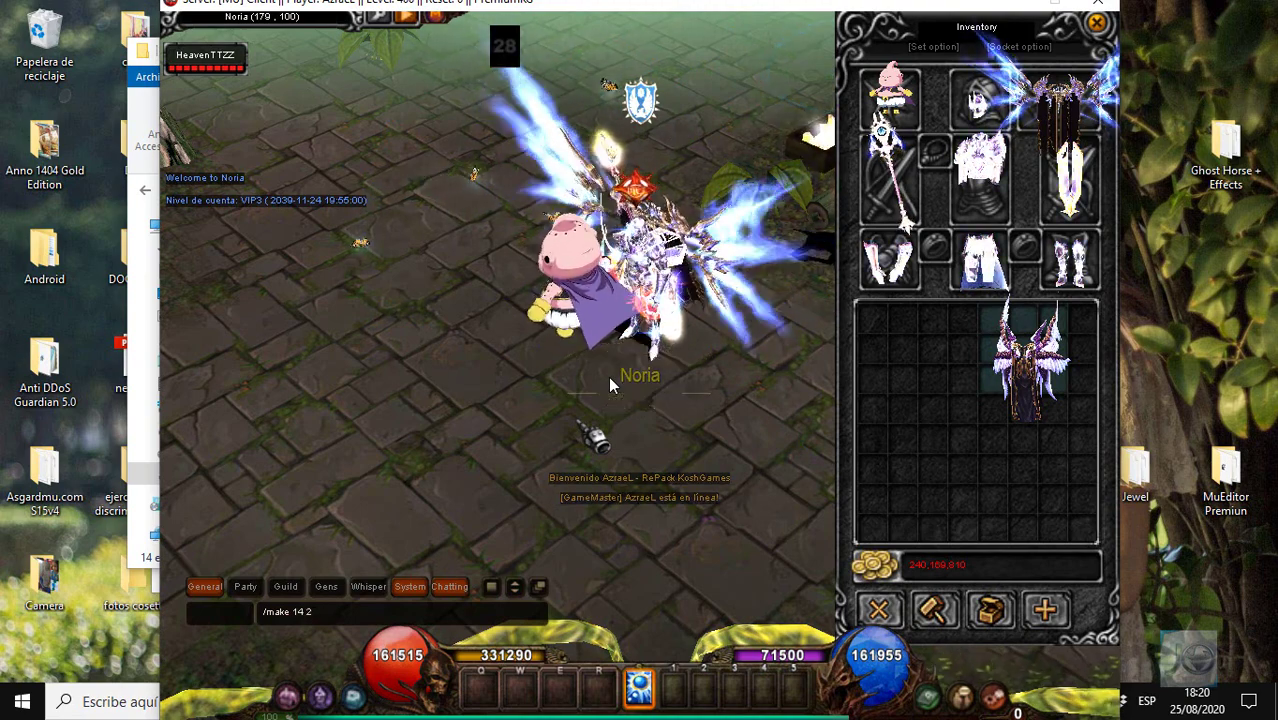
{"action": "type", "text": "5"}
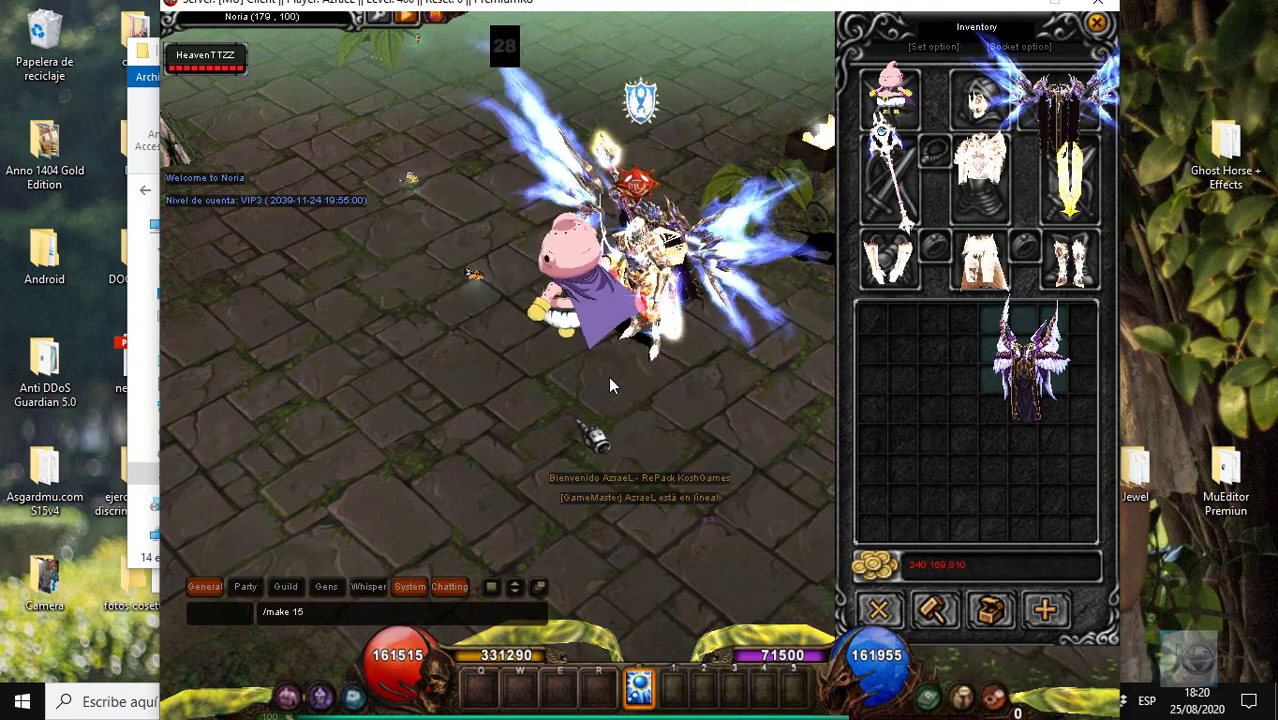
{"action": "key", "text": "BackSpace"}
{"action": "type", "text": "4 277"}
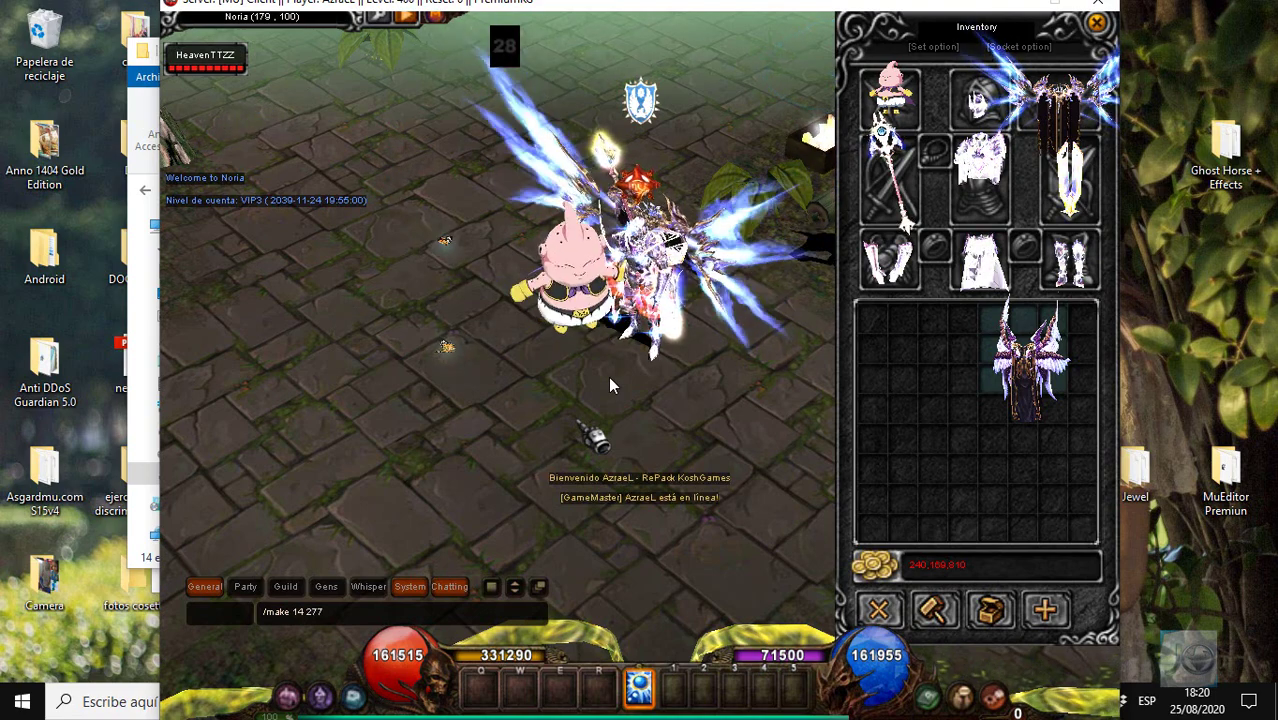
{"action": "key", "text": "Return"}
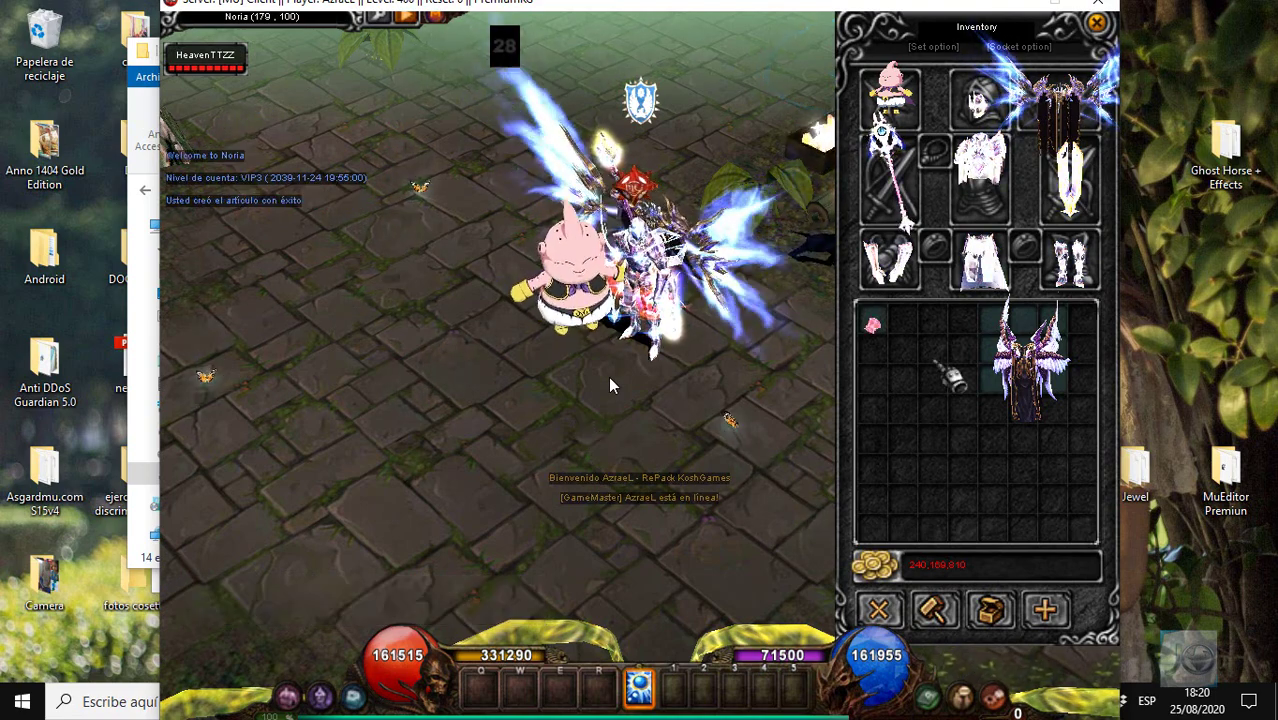
Create the second custom jewel by reusing the chat command as /make 14 278.
{"action": "left_click_drag", "start_coordinate": [910, 322], "coordinate": [765, 400]}
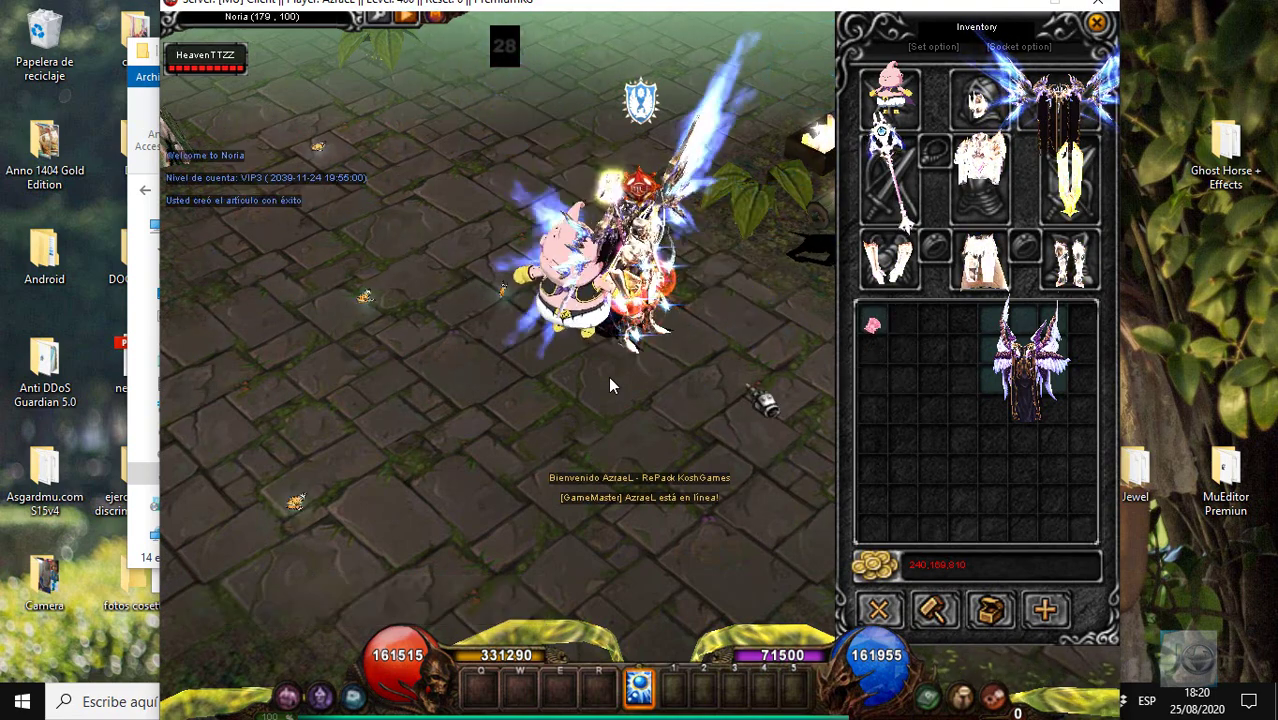
{"action": "key", "text": "Return"}
{"action": "key", "text": "Up"}
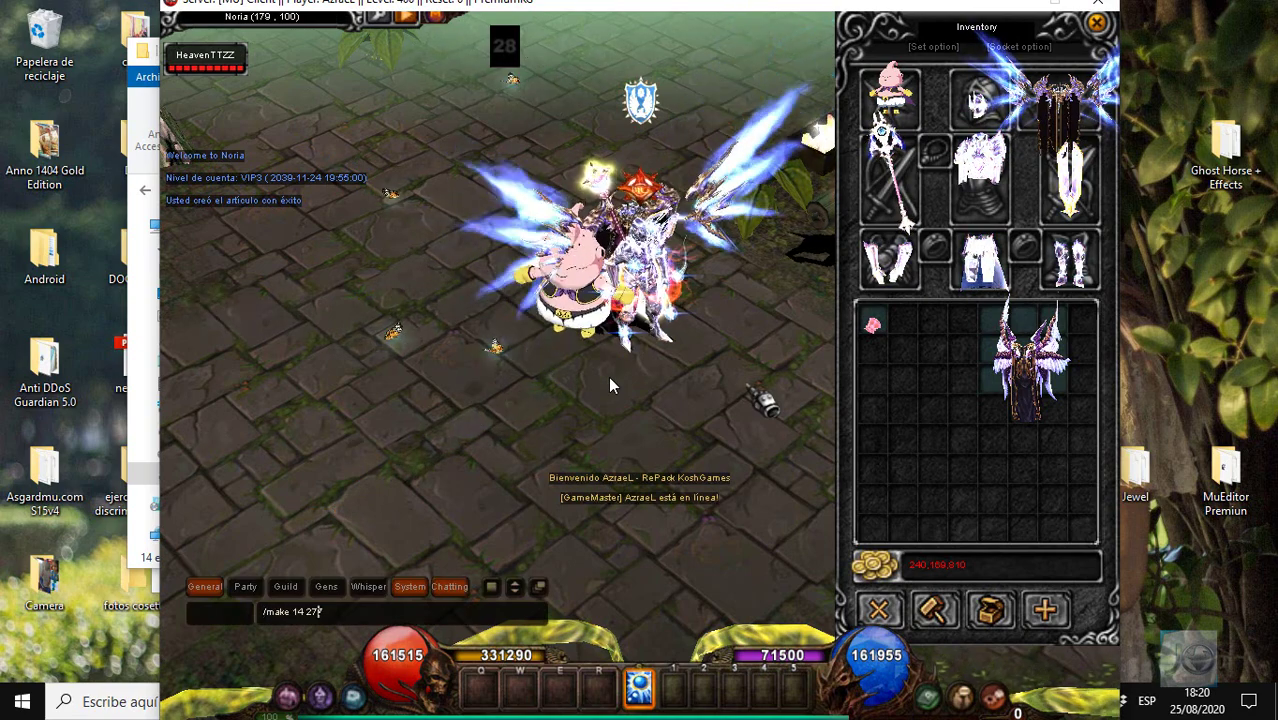
{"action": "key", "text": "Return"}
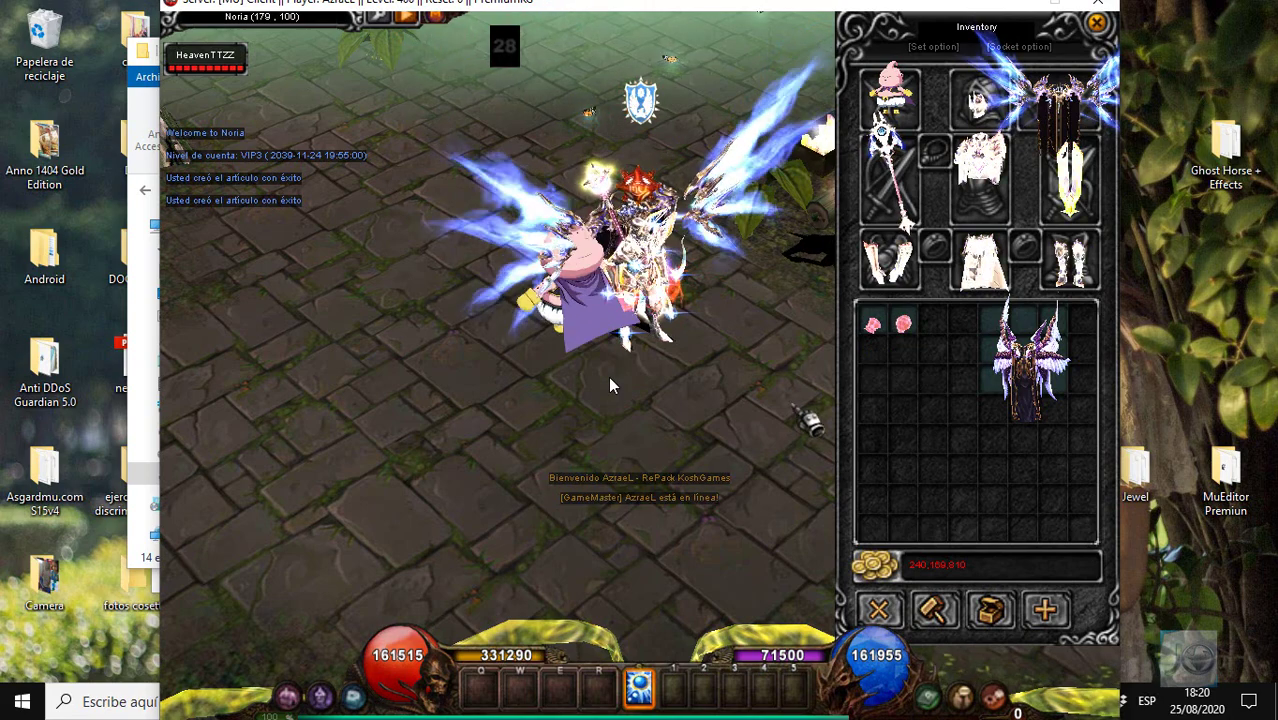
Create the third custom jewel with /make 14 279 and inspect its description in the inventory.
{"action": "key", "text": "Return"}
{"action": "key", "text": "Up"}
{"action": "key", "text": "BackSpace"}
{"action": "type", "text": "8"}
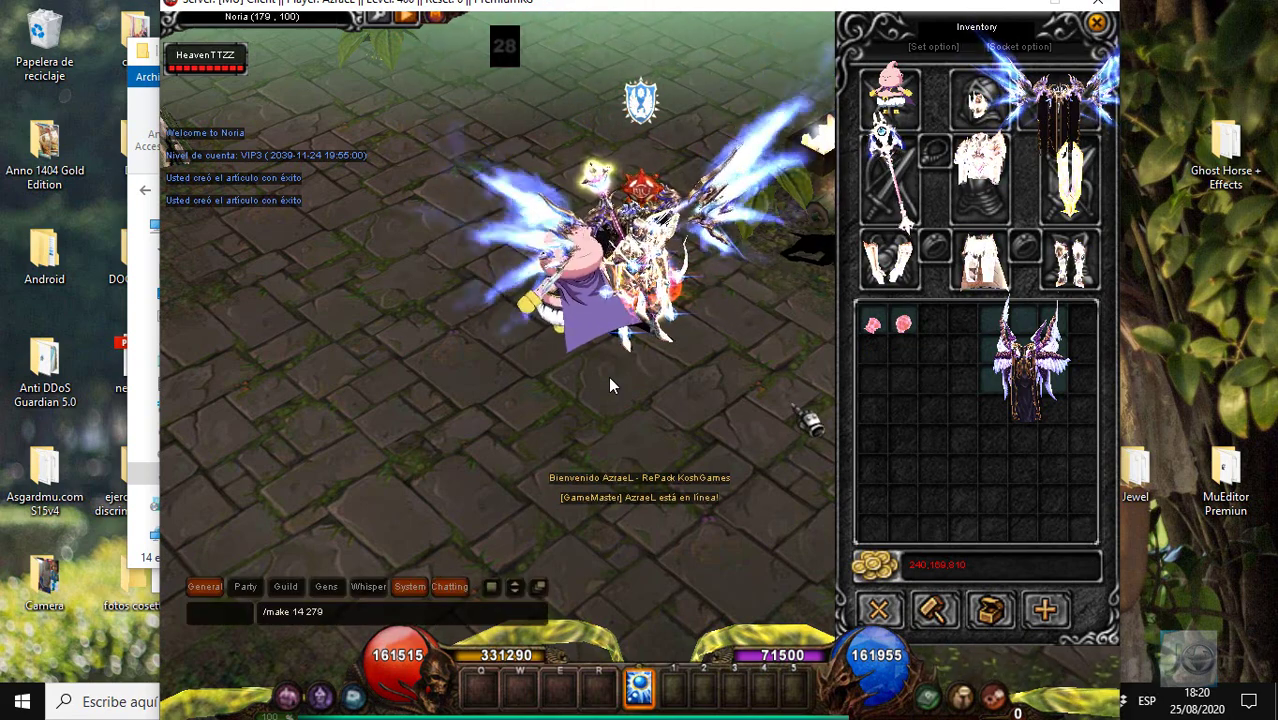
{"action": "key", "text": "Return"}
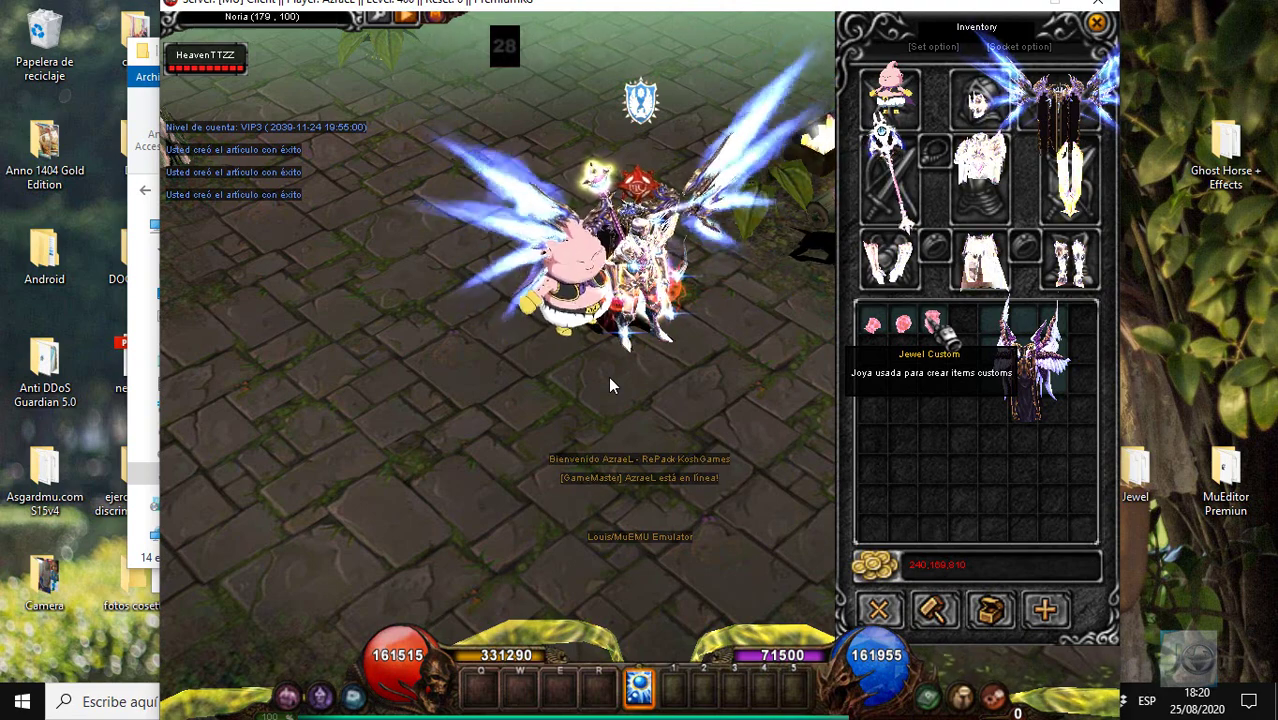
Create the fourth custom jewel, Jewel J8A, with the /make 14 chat command and inspect its description in the inventory.
{"action": "key", "text": "Return"}
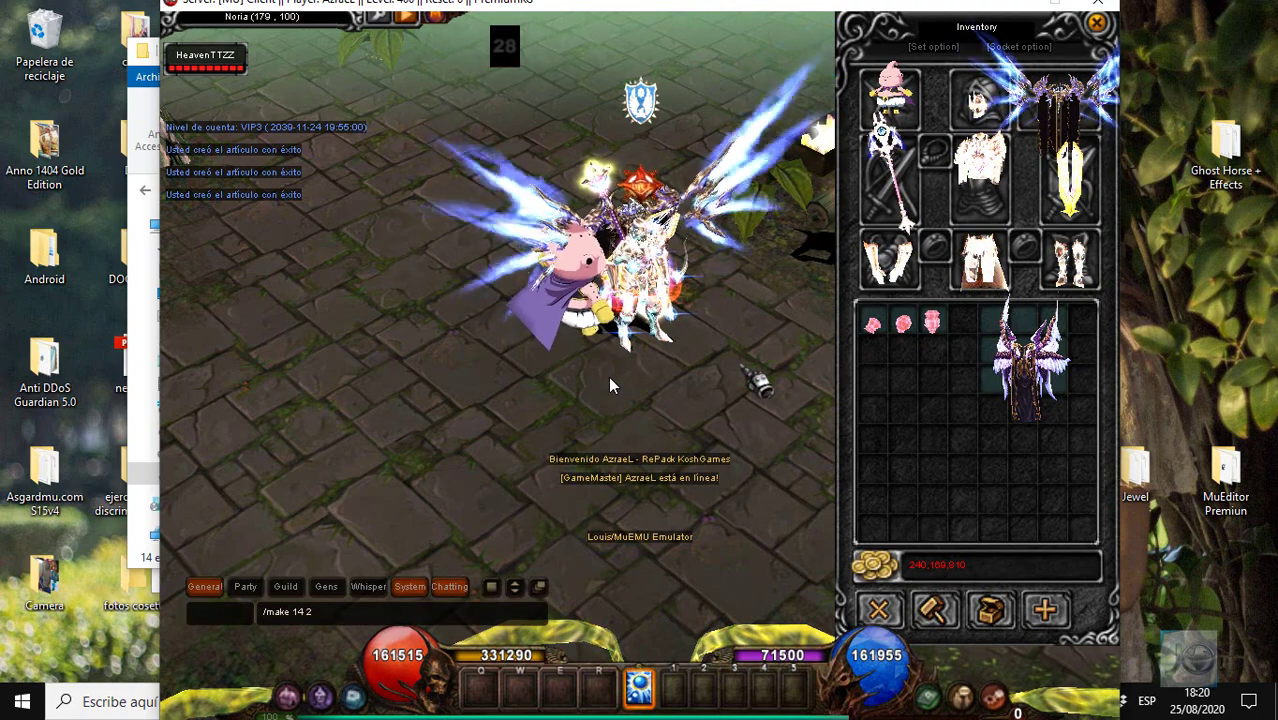
{"action": "key", "text": "Return"}
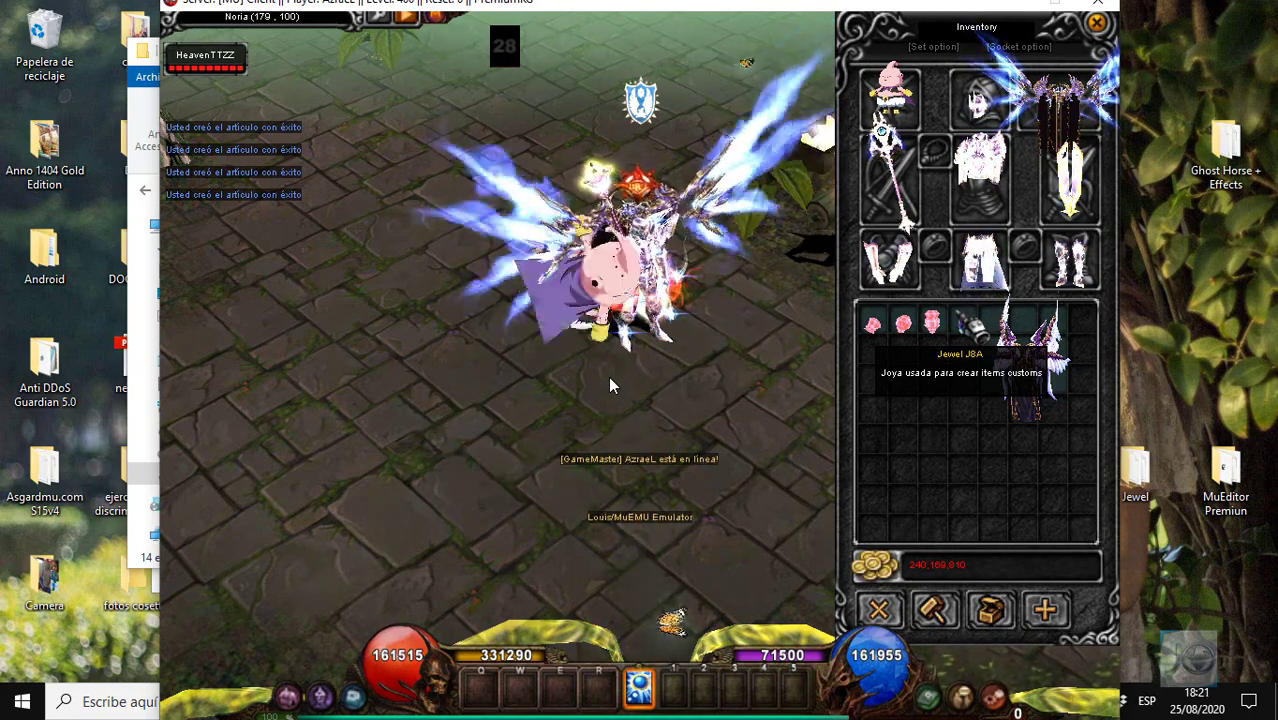
Walk the character to the Chaos Goblin in Noria and open its Regular Combination window beside the inventory.
{"action": "left_click", "coordinate": [612, 386]}
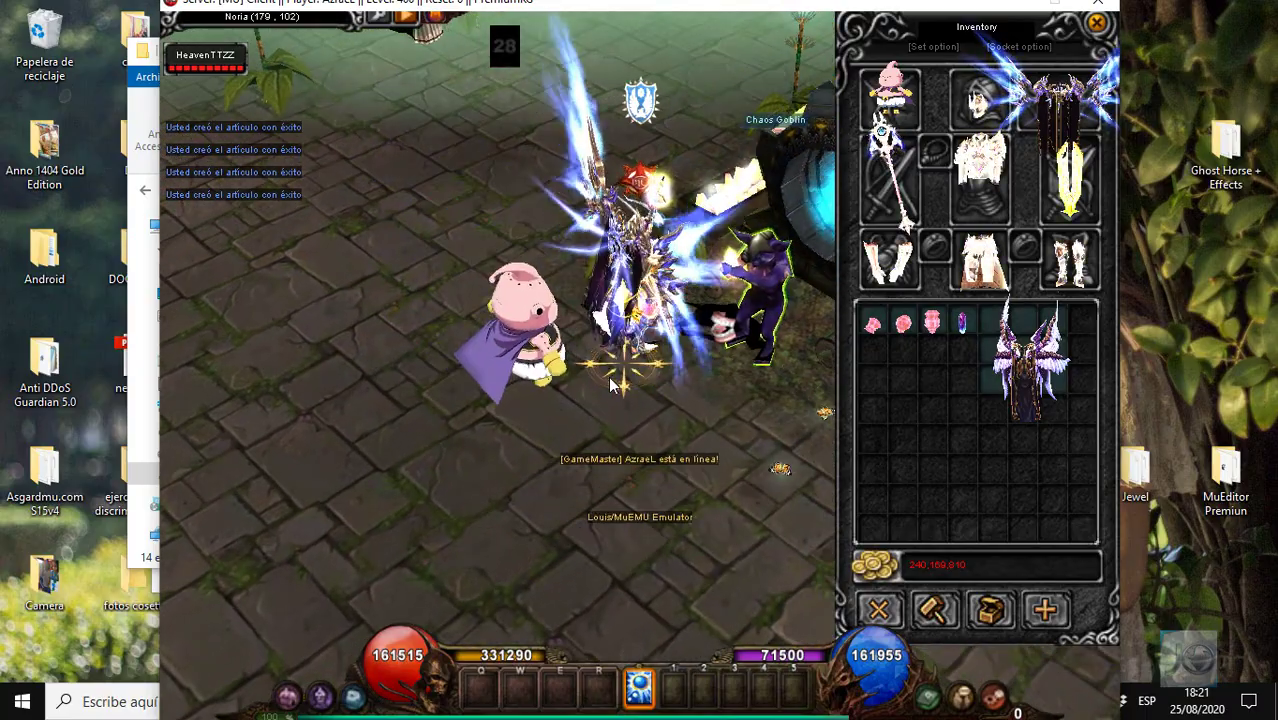
{"action": "key", "text": "v"}
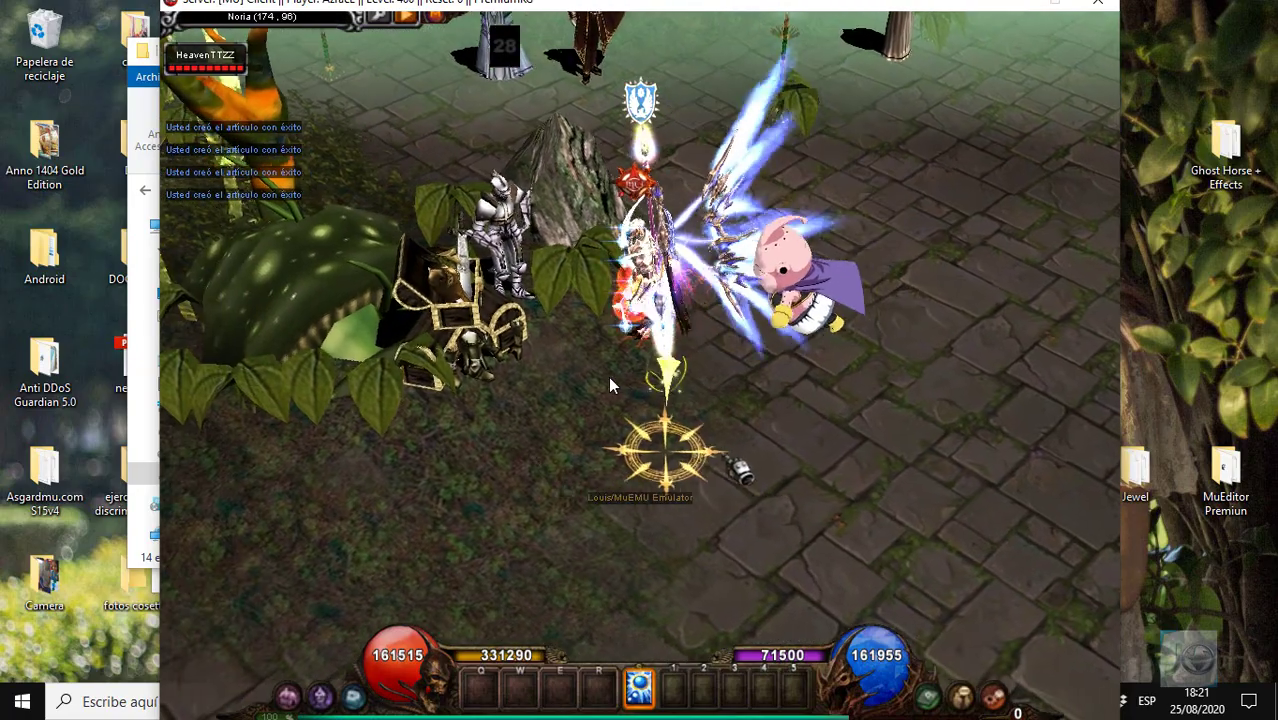
{"action": "key", "text": "v"}
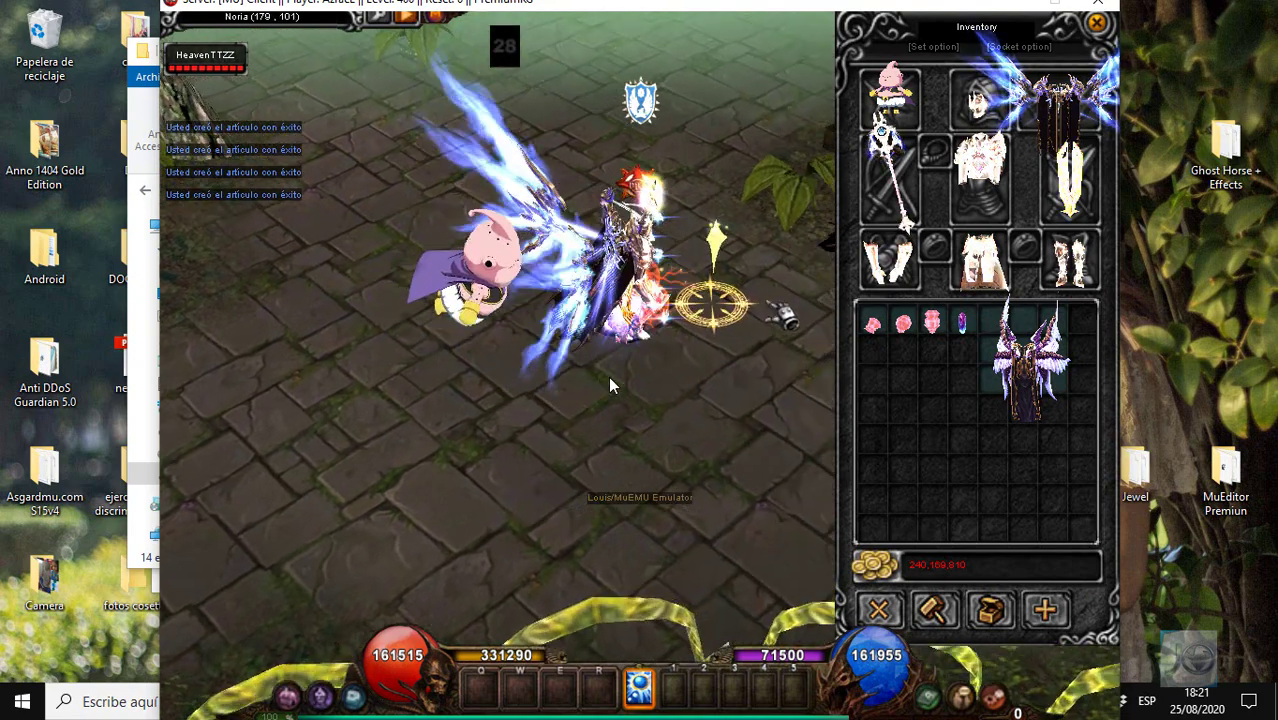
{"action": "left_click", "coordinate": [688, 248]}
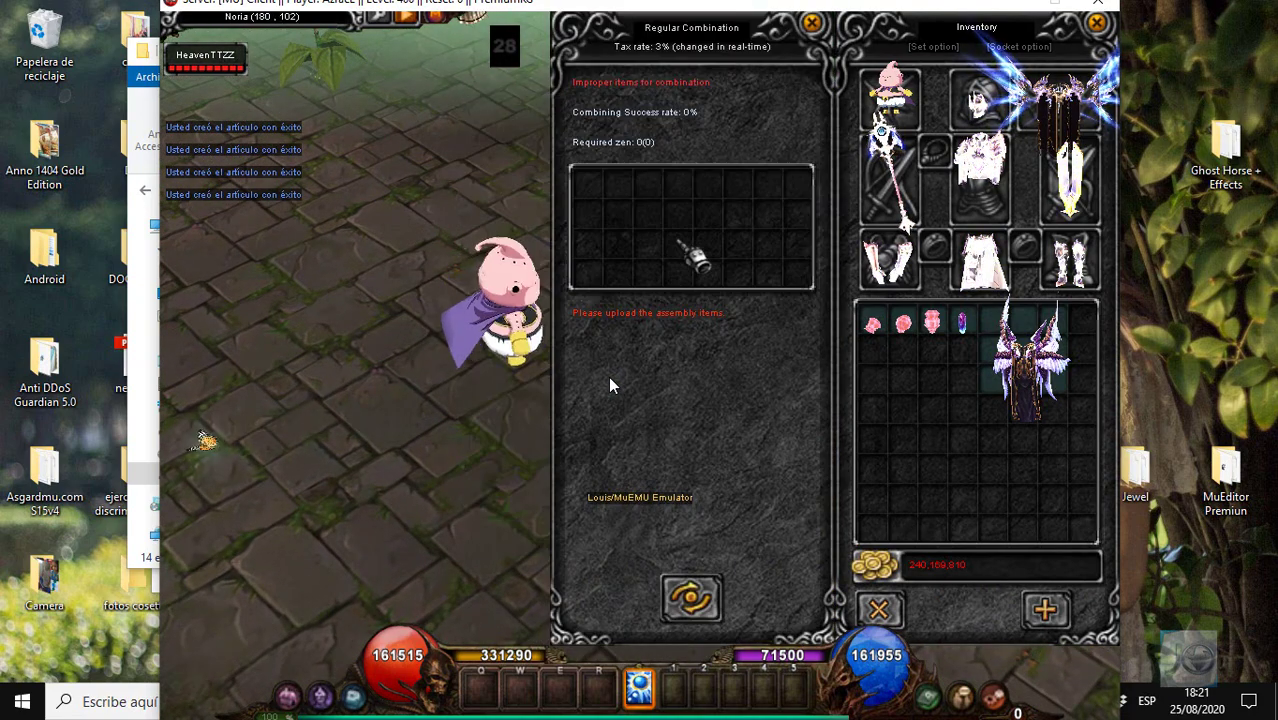
Try to place the second and third custom jewels from the inventory into the Regular Combination grid.
{"action": "left_click", "coordinate": [903, 322]}
{"action": "left_click", "coordinate": [737, 272]}
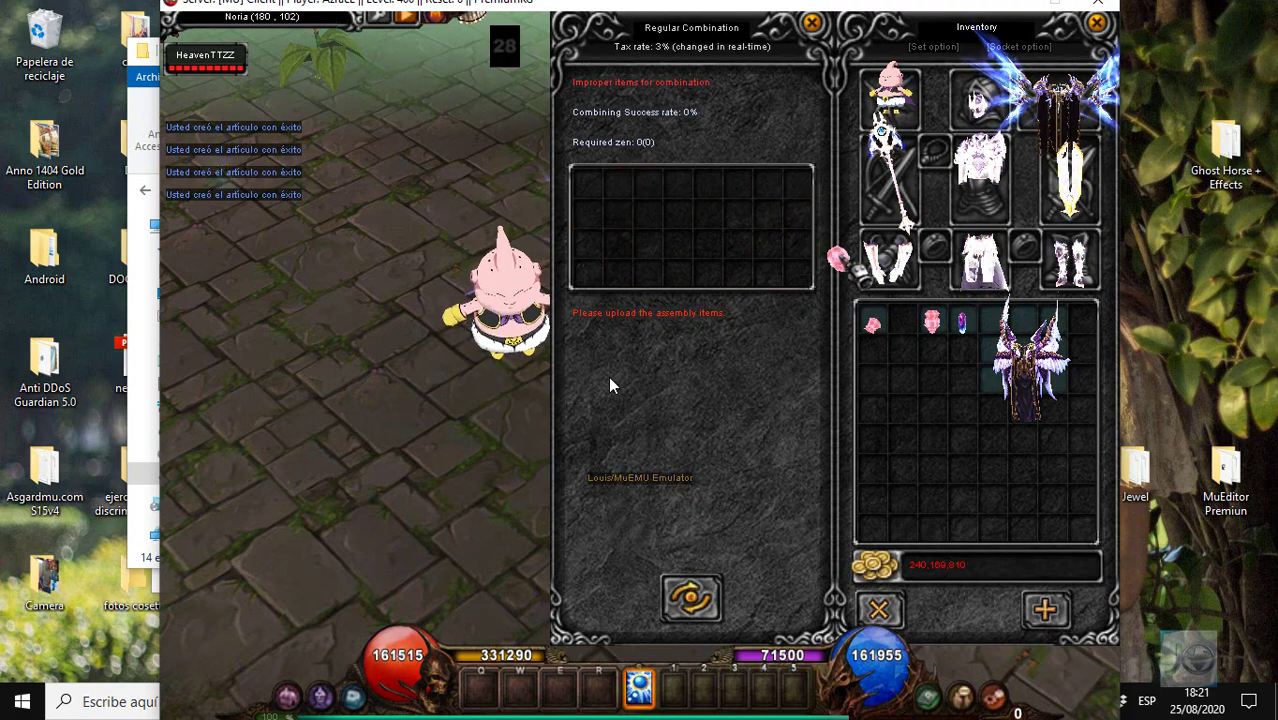
{"action": "left_click", "coordinate": [903, 322]}
{"action": "left_click", "coordinate": [931, 322]}
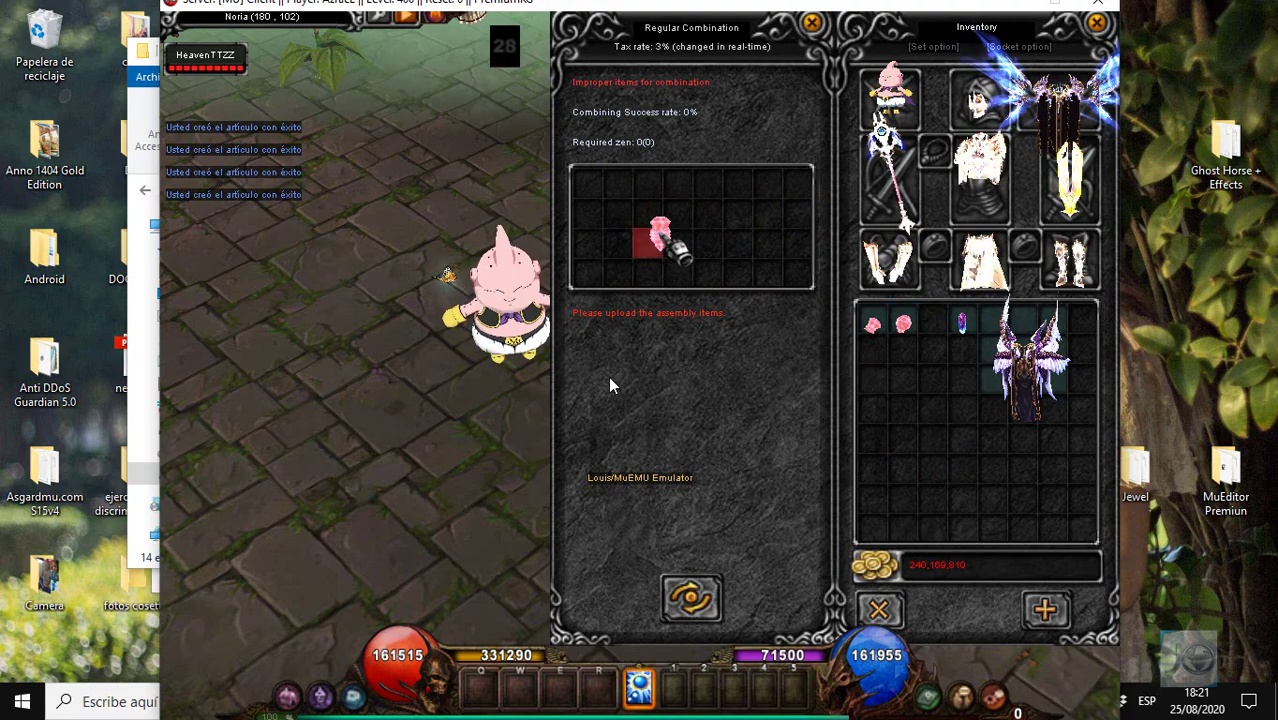